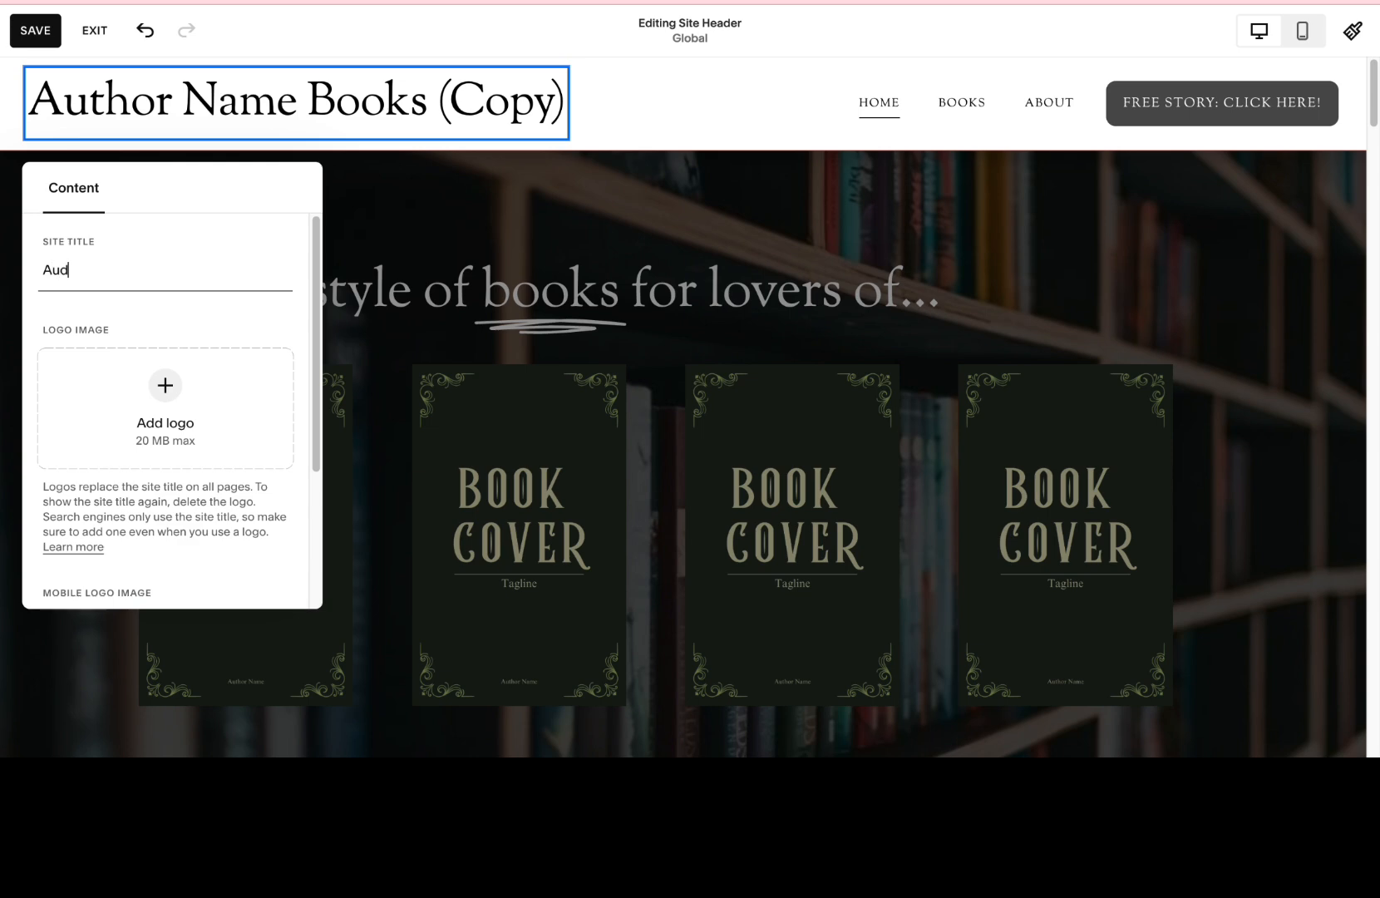
Set the site title to the author's full name followed by "Books" and finish editing the header.
{"action": "type", "text": "Howe"}
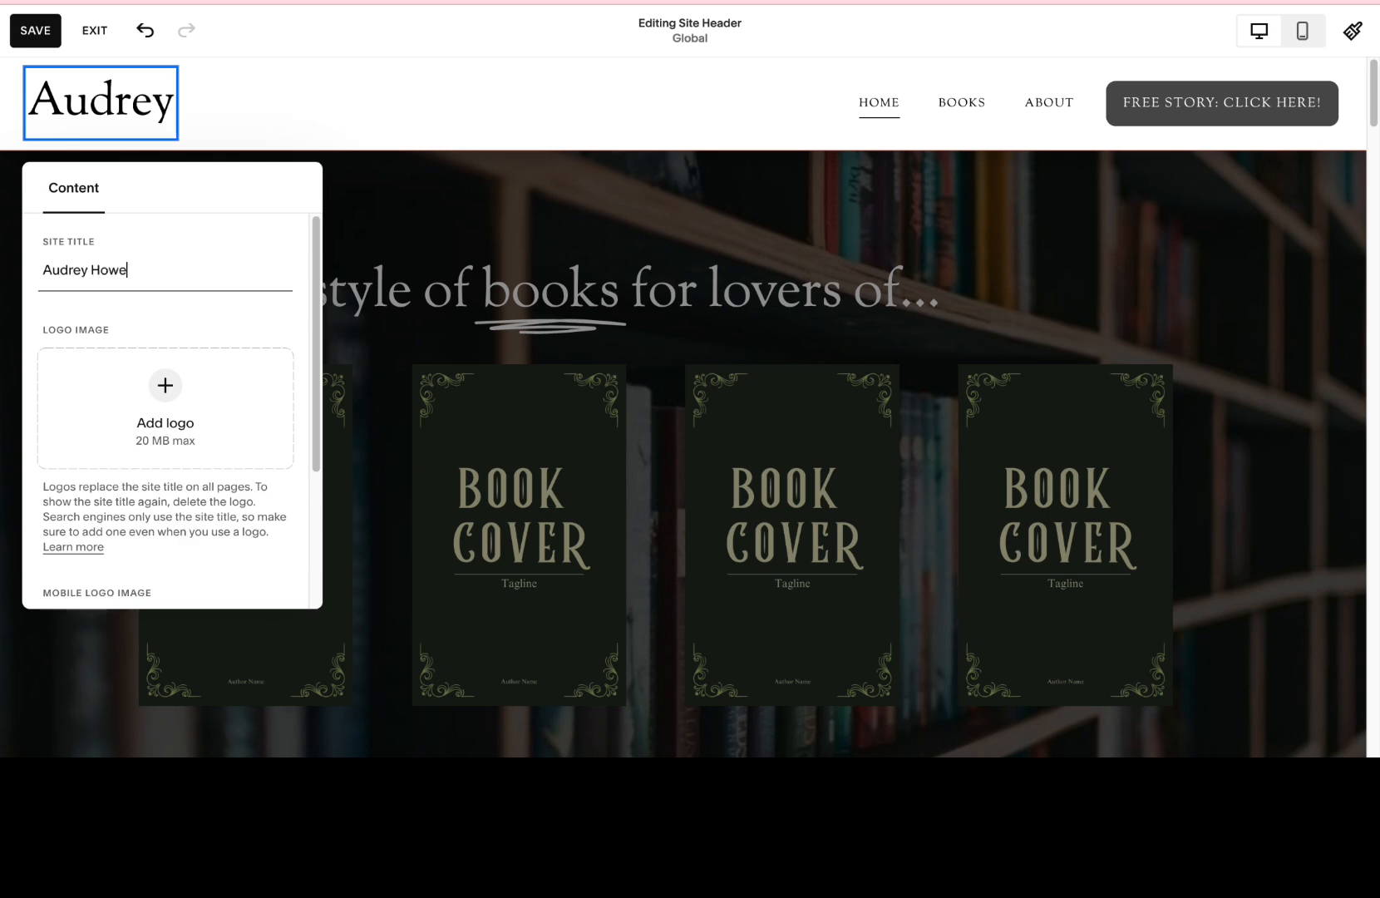
{"action": "type", "text": " book"}
{"action": "key", "text": "BackSpace"}
{"action": "key", "text": "BackSpace"}
{"action": "key", "text": "BackSpace"}
{"action": "key", "text": "BackSpace"}
{"action": "type", "text": "Books"}
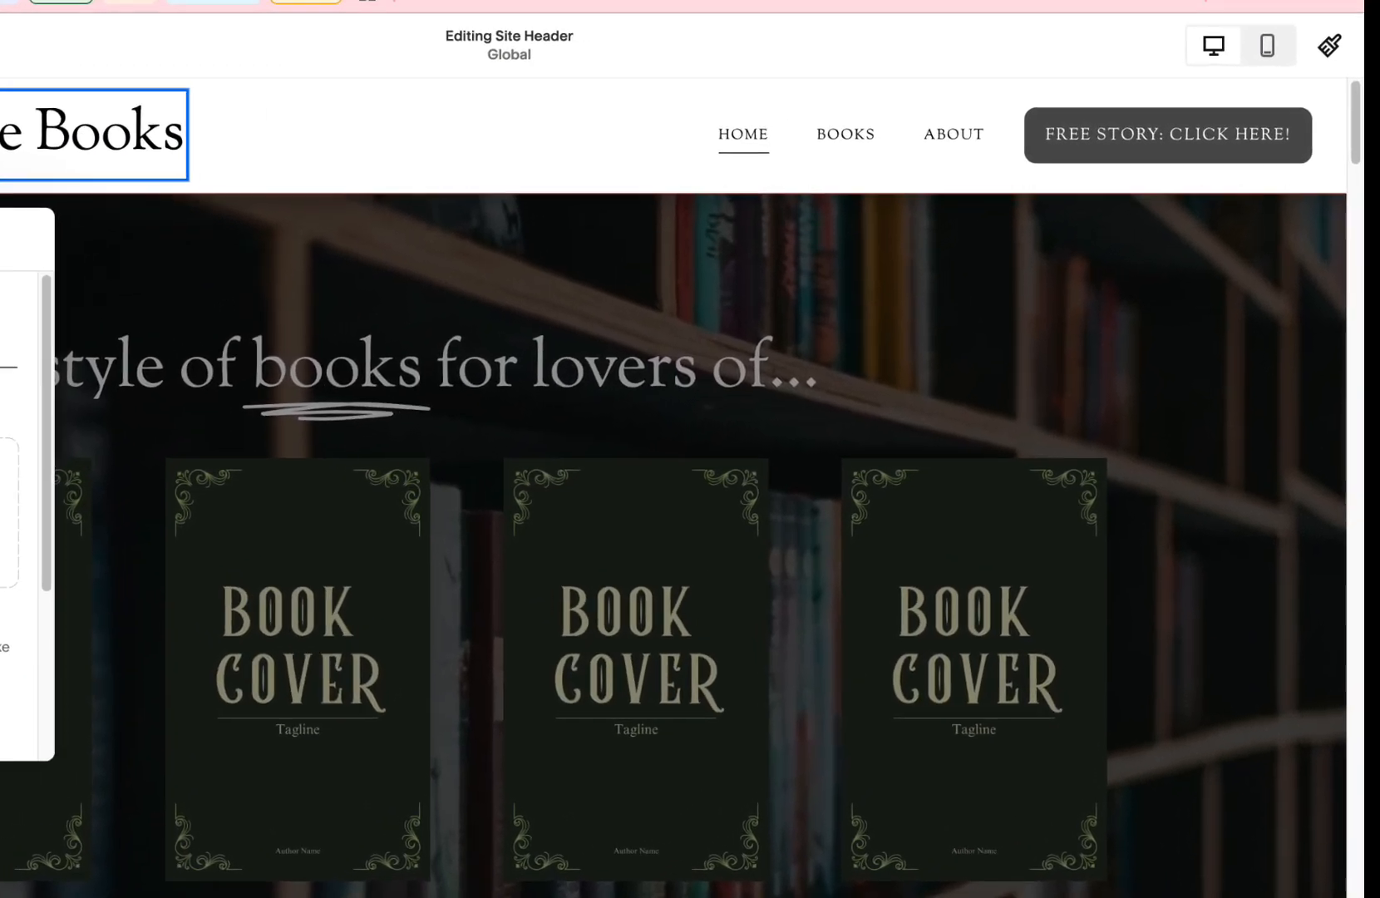
{"action": "left_click", "coordinate": [502, 140]}
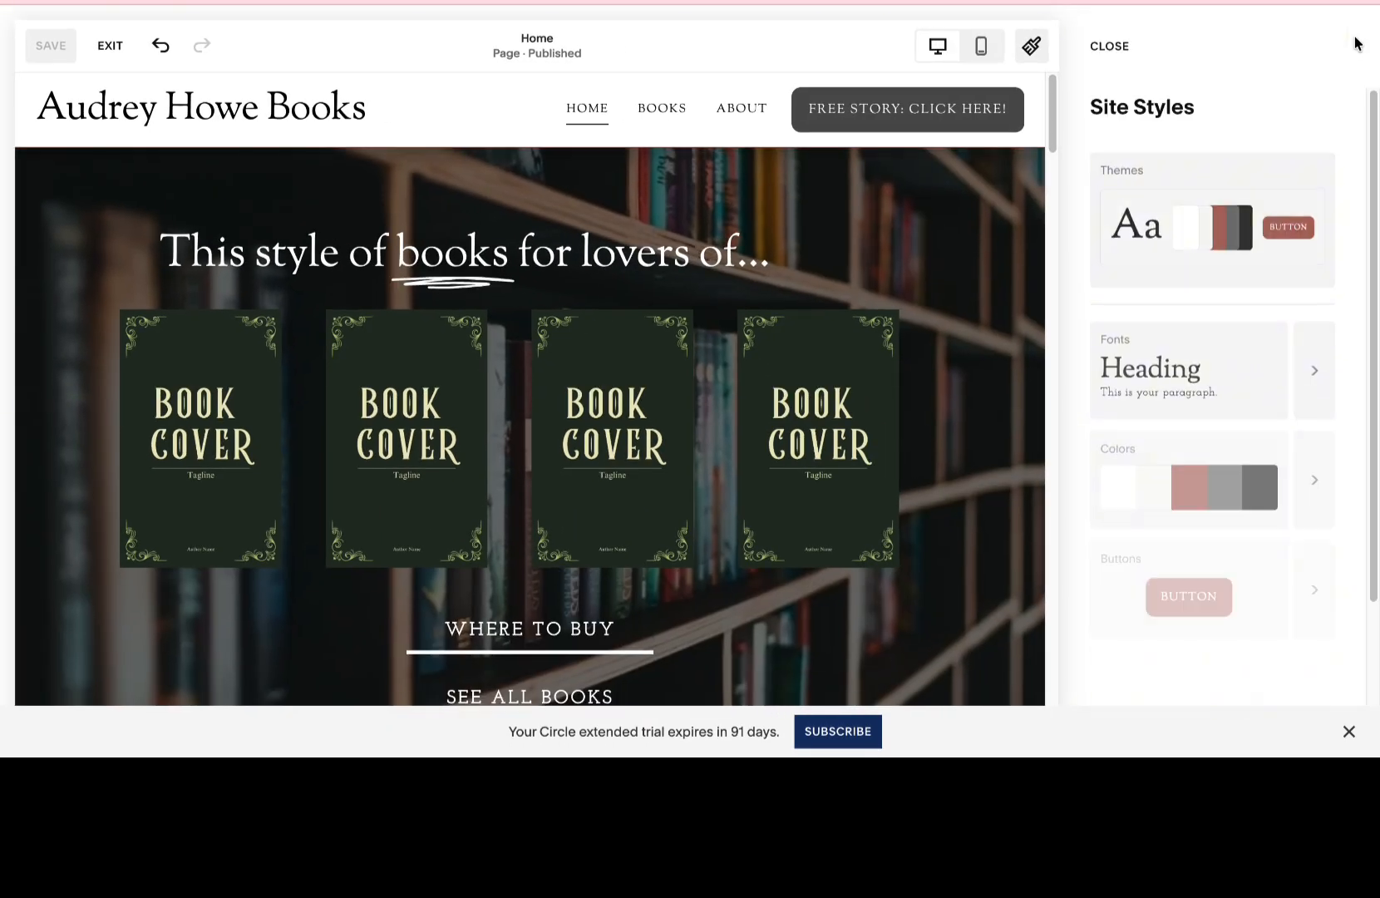
Open the customizable site-wide font settings and bring up the font choices for headings.
{"action": "left_click", "coordinate": [1143, 360]}
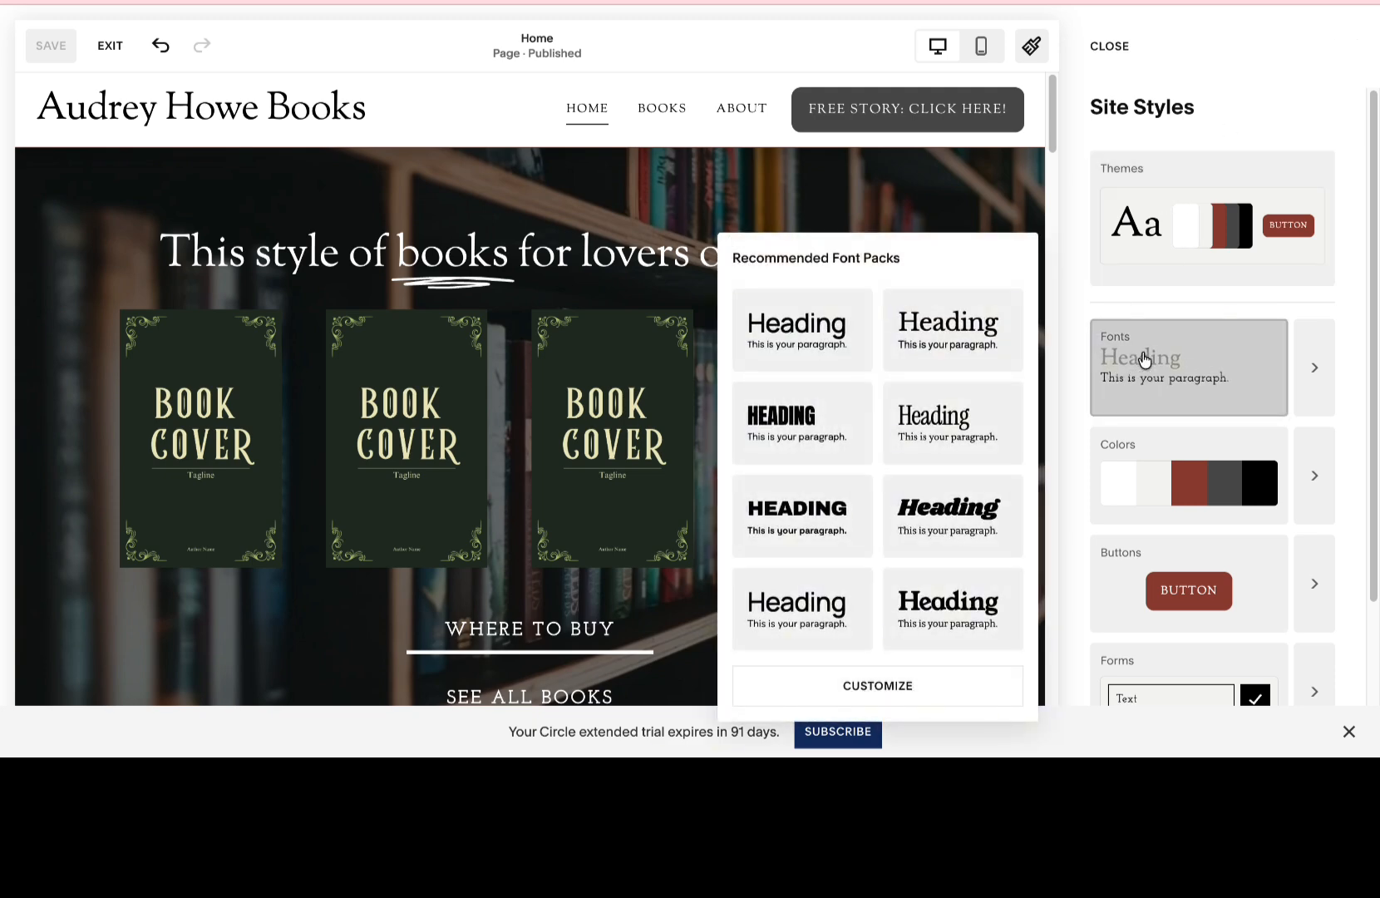
{"action": "left_click", "coordinate": [997, 403]}
{"action": "left_click", "coordinate": [939, 683]}
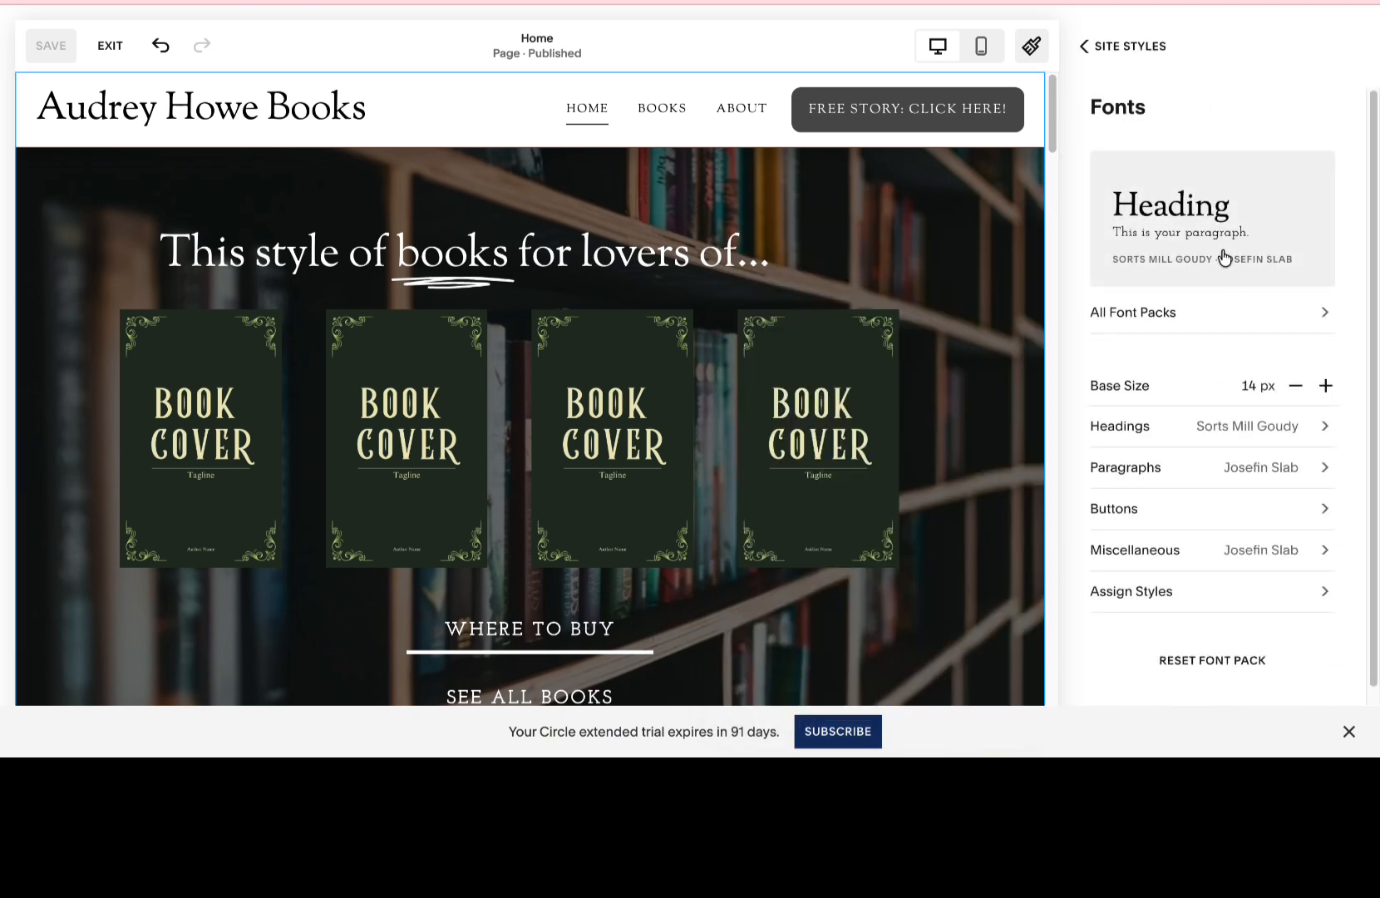
{"action": "scroll", "coordinate": [1315, 316], "scroll_direction": "down", "scroll_amount": 1}
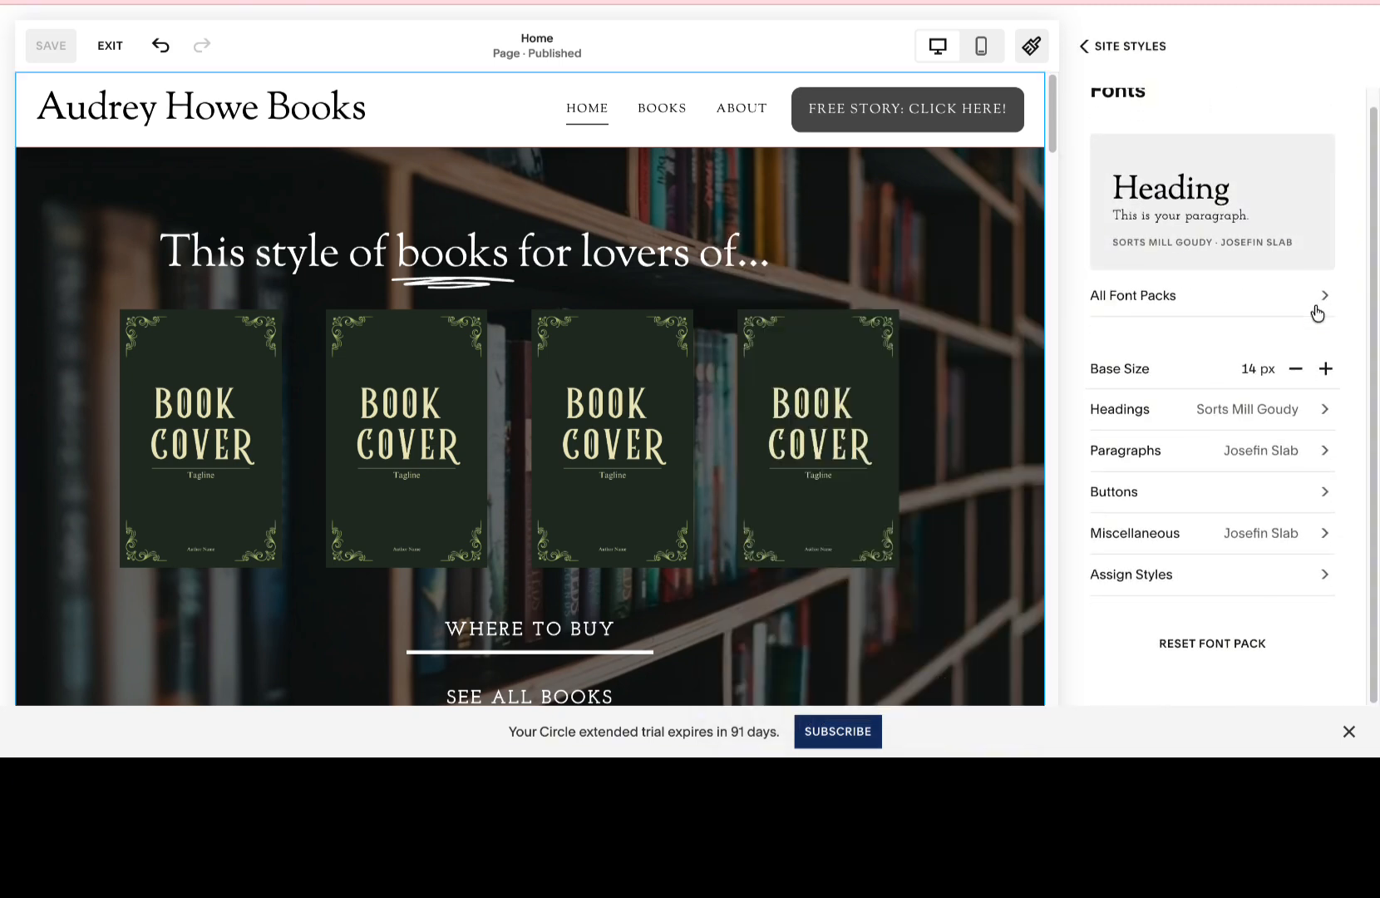
{"action": "left_click", "coordinate": [1256, 415]}
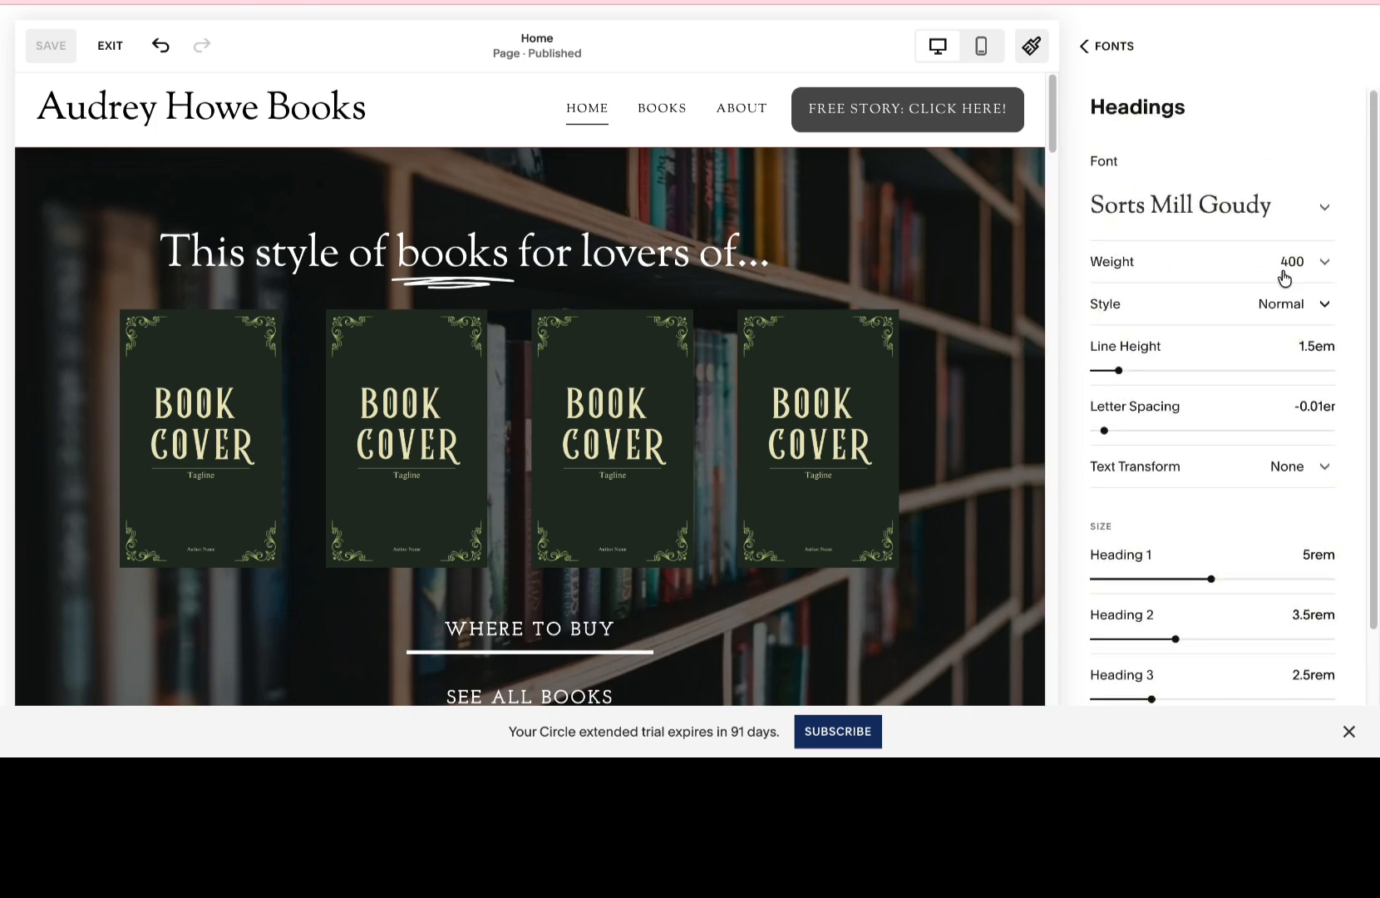
{"action": "left_click", "coordinate": [1273, 206]}
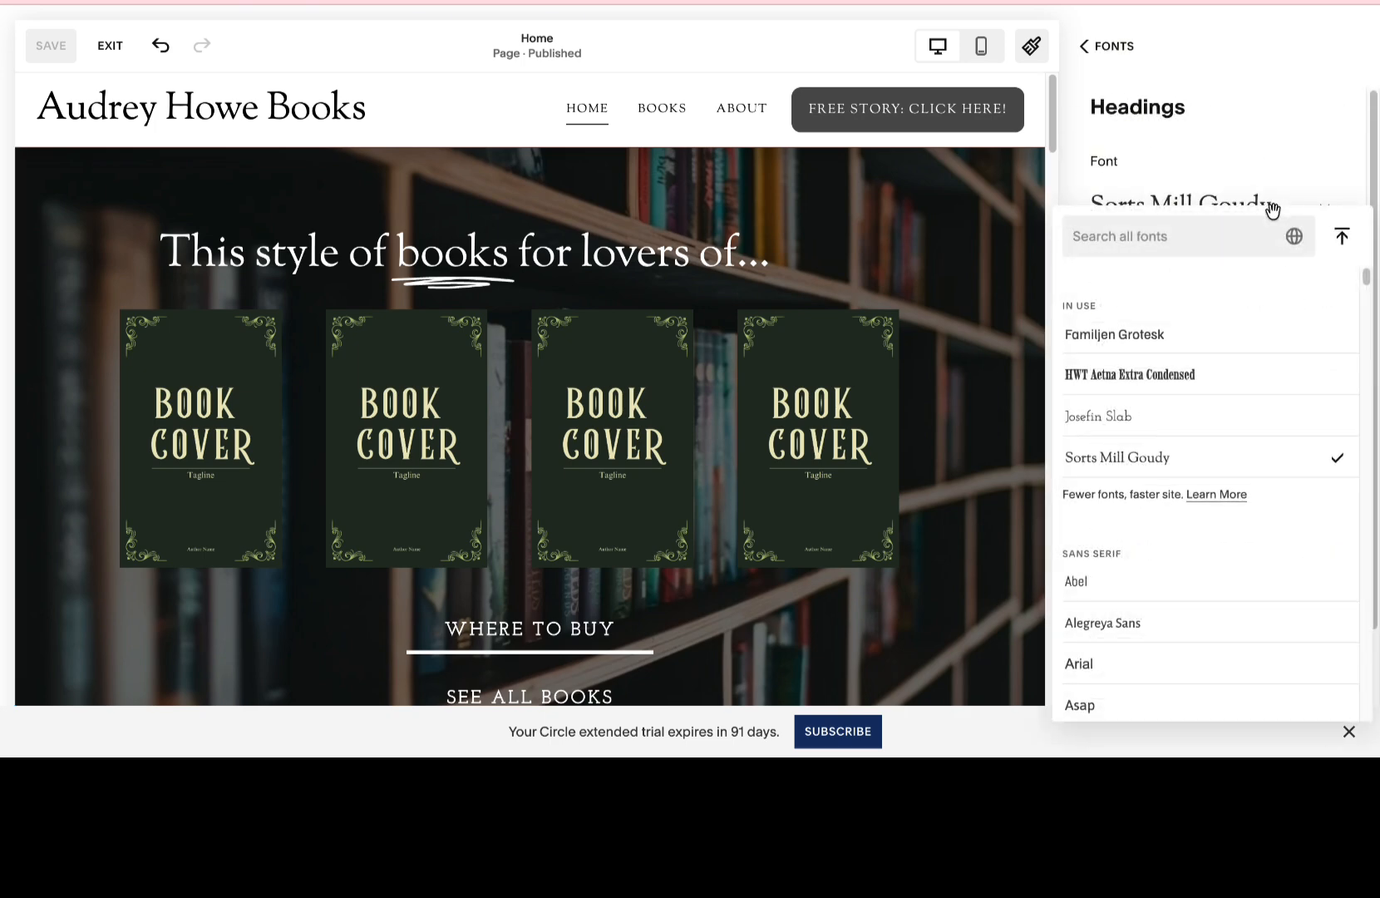
Try Flamenco from the display fonts as the heading font.
{"action": "scroll", "coordinate": [1247, 394], "scroll_direction": "down", "scroll_amount": 5}
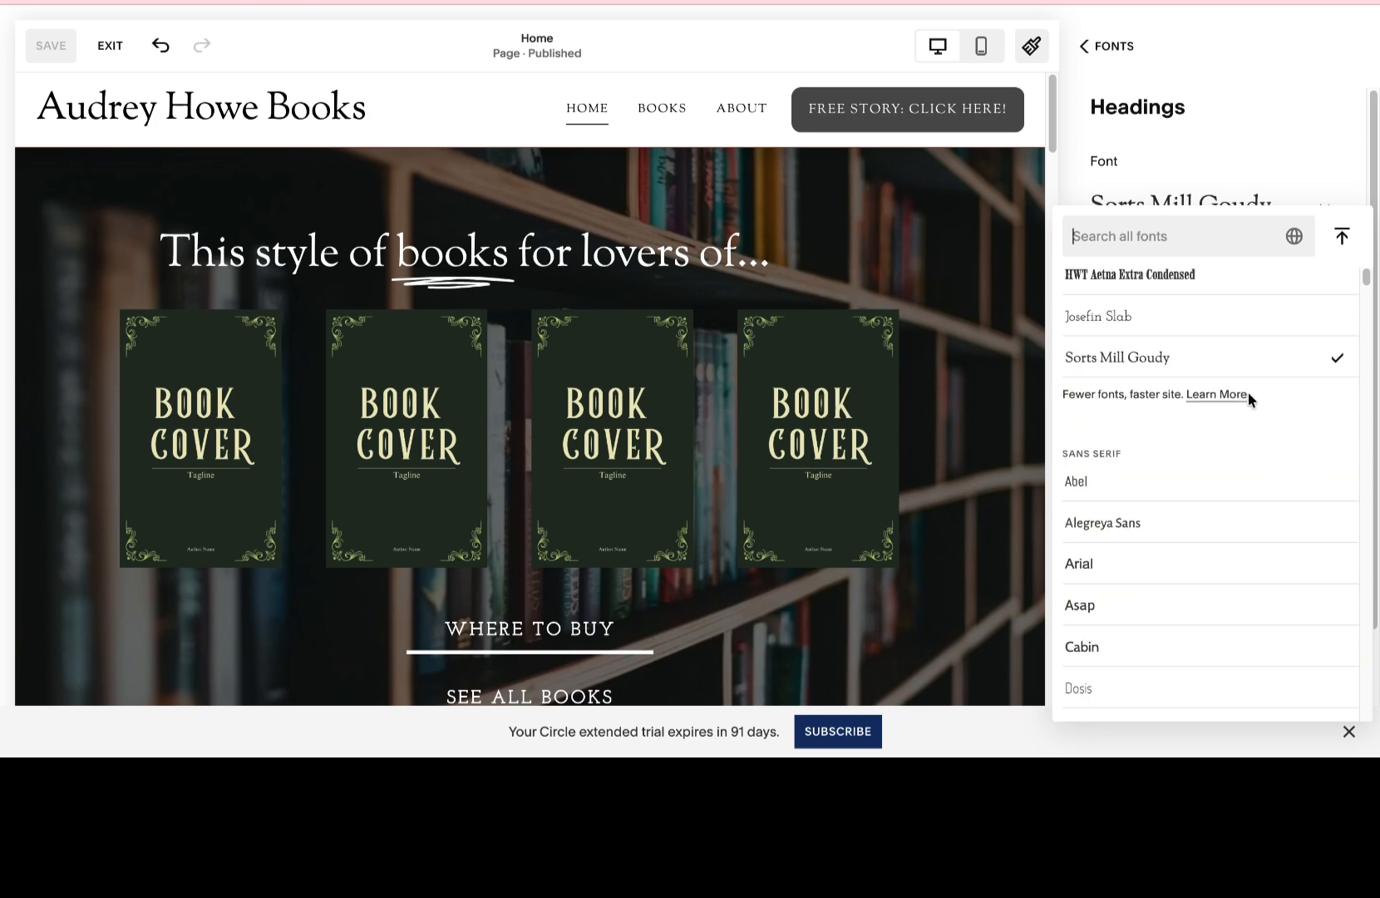
{"action": "scroll", "coordinate": [1247, 398], "scroll_direction": "down", "scroll_amount": 10}
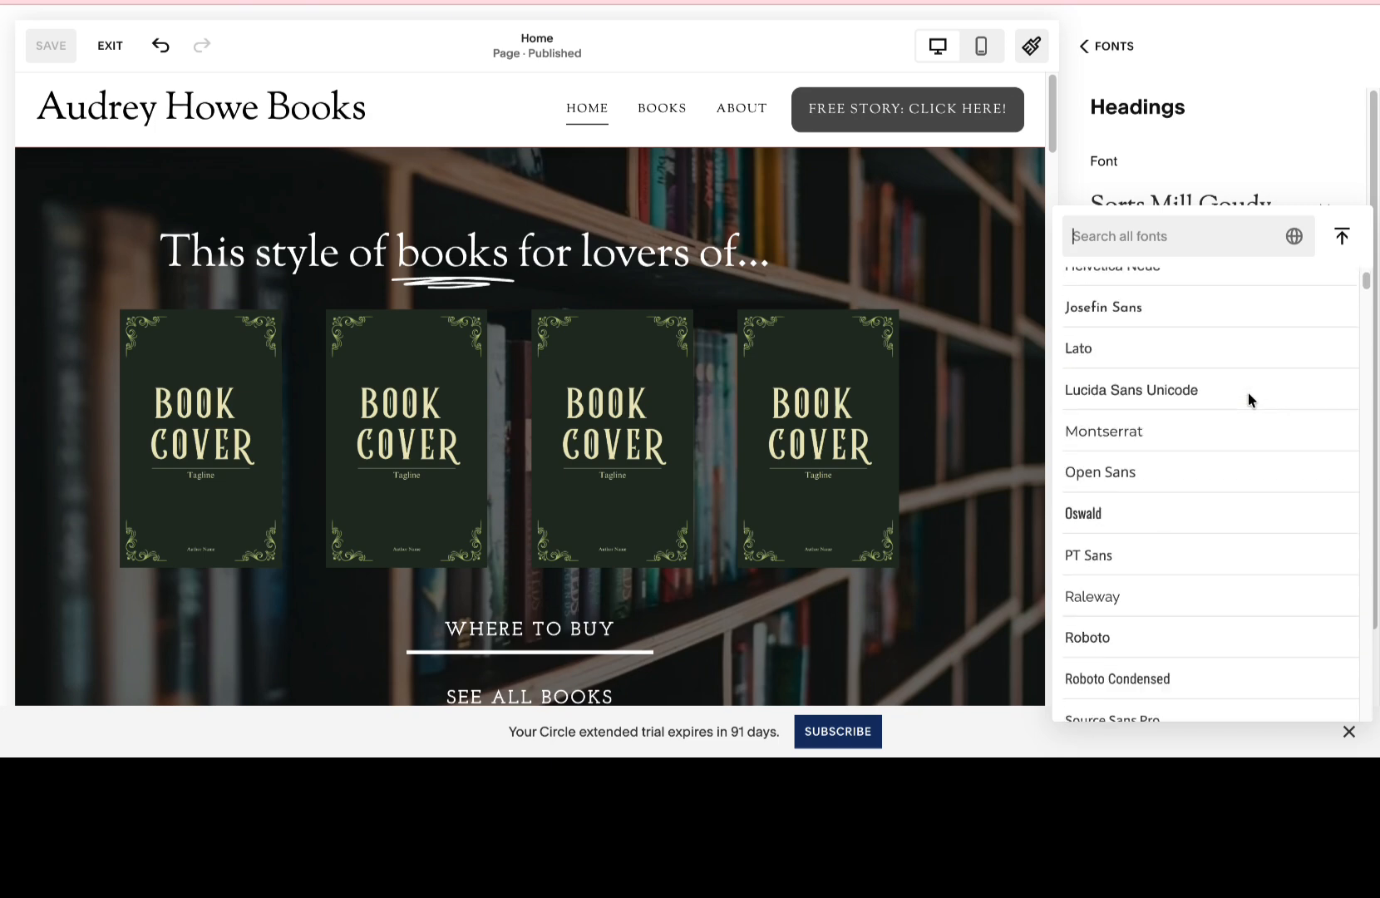
{"action": "scroll", "coordinate": [1250, 402], "scroll_direction": "down", "scroll_amount": 1}
{"action": "scroll", "coordinate": [1250, 401], "scroll_direction": "down", "scroll_amount": 6}
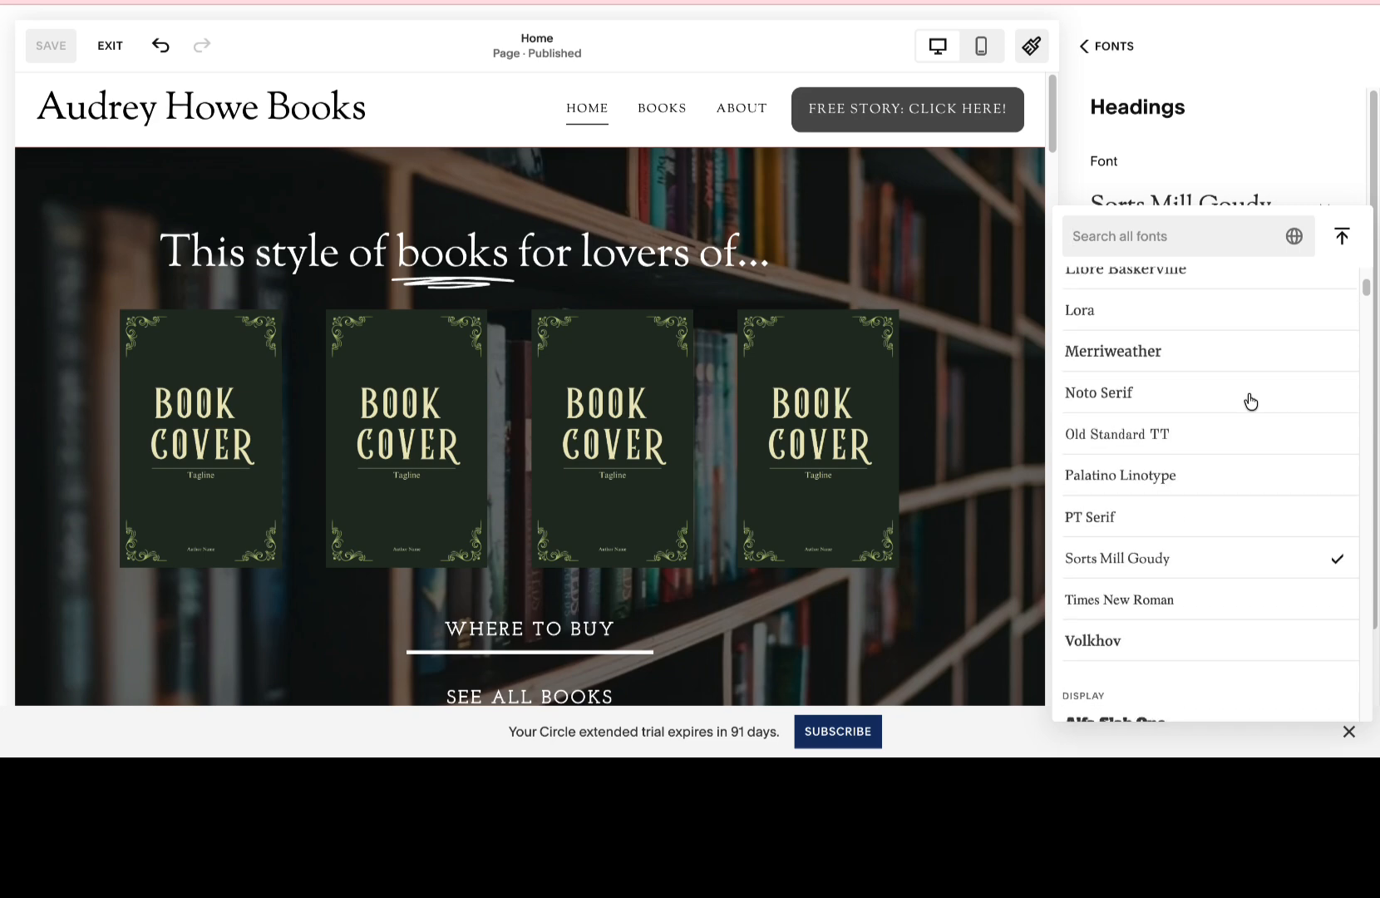
{"action": "scroll", "coordinate": [1250, 402], "scroll_direction": "down", "scroll_amount": 3}
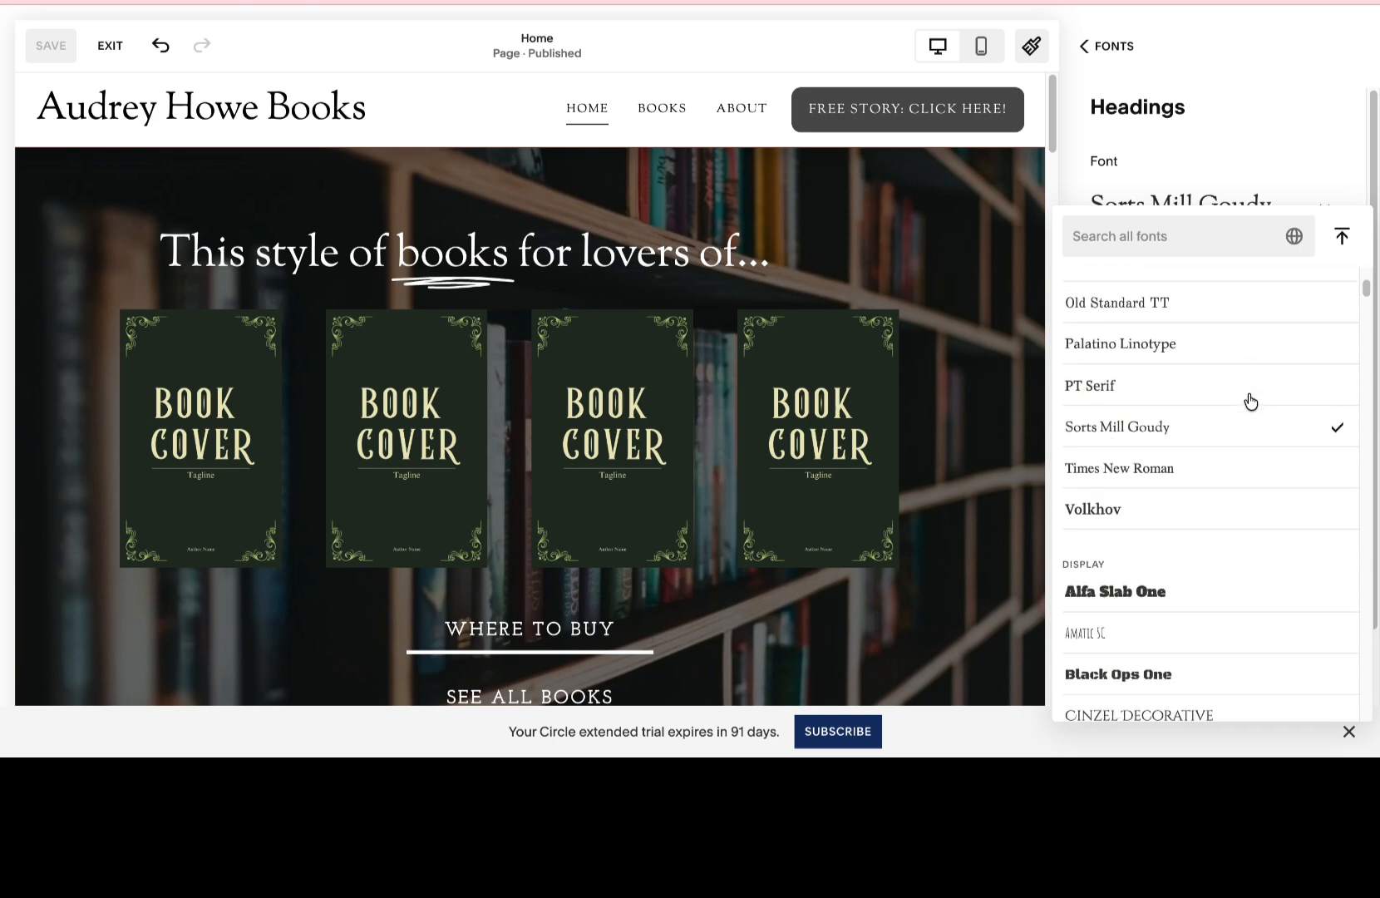
{"action": "scroll", "coordinate": [1250, 402], "scroll_direction": "down", "scroll_amount": 6}
{"action": "scroll", "coordinate": [1250, 401], "scroll_direction": "down", "scroll_amount": 3}
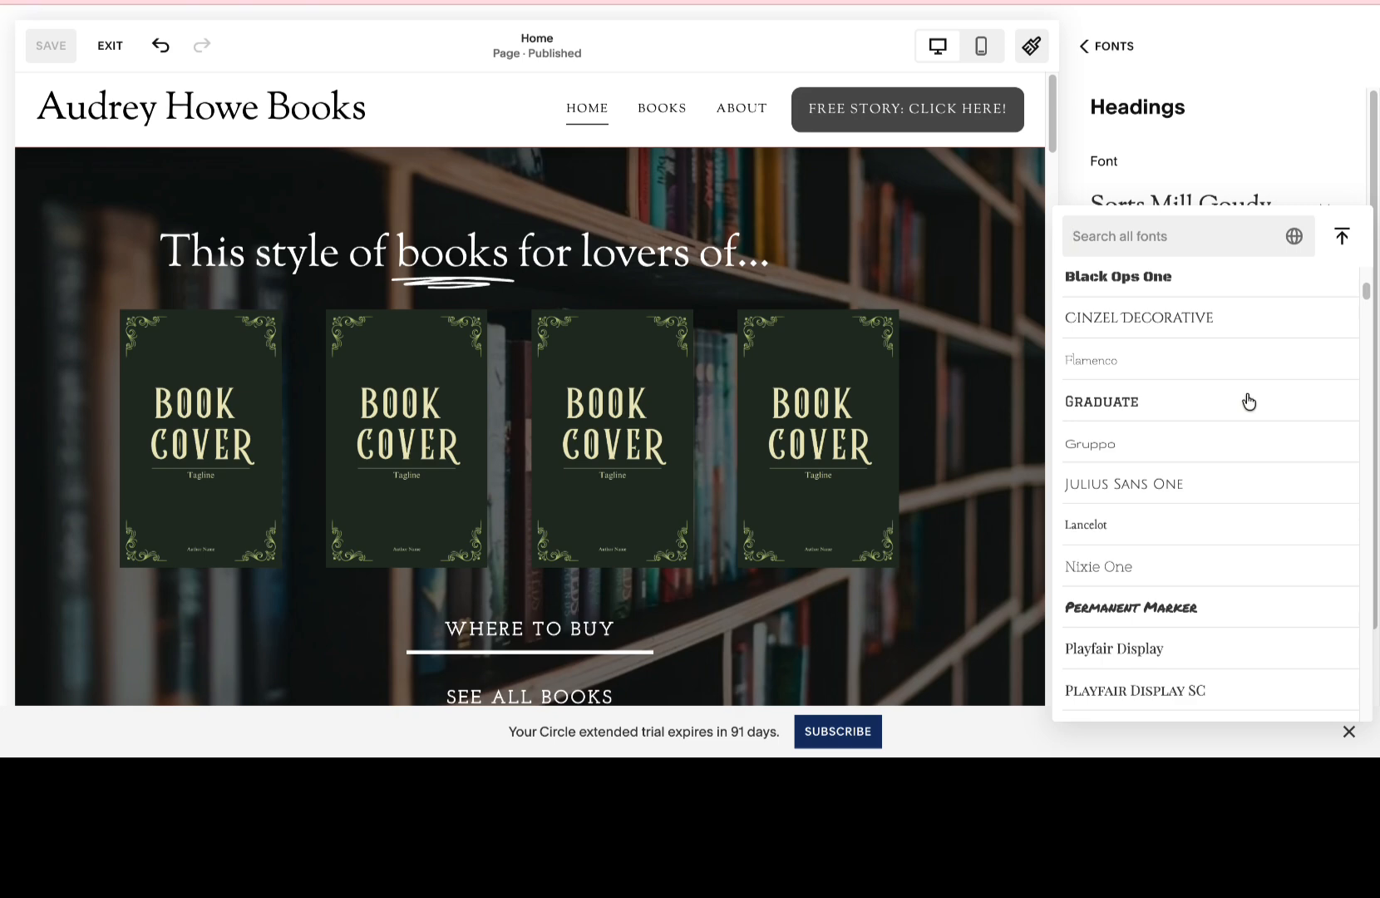
{"action": "left_click", "coordinate": [1149, 363]}
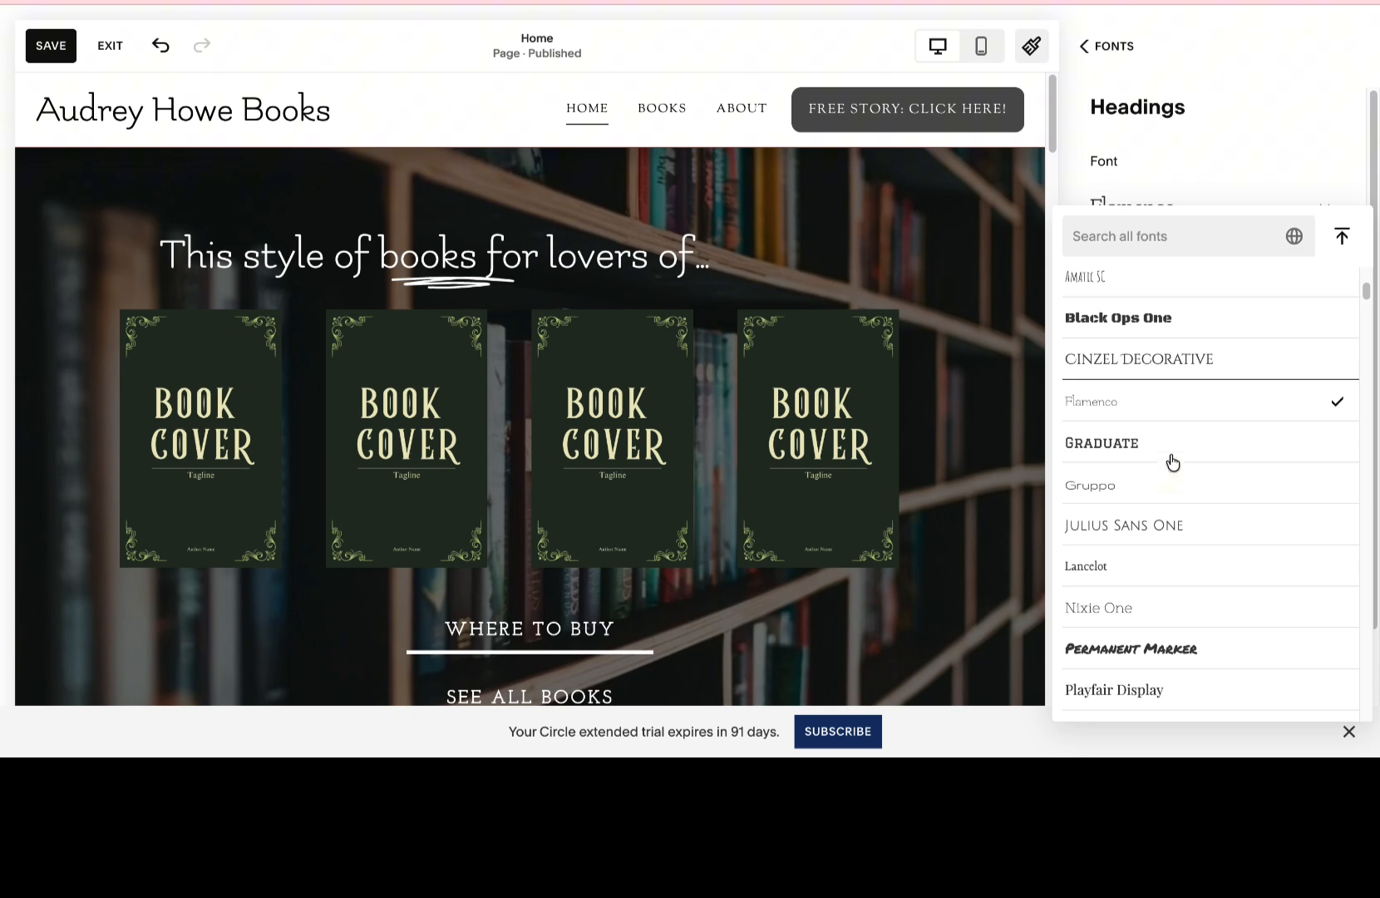
Try the script fonts Lobster Two, Playball and Sail on the site's headings.
{"action": "scroll", "coordinate": [1172, 465], "scroll_direction": "down", "scroll_amount": 7}
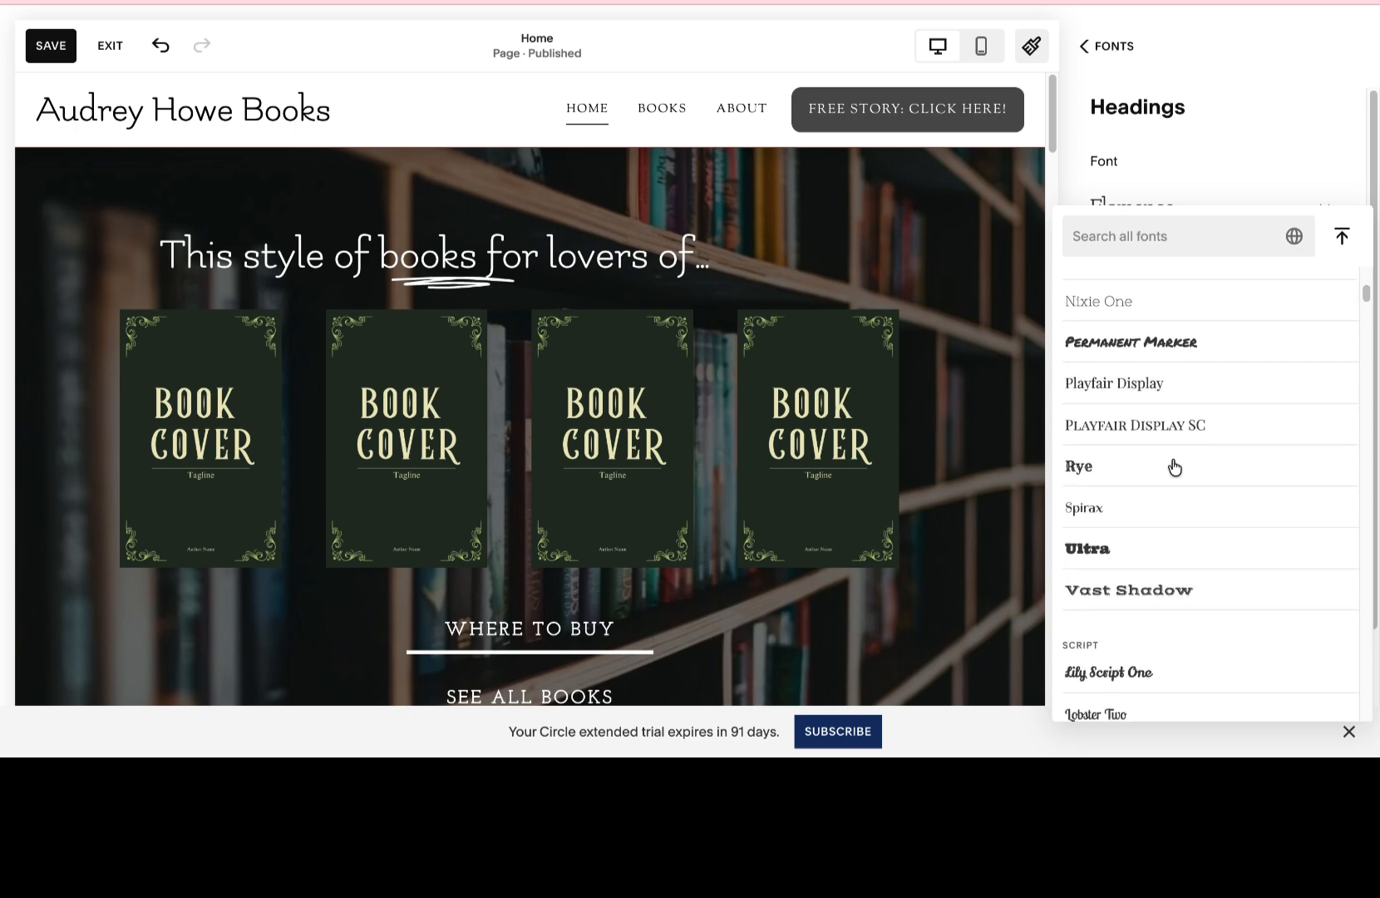
{"action": "scroll", "coordinate": [1173, 467], "scroll_direction": "down", "scroll_amount": 7}
{"action": "left_click", "coordinate": [1131, 416]}
{"action": "left_click", "coordinate": [1095, 496]}
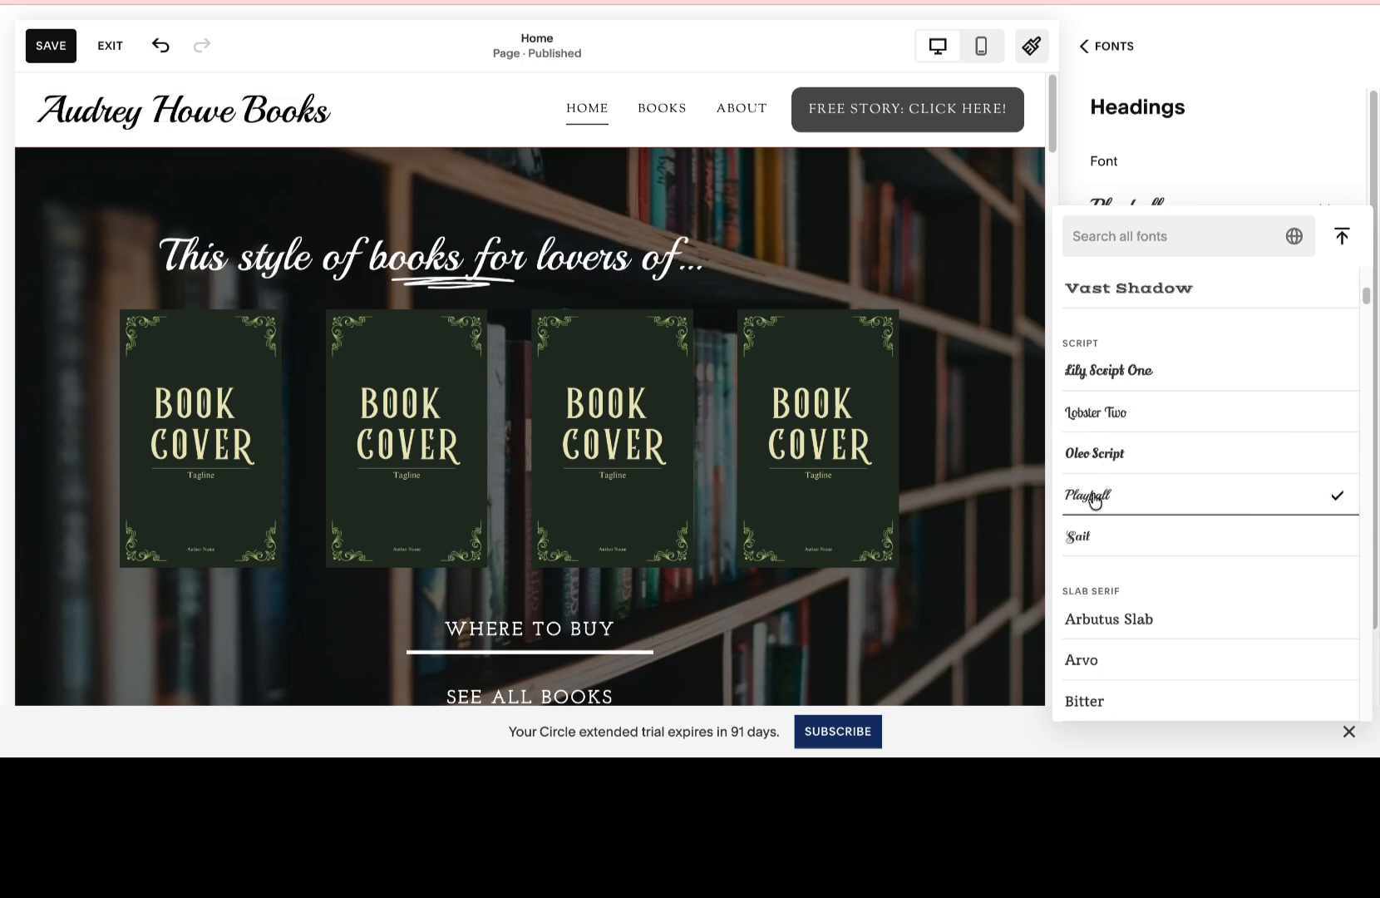
{"action": "left_click", "coordinate": [1091, 534]}
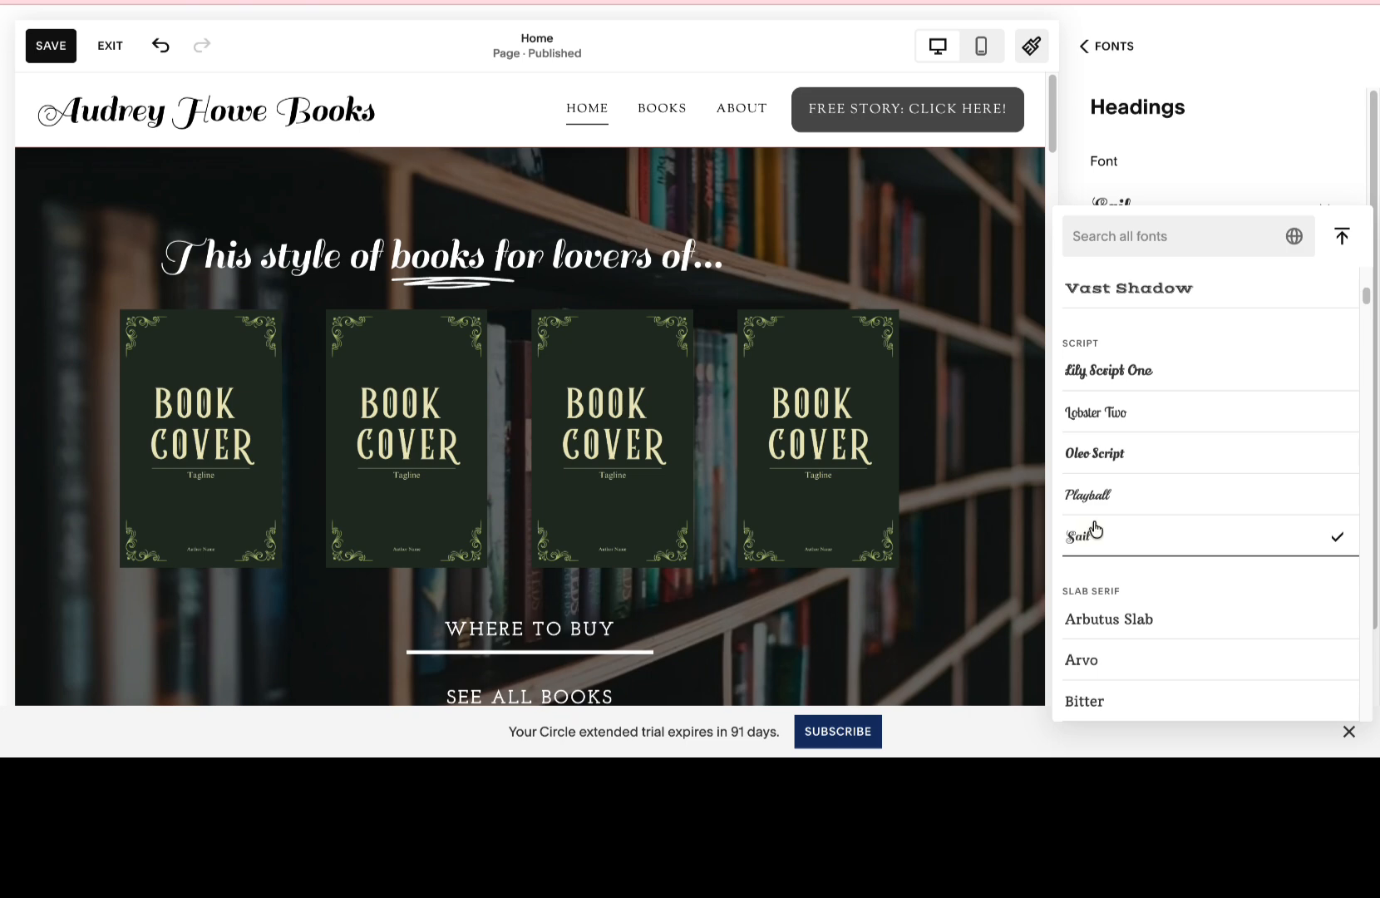
{"action": "scroll", "coordinate": [1095, 530], "scroll_direction": "down", "scroll_amount": 1}
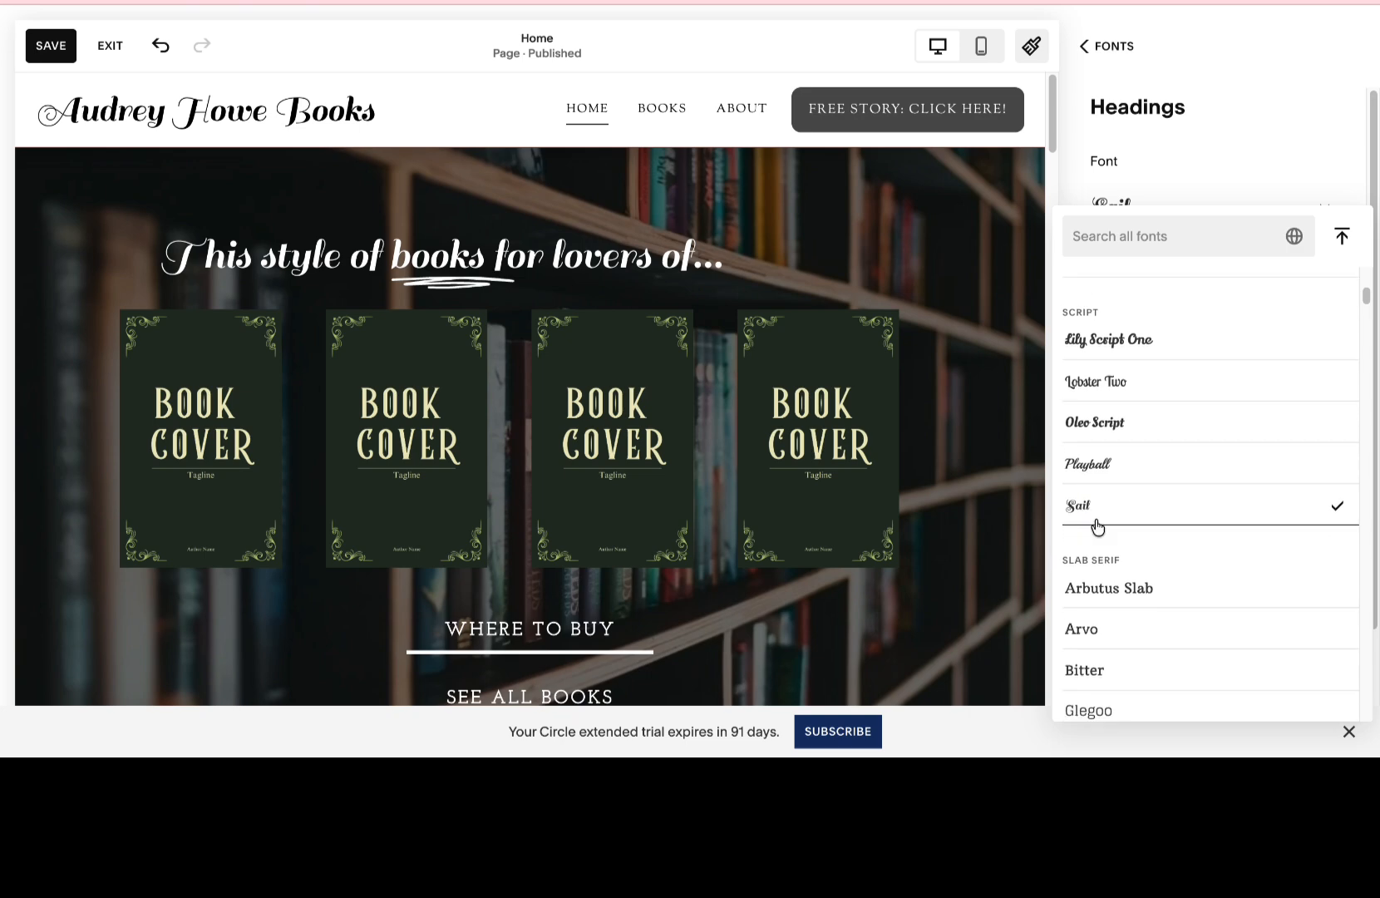
Compare Lily Script One, Oleo Script and Sail as heading fonts, ending with Lily Script One.
{"action": "left_click", "coordinate": [1137, 351]}
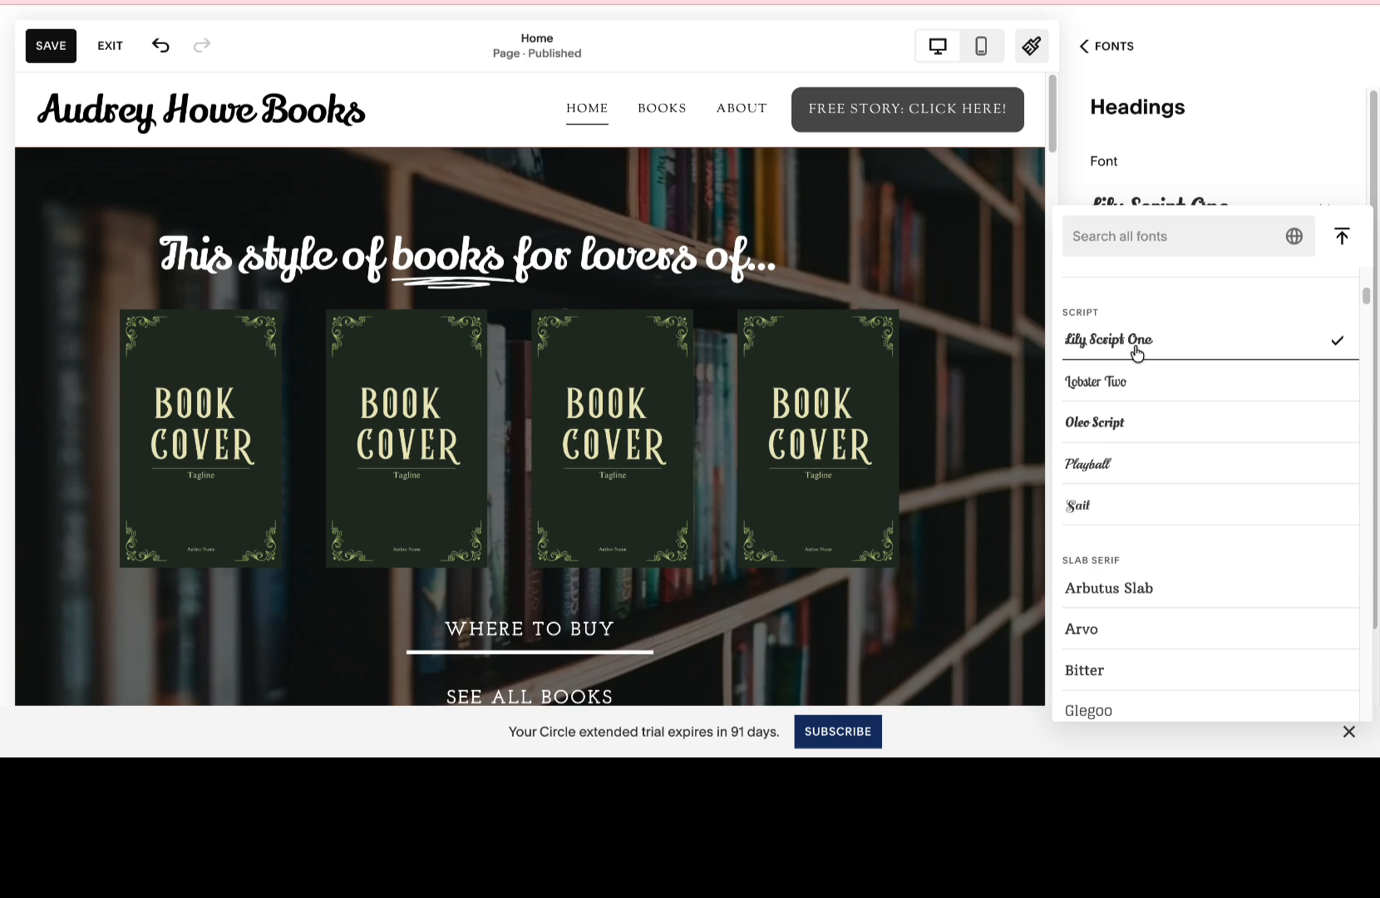
{"action": "left_click", "coordinate": [1112, 422]}
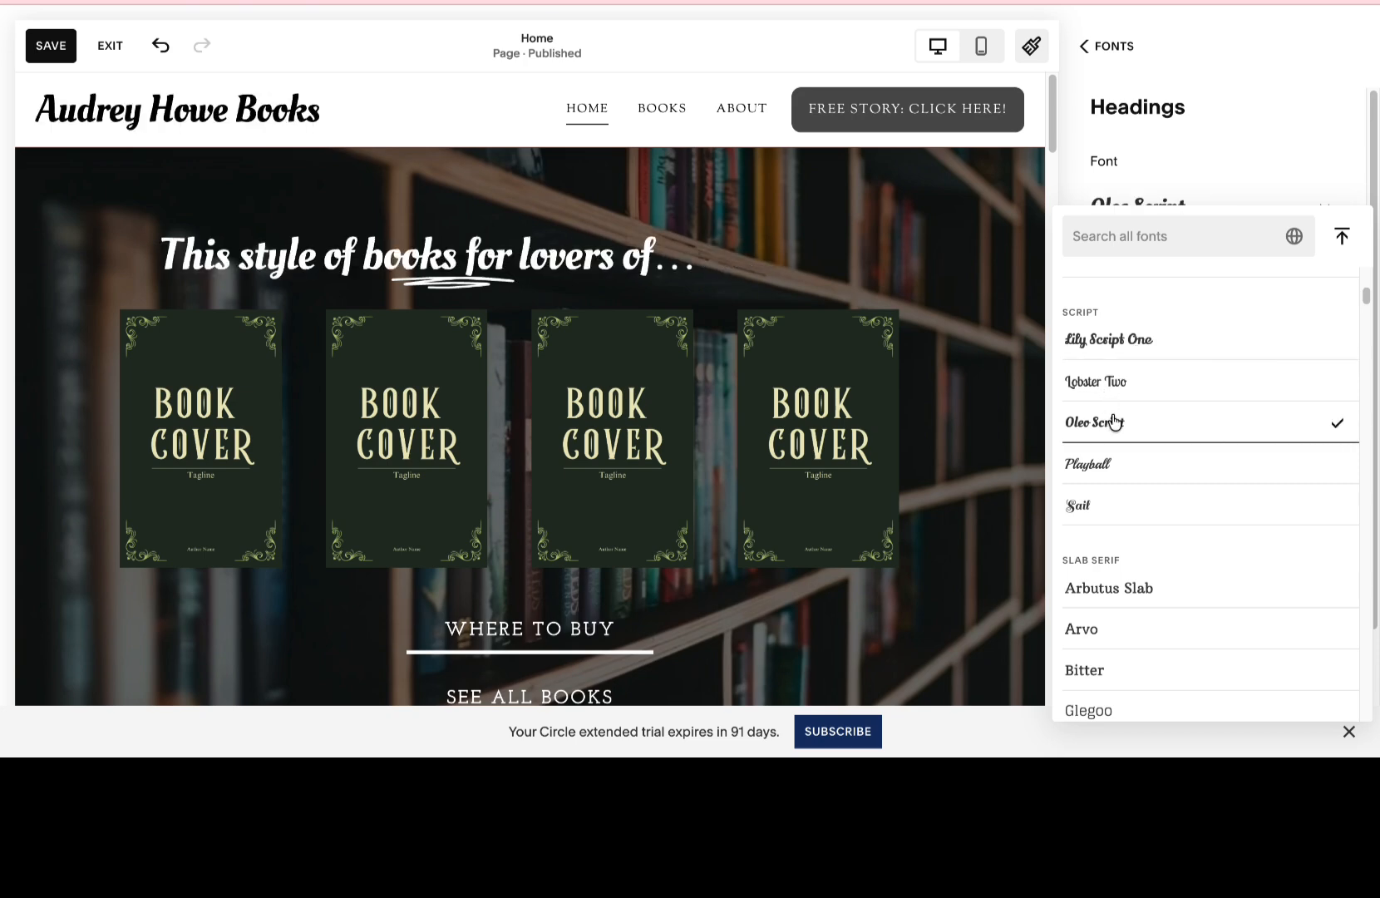
{"action": "left_click", "coordinate": [1124, 343]}
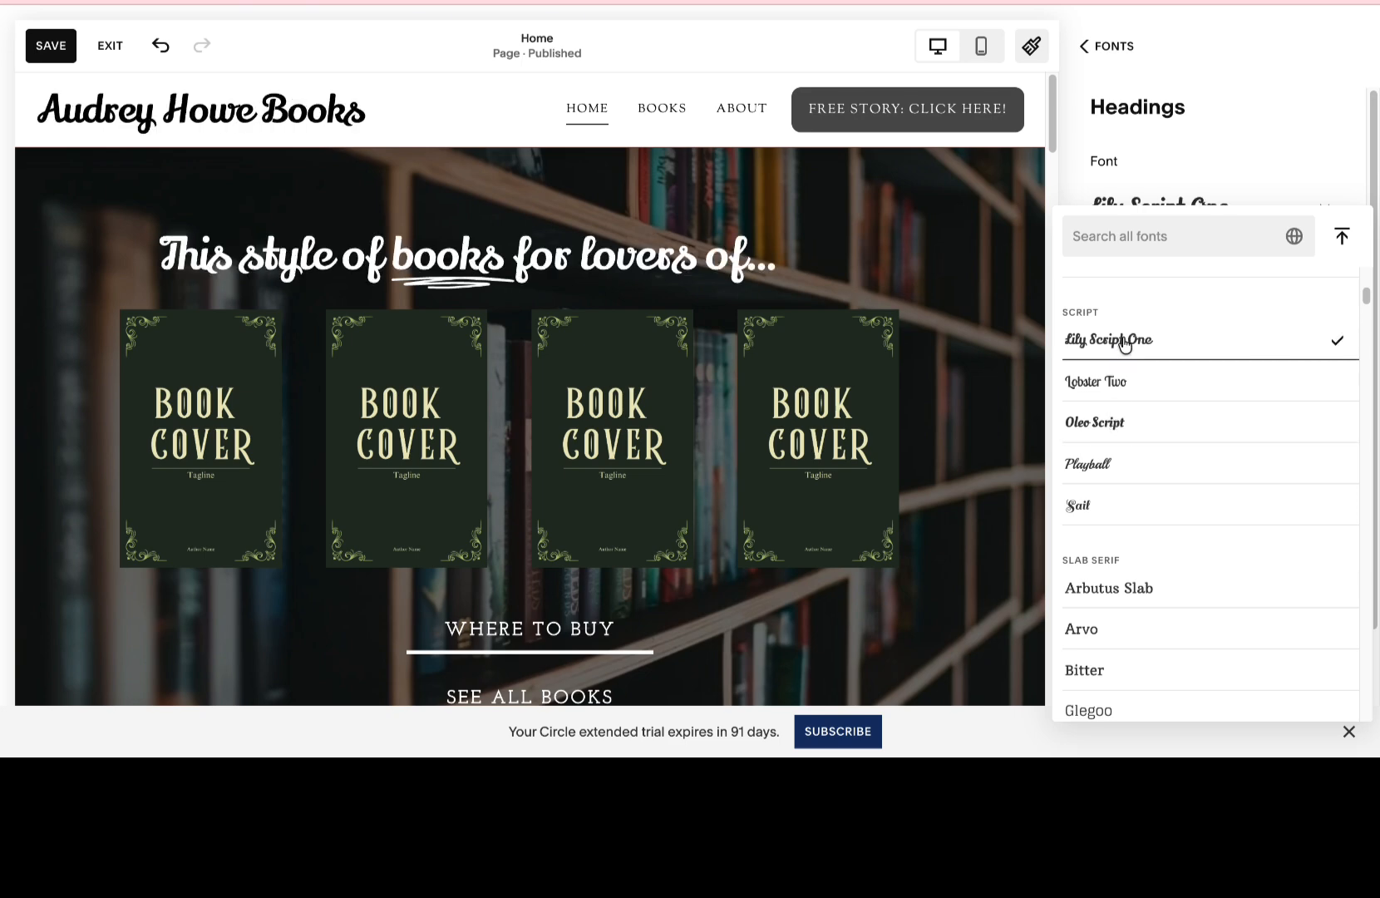
{"action": "scroll", "coordinate": [1124, 343], "scroll_direction": "down", "scroll_amount": 2}
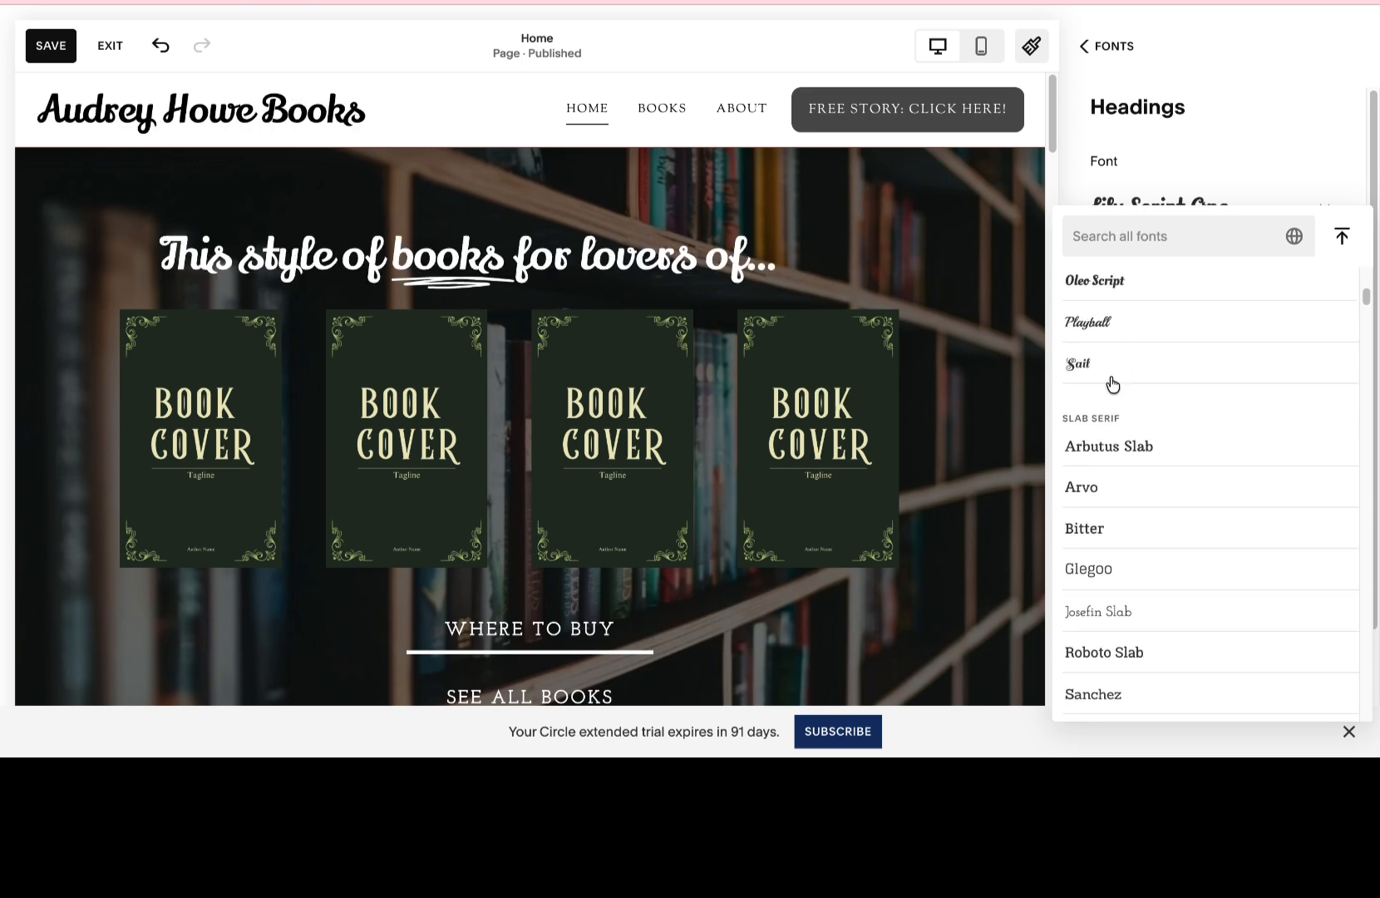
{"action": "left_click", "coordinate": [1111, 370]}
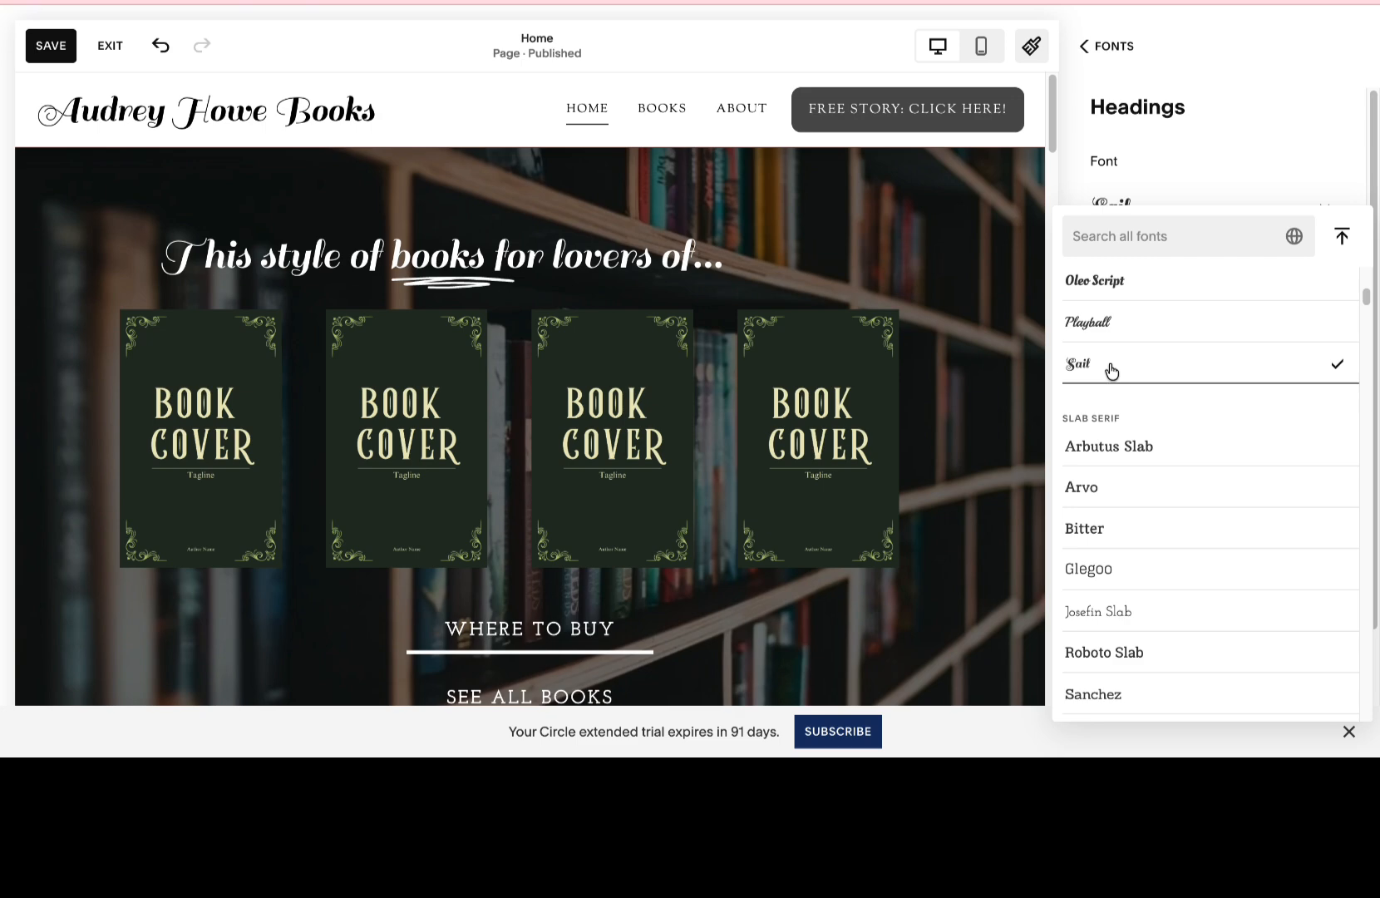
{"action": "scroll", "coordinate": [1111, 371], "scroll_direction": "up", "scroll_amount": 2}
{"action": "left_click", "coordinate": [1108, 432]}
{"action": "left_click", "coordinate": [1124, 354]}
{"action": "left_click", "coordinate": [1129, 313]}
Try handwritten fonts from the full font list on the headings, including Aguafina Script and Allura.
{"action": "scroll", "coordinate": [1164, 388], "scroll_direction": "down", "scroll_amount": 15}
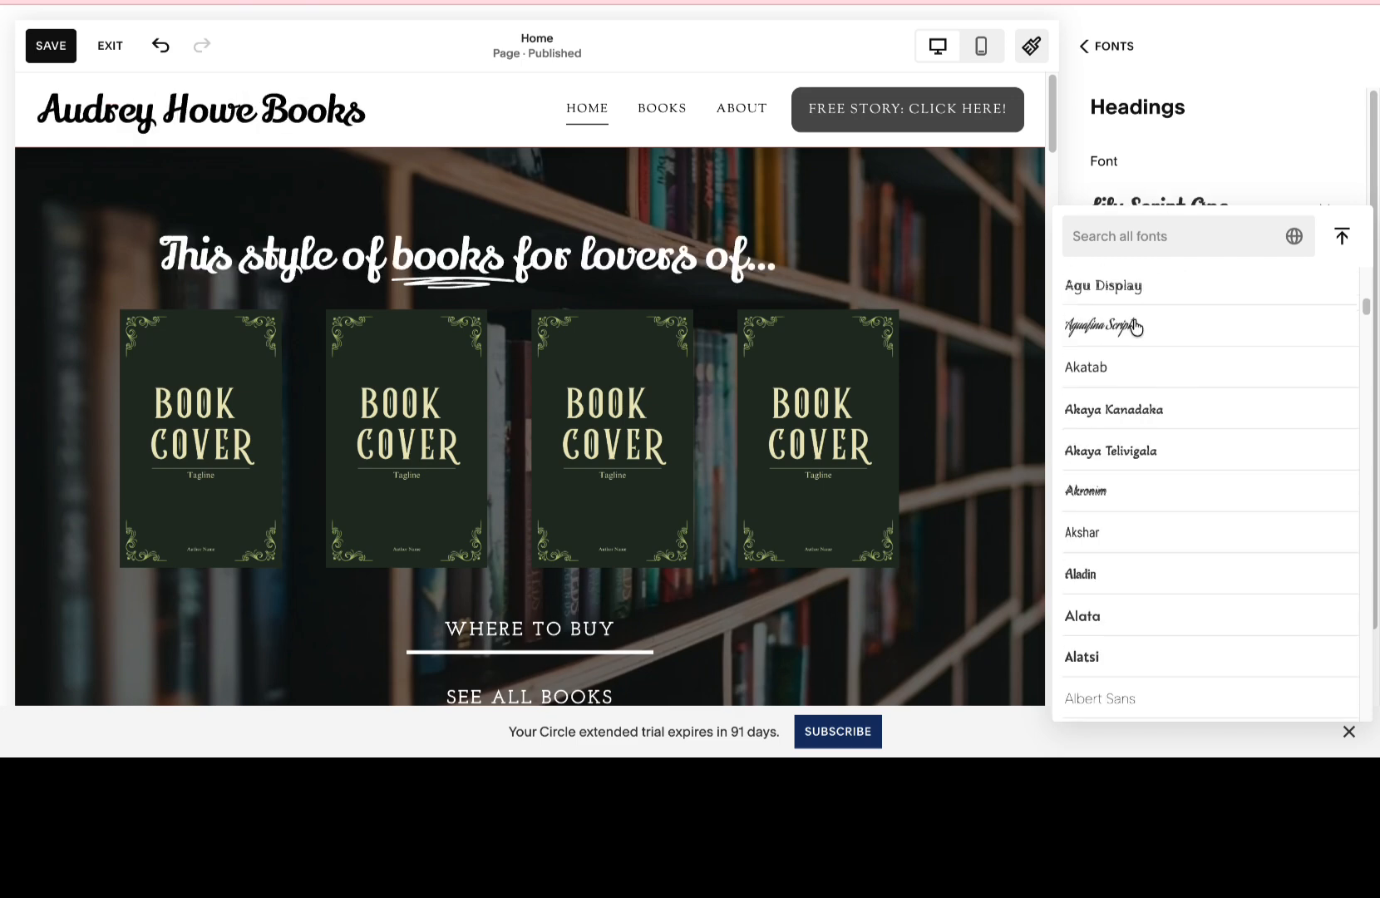
{"action": "left_click", "coordinate": [1135, 330]}
{"action": "scroll", "coordinate": [1113, 612], "scroll_direction": "down", "scroll_amount": 5}
{"action": "left_click", "coordinate": [1112, 613]}
{"action": "scroll", "coordinate": [1112, 609], "scroll_direction": "down", "scroll_amount": 4}
{"action": "left_click", "coordinate": [1114, 591]}
{"action": "left_click", "coordinate": [1093, 635]}
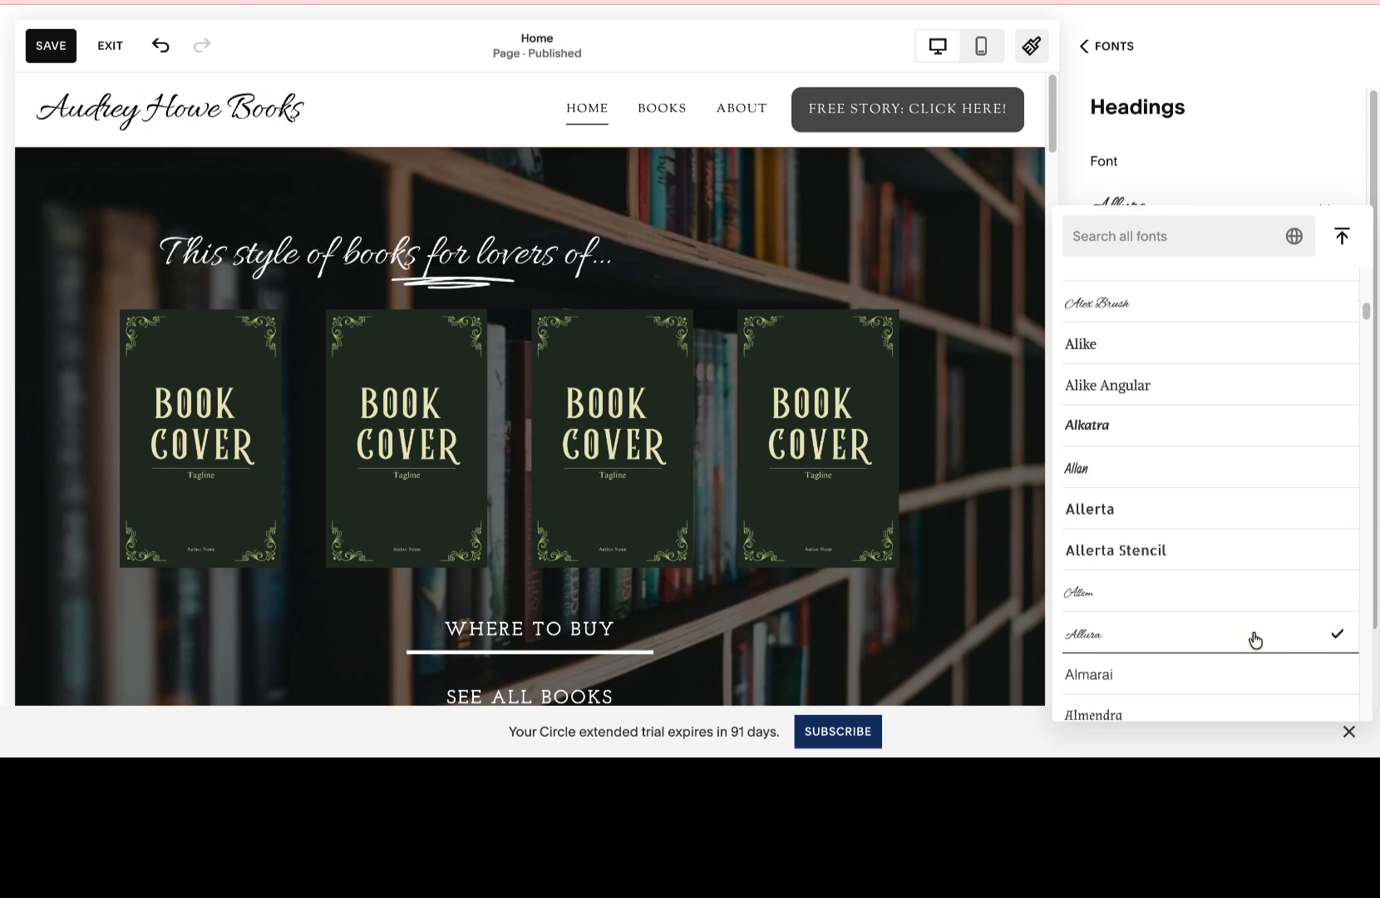
Set the heading font to Corinthia with a weight of 700.
{"action": "scroll", "coordinate": [1255, 638], "scroll_direction": "down", "scroll_amount": 20}
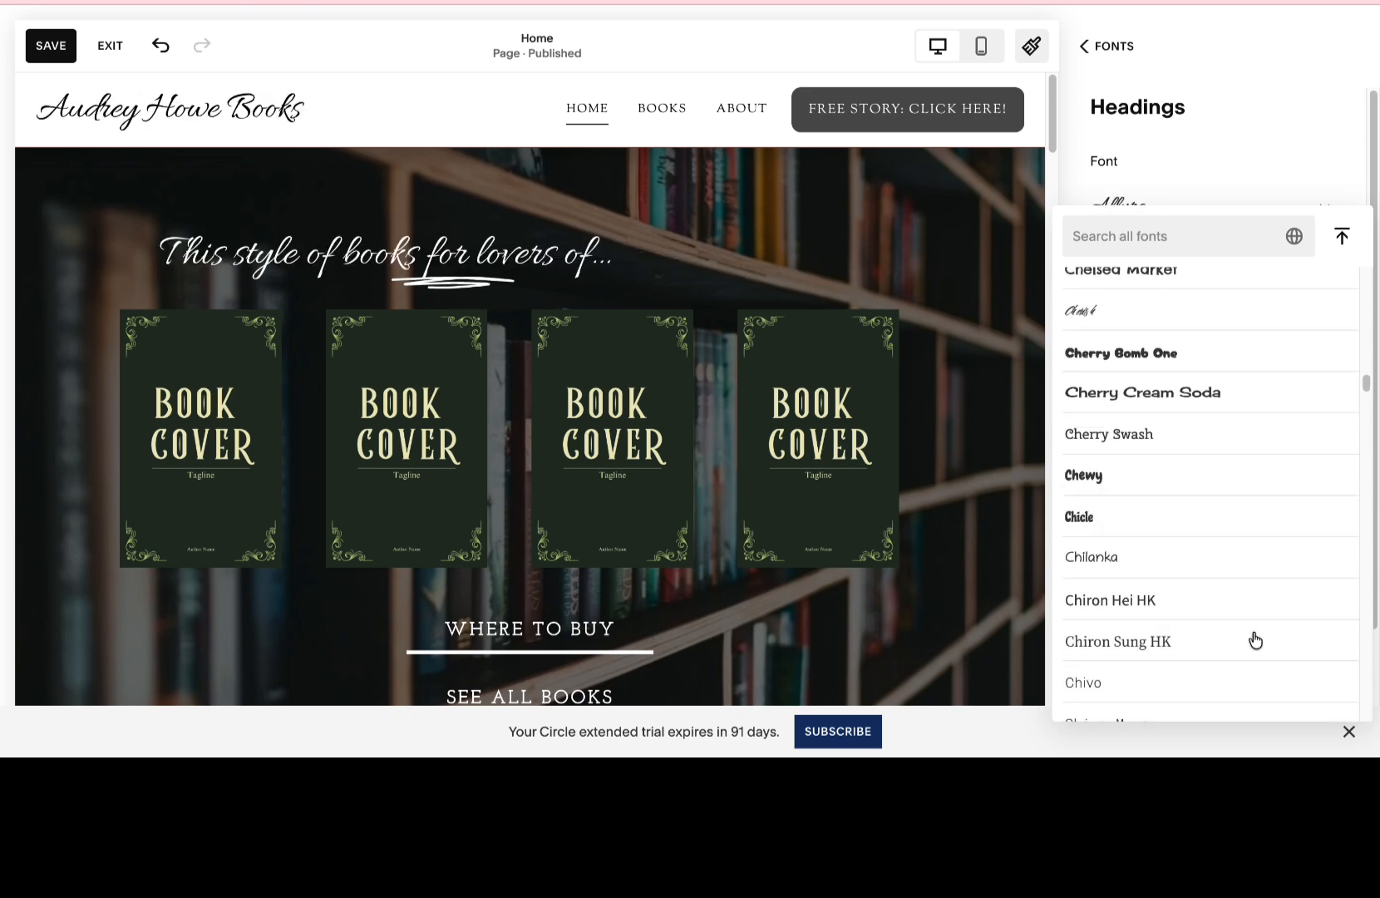
{"action": "scroll", "coordinate": [1255, 638], "scroll_direction": "down", "scroll_amount": 15}
{"action": "left_click", "coordinate": [1140, 407]}
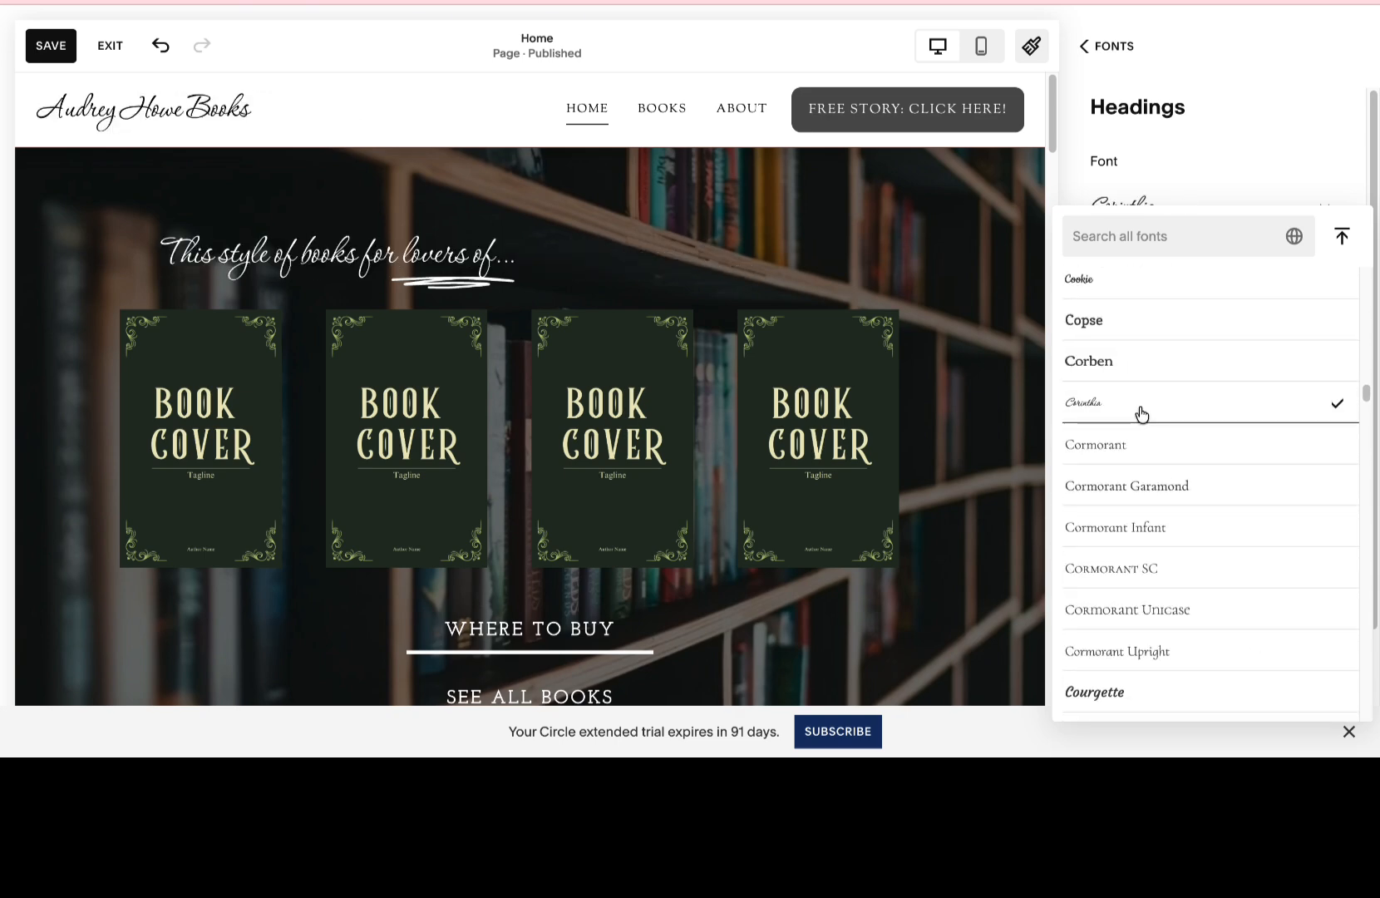
{"action": "left_click", "coordinate": [1341, 236]}
{"action": "left_click", "coordinate": [1301, 261]}
{"action": "left_click", "coordinate": [1302, 305]}
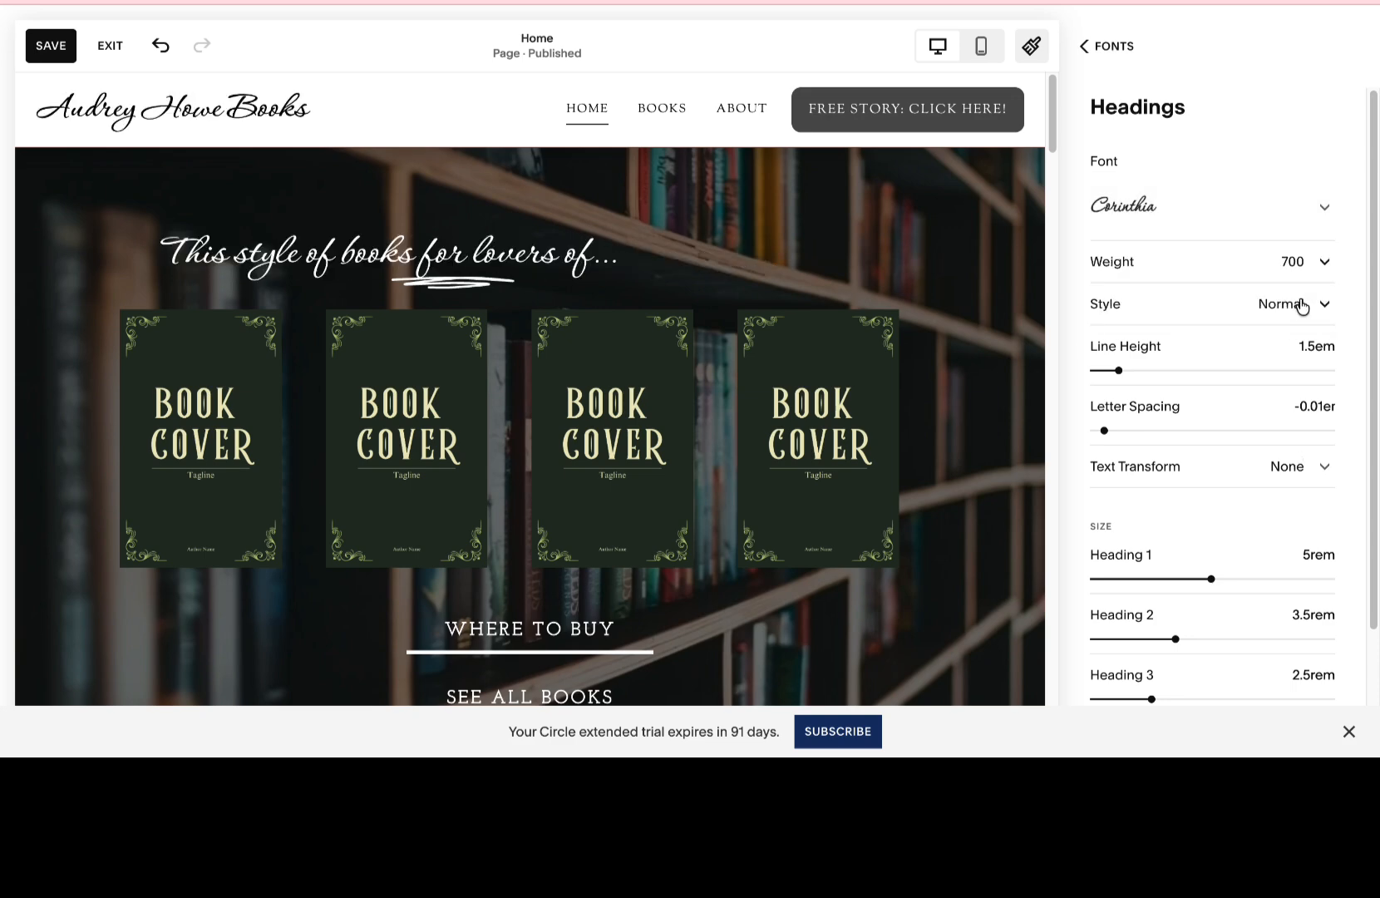
Set the headings' letter spacing to 0.05em and the Heading 1 size to 6rem.
{"action": "left_click_drag", "start_coordinate": [1103, 431], "coordinate": [1110, 431]}
{"action": "right_click", "coordinate": [1111, 431]}
{"action": "left_click", "coordinate": [1251, 191]}
{"action": "left_click_drag", "start_coordinate": [1210, 579], "coordinate": [1263, 579]}
{"action": "scroll", "coordinate": [1153, 249], "scroll_direction": "down", "scroll_amount": 1}
{"action": "left_click_drag", "start_coordinate": [1264, 495], "coordinate": [1234, 494]}
{"action": "scroll", "coordinate": [1234, 489], "scroll_direction": "up", "scroll_amount": 1}
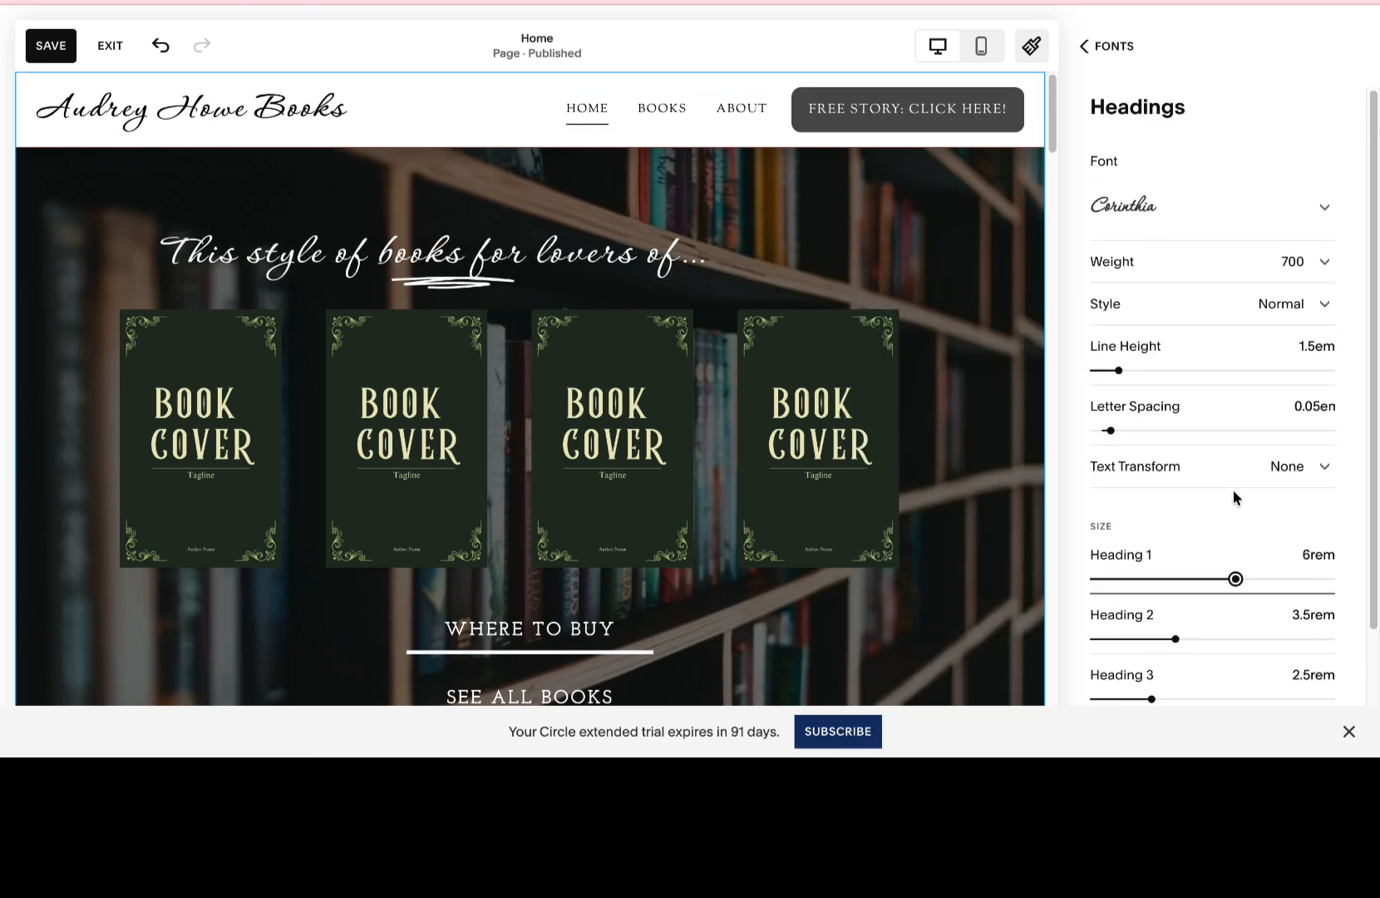
Leave the heading settings and change the font used for the site's paragraph text.
{"action": "left_click", "coordinate": [1088, 46]}
{"action": "left_click", "coordinate": [1325, 315]}
{"action": "left_click", "coordinate": [1088, 46]}
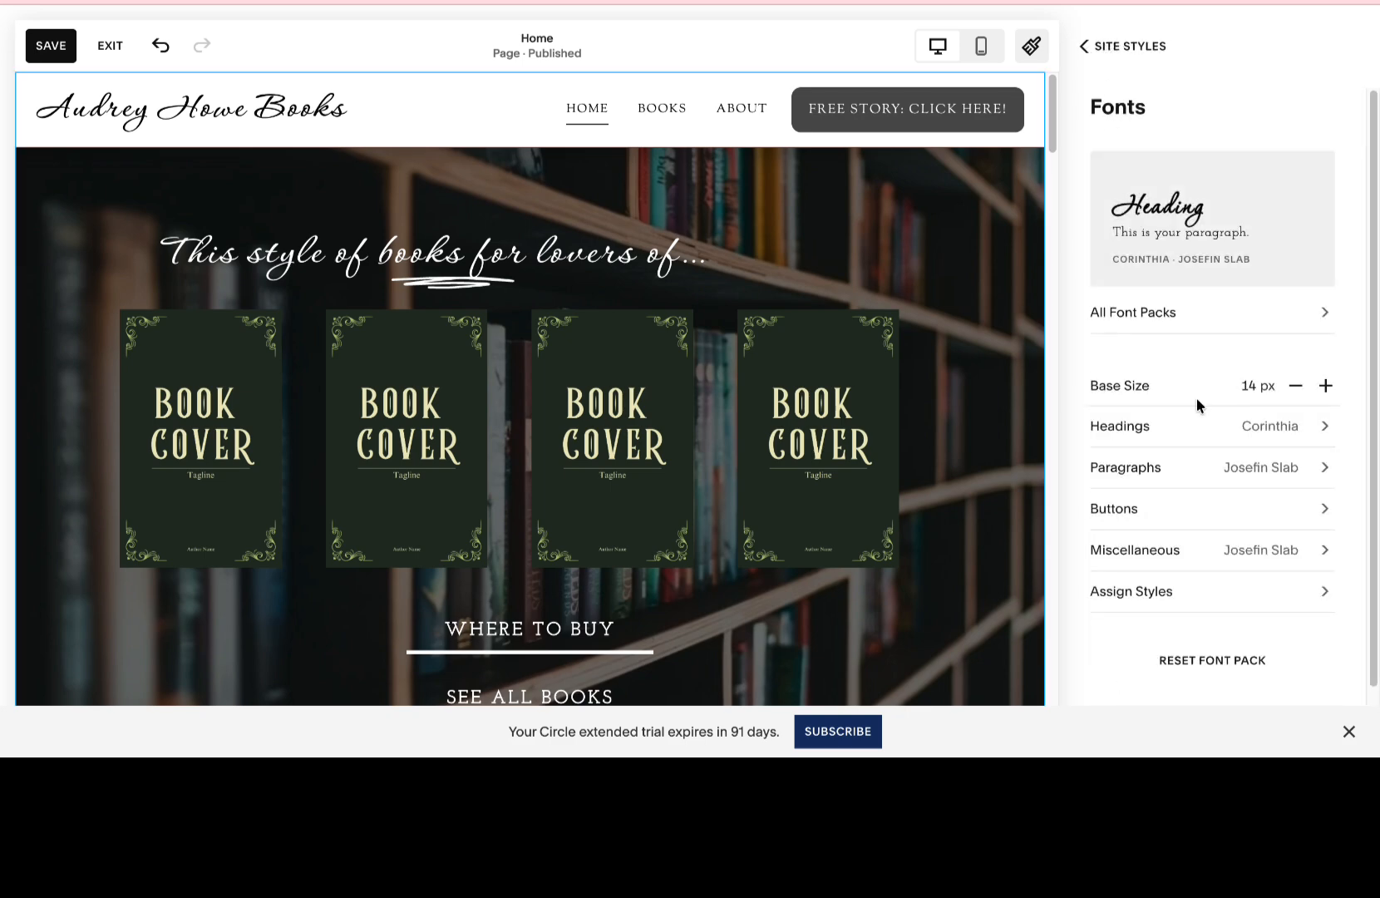
{"action": "left_click", "coordinate": [1201, 467]}
{"action": "left_click", "coordinate": [1213, 202]}
Look through the Assign Styles list to review which font style each site element uses.
{"action": "scroll", "coordinate": [1225, 364], "scroll_direction": "down", "scroll_amount": 1}
{"action": "scroll", "coordinate": [1225, 371], "scroll_direction": "down", "scroll_amount": 9}
{"action": "scroll", "coordinate": [1225, 371], "scroll_direction": "up", "scroll_amount": 1}
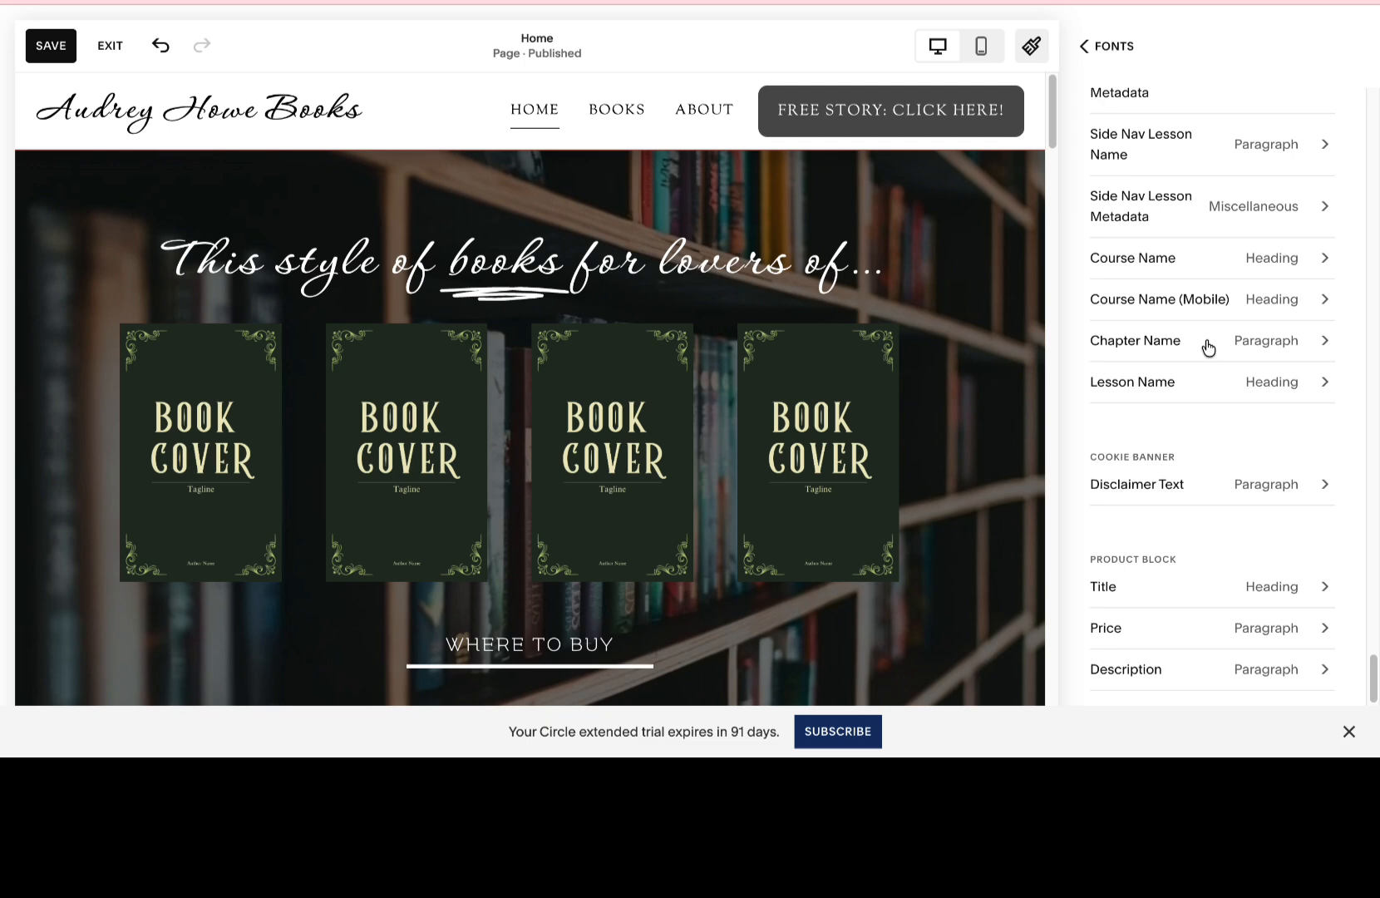
{"action": "scroll", "coordinate": [1208, 347], "scroll_direction": "up", "scroll_amount": 15}
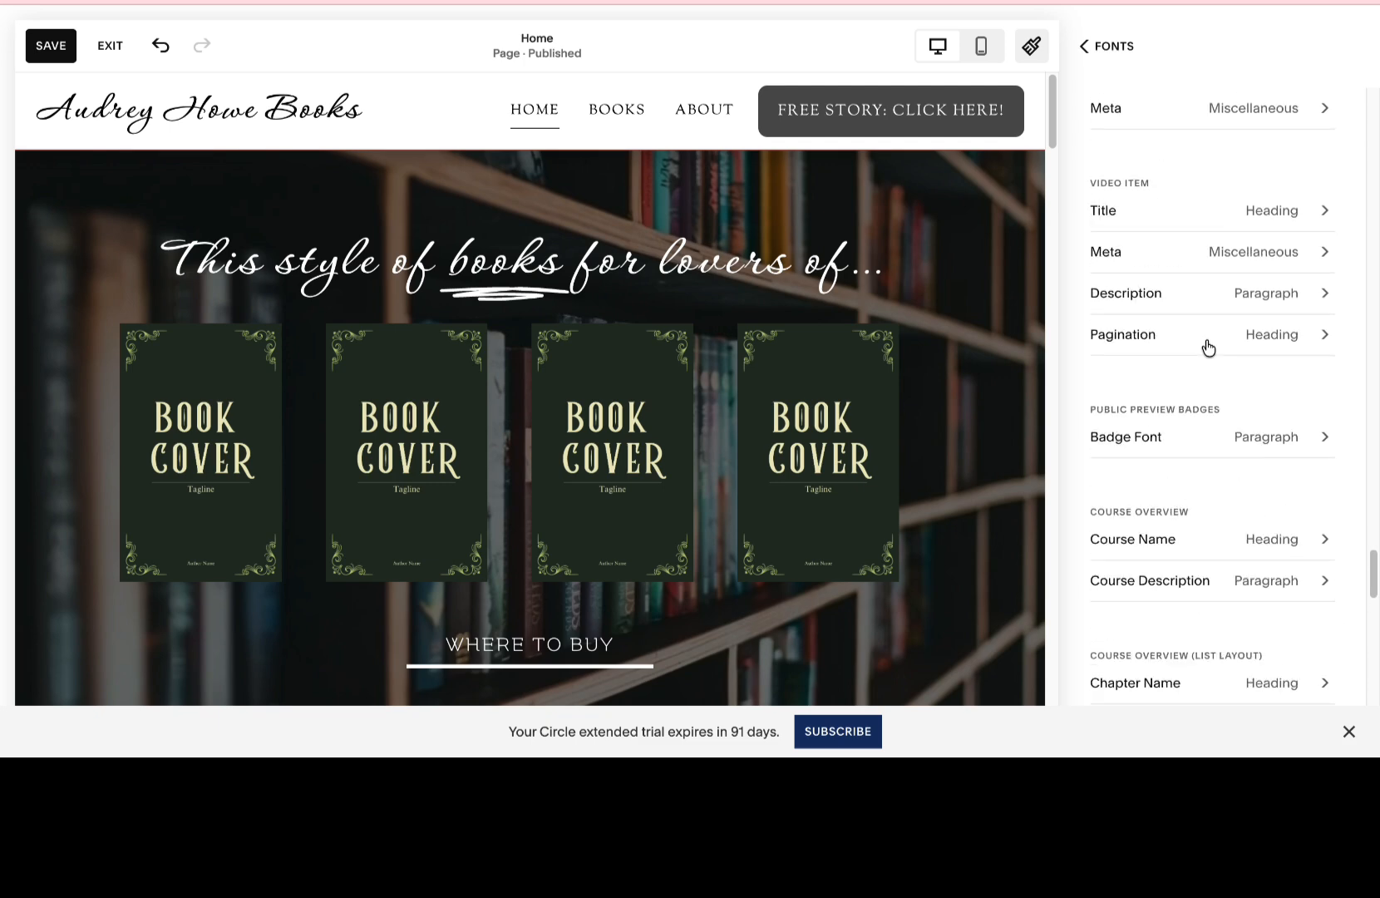
{"action": "scroll", "coordinate": [1207, 347], "scroll_direction": "up", "scroll_amount": 5}
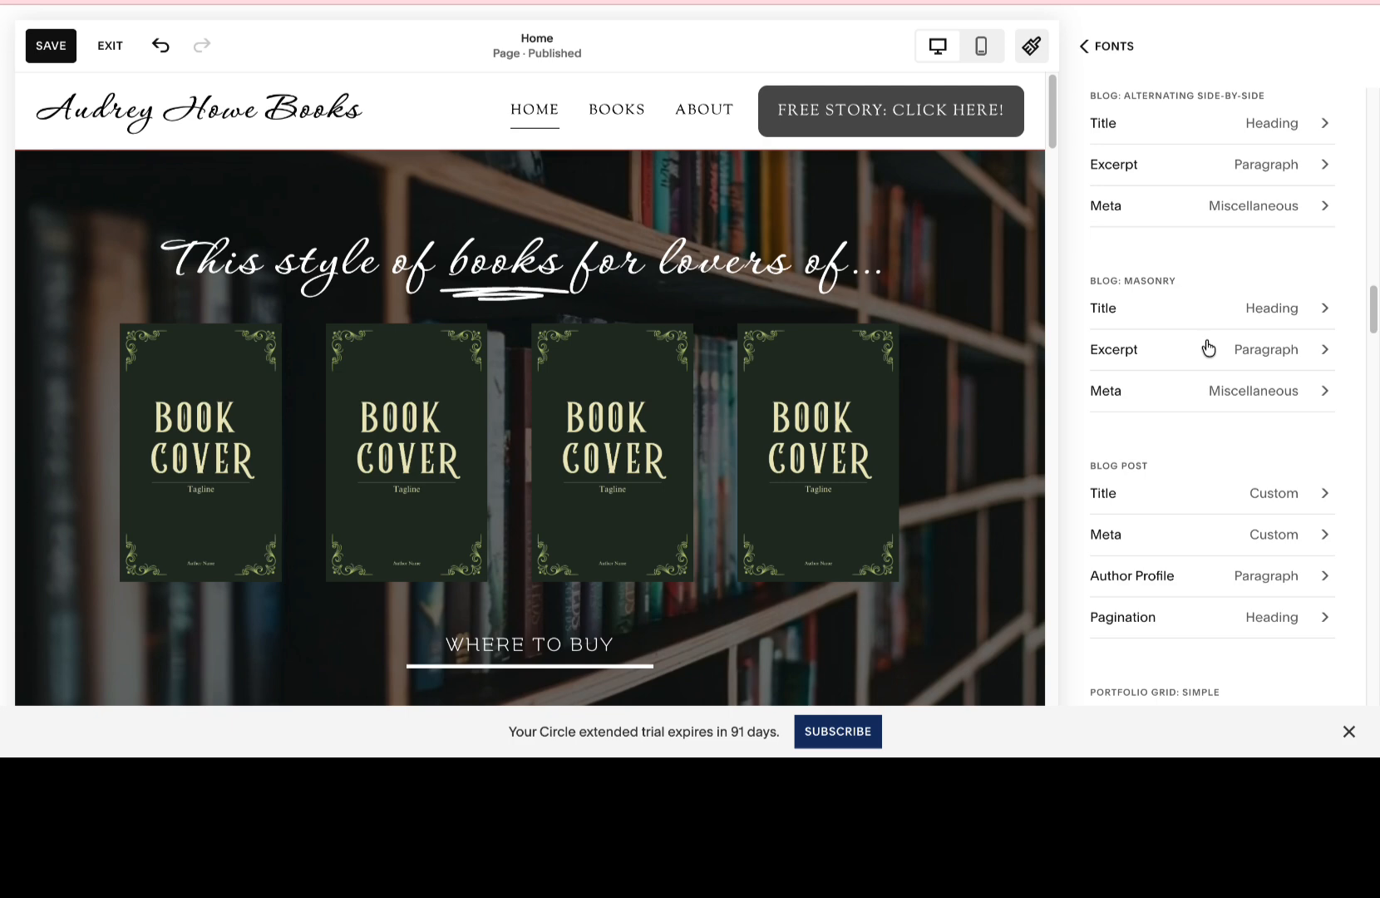
{"action": "scroll", "coordinate": [1208, 348], "scroll_direction": "up", "scroll_amount": 2}
{"action": "scroll", "coordinate": [1205, 346], "scroll_direction": "up", "scroll_amount": 5}
{"action": "scroll", "coordinate": [1205, 346], "scroll_direction": "up", "scroll_amount": 4}
{"action": "scroll", "coordinate": [1205, 346], "scroll_direction": "up", "scroll_amount": 4}
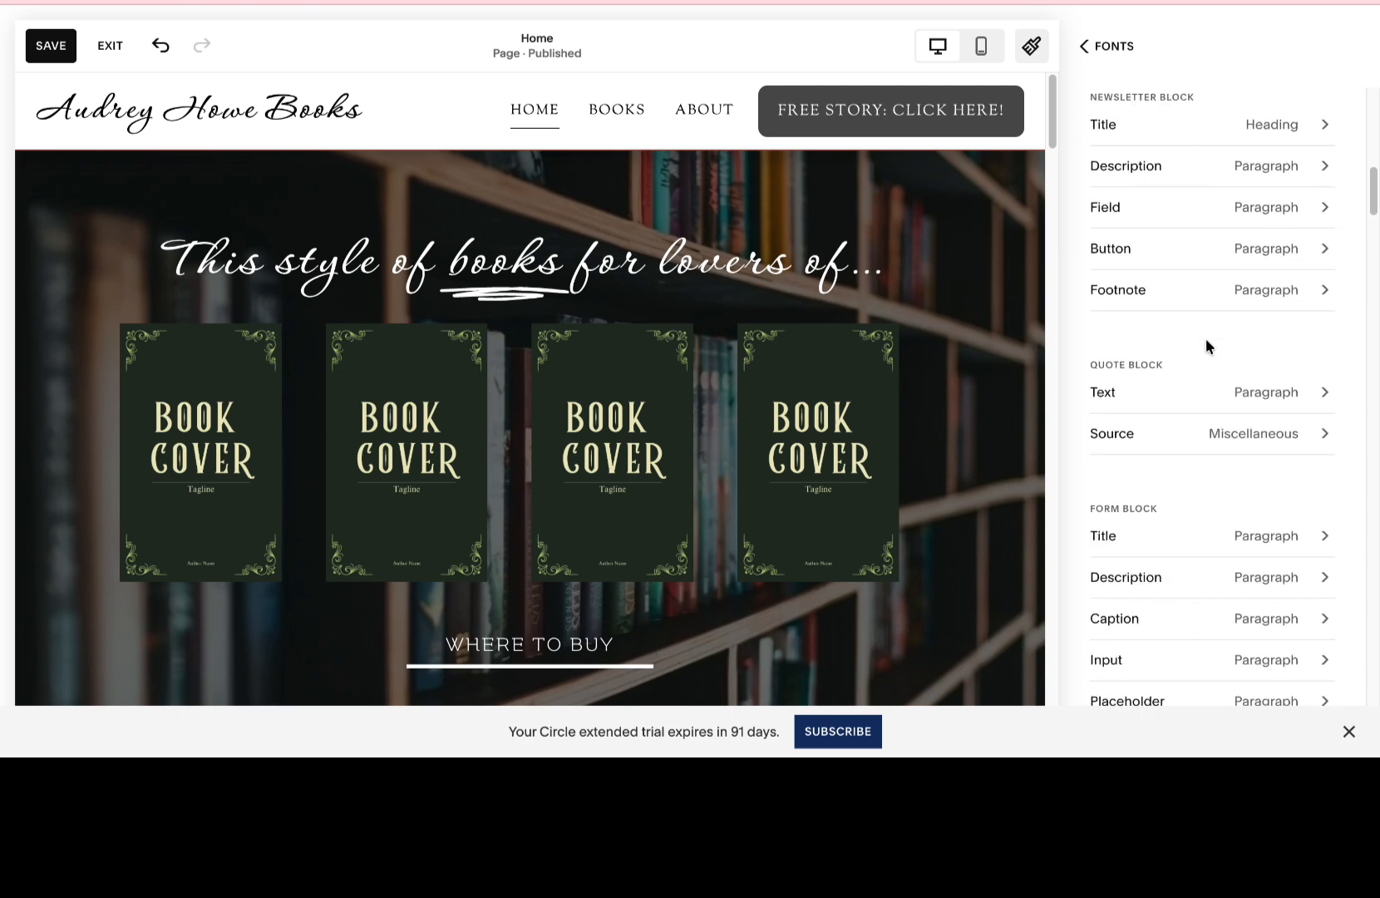
{"action": "scroll", "coordinate": [1205, 346], "scroll_direction": "up", "scroll_amount": 4}
{"action": "scroll", "coordinate": [1207, 348], "scroll_direction": "up", "scroll_amount": 1}
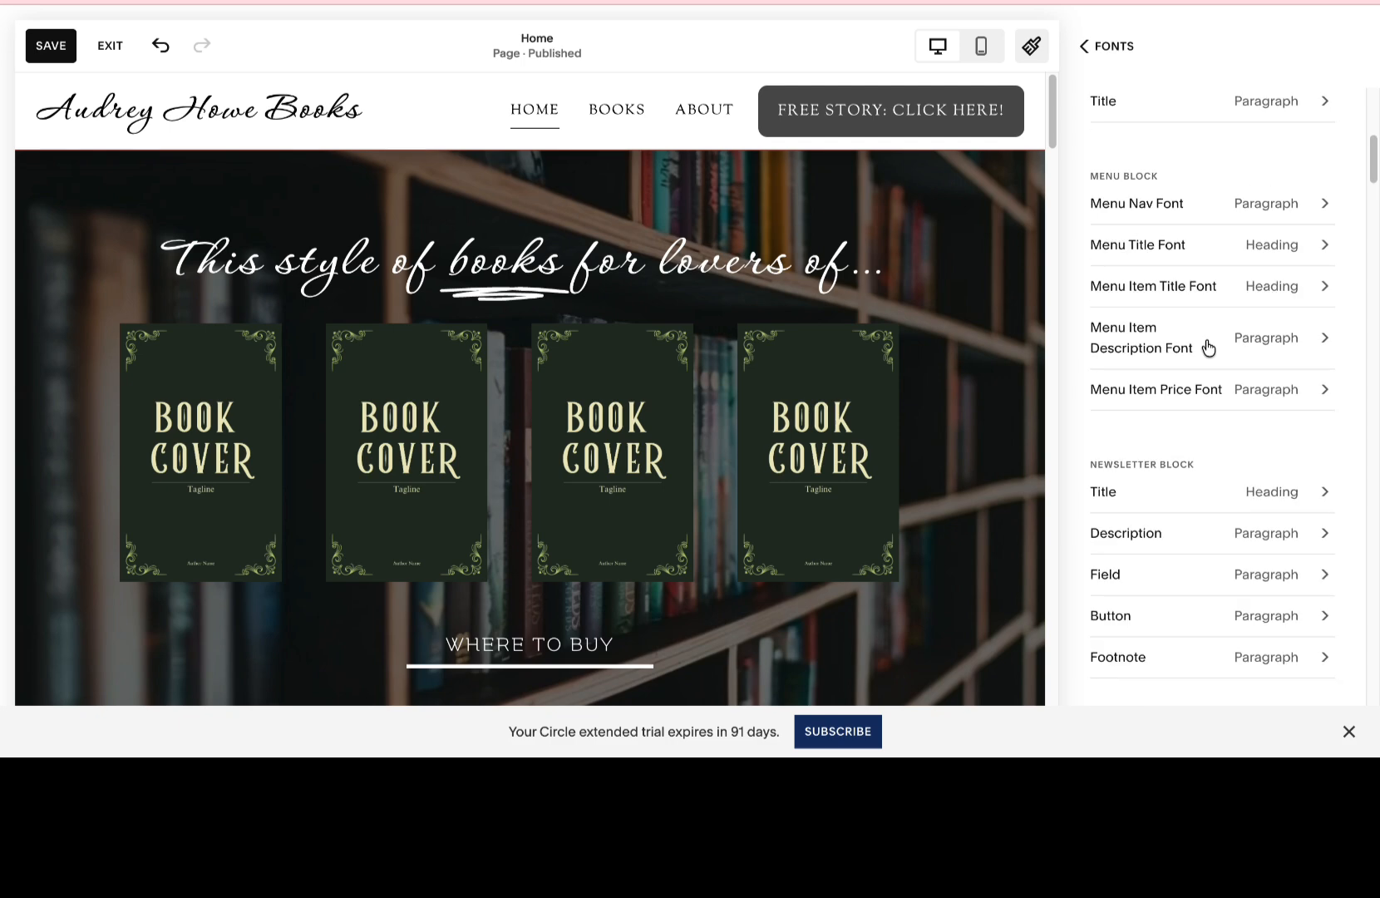
{"action": "scroll", "coordinate": [1208, 348], "scroll_direction": "up", "scroll_amount": 4}
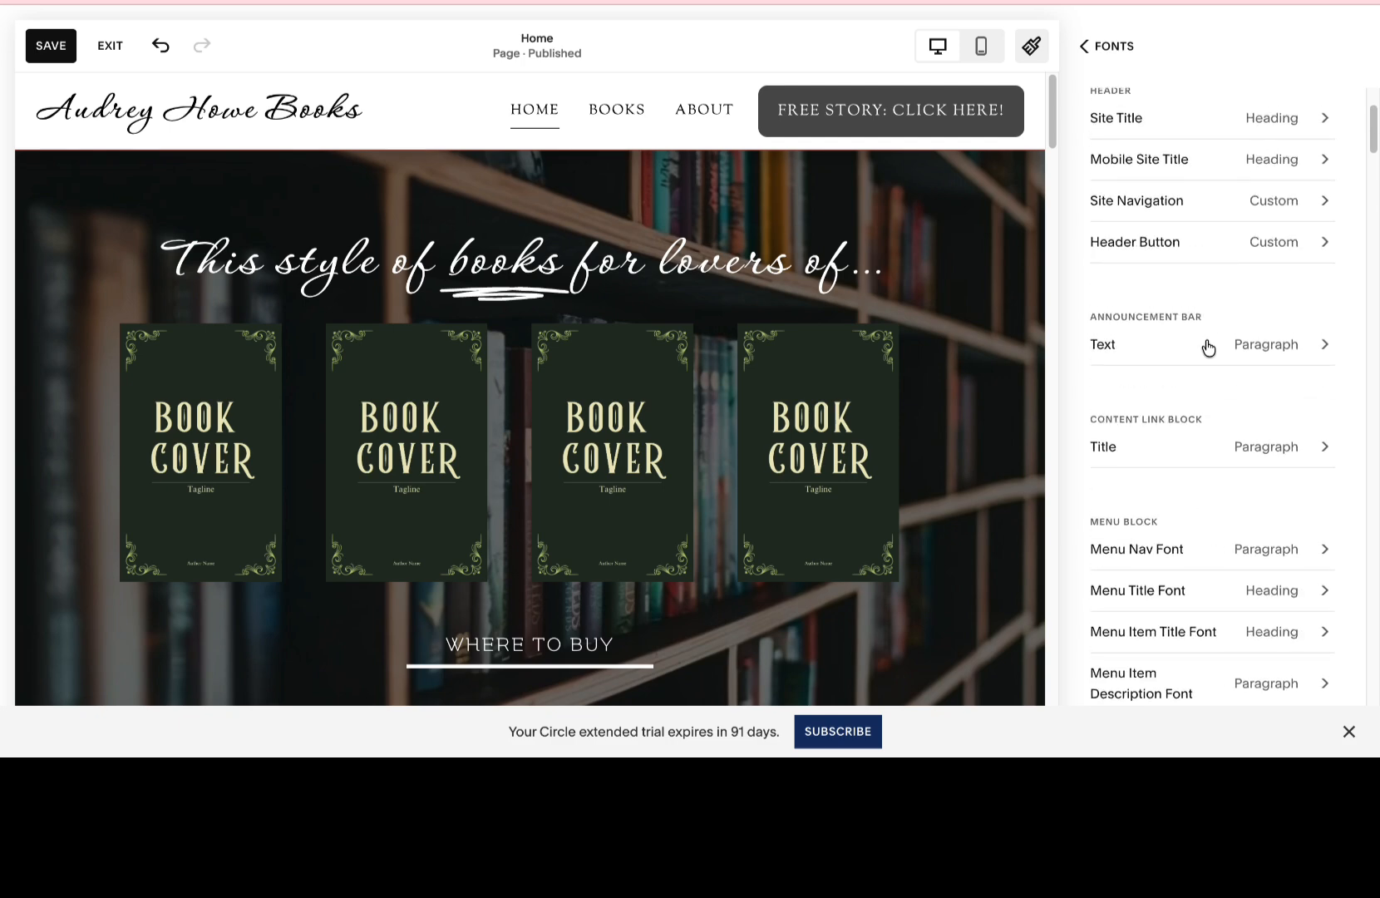
{"action": "scroll", "coordinate": [1207, 348], "scroll_direction": "up", "scroll_amount": 2}
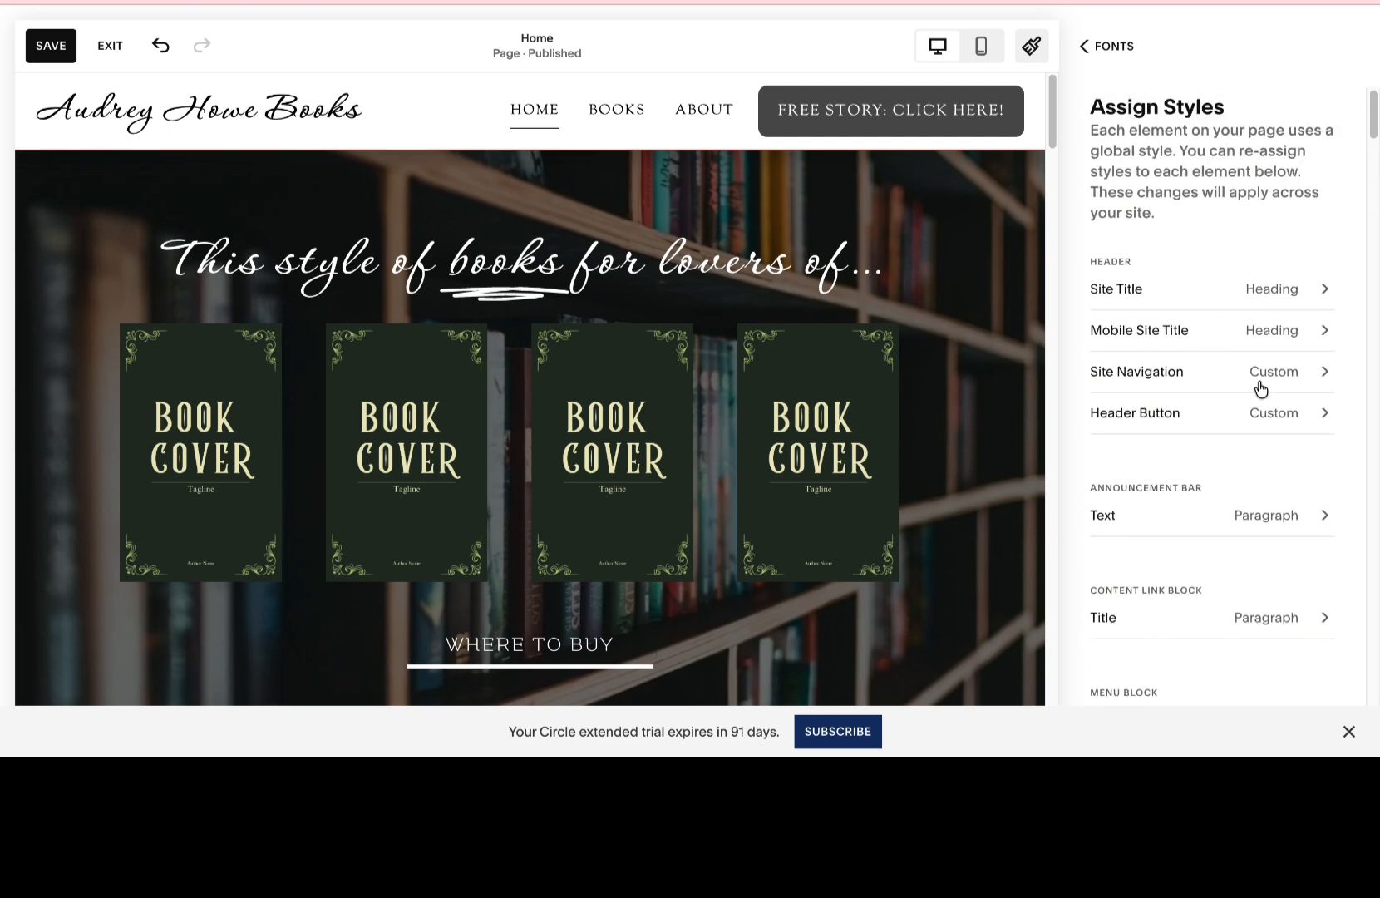
{"action": "left_click", "coordinate": [1082, 46]}
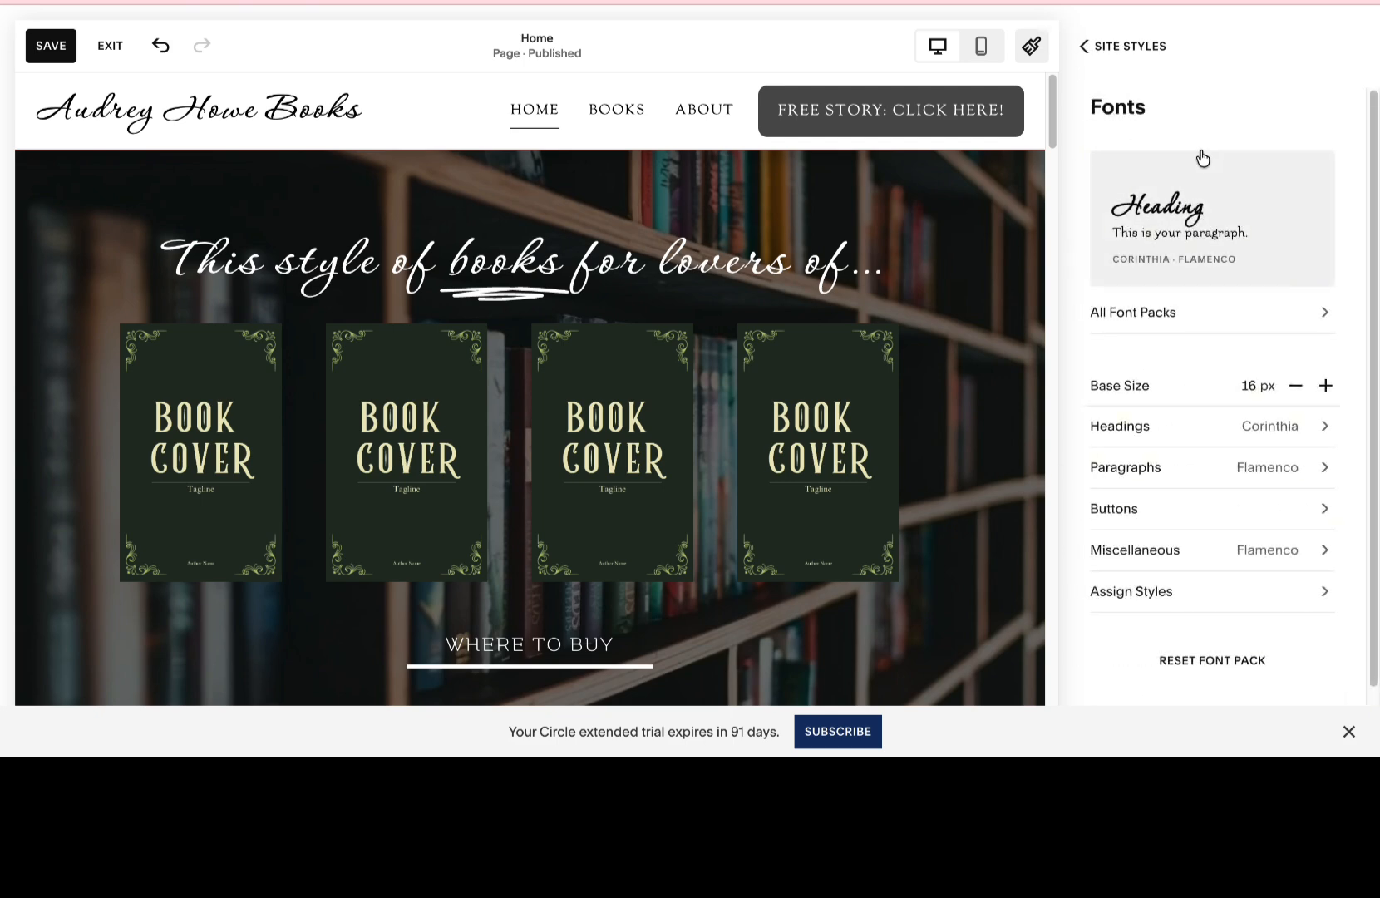
Try several recommended color palettes on the site, including the red-and-yellow, lavender-and-pink, terracotta, and yellow-and-brown ones.
{"action": "left_click", "coordinate": [1096, 47]}
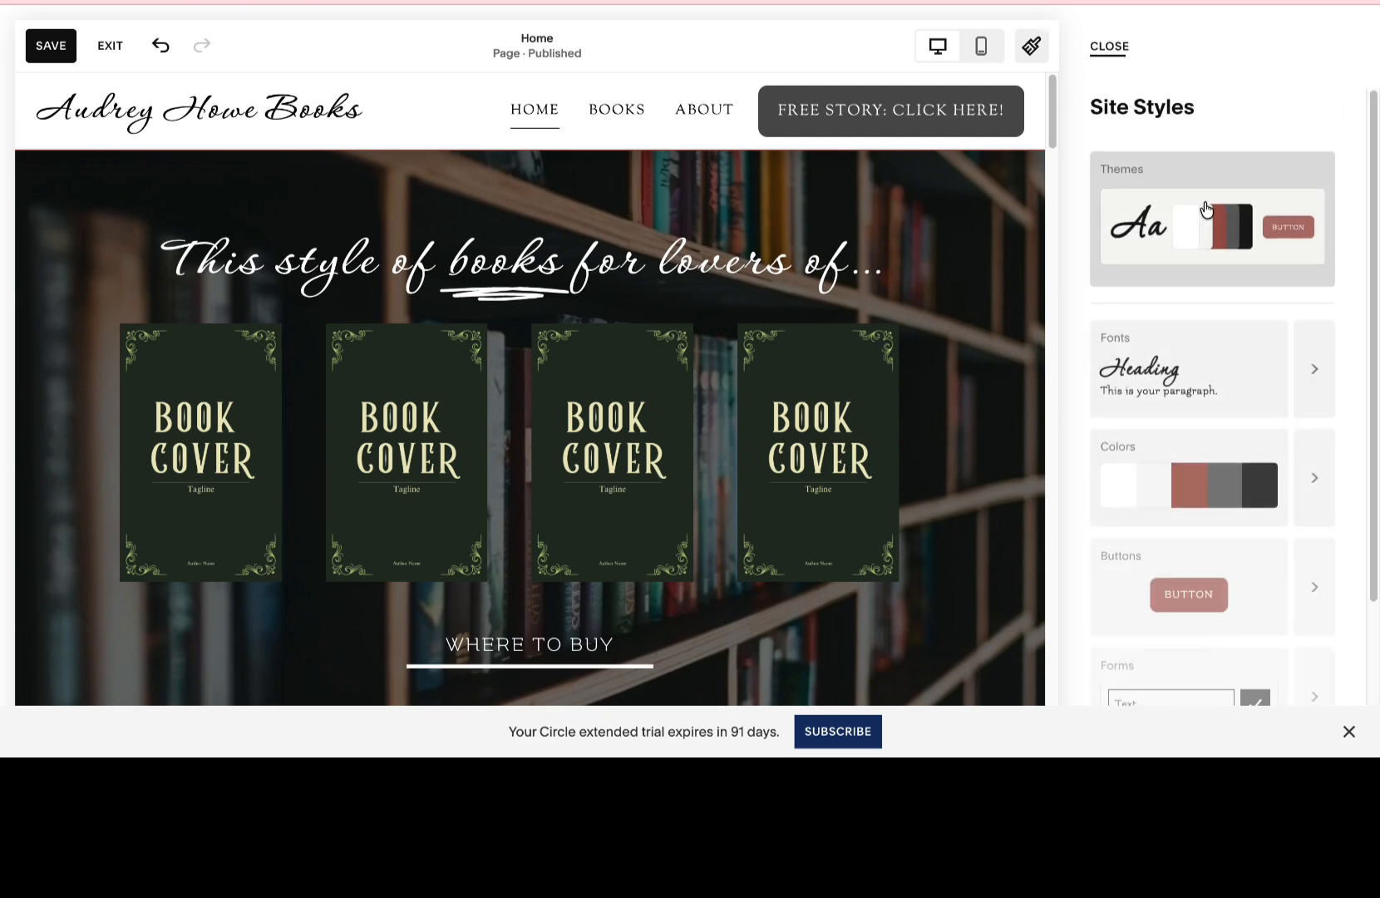
{"action": "left_click", "coordinate": [1238, 496]}
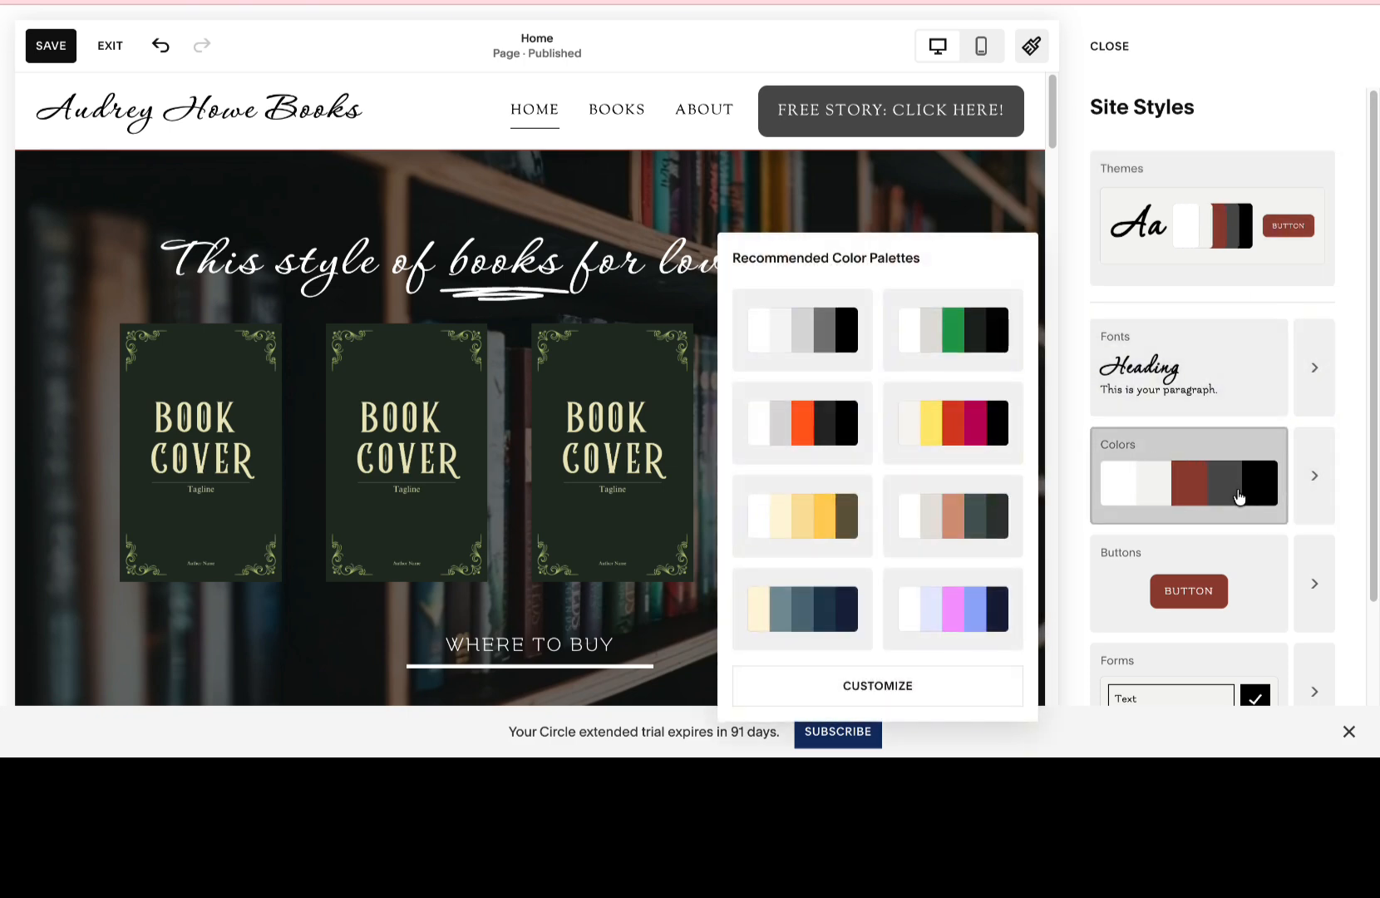
{"action": "left_click", "coordinate": [956, 420]}
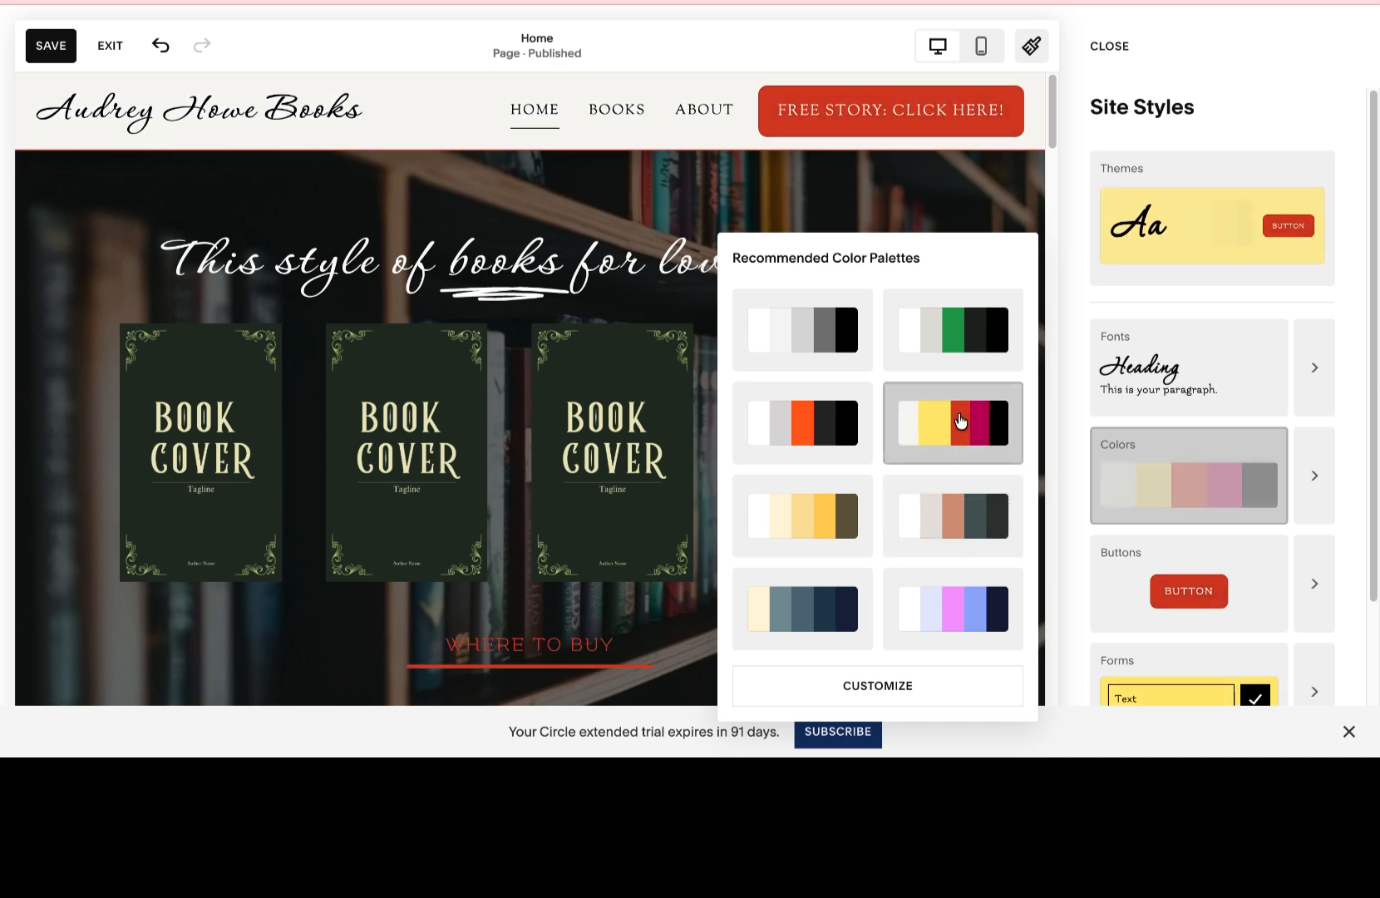
{"action": "left_click", "coordinate": [835, 509]}
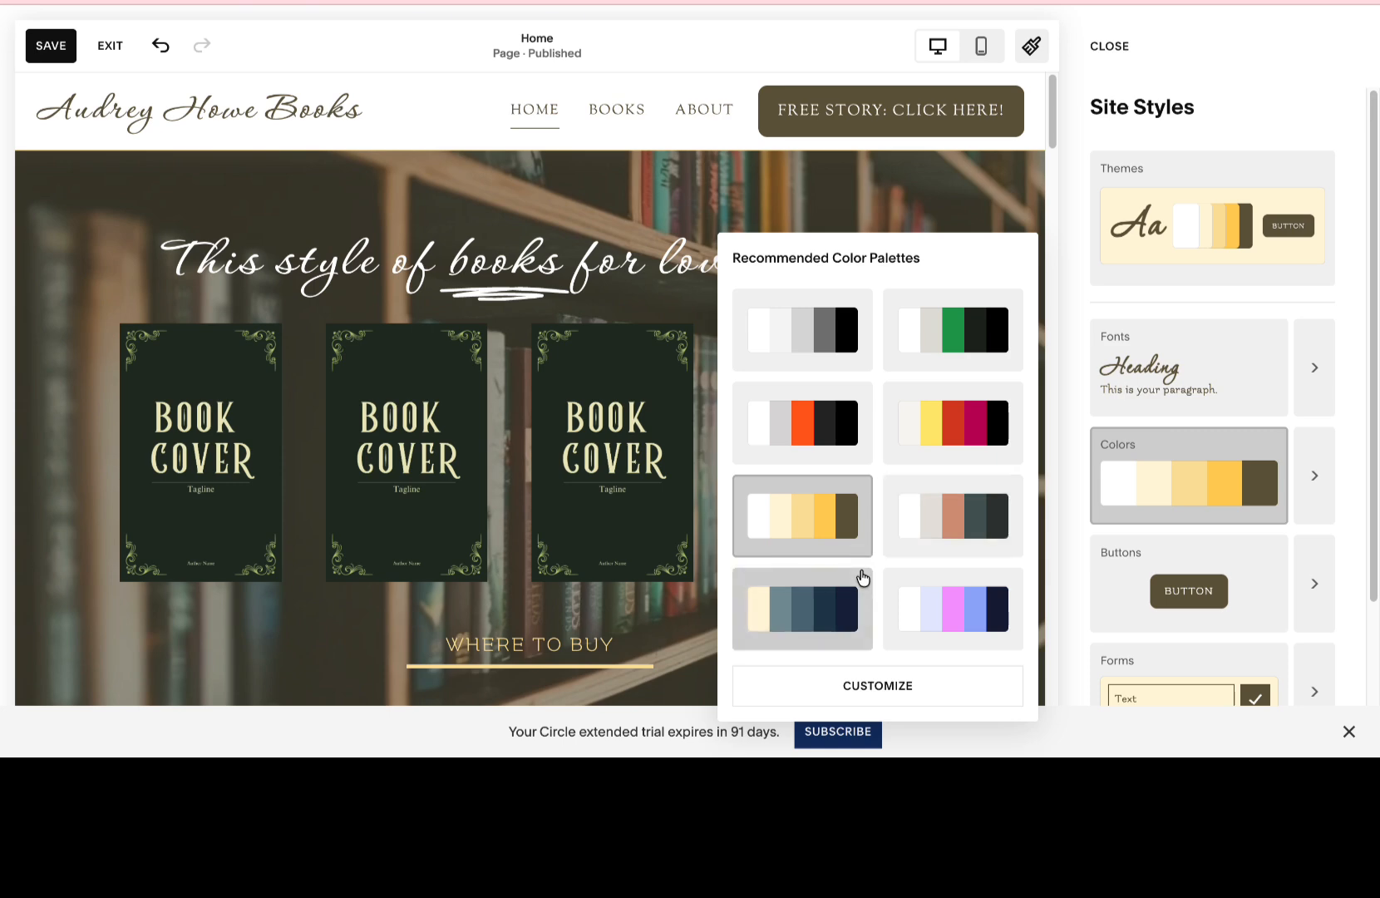
{"action": "left_click", "coordinate": [958, 623]}
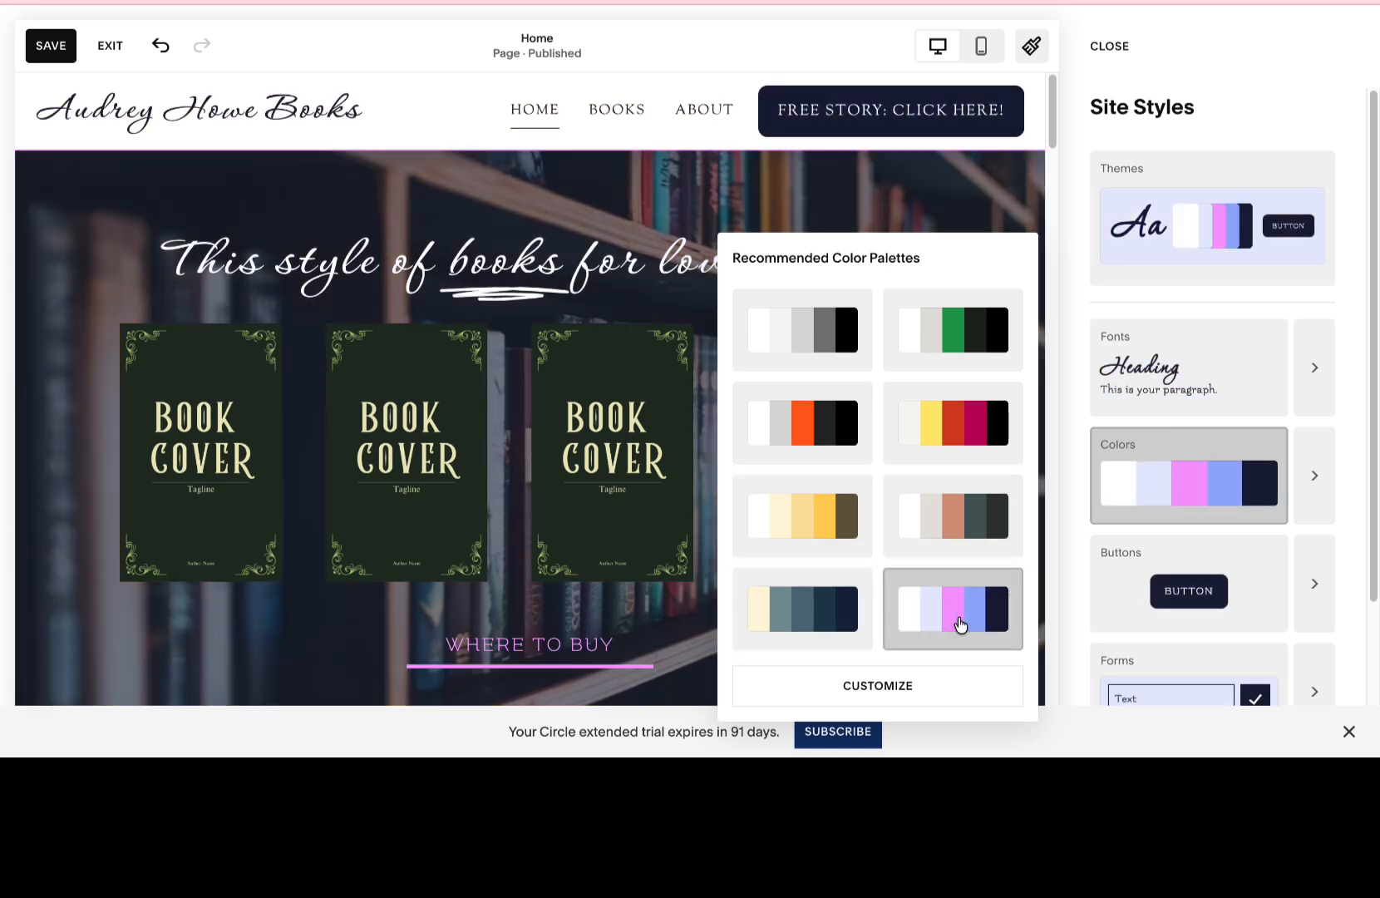
{"action": "left_click", "coordinate": [946, 517]}
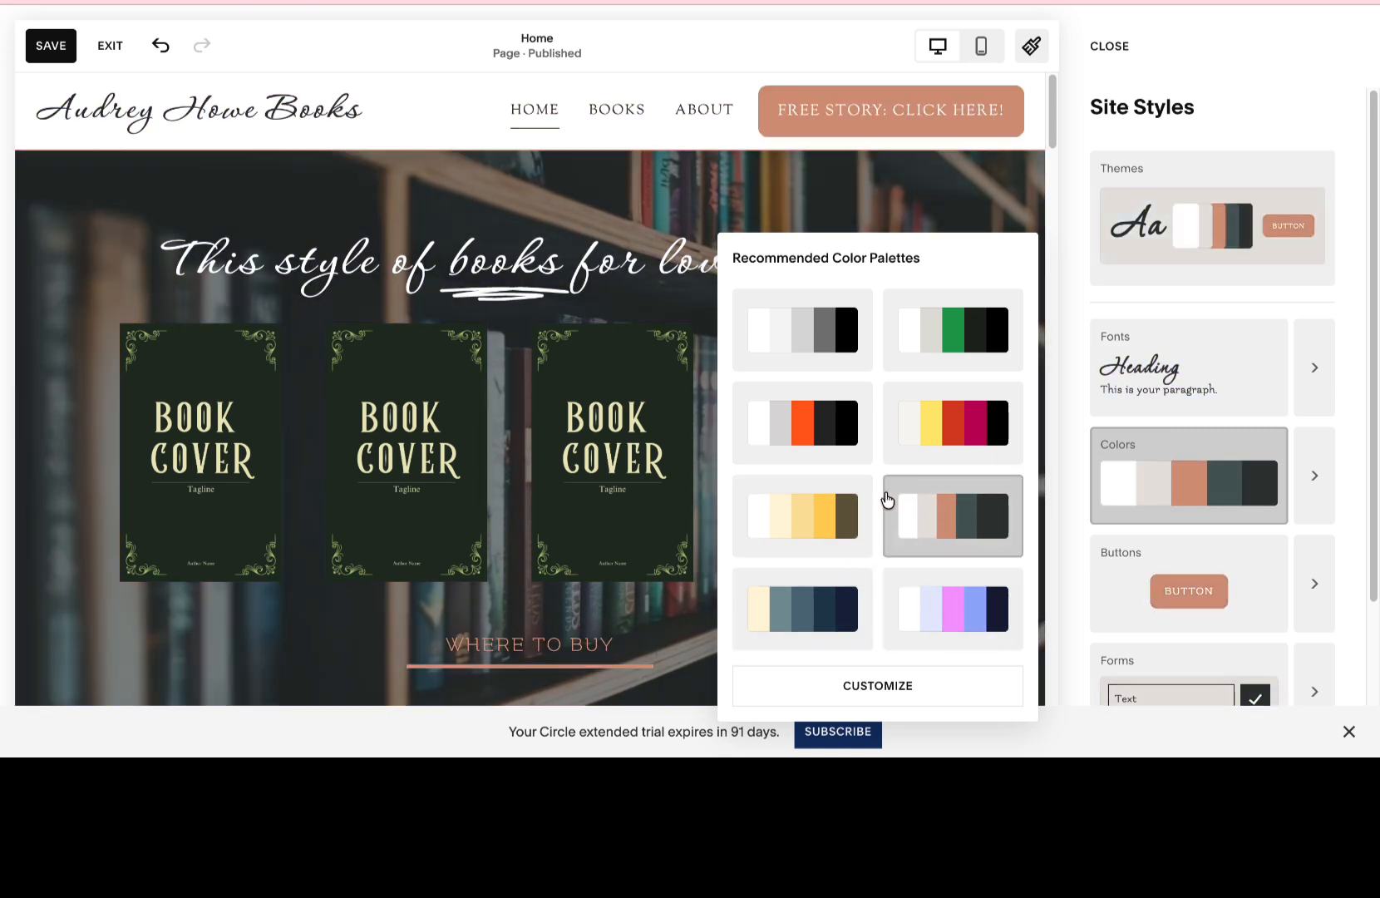
{"action": "left_click", "coordinate": [825, 507]}
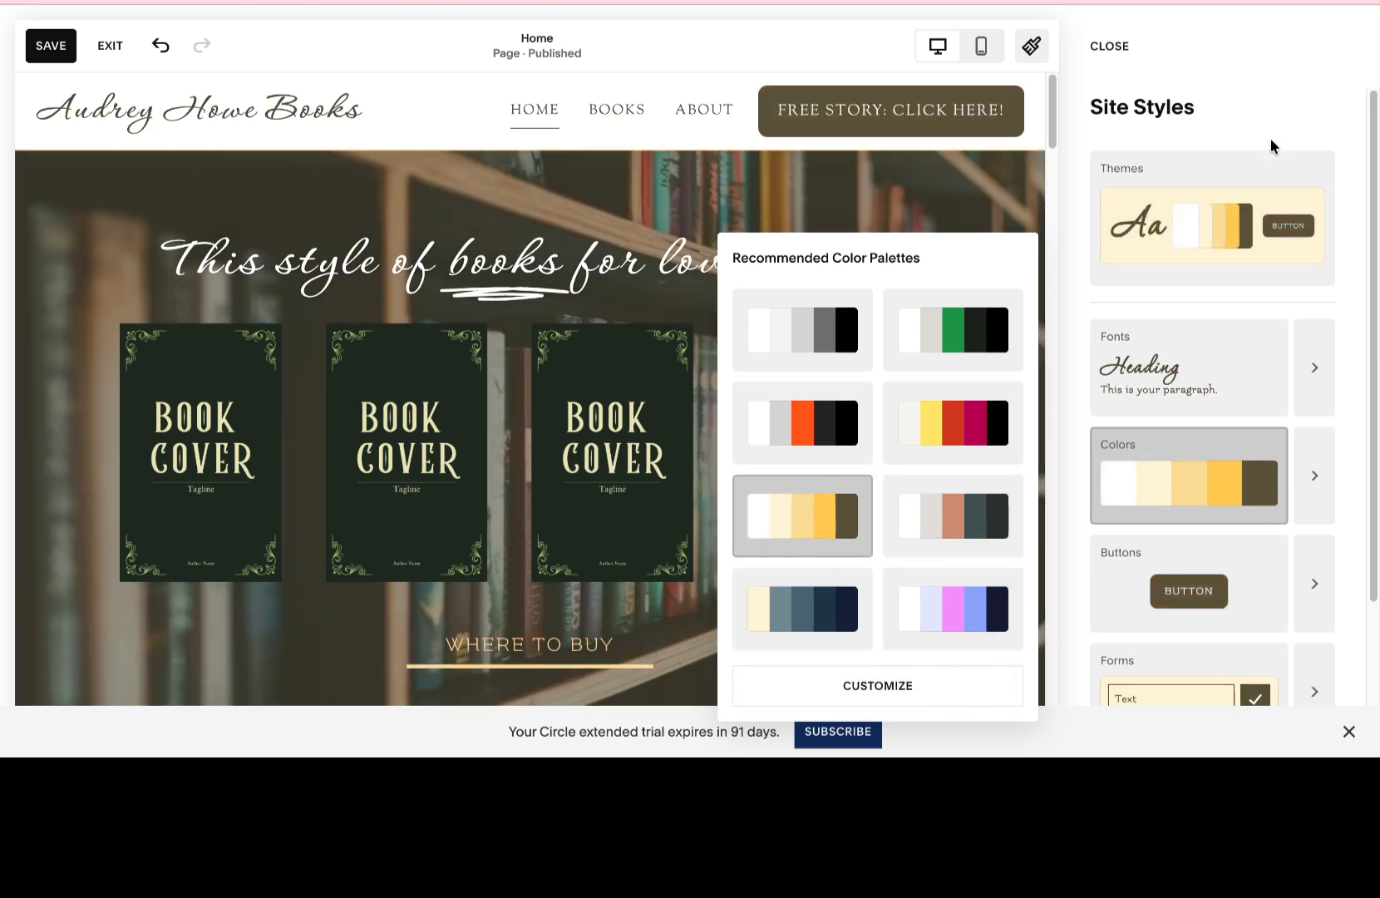
Customize the site's colors by applying the preset palette of pale lavender, light aqua, cyan, teal and dark brown.
{"action": "scroll", "coordinate": [1247, 404], "scroll_direction": "down", "scroll_amount": 2}
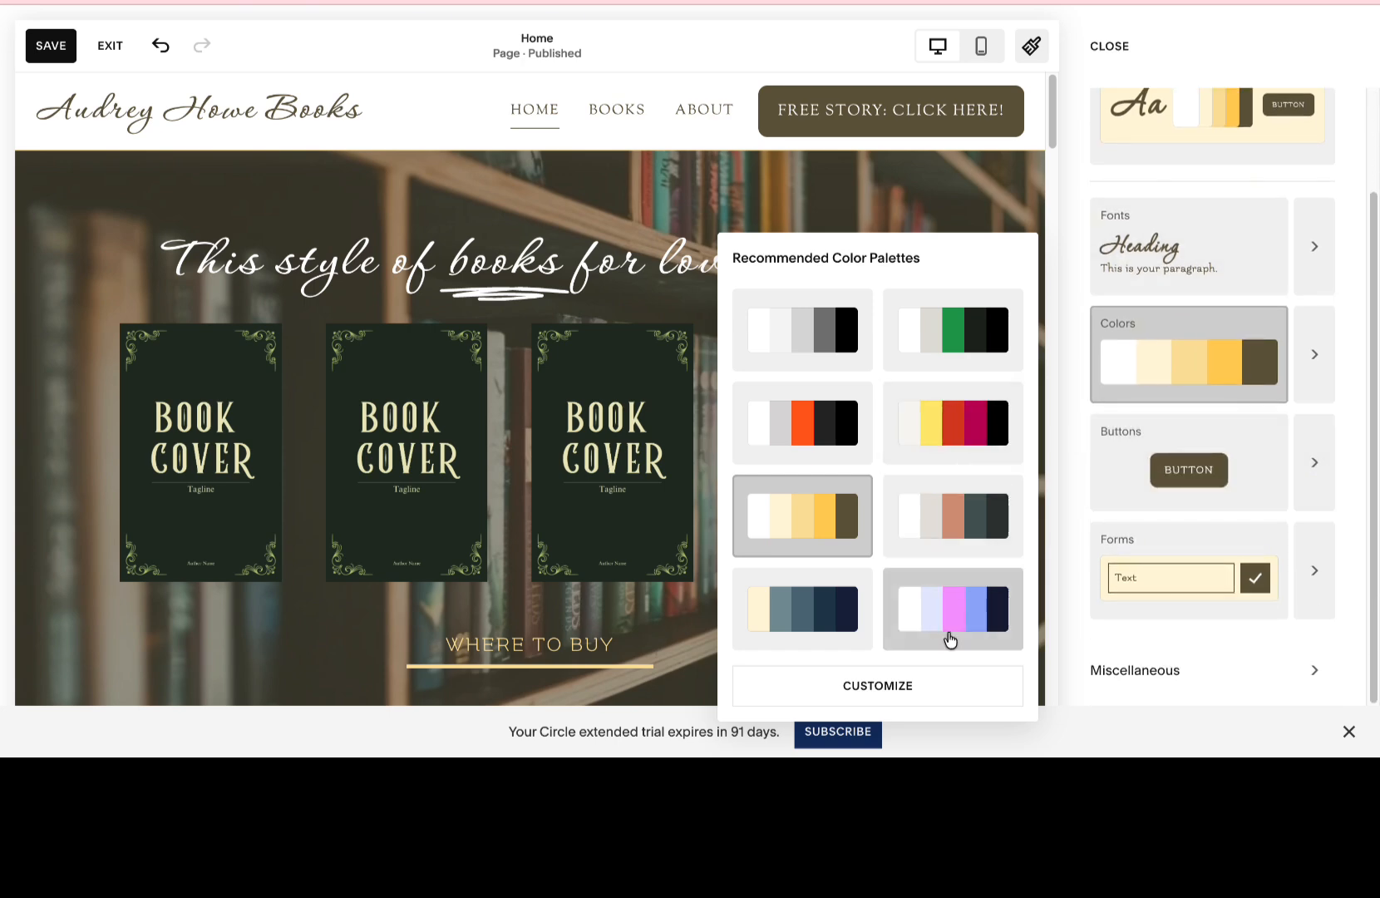
{"action": "left_click", "coordinate": [940, 687]}
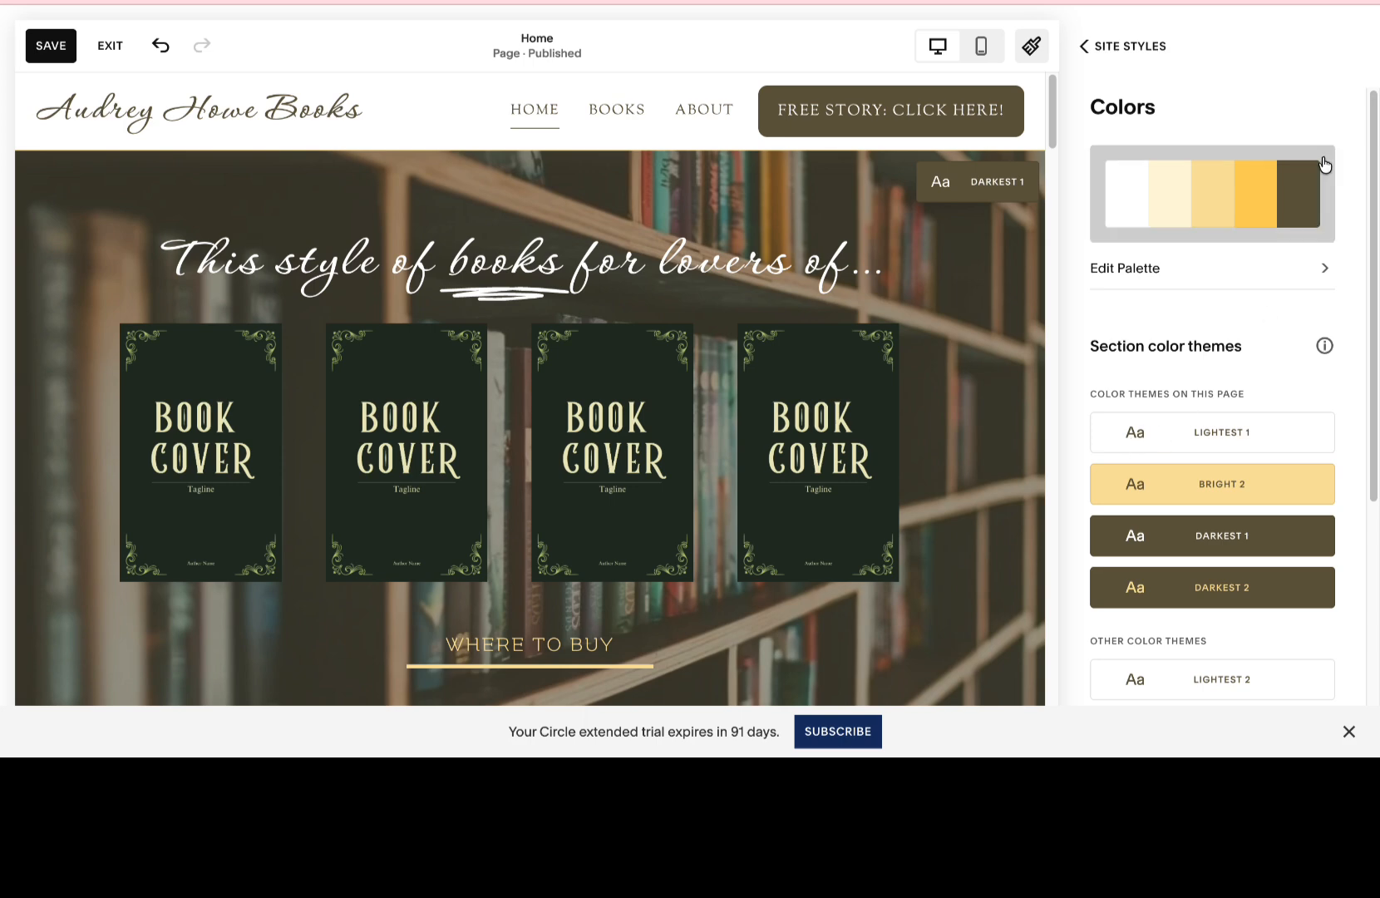
{"action": "left_click", "coordinate": [1300, 212]}
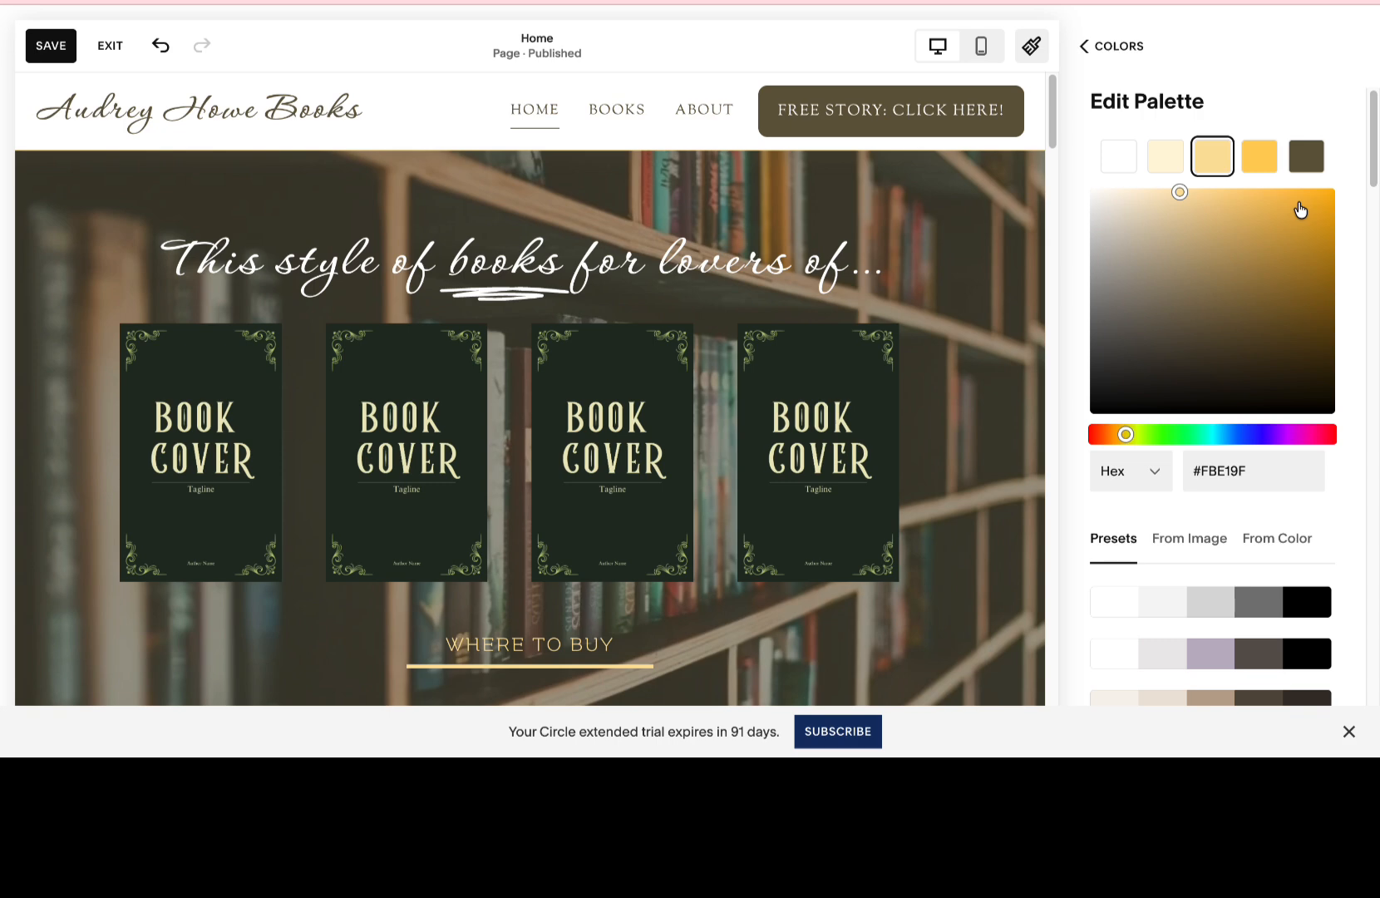
{"action": "left_click", "coordinate": [1215, 661]}
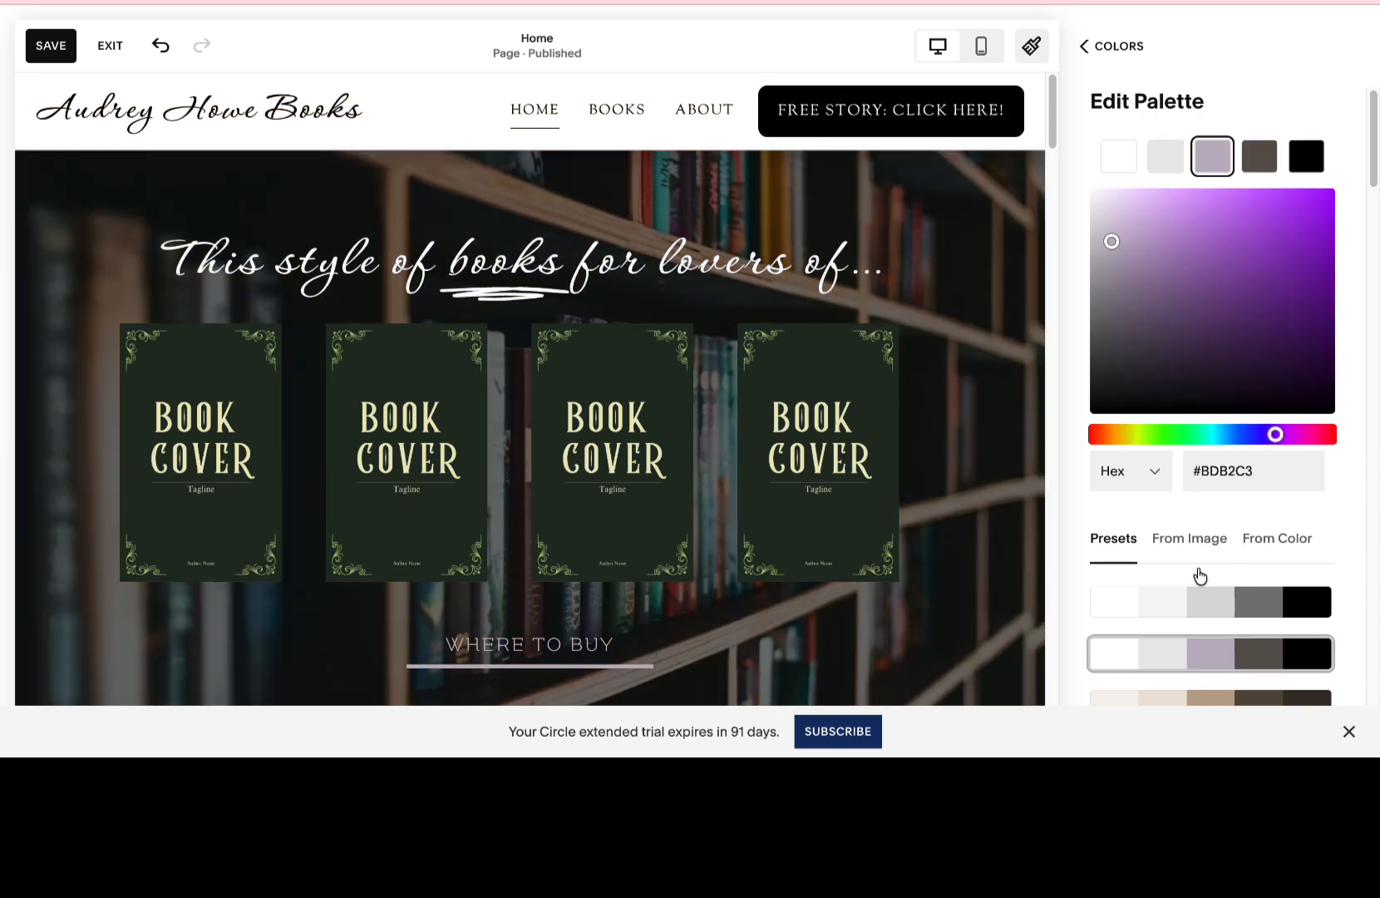
{"action": "scroll", "coordinate": [1195, 417], "scroll_direction": "down", "scroll_amount": 5}
{"action": "scroll", "coordinate": [1187, 420], "scroll_direction": "down", "scroll_amount": 7}
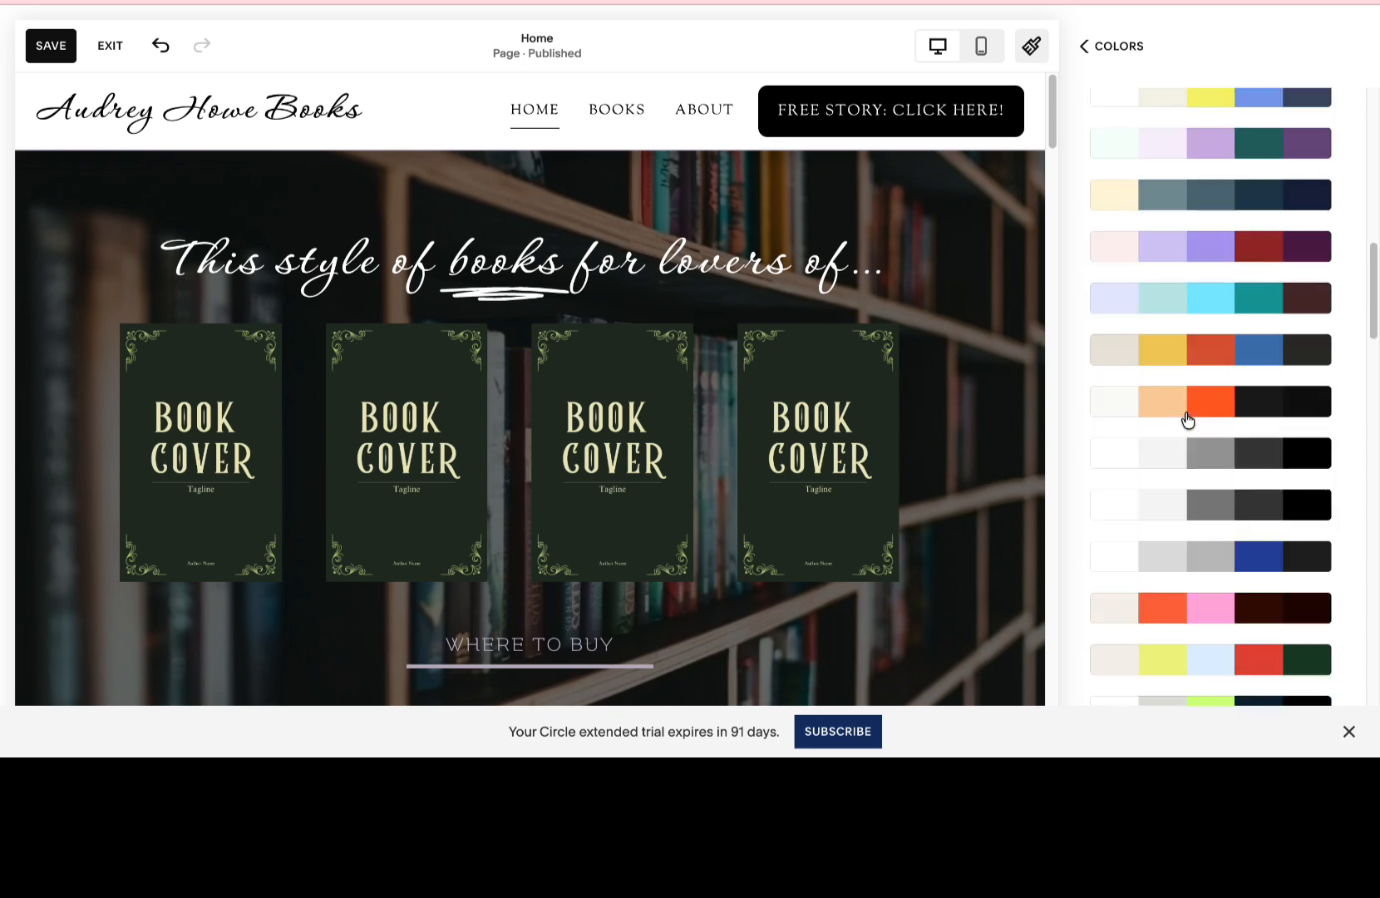
{"action": "left_click", "coordinate": [1200, 286]}
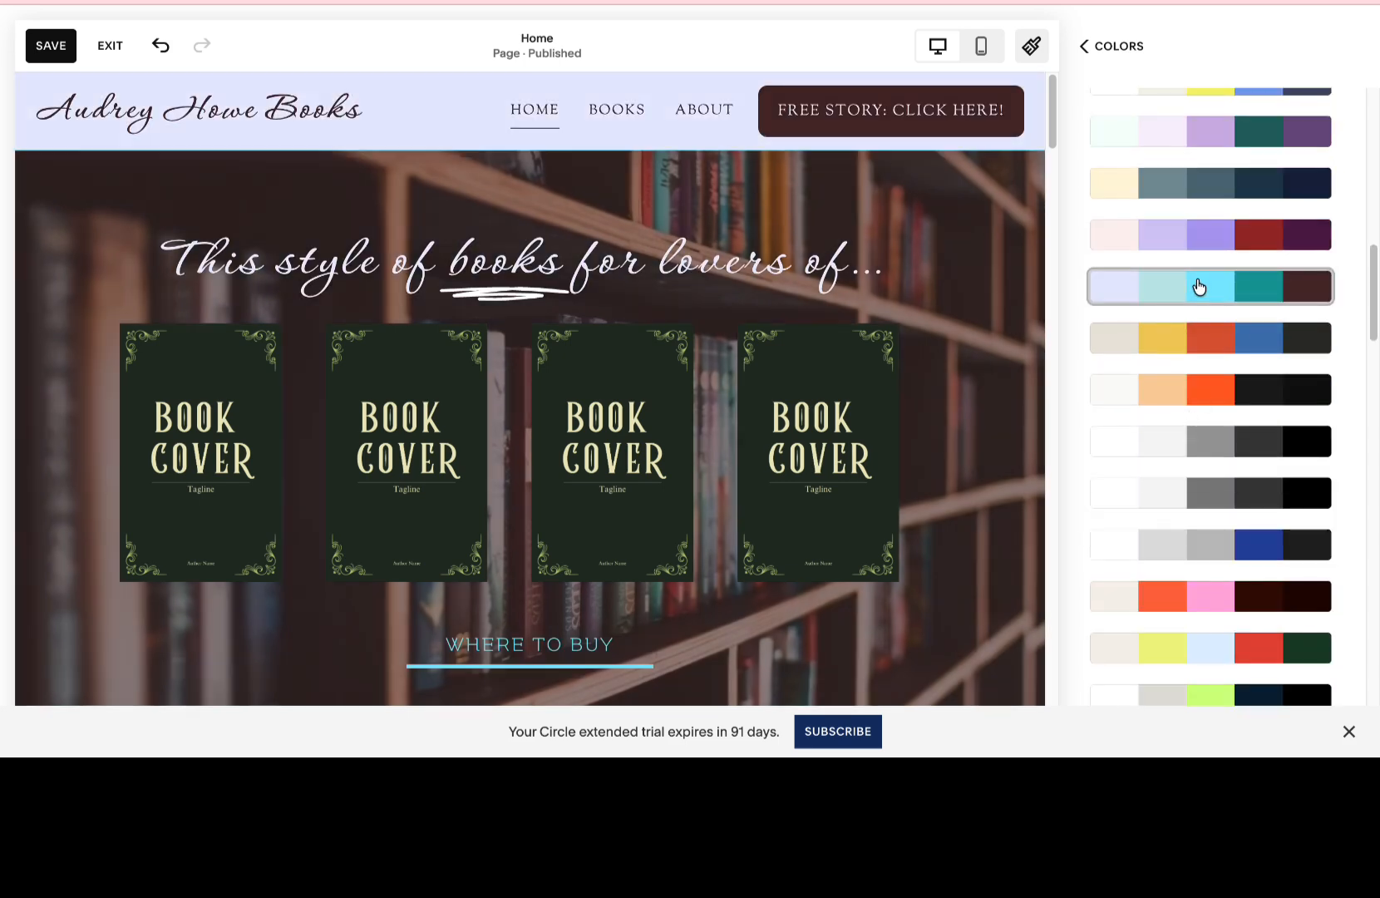
Change the darkest color of the edited palette to a near-black shade, testing several tones and a magenta hue.
{"action": "scroll", "coordinate": [1198, 287], "scroll_direction": "up", "scroll_amount": 11}
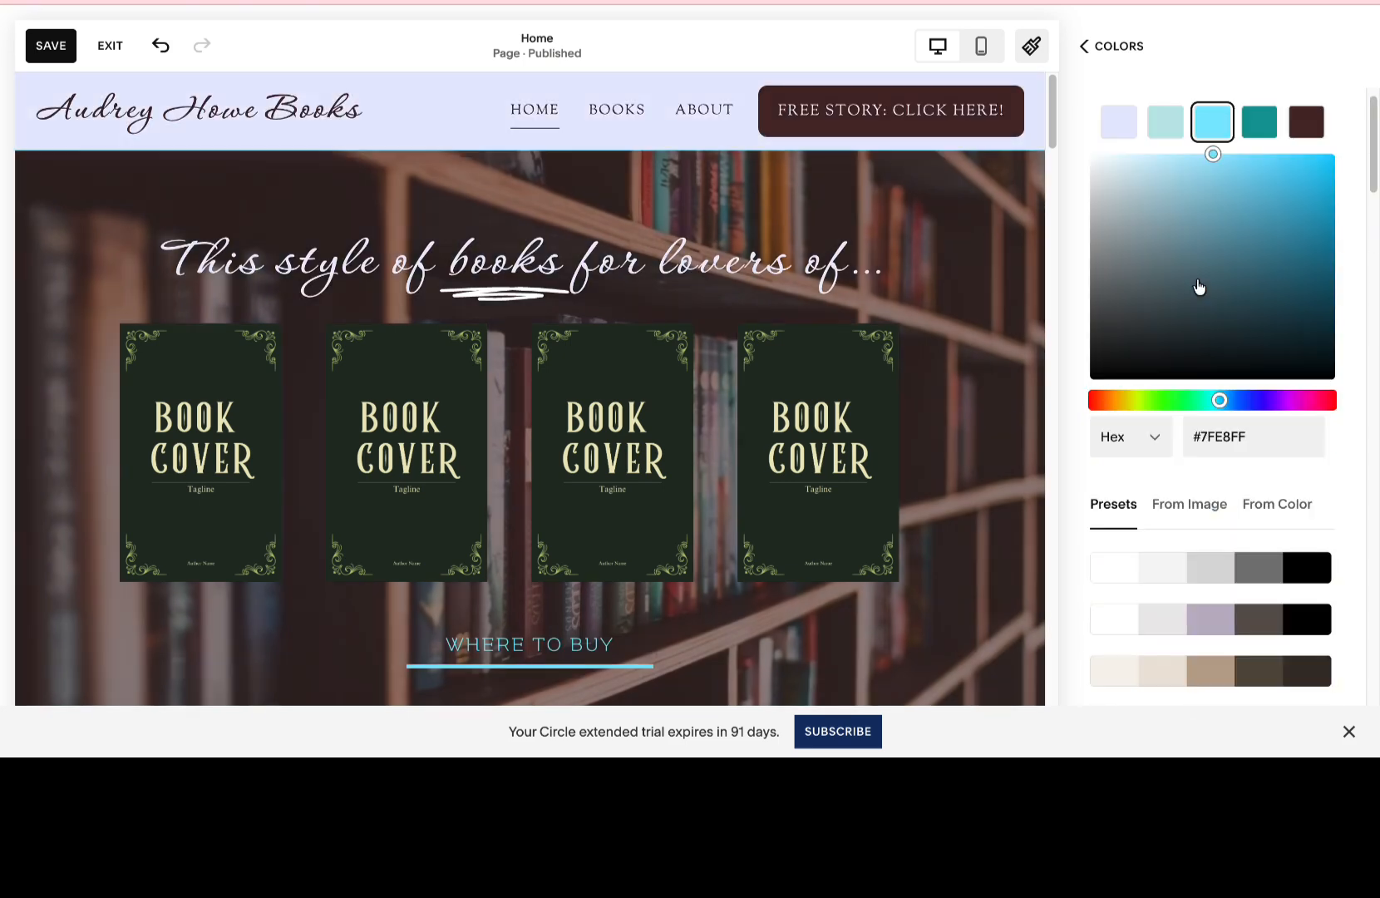
{"action": "scroll", "coordinate": [1199, 287], "scroll_direction": "down", "scroll_amount": 8}
{"action": "scroll", "coordinate": [1198, 288], "scroll_direction": "up", "scroll_amount": 8}
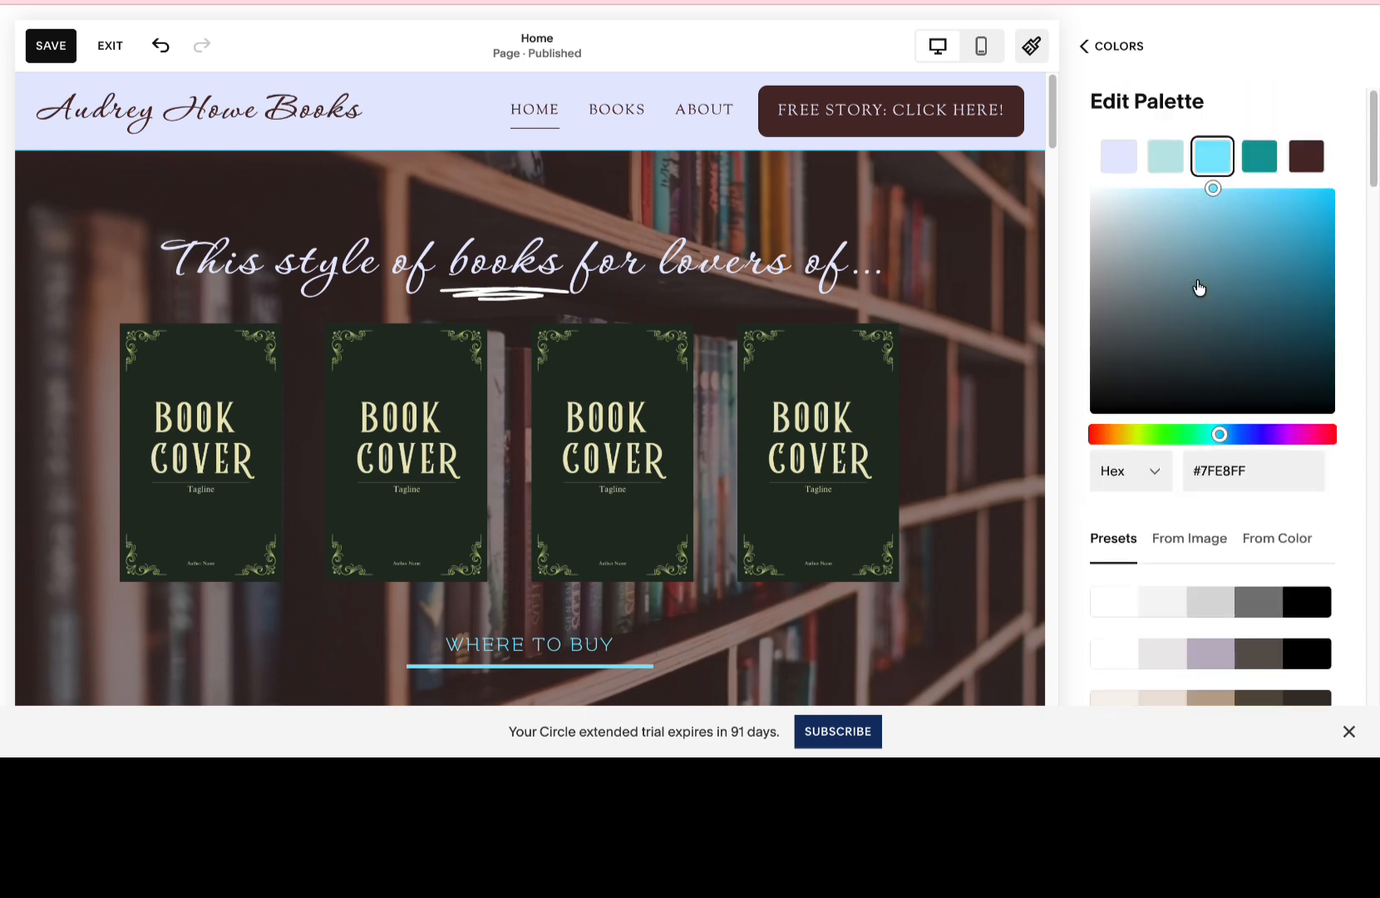
{"action": "left_click", "coordinate": [1318, 161]}
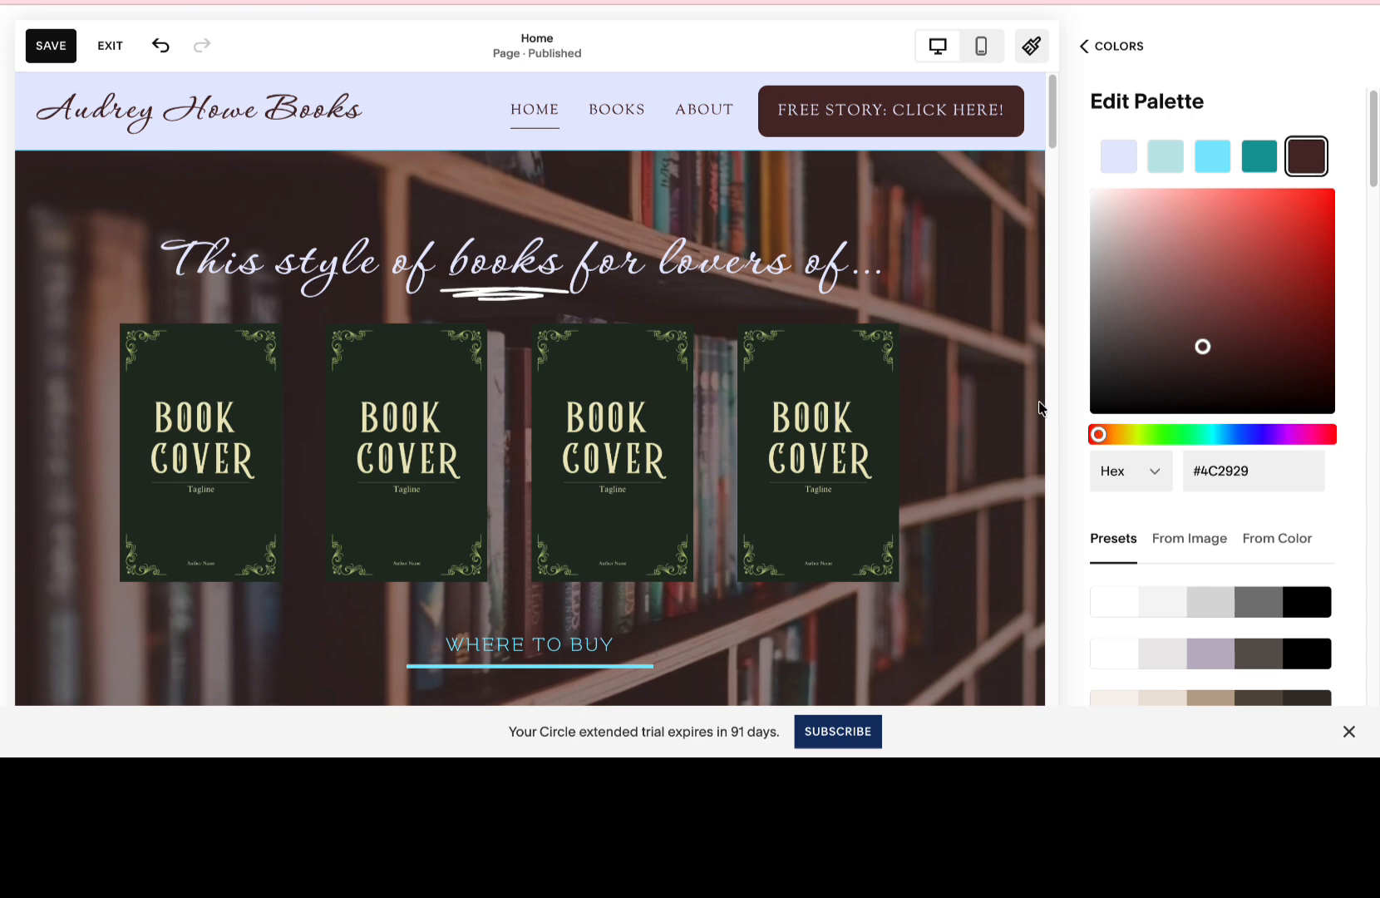
{"action": "left_click", "coordinate": [1097, 403]}
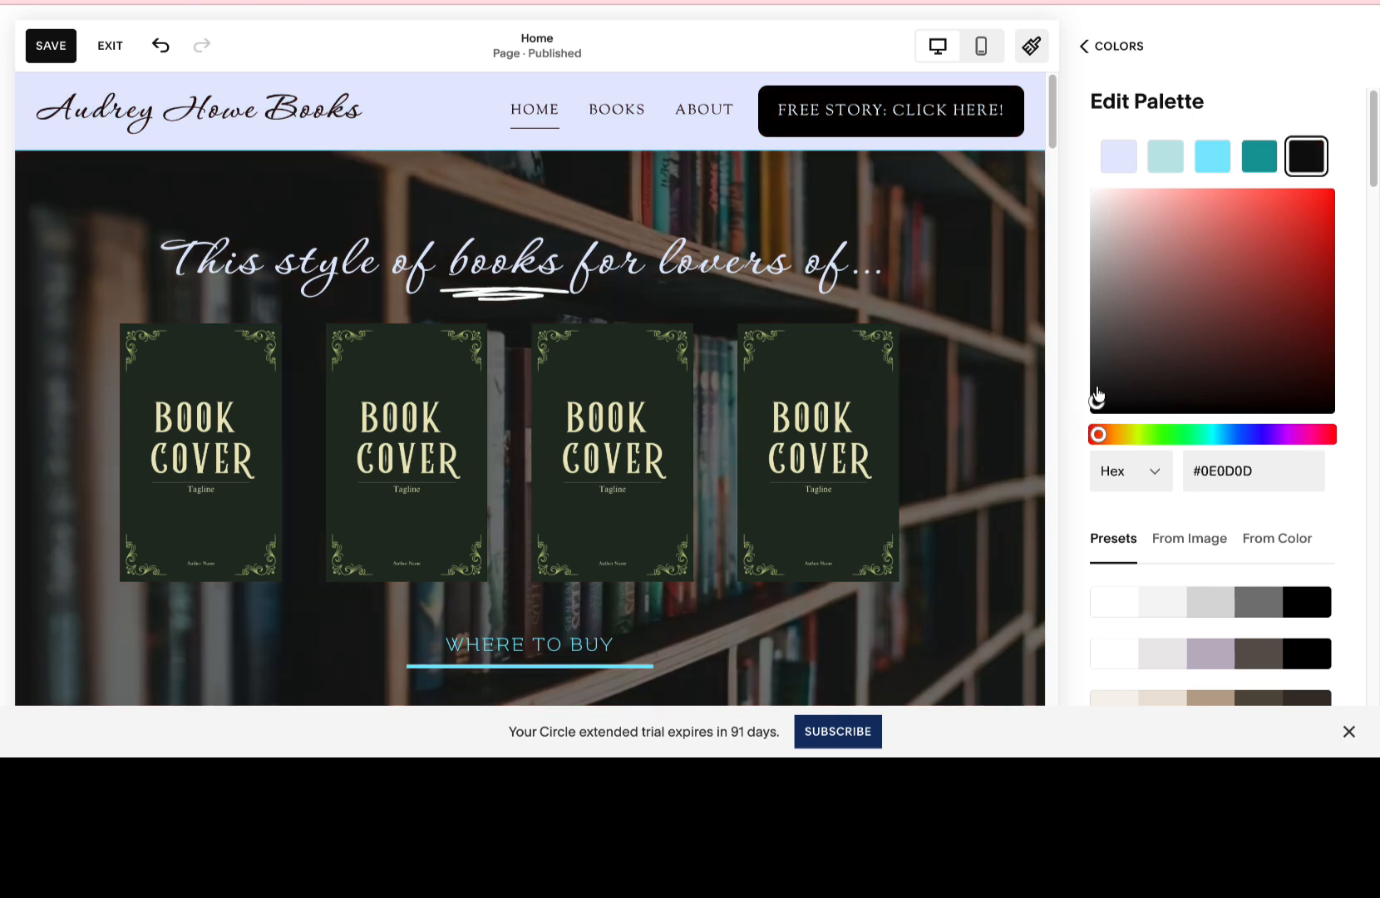
{"action": "left_click_drag", "start_coordinate": [1096, 398], "coordinate": [1098, 381]}
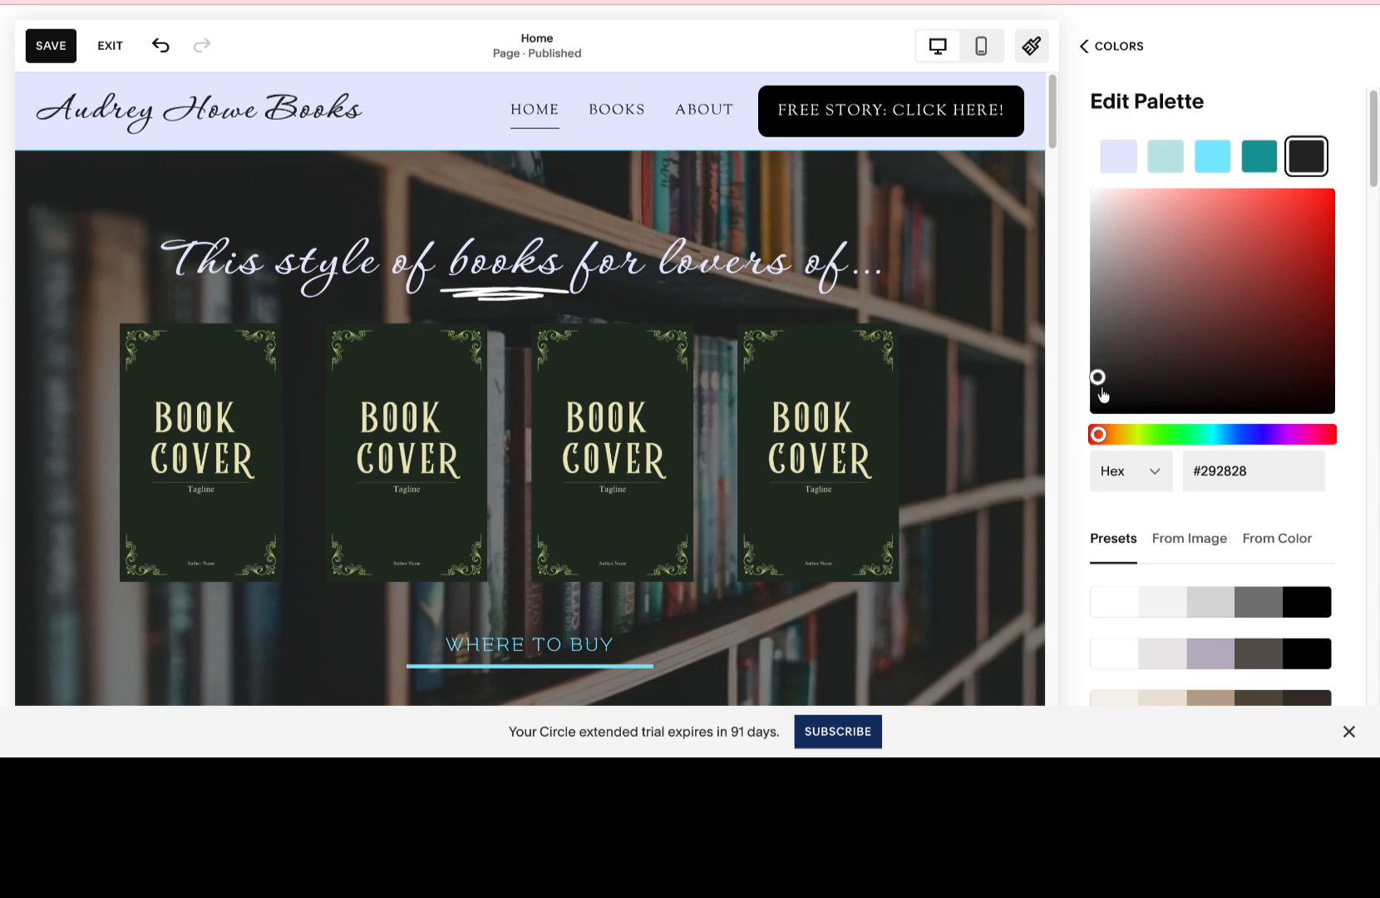
{"action": "left_click", "coordinate": [1106, 401]}
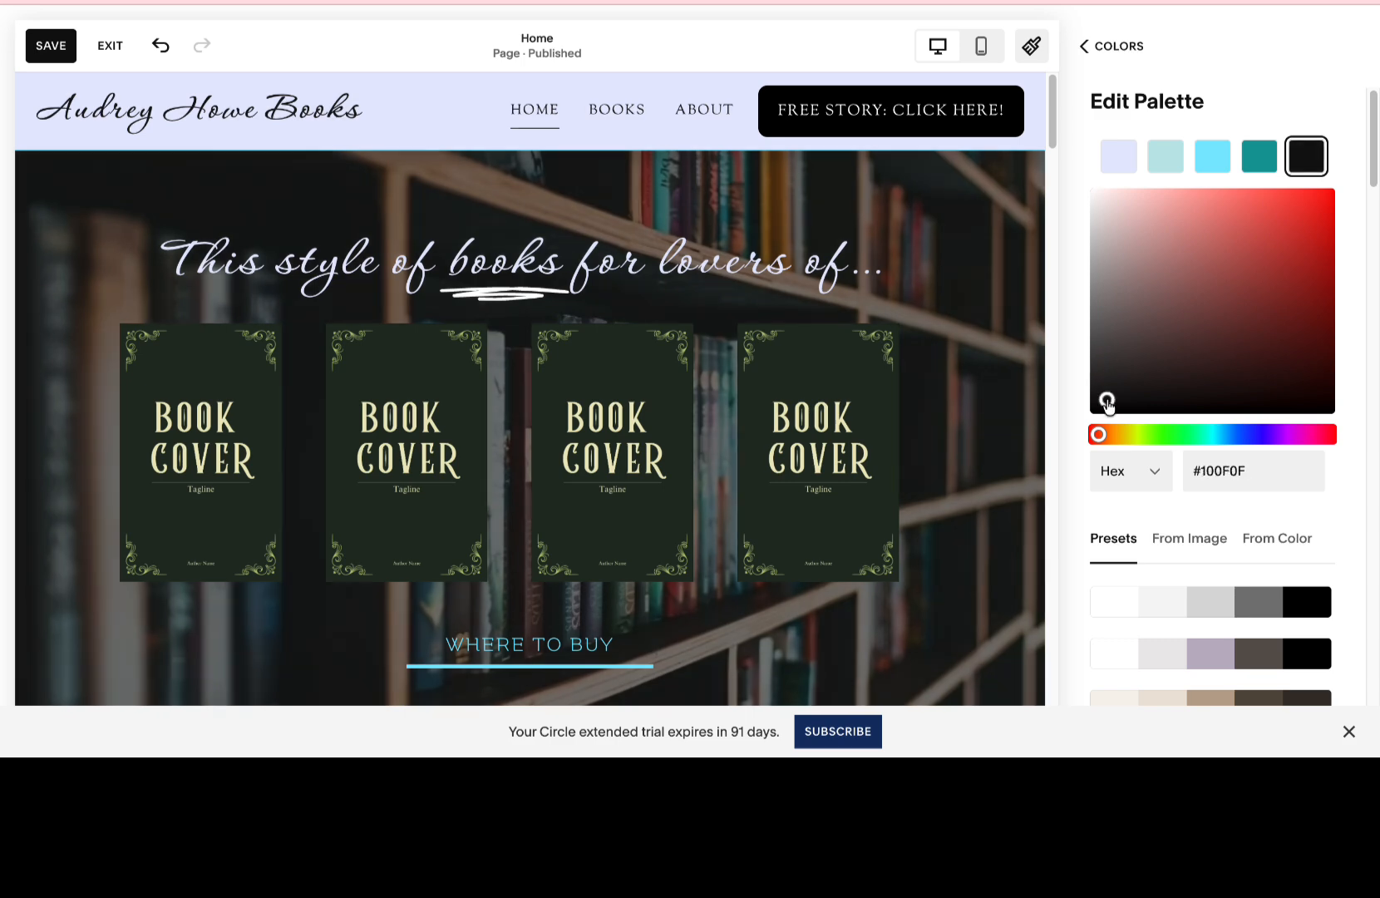
{"action": "left_click", "coordinate": [1124, 405]}
{"action": "left_click", "coordinate": [1295, 434]}
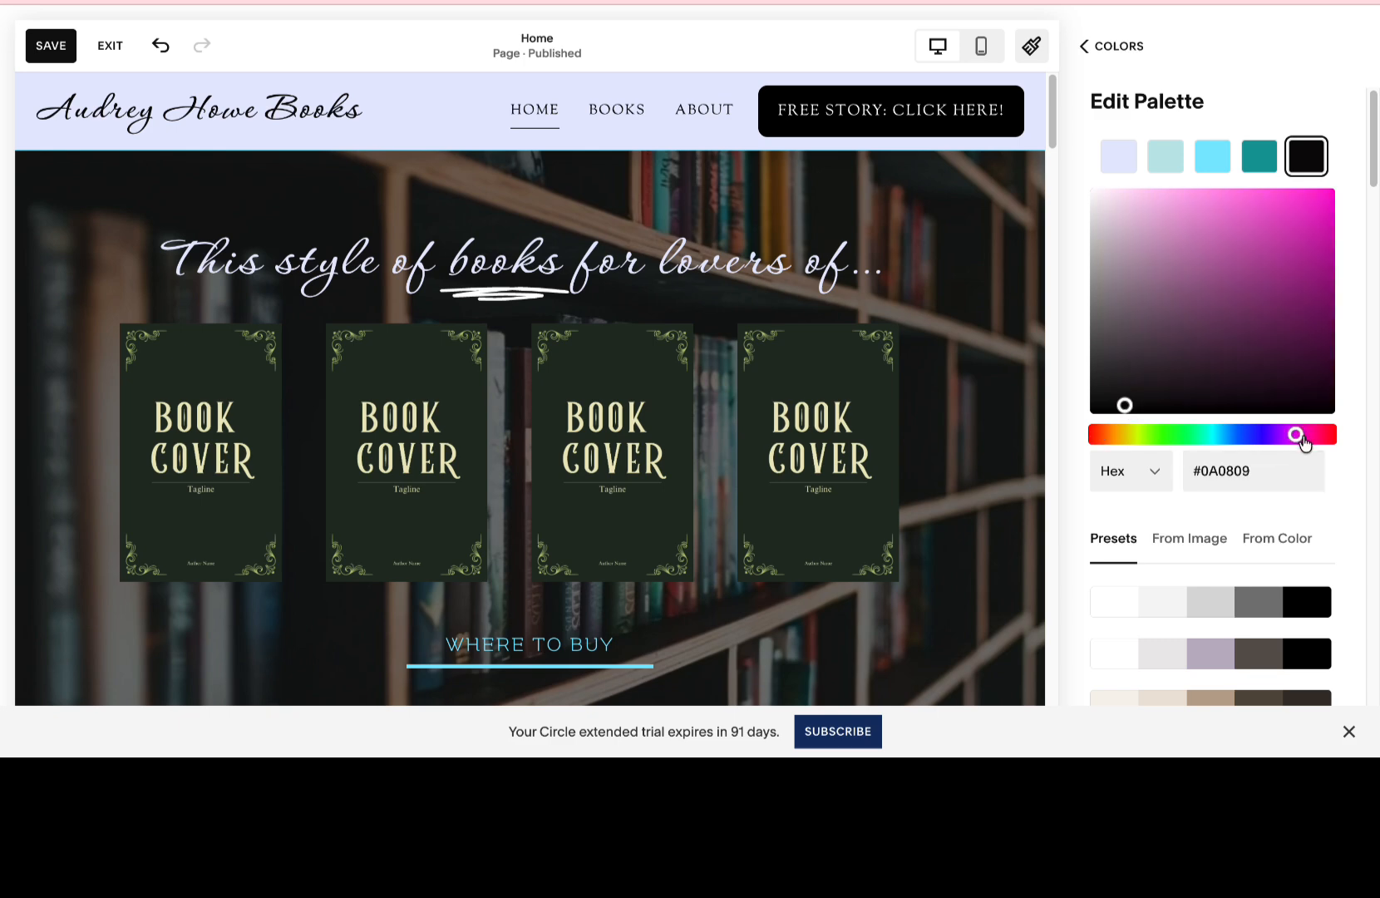
{"action": "mouse_move", "coordinate": [1168, 406]}
{"action": "left_mouse_down"}
{"action": "mouse_move", "coordinate": [1159, 388]}
{"action": "mouse_move", "coordinate": [1177, 394]}
{"action": "mouse_move", "coordinate": [1166, 415]}
{"action": "left_mouse_up"}
{"action": "left_click", "coordinate": [1145, 393]}
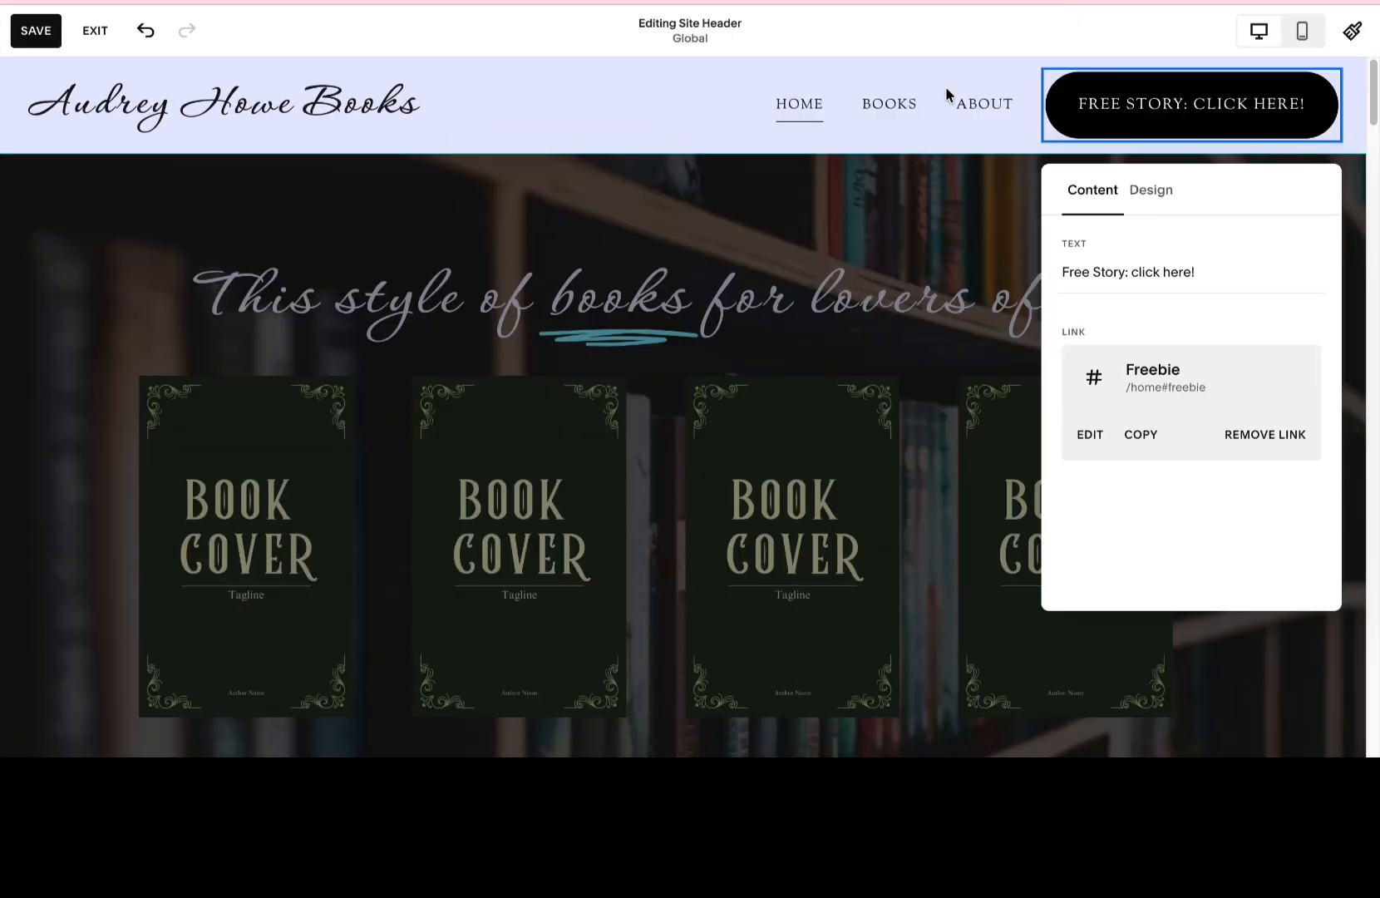
Try the Secondary and Tertiary Button styles on the header's free story button, then set it back to Primary Button.
{"action": "left_click", "coordinate": [1159, 194]}
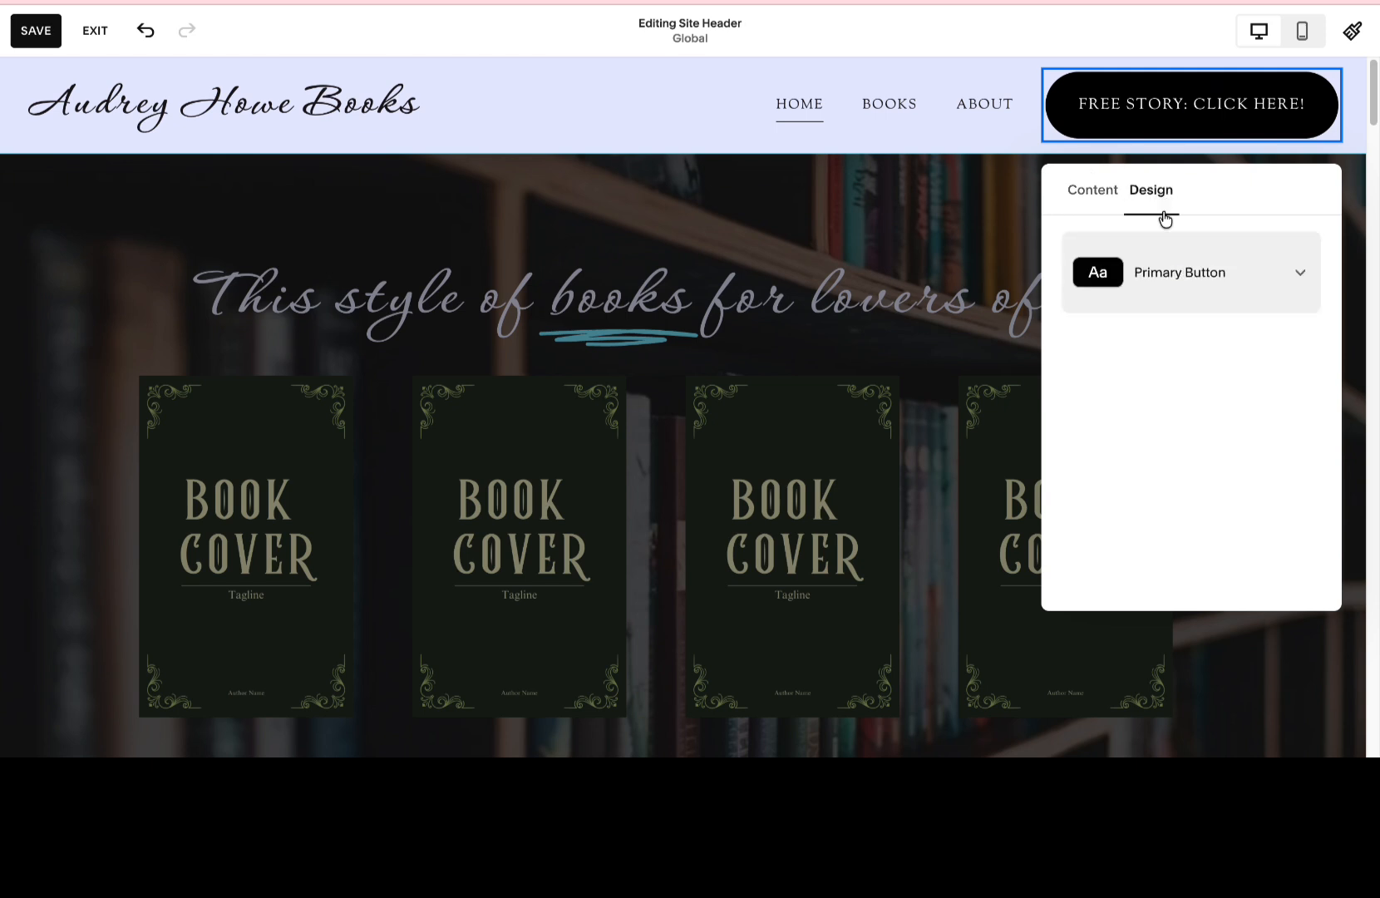
{"action": "left_click", "coordinate": [1176, 268]}
{"action": "left_click", "coordinate": [1179, 357]}
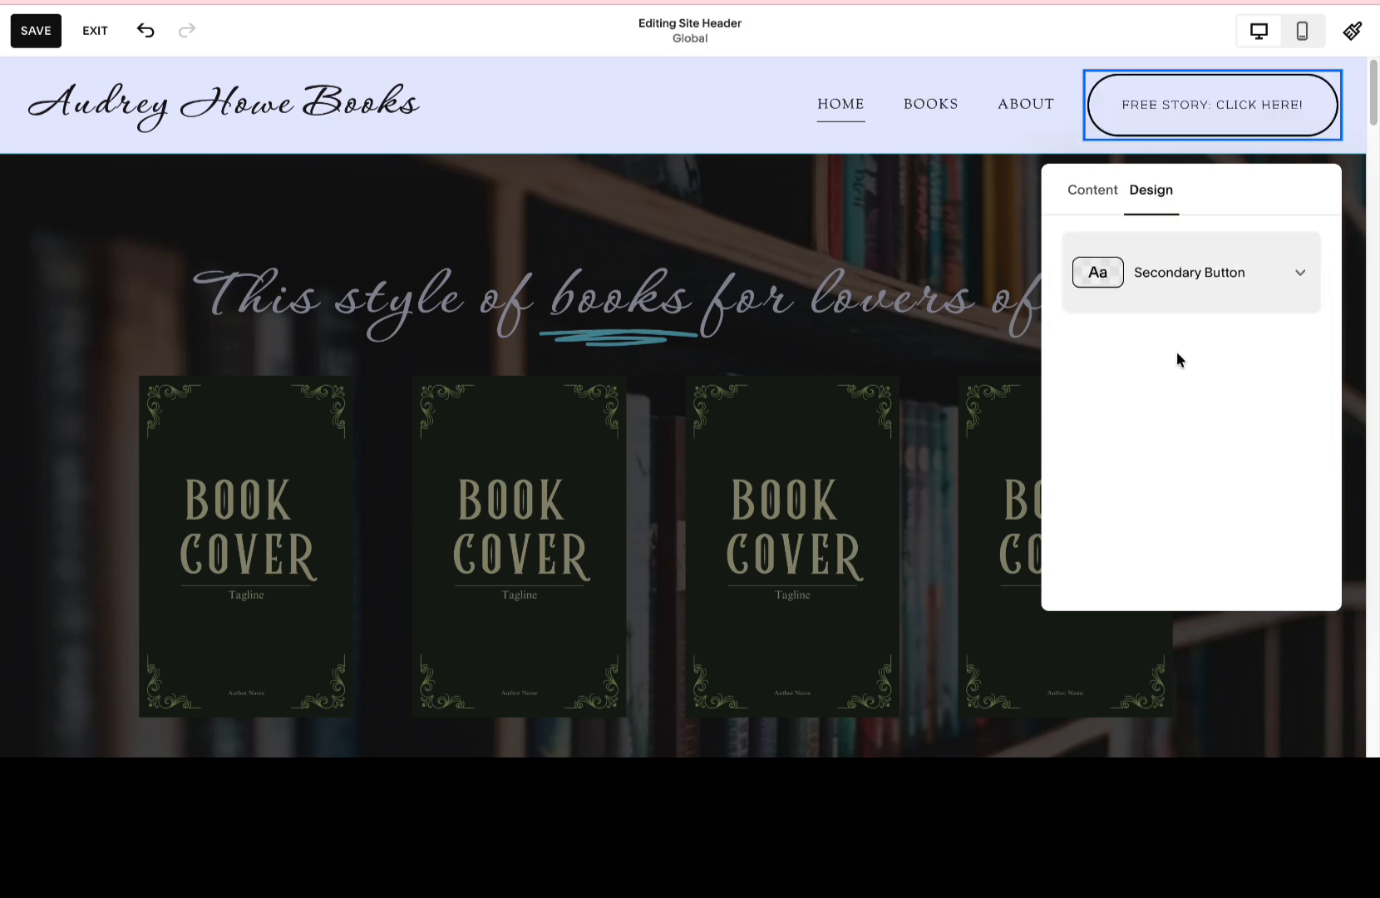
{"action": "left_click", "coordinate": [1186, 287]}
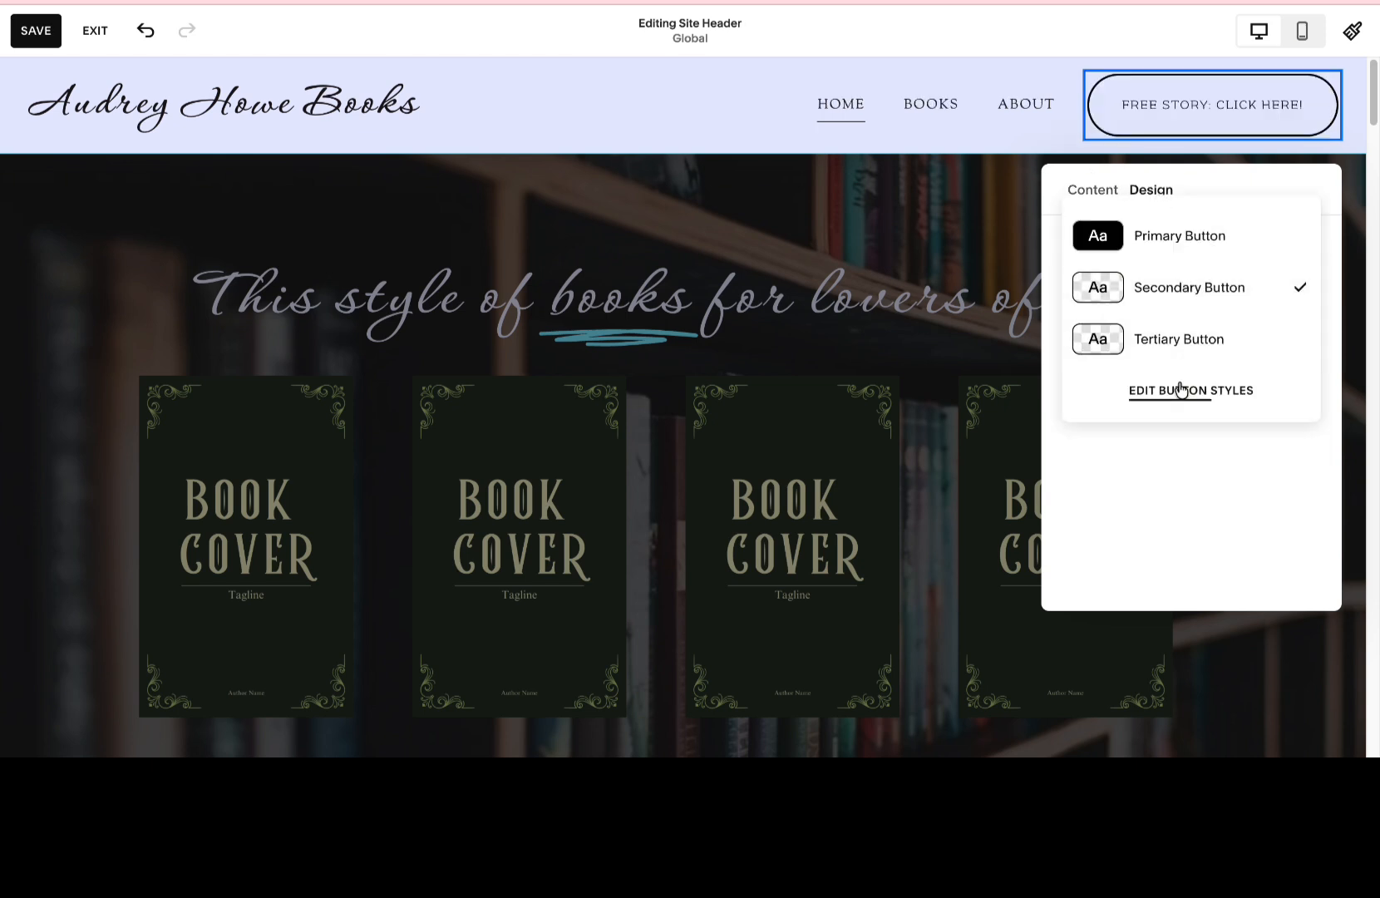
{"action": "left_click", "coordinate": [1179, 344]}
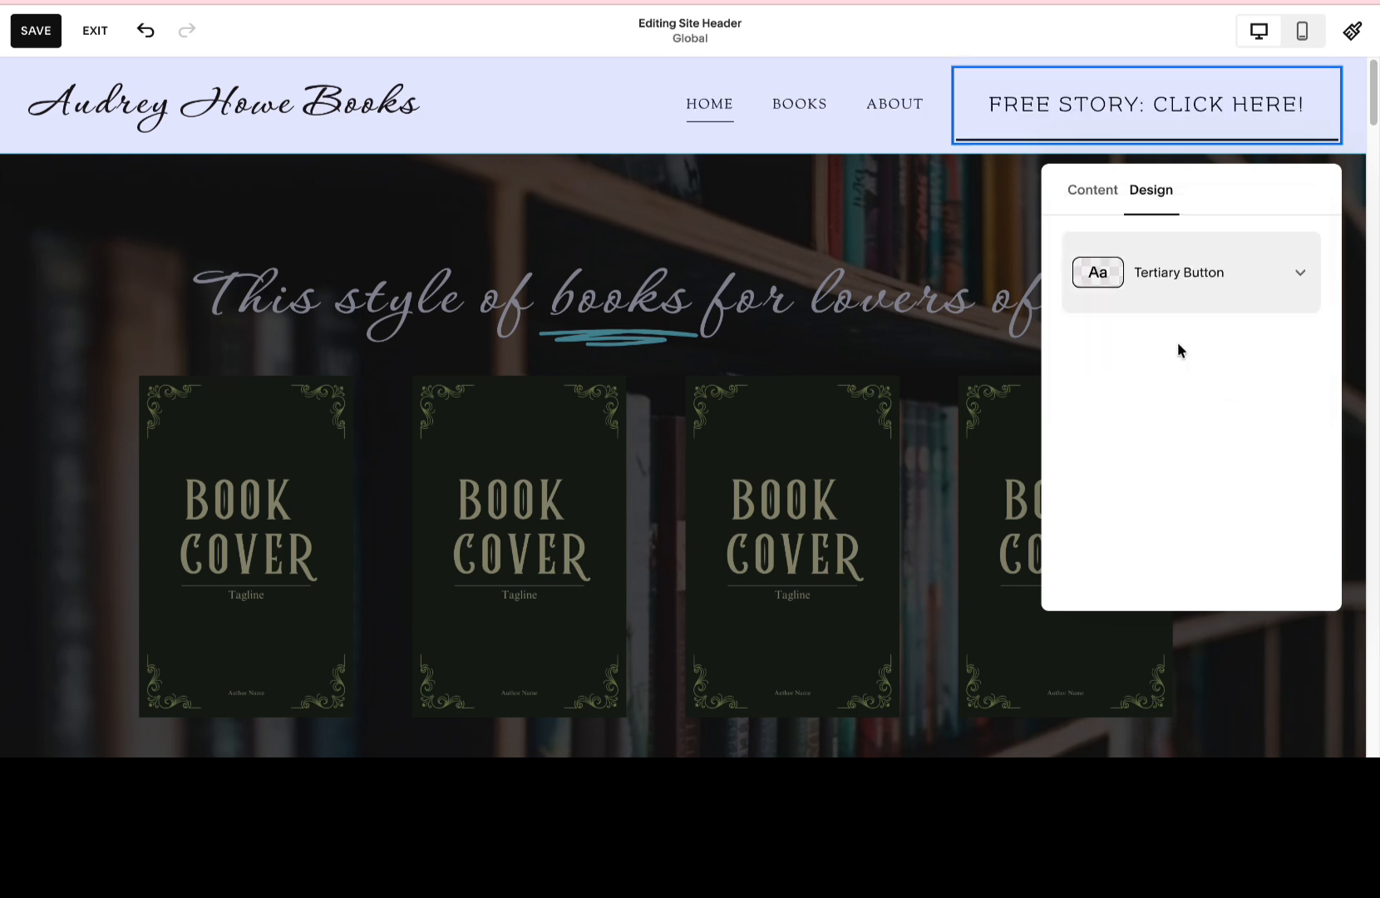
{"action": "left_click", "coordinate": [1180, 292]}
{"action": "left_click", "coordinate": [1182, 237]}
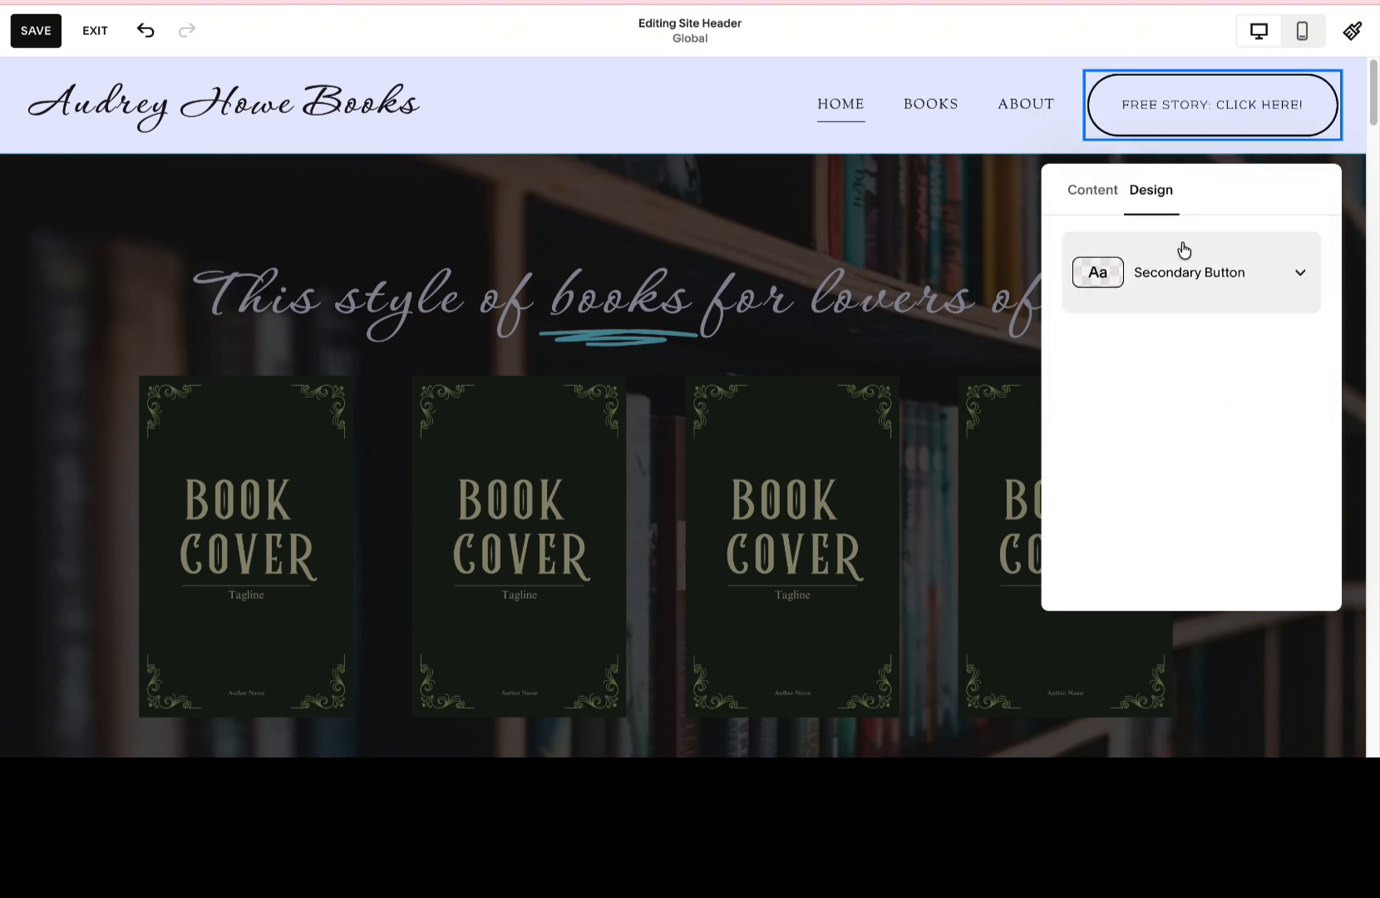
{"action": "left_click", "coordinate": [1166, 264]}
{"action": "left_click", "coordinate": [1162, 239]}
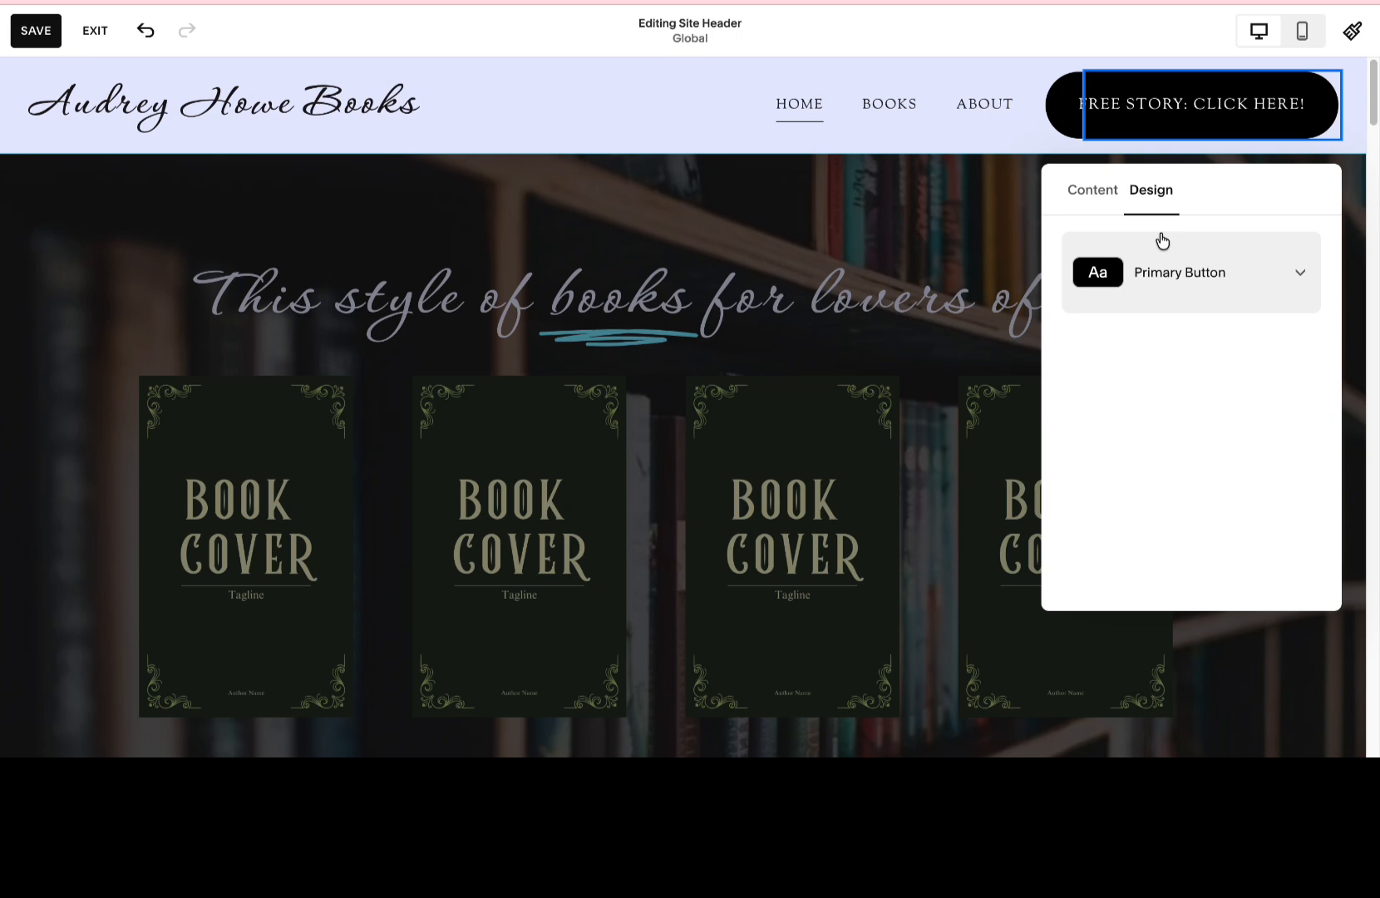
Open the text highlight settings for the word "books" in the home page heading.
{"action": "left_click", "coordinate": [871, 158]}
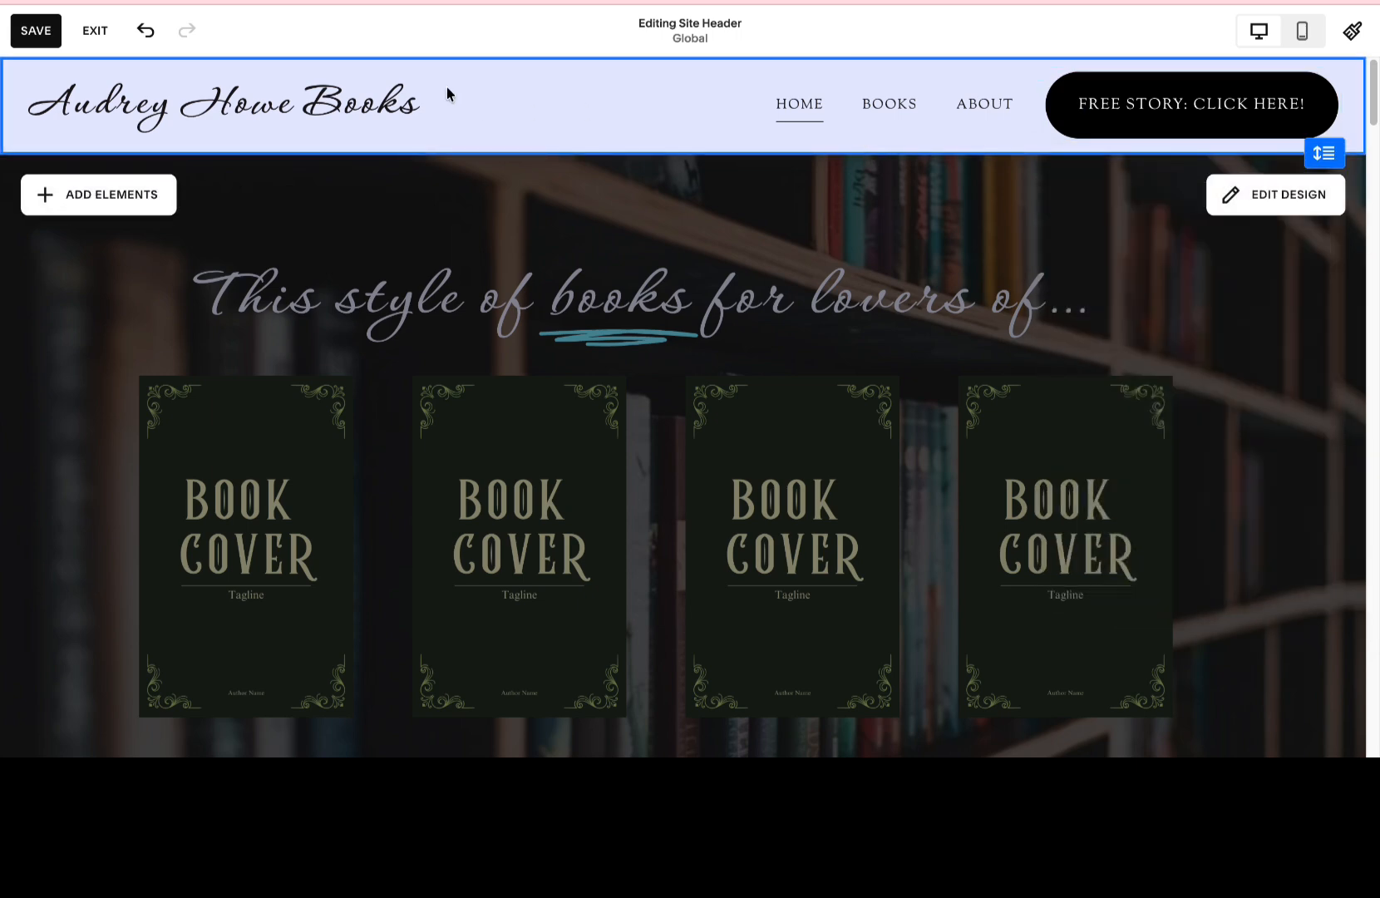
{"action": "left_click", "coordinate": [595, 334]}
{"action": "left_click", "coordinate": [596, 332]}
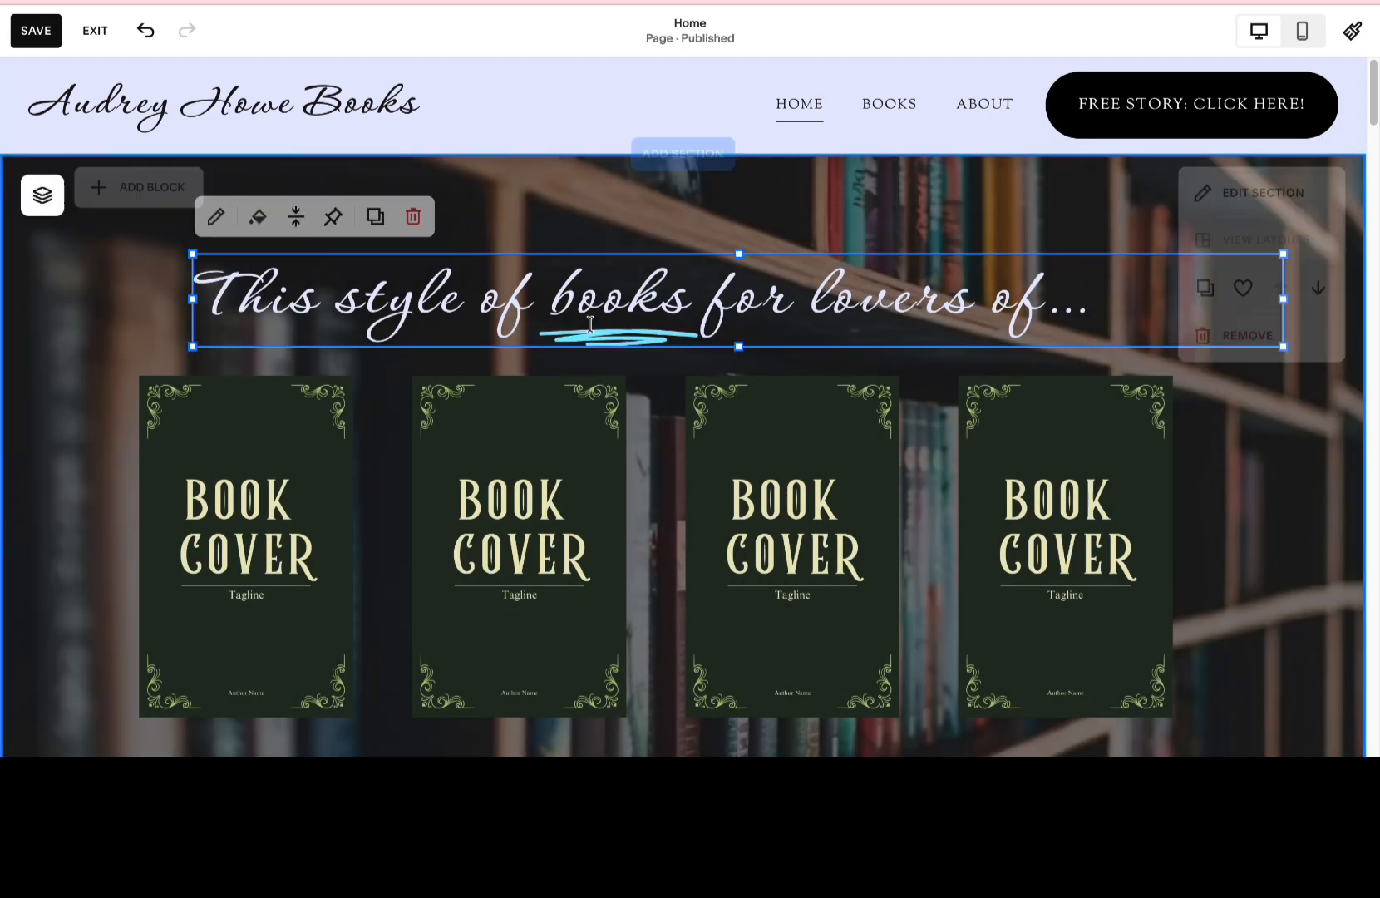
{"action": "left_click", "coordinate": [257, 218]}
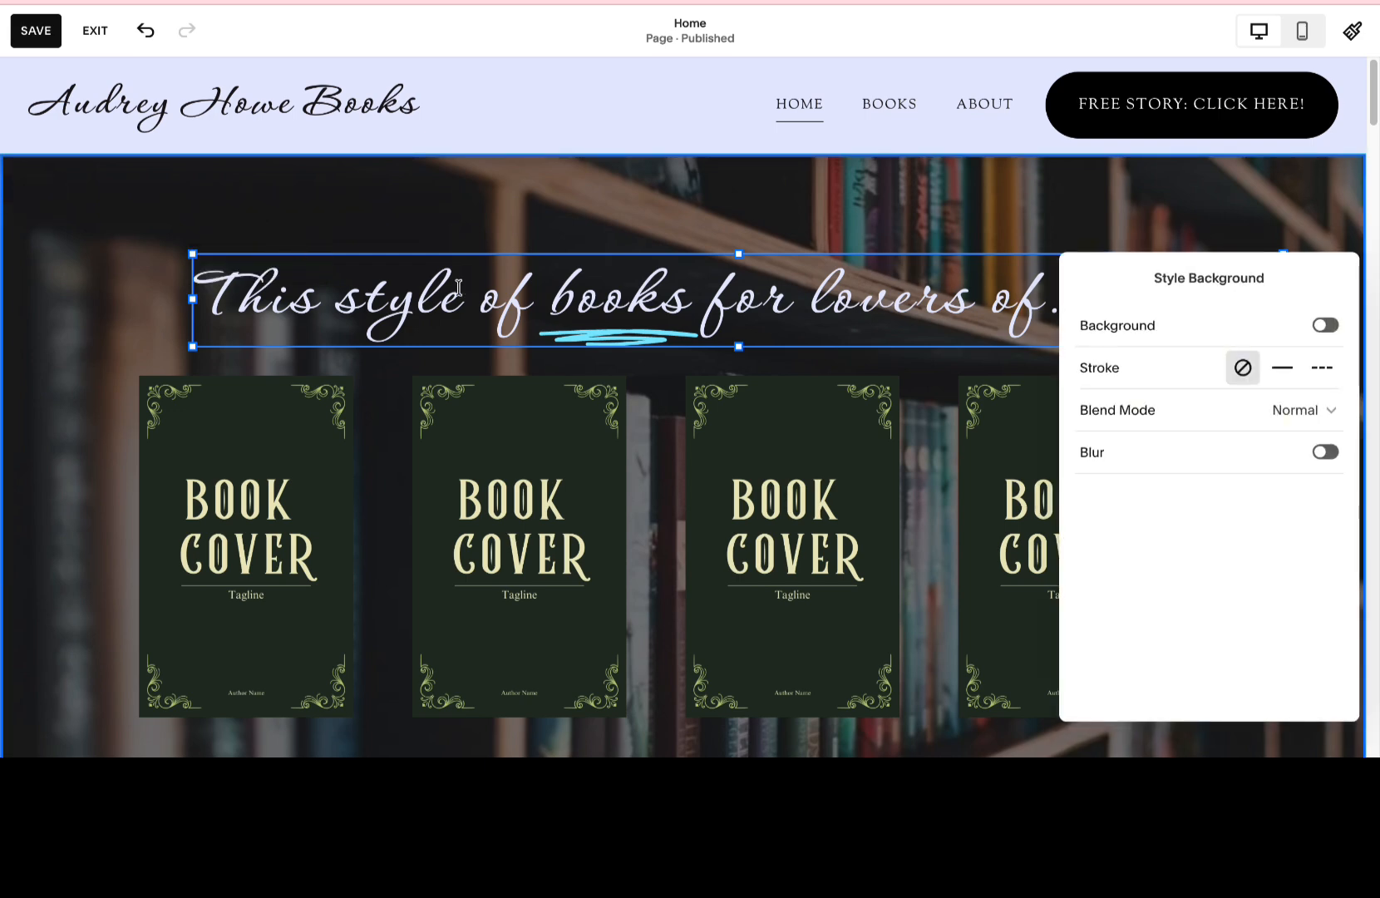
{"action": "left_click", "coordinate": [474, 314]}
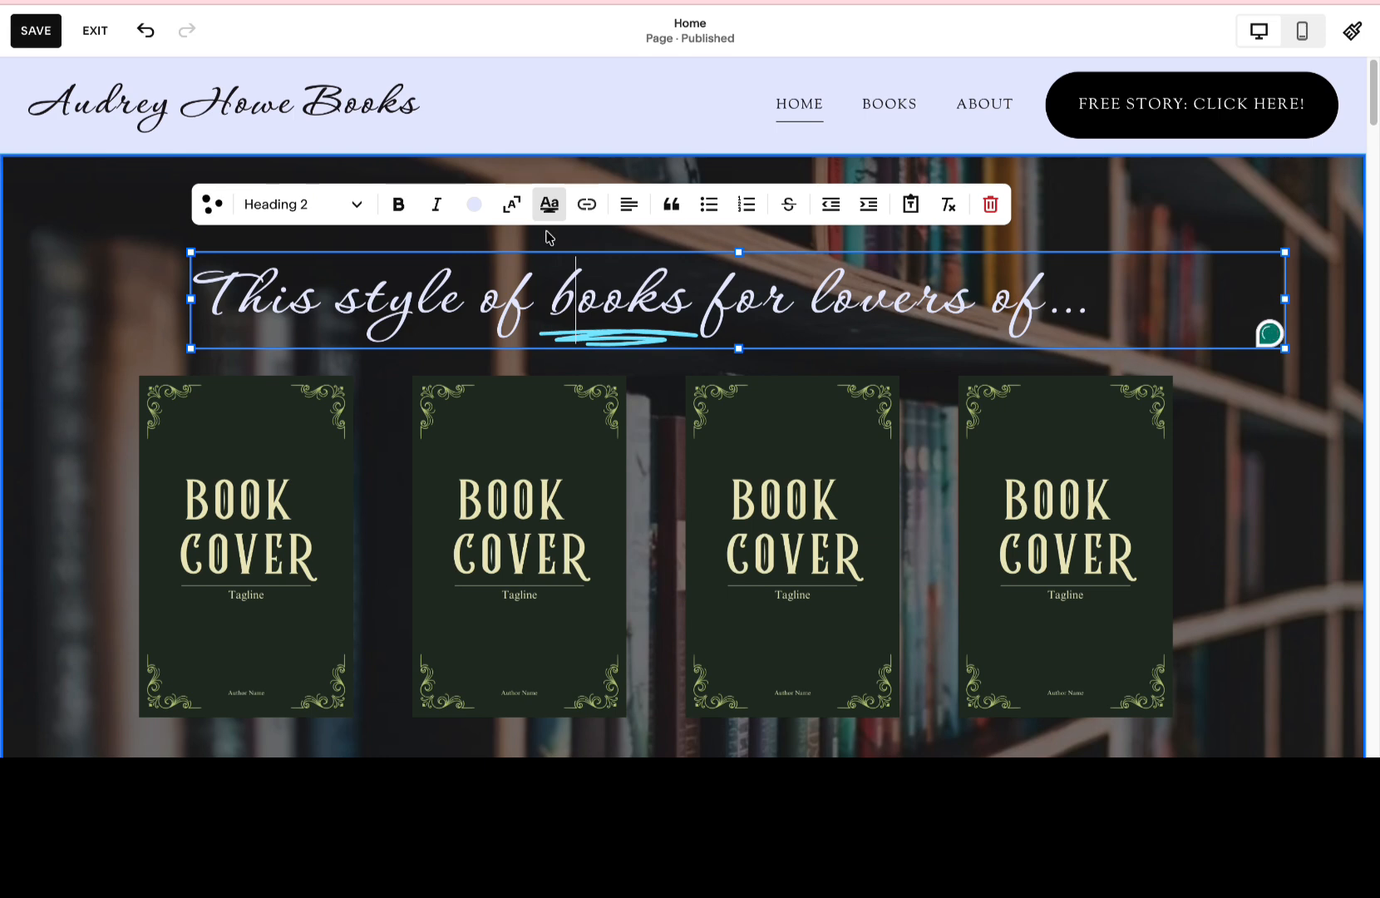
{"action": "left_click", "coordinate": [556, 208]}
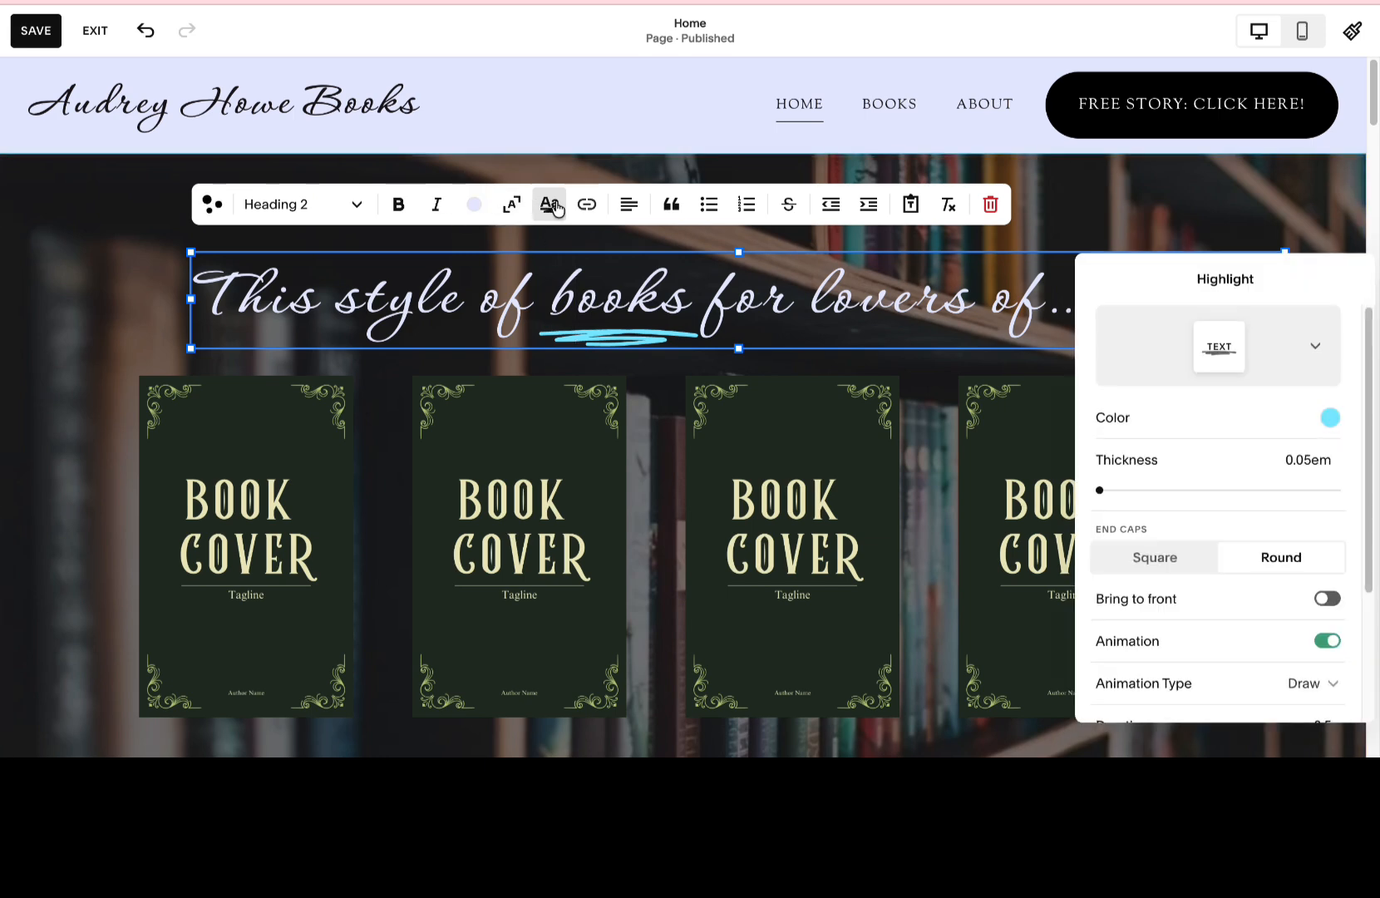
Try near-black, teal and light aqua for the highlight under "books", and set its color to the palette's pale lavender.
{"action": "left_click", "coordinate": [1331, 419]}
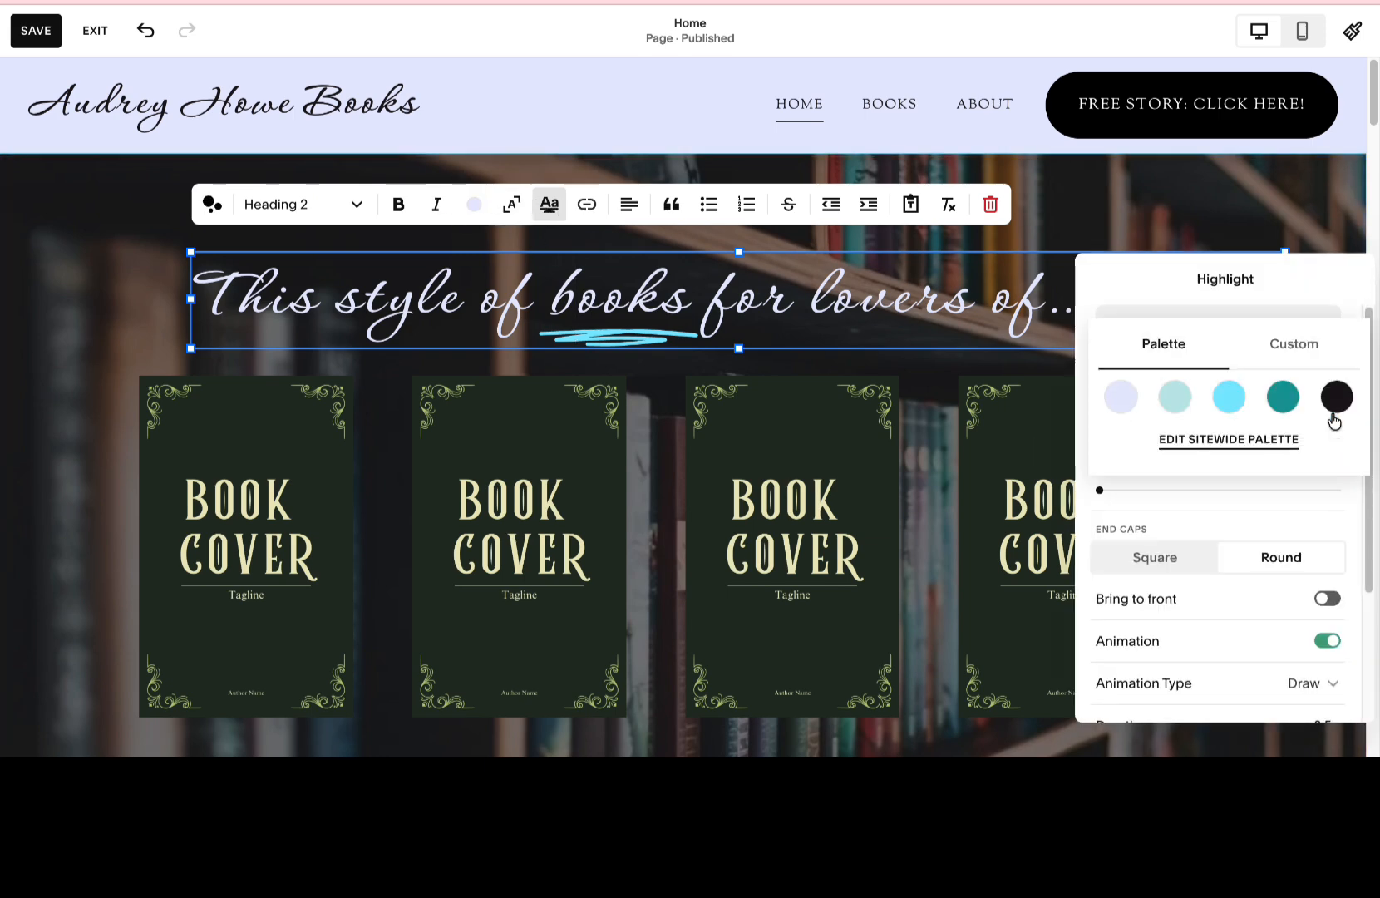
{"action": "left_click", "coordinate": [1336, 405]}
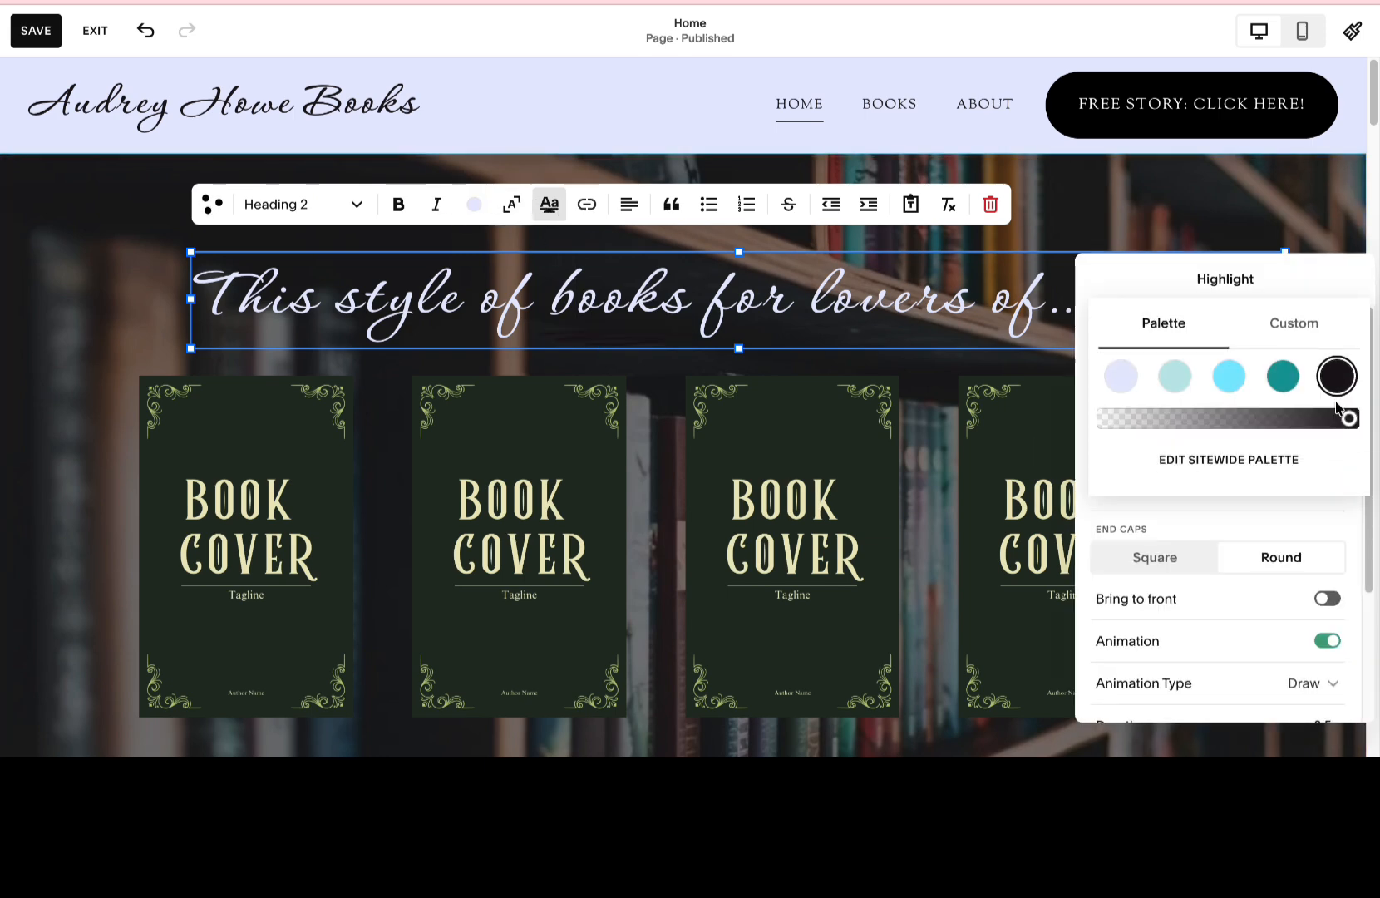
{"action": "left_click", "coordinate": [1284, 384]}
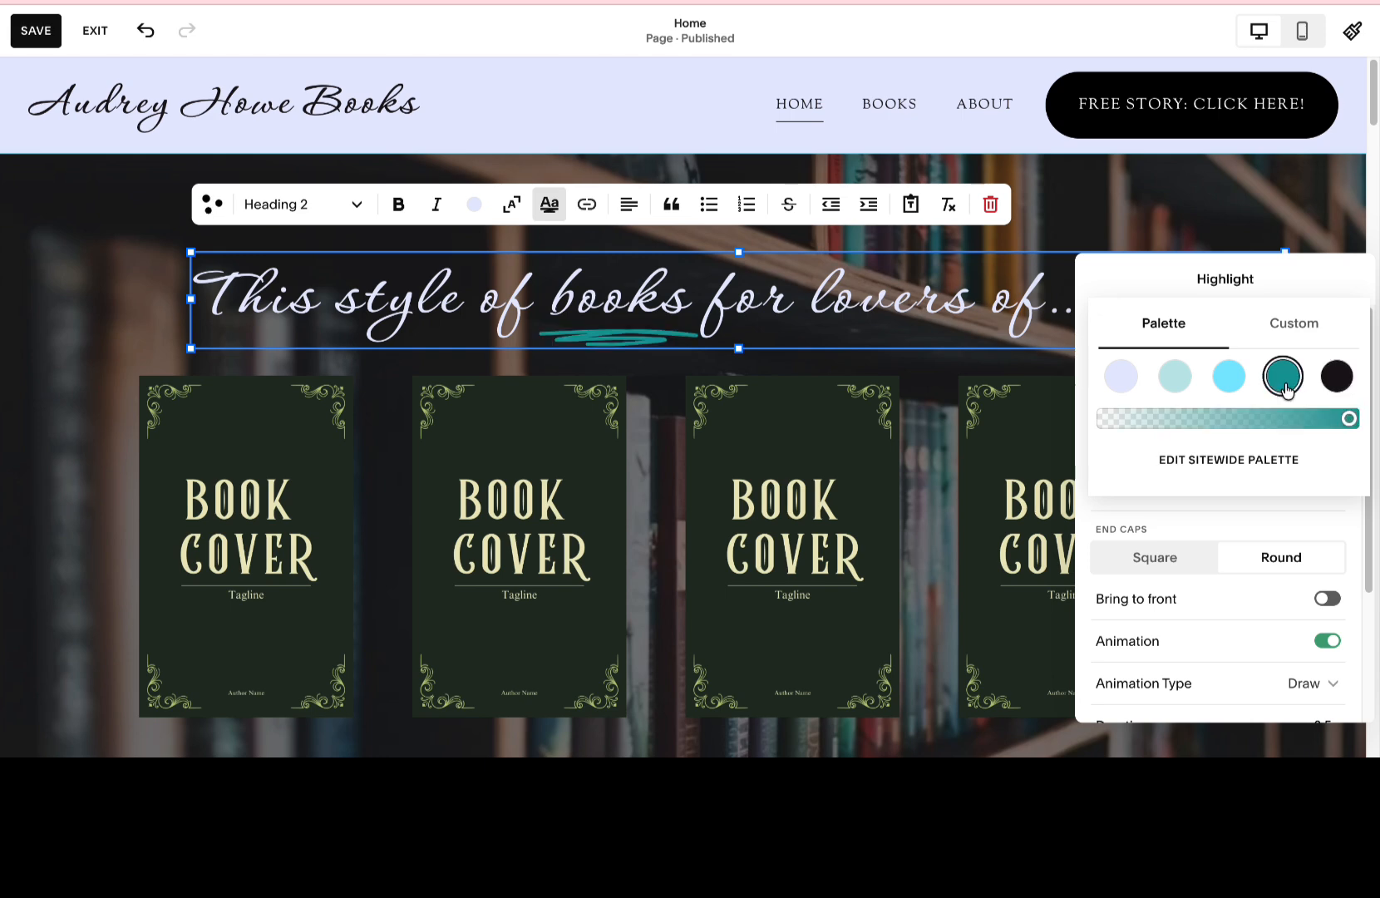
{"action": "left_click", "coordinate": [1132, 379]}
{"action": "left_click", "coordinate": [1175, 376]}
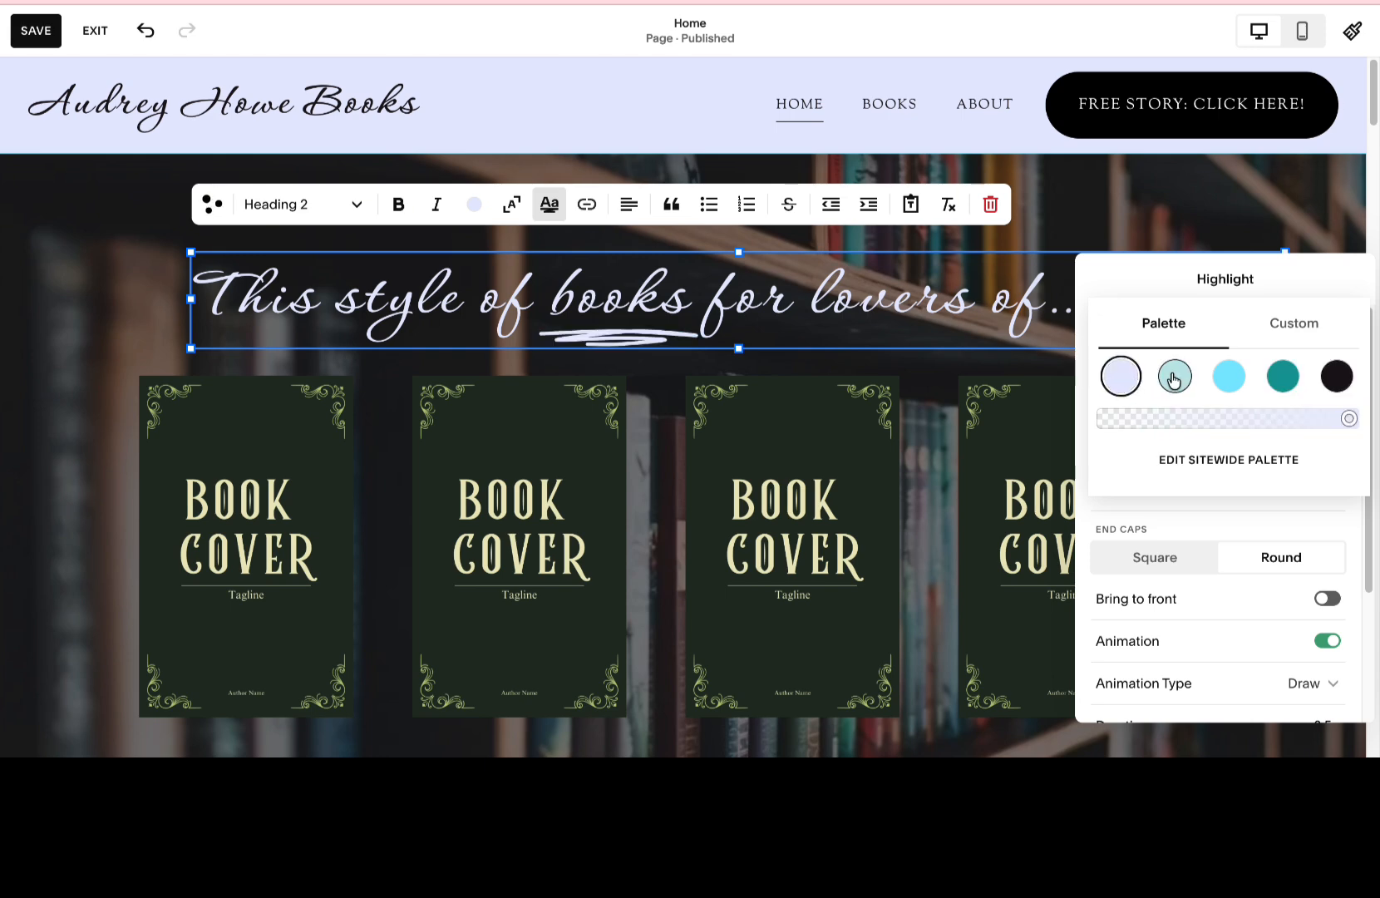
{"action": "left_click", "coordinate": [1114, 380]}
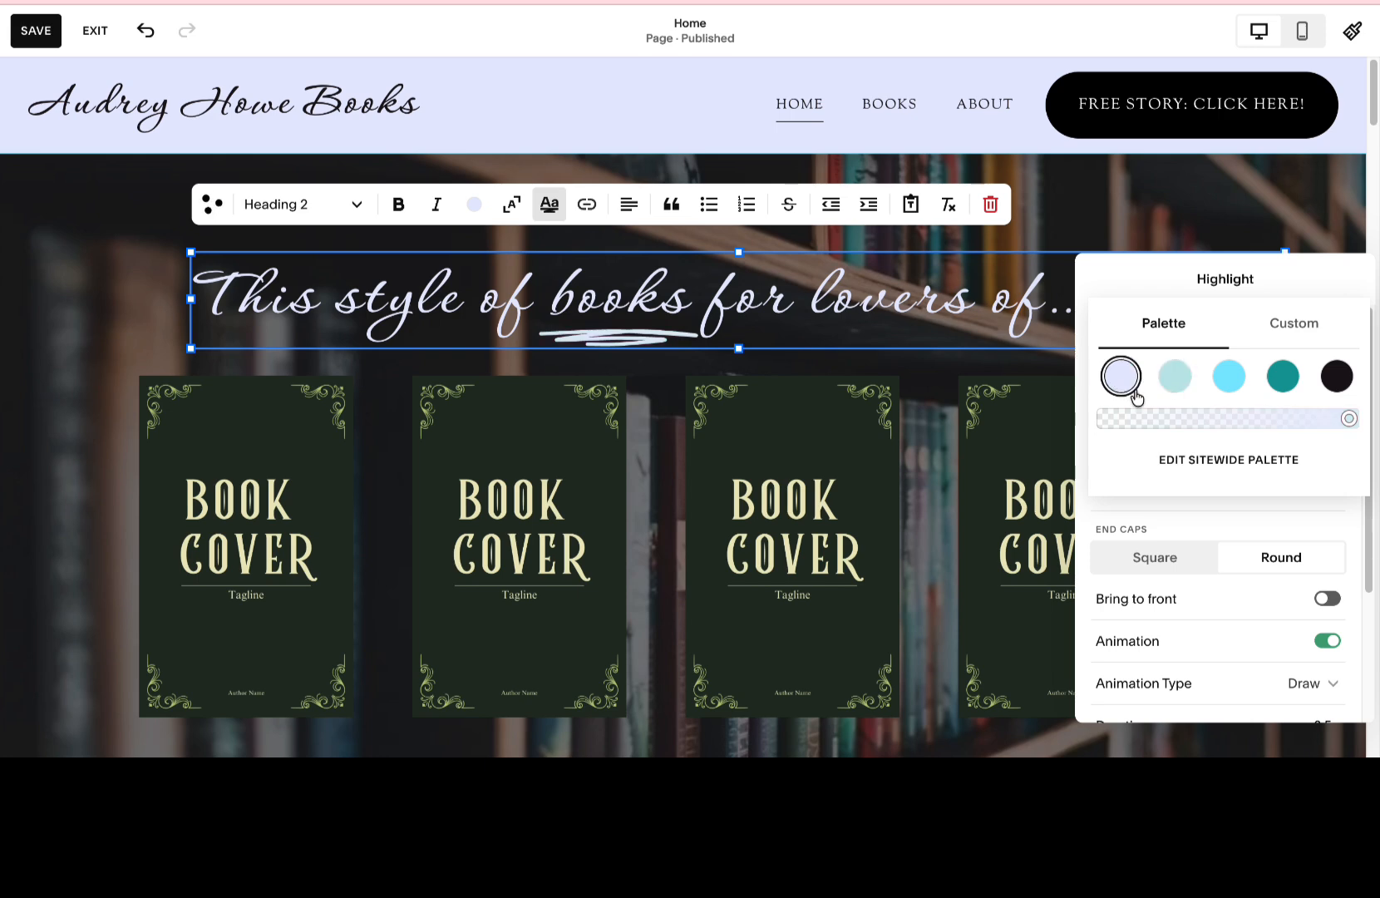
{"action": "scroll", "coordinate": [1193, 565], "scroll_direction": "down", "scroll_amount": 3}
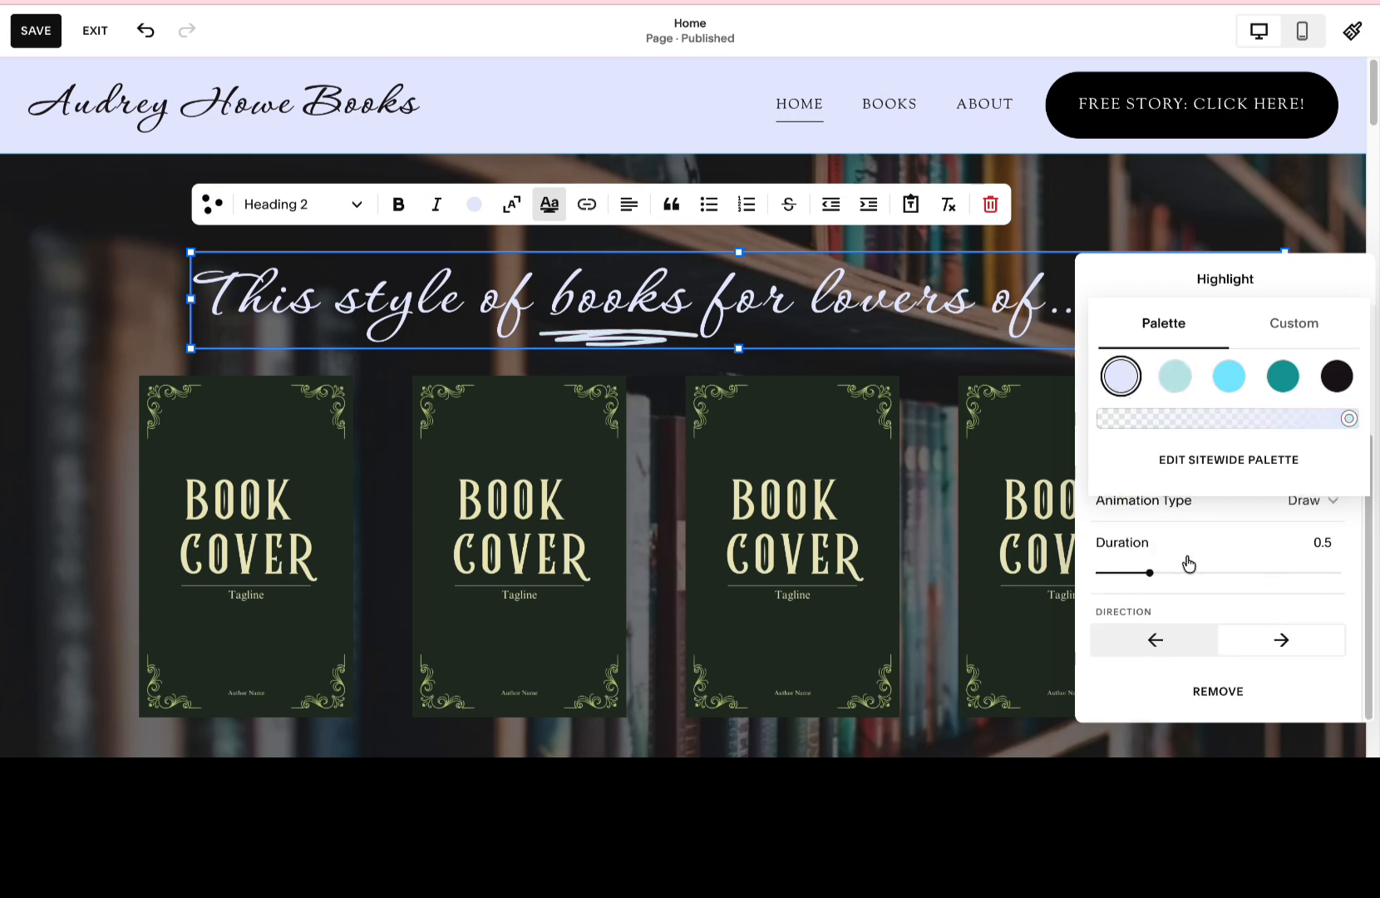
{"action": "scroll", "coordinate": [1189, 564], "scroll_direction": "up", "scroll_amount": 2}
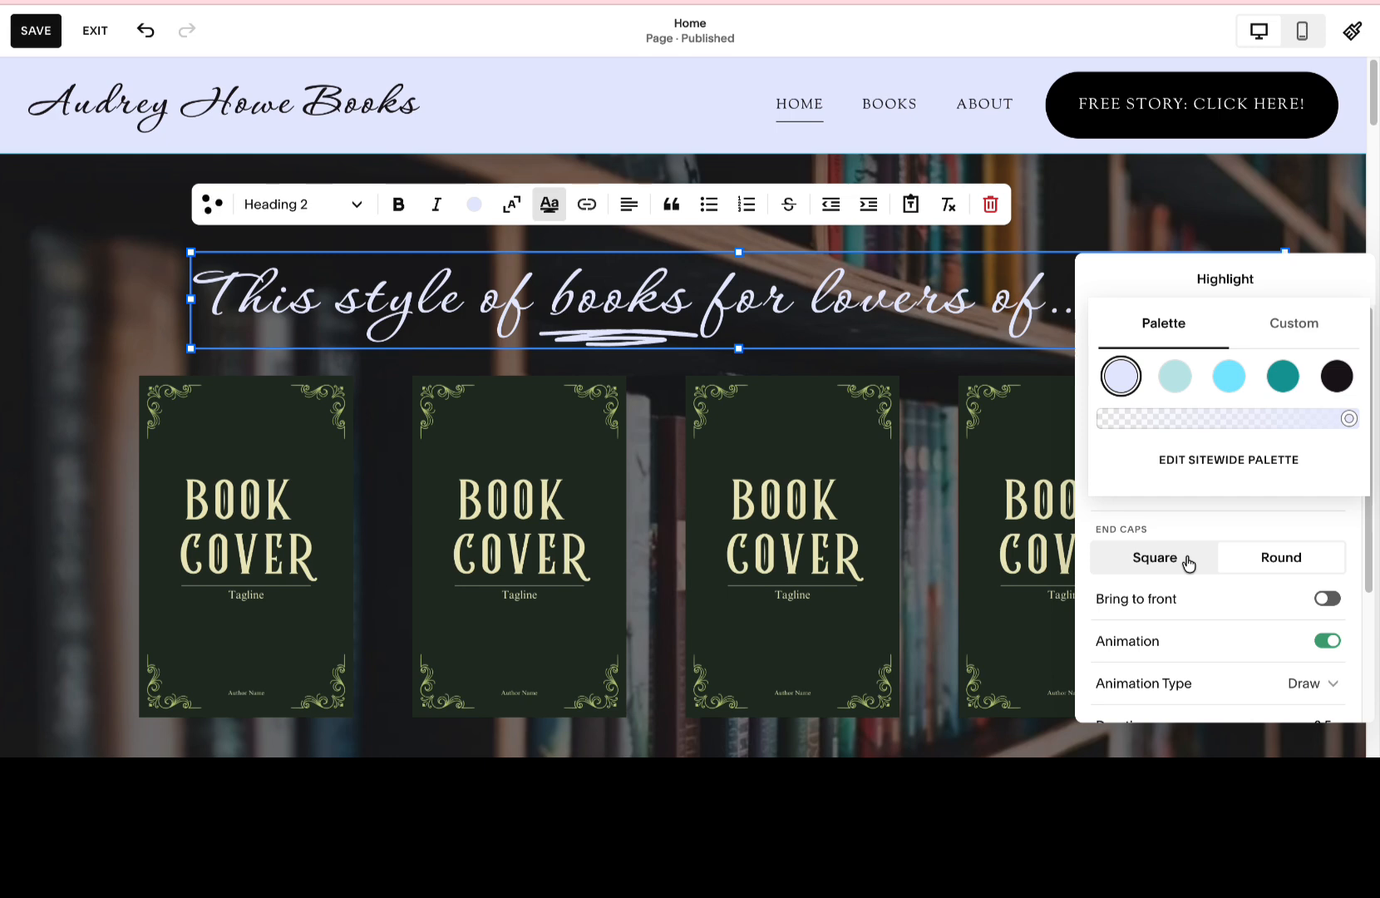
{"action": "left_click", "coordinate": [792, 289]}
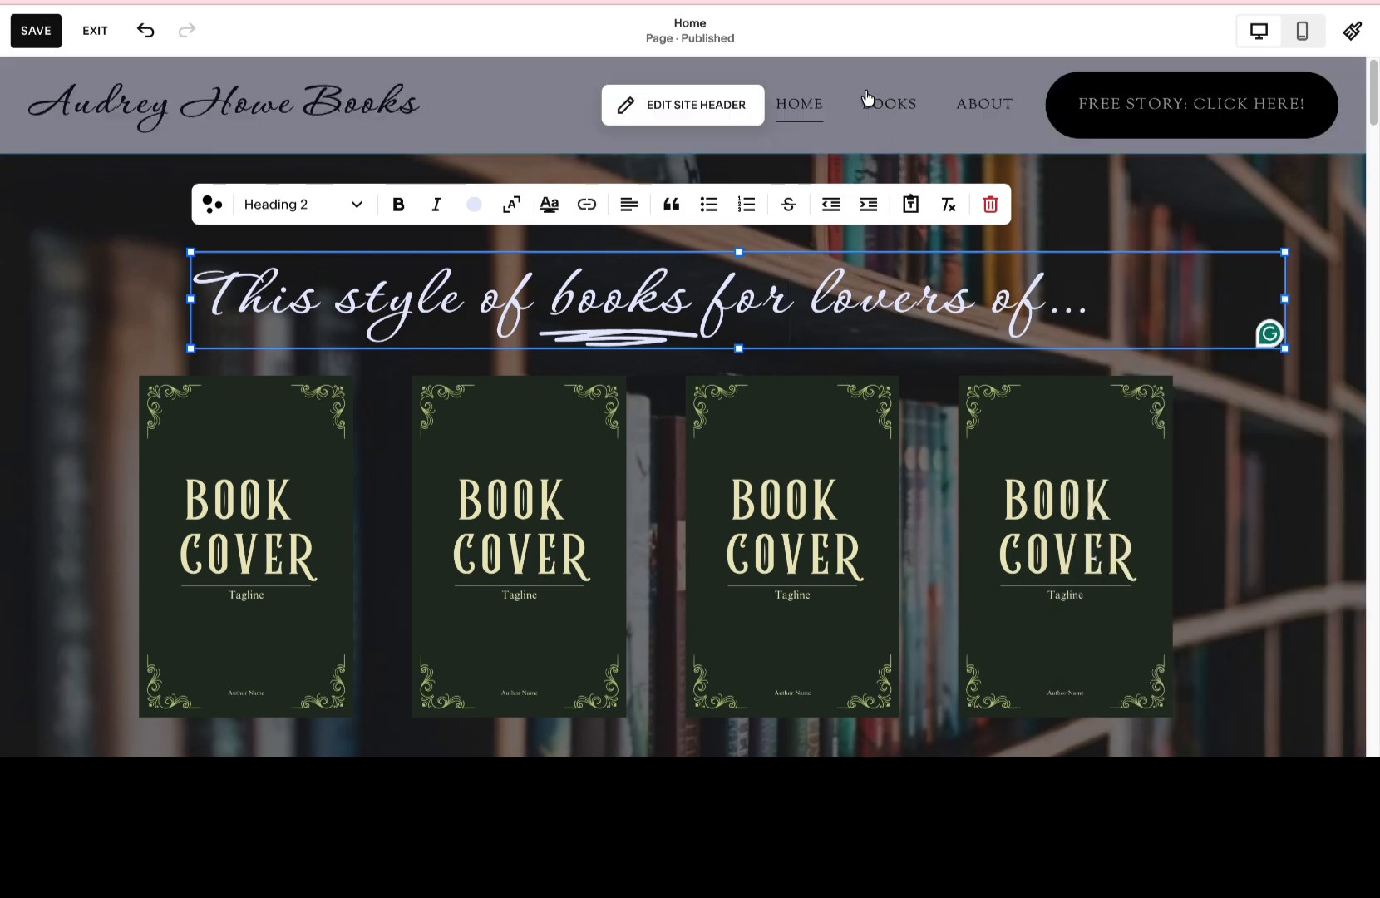
Open the site title and logo settings in the site header.
{"action": "left_click", "coordinate": [511, 103]}
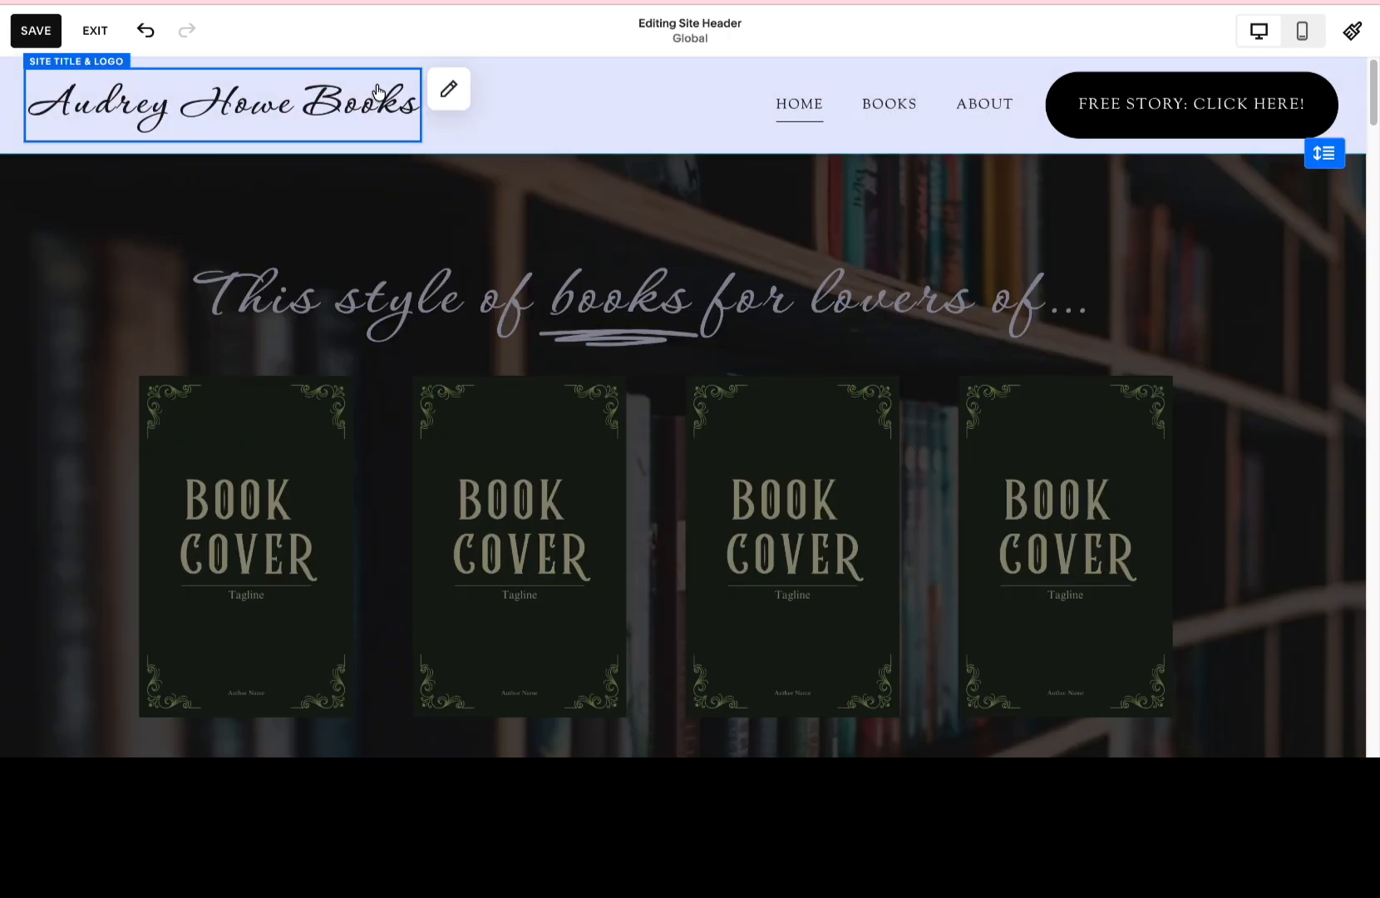
{"action": "left_click", "coordinate": [443, 98]}
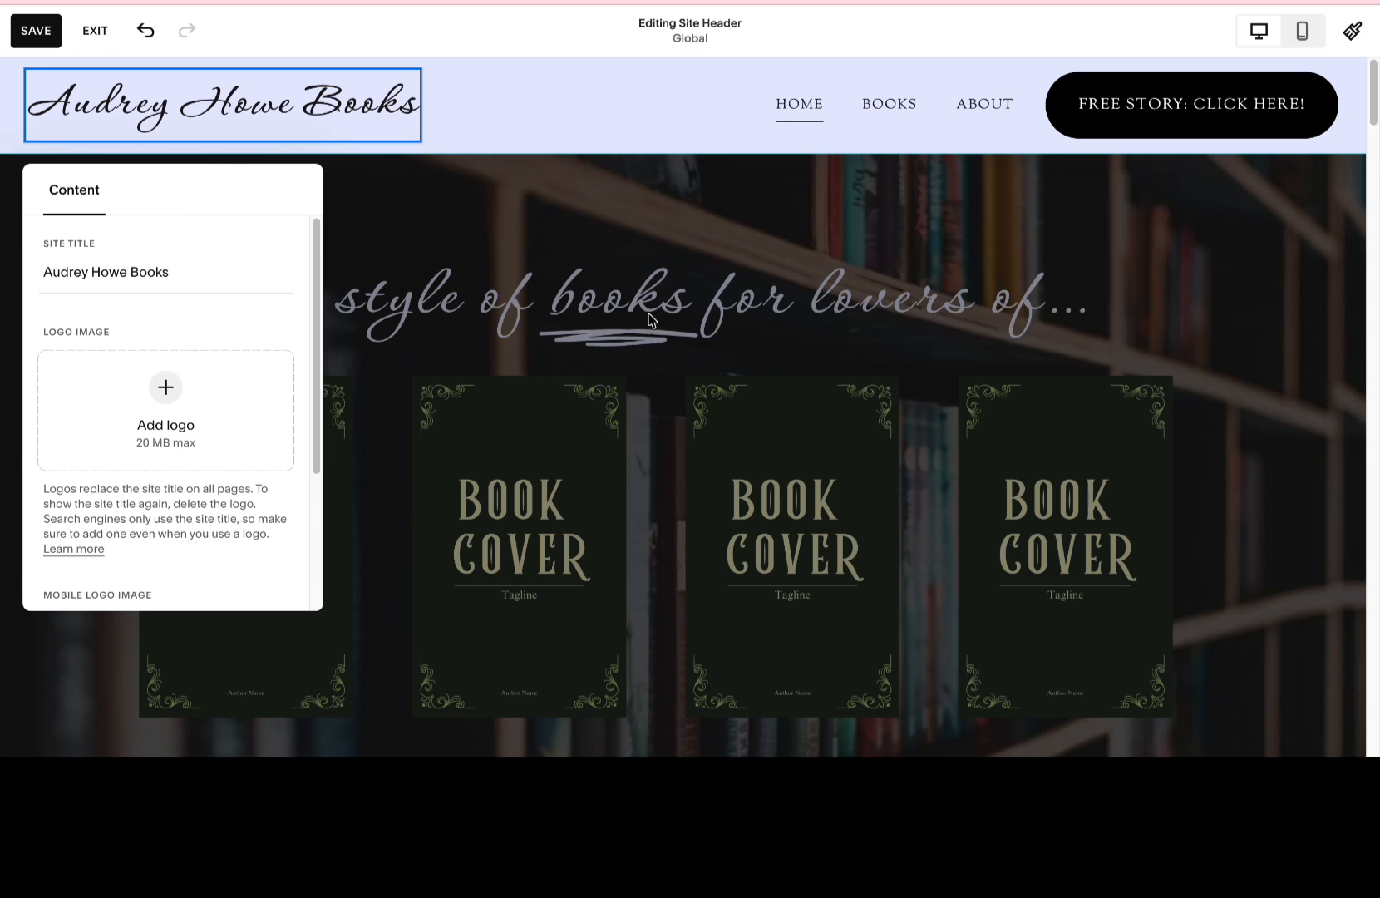
Replace the home page heading with "Snackable Romances For Readers Who Love Capable Women and Kind Men" and scale the text to the block.
{"action": "left_click", "coordinate": [662, 383]}
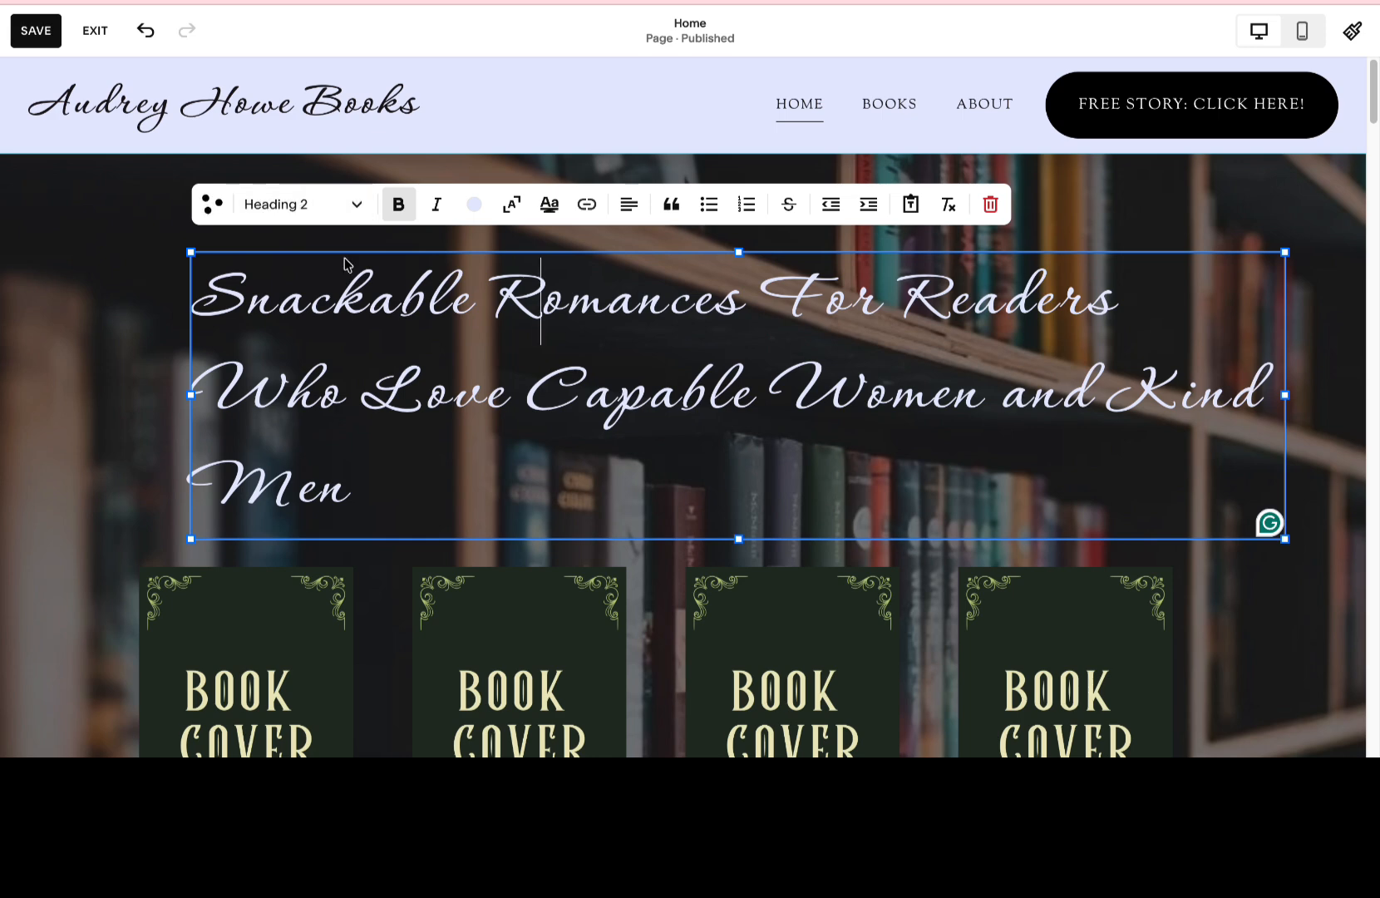
{"action": "left_click_drag", "start_coordinate": [1285, 540], "coordinate": [1175, 438]}
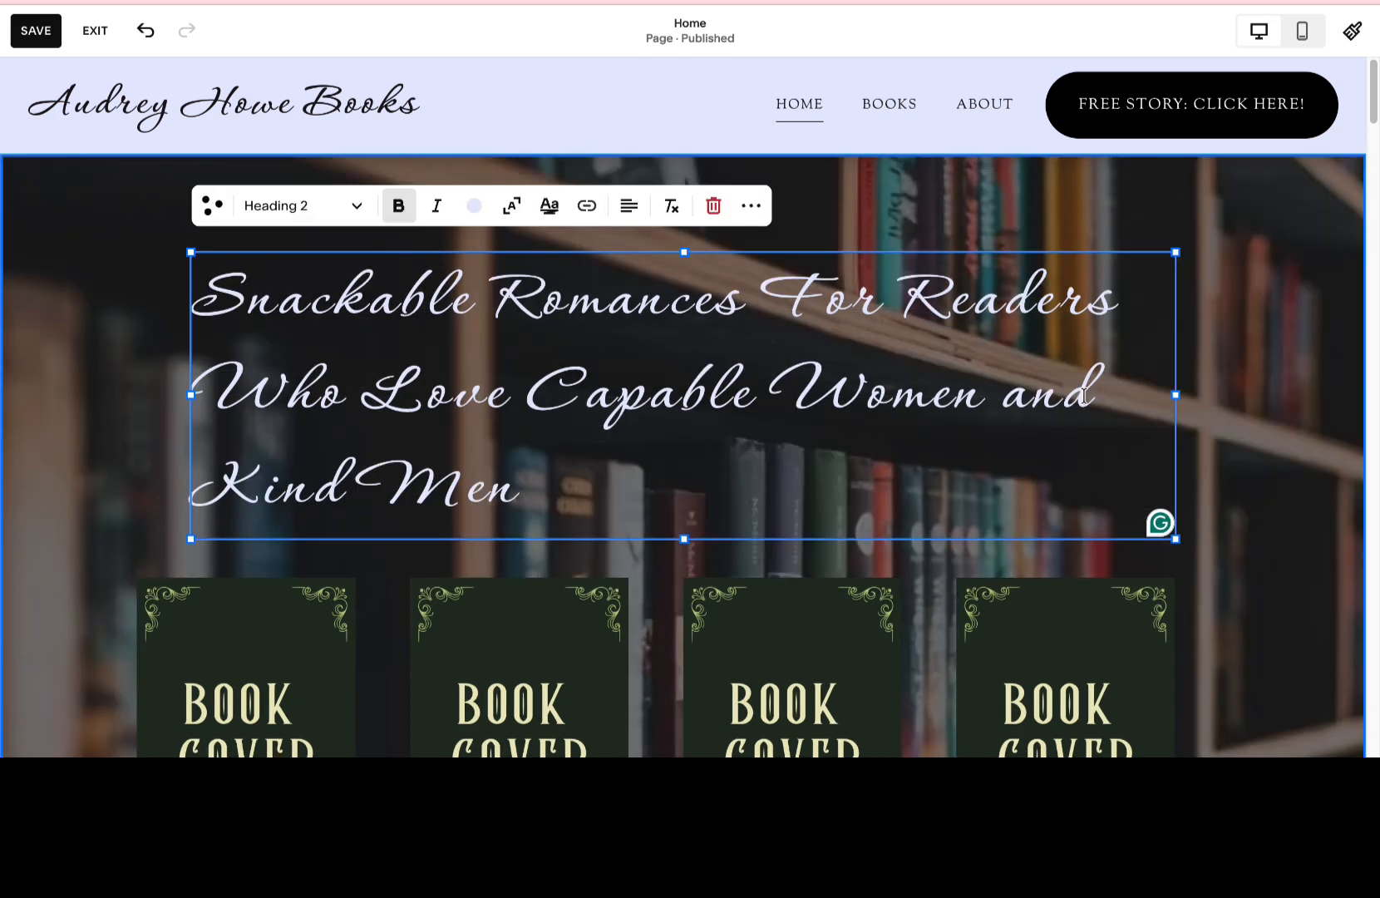
{"action": "left_click", "coordinate": [511, 205]}
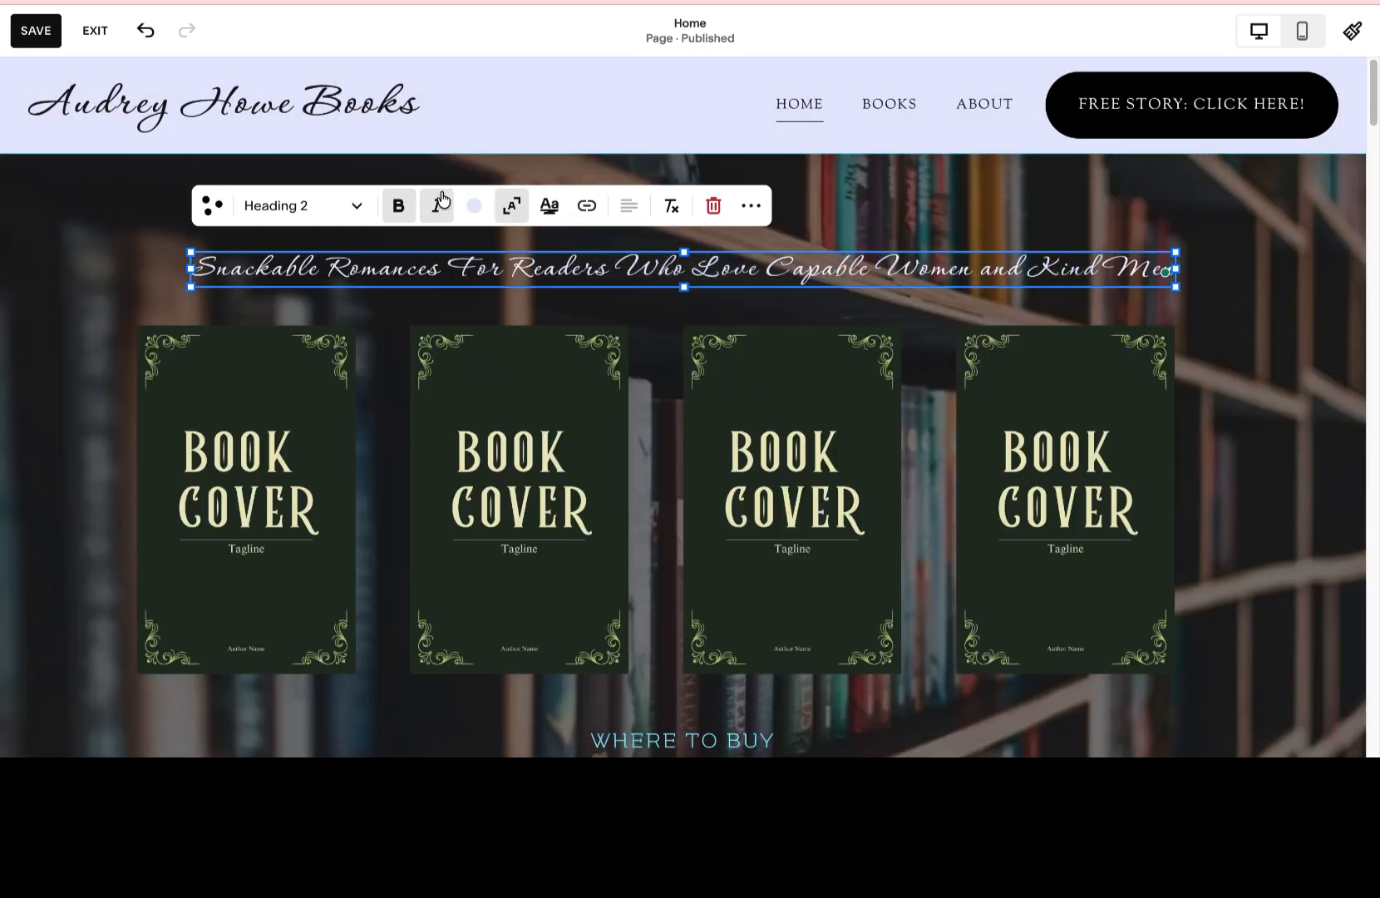
{"action": "left_click", "coordinate": [510, 210]}
{"action": "left_click", "coordinate": [509, 209]}
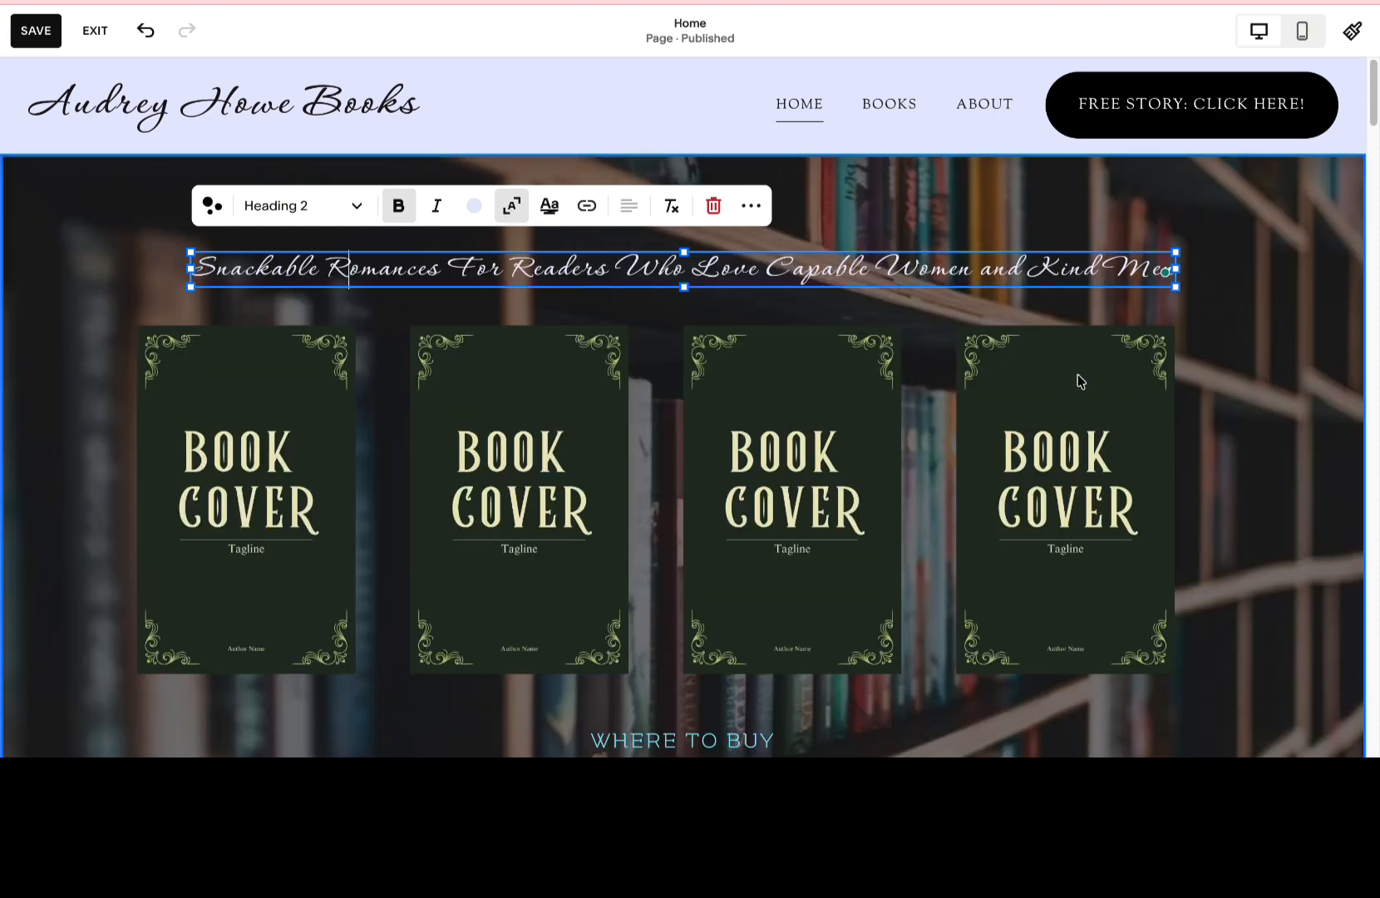
Enlarge the heading's text block on both sides so it spans beyond the row of book covers.
{"action": "left_click_drag", "start_coordinate": [1178, 292], "coordinate": [1238, 366]}
{"action": "left_click_drag", "start_coordinate": [992, 288], "coordinate": [992, 221]}
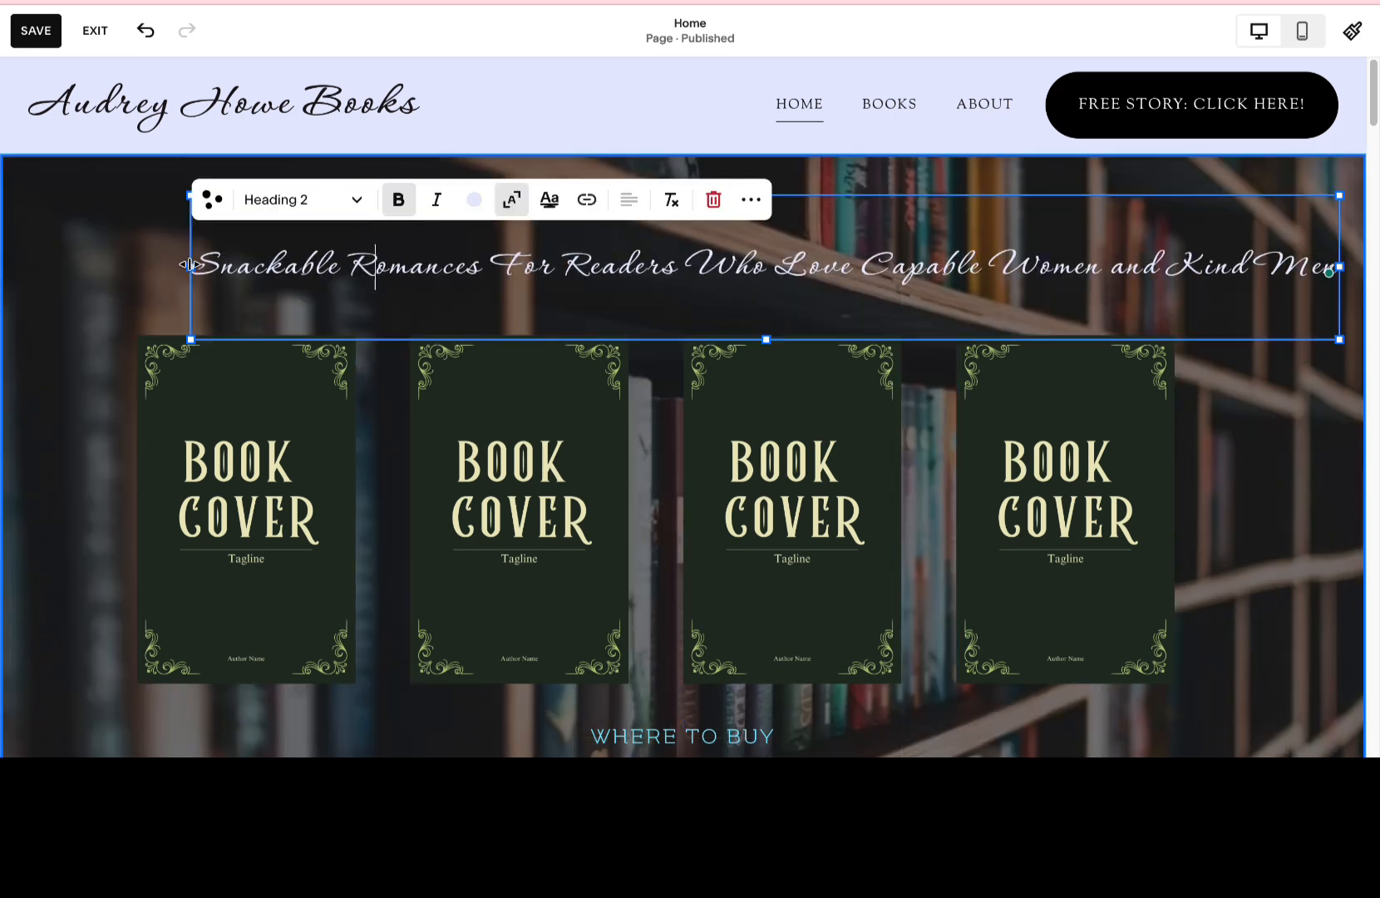
{"action": "left_click_drag", "start_coordinate": [192, 267], "coordinate": [80, 266]}
{"action": "left_click", "coordinate": [814, 189]}
{"action": "left_click", "coordinate": [811, 243]}
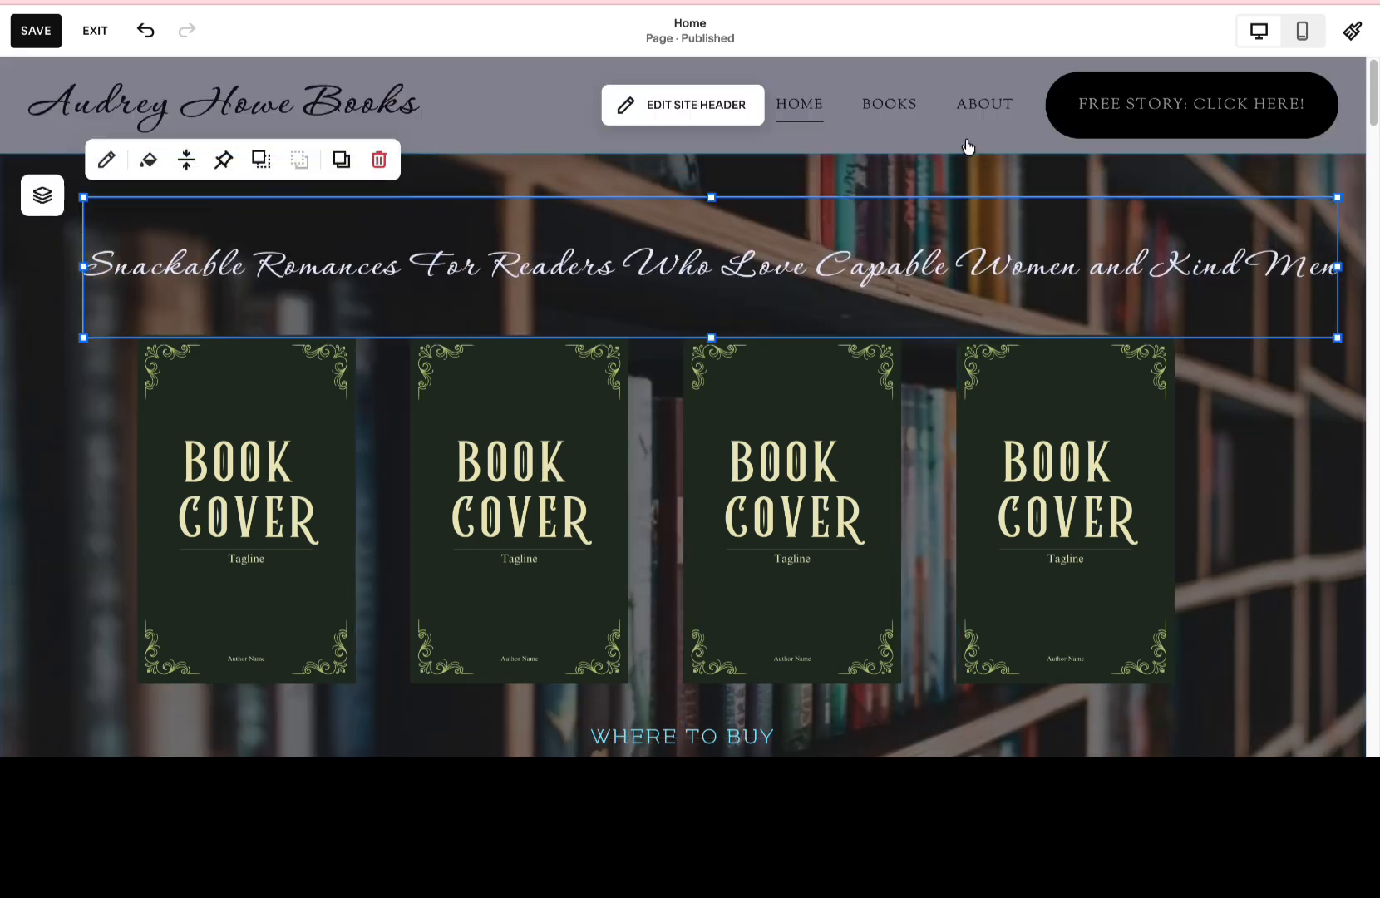
Change the heading's text style to Paragraph 1 and reduce the height of its block.
{"action": "left_click", "coordinate": [869, 256]}
{"action": "left_click", "coordinate": [201, 200]}
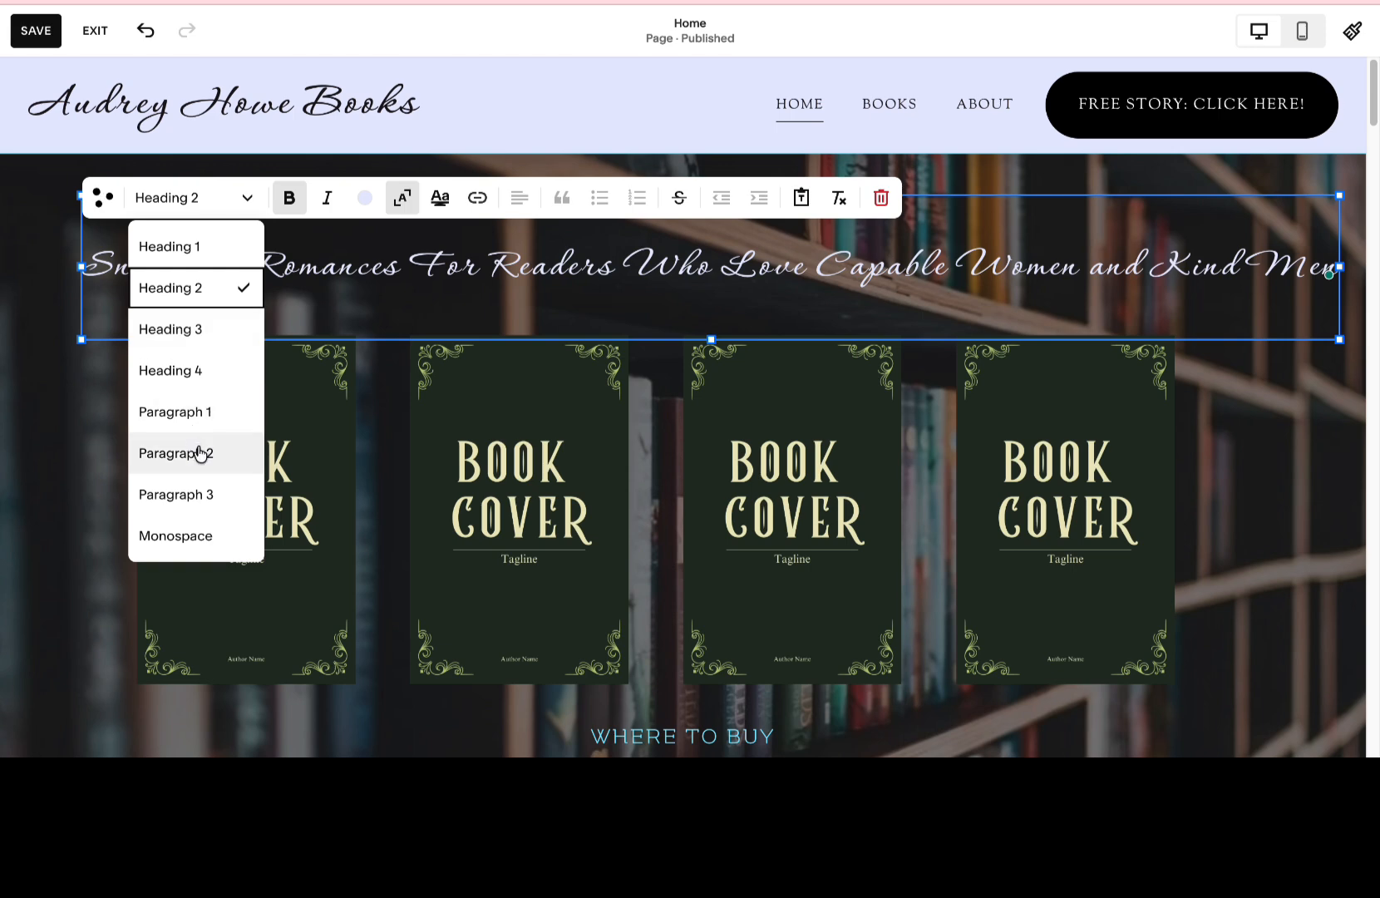
{"action": "left_click", "coordinate": [199, 415]}
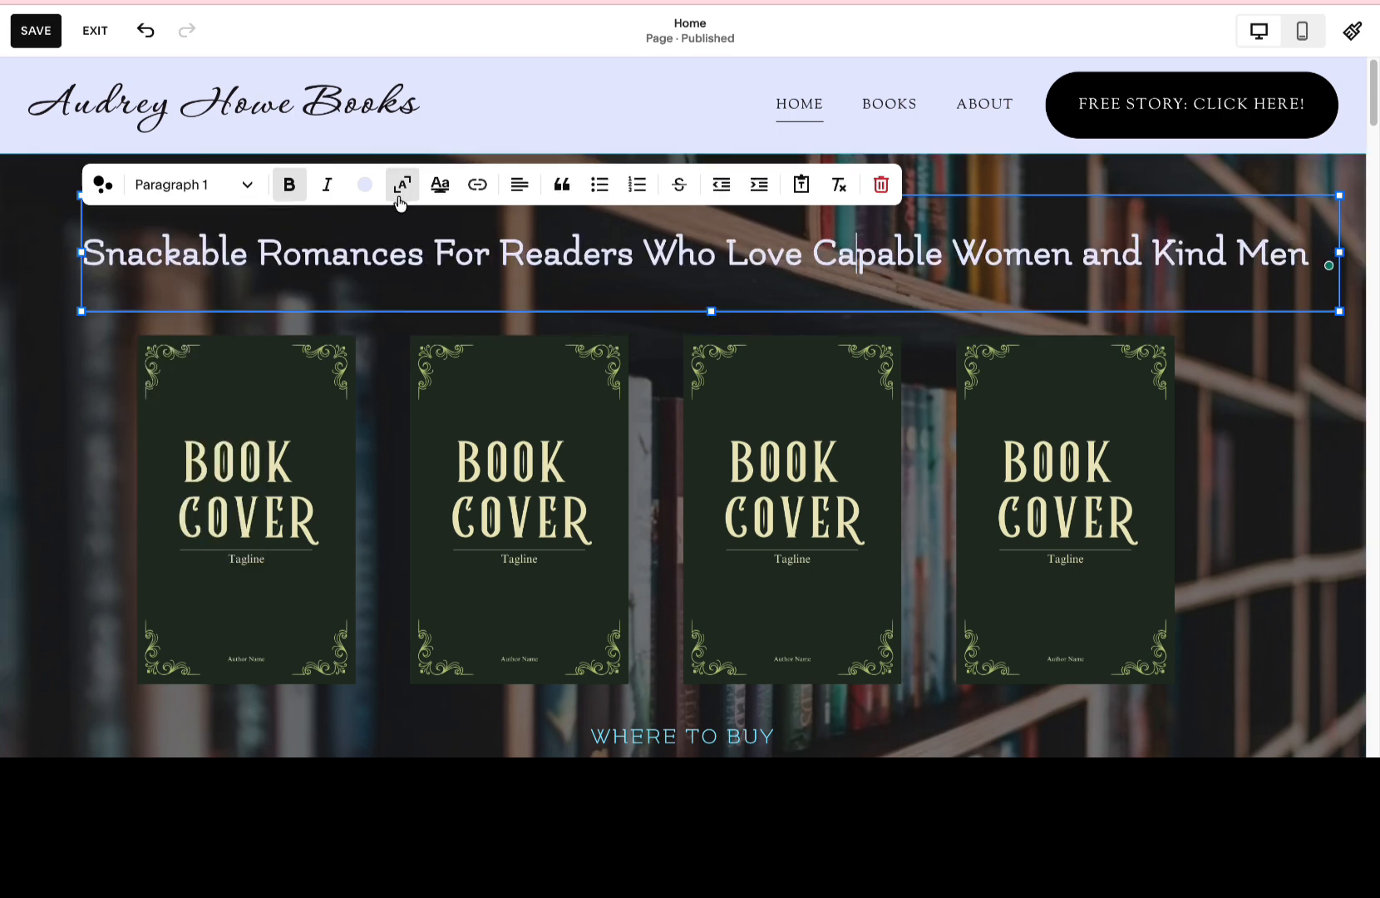
{"action": "mouse_move", "coordinate": [80, 252]}
{"action": "left_mouse_down"}
{"action": "mouse_move", "coordinate": [307, 285]}
{"action": "mouse_move", "coordinate": [78, 282]}
{"action": "left_mouse_up"}
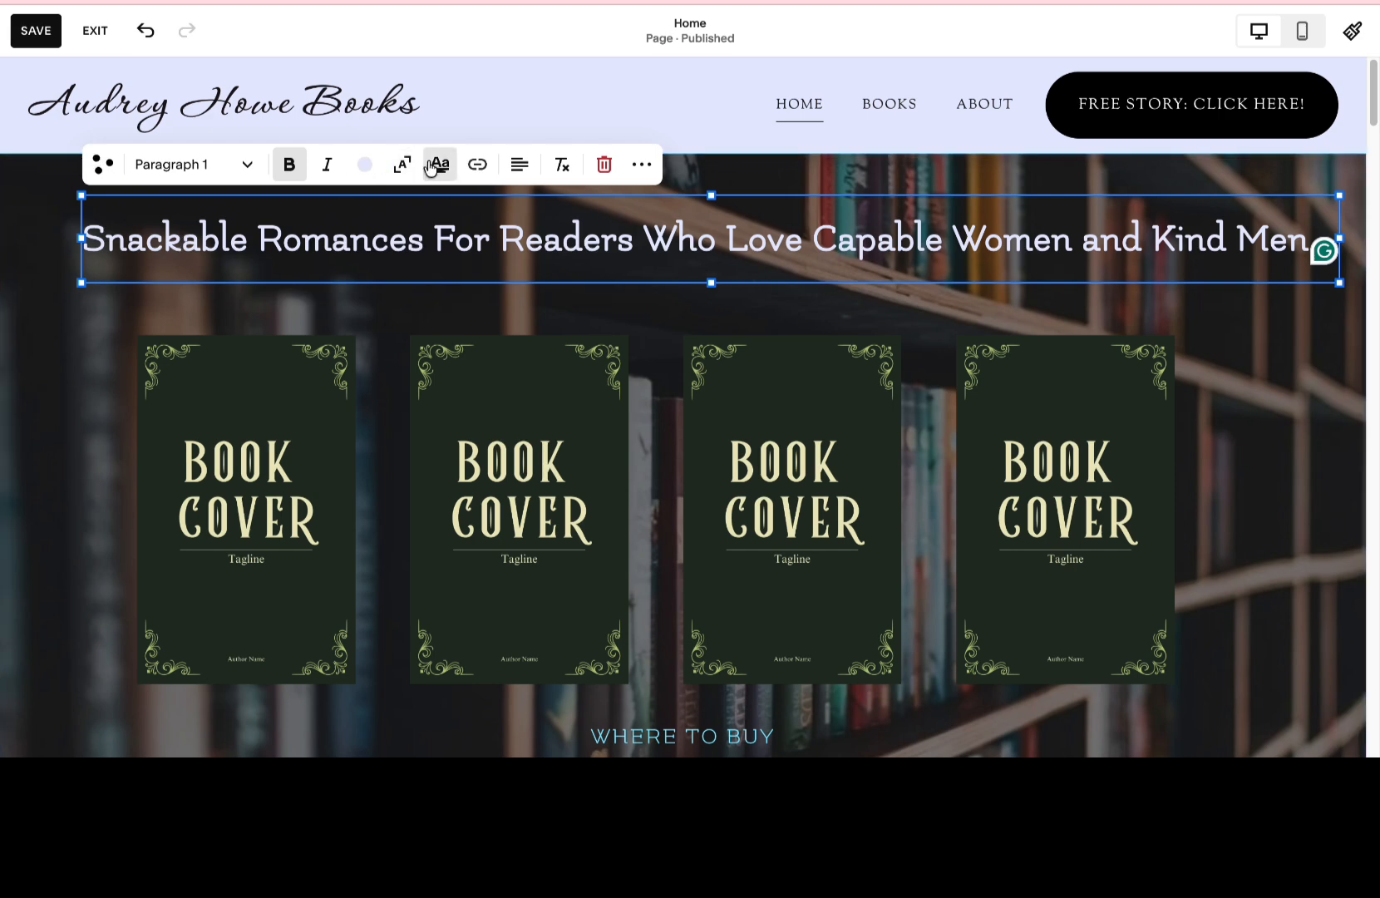
Clear the heading's formatting and scale its text to fill the full width of the block.
{"action": "left_click", "coordinate": [562, 170]}
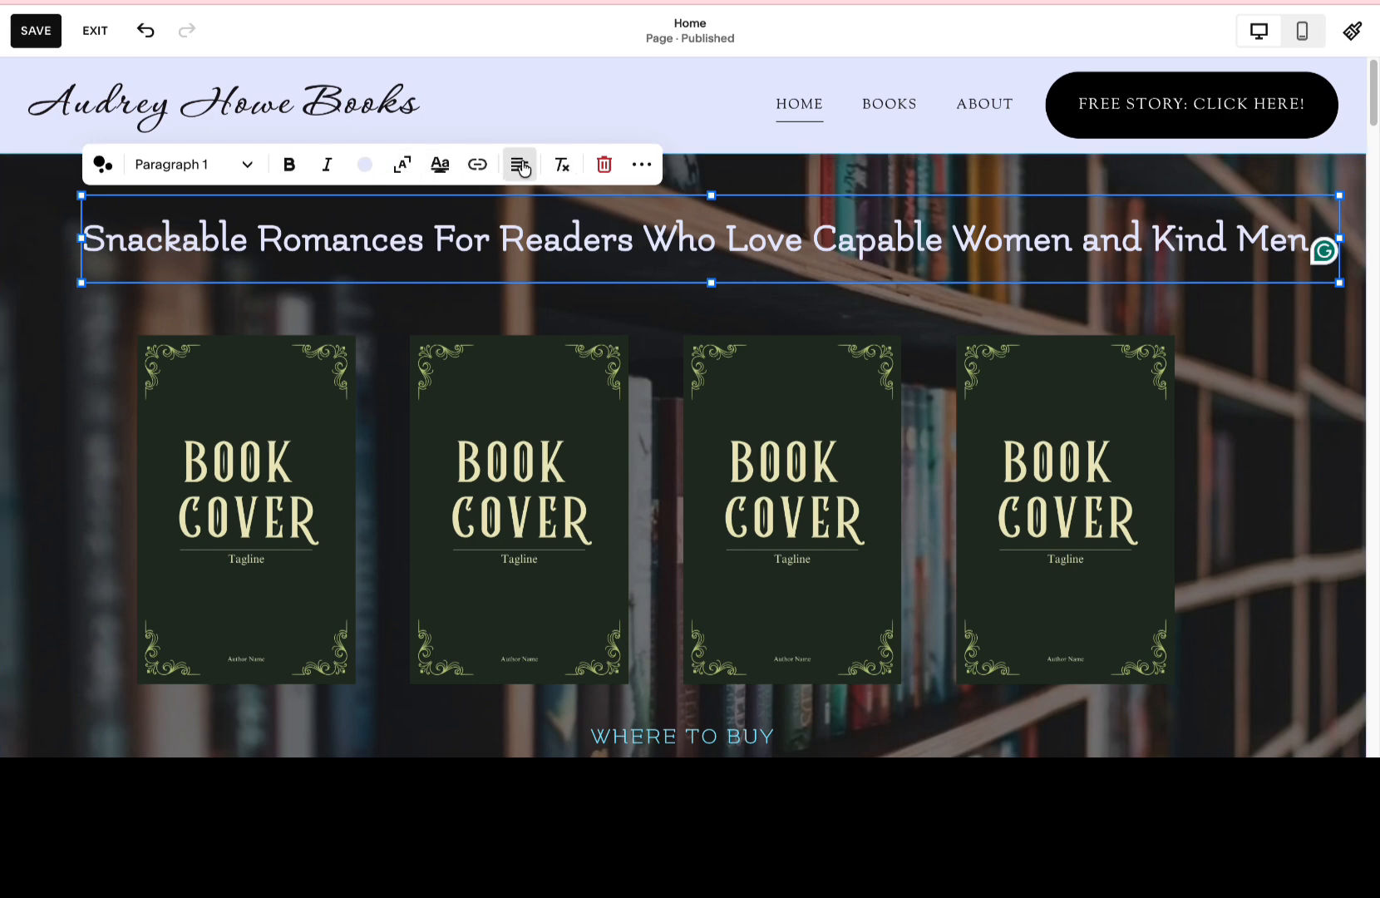
{"action": "left_click", "coordinate": [641, 164]}
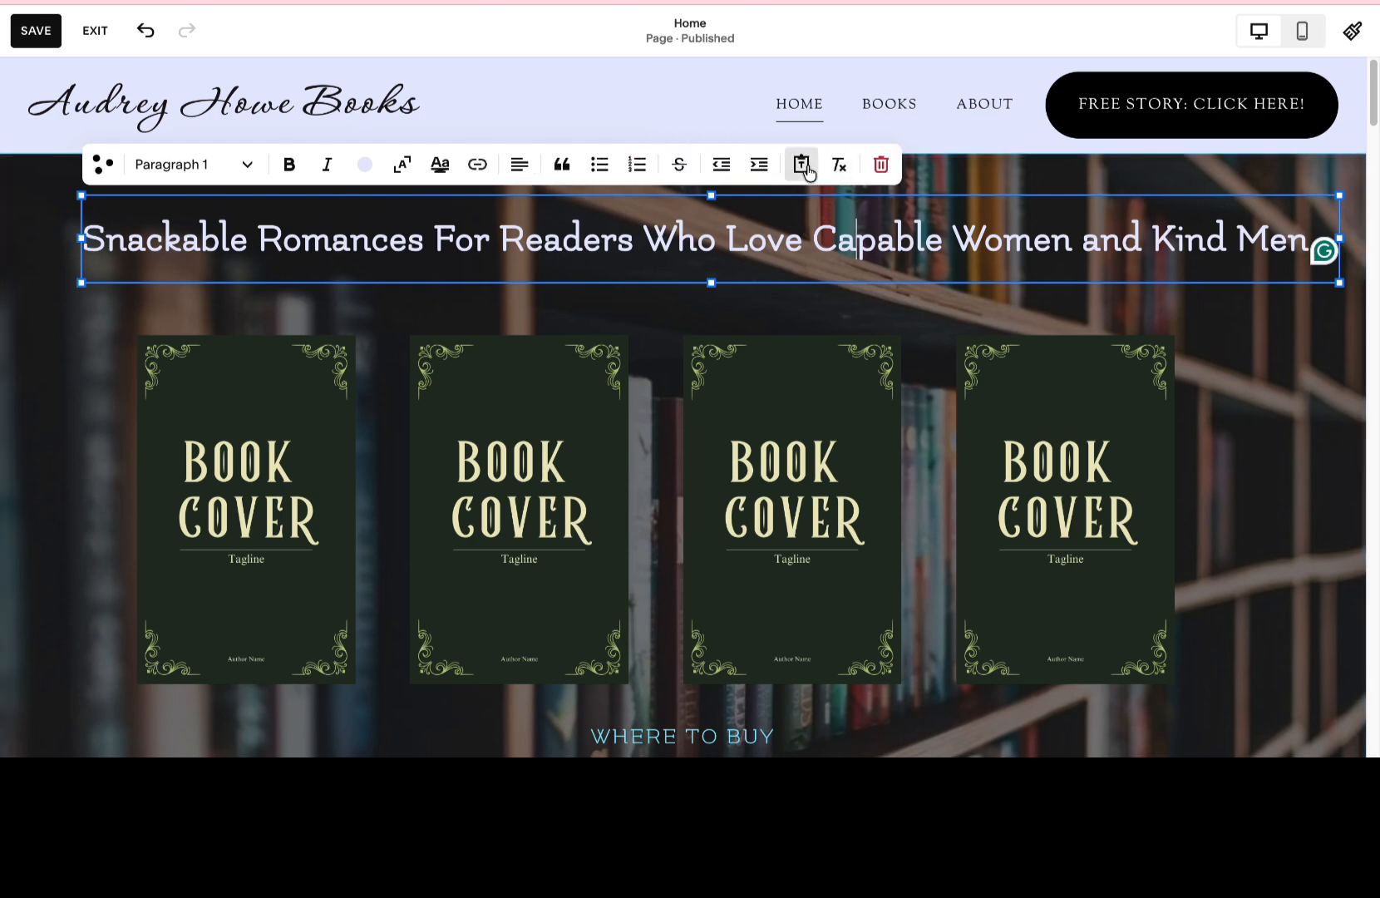
{"action": "left_click", "coordinate": [223, 172]}
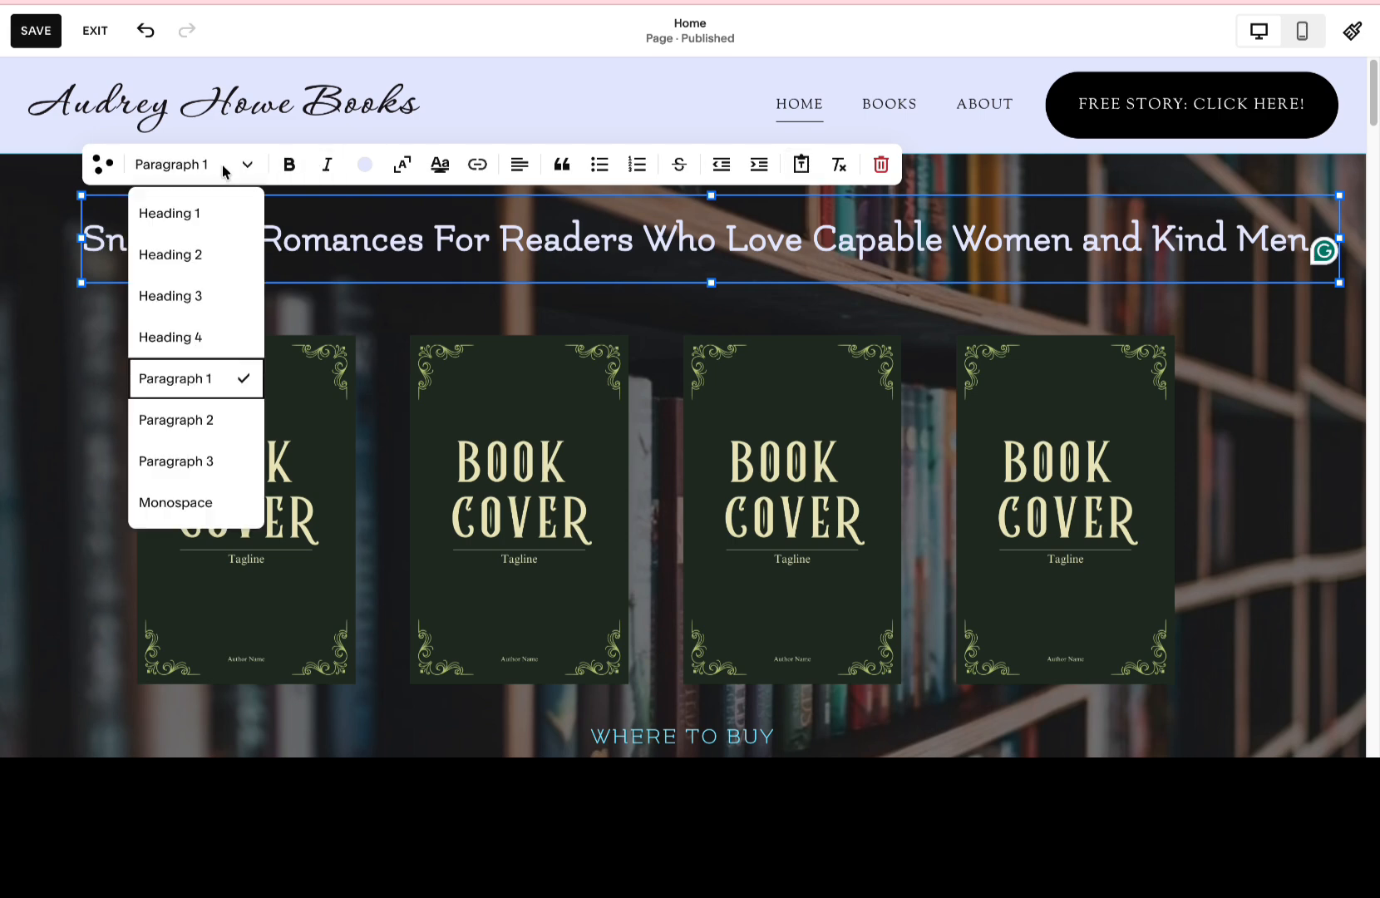
{"action": "left_click", "coordinate": [438, 268]}
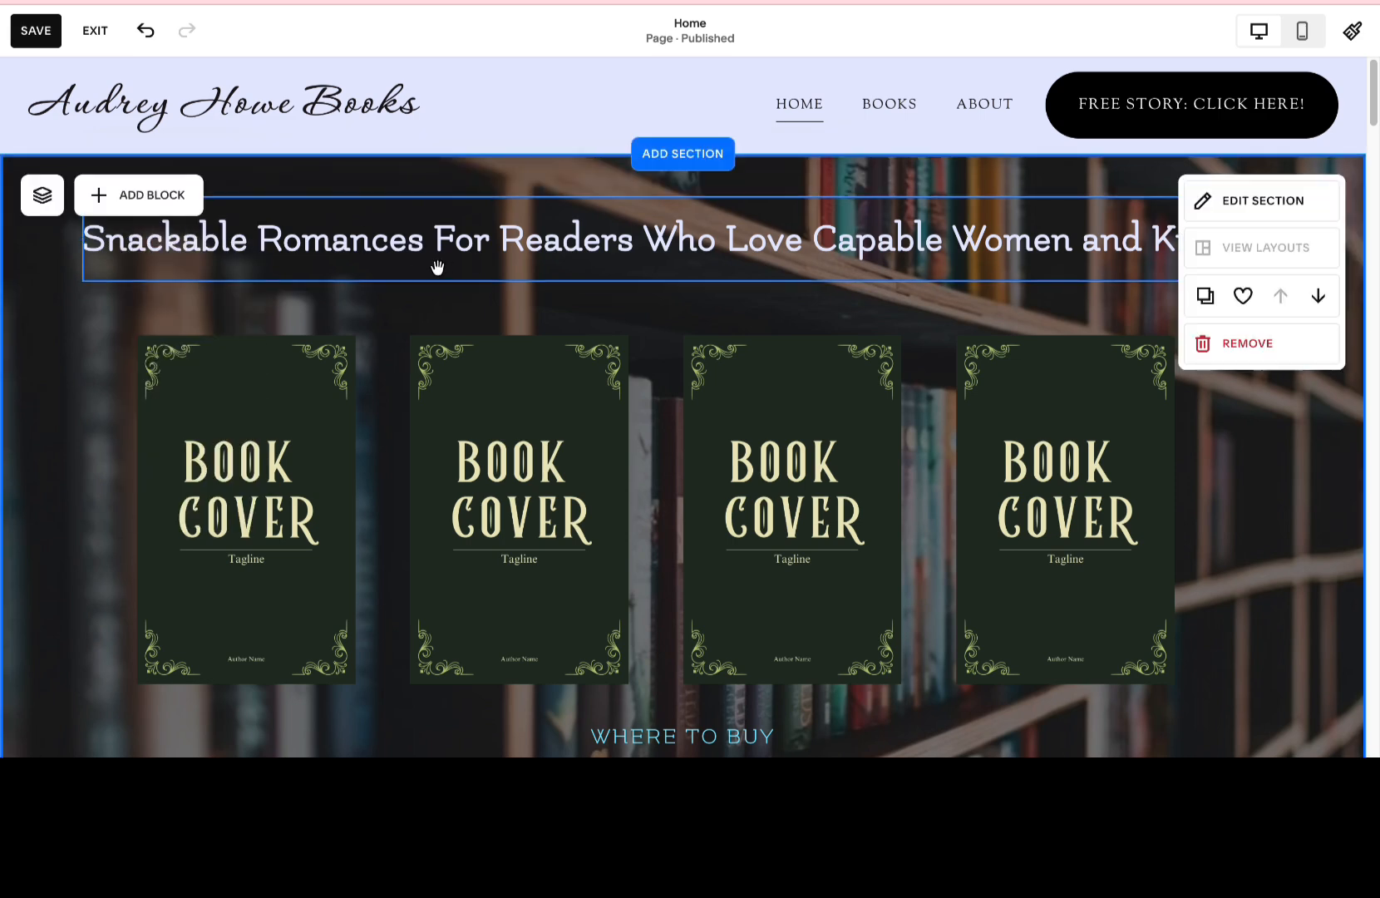
{"action": "left_click", "coordinate": [453, 238]}
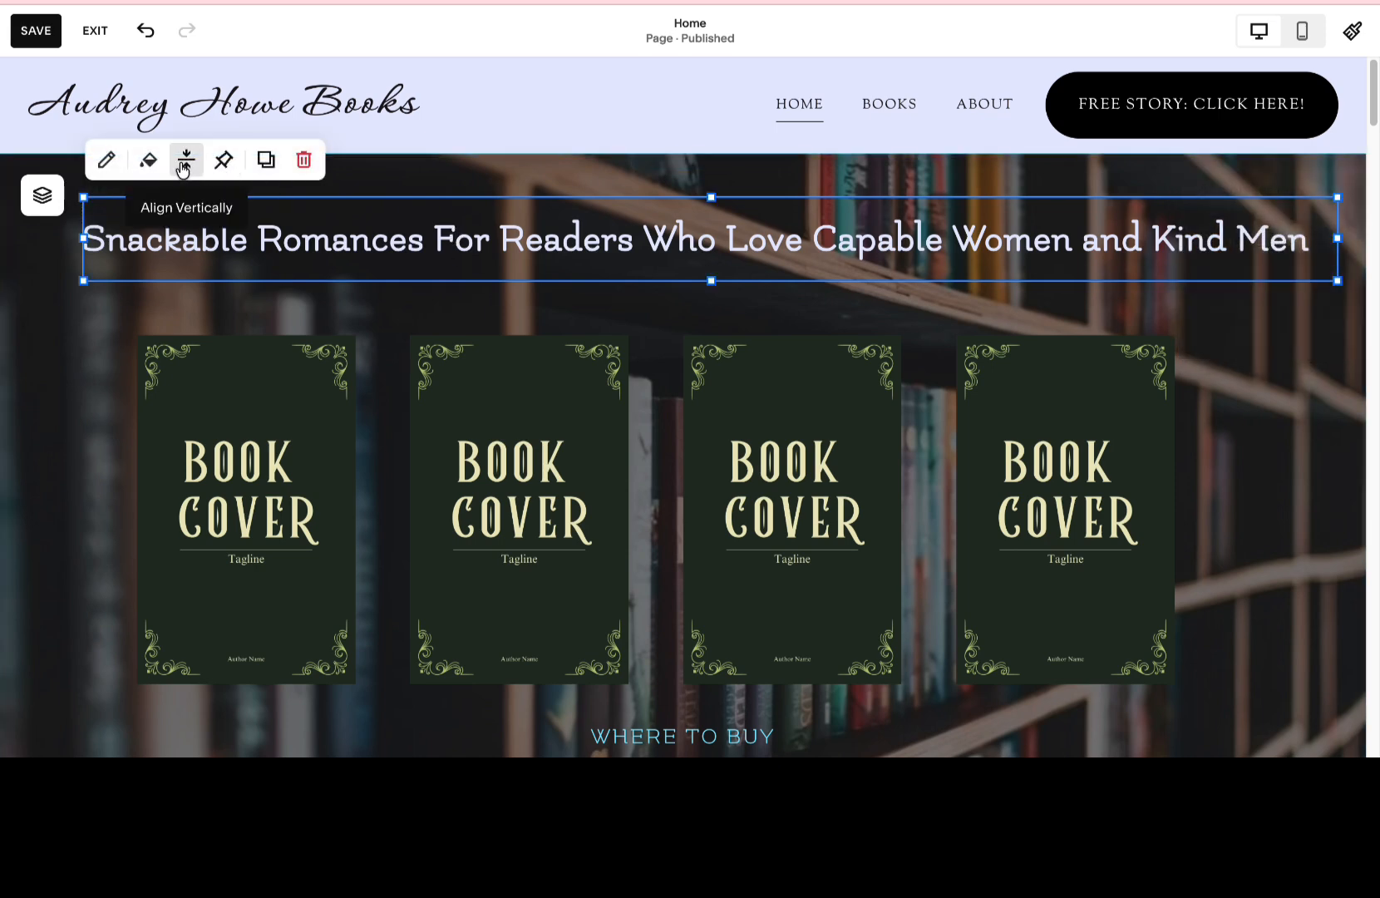
{"action": "left_click", "coordinate": [107, 160]}
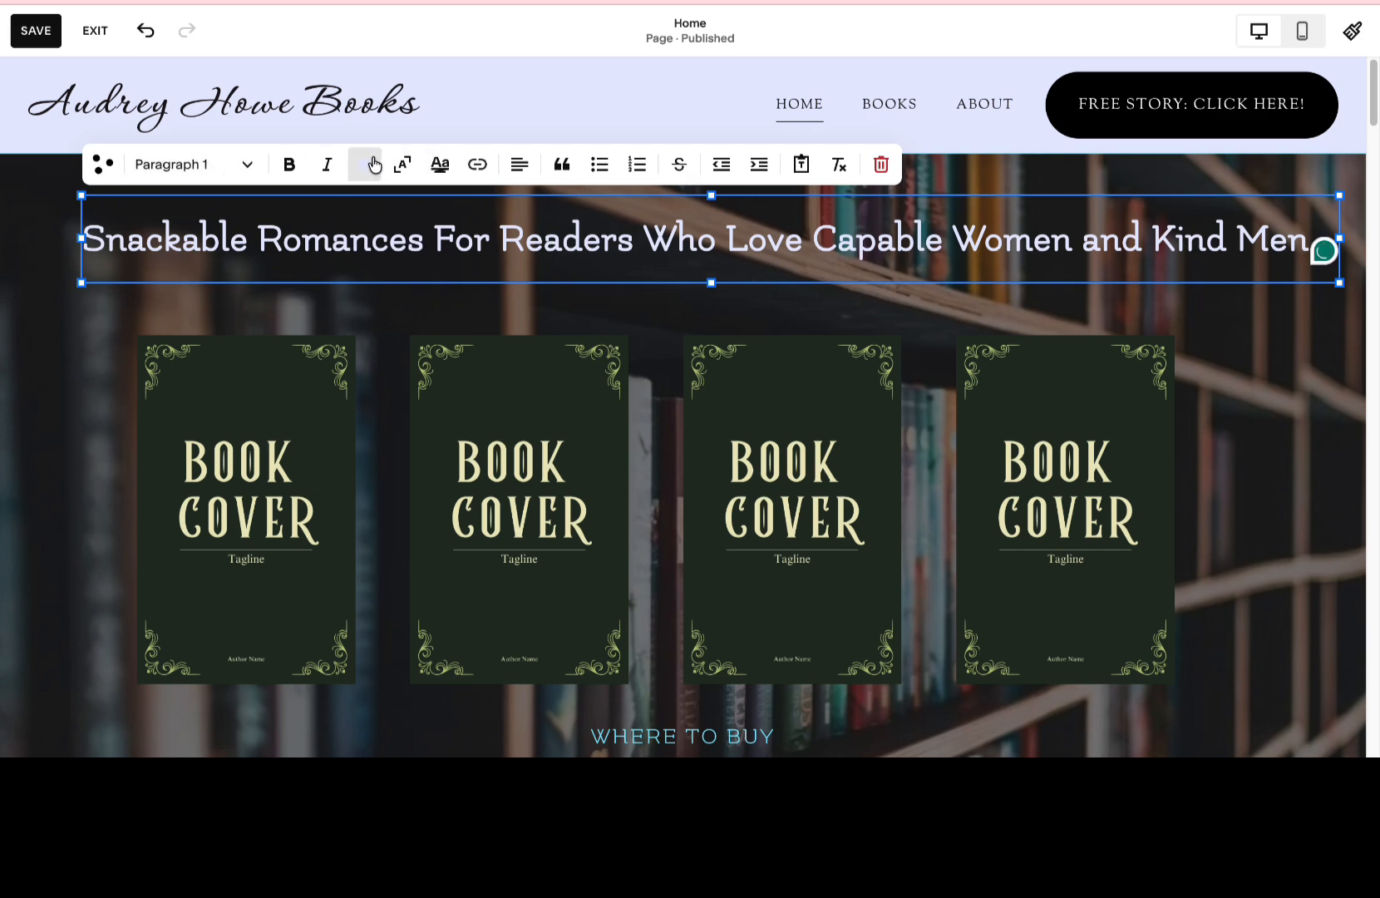
{"action": "left_click", "coordinate": [408, 169]}
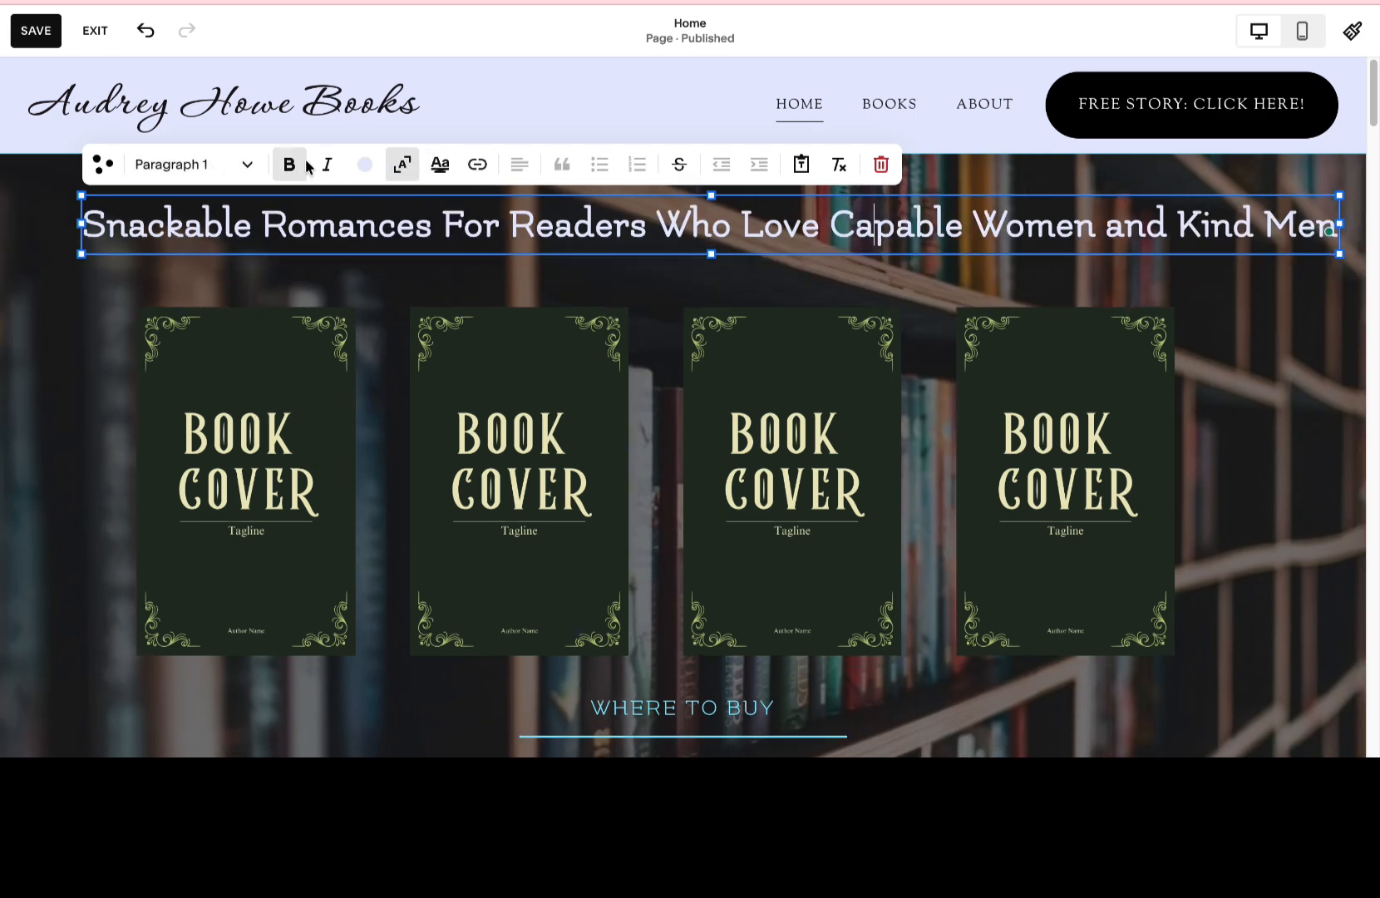
Try to recolor the heading text with the light aqua palette color.
{"action": "left_click", "coordinate": [364, 165]}
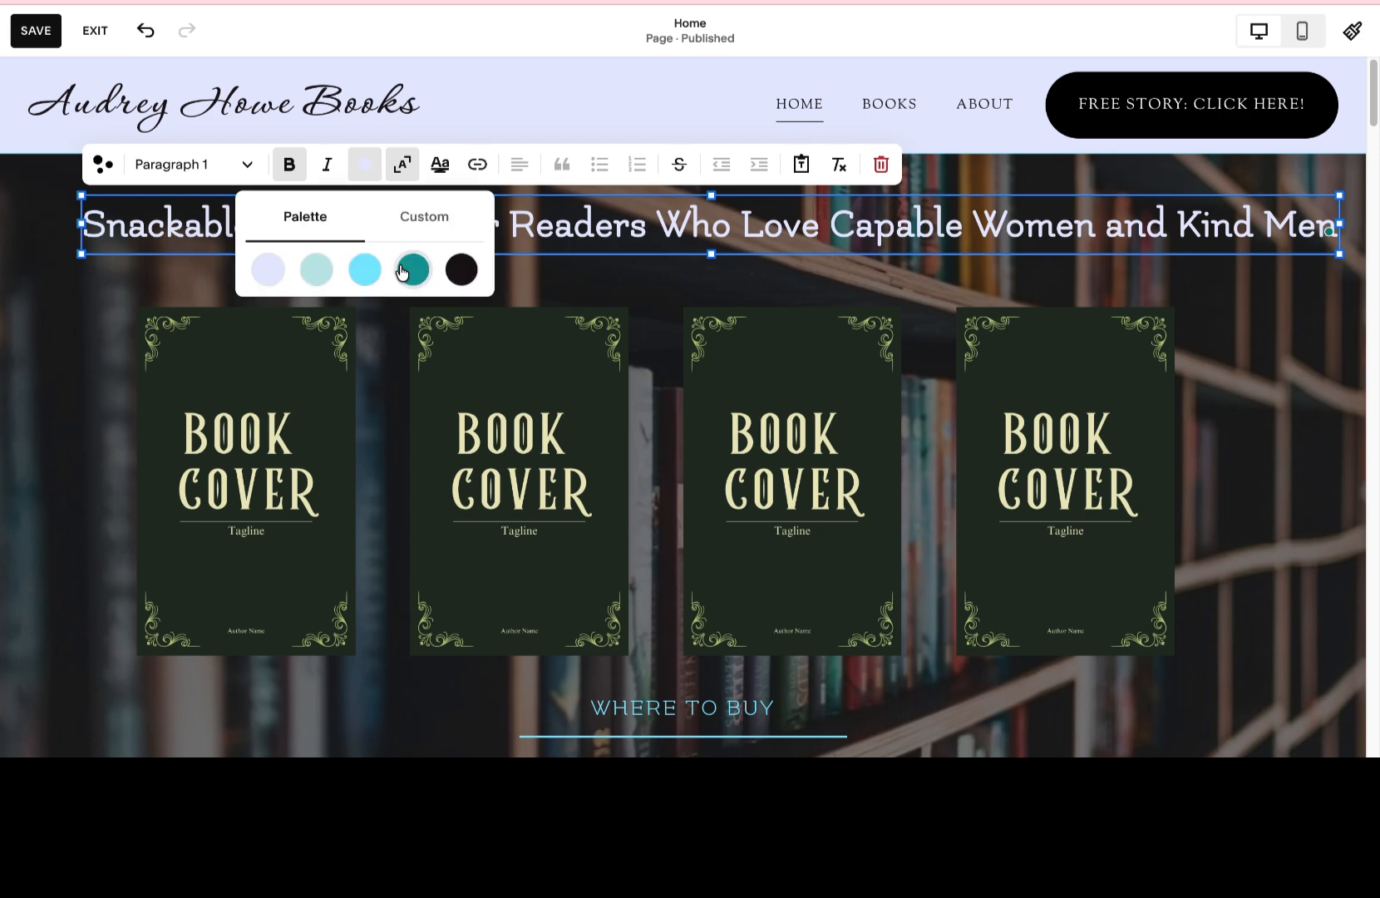
{"action": "left_click", "coordinate": [317, 269]}
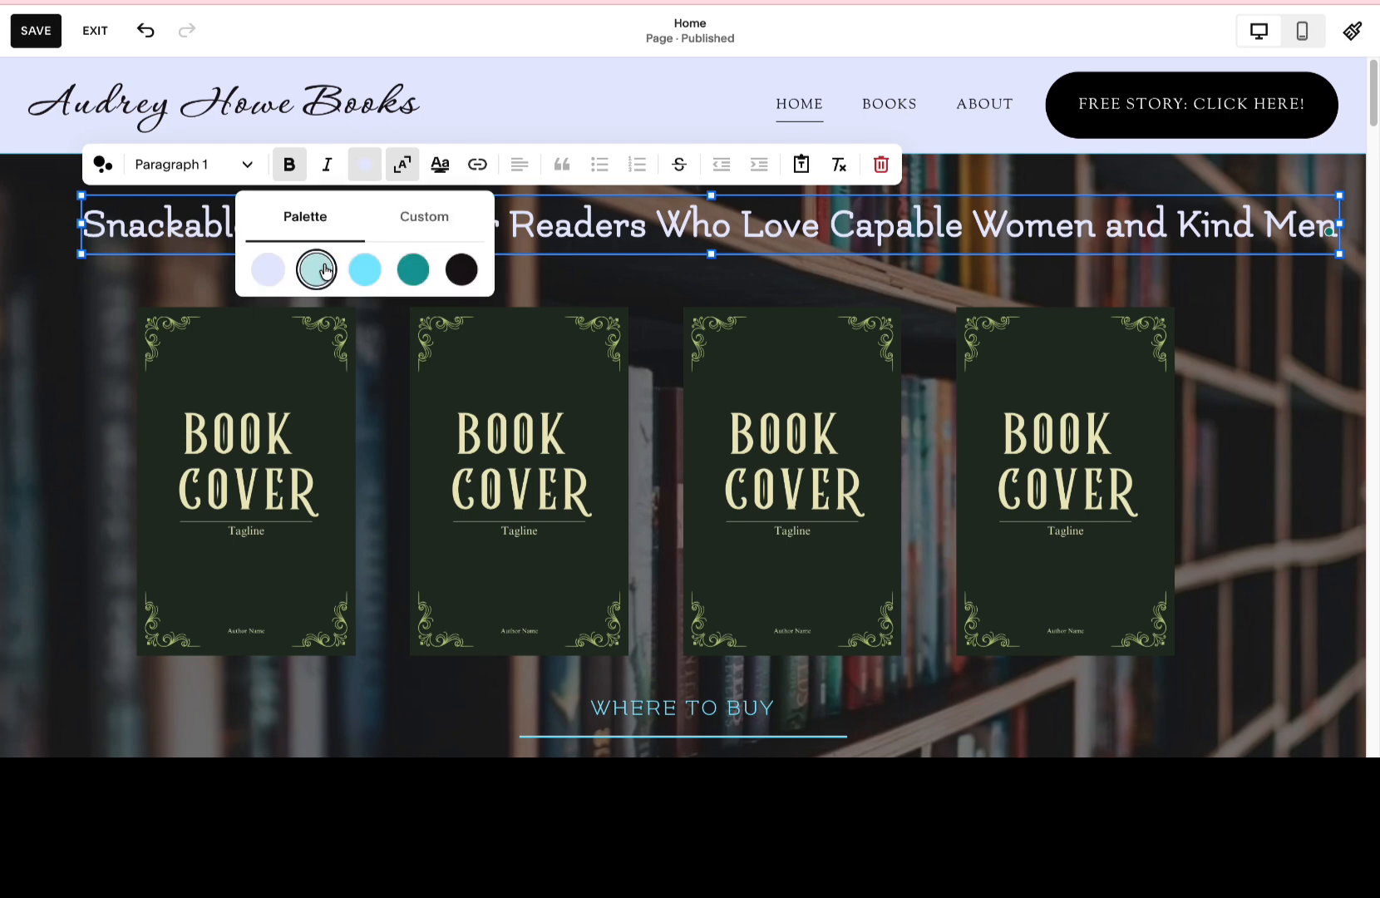
{"action": "left_click", "coordinate": [428, 223]}
{"action": "left_click", "coordinate": [570, 348]}
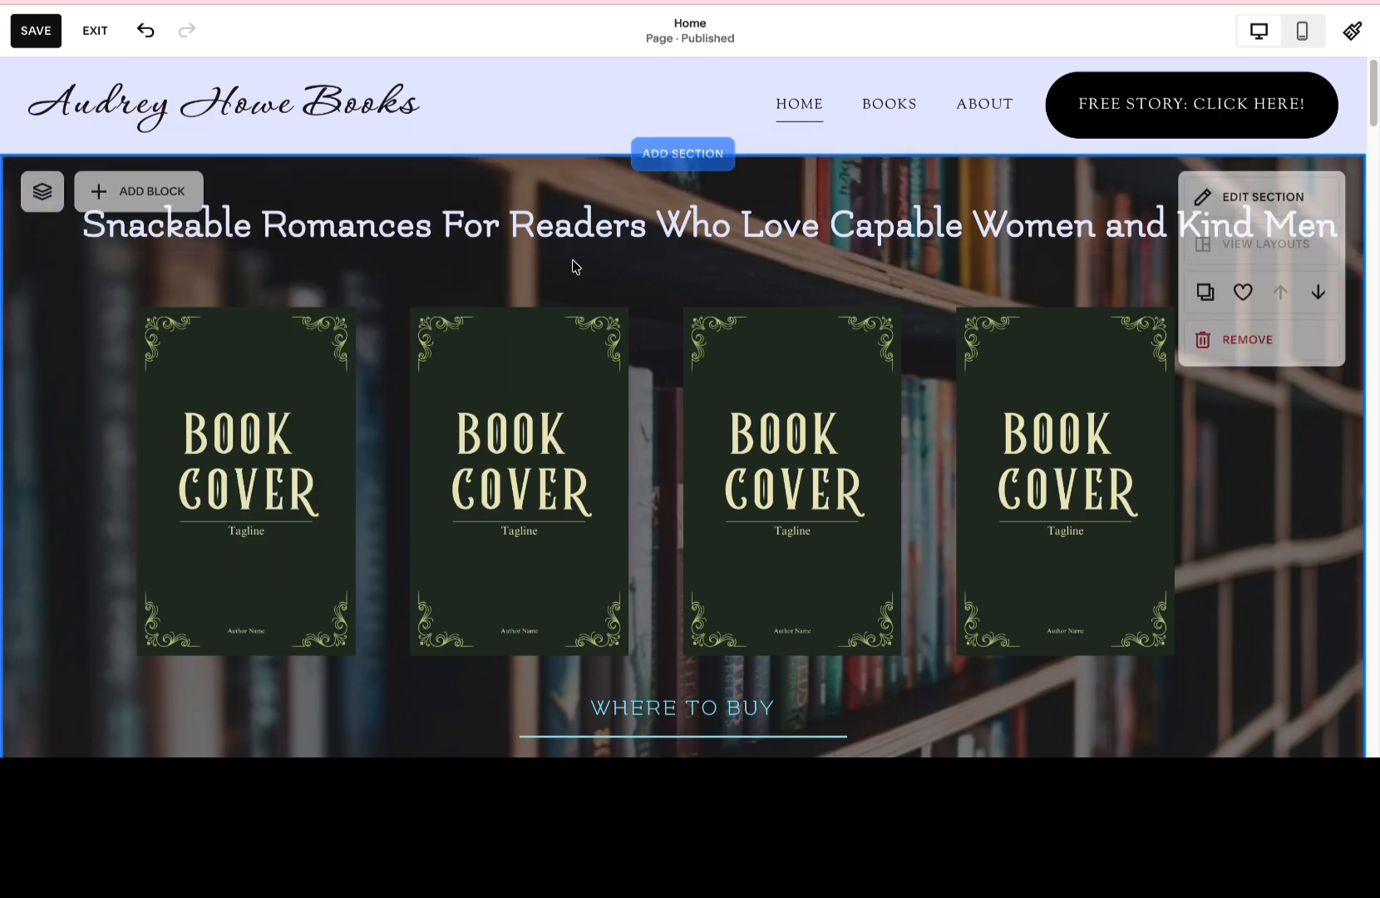
Replace the book-cover section's background with the free "cozy" stock photo of a candlelit window seat with a red cushion.
{"action": "left_click", "coordinate": [1259, 197]}
{"action": "left_click", "coordinate": [1176, 295]}
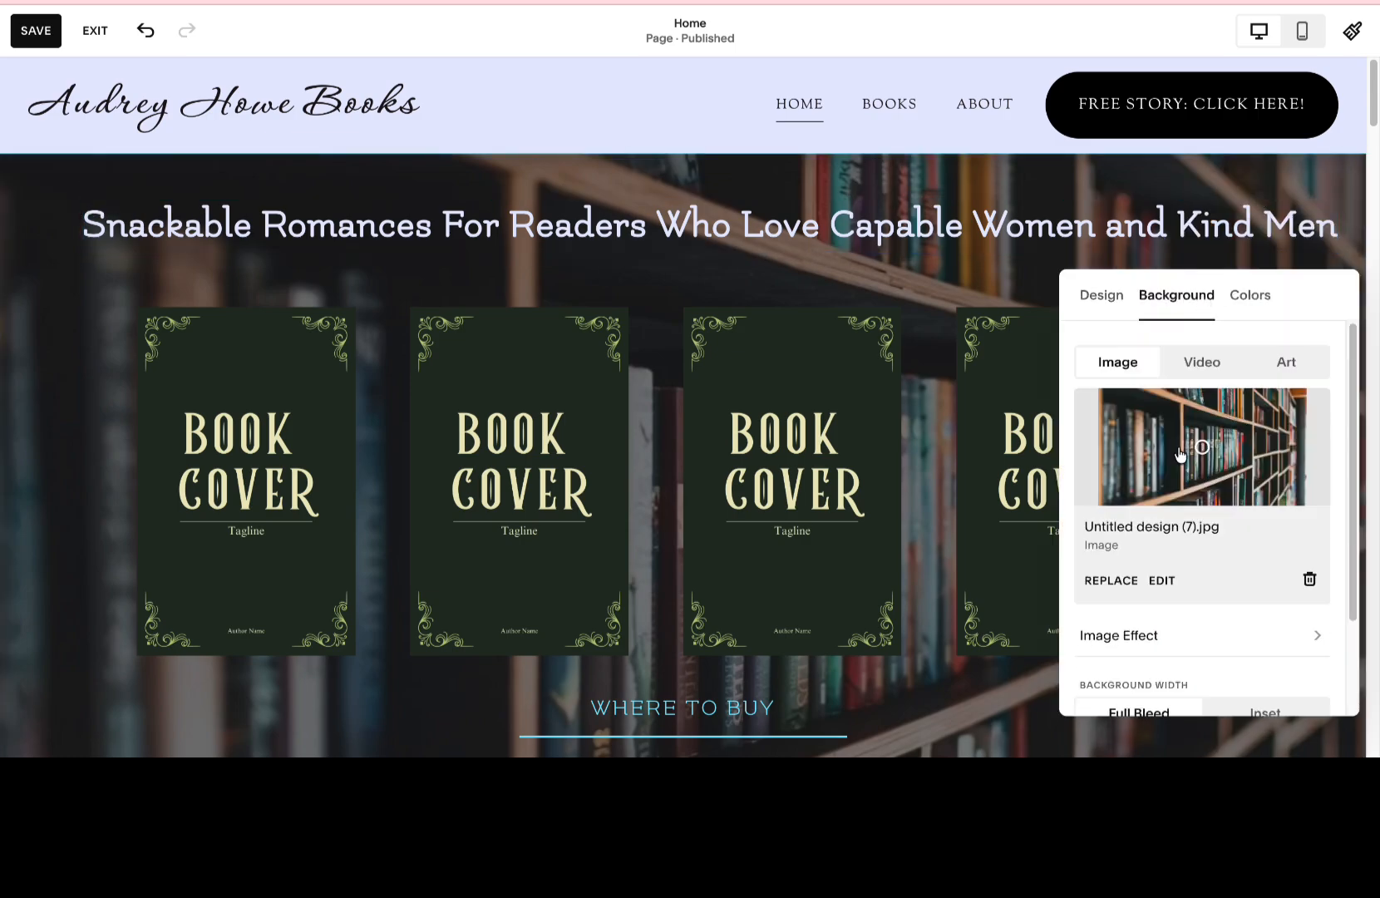
{"action": "left_click", "coordinate": [1113, 580]}
{"action": "left_click", "coordinate": [1180, 558]}
{"action": "type", "text": "cozy"}
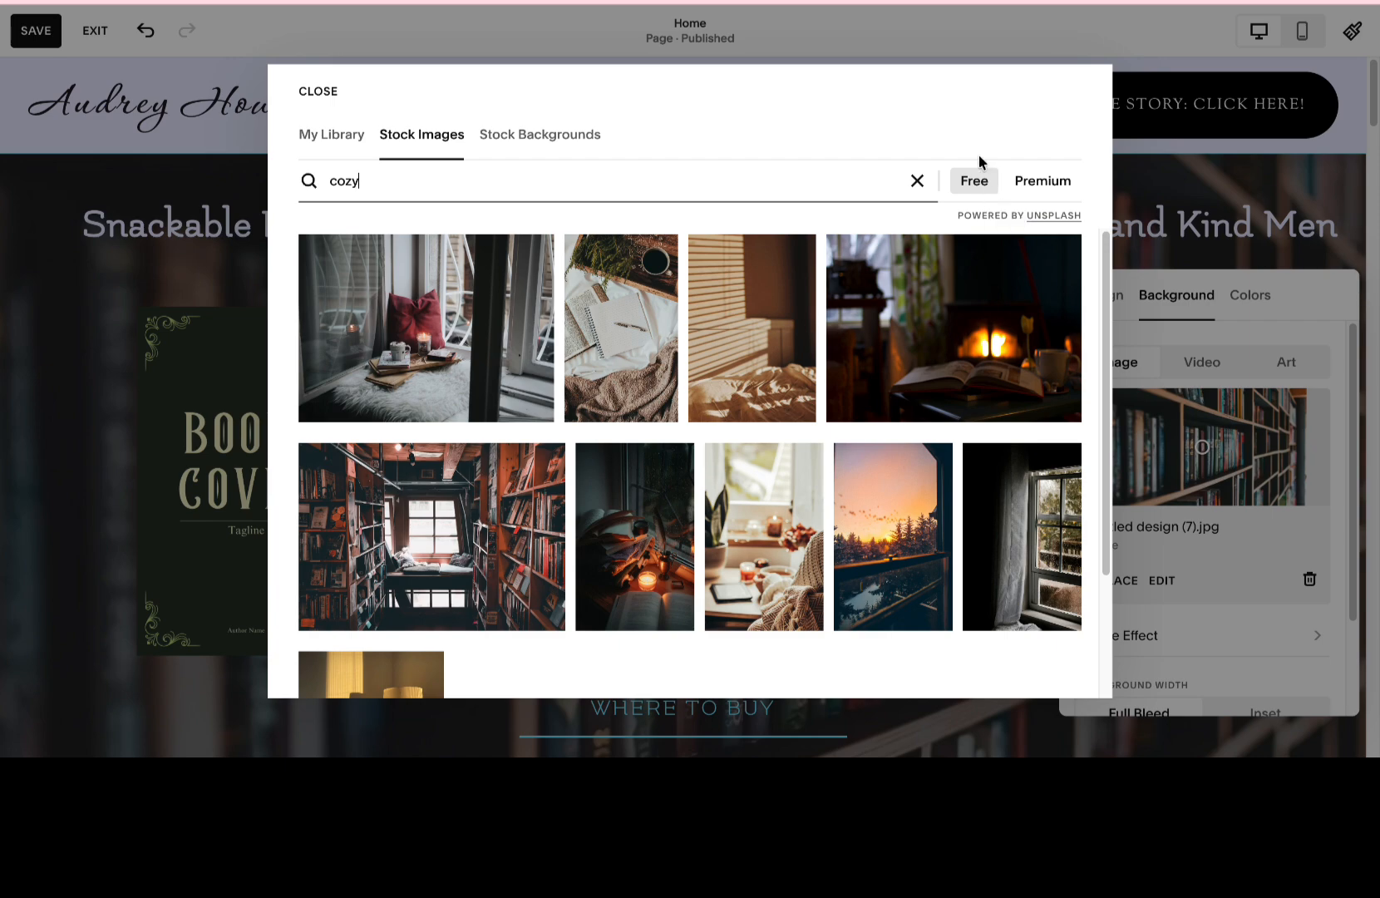
{"action": "left_click", "coordinate": [522, 330]}
{"action": "left_click", "coordinate": [890, 450]}
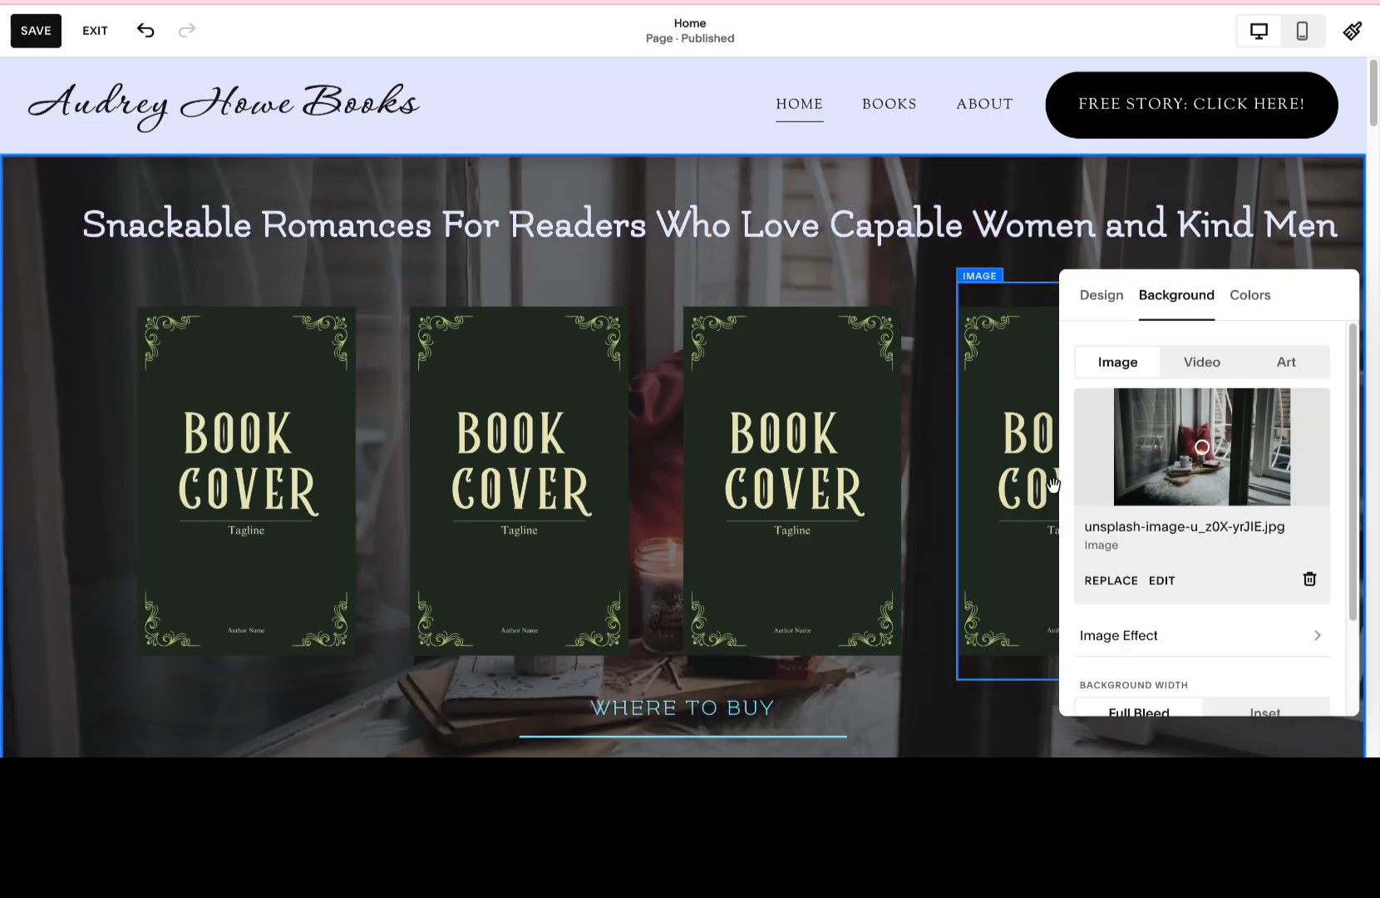
Lower the window-seat background's overlay opacity to 8% without applying an image effect.
{"action": "left_click", "coordinate": [1171, 632]}
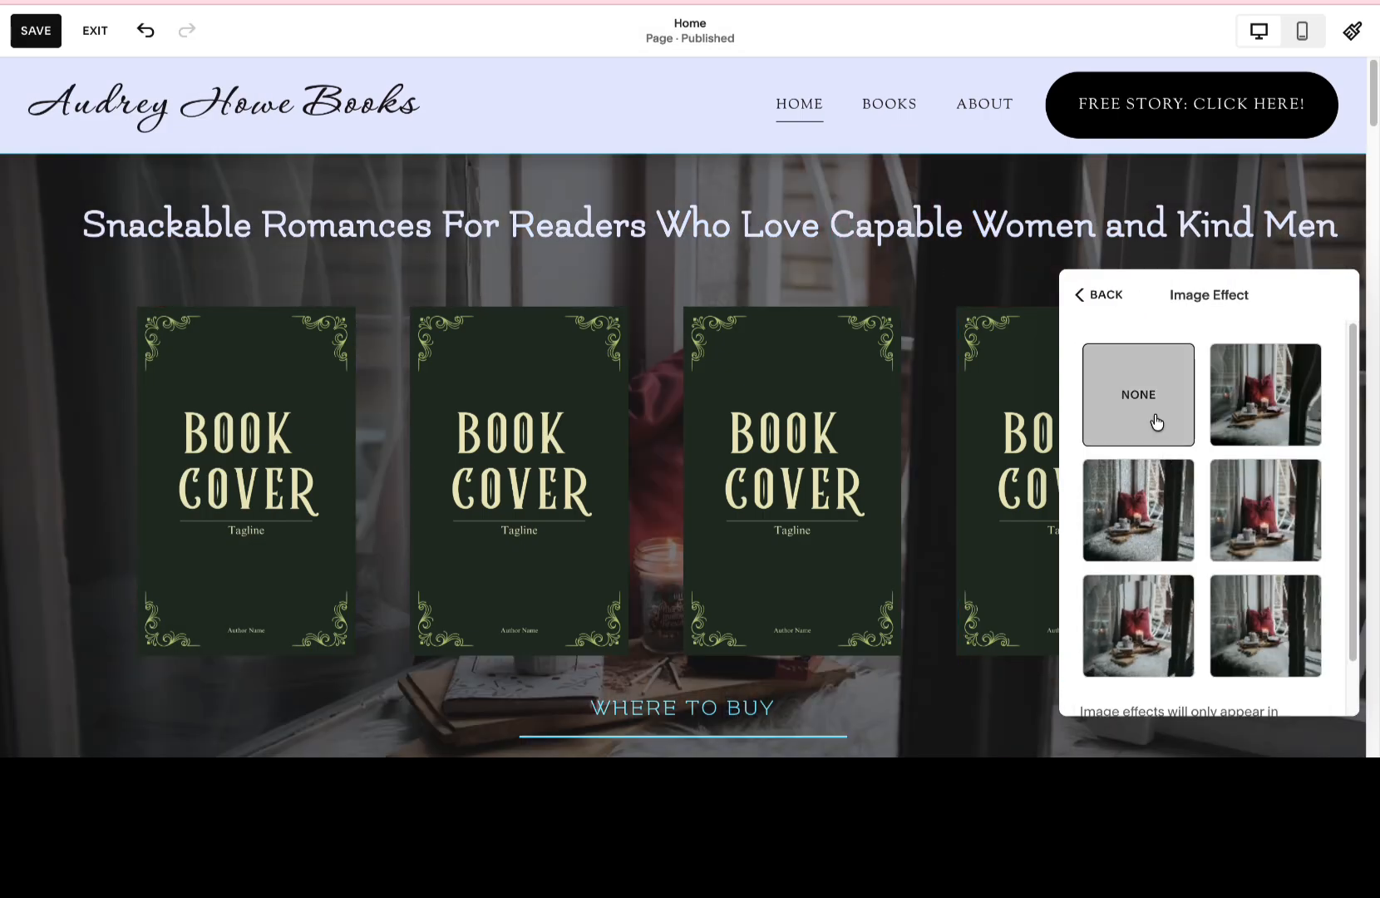
{"action": "left_click", "coordinate": [1097, 296]}
{"action": "left_click_drag", "start_coordinate": [1202, 673], "coordinate": [1102, 671]}
Look through the free stock images for "cozy" for another section background.
{"action": "left_click", "coordinate": [1112, 459]}
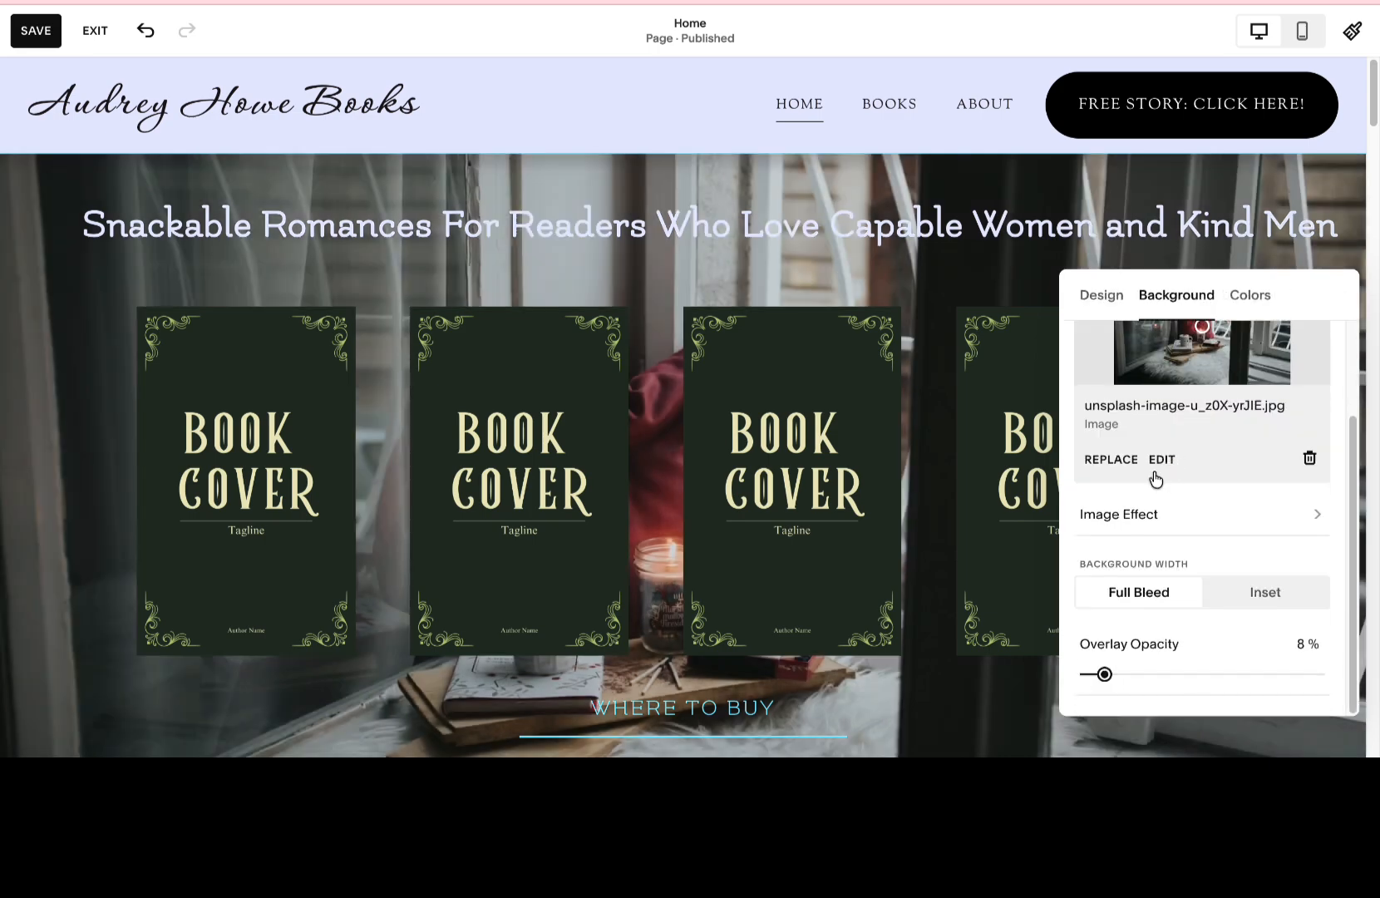
{"action": "type", "text": "cozy"}
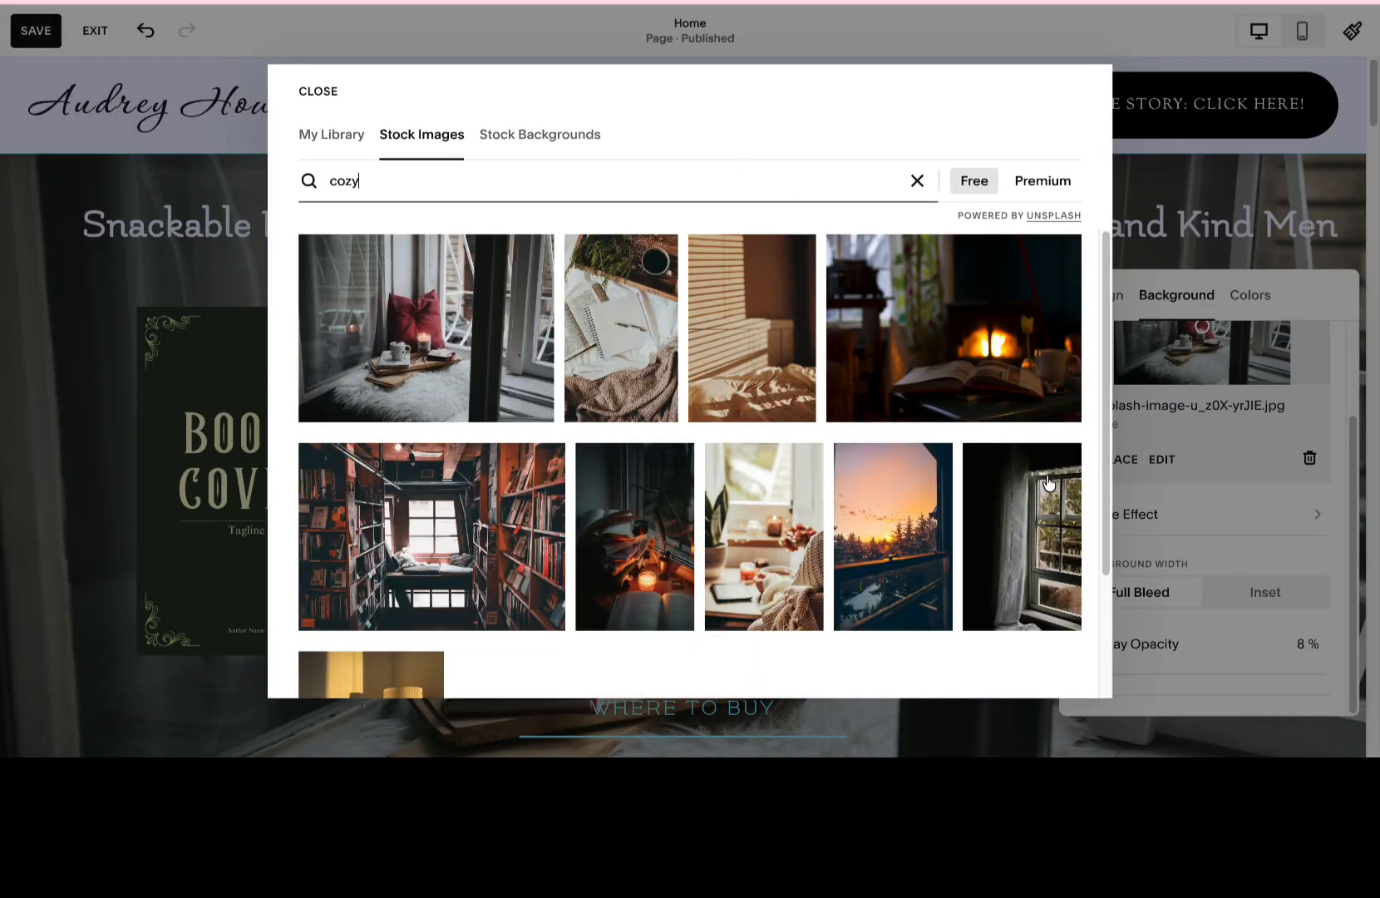
{"action": "scroll", "coordinate": [1041, 478], "scroll_direction": "down", "scroll_amount": 4}
{"action": "scroll", "coordinate": [1041, 478], "scroll_direction": "up", "scroll_amount": 2}
{"action": "scroll", "coordinate": [1040, 478], "scroll_direction": "down", "scroll_amount": 5}
{"action": "scroll", "coordinate": [1041, 478], "scroll_direction": "down", "scroll_amount": 5}
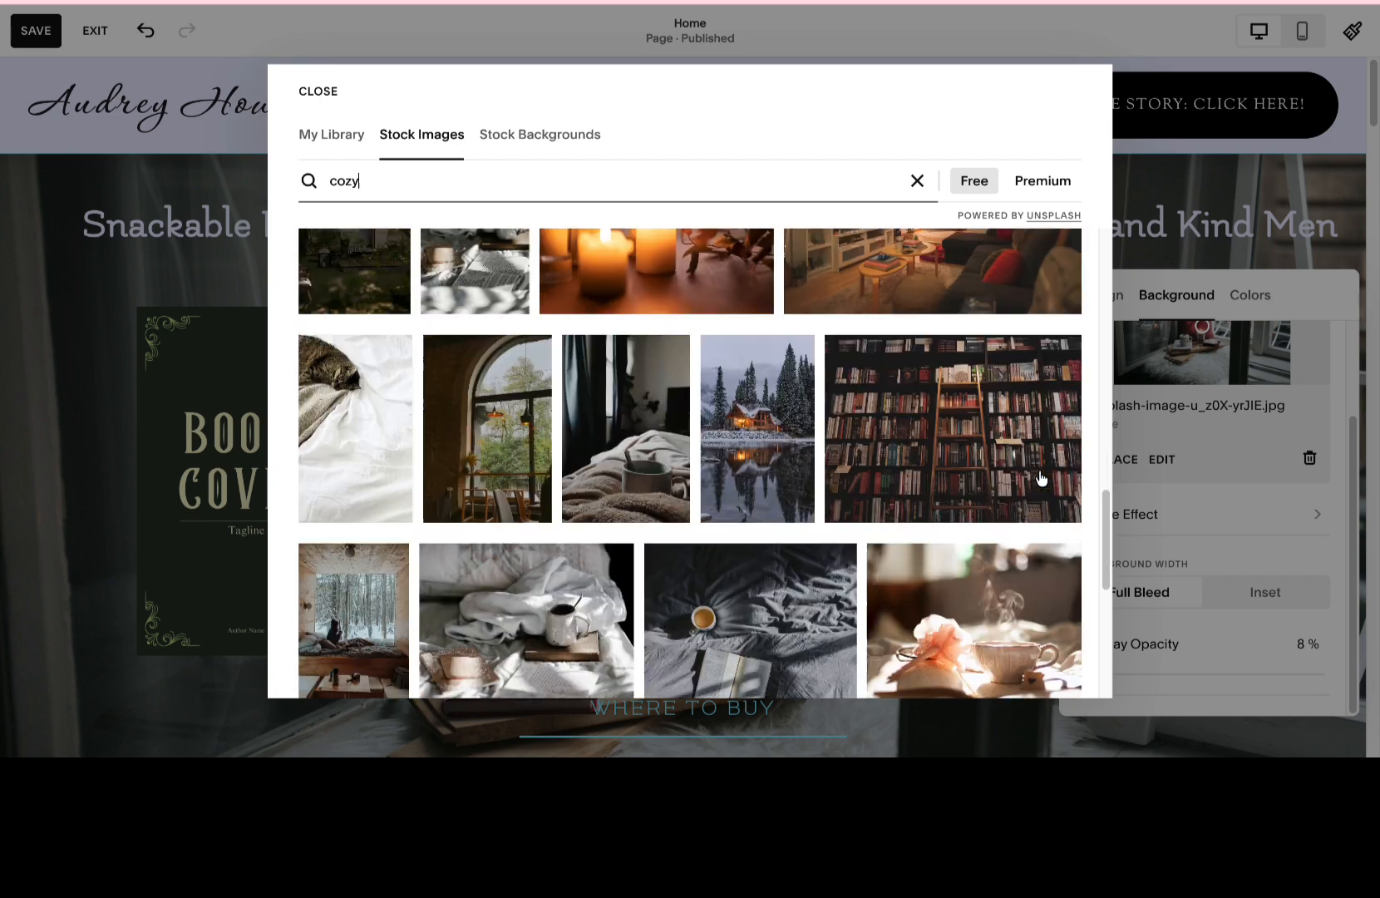
Search the stock images for "pastel" and use the pink photo with a coffee cup and white daisies as the section background.
{"action": "left_click", "coordinate": [916, 181]}
{"action": "type", "text": "pastel"}
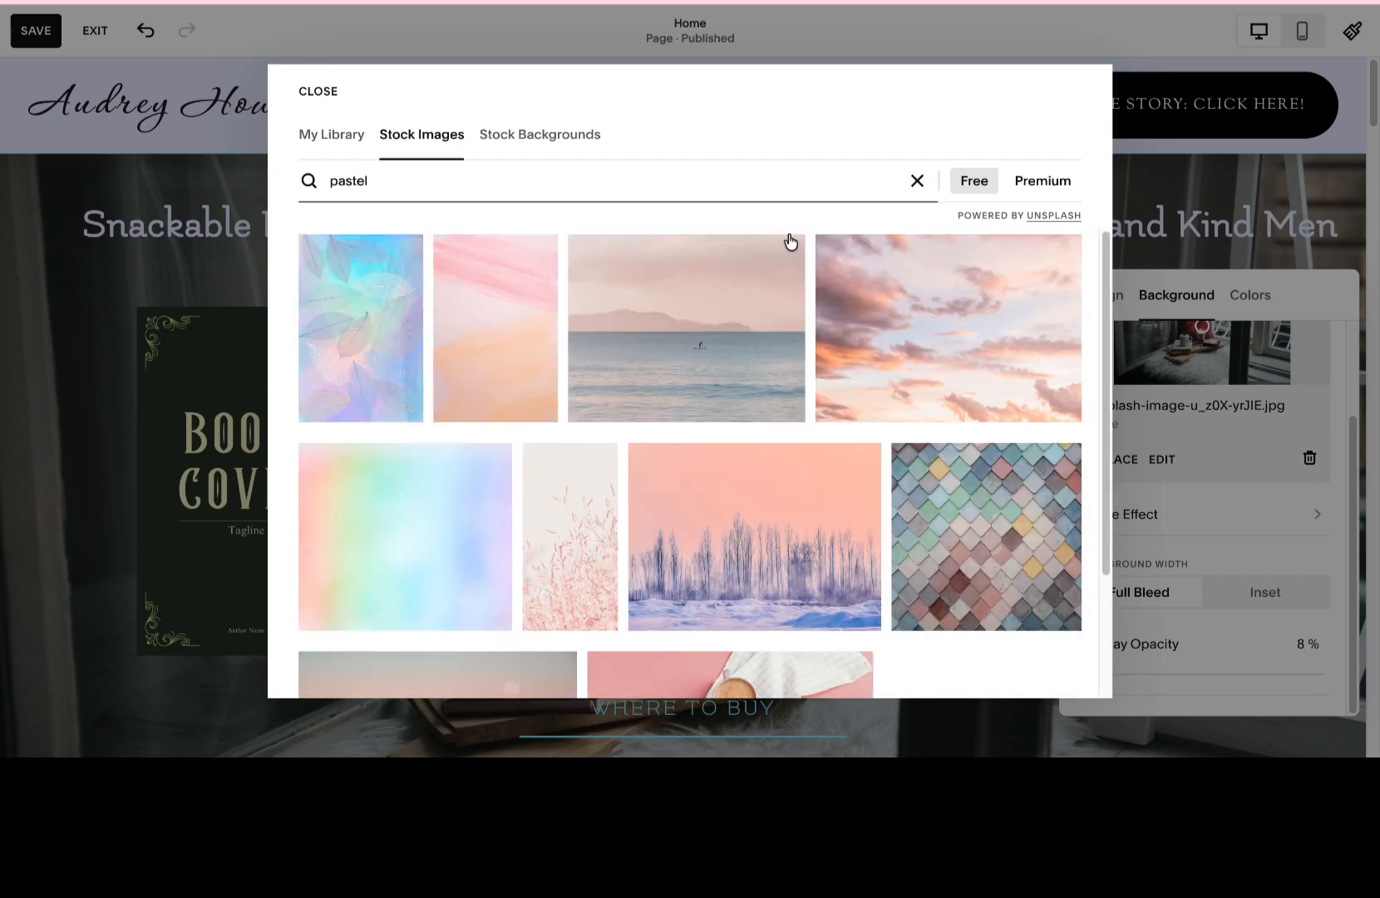
{"action": "scroll", "coordinate": [789, 250], "scroll_direction": "down", "scroll_amount": 8}
{"action": "scroll", "coordinate": [771, 258], "scroll_direction": "down", "scroll_amount": 8}
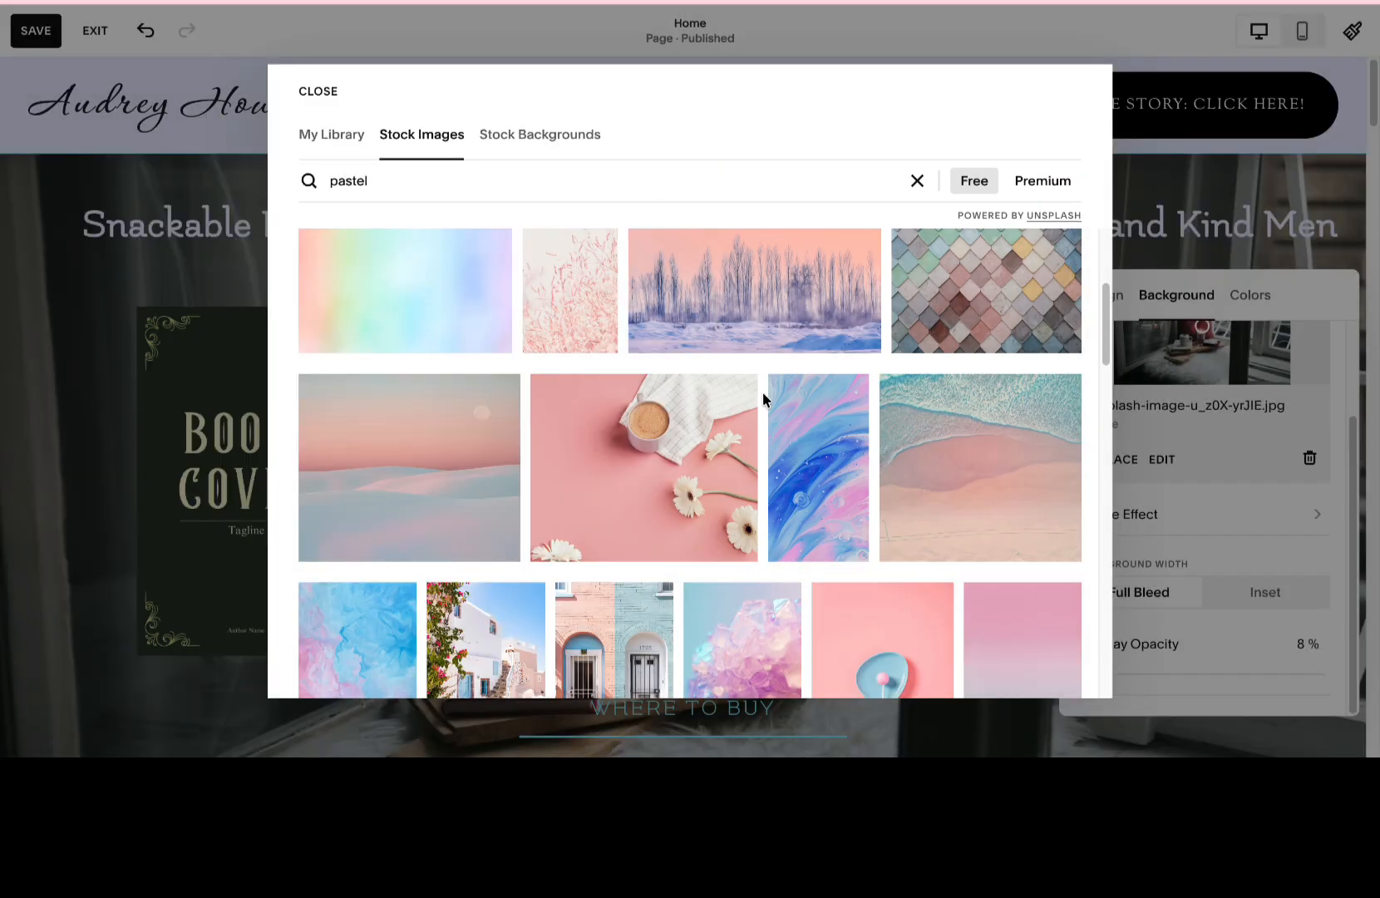
{"action": "left_click", "coordinate": [649, 378]}
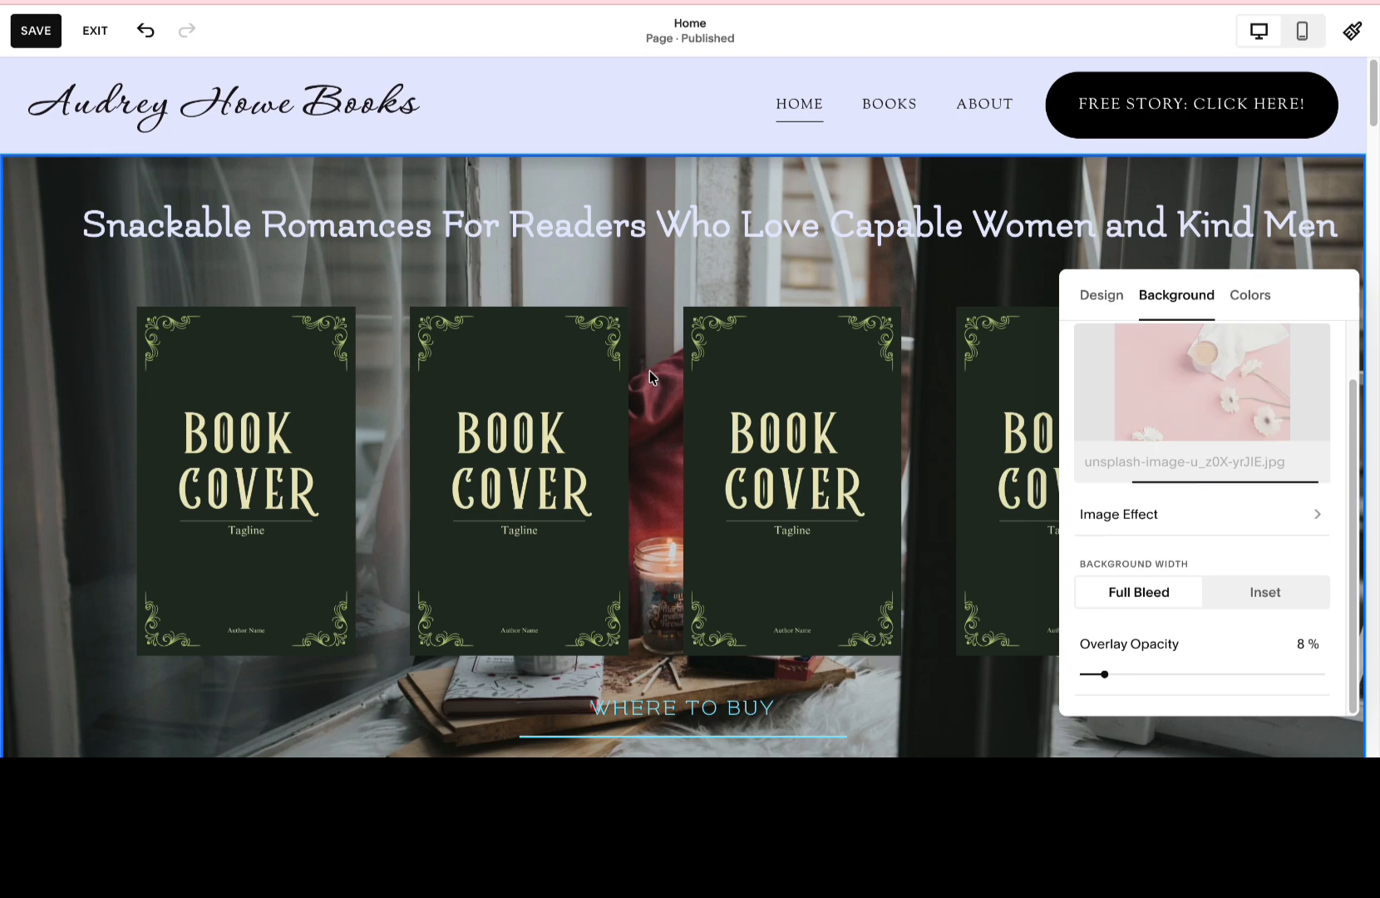
{"action": "scroll", "coordinate": [649, 377], "scroll_direction": "down", "scroll_amount": 8}
{"action": "scroll", "coordinate": [649, 370], "scroll_direction": "up", "scroll_amount": 7}
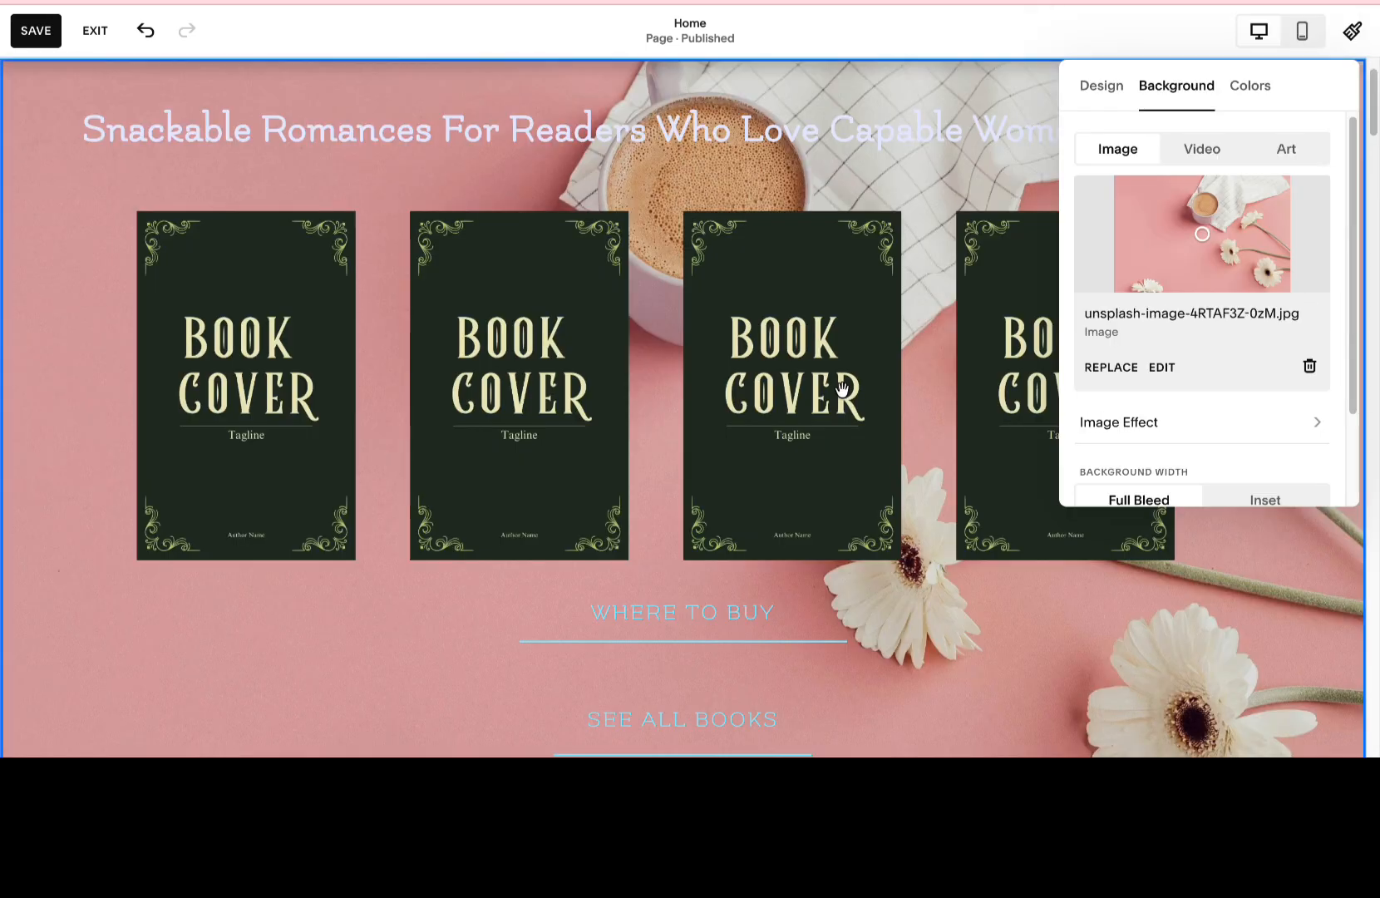
Set the overlay opacity of the pink daisy background to 31%.
{"action": "scroll", "coordinate": [1211, 420], "scroll_direction": "down", "scroll_amount": 4}
{"action": "left_click_drag", "start_coordinate": [1082, 464], "coordinate": [1165, 464]}
{"action": "scroll", "coordinate": [1112, 440], "scroll_direction": "up", "scroll_amount": 2}
Replace the section background with the blurred rainbow gradient from the "pastel" stock images.
{"action": "left_click", "coordinate": [1111, 344]}
{"action": "scroll", "coordinate": [943, 279], "scroll_direction": "down", "scroll_amount": 5}
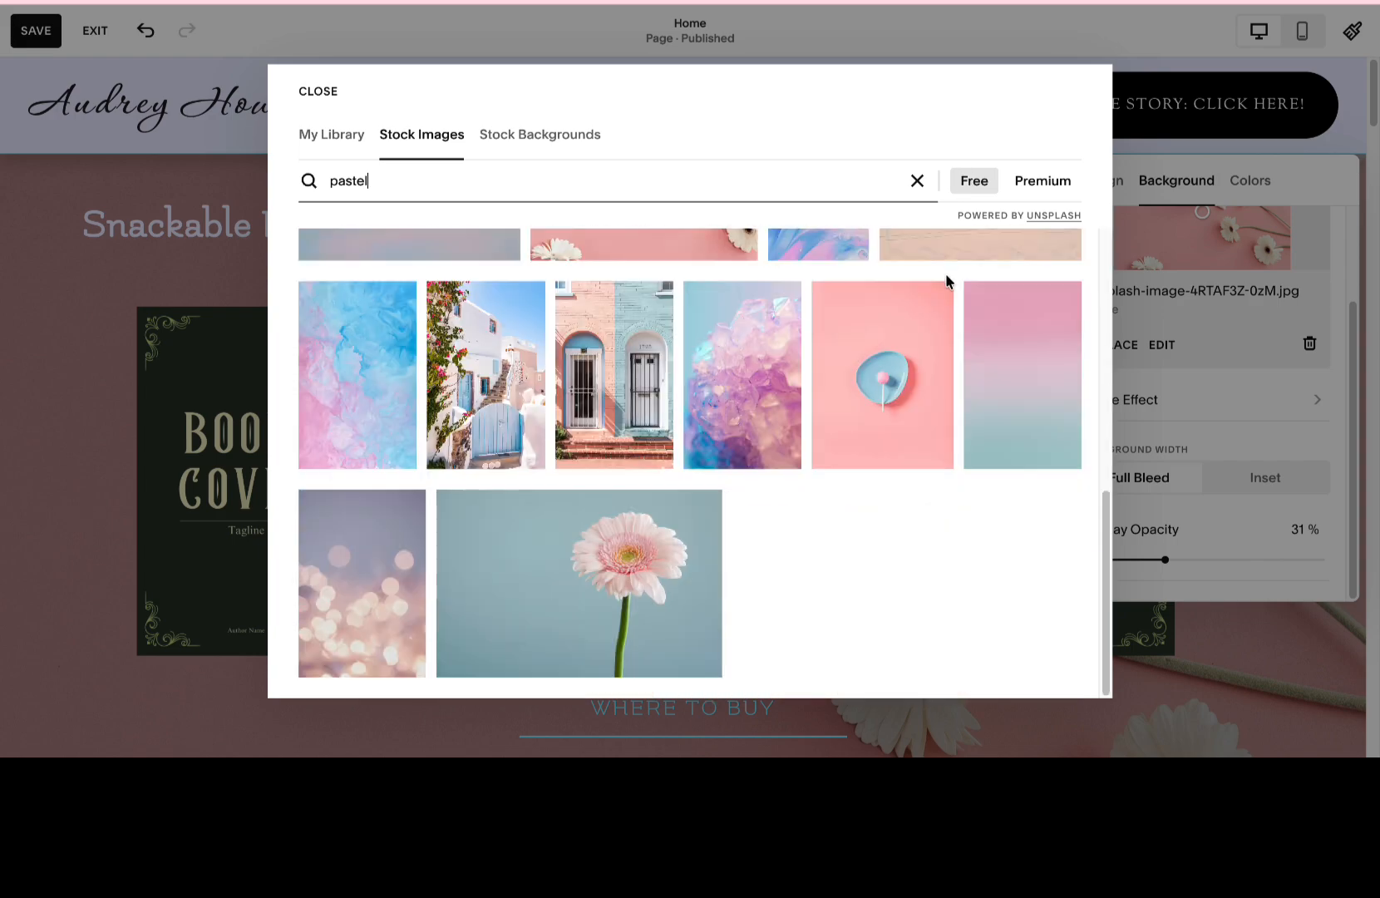
{"action": "scroll", "coordinate": [942, 282], "scroll_direction": "up", "scroll_amount": 5}
{"action": "left_click", "coordinate": [940, 286]}
{"action": "key", "text": "Right"}
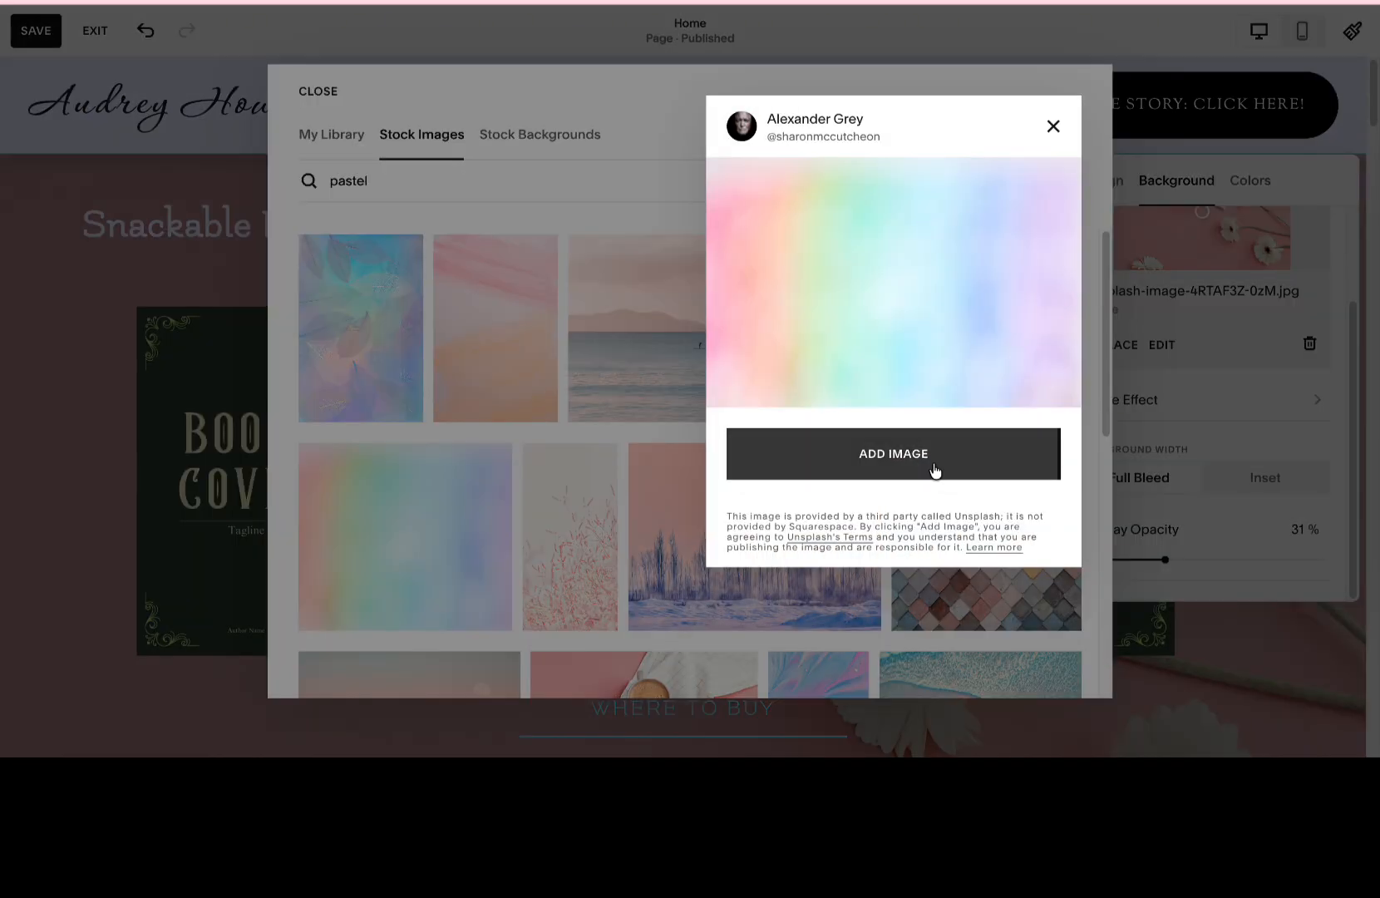
{"action": "left_click", "coordinate": [936, 474]}
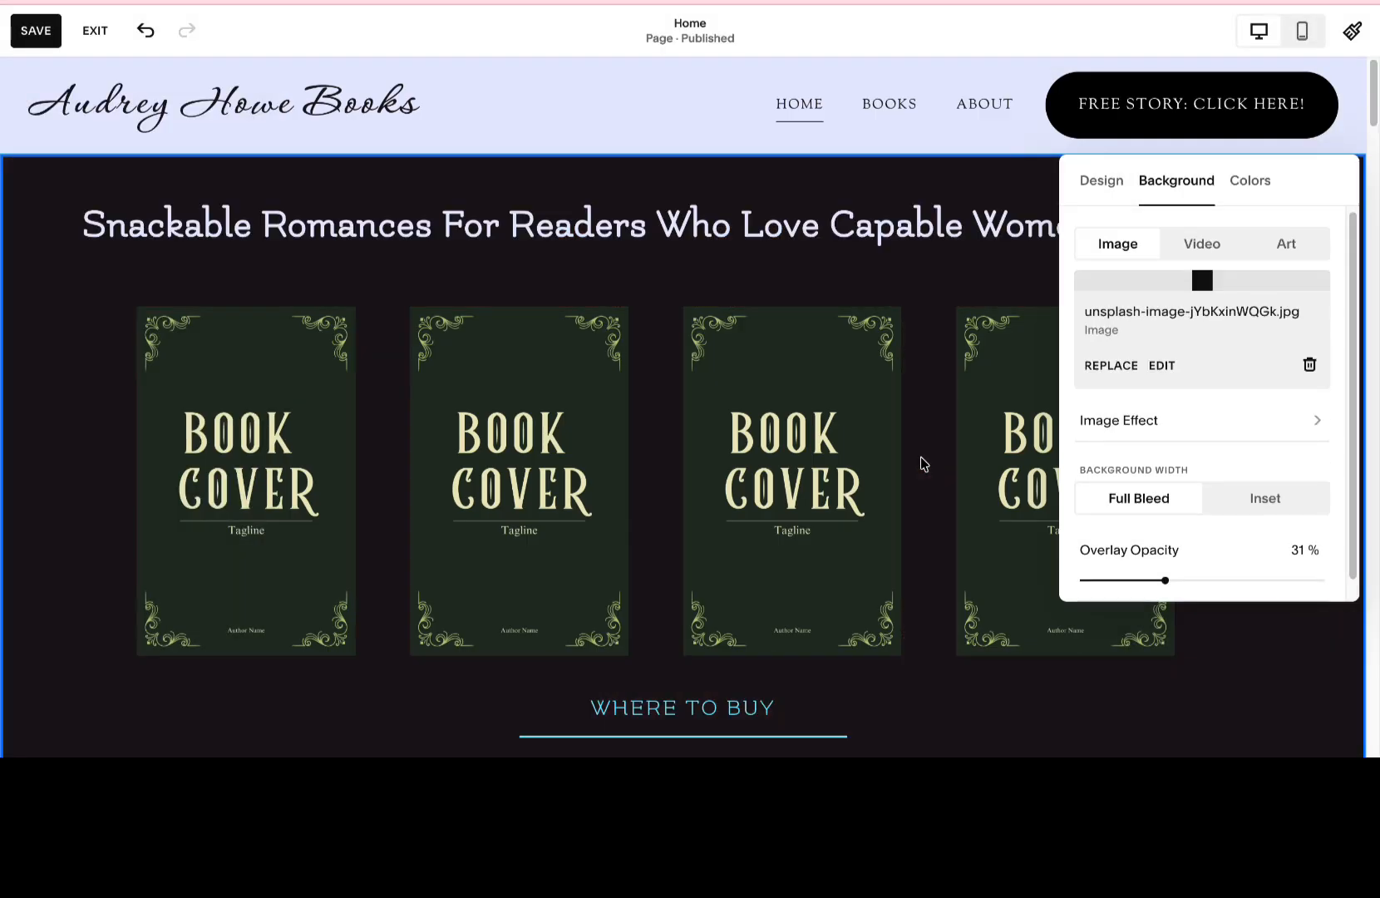
{"action": "scroll", "coordinate": [920, 455], "scroll_direction": "down", "scroll_amount": 4}
{"action": "scroll", "coordinate": [918, 454], "scroll_direction": "up", "scroll_amount": 4}
Replace the section background with the second Cotton Candy design from the gradient stock backgrounds.
{"action": "left_click", "coordinate": [1176, 307]}
{"action": "left_click", "coordinate": [1221, 634]}
{"action": "left_click", "coordinate": [958, 185]}
{"action": "left_click", "coordinate": [1031, 181]}
{"action": "scroll", "coordinate": [951, 301], "scroll_direction": "down", "scroll_amount": 10}
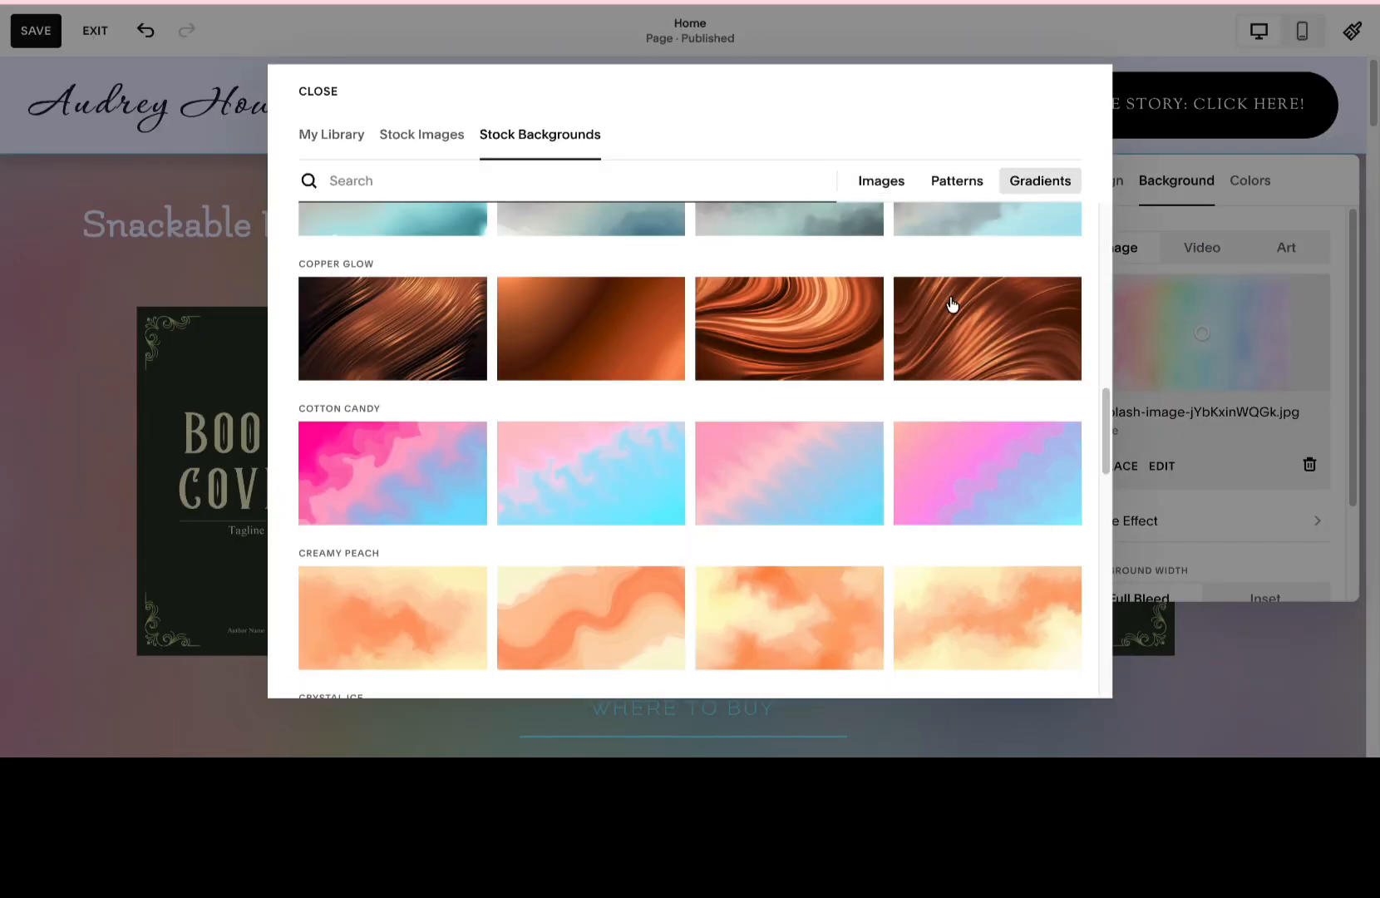
{"action": "left_click", "coordinate": [629, 269]}
{"action": "left_click", "coordinate": [625, 453]}
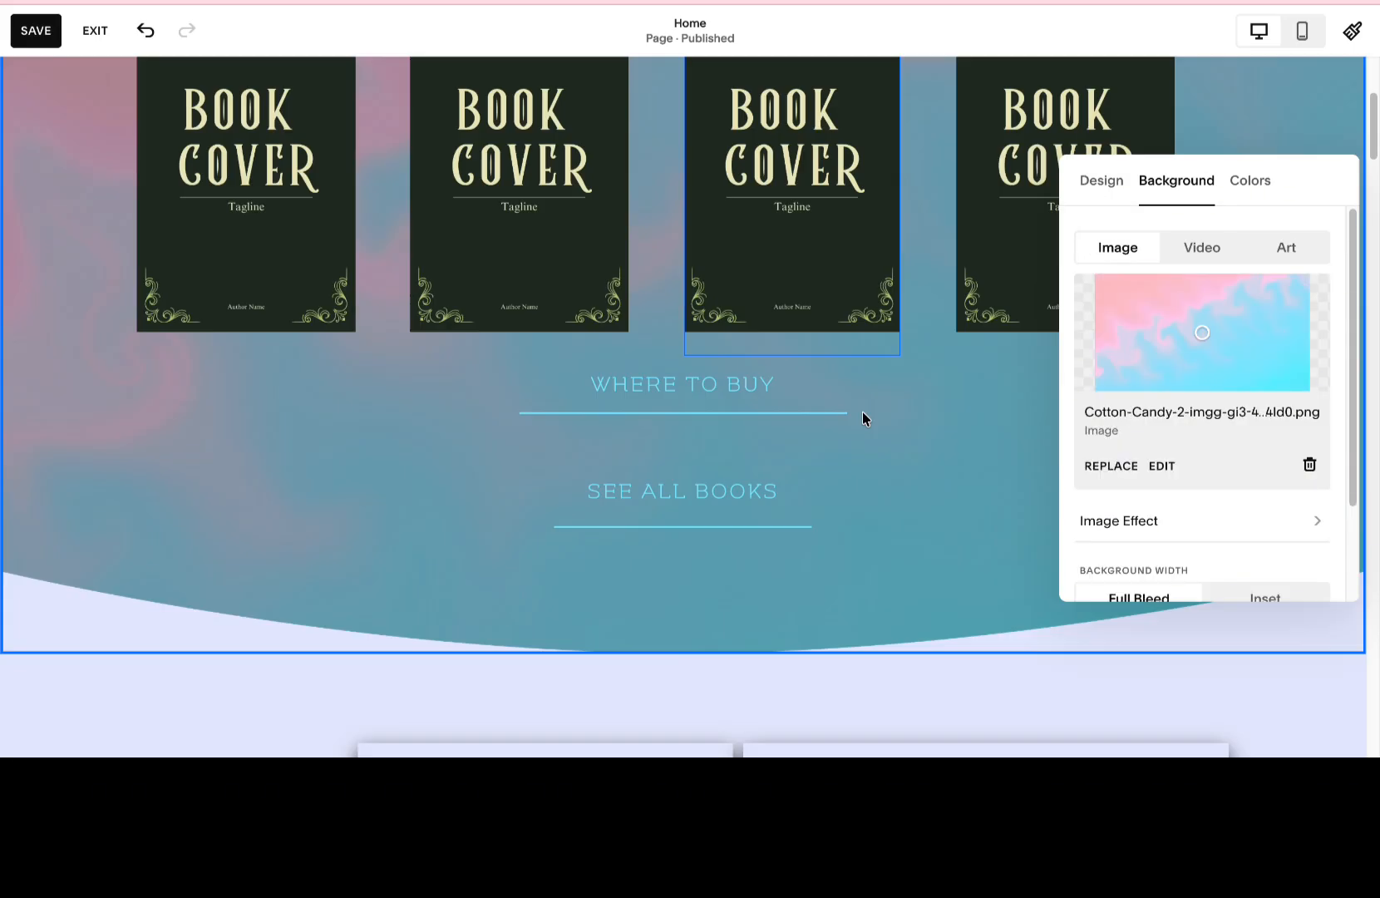
Set the overlay opacity of the Cotton Candy background to 16%.
{"action": "scroll", "coordinate": [1195, 459], "scroll_direction": "down", "scroll_amount": 2}
{"action": "left_click_drag", "start_coordinate": [1157, 557], "coordinate": [1126, 557]}
{"action": "scroll", "coordinate": [871, 428], "scroll_direction": "down", "scroll_amount": 4}
{"action": "scroll", "coordinate": [871, 427], "scroll_direction": "up", "scroll_amount": 4}
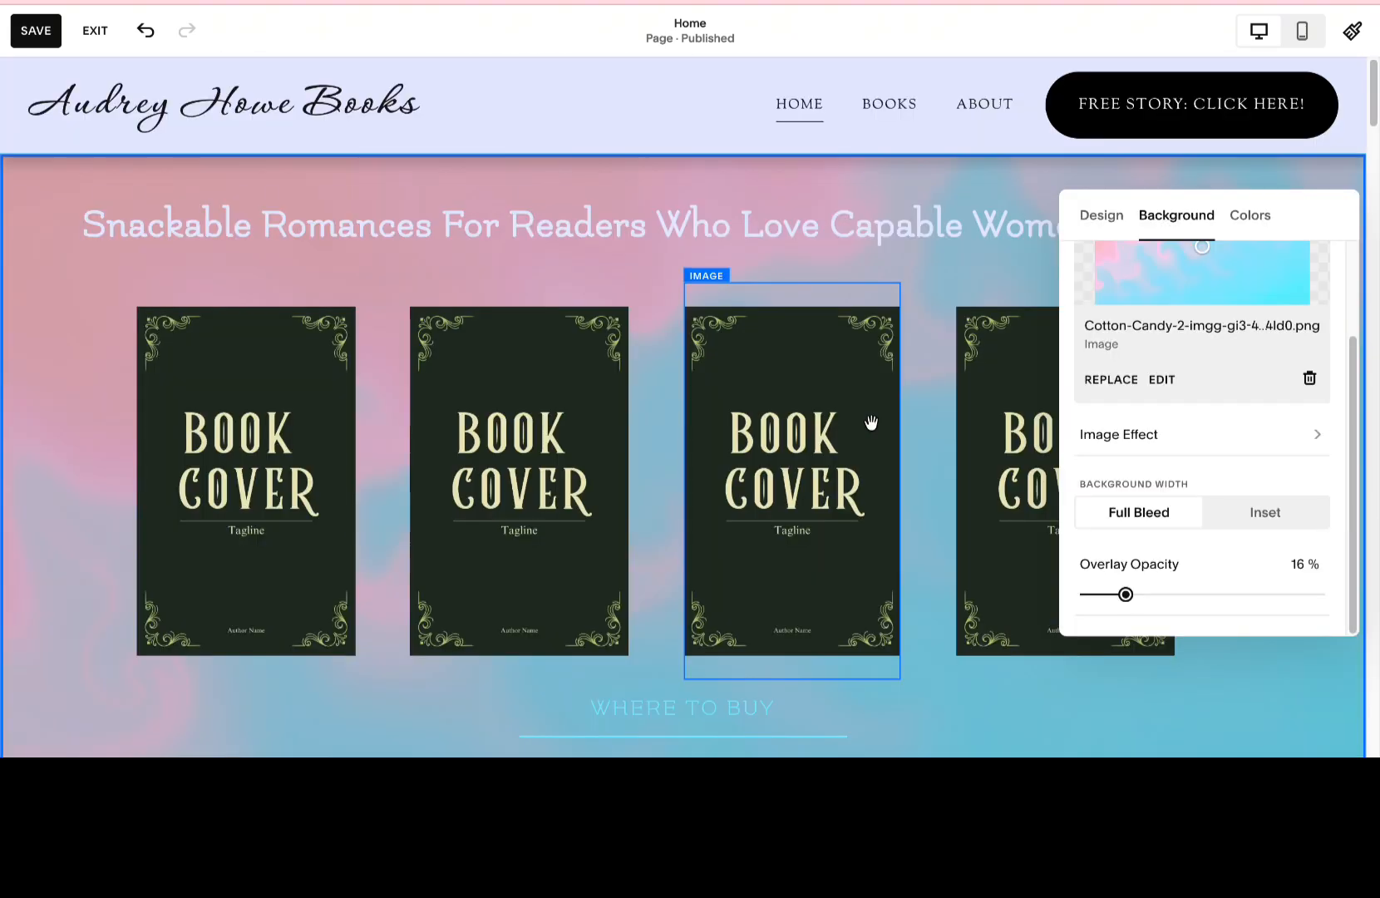
Replace the first book cover image by uploading 3.jpg from the Holiday Bundle Cover Design folder in Downloads.
{"action": "left_click", "coordinate": [404, 209]}
{"action": "left_click", "coordinate": [320, 358]}
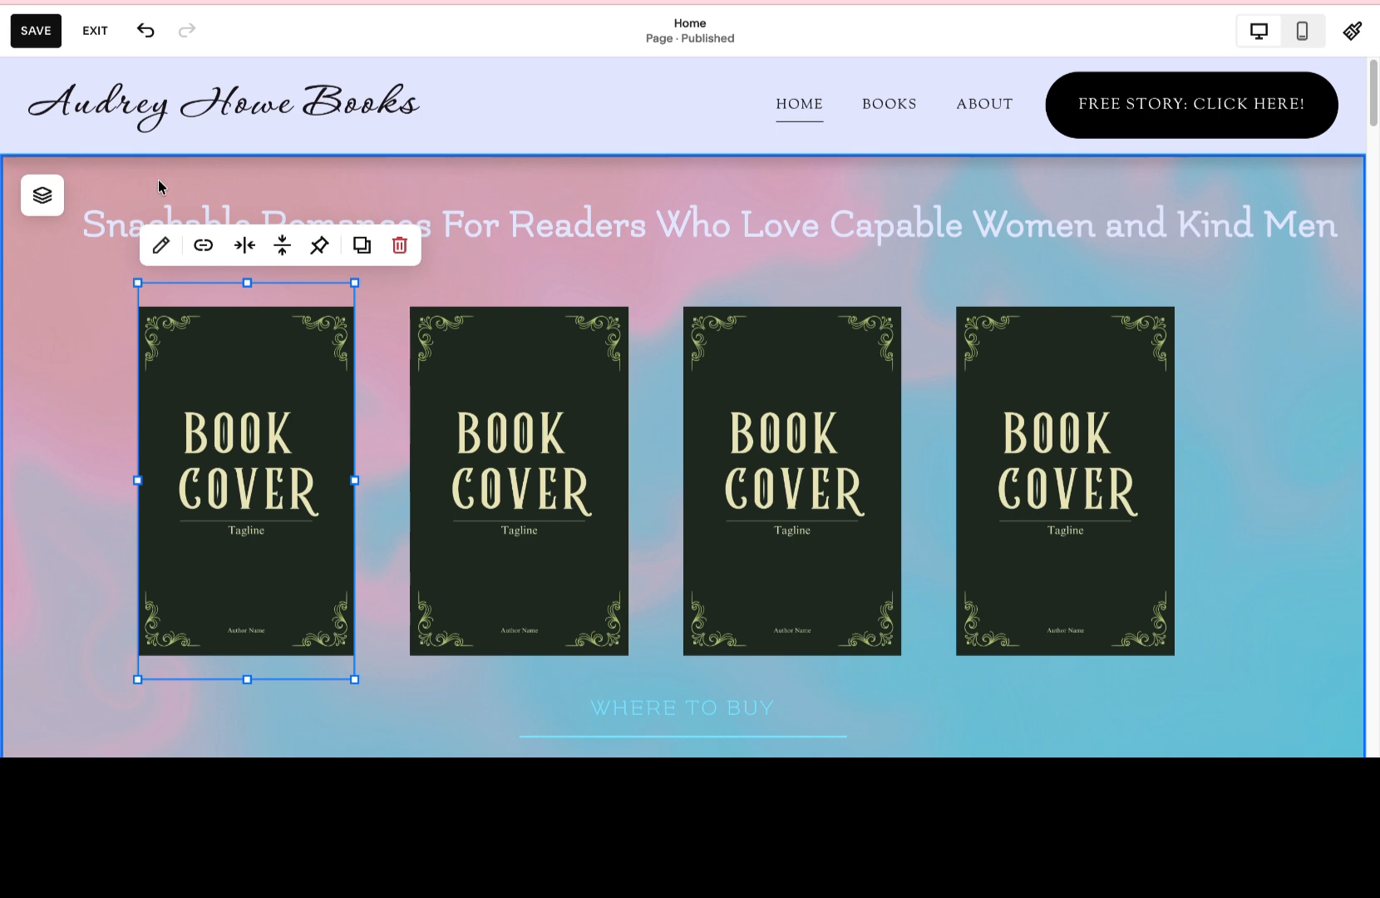
{"action": "left_click", "coordinate": [160, 244]}
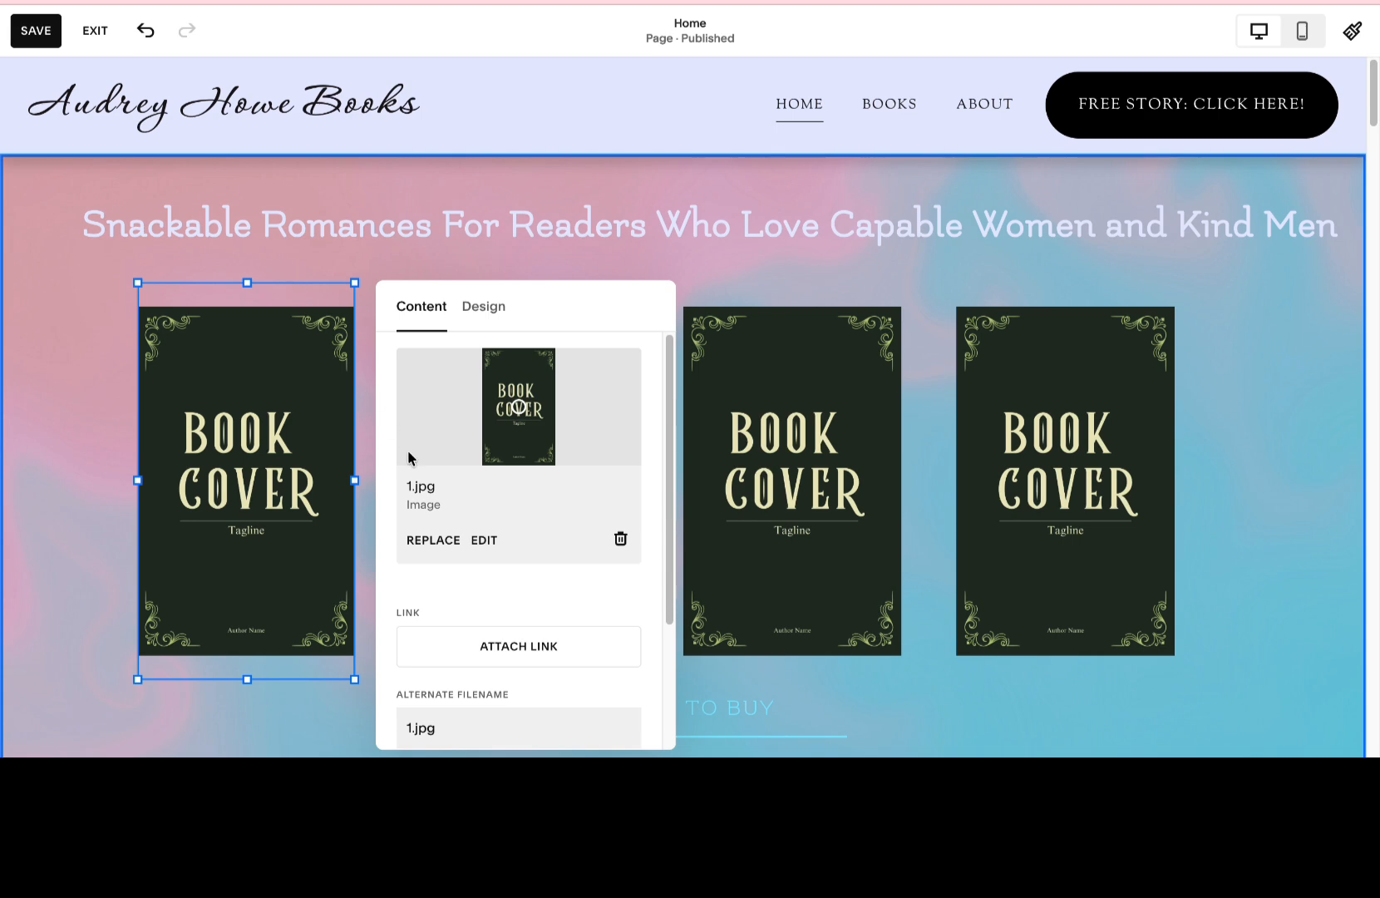
{"action": "left_click", "coordinate": [439, 541]}
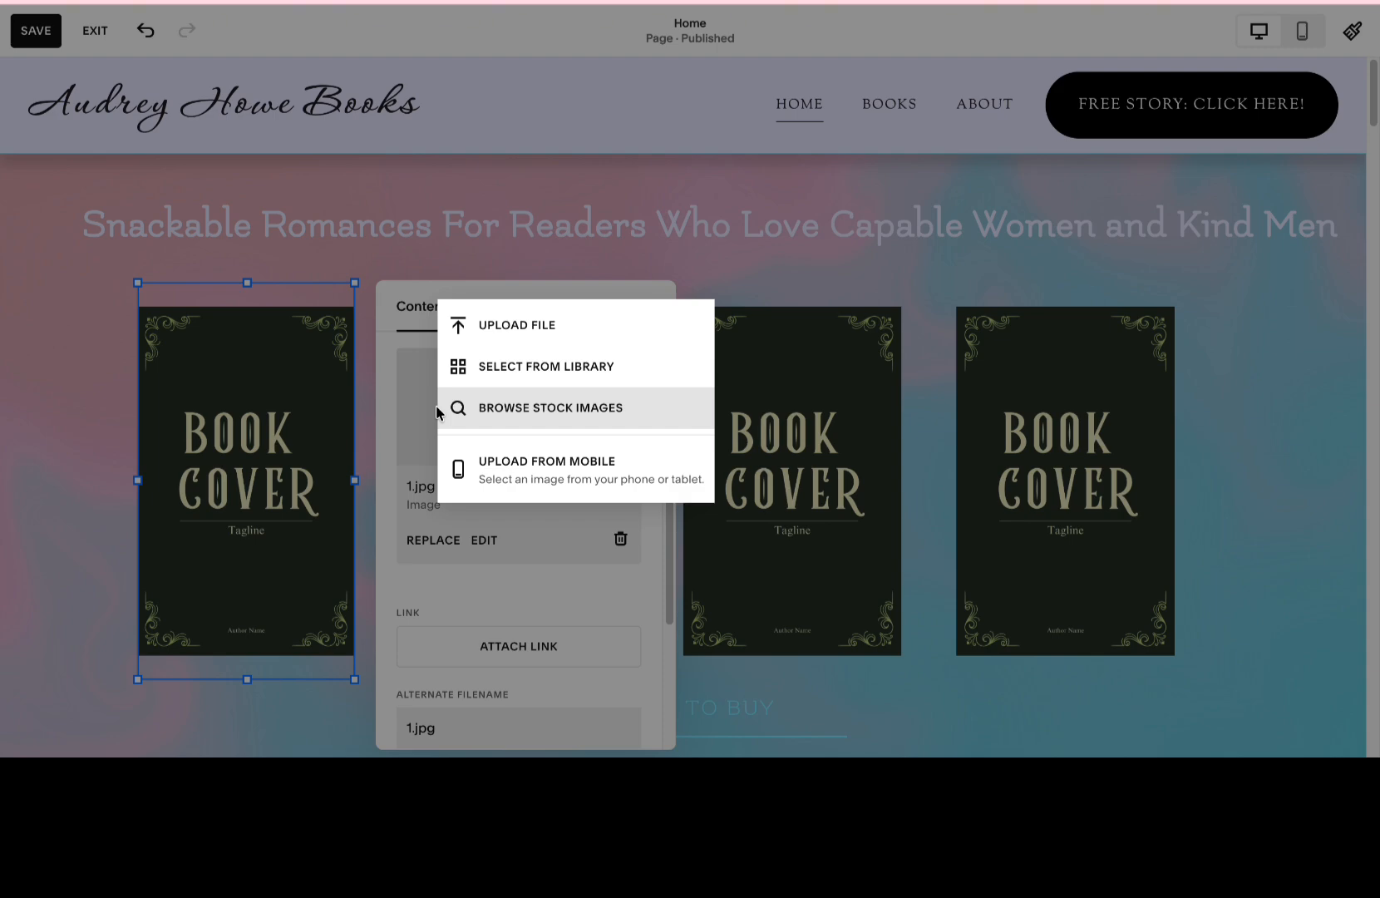
{"action": "left_click", "coordinate": [501, 324]}
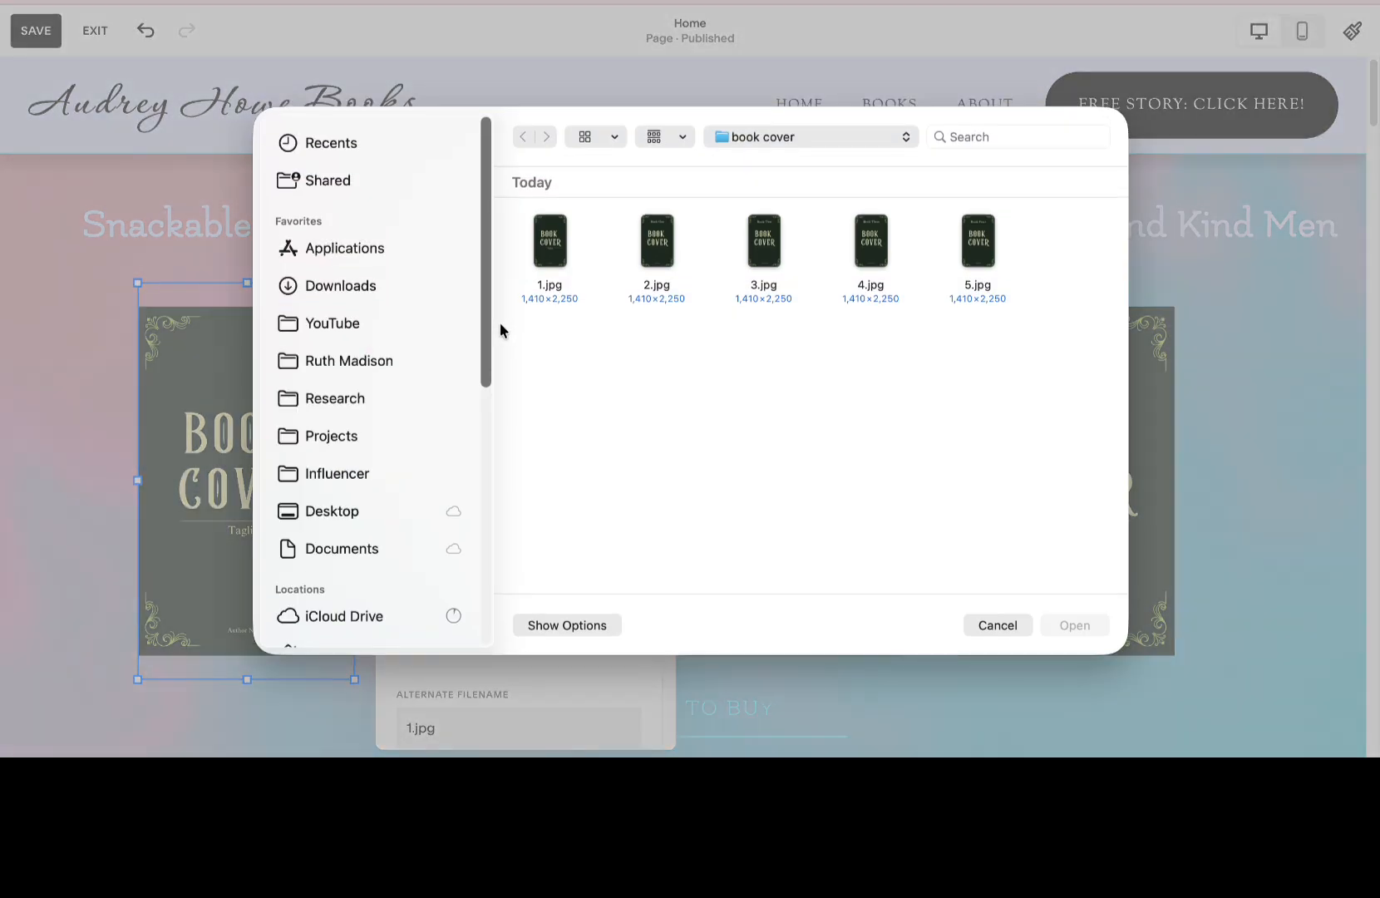
{"action": "left_click", "coordinate": [313, 282]}
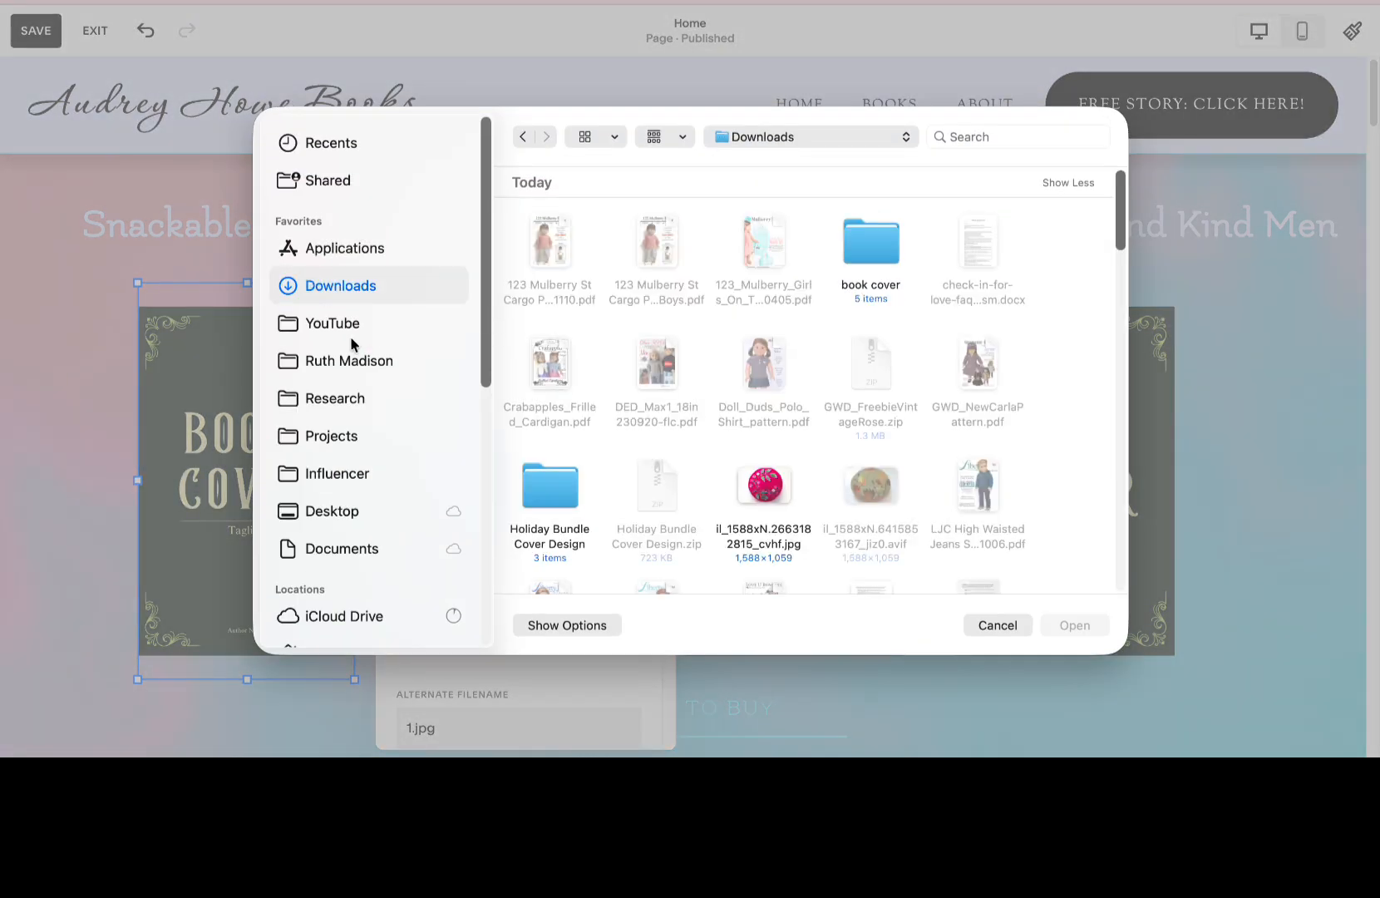
{"action": "double_click", "coordinate": [524, 486]}
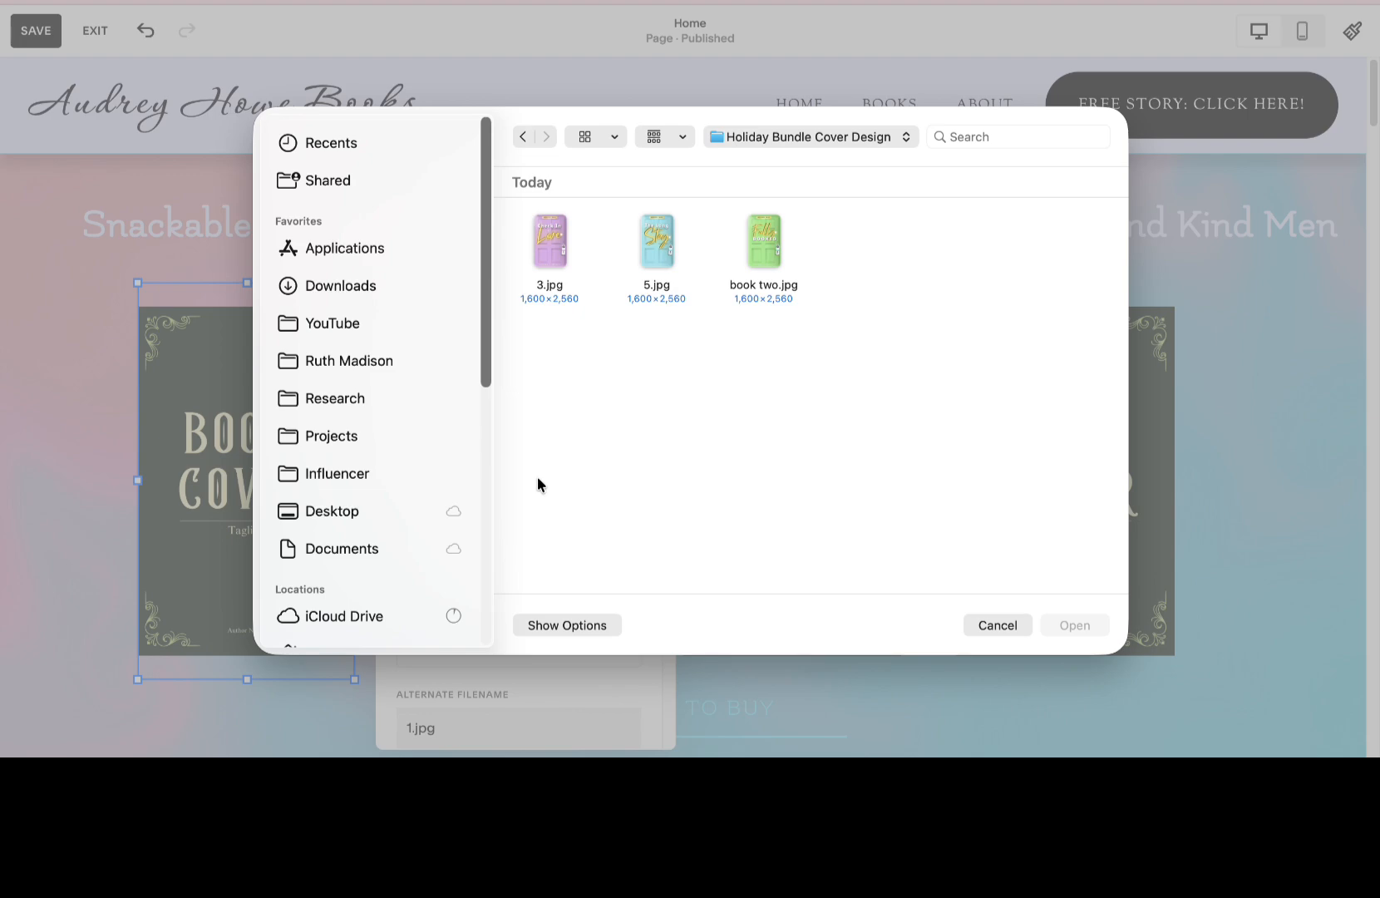
{"action": "double_click", "coordinate": [549, 241]}
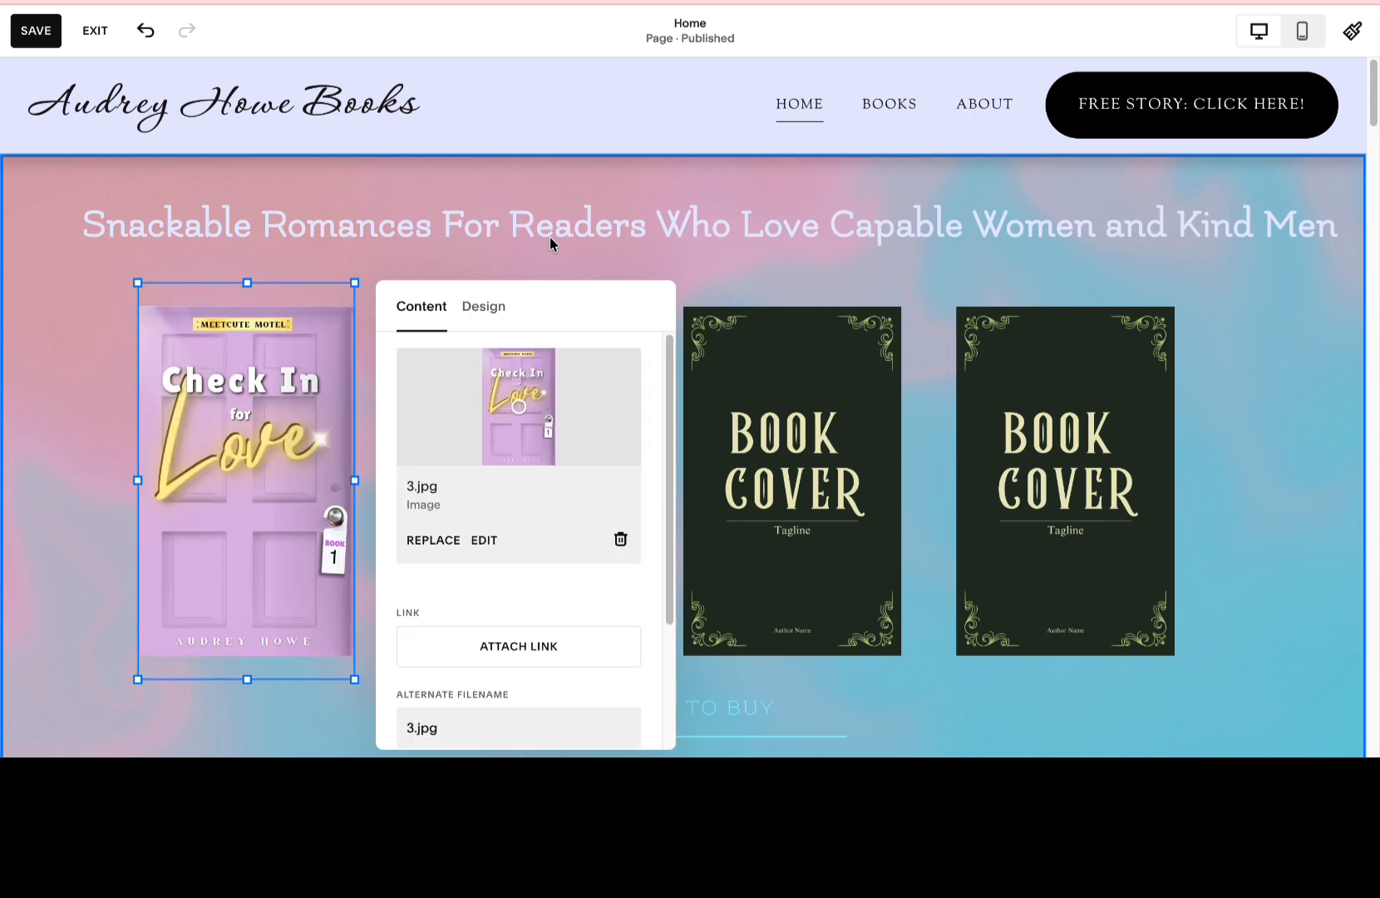
{"action": "left_click", "coordinate": [550, 241]}
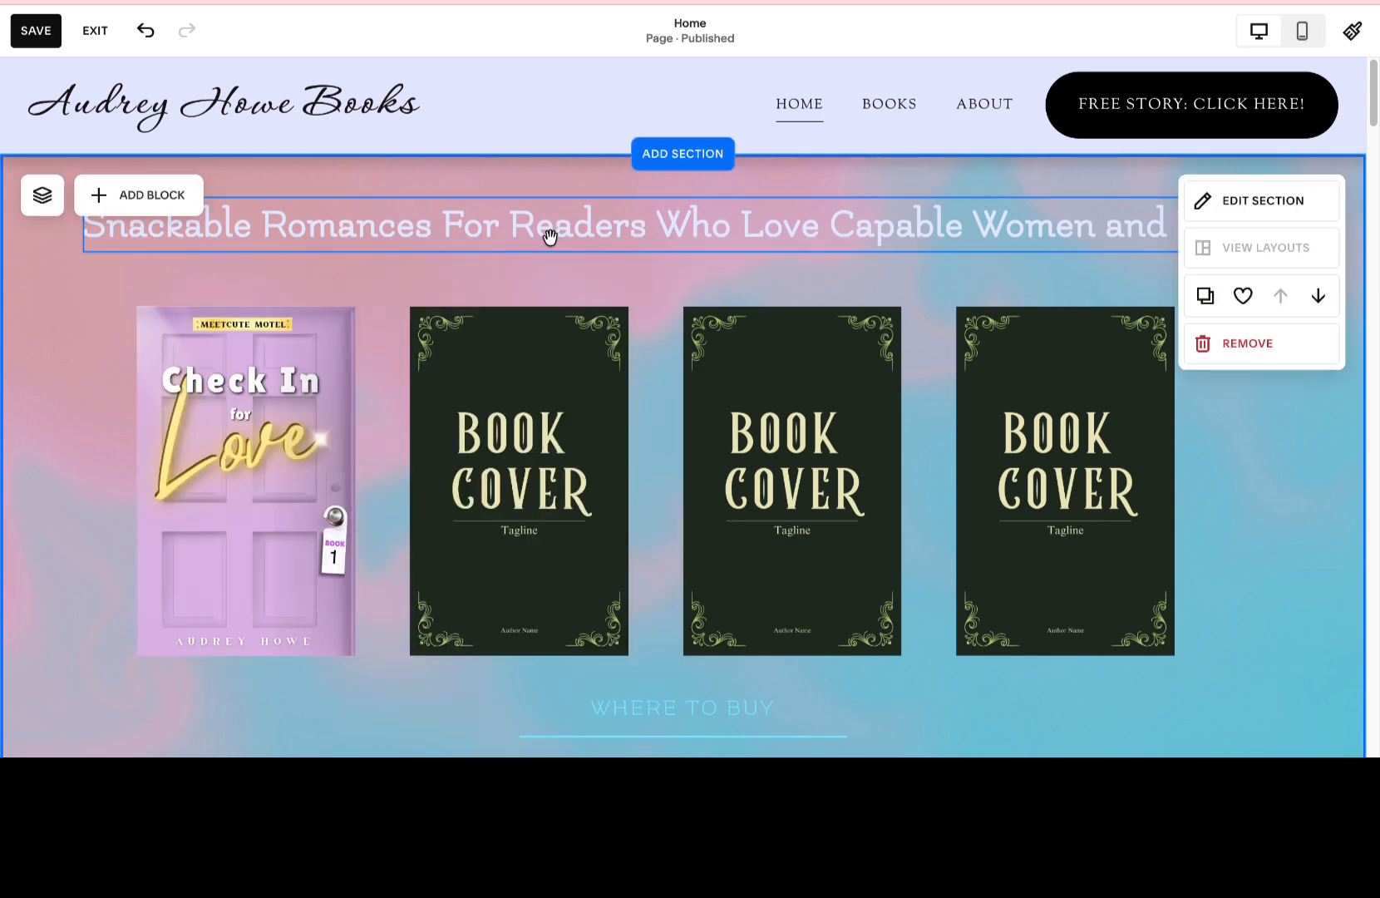
{"action": "double_click", "coordinate": [550, 238]}
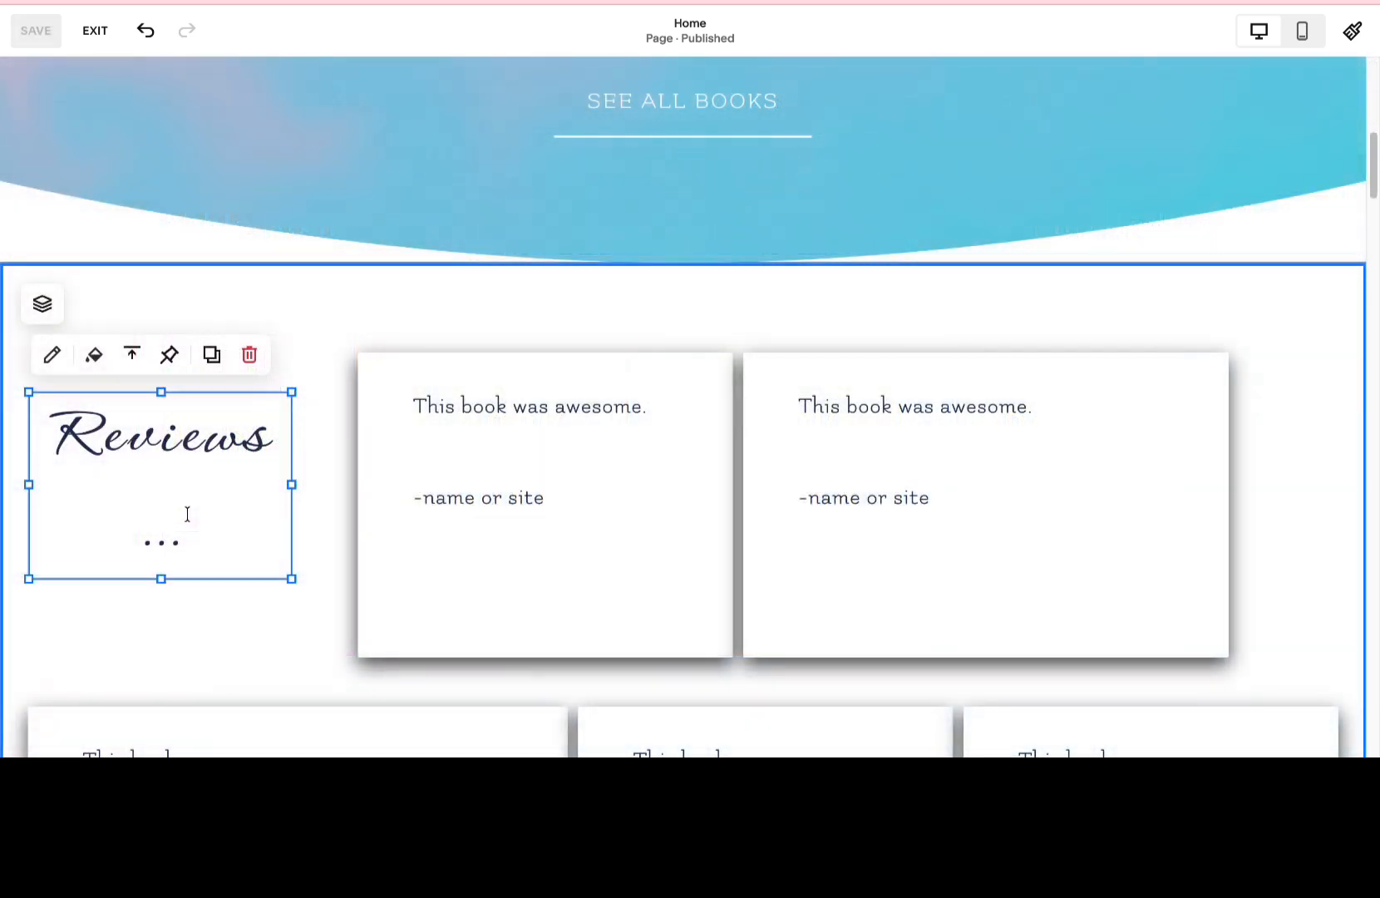
Change the "Reviews ..." heading to "Fav Quotes" and remove its trailing dots.
{"action": "left_click", "coordinate": [181, 452]}
{"action": "double_click", "coordinate": [180, 451]}
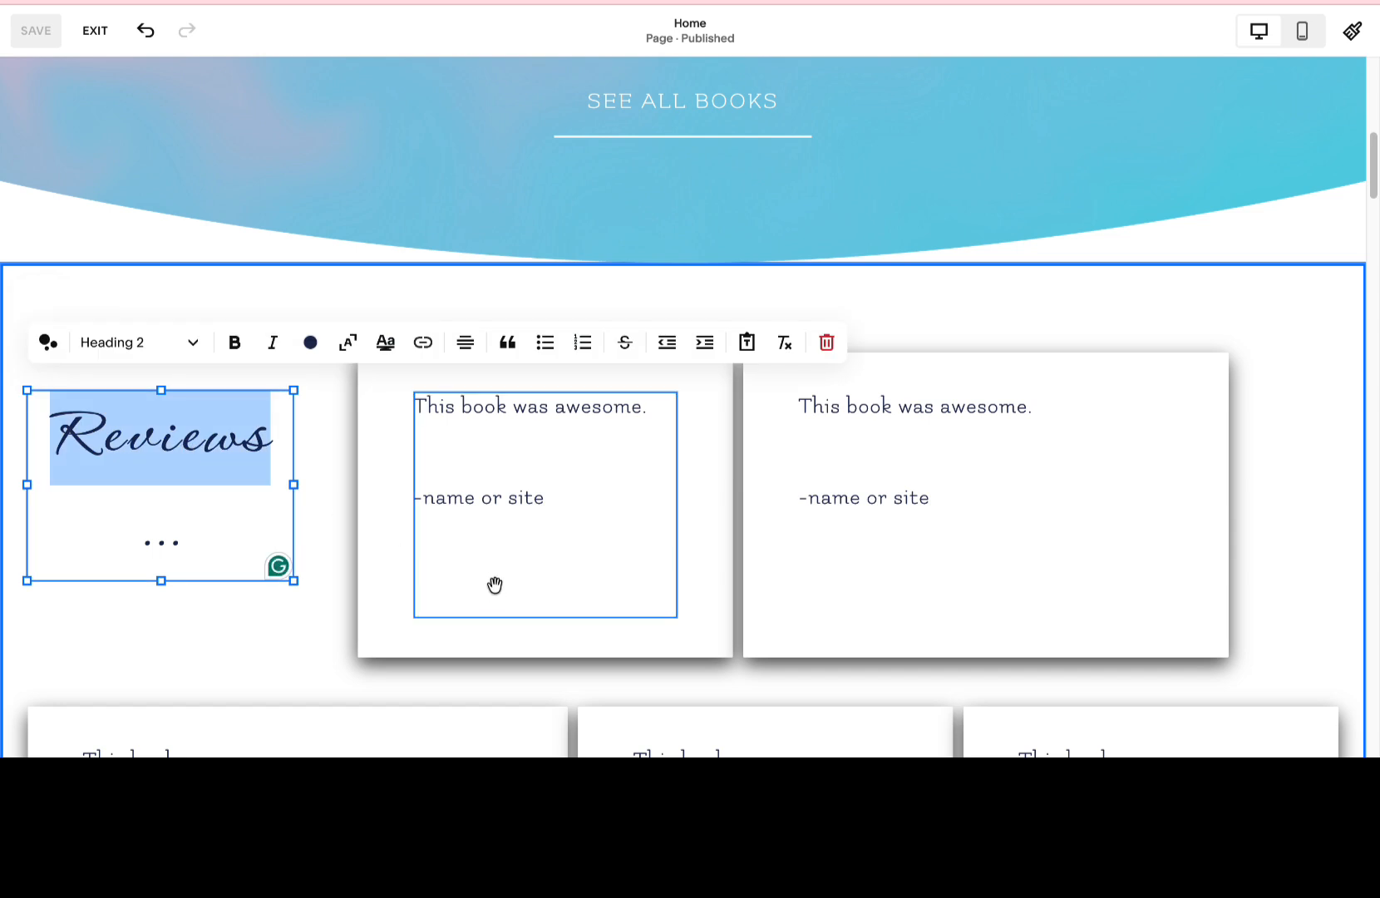
{"action": "type", "text": "Fab"}
{"action": "key", "text": "BackSpace"}
{"action": "type", "text": "v Quotes"}
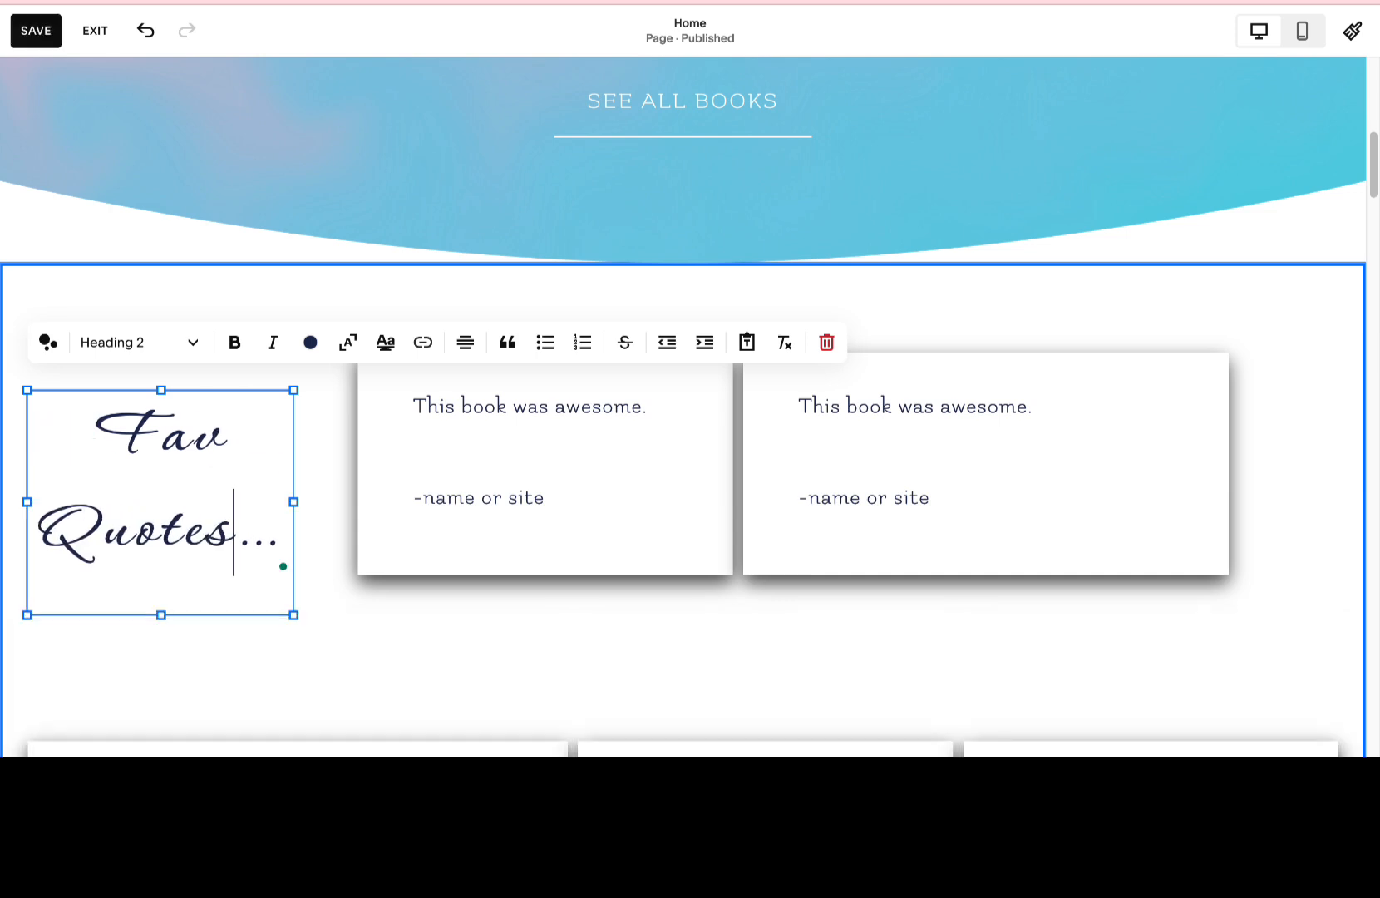
{"action": "double_click", "coordinate": [244, 542]}
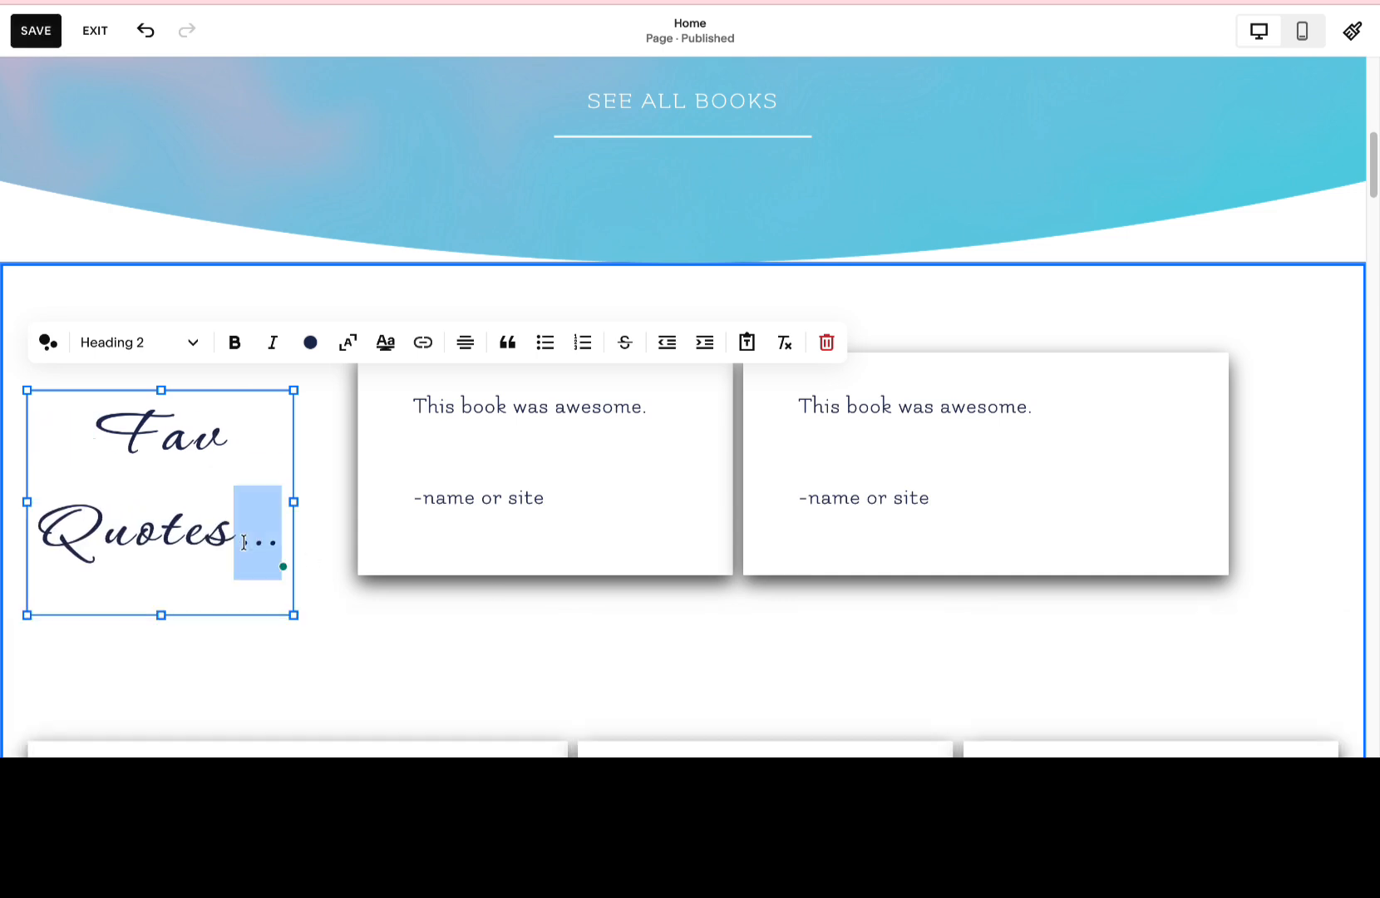
{"action": "key", "text": "BackSpace"}
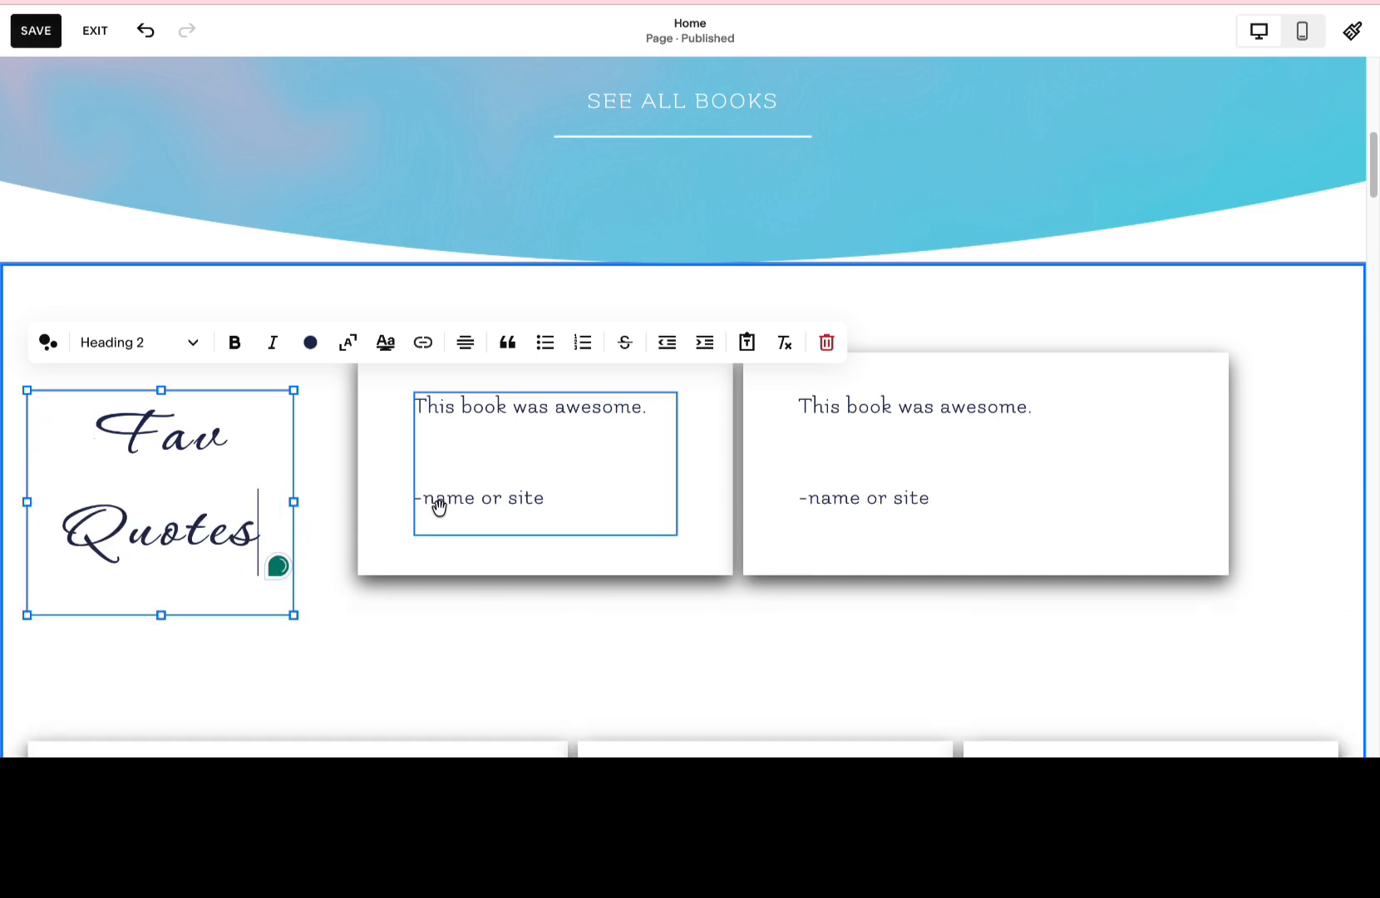
Delete the middle review card in the lower row, removing both its box shape and its text block.
{"action": "scroll", "coordinate": [454, 530], "scroll_direction": "down", "scroll_amount": 5}
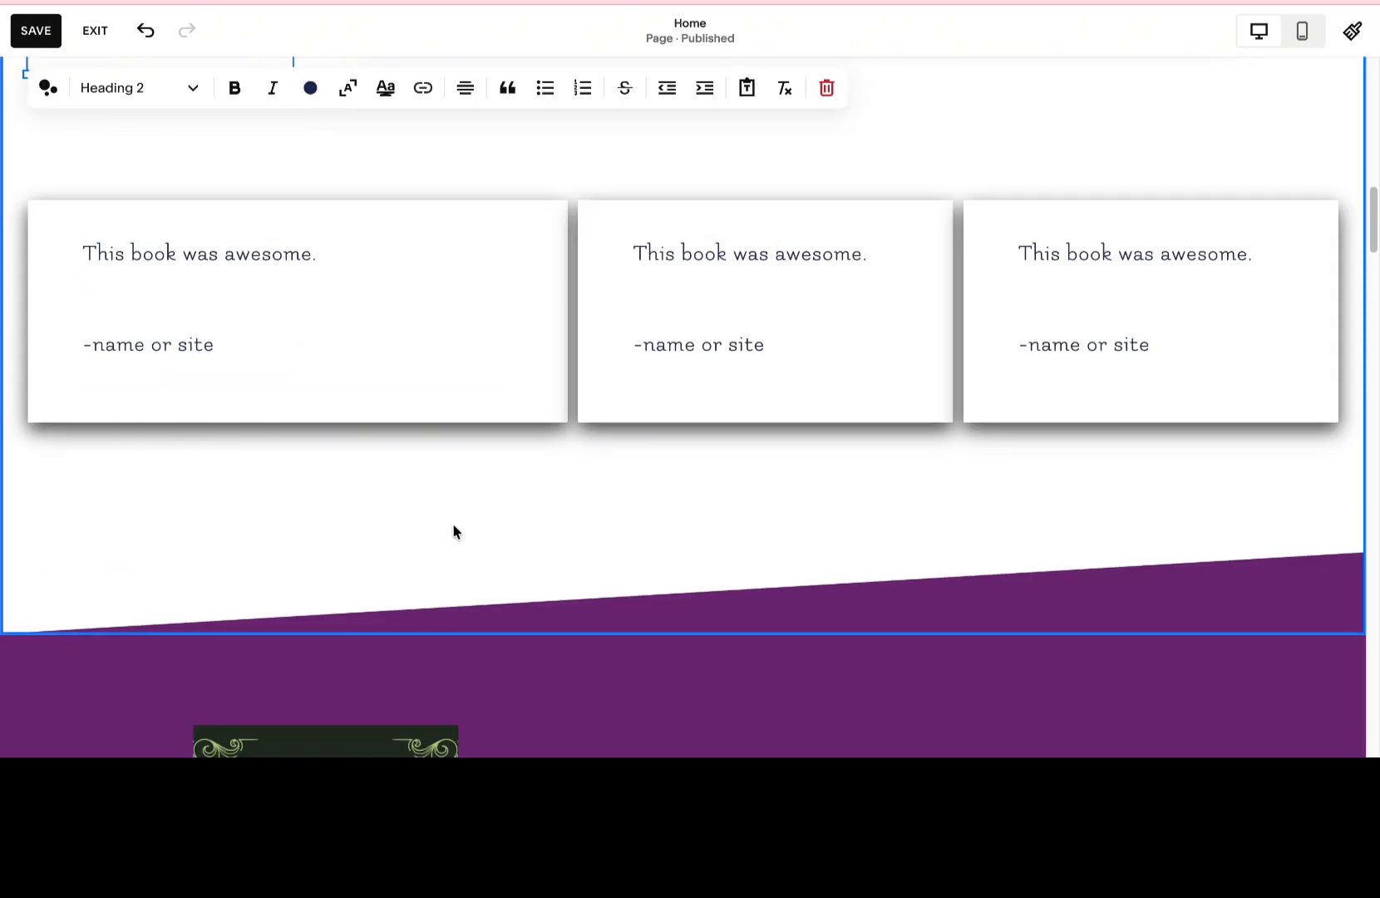
{"action": "scroll", "coordinate": [453, 528], "scroll_direction": "up", "scroll_amount": 2}
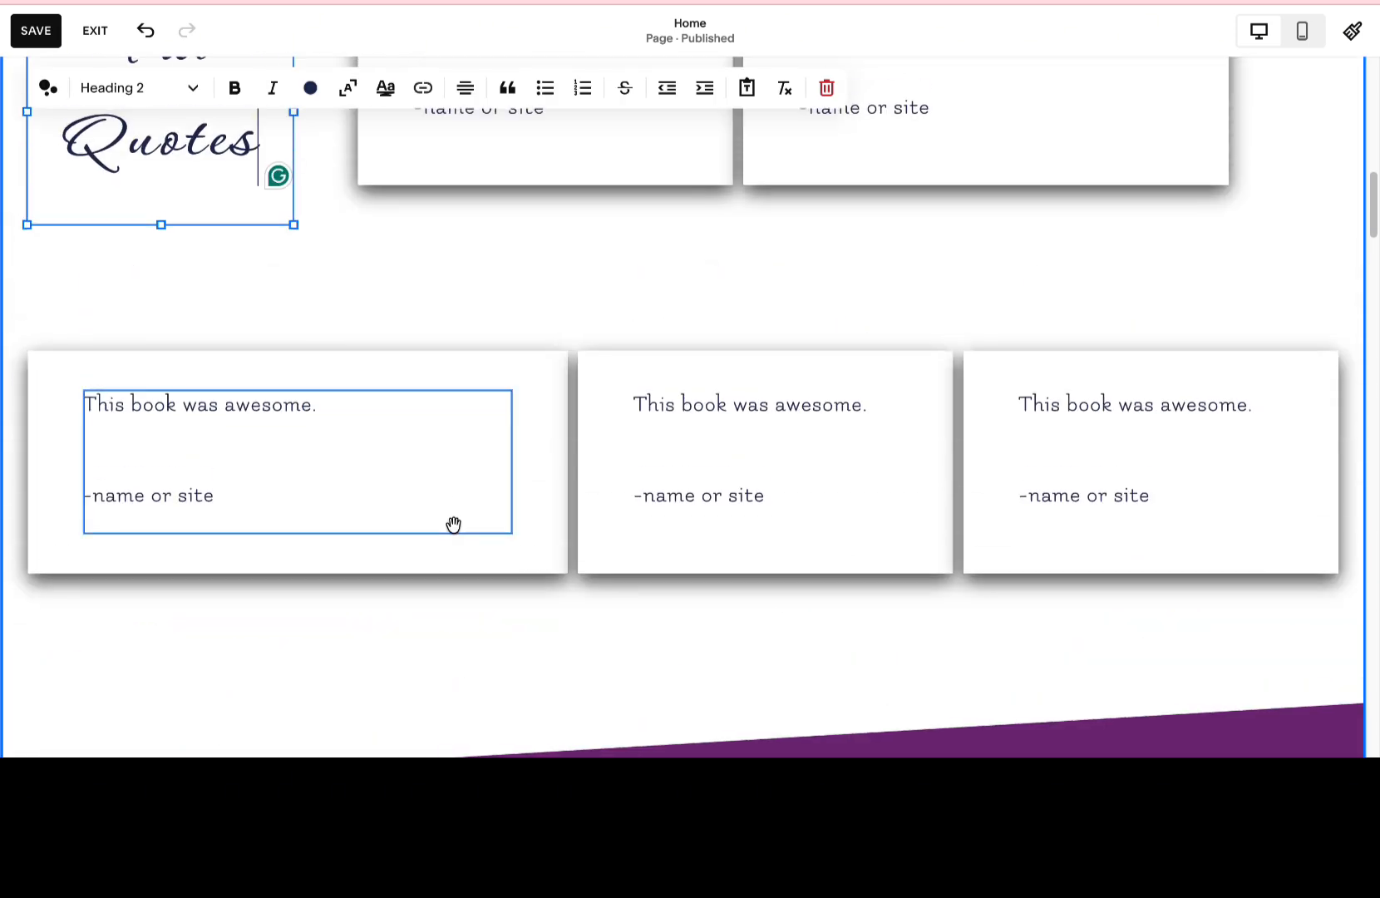
{"action": "scroll", "coordinate": [453, 523], "scroll_direction": "up", "scroll_amount": 2}
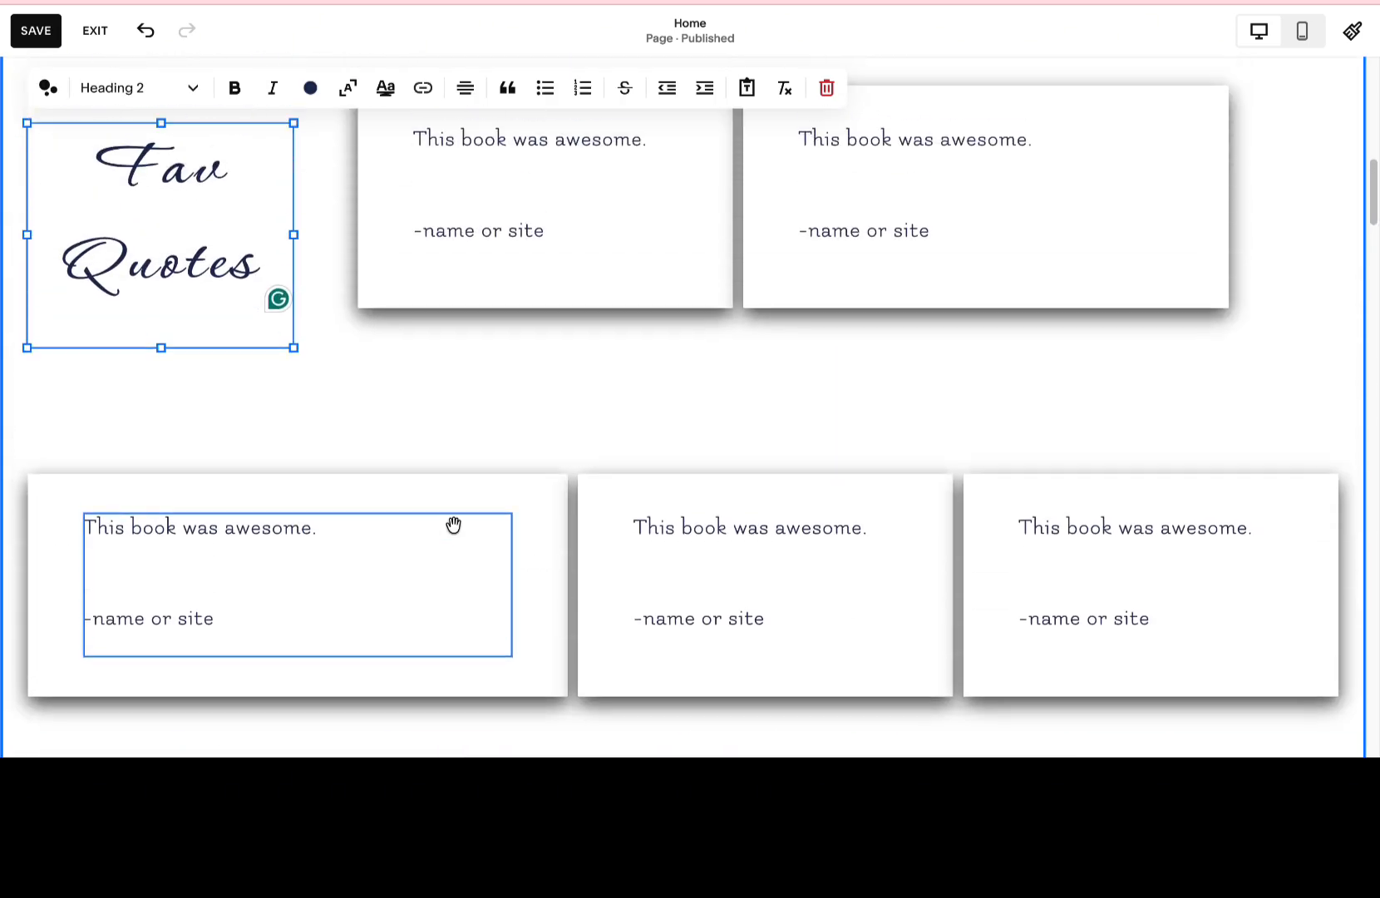
{"action": "left_click", "coordinate": [633, 497]}
{"action": "left_click", "coordinate": [610, 474]}
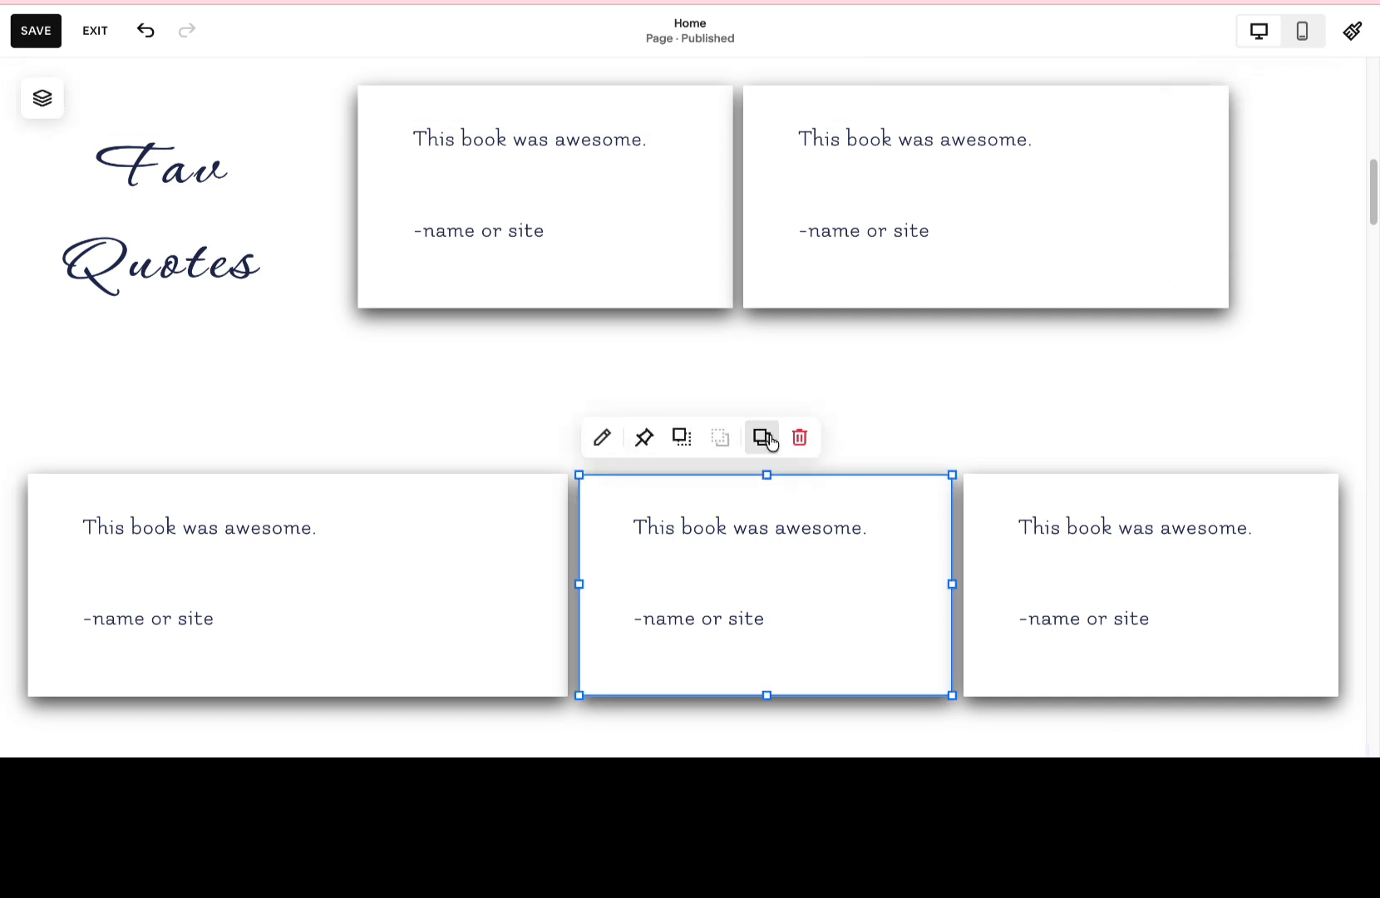
{"action": "left_click", "coordinate": [796, 436]}
{"action": "left_click", "coordinate": [788, 497]}
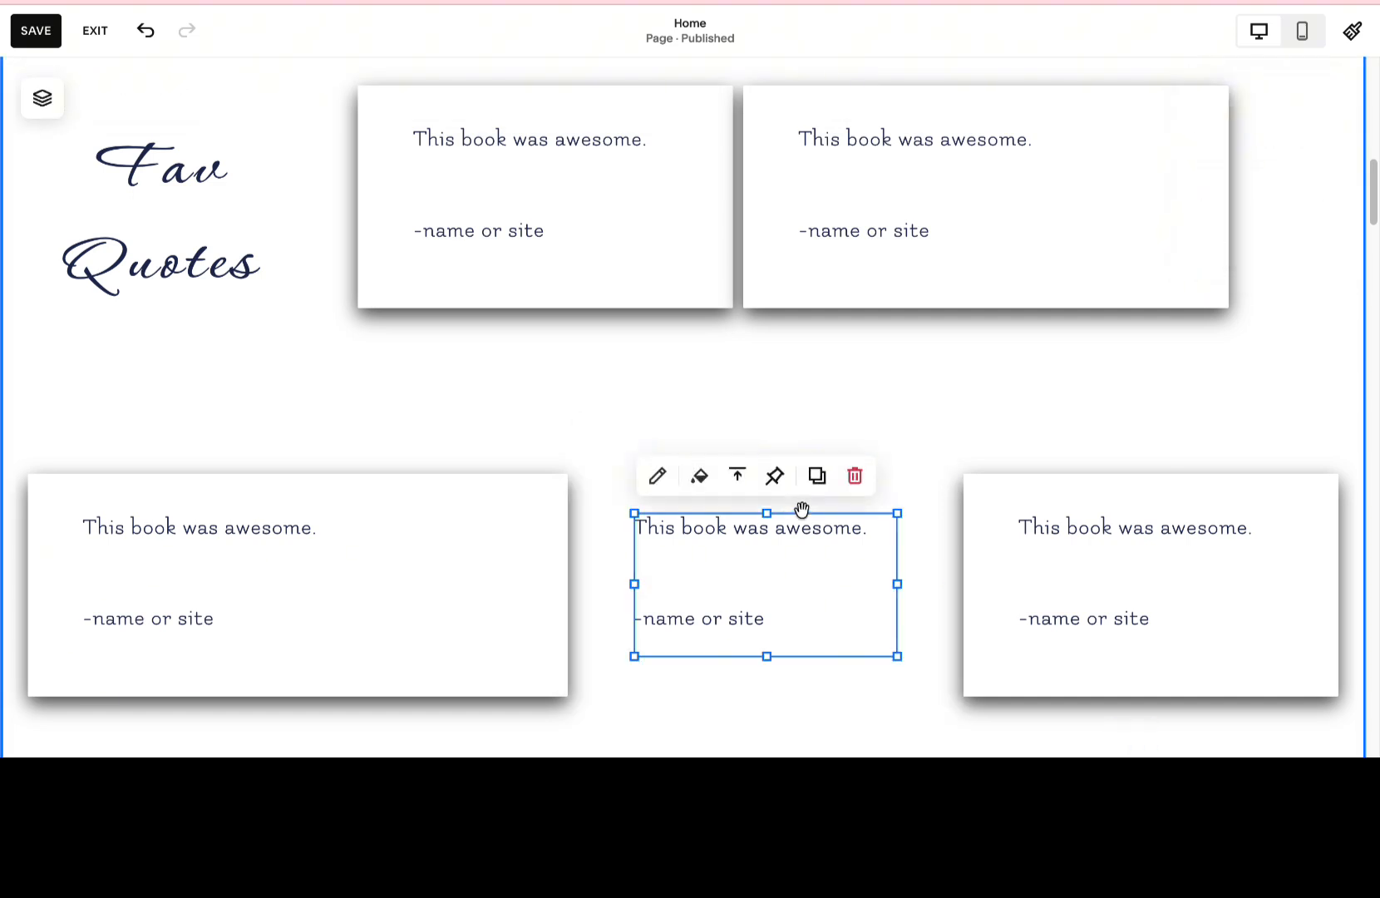
{"action": "left_click", "coordinate": [854, 474]}
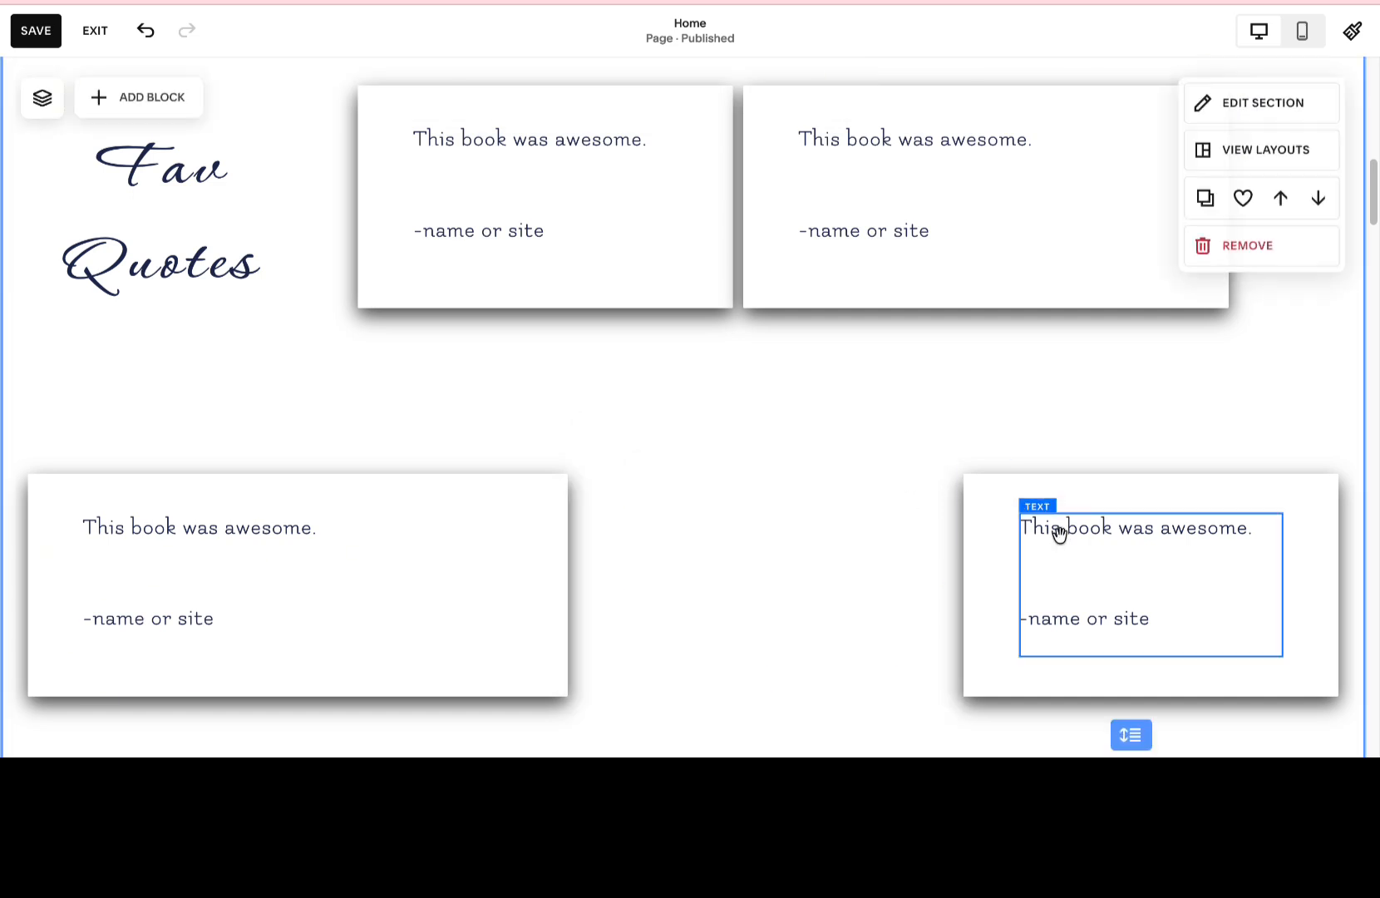
Delete the rightmost review card in the lower row, removing both its box shape and its text block.
{"action": "left_click", "coordinate": [996, 490]}
{"action": "left_click", "coordinate": [1104, 441]}
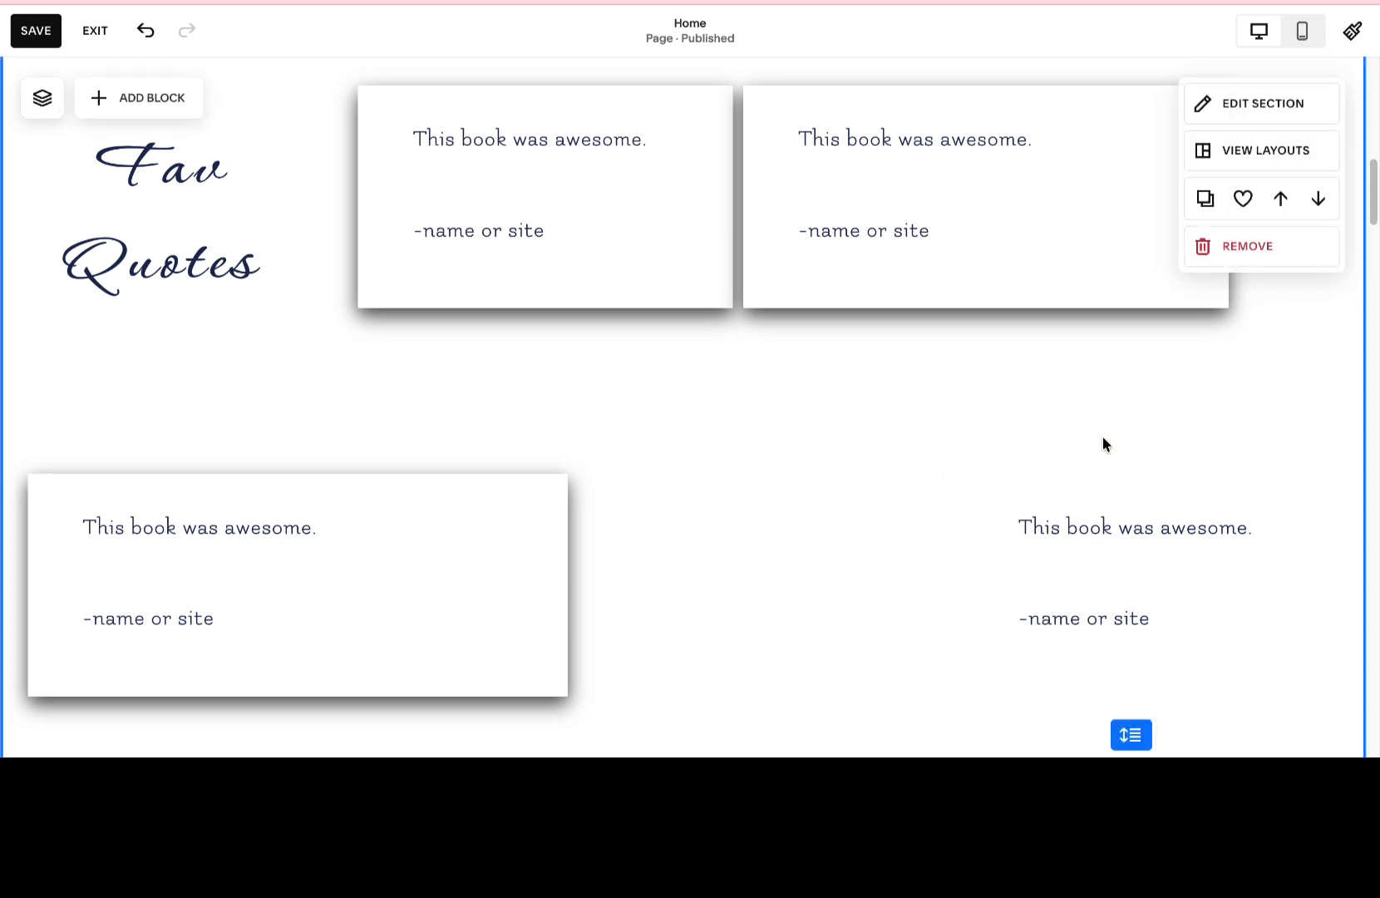
{"action": "left_click", "coordinate": [1080, 532]}
{"action": "left_click", "coordinate": [1236, 475]}
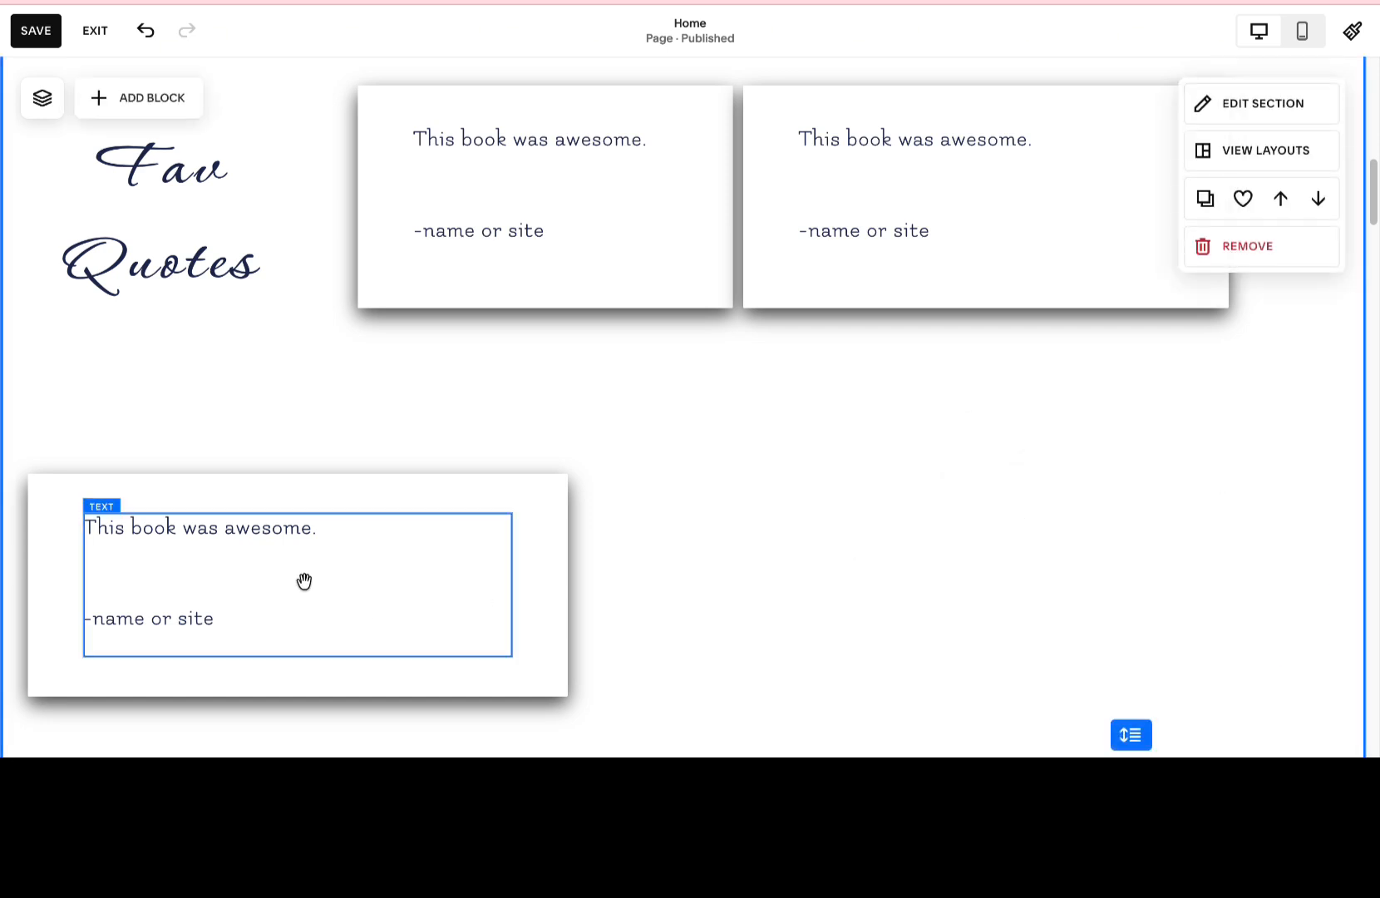
Delete the remaining review card in the lower row, both box and text, and shorten the section to take up the empty space.
{"action": "left_click", "coordinate": [353, 484]}
{"action": "left_click", "coordinate": [249, 437]}
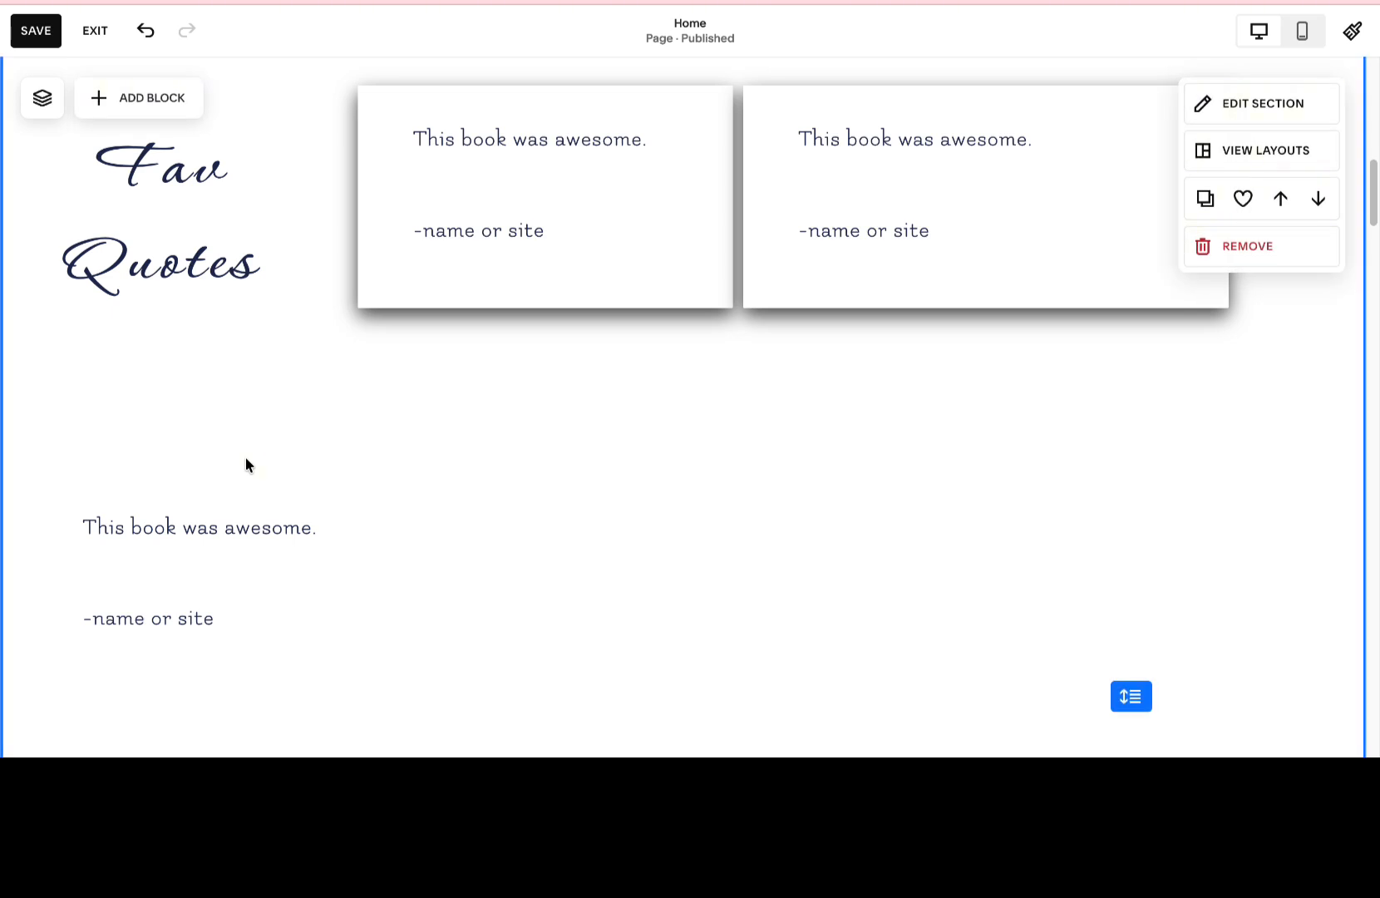
{"action": "left_click", "coordinate": [259, 545]}
{"action": "left_click", "coordinate": [303, 474]}
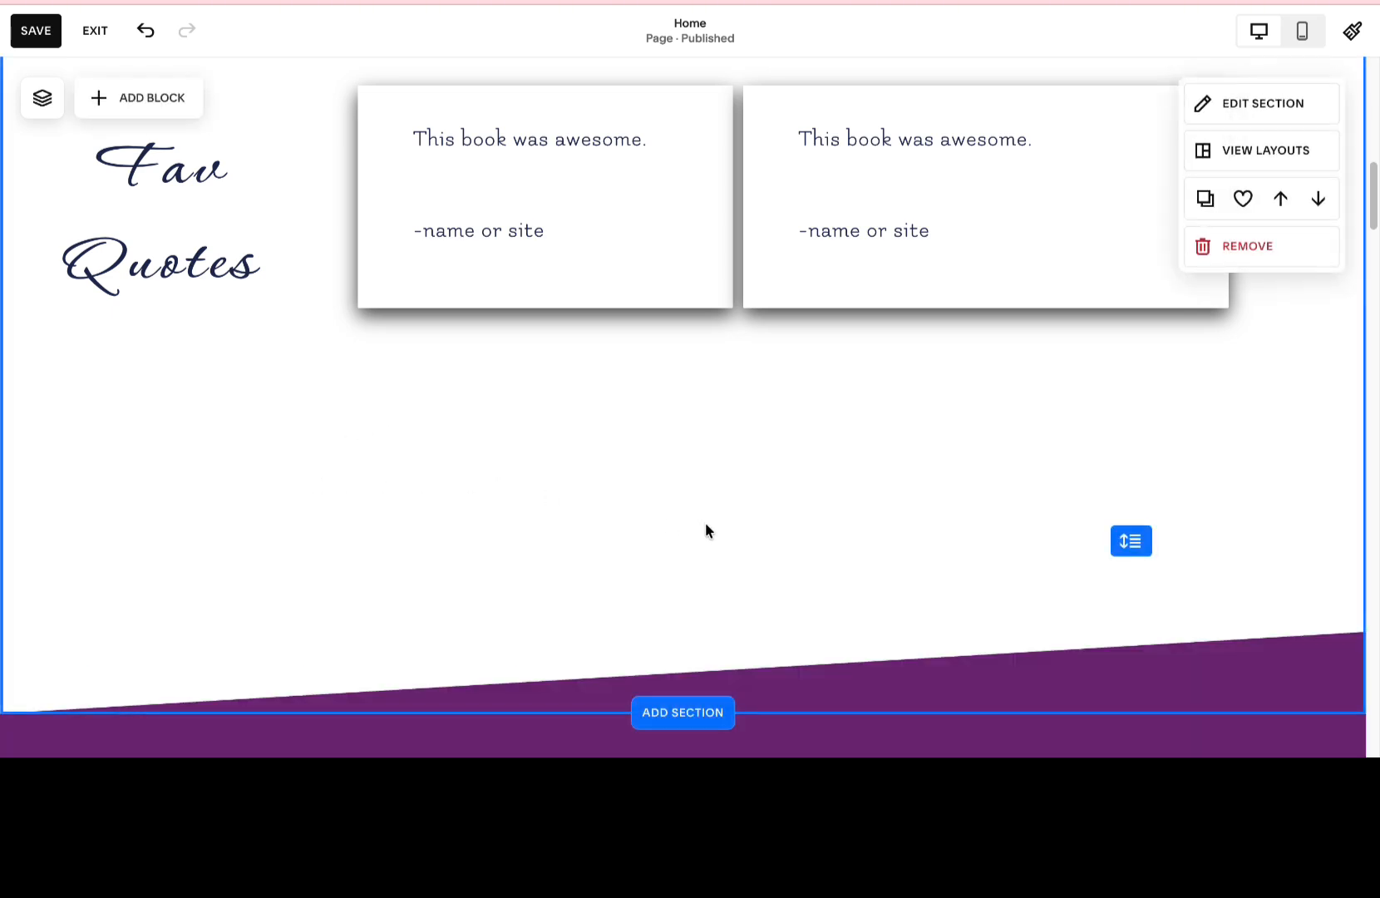
{"action": "left_click_drag", "start_coordinate": [1133, 527], "coordinate": [1134, 407]}
{"action": "scroll", "coordinate": [832, 399], "scroll_direction": "up", "scroll_amount": 2}
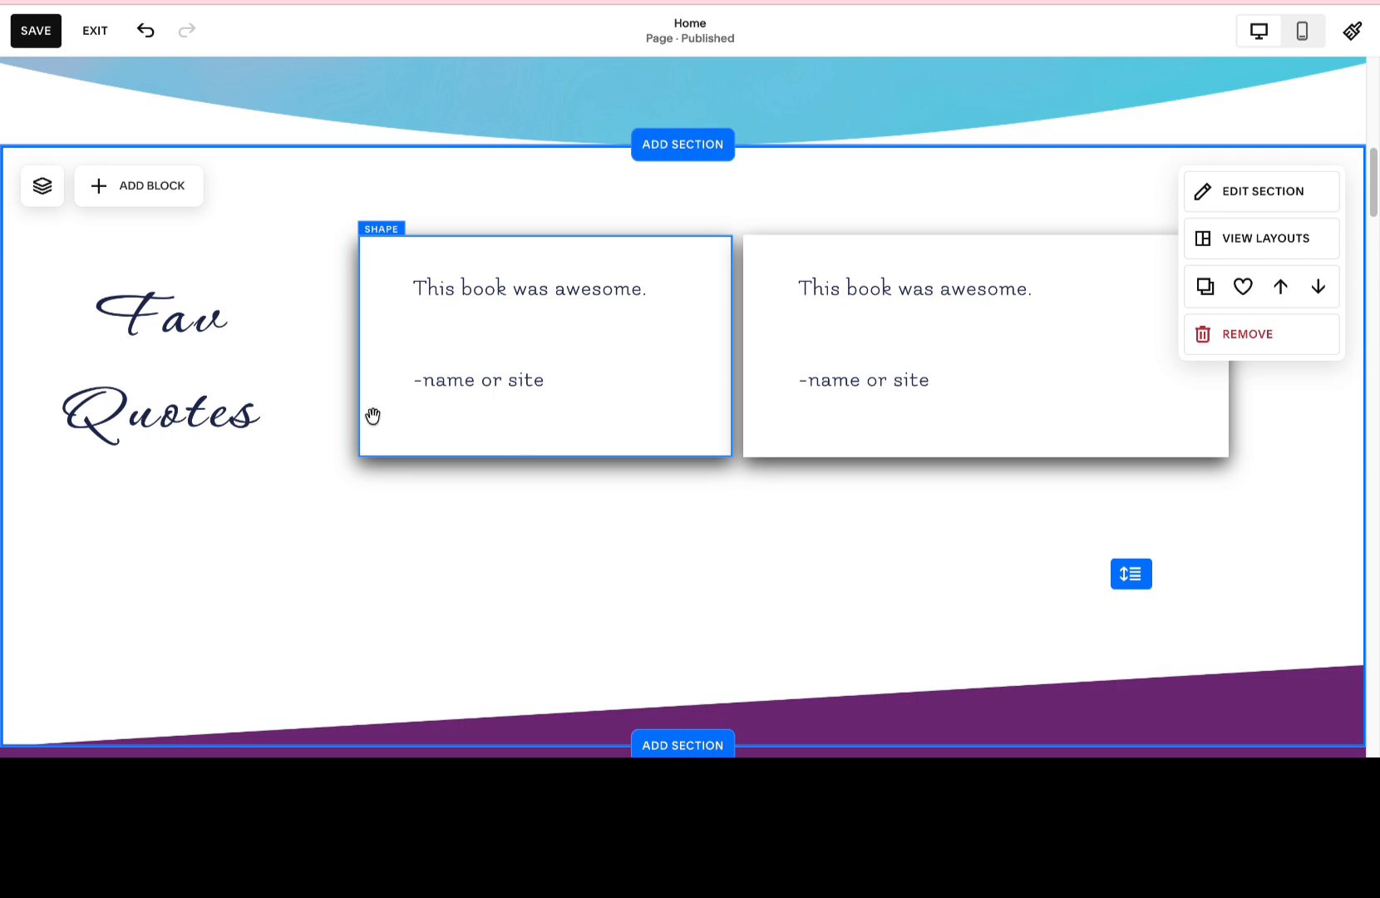
Move the first upper quote card, both its box shape and its text block, to below the "Fav Quotes" heading.
{"action": "left_click", "coordinate": [195, 391]}
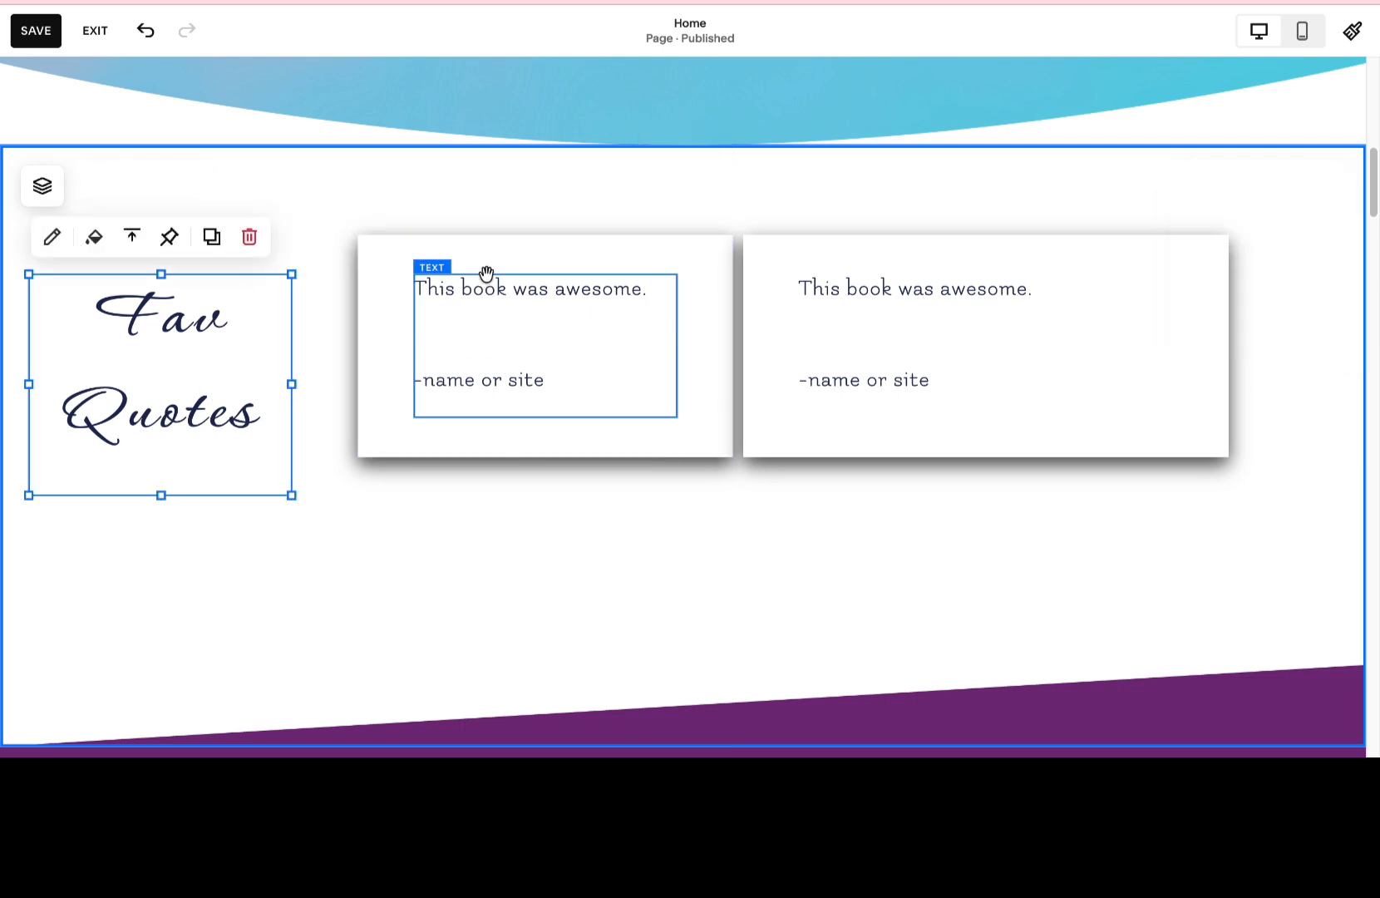
{"action": "left_click_drag", "start_coordinate": [493, 279], "coordinate": [246, 481]}
{"action": "left_click_drag", "start_coordinate": [502, 342], "coordinate": [277, 542]}
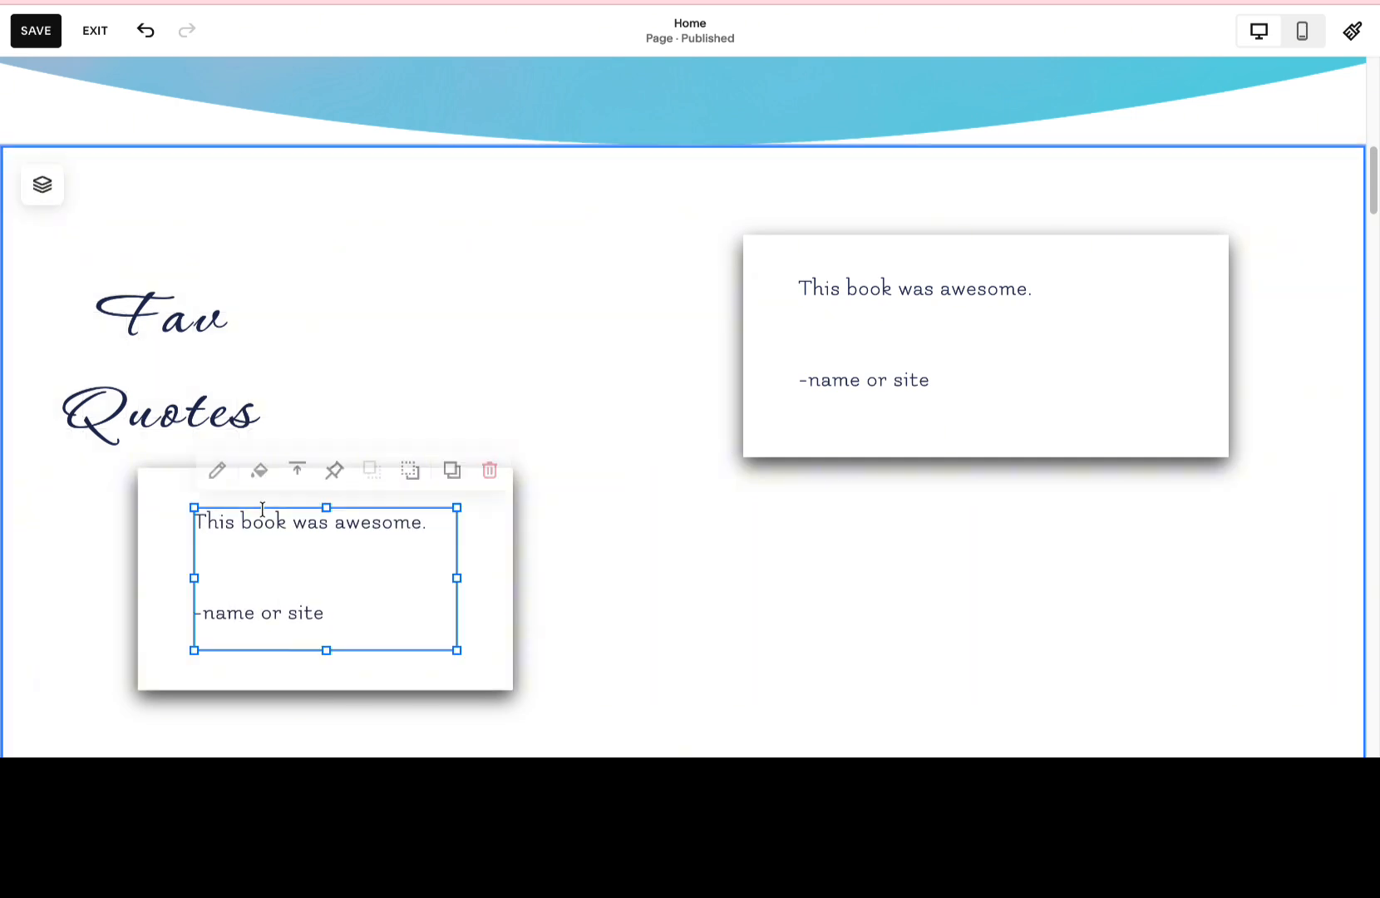
Widen the "Fav Quotes" heading block so it fits on one line and change its text to "Fav Quotes!".
{"action": "left_click", "coordinate": [201, 399]}
{"action": "left_click_drag", "start_coordinate": [296, 389], "coordinate": [514, 378]}
{"action": "left_click", "coordinate": [368, 322]}
{"action": "left_click_drag", "start_coordinate": [368, 323], "coordinate": [413, 320]}
{"action": "left_click", "coordinate": [449, 333]}
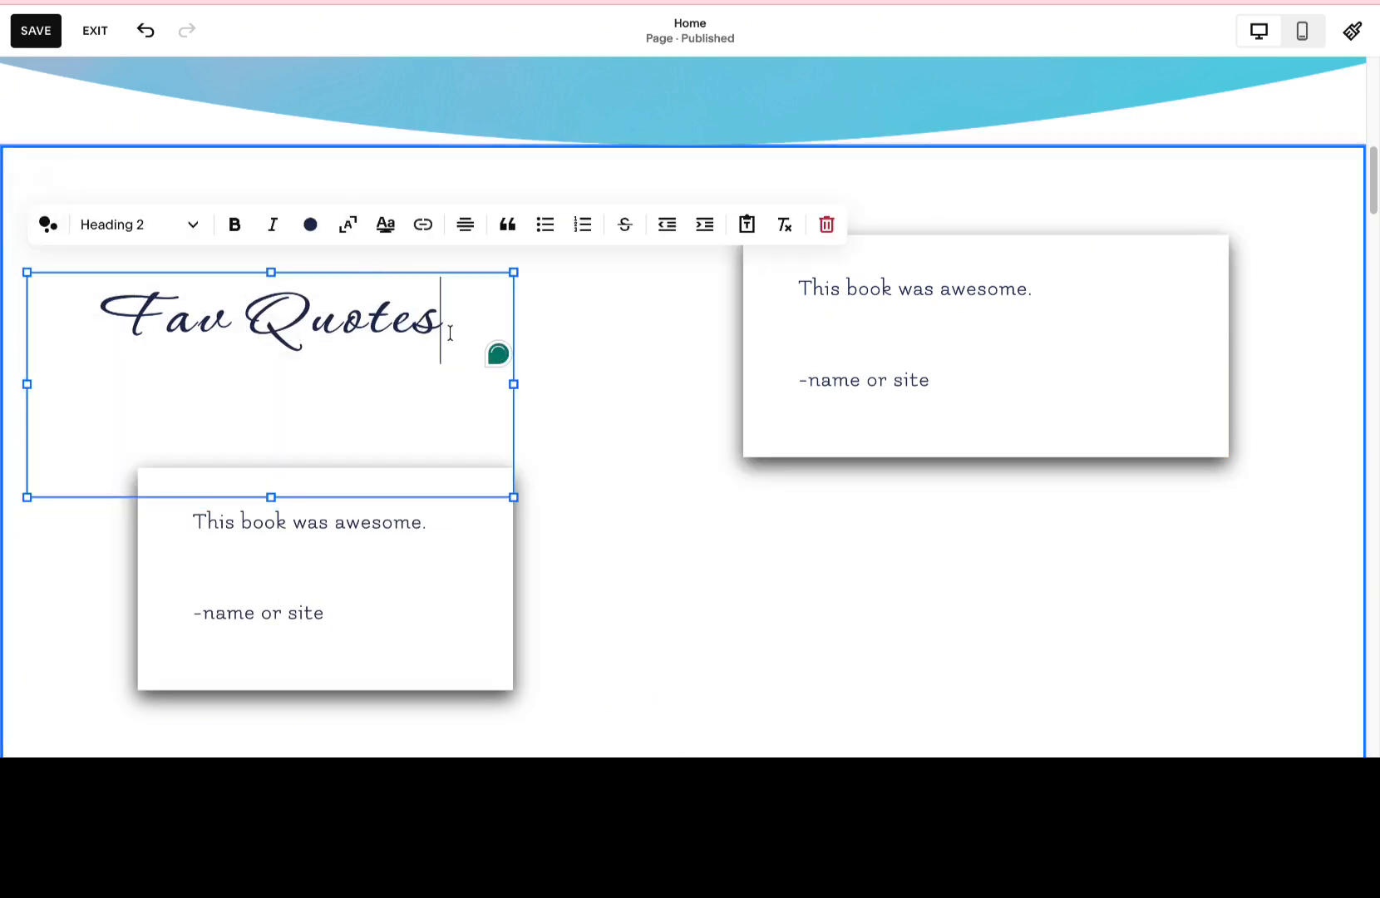
{"action": "type", "text": "!"}
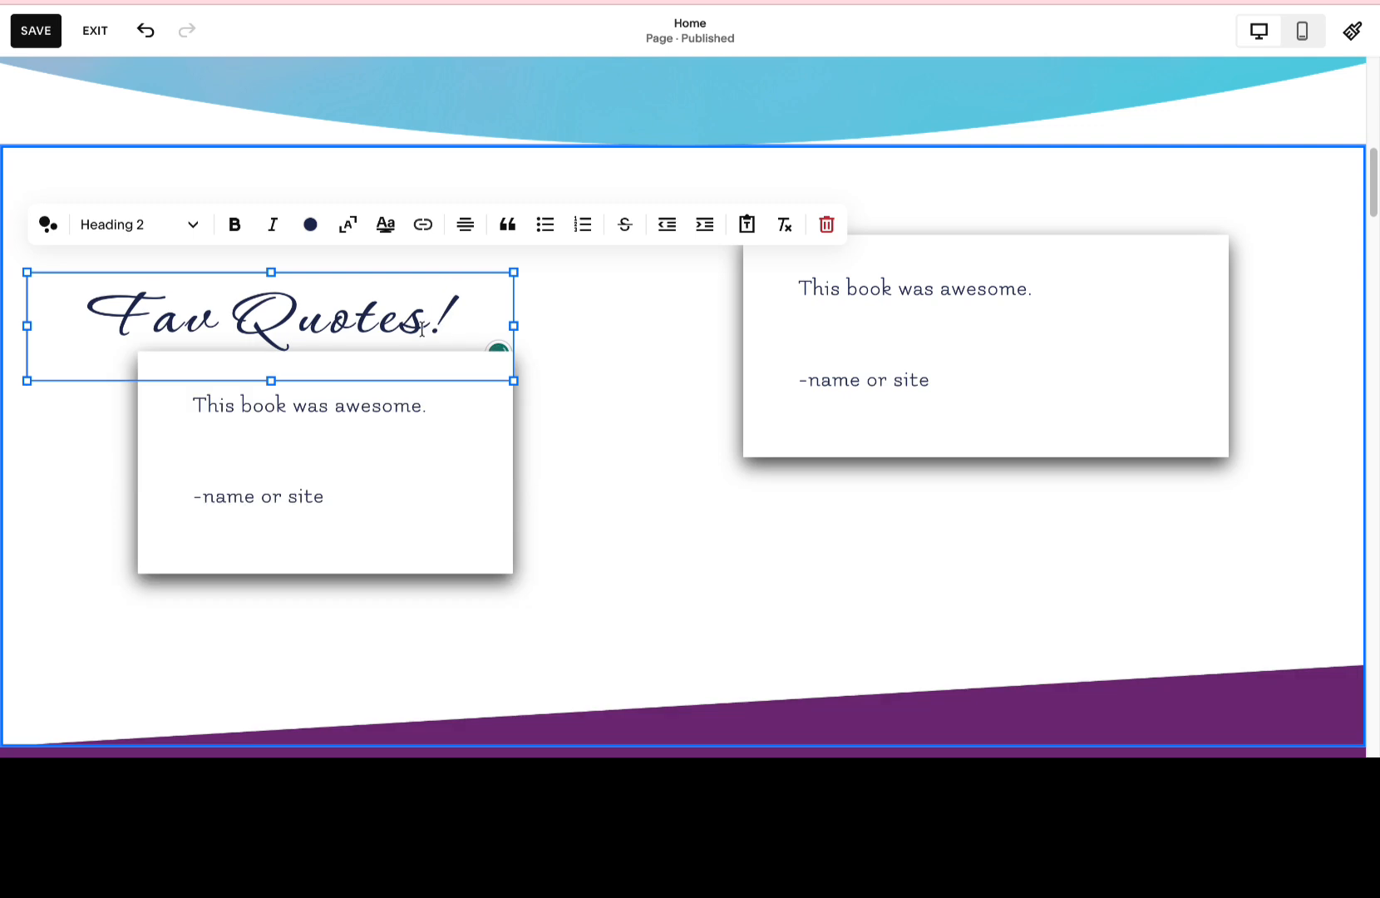
{"action": "left_click", "coordinate": [607, 435]}
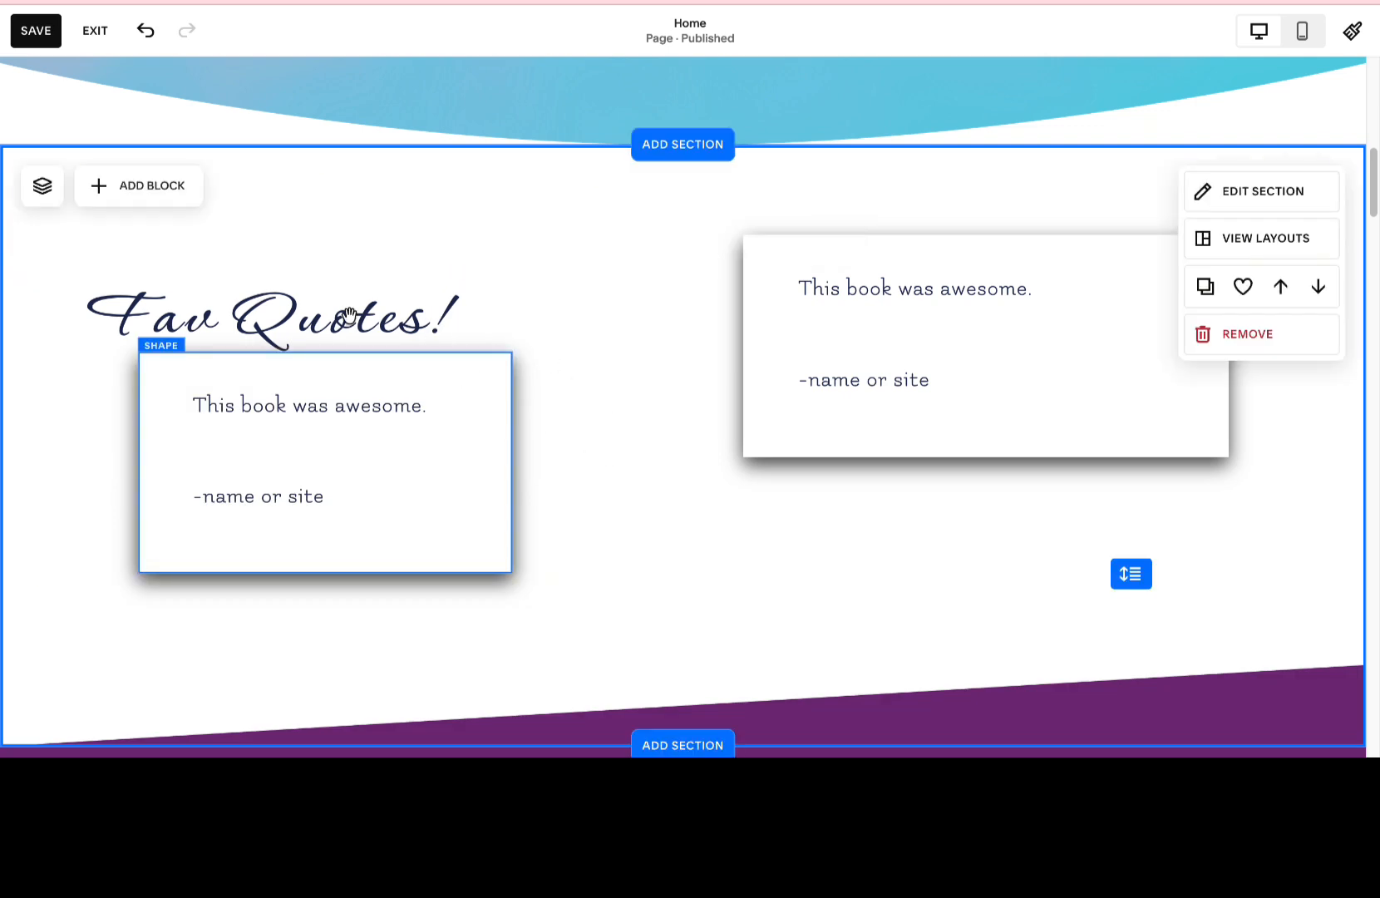
Move the "Fav Quotes!" heading up and to the right, and lower the quote card beneath it by one grid row.
{"action": "left_click_drag", "start_coordinate": [399, 332], "coordinate": [415, 237]}
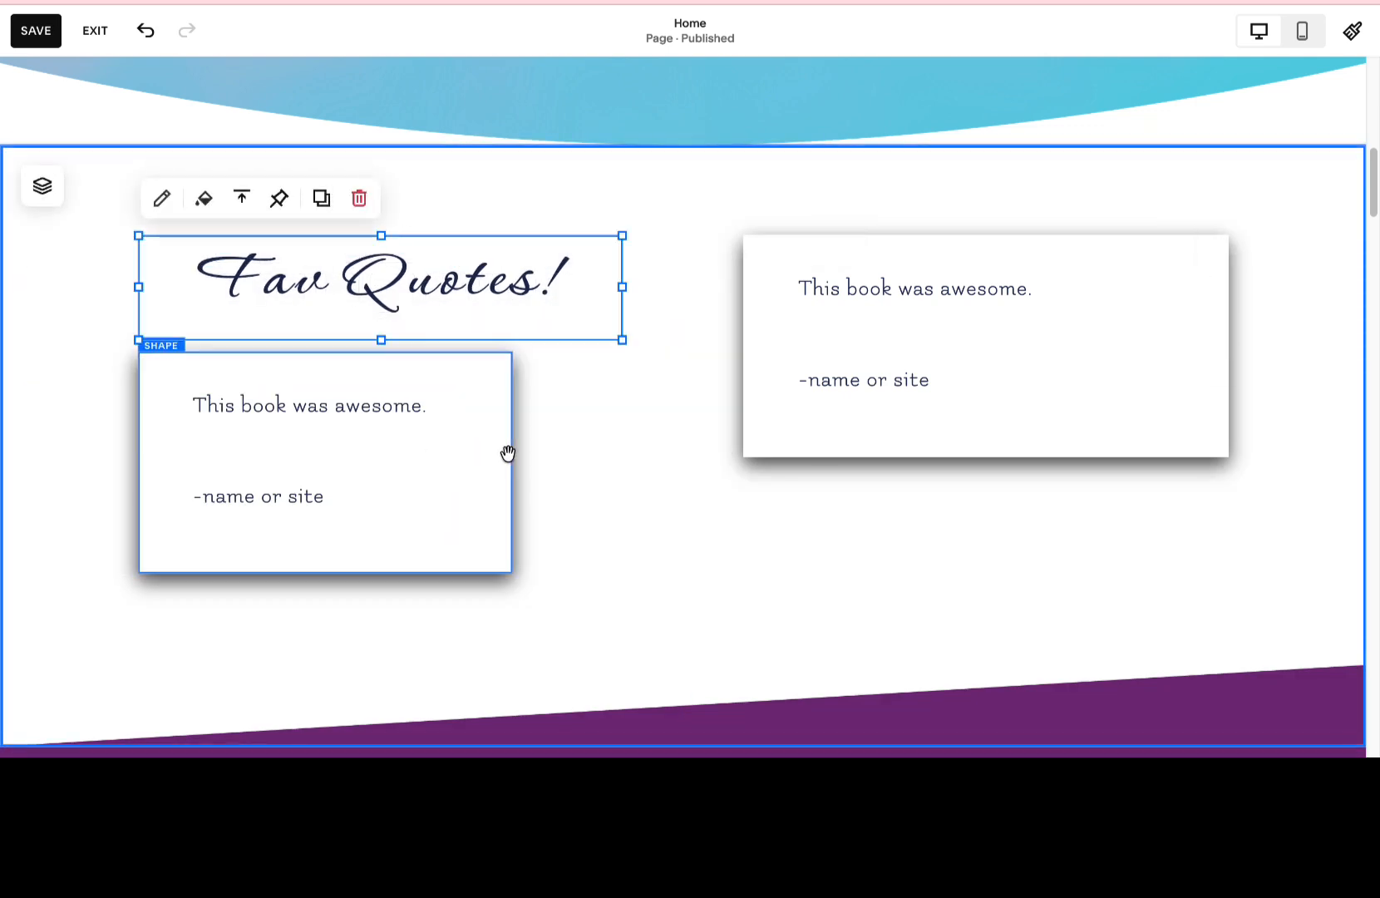
{"action": "left_click", "coordinate": [584, 456]}
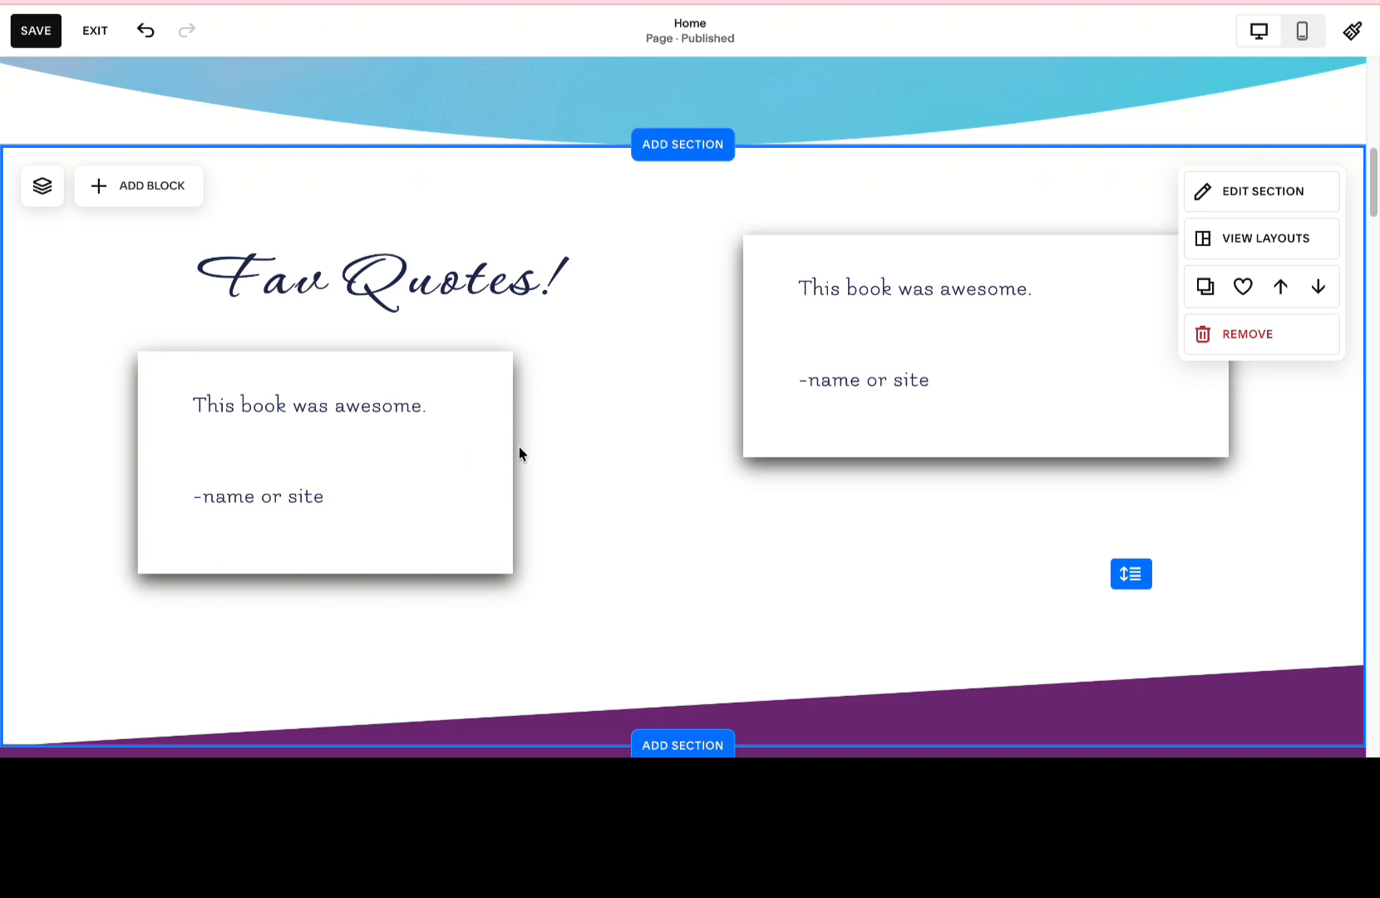
{"action": "left_click_drag", "start_coordinate": [484, 444], "coordinate": [512, 501]}
{"action": "left_click_drag", "start_coordinate": [348, 477], "coordinate": [339, 516]}
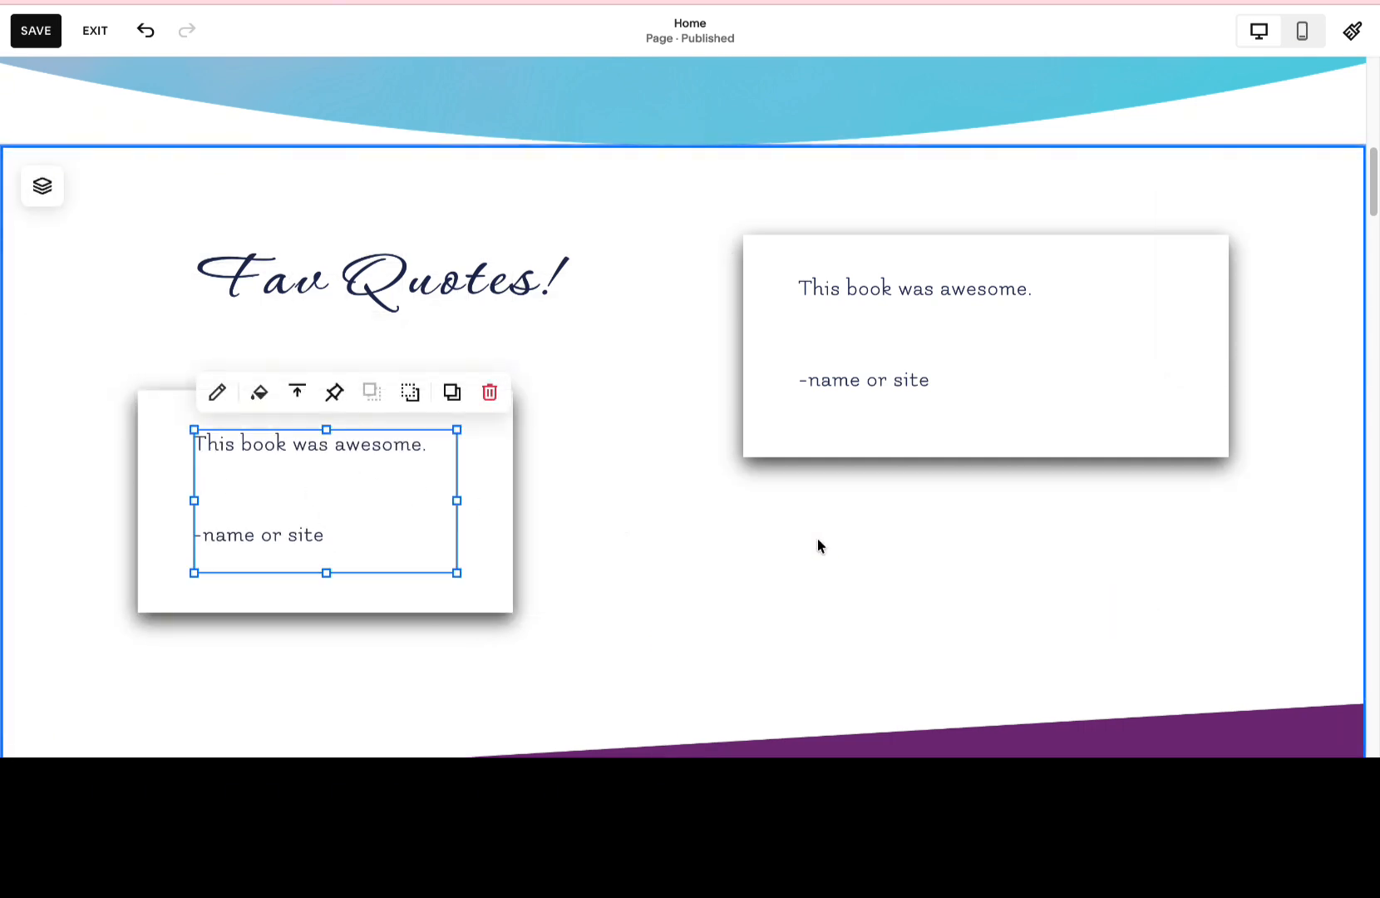
{"action": "left_click", "coordinate": [1002, 542]}
Turn on a background for the "Snackable Romances" heading text block above the book covers.
{"action": "scroll", "coordinate": [990, 542], "scroll_direction": "down", "scroll_amount": 5}
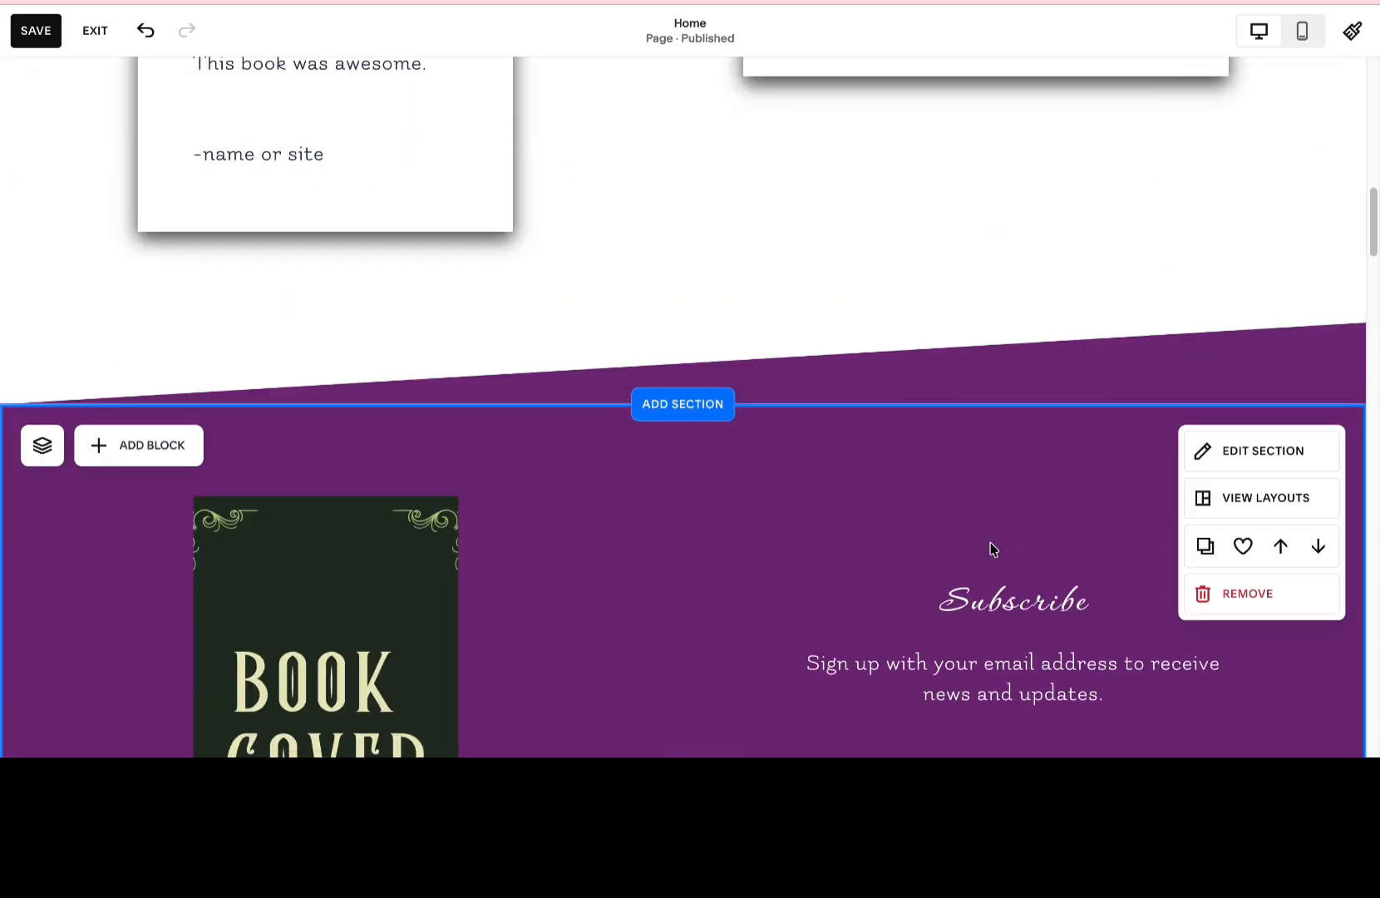
{"action": "scroll", "coordinate": [990, 542], "scroll_direction": "up", "scroll_amount": 15}
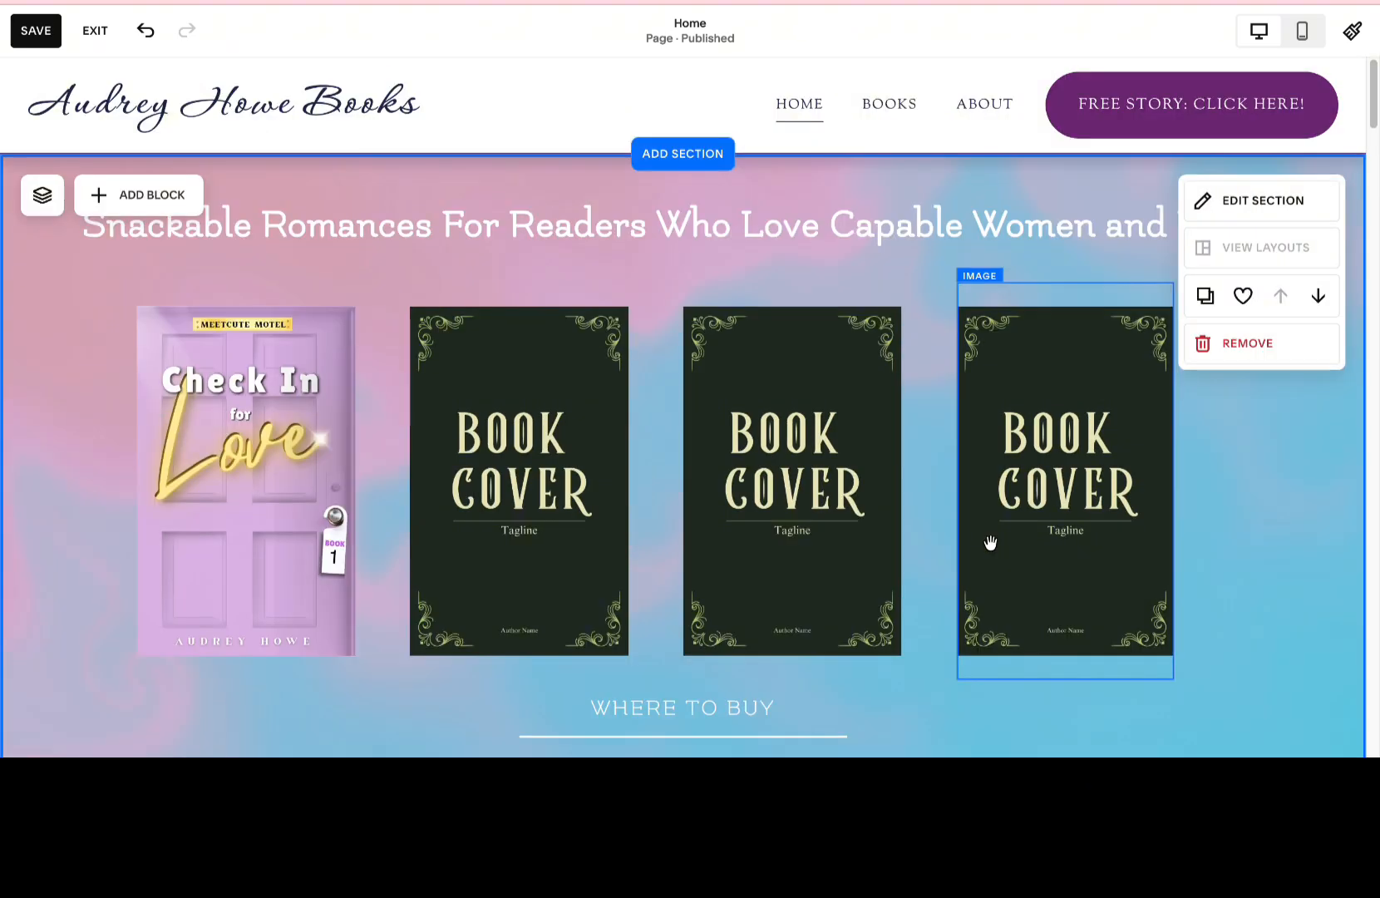
{"action": "left_click", "coordinate": [896, 224]}
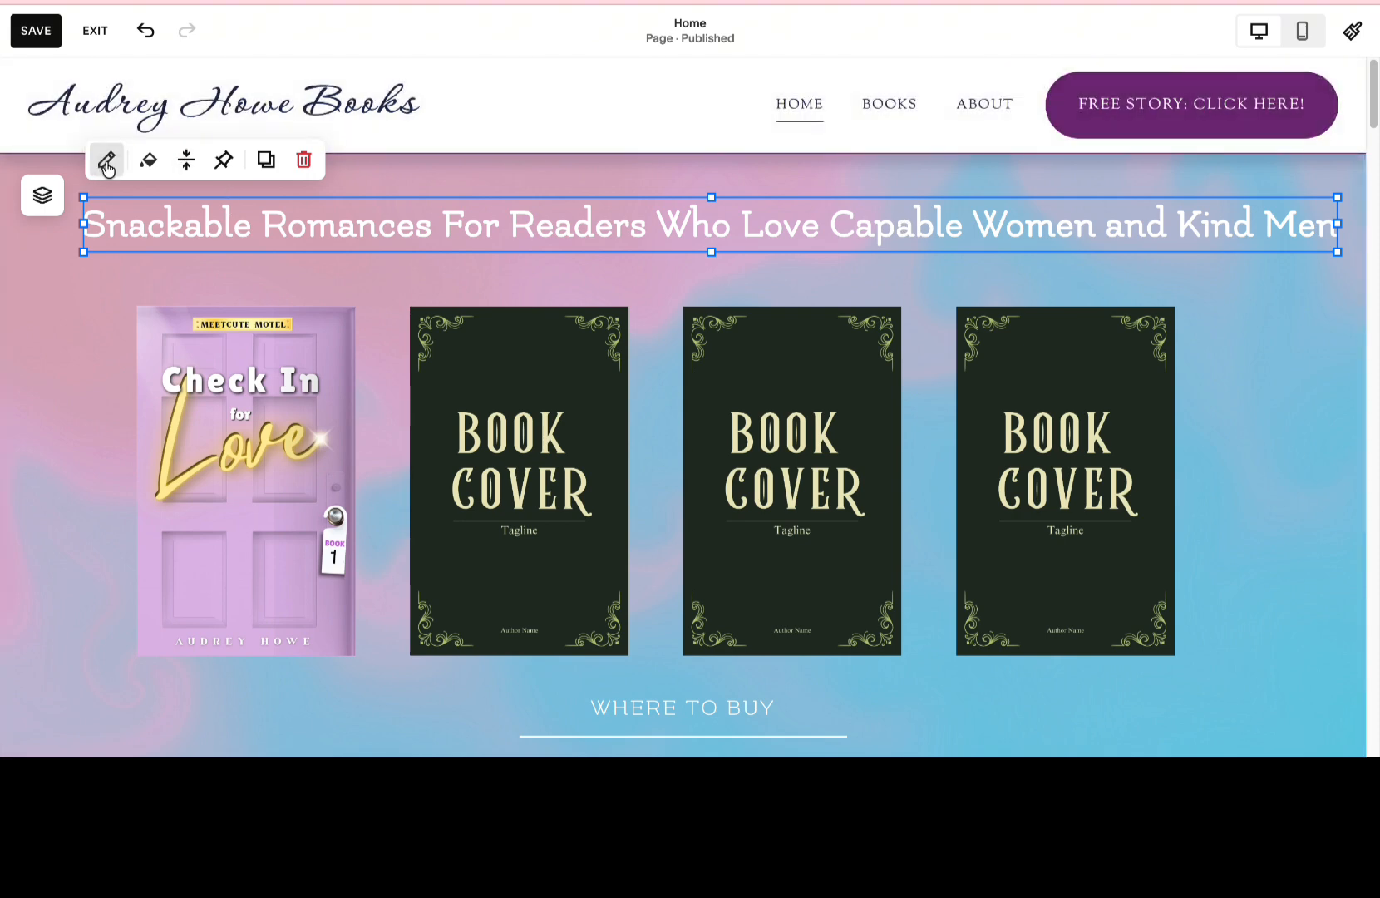
{"action": "left_click", "coordinate": [150, 161]}
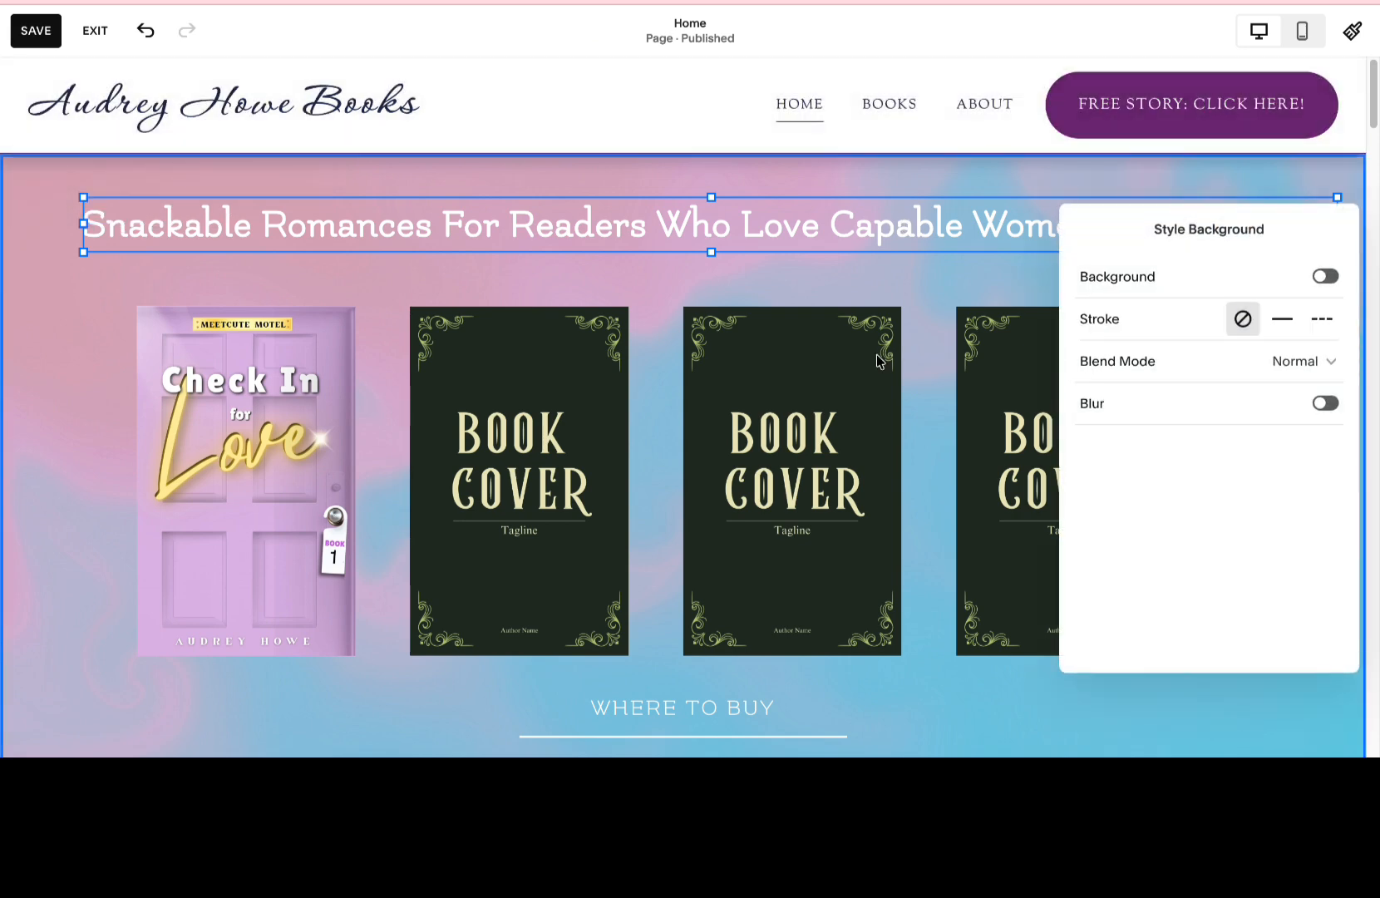
{"action": "left_click", "coordinate": [1325, 281]}
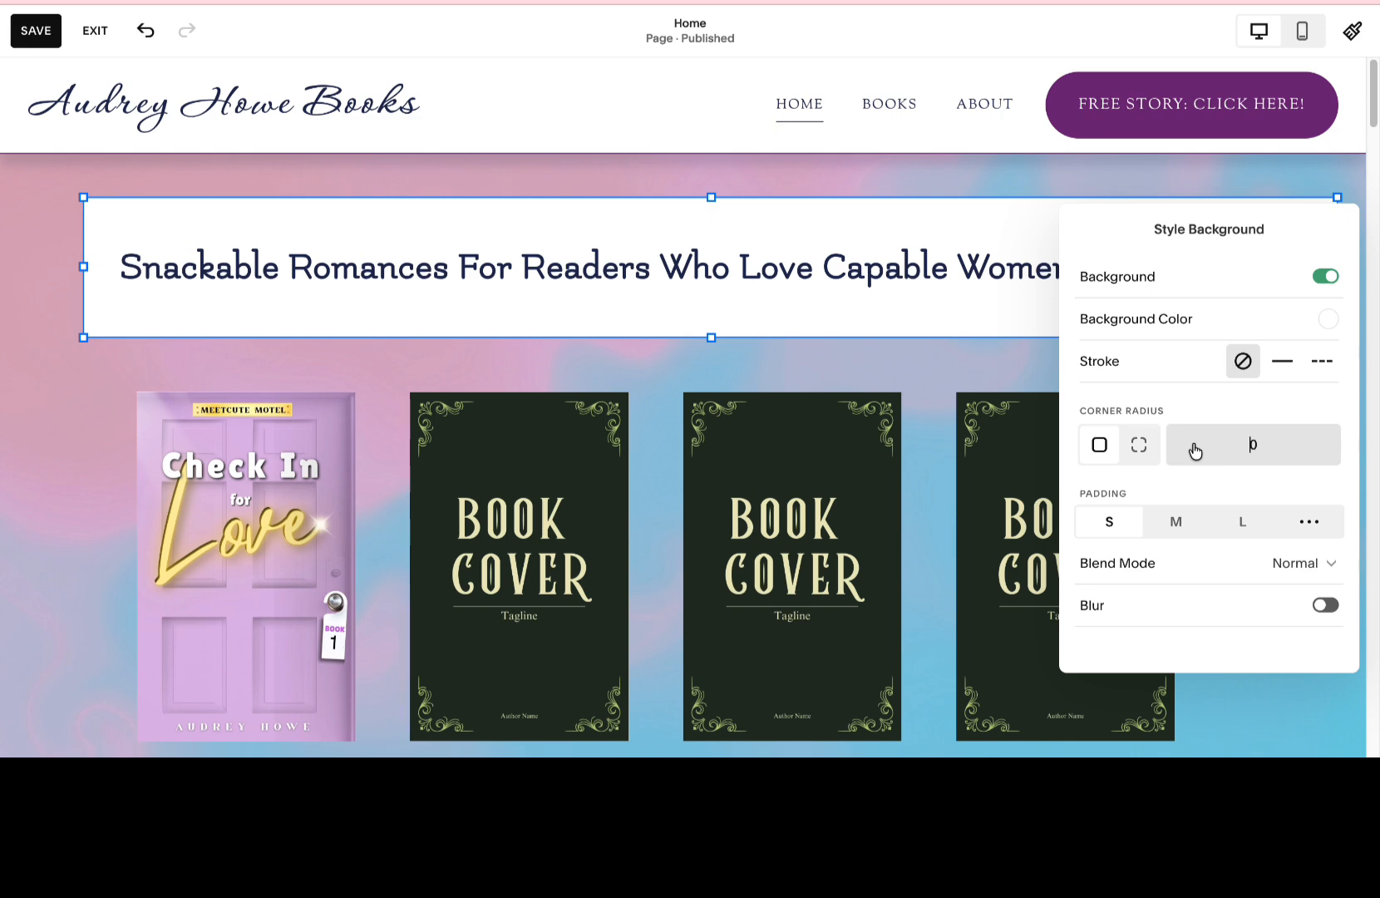
Set the heading background's corner radius to 5 and its blend mode to Overlay.
{"action": "left_click_drag", "start_coordinate": [1266, 444], "coordinate": [1245, 449]}
{"action": "type", "text": "2"}
{"action": "left_click_drag", "start_coordinate": [1275, 441], "coordinate": [1232, 444]}
{"action": "type", "text": "5"}
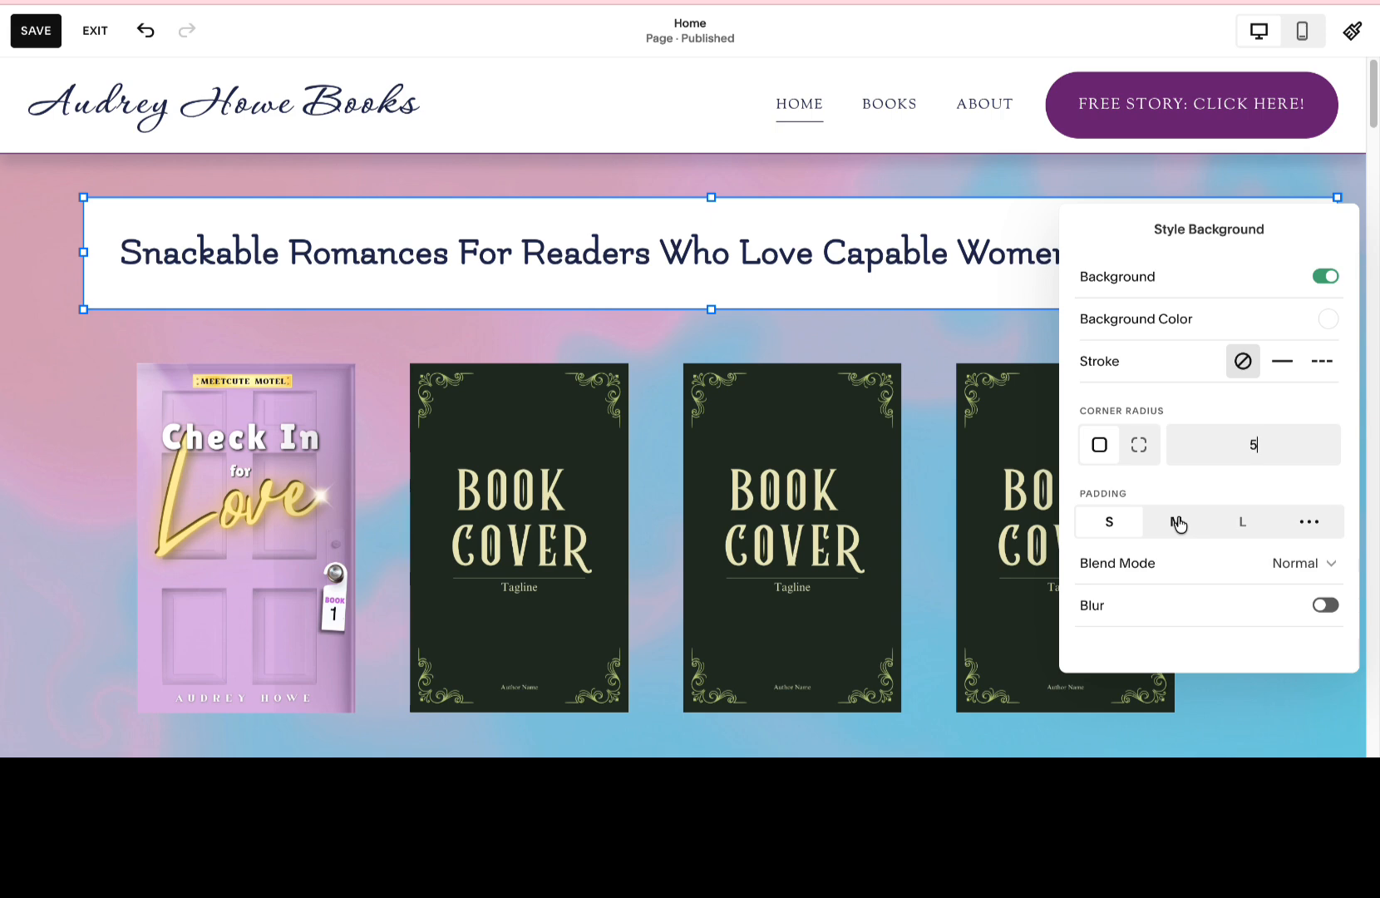
{"action": "left_click", "coordinate": [1311, 564]}
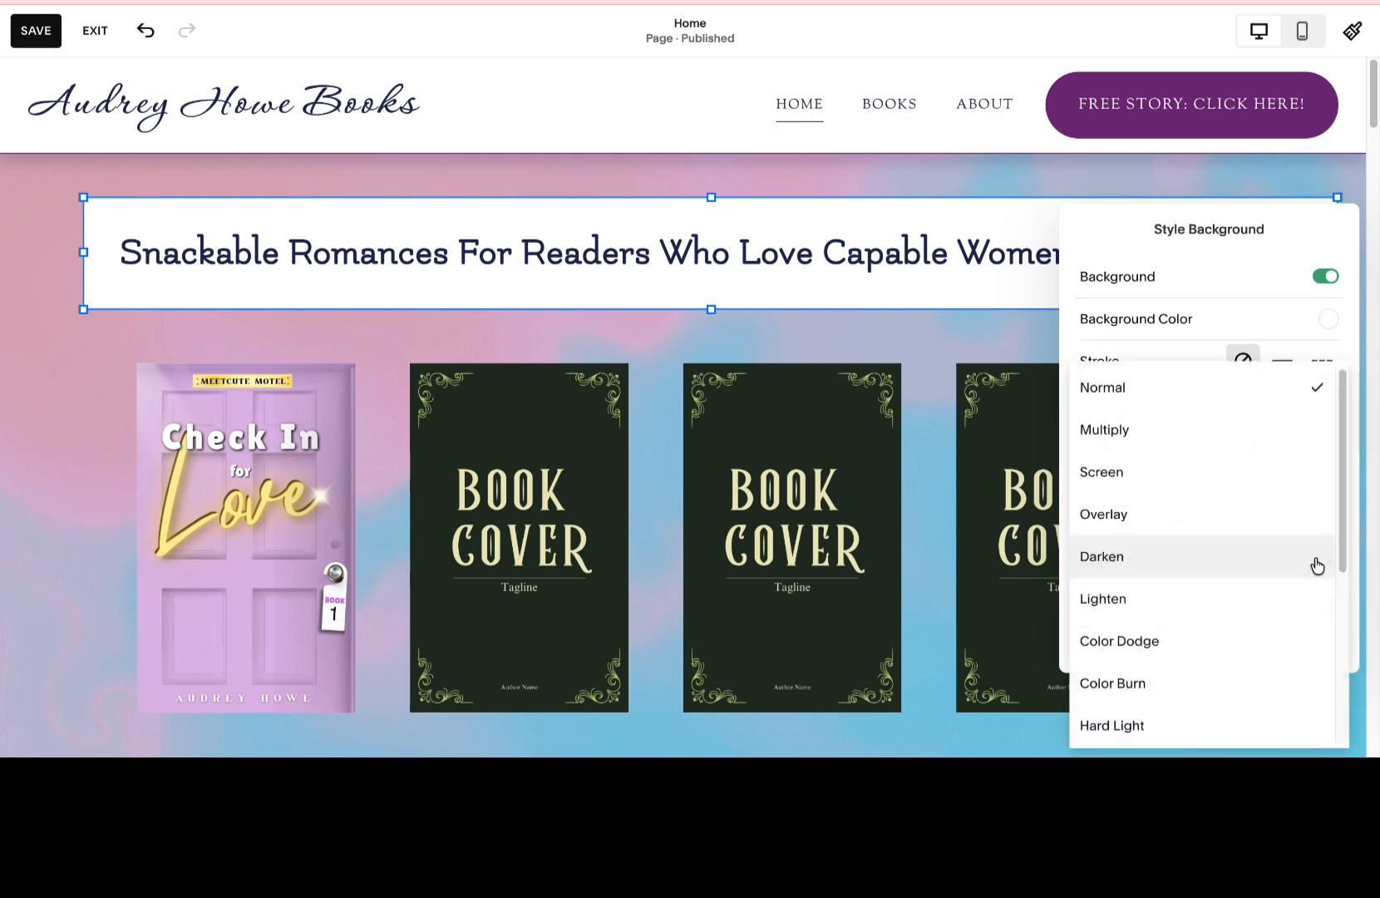
{"action": "left_click", "coordinate": [1270, 514]}
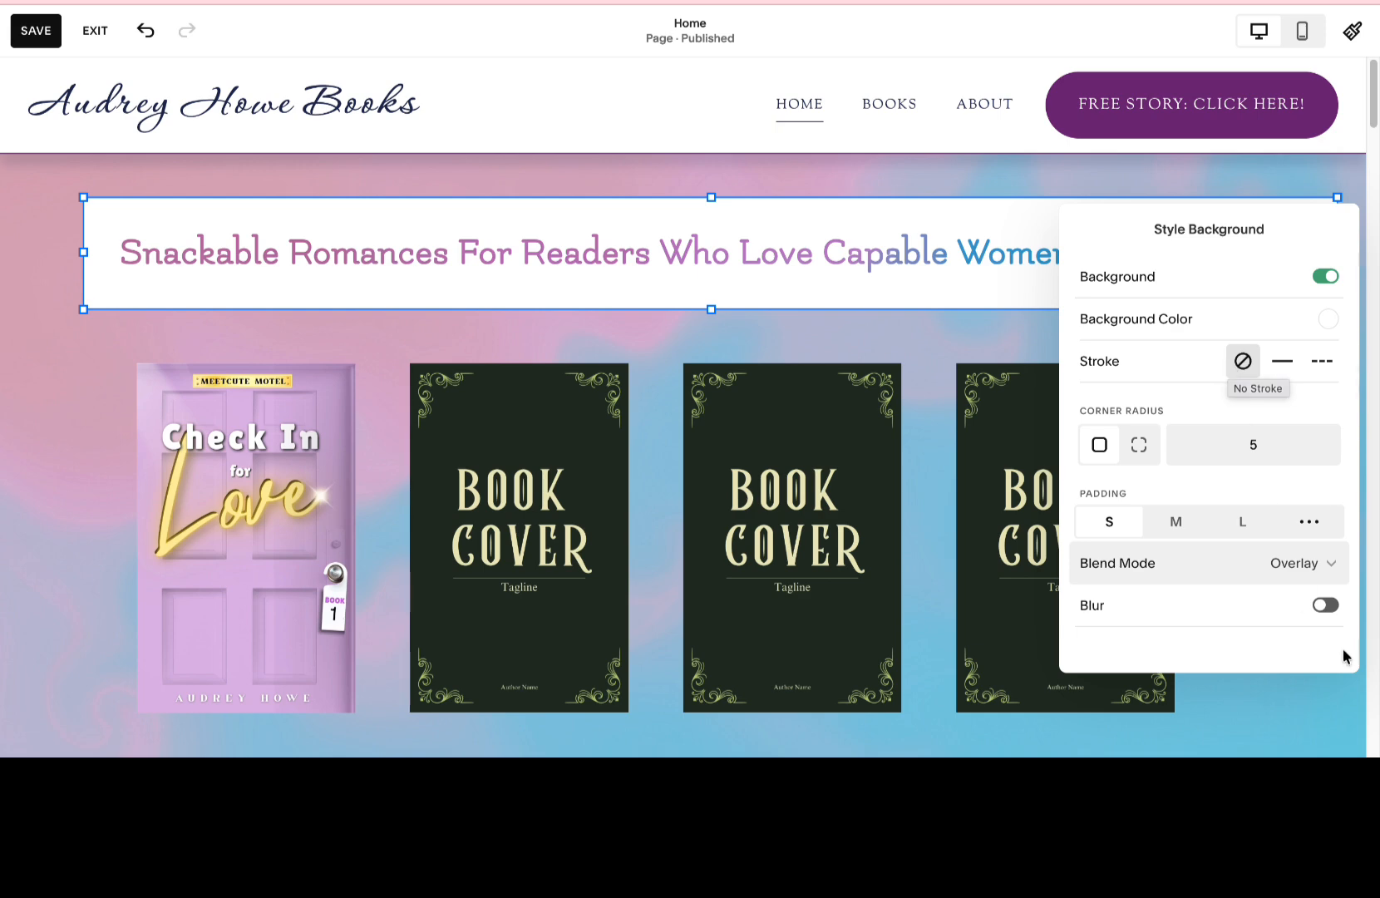
Try the Backdrop and Element blur options on the heading block, and turn blur back off.
{"action": "left_click", "coordinate": [1328, 606]}
{"action": "scroll", "coordinate": [1239, 587], "scroll_direction": "down", "scroll_amount": 3}
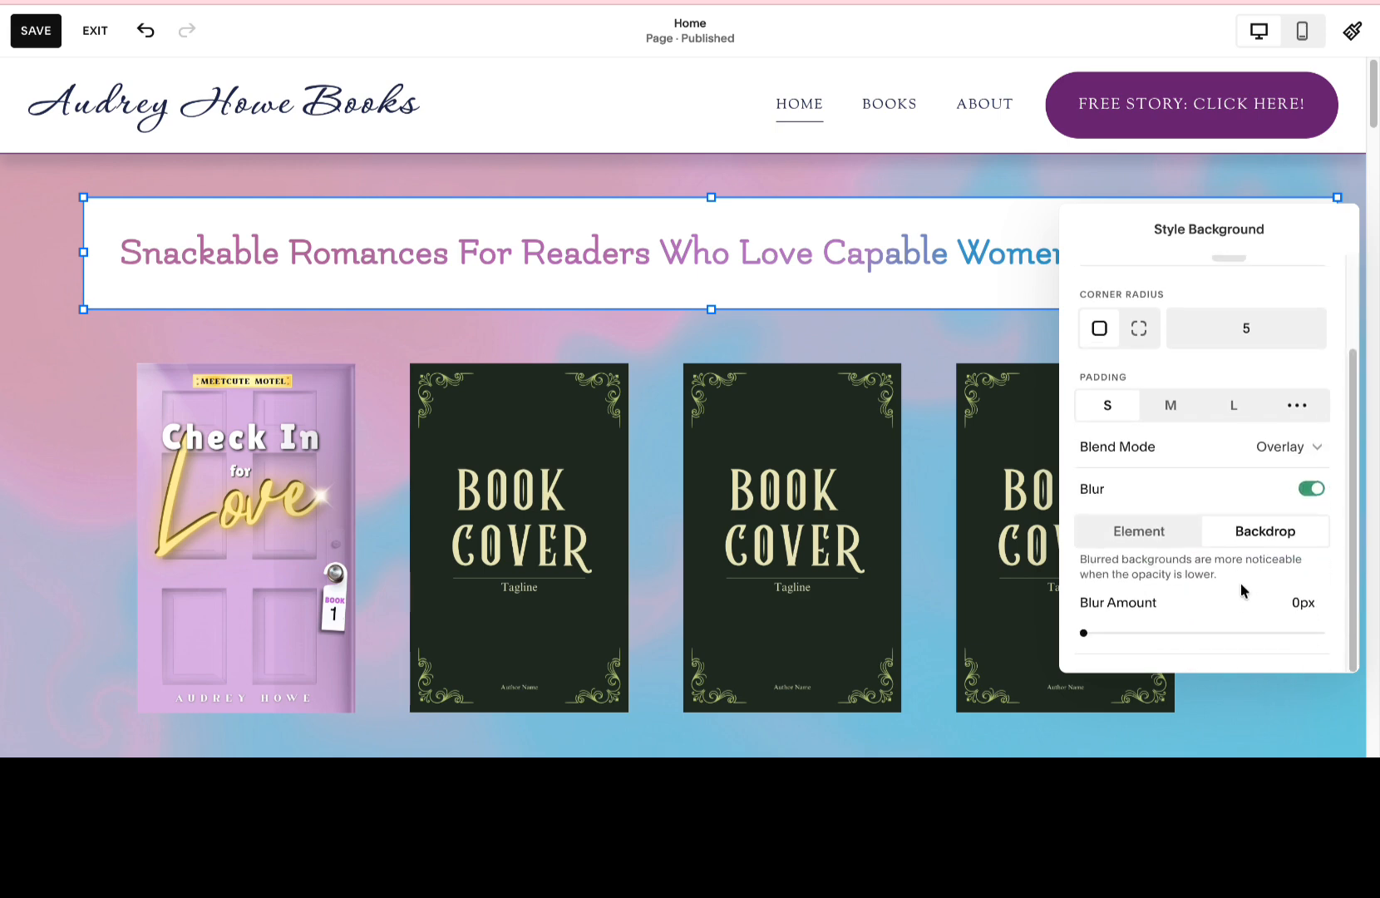
{"action": "mouse_move", "coordinate": [1083, 632]}
{"action": "left_mouse_down"}
{"action": "mouse_move", "coordinate": [1126, 633]}
{"action": "mouse_move", "coordinate": [1083, 633]}
{"action": "left_mouse_up"}
{"action": "left_click", "coordinate": [1137, 539]}
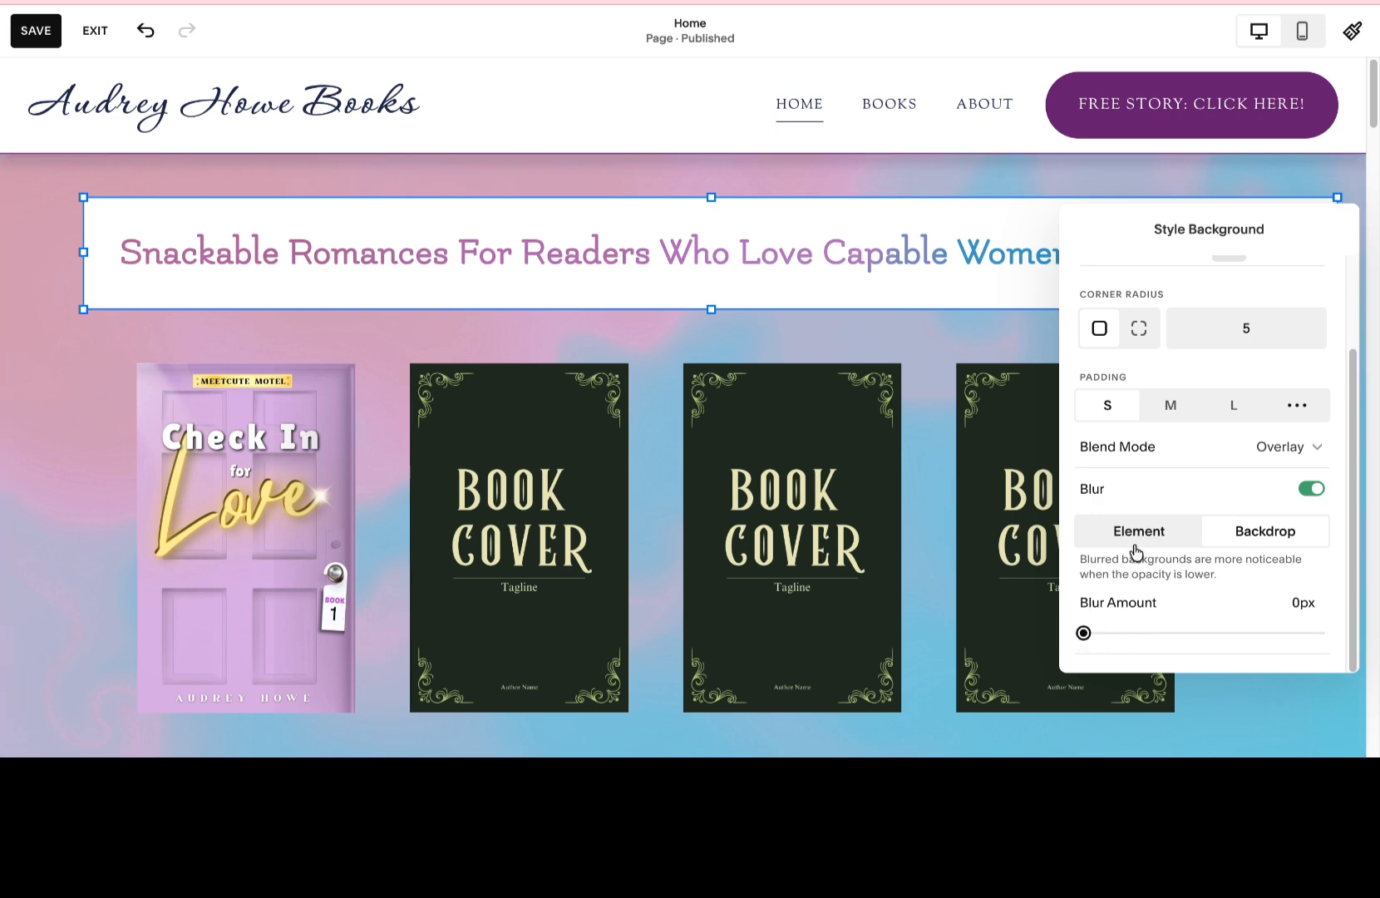
{"action": "mouse_move", "coordinate": [1081, 634]}
{"action": "left_mouse_down"}
{"action": "mouse_move", "coordinate": [1117, 631]}
{"action": "mouse_move", "coordinate": [1083, 632]}
{"action": "left_mouse_up"}
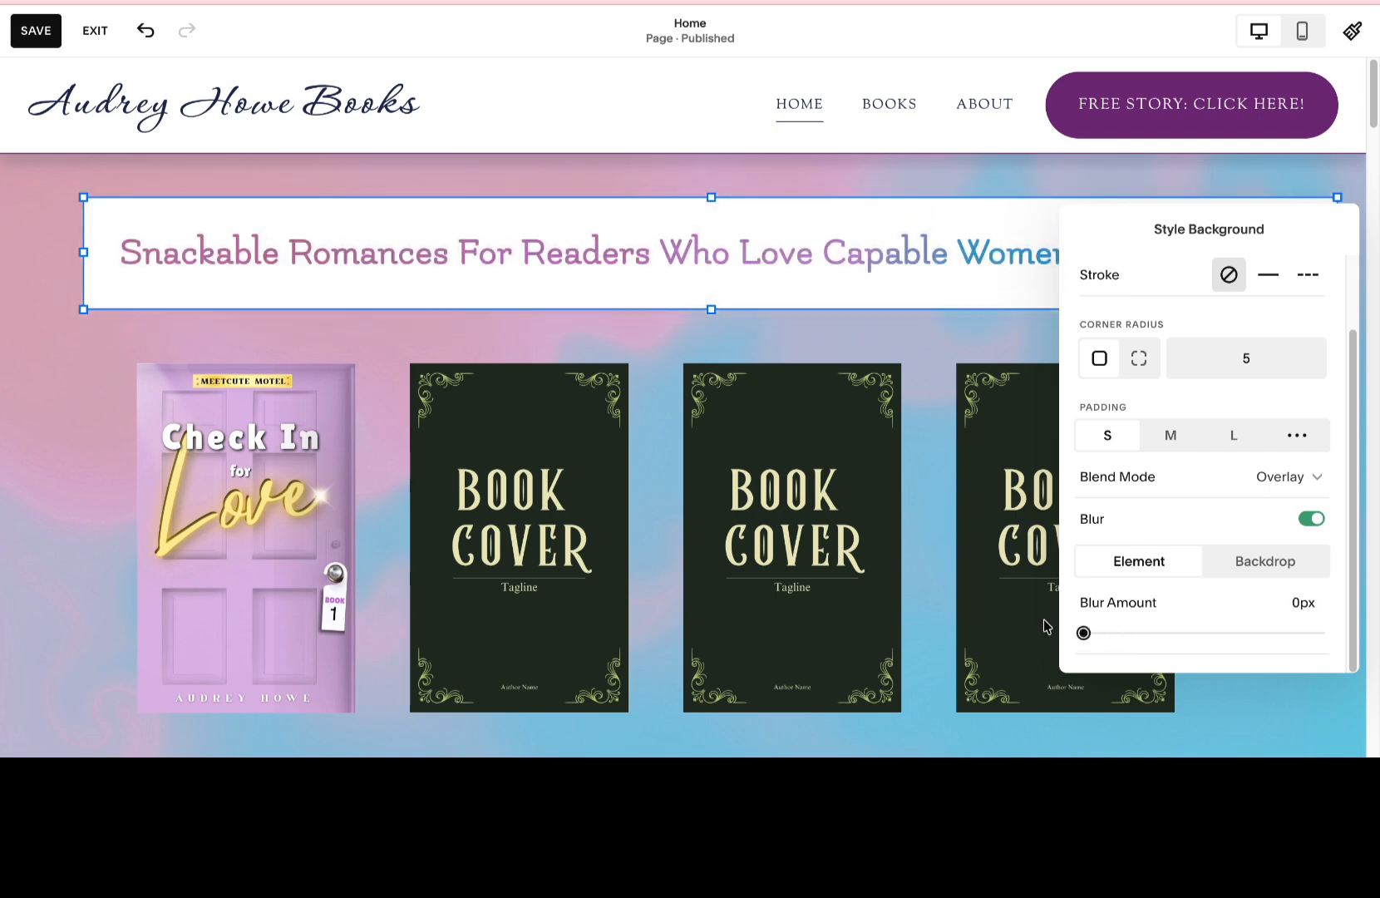
{"action": "left_click", "coordinate": [1311, 519]}
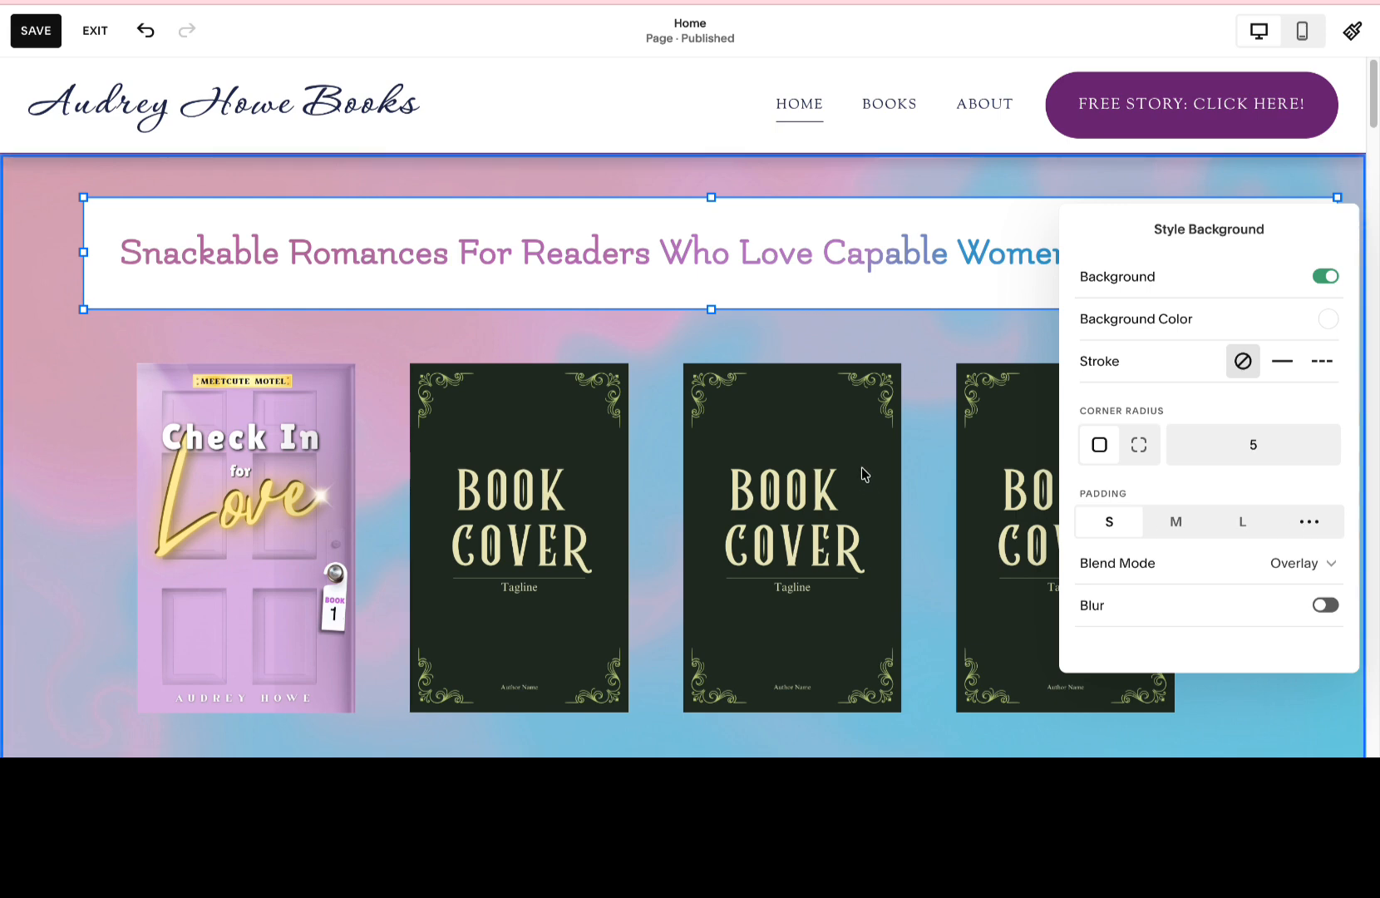
Try to reduce the height of the heading's background block from its lower edge.
{"action": "left_click", "coordinate": [766, 302]}
{"action": "left_click_drag", "start_coordinate": [712, 305], "coordinate": [713, 283]}
{"action": "left_click", "coordinate": [878, 329]}
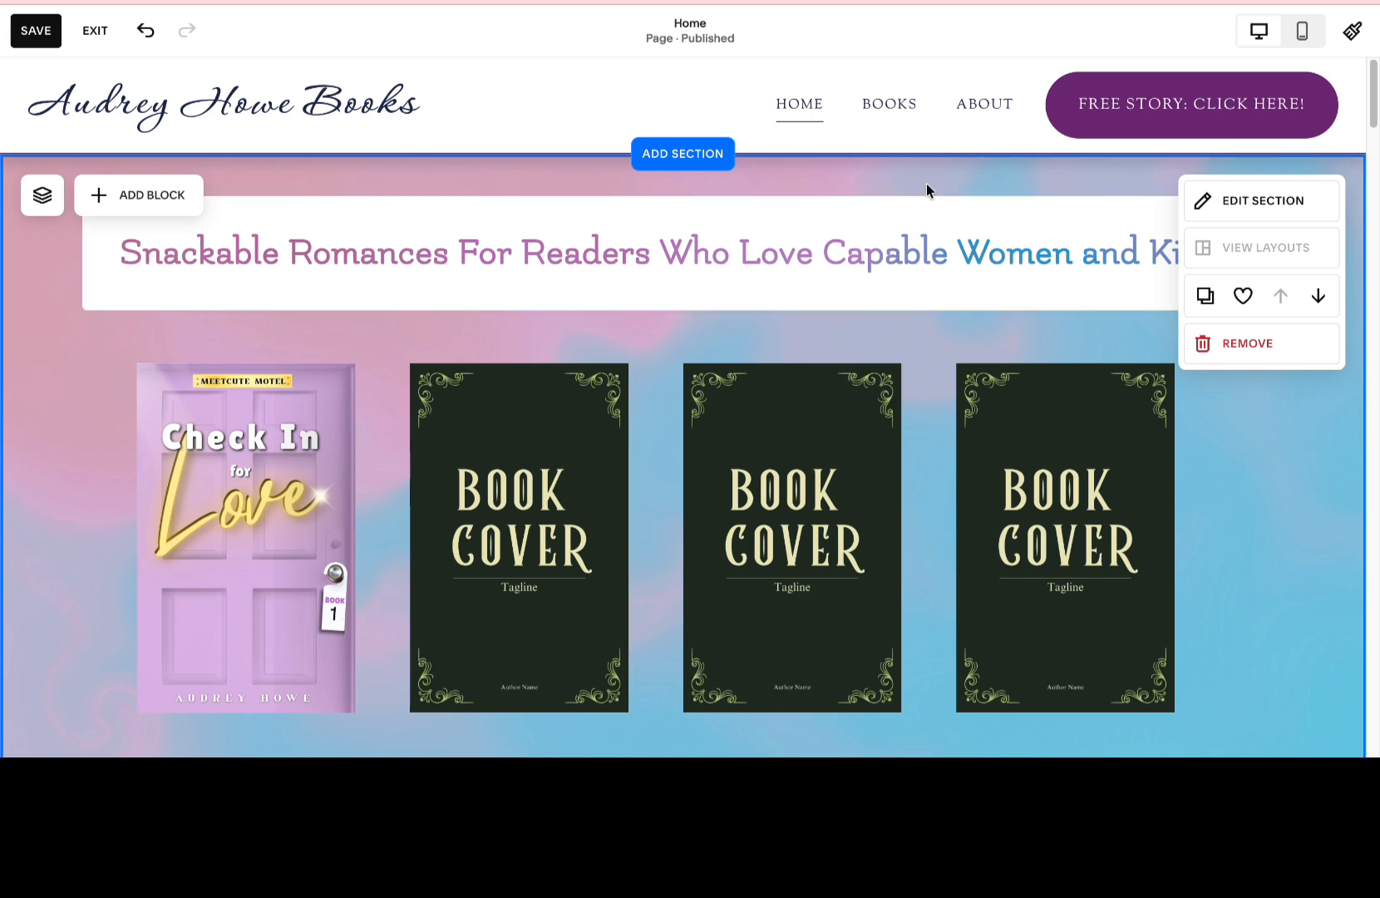
Save the edits made to the home page.
{"action": "left_click", "coordinate": [651, 61]}
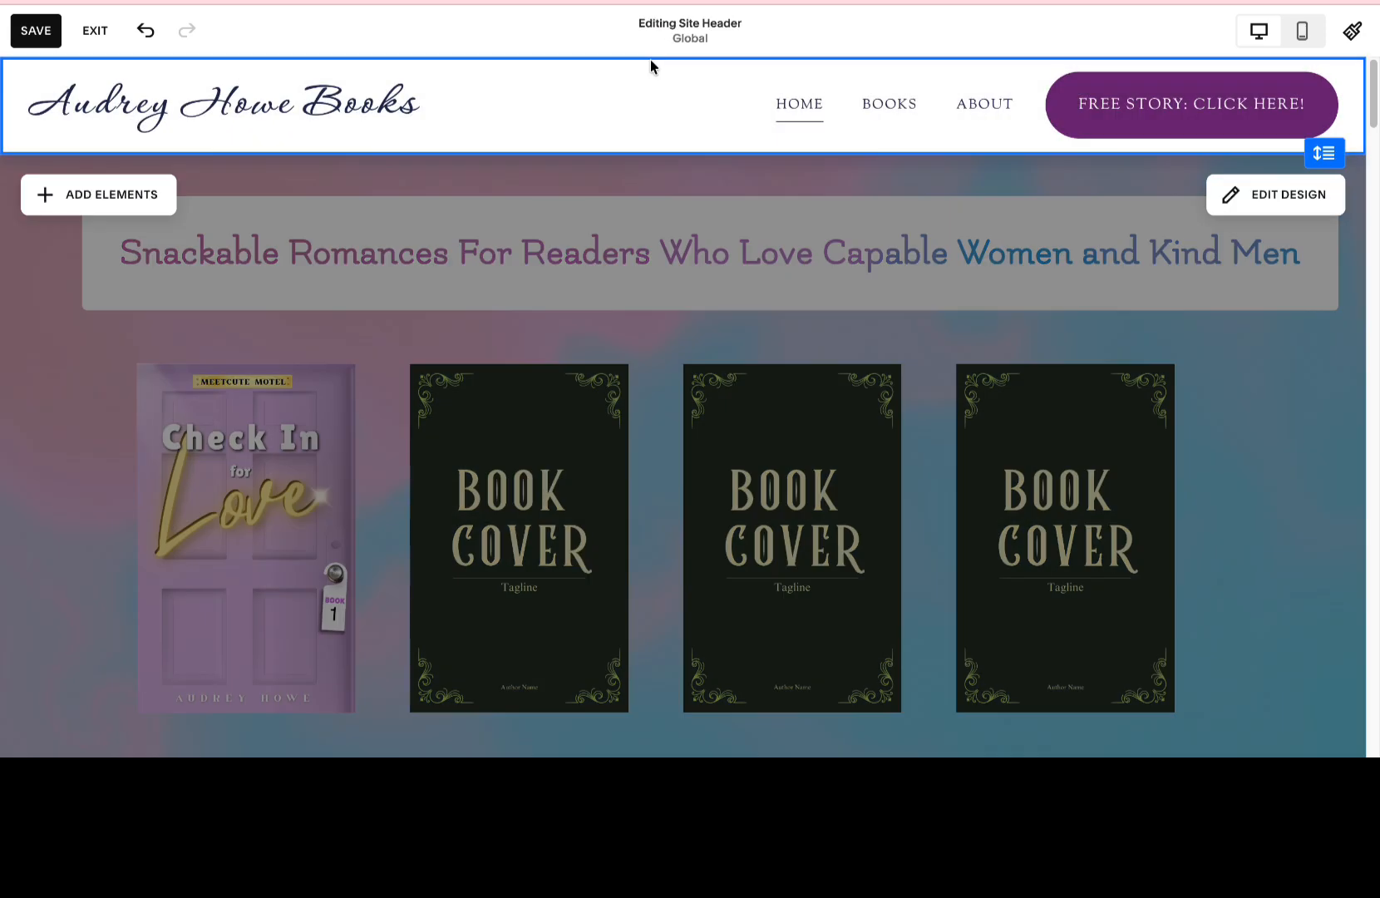
{"action": "left_click", "coordinate": [36, 31]}
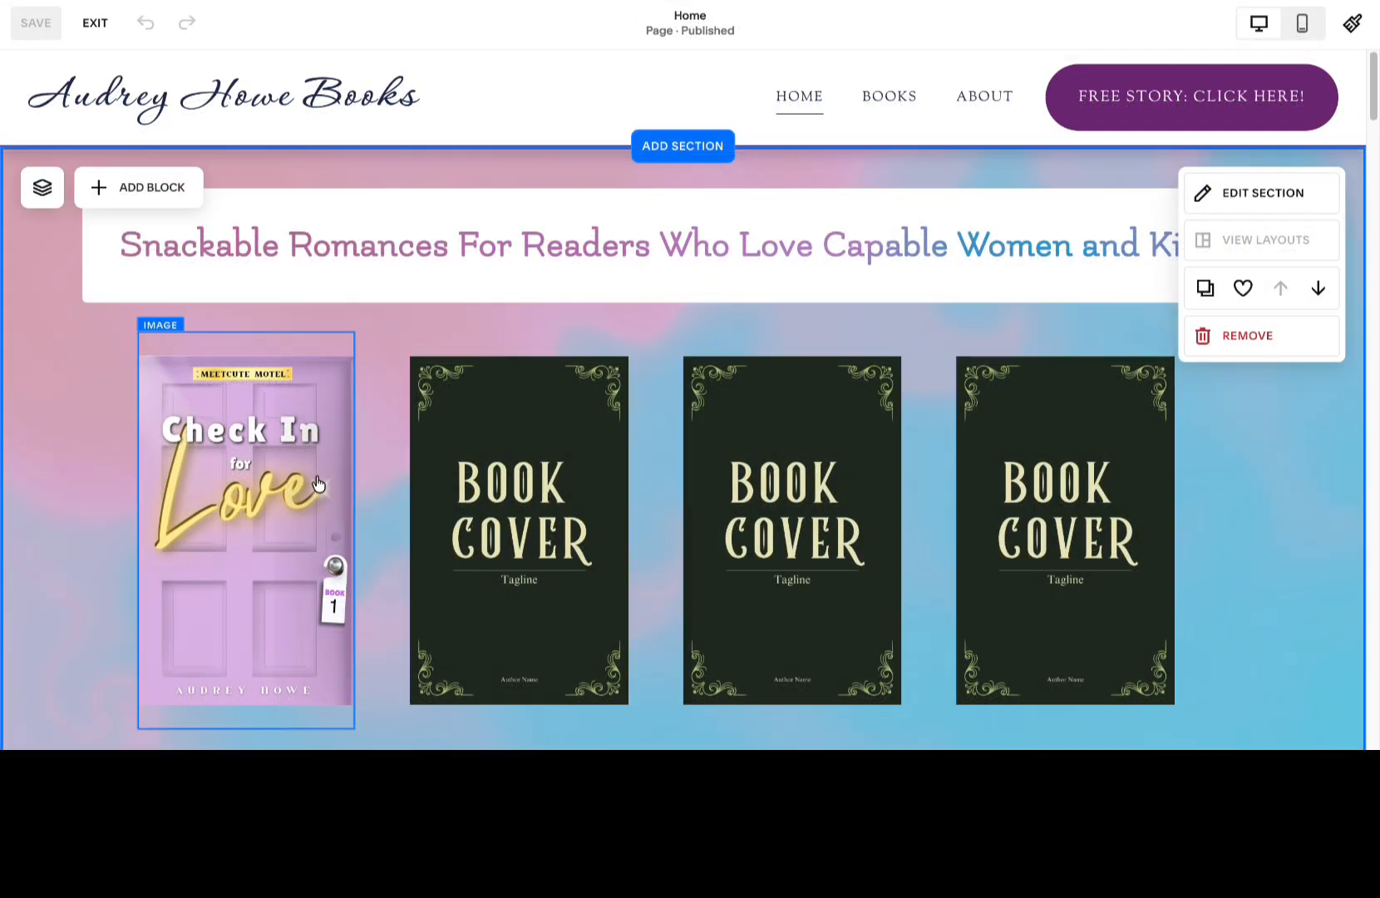
Replace the second book cover image by uploading book two.jpg from the Holiday Bundle Cover Design folder.
{"action": "left_click", "coordinate": [465, 482]}
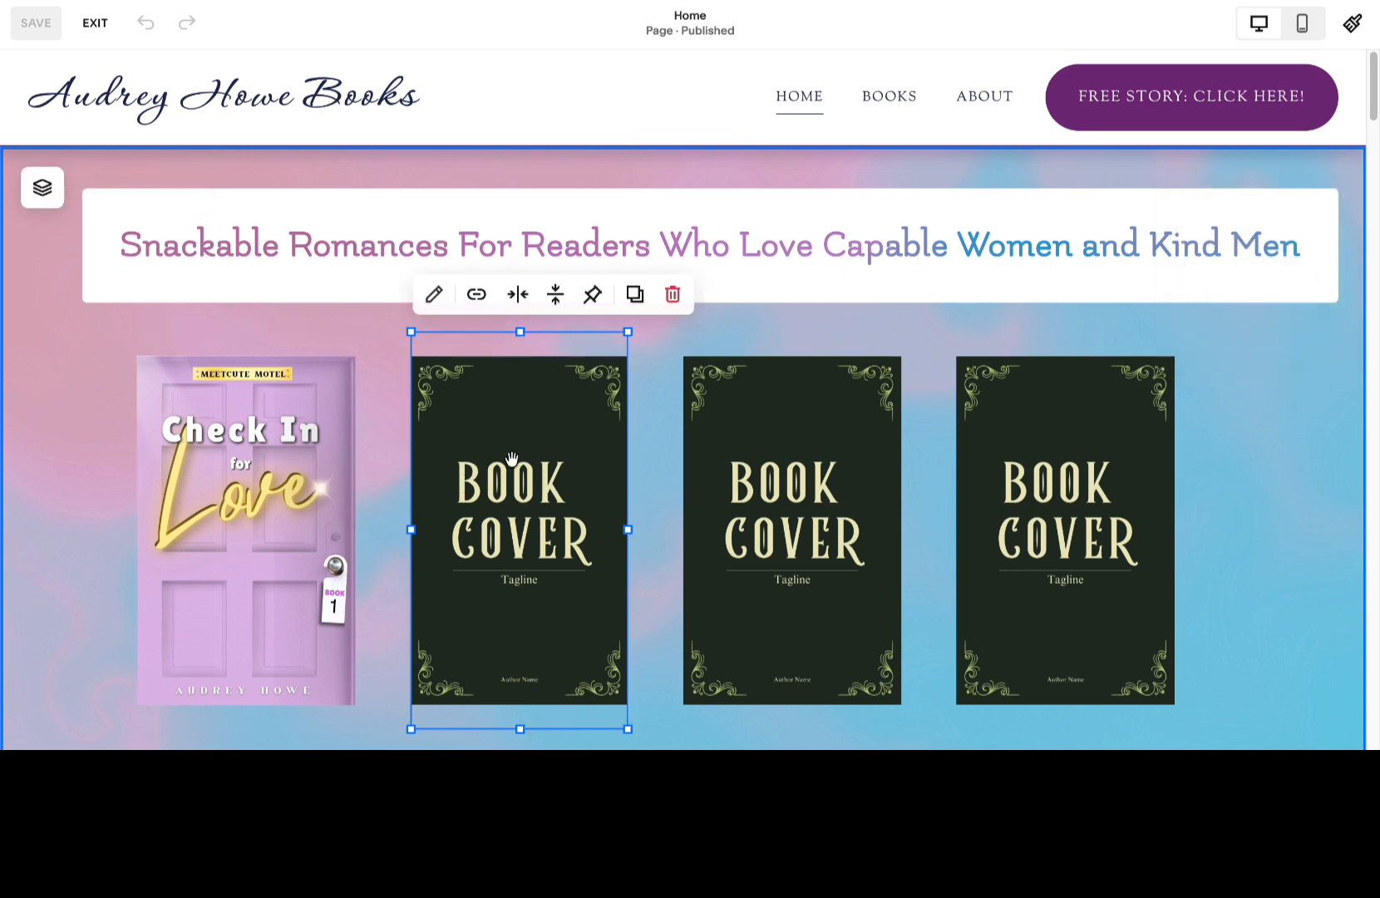
{"action": "left_click", "coordinate": [431, 303]}
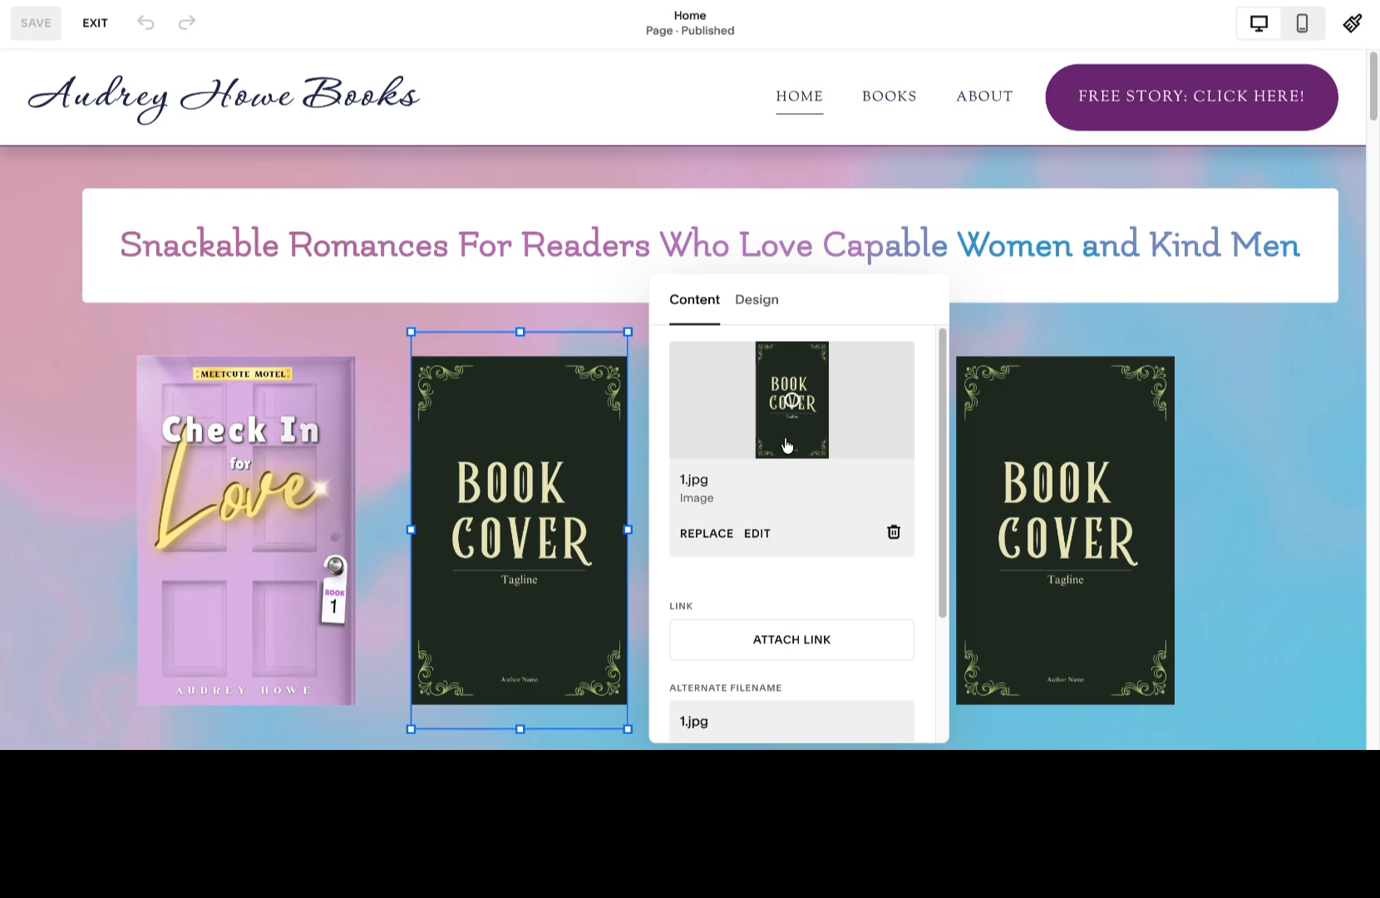
{"action": "left_click", "coordinate": [704, 535]}
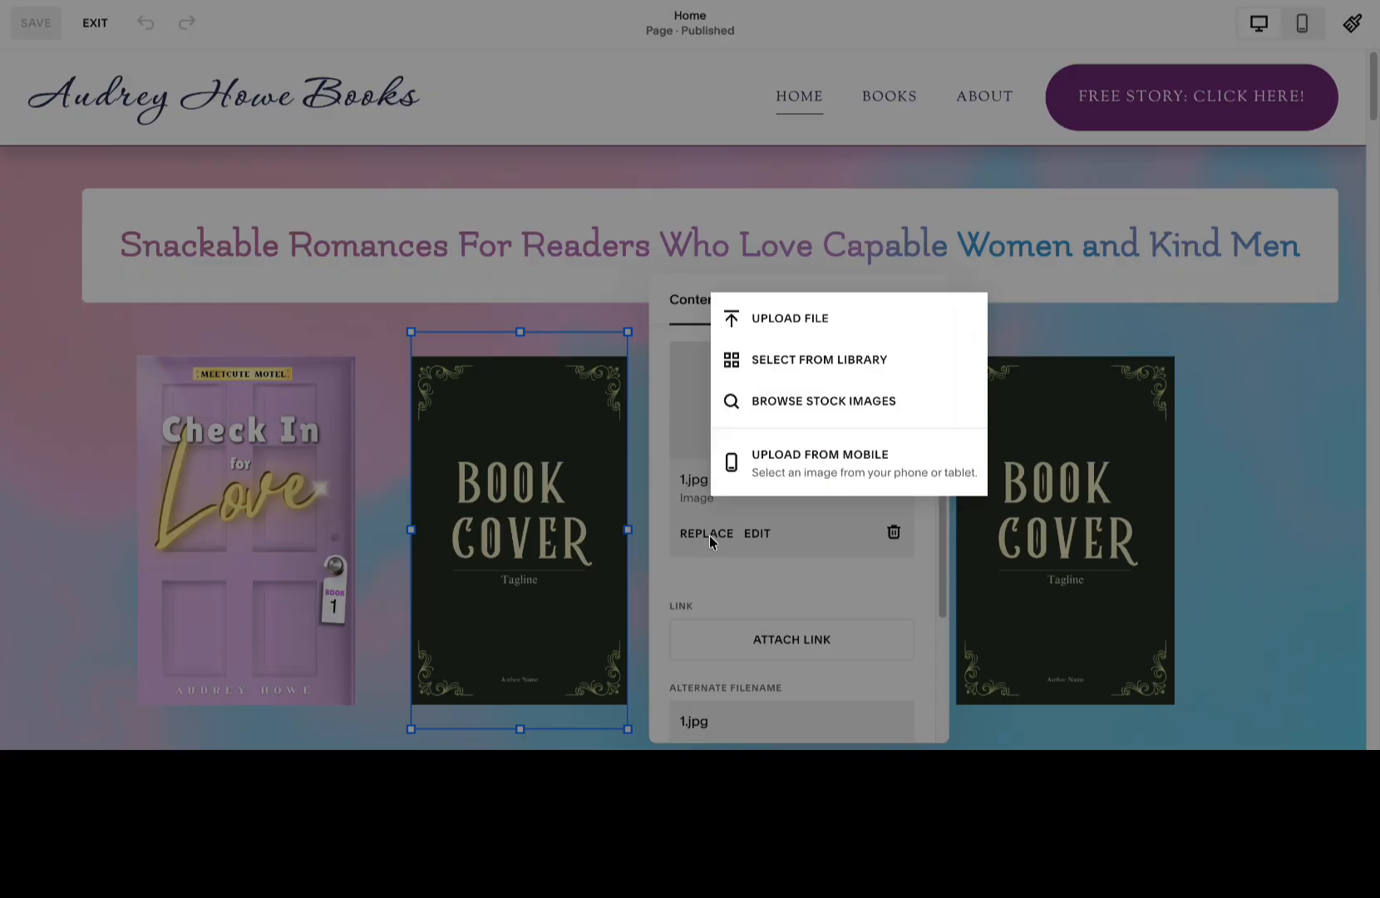
{"action": "left_click", "coordinate": [772, 314]}
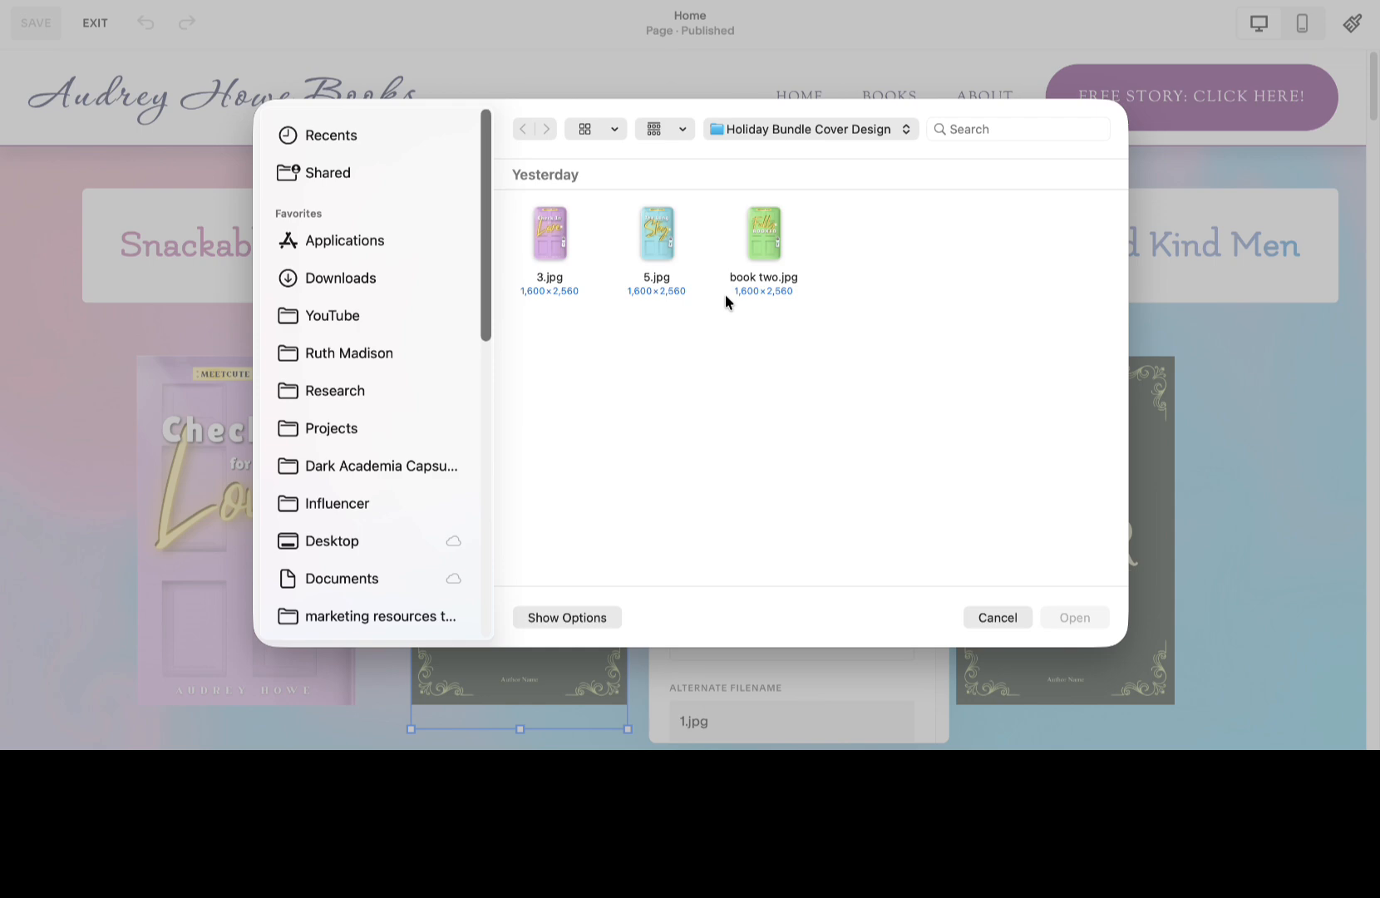
{"action": "double_click", "coordinate": [752, 278]}
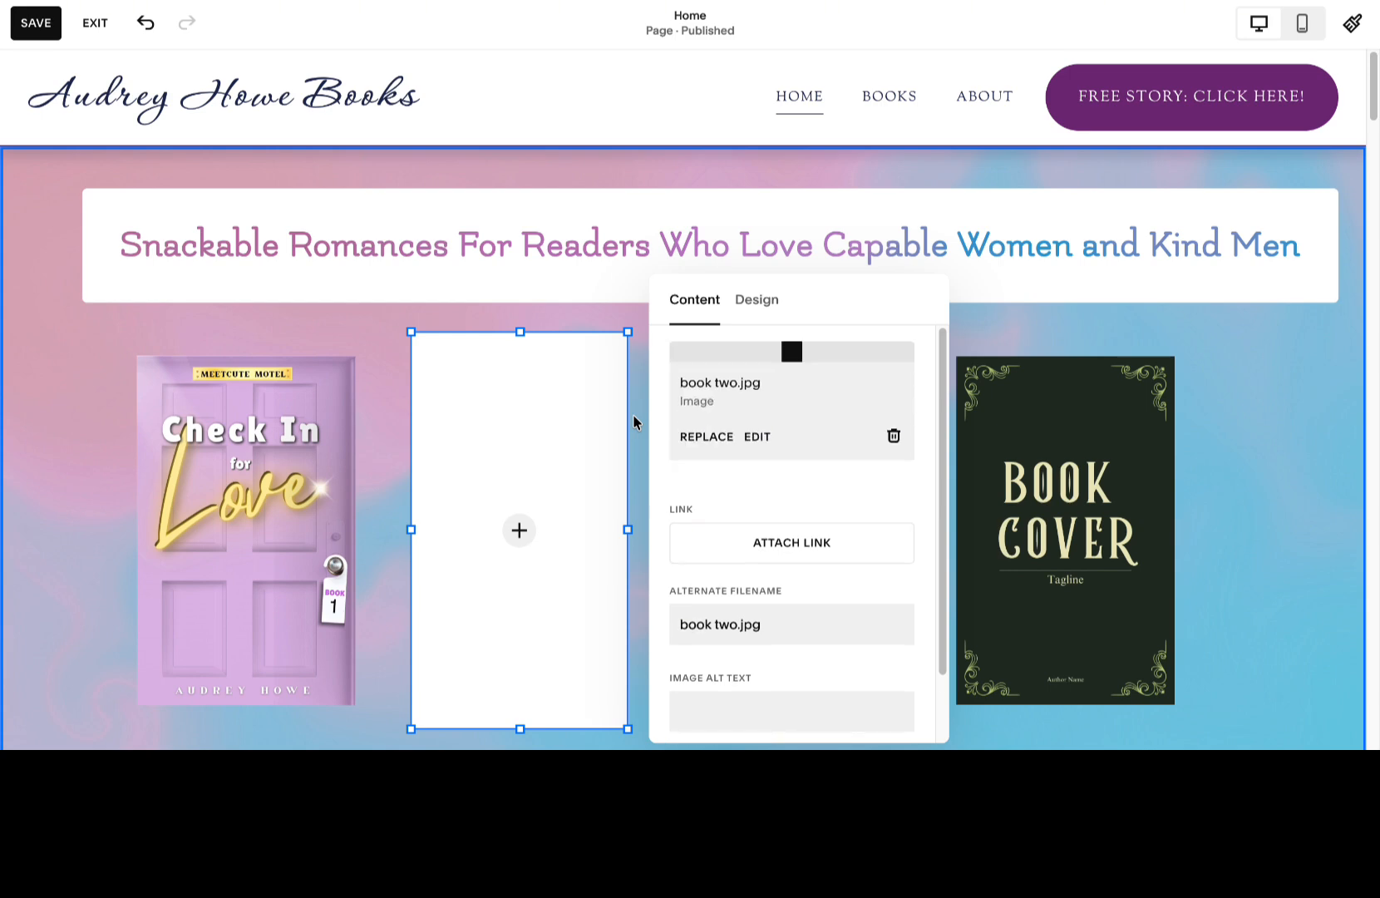
{"action": "left_click", "coordinate": [374, 391]}
Replace the third book cover image by uploading 5.jpg from the Holiday Bundle Cover Design folder.
{"action": "left_click", "coordinate": [770, 458]}
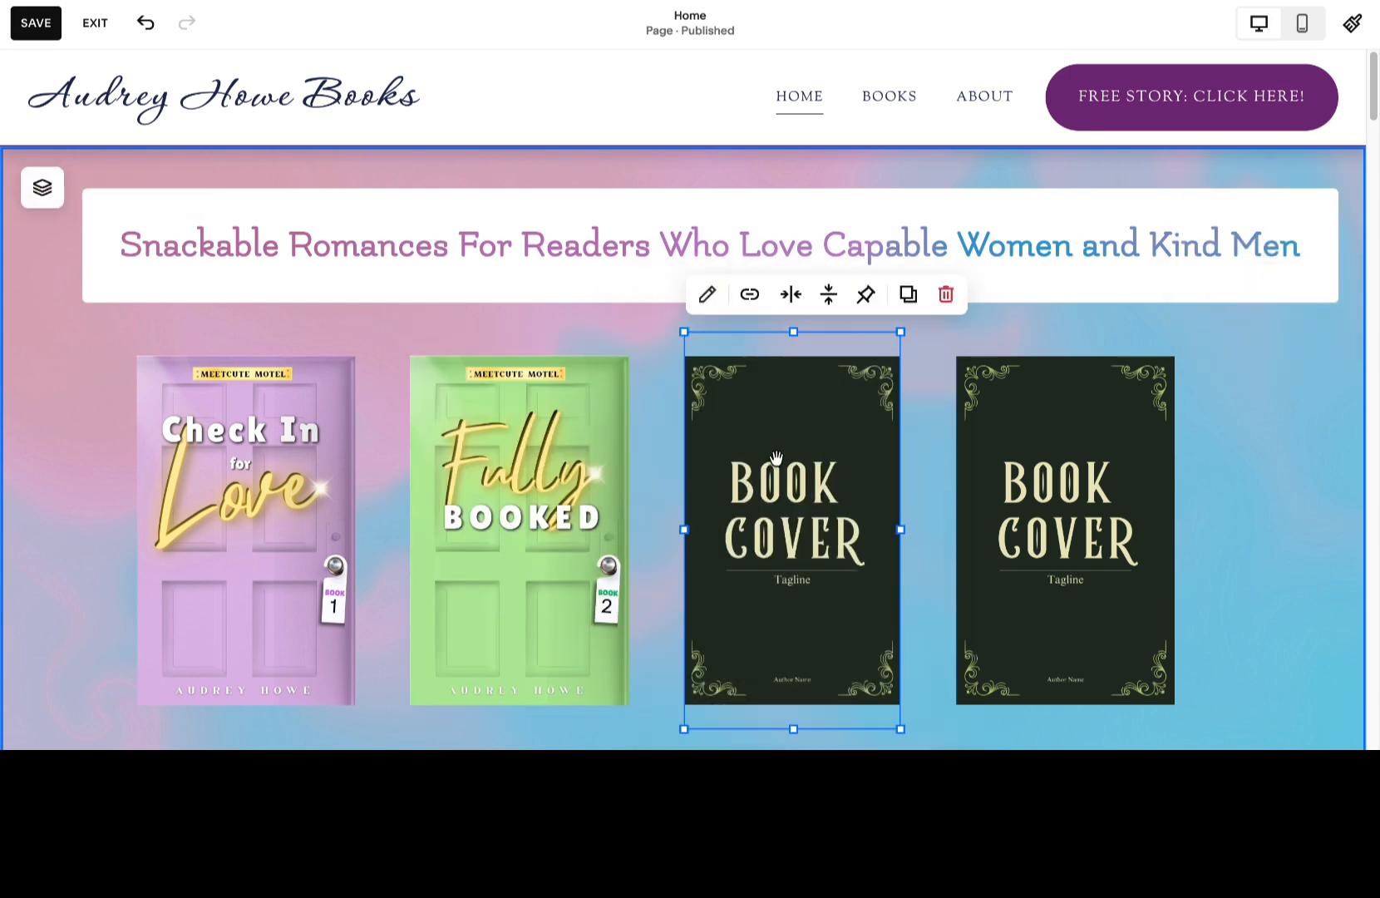
{"action": "left_click", "coordinate": [706, 296]}
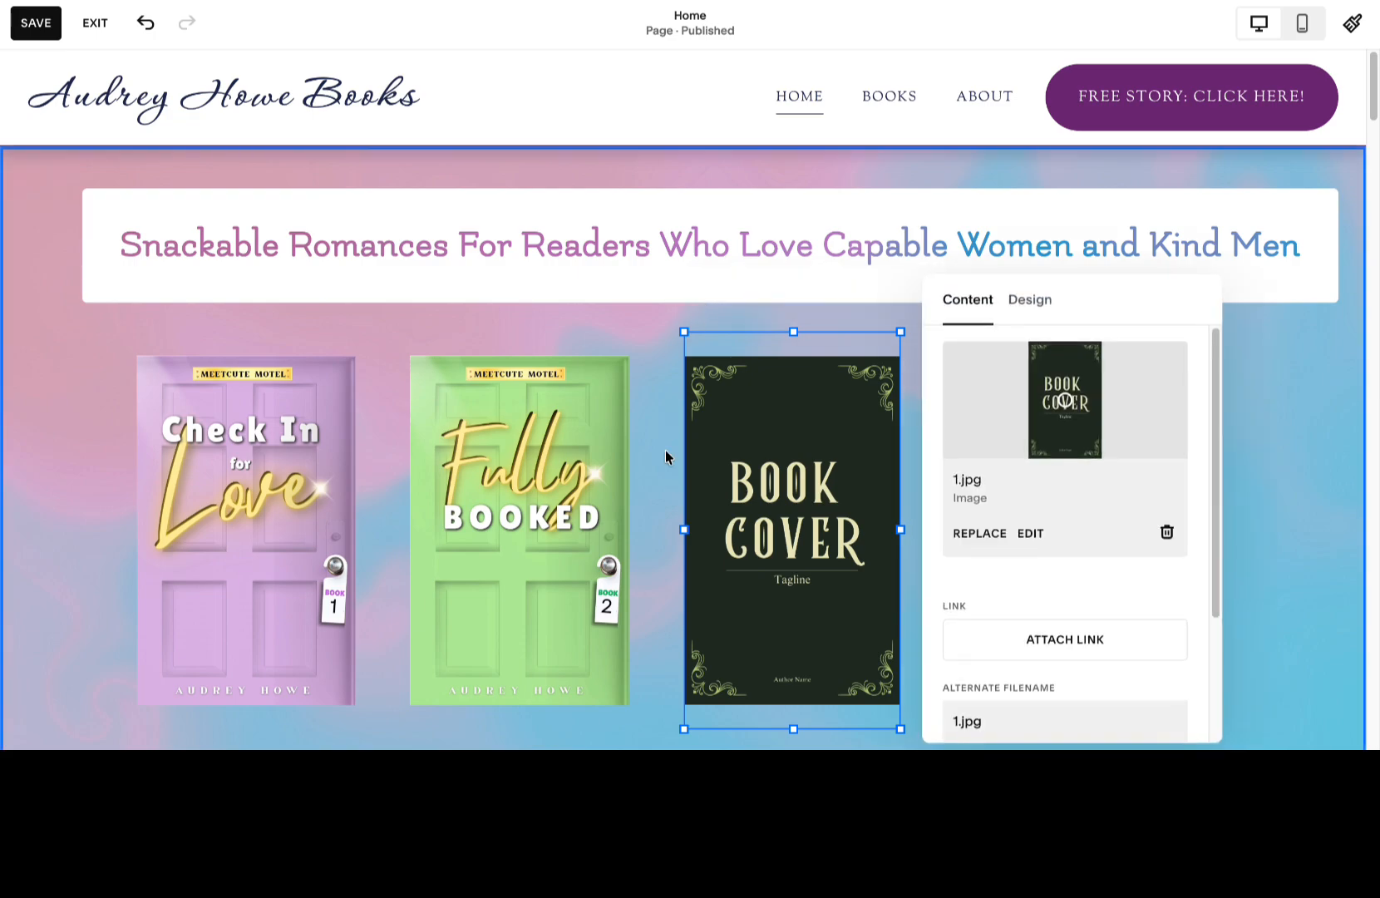
{"action": "left_click", "coordinate": [993, 535]}
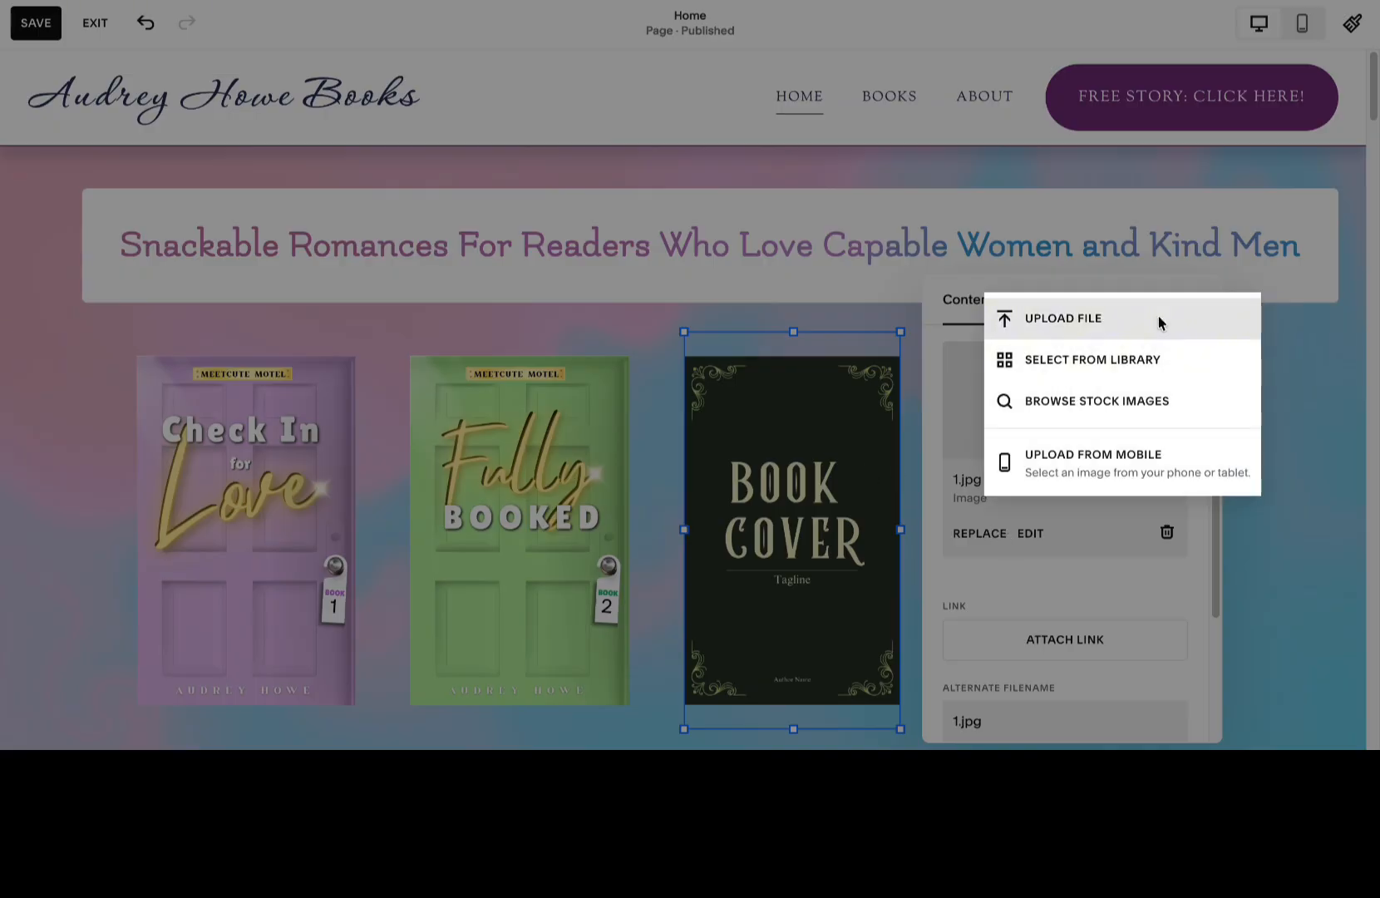
{"action": "left_click", "coordinate": [1088, 317]}
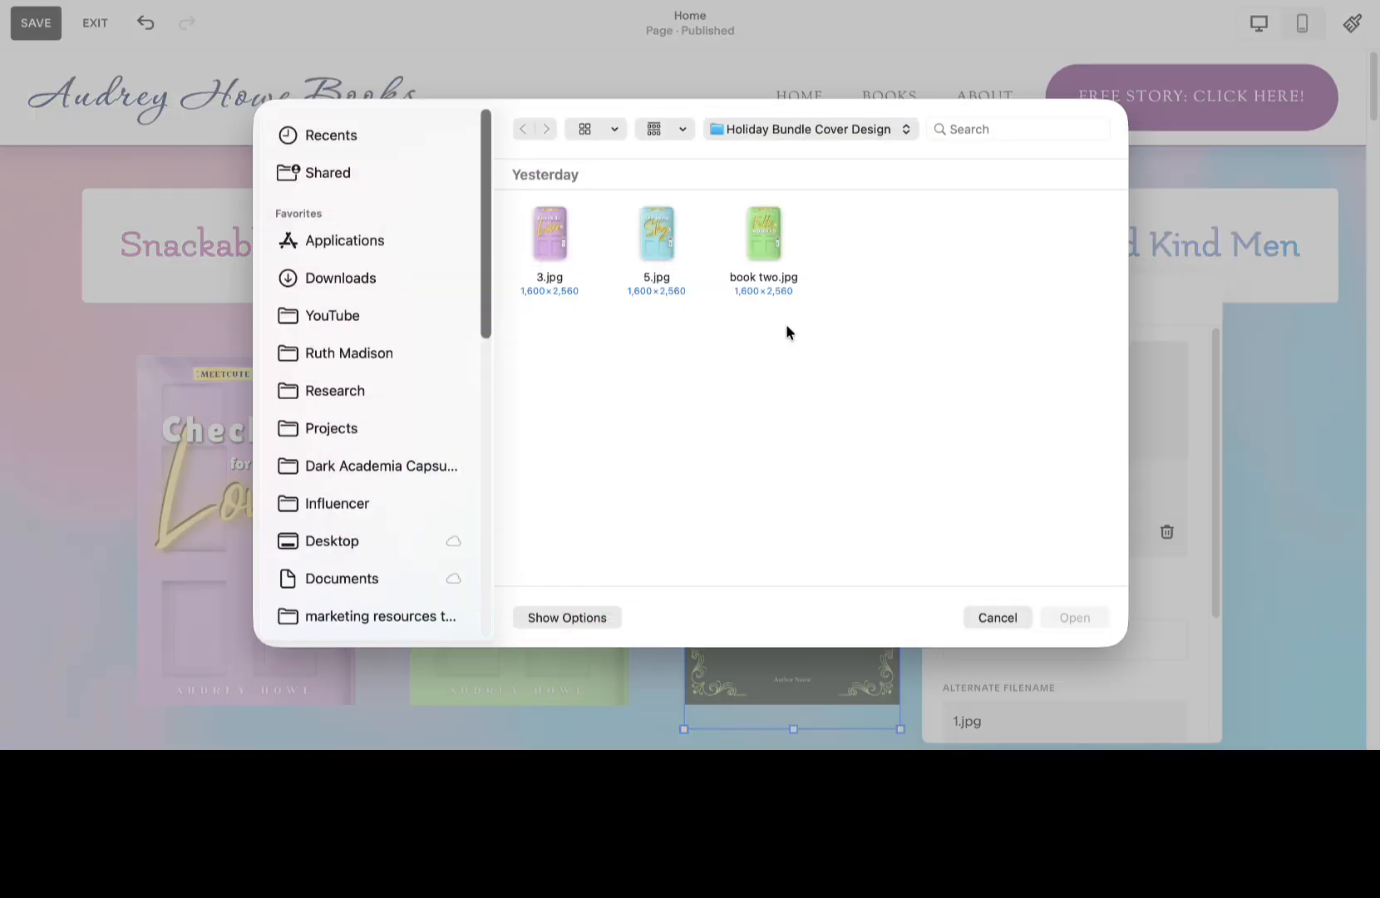
{"action": "double_click", "coordinate": [652, 232]}
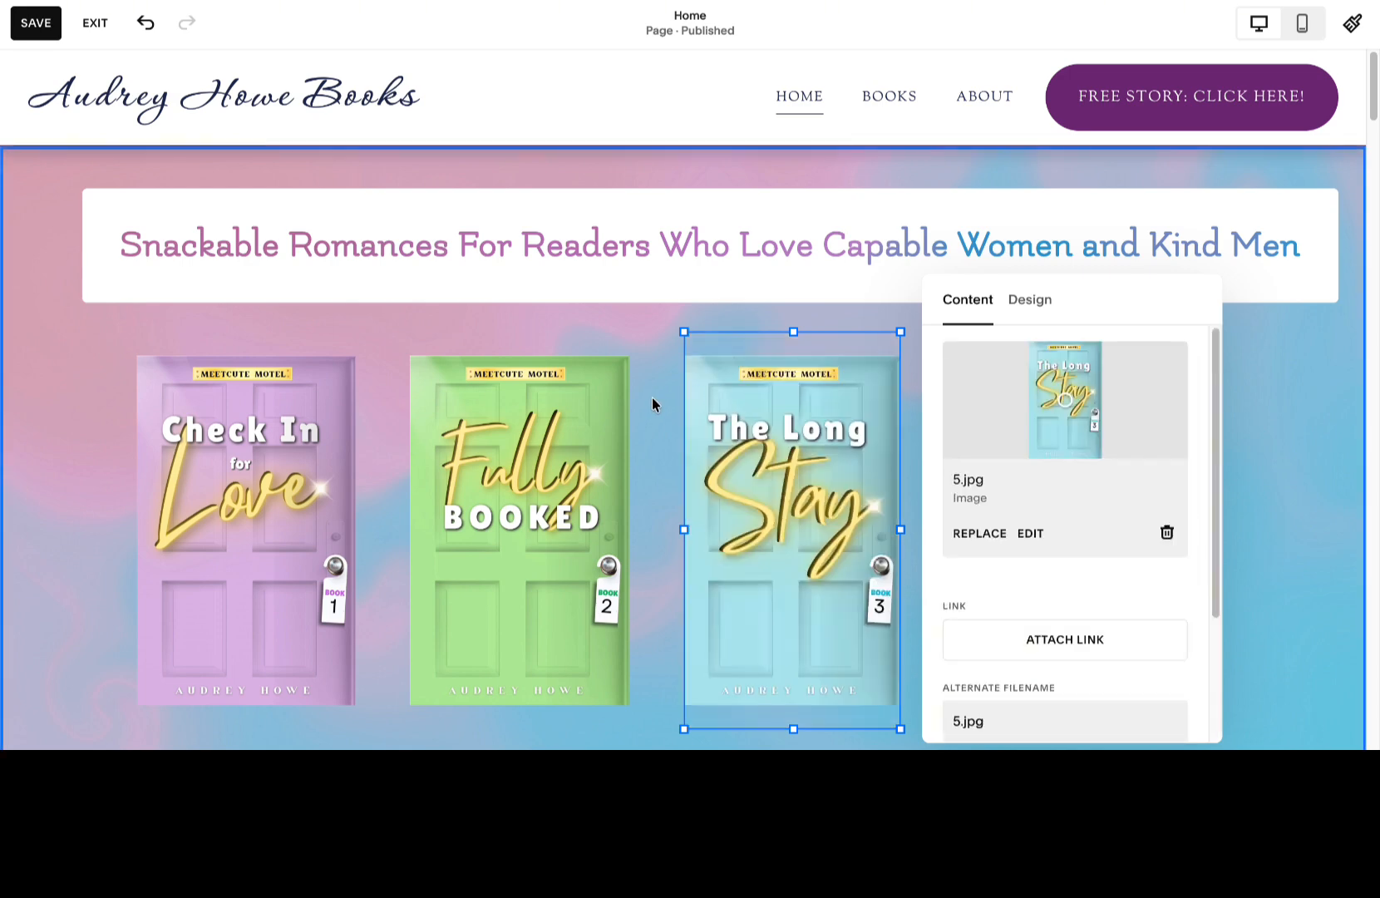
{"action": "left_click", "coordinate": [1328, 400]}
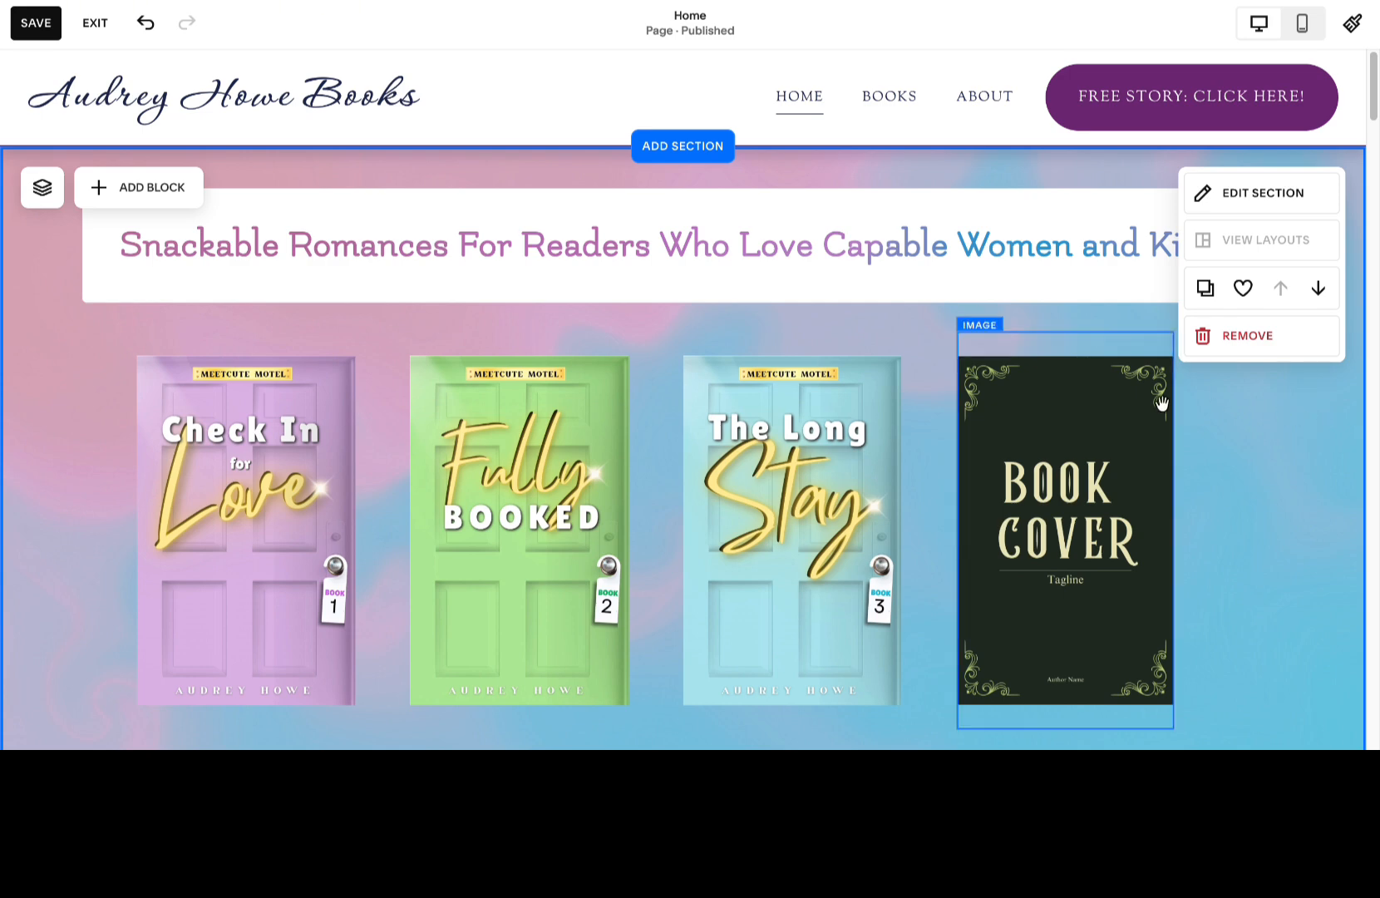
Open the background color setting of the heading block at the top of the home page.
{"action": "left_click", "coordinate": [843, 225]}
{"action": "left_click_drag", "start_coordinate": [707, 189], "coordinate": [706, 205]}
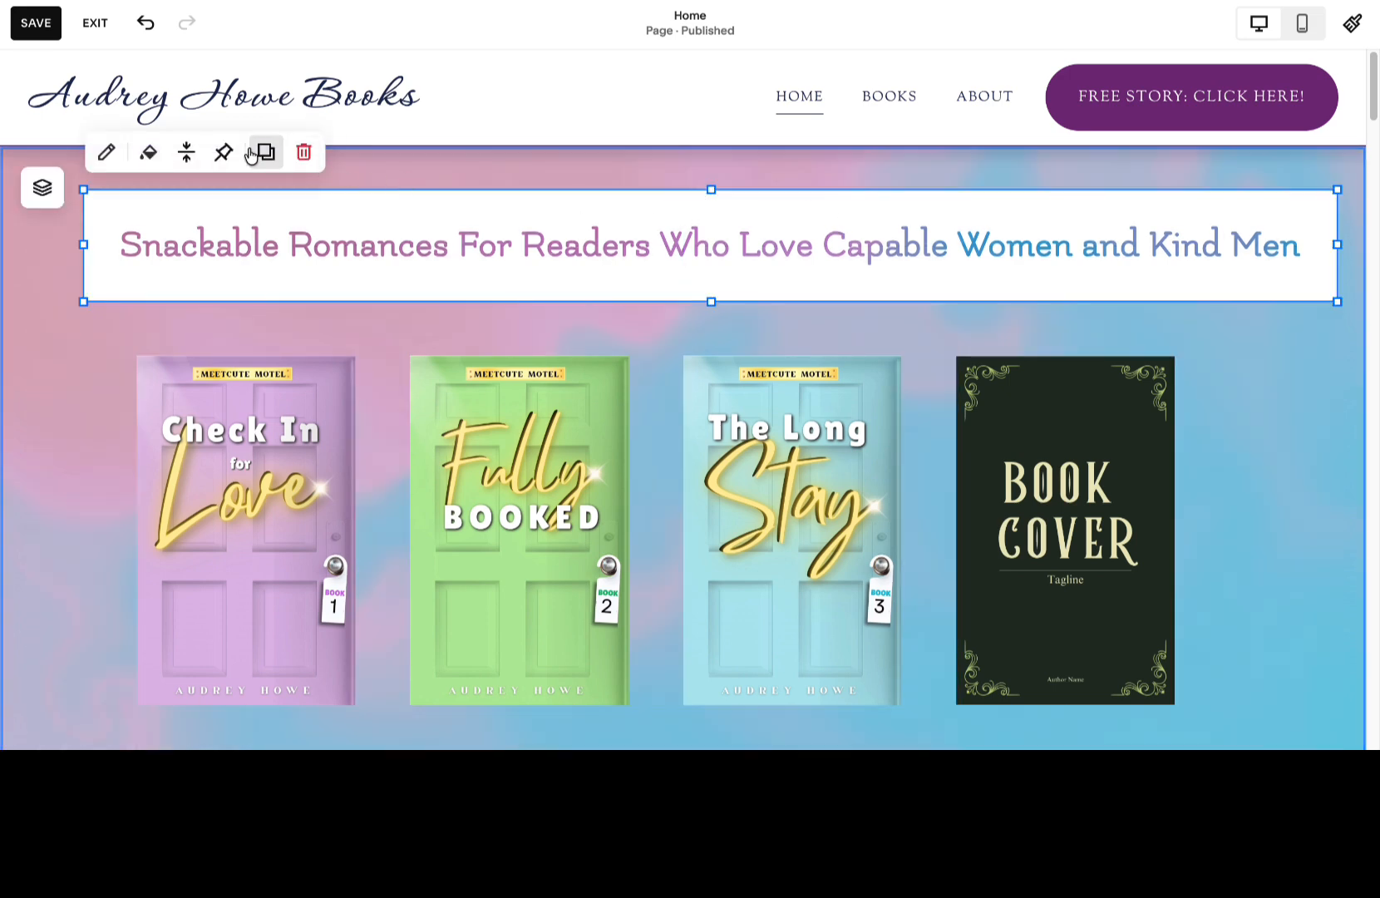
{"action": "left_click", "coordinate": [151, 152]}
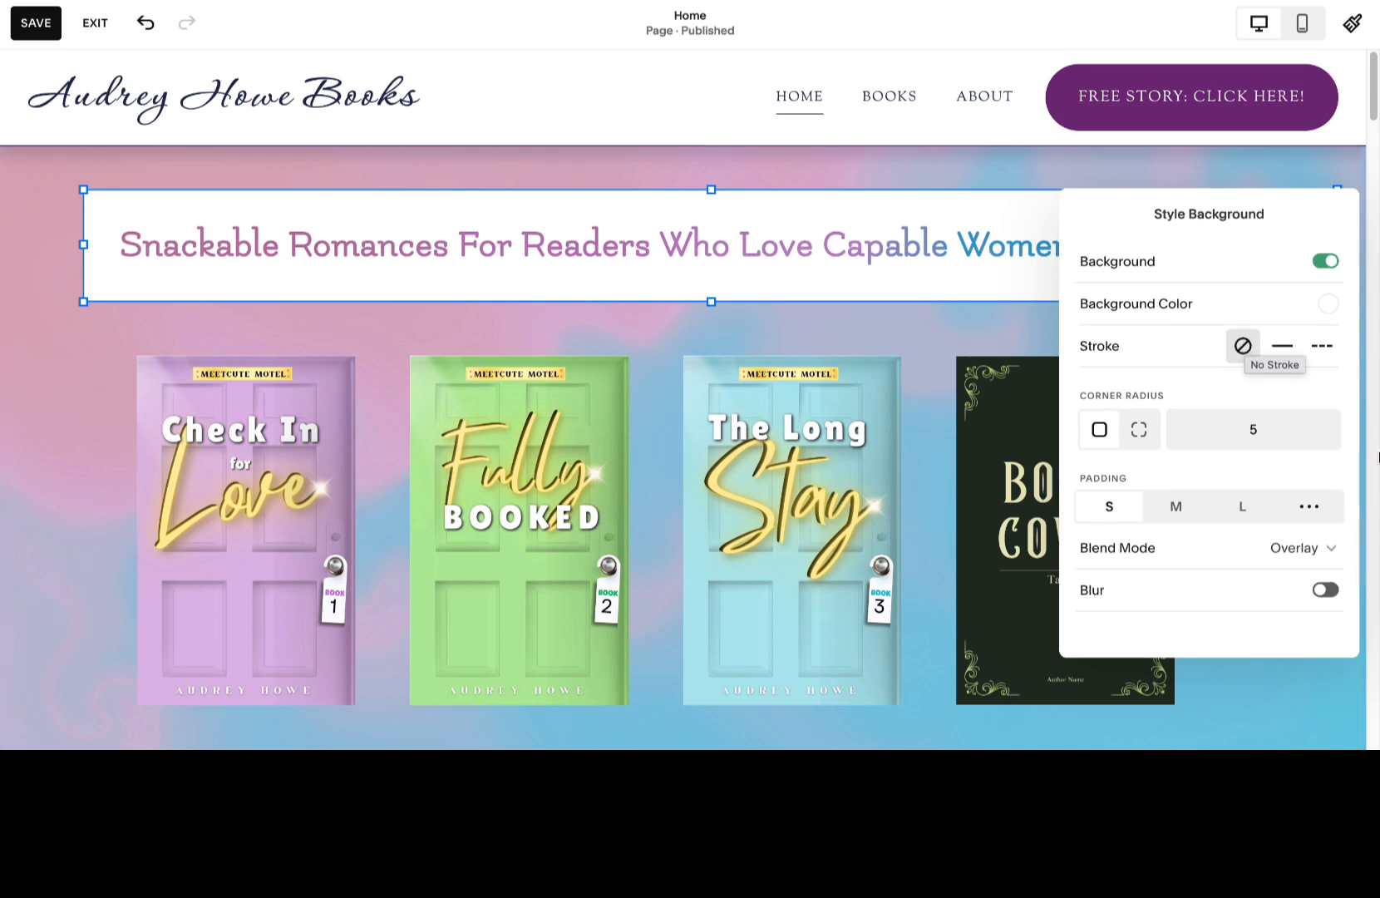
{"action": "left_click", "coordinate": [1328, 304]}
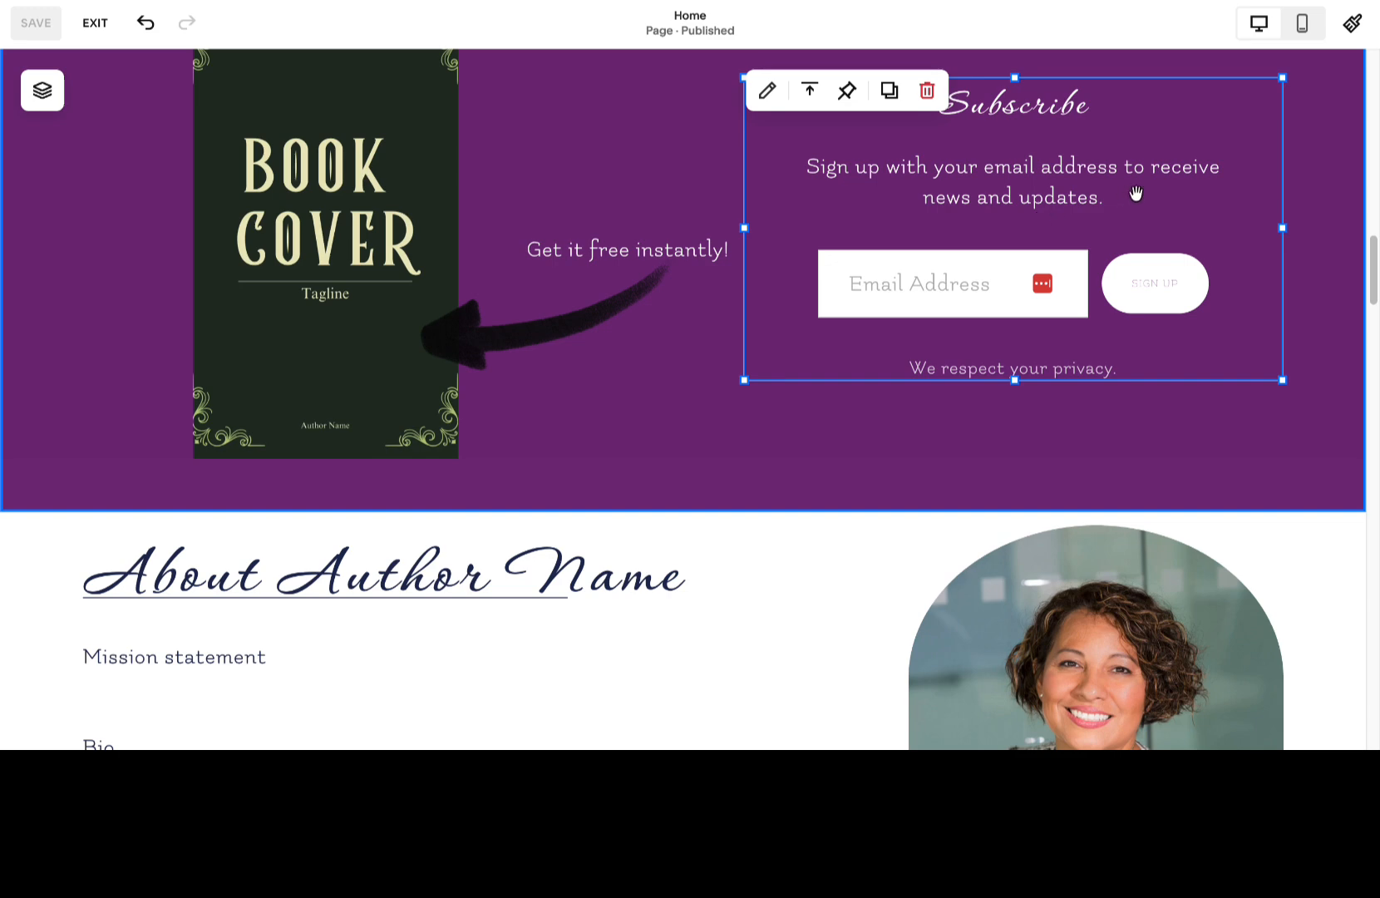
Change the newsletter form's description to "Sign up with your email address so you never miss a story!".
{"action": "left_click", "coordinate": [765, 91]}
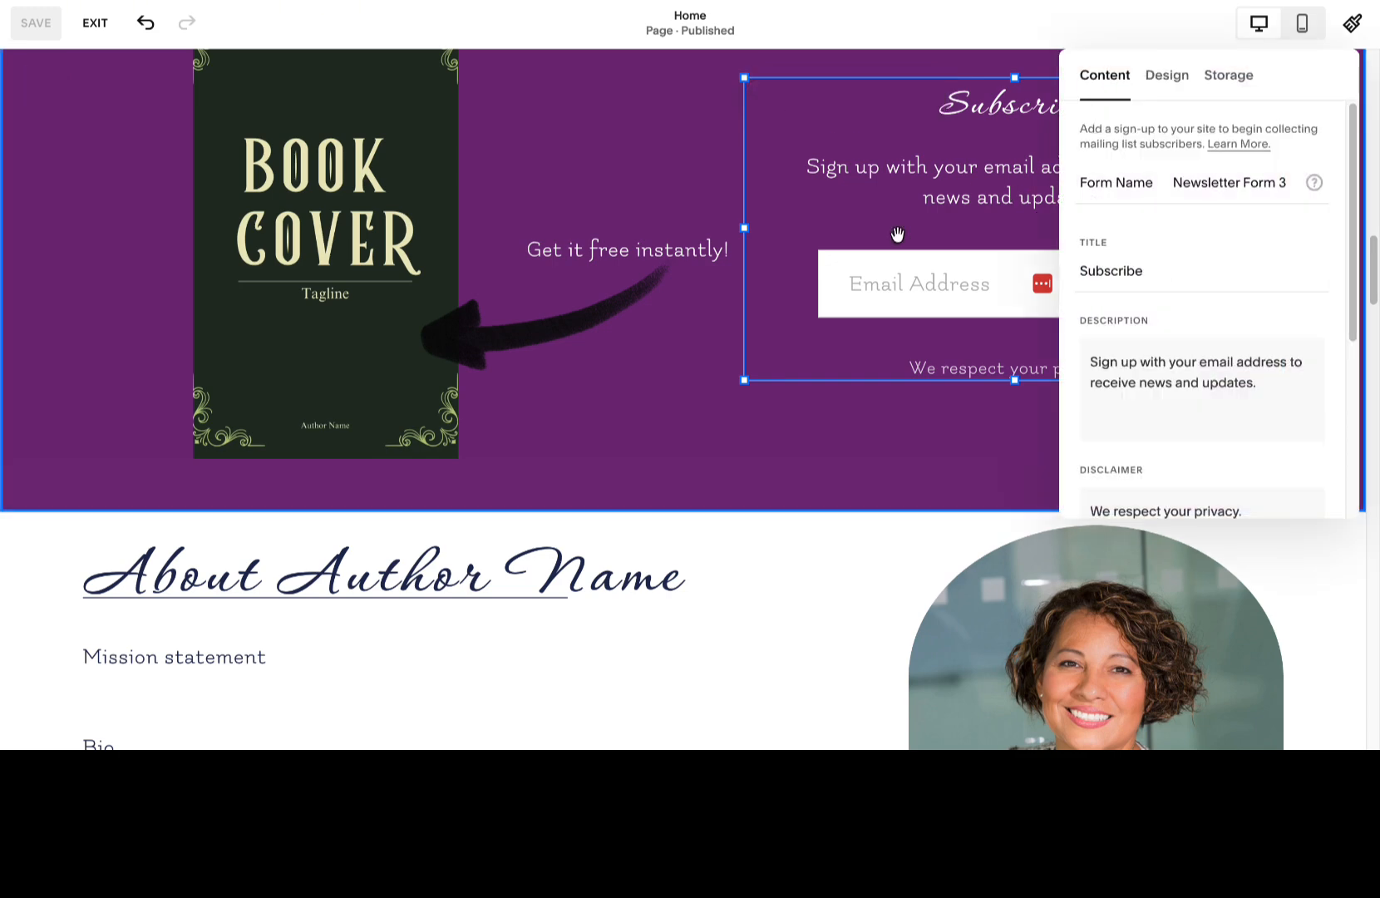
{"action": "left_click", "coordinate": [1281, 373]}
{"action": "left_click_drag", "start_coordinate": [1281, 374], "coordinate": [1078, 384]}
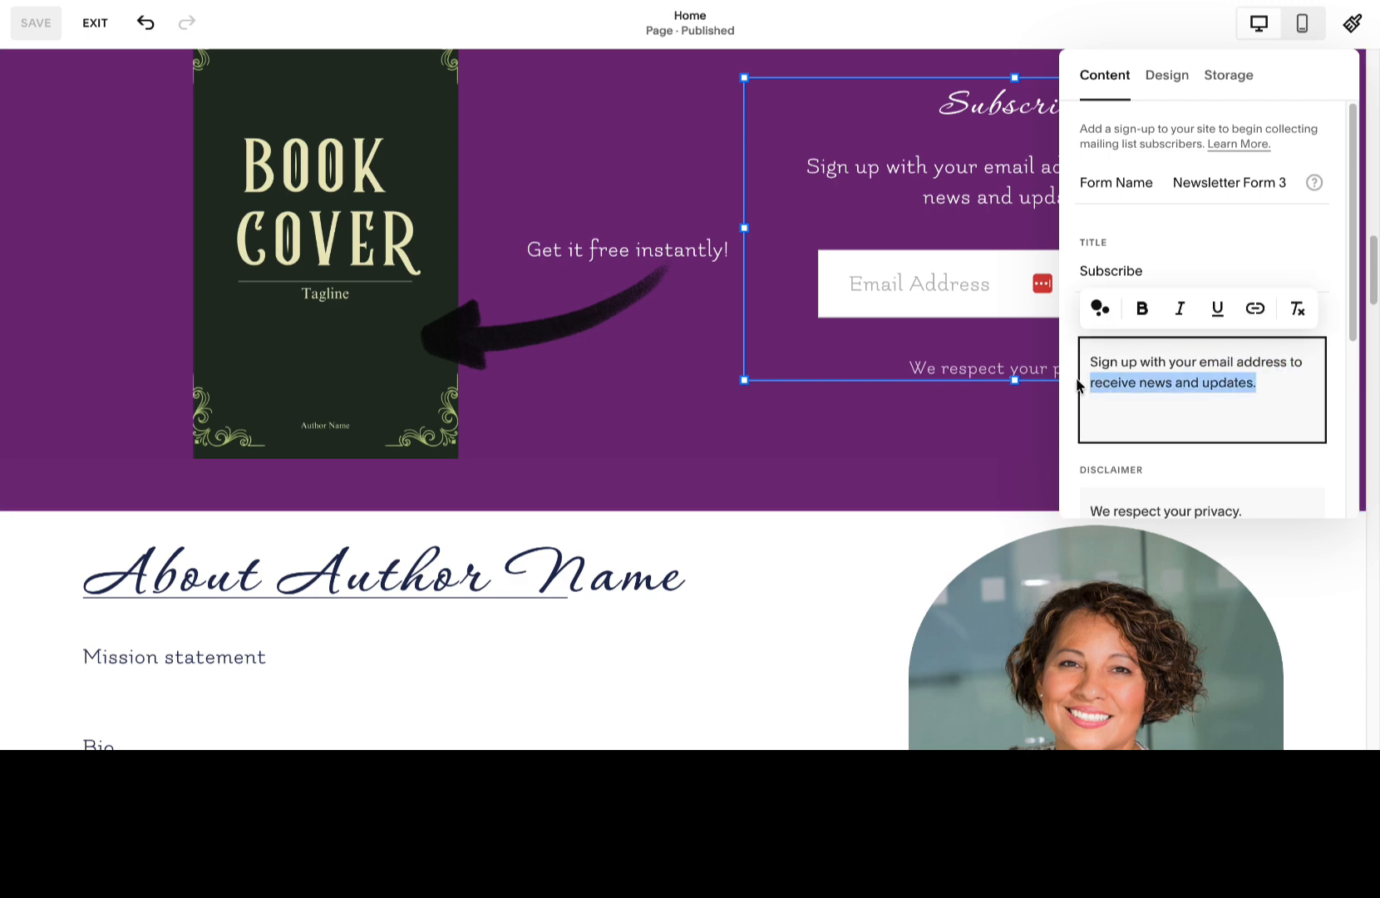
{"action": "left_click_drag", "start_coordinate": [1078, 384], "coordinate": [1288, 358]}
{"action": "type", "text": "so yo"}
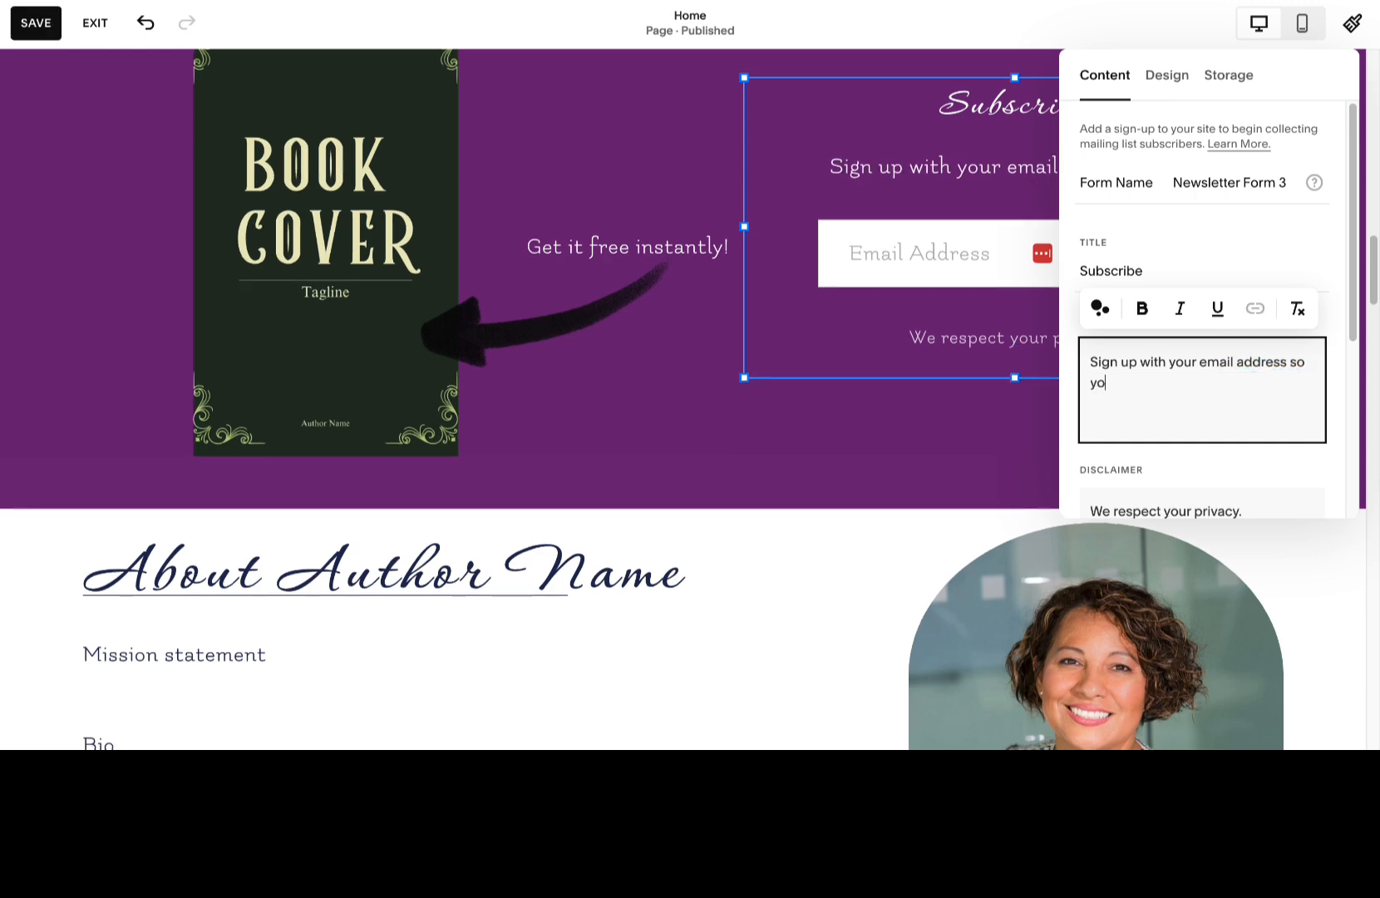
{"action": "type", "text": "u never miss a"}
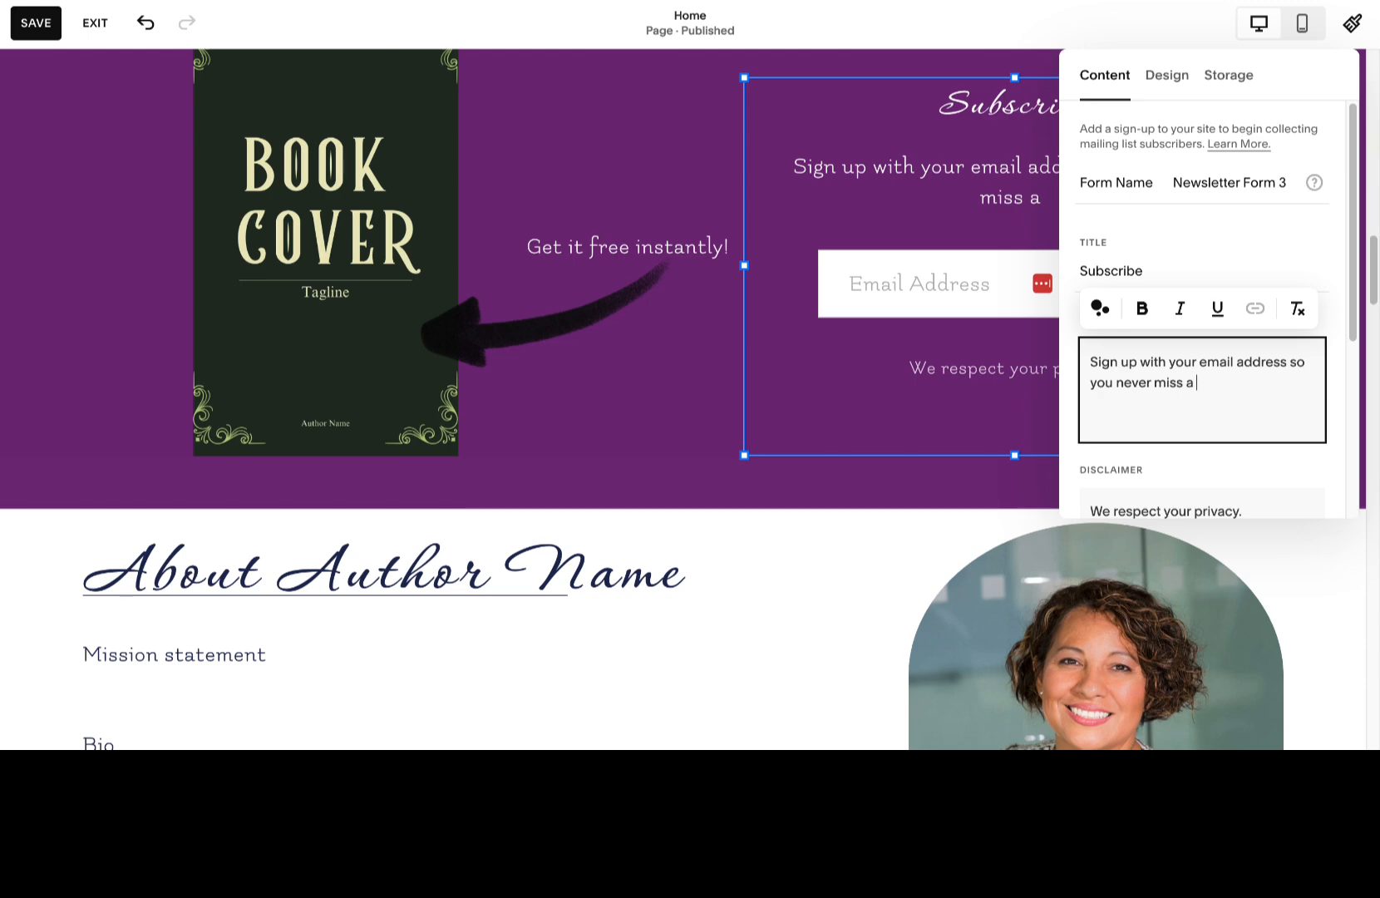
{"action": "type", "text": "story!"}
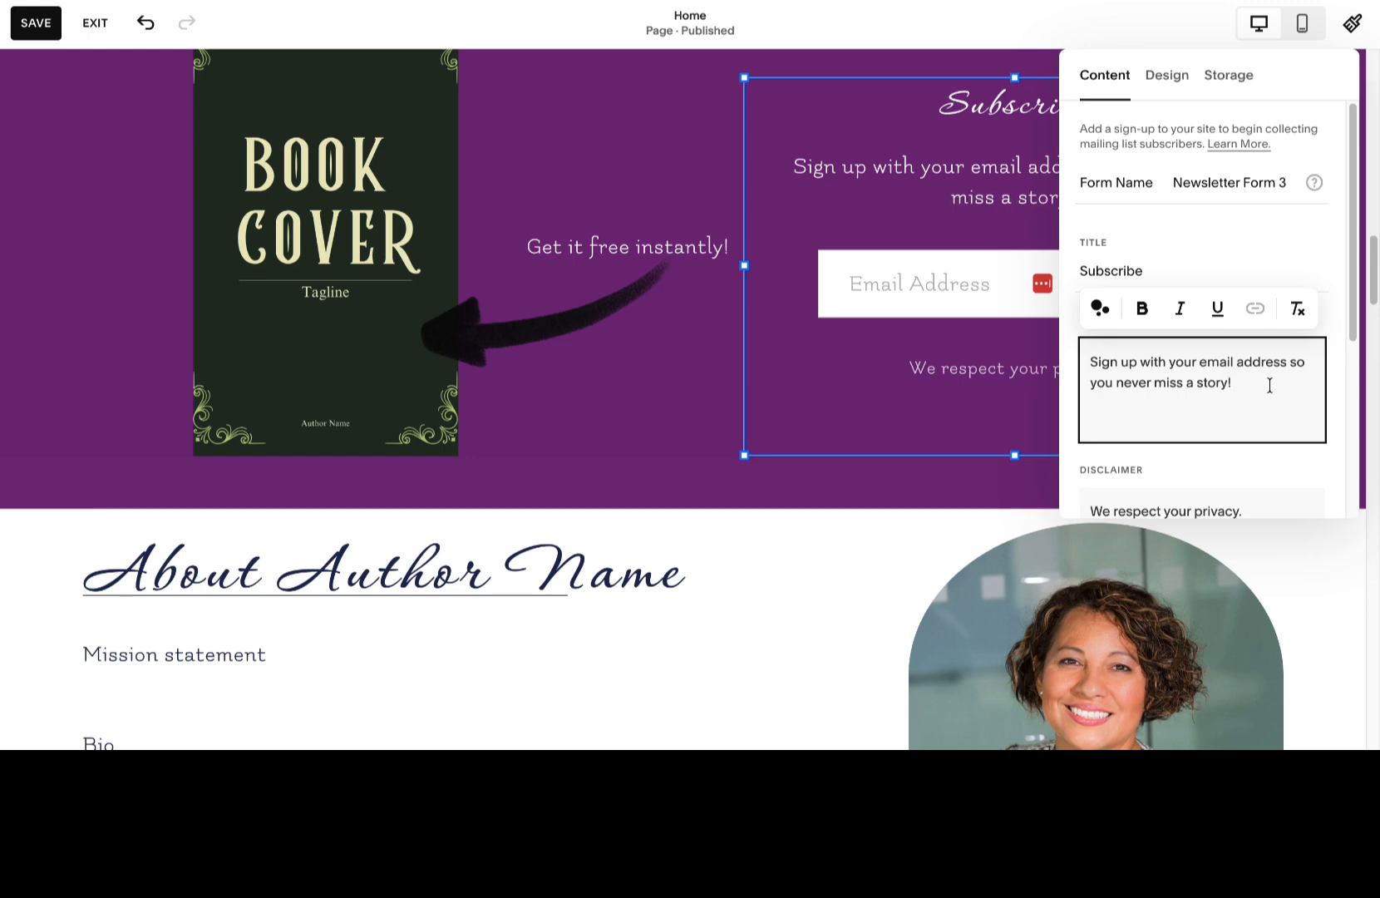
Delete the disclaimer text "We respect your privacy." from the newsletter form.
{"action": "scroll", "coordinate": [1230, 362], "scroll_direction": "down", "scroll_amount": 2}
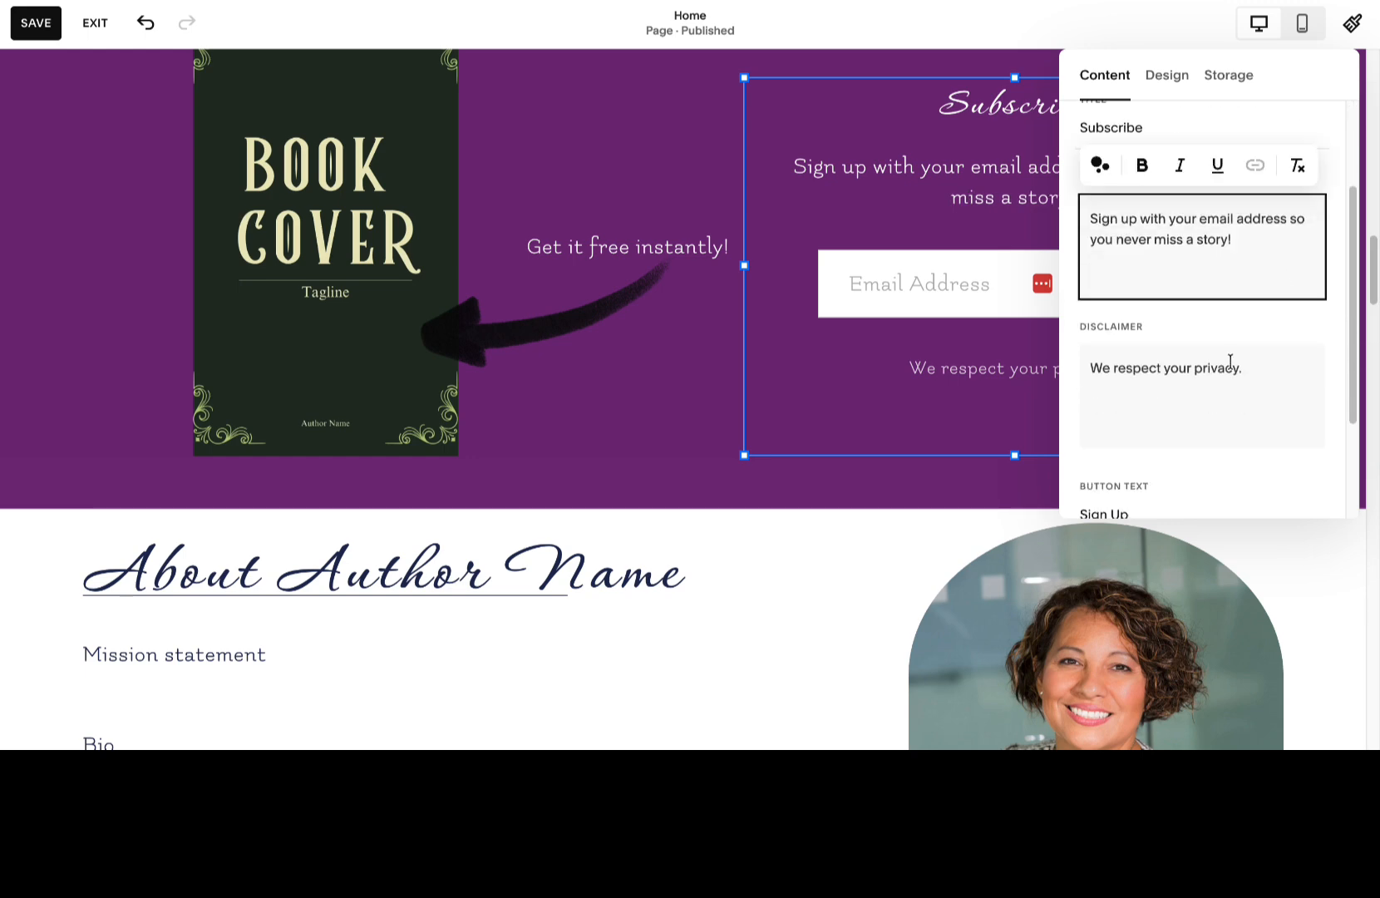
{"action": "left_click", "coordinate": [1230, 361]}
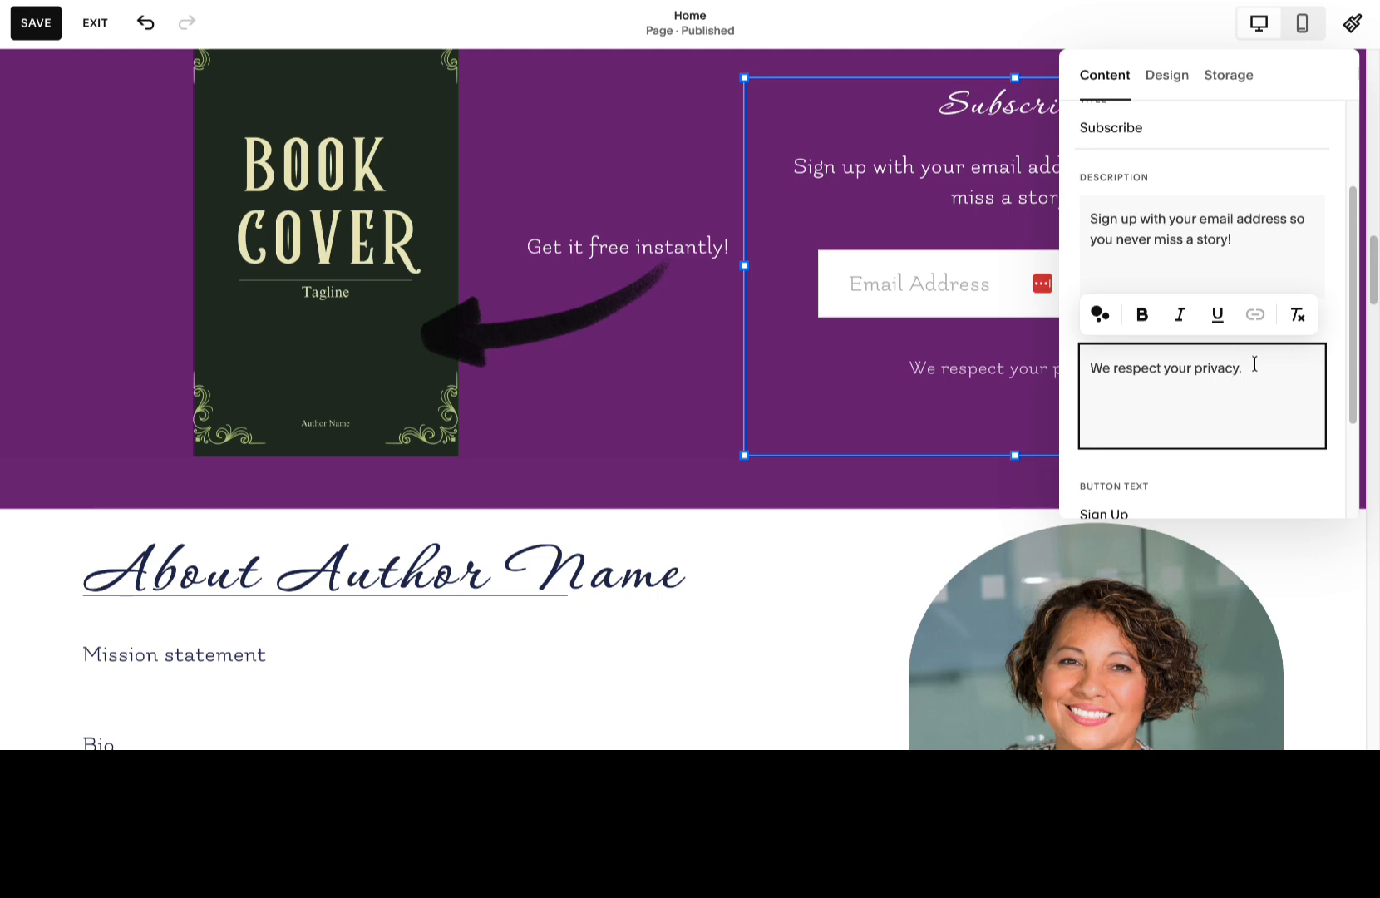
{"action": "scroll", "coordinate": [1254, 363], "scroll_direction": "down", "scroll_amount": 2}
{"action": "left_click_drag", "start_coordinate": [1248, 224], "coordinate": [1013, 222]}
{"action": "key", "text": "BackSpace"}
{"action": "key", "text": "BackSpace"}
{"action": "key", "text": "BackSpace"}
{"action": "key", "text": "BackSpace"}
{"action": "key", "text": "BackSpace"}
{"action": "key", "text": "BackSpace"}
{"action": "key", "text": "BackSpace"}
{"action": "key", "text": "BackSpace"}
{"action": "key", "text": "BackSpace"}
{"action": "key", "text": "BackSpace"}
{"action": "key", "text": "BackSpace"}
{"action": "key", "text": "BackSpace"}
{"action": "key", "text": "BackSpace"}
{"action": "key", "text": "BackSpace"}
{"action": "key", "text": "BackSpace"}
{"action": "key", "text": "BackSpace"}
{"action": "key", "text": "BackSpace"}
{"action": "key", "text": "BackSpace"}
{"action": "key", "text": "BackSpace"}
{"action": "key", "text": "BackSpace"}
{"action": "key", "text": "BackSpace"}
{"action": "key", "text": "BackSpace"}
{"action": "key", "text": "BackSpace"}
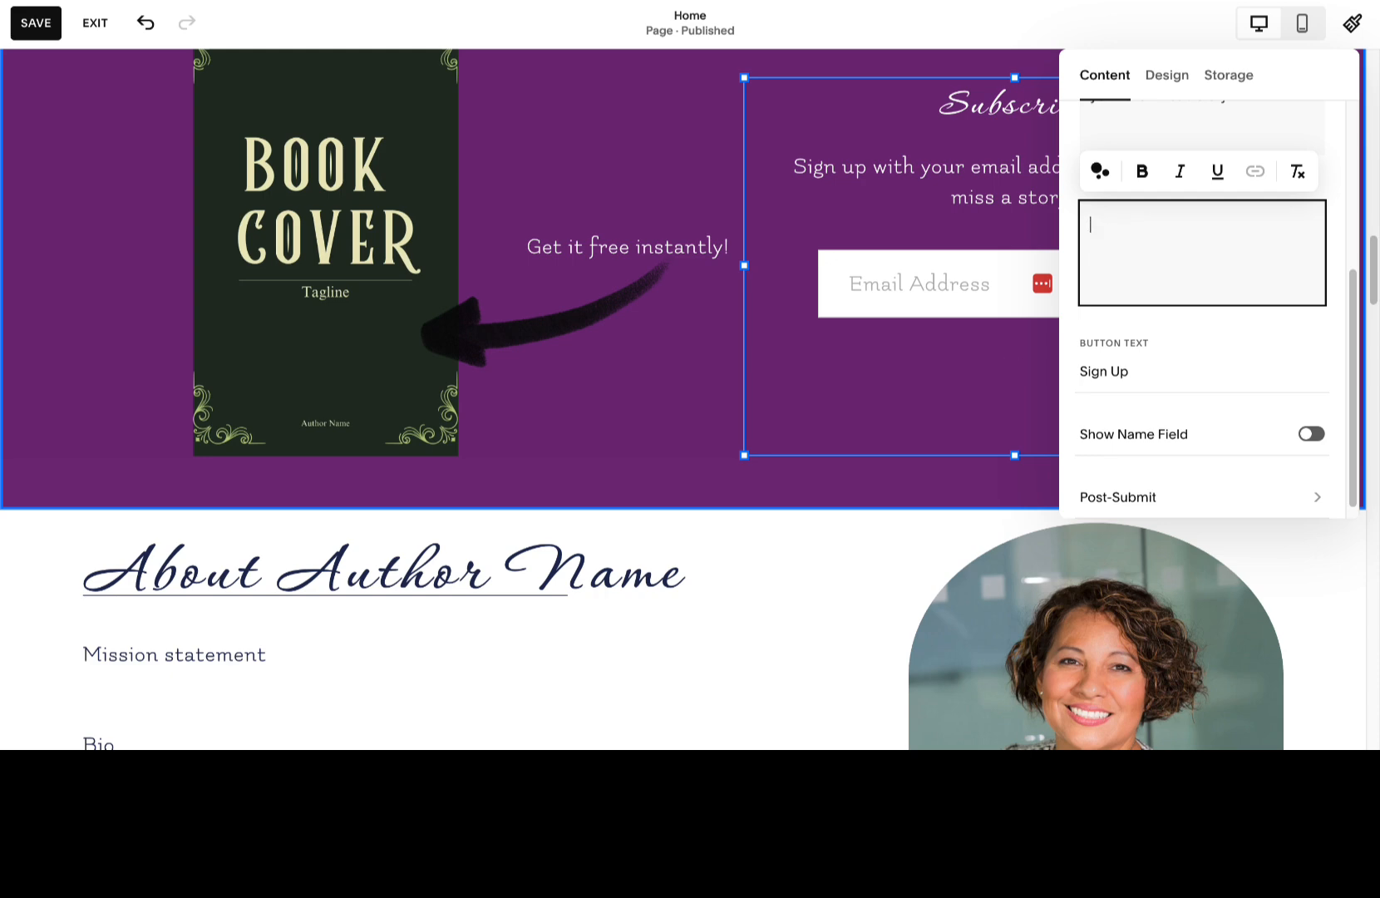
{"action": "left_click", "coordinate": [1184, 337]}
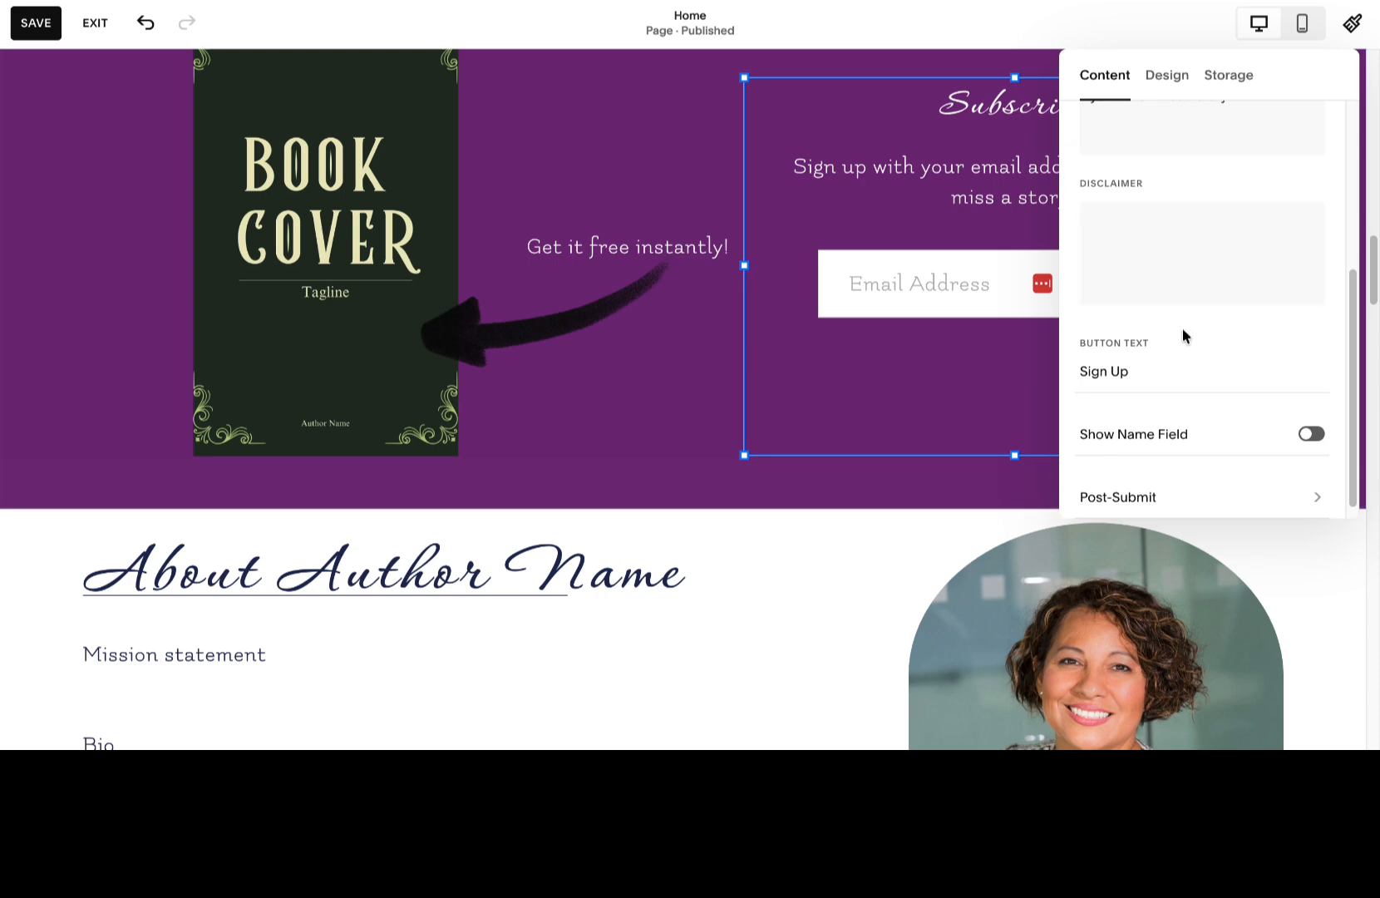
Try the Show Name Field option on the newsletter form, and turn it back off.
{"action": "scroll", "coordinate": [1182, 329], "scroll_direction": "down", "scroll_amount": 1}
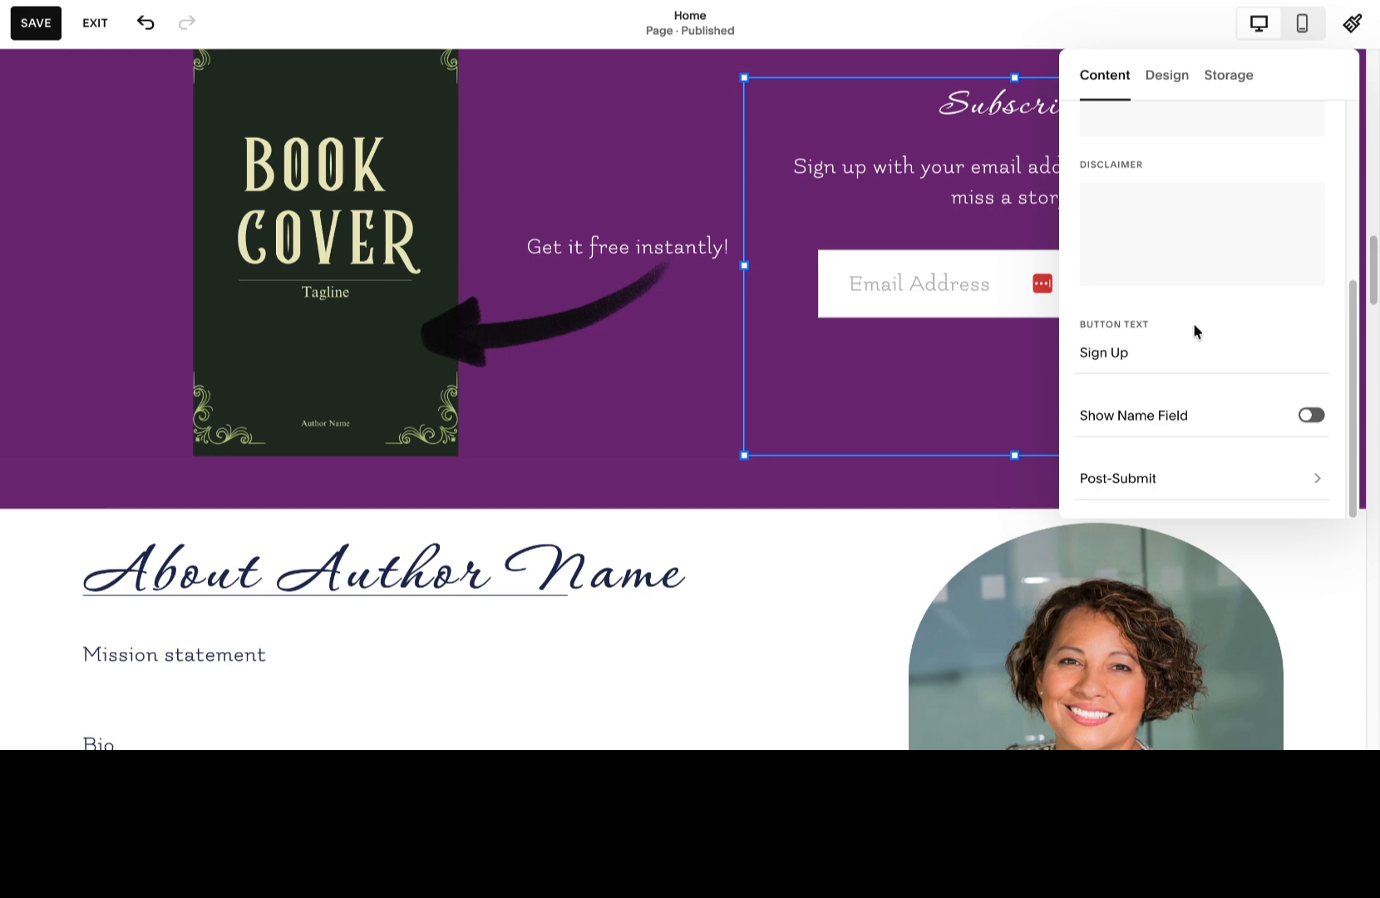
{"action": "left_click", "coordinate": [1310, 415]}
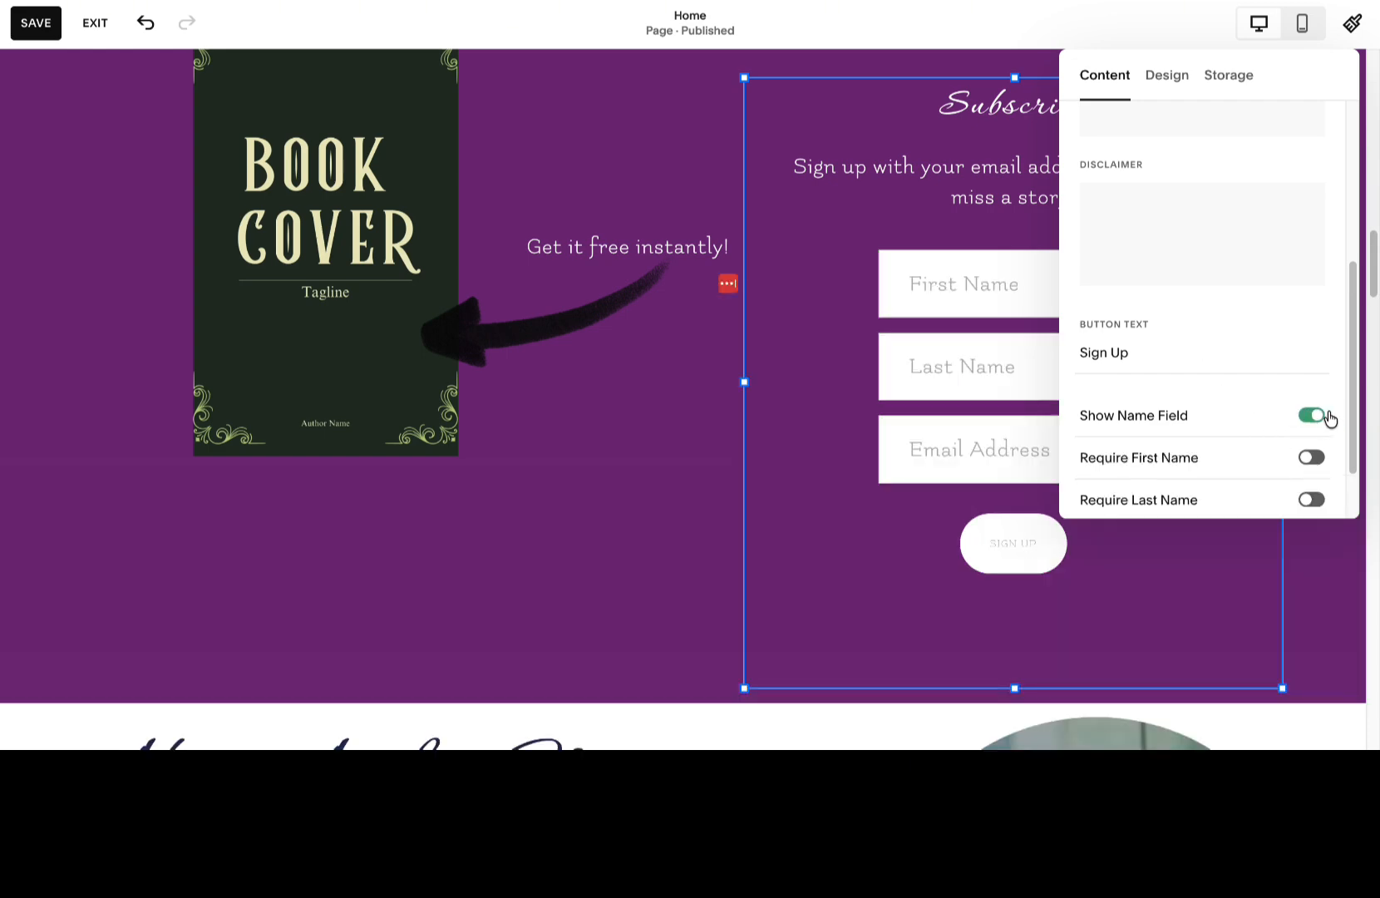
{"action": "left_click", "coordinate": [1311, 416]}
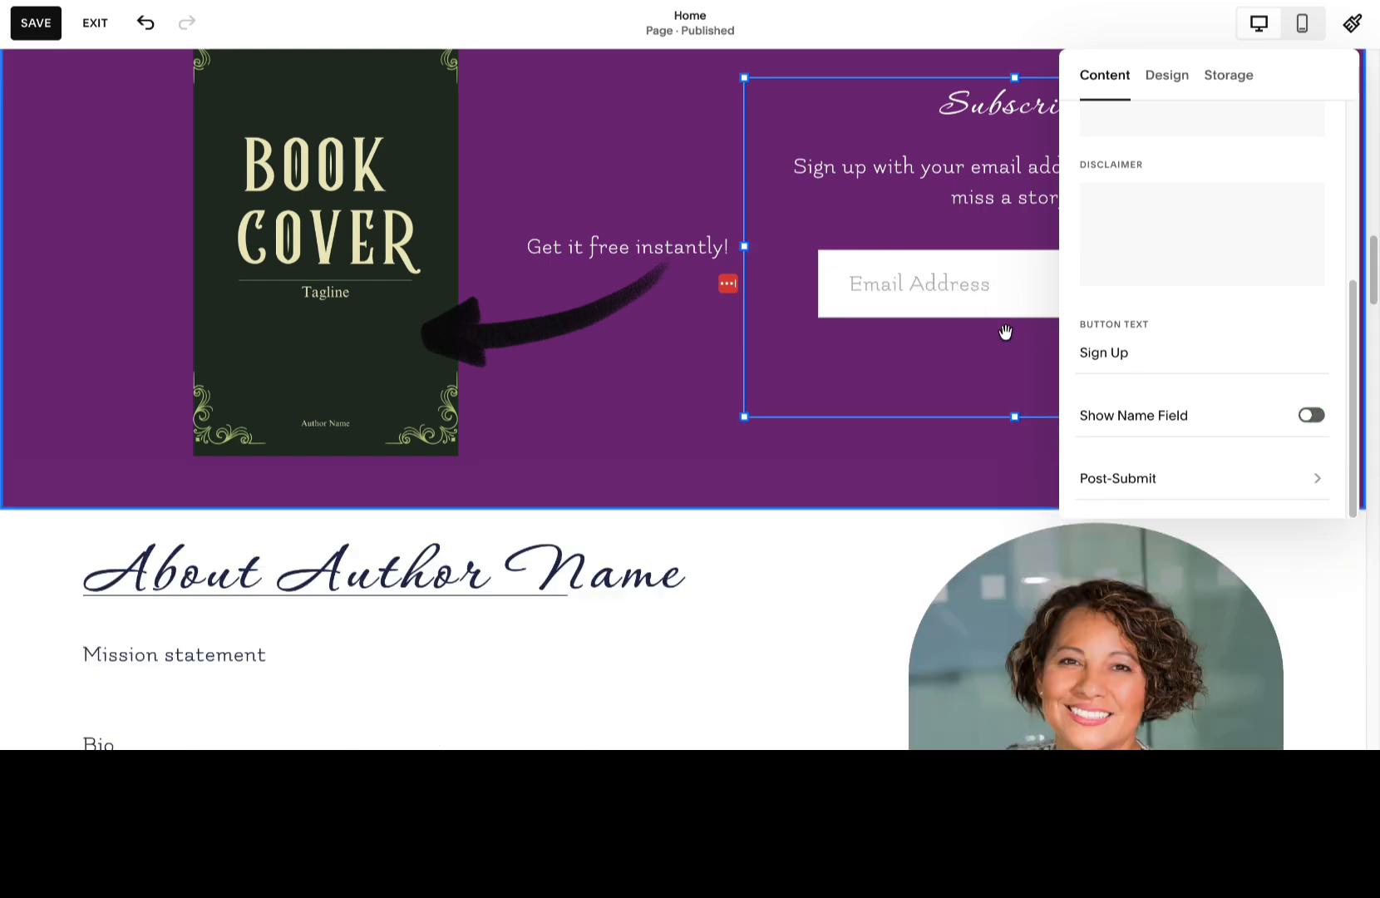
Set the newsletter form's post-submit message to "Thank you! Check your email for your free story!".
{"action": "left_click", "coordinate": [1279, 478]}
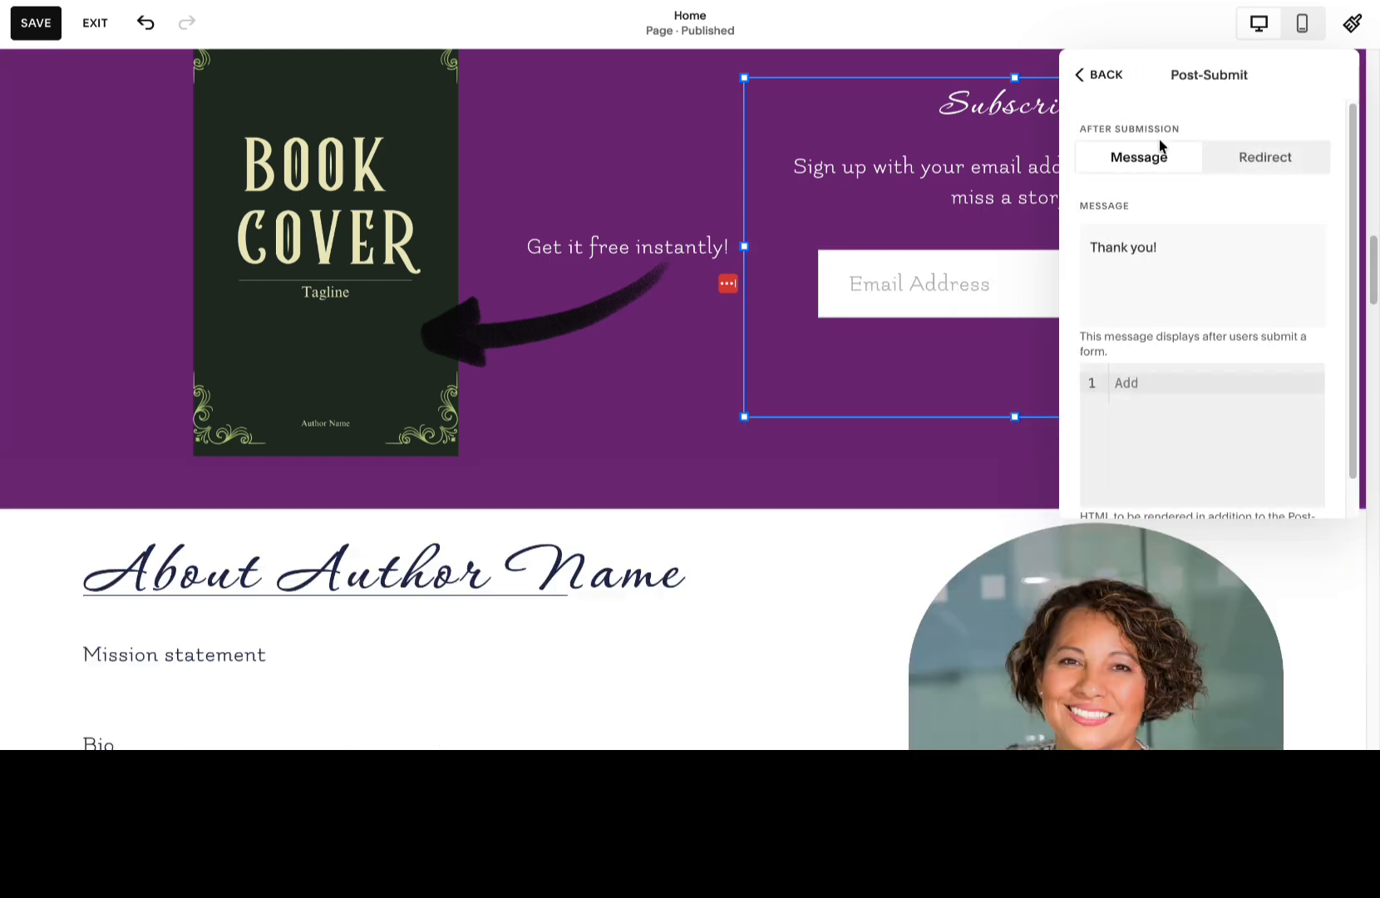
{"action": "left_click", "coordinate": [1120, 247]}
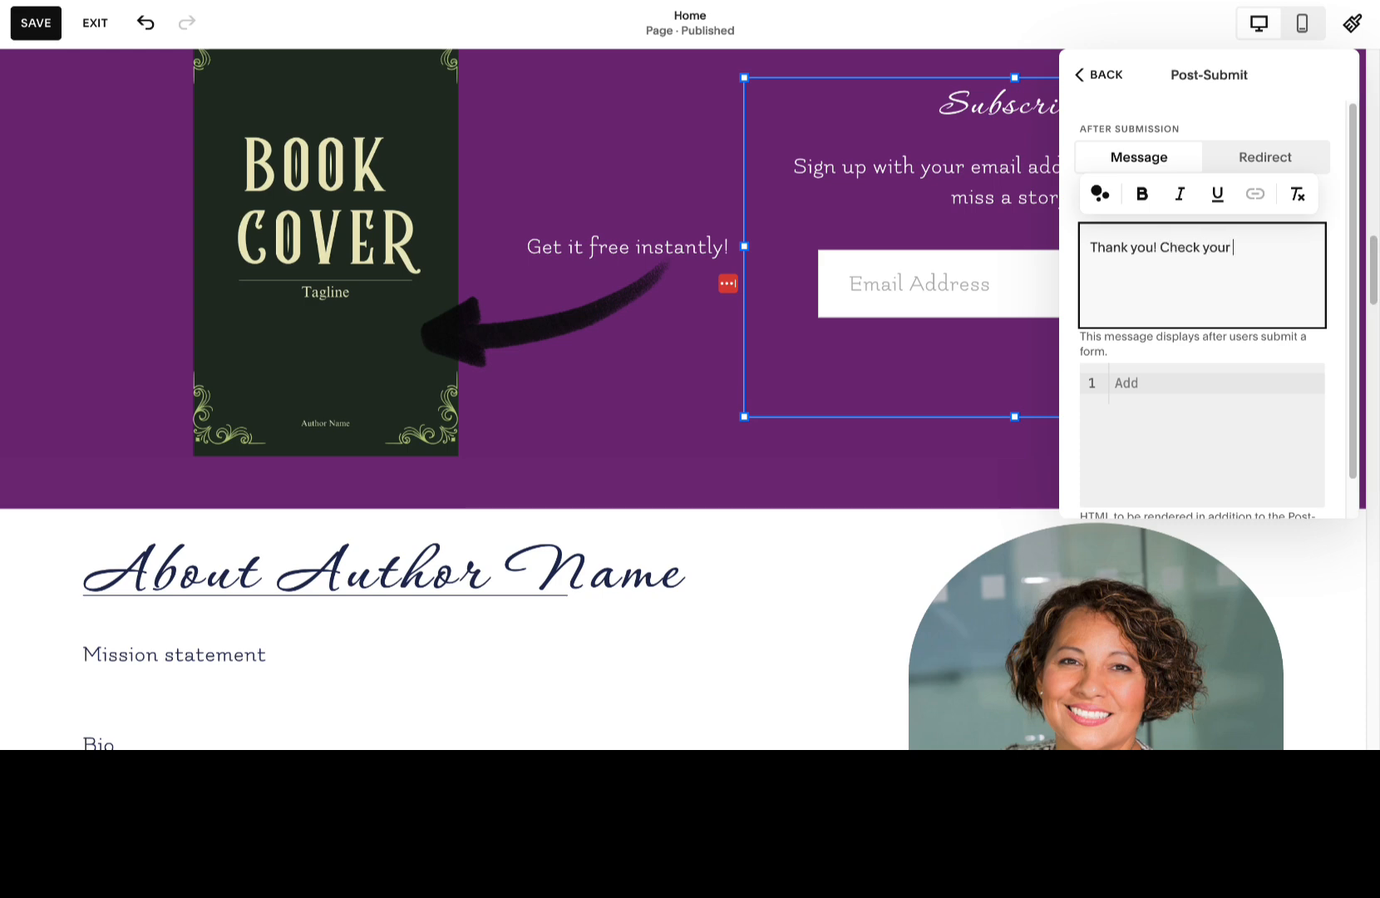
{"action": "type", "text": "ur free story!"}
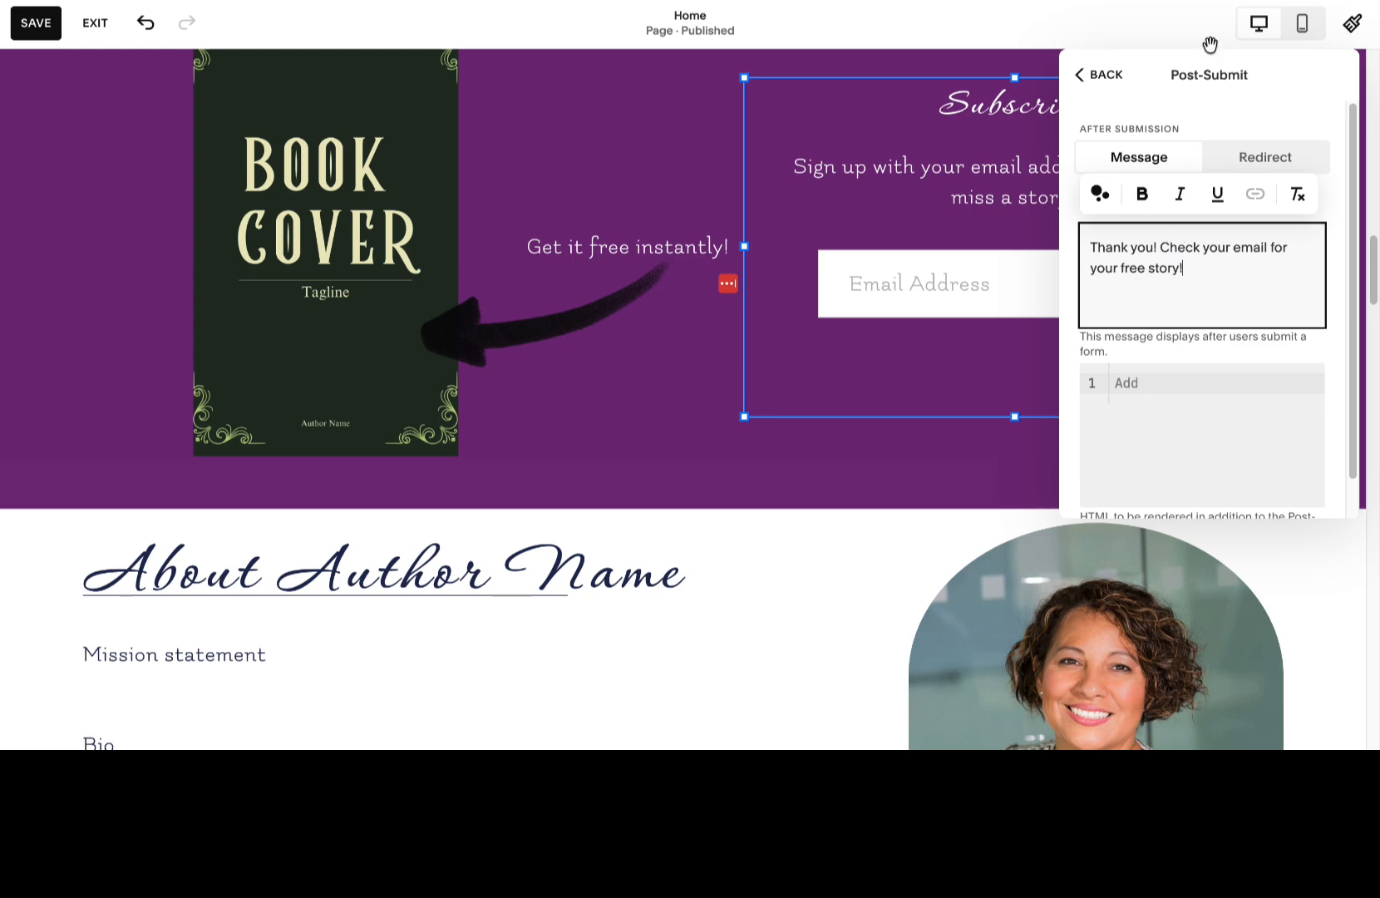
{"action": "scroll", "coordinate": [1229, 237], "scroll_direction": "down", "scroll_amount": 1}
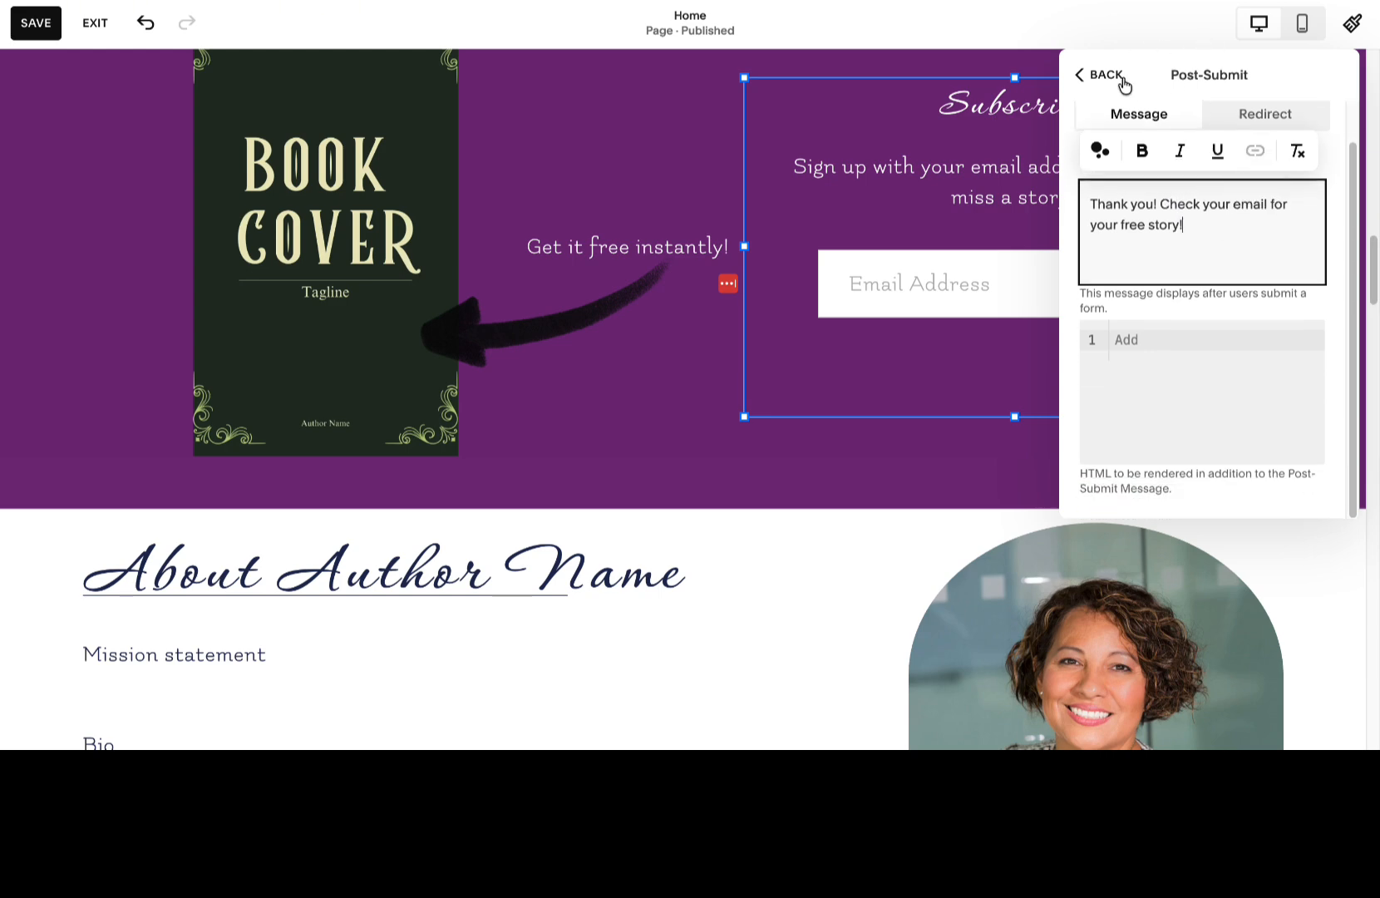
{"action": "left_click", "coordinate": [1131, 77]}
Review the newsletter form's design and storage settings, including the Squarespace mailing list and verification options.
{"action": "left_click", "coordinate": [1171, 81]}
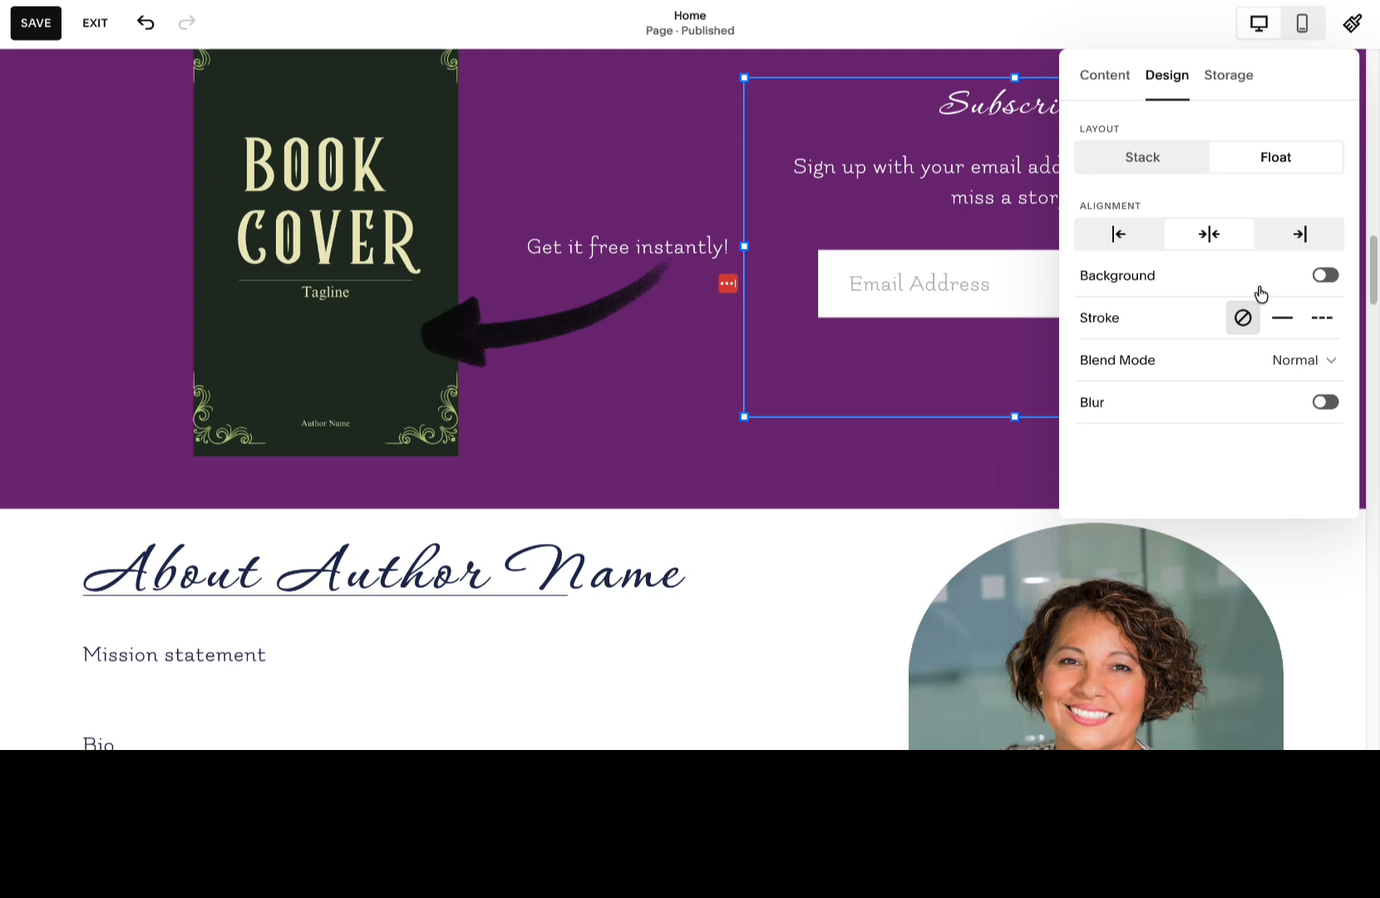
{"action": "left_click", "coordinate": [1225, 77]}
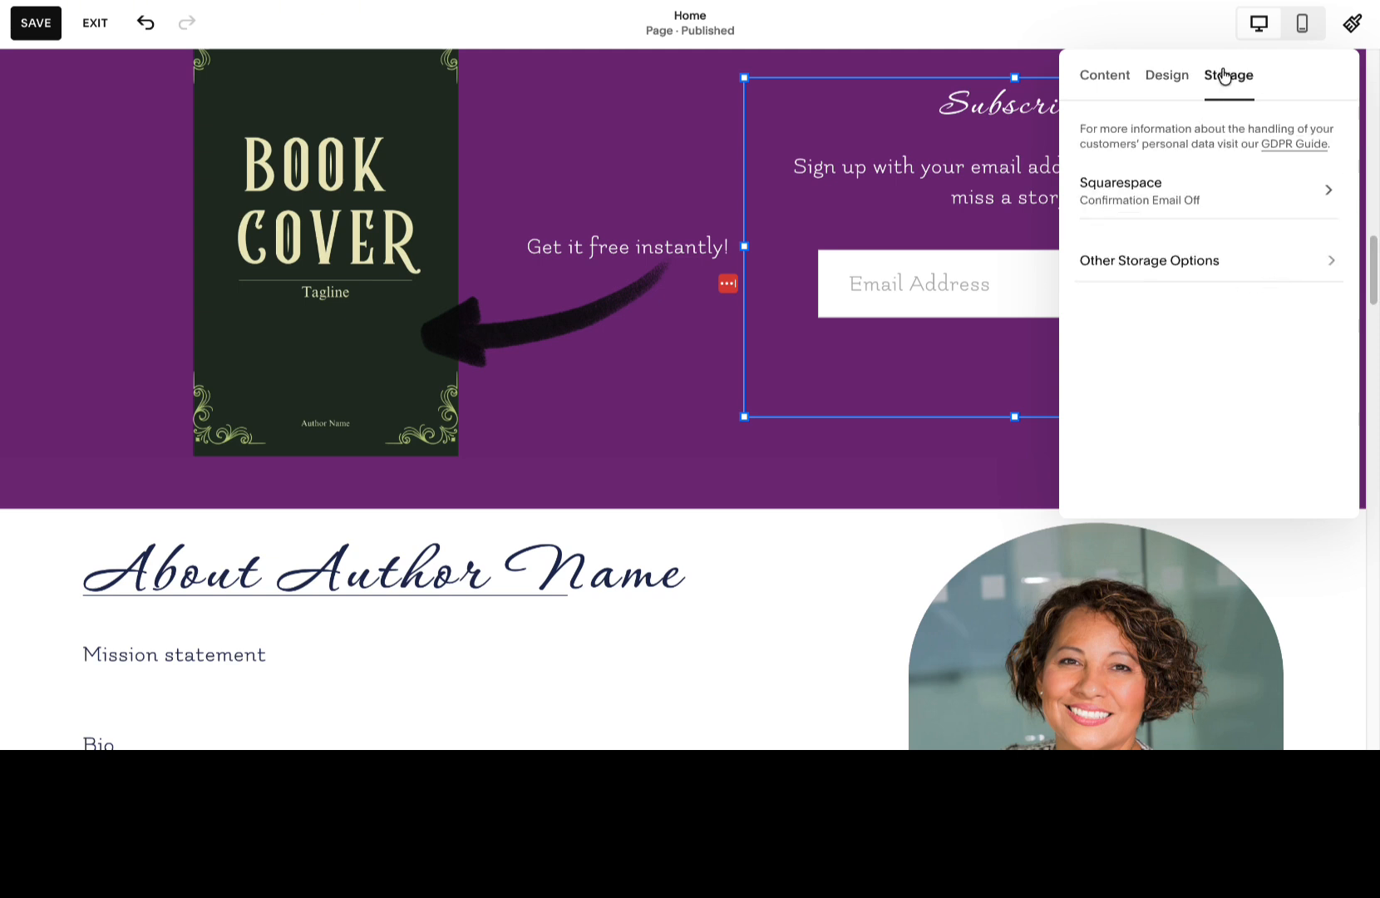
{"action": "left_click", "coordinate": [1143, 206]}
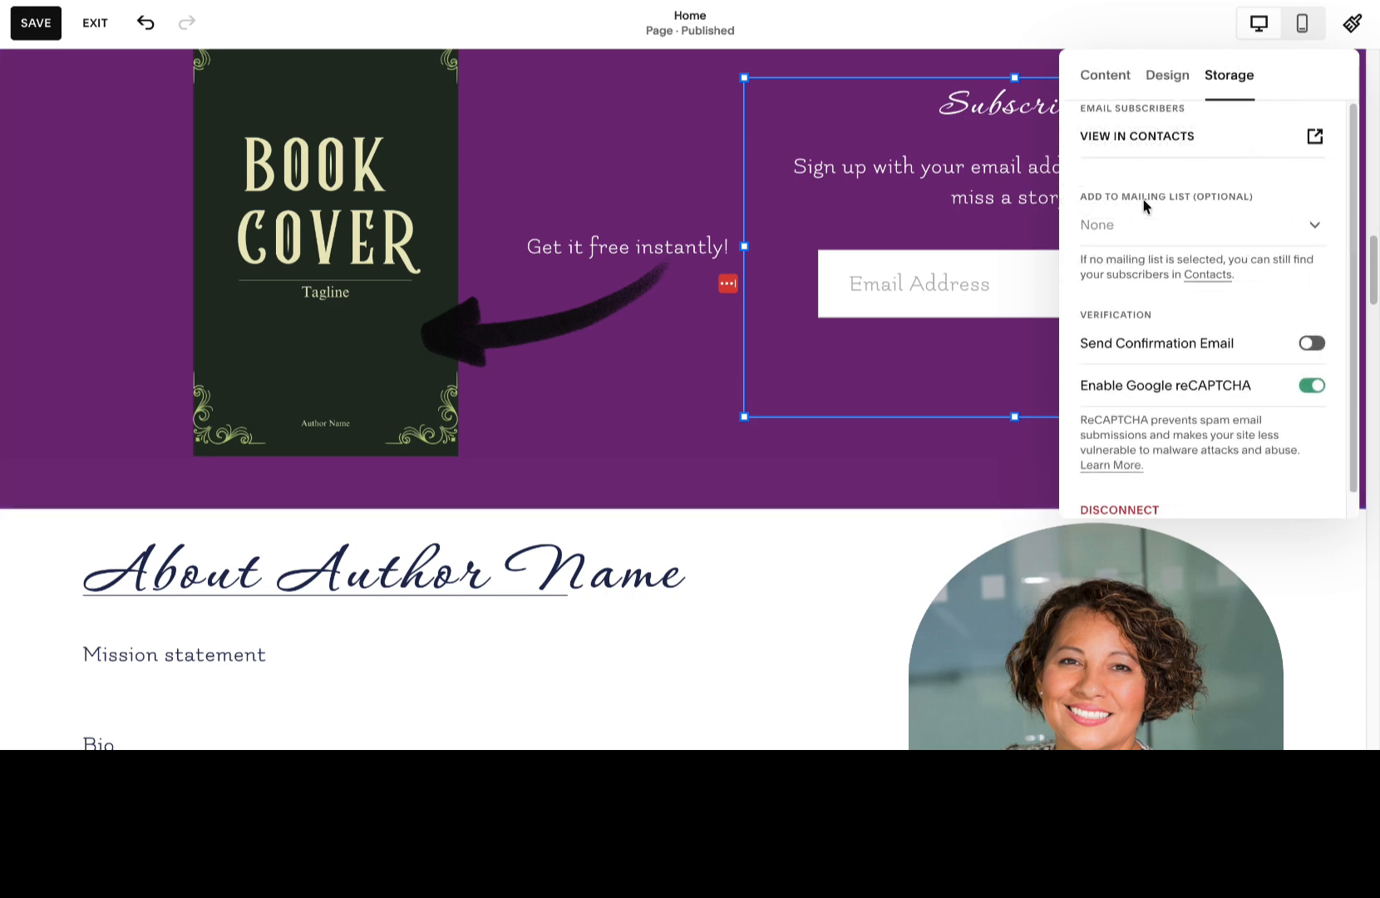
{"action": "left_click", "coordinate": [1112, 233]}
{"action": "left_click", "coordinate": [1132, 119]}
{"action": "scroll", "coordinate": [1136, 170], "scroll_direction": "down", "scroll_amount": 1}
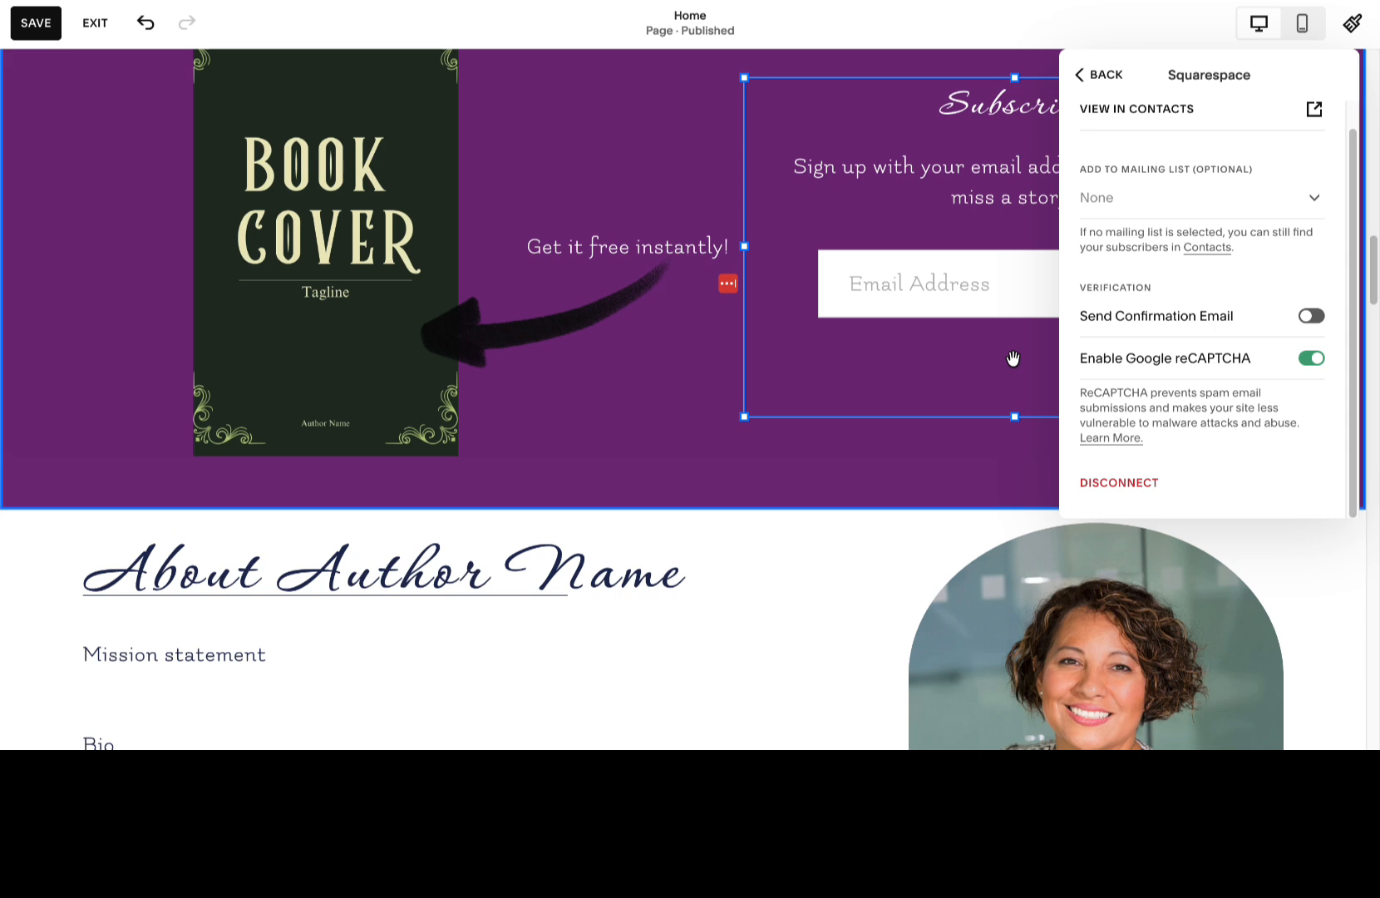
{"action": "left_click", "coordinate": [1080, 77]}
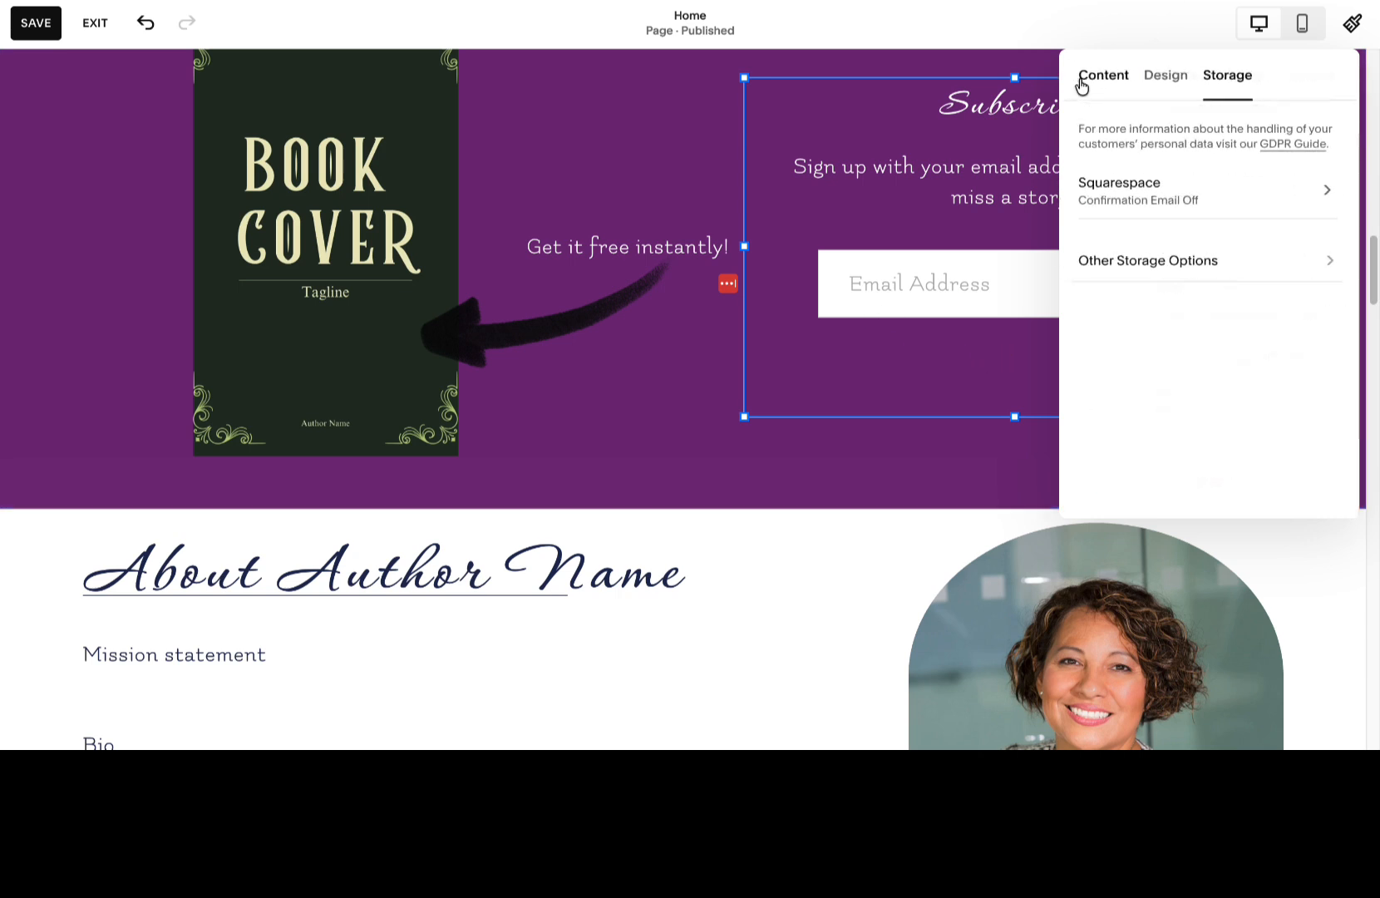
{"action": "left_click", "coordinate": [1094, 76]}
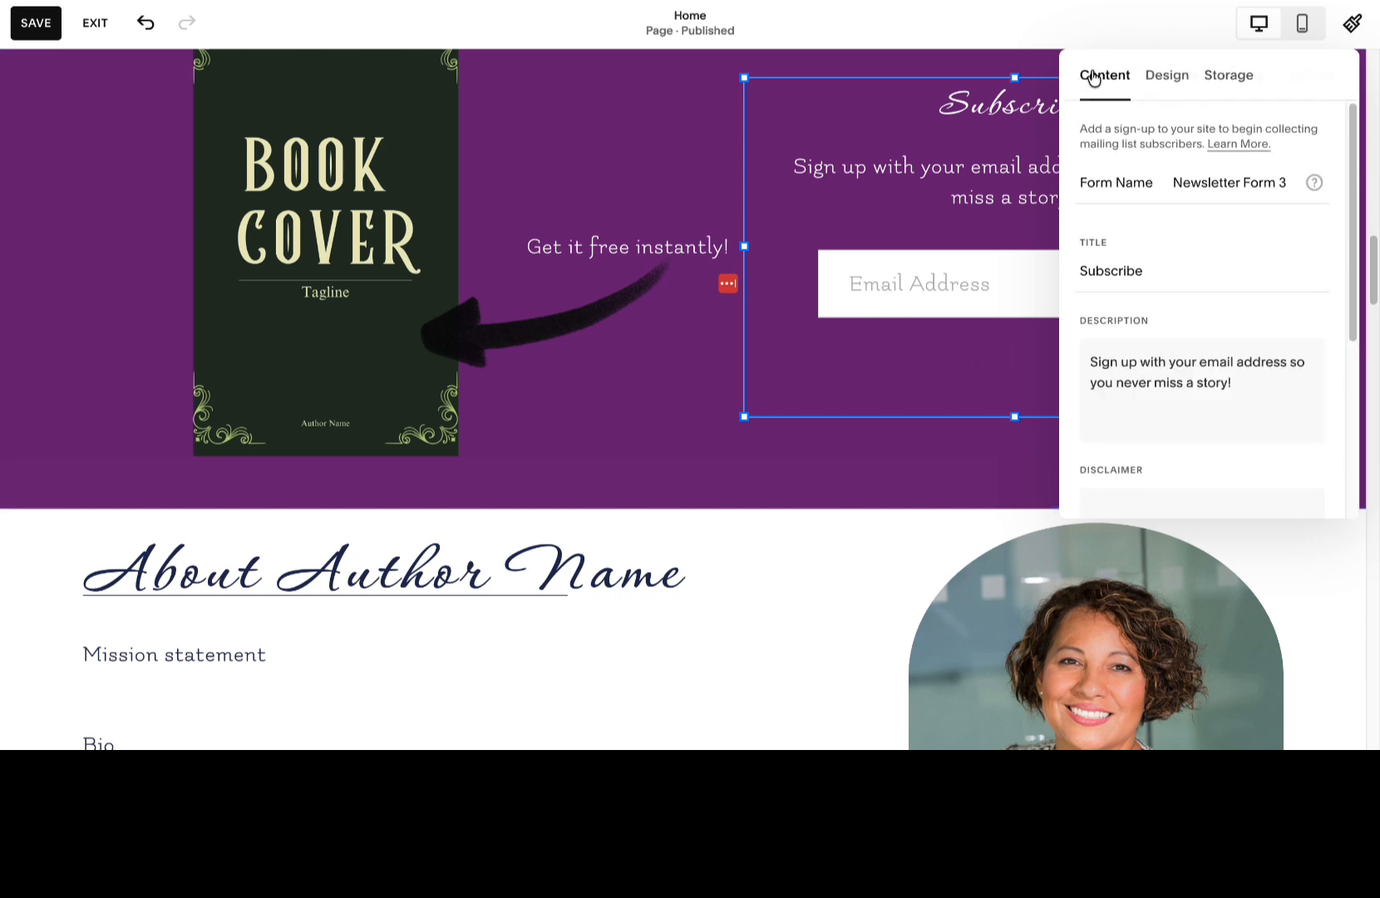
{"action": "left_click", "coordinate": [880, 70]}
{"action": "left_click", "coordinate": [933, 269]}
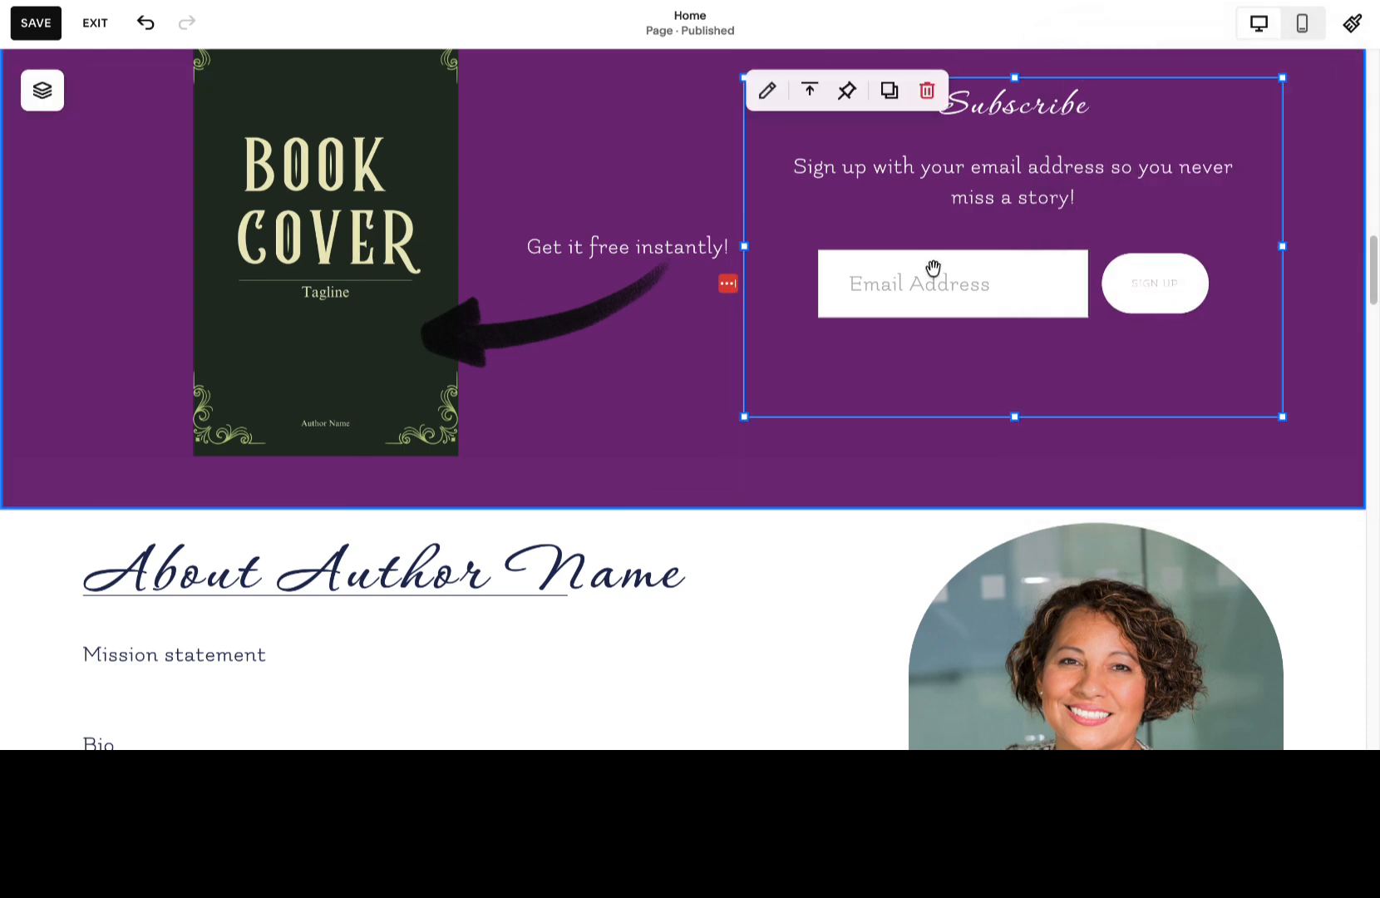
Replace the "Author Name" placeholder in the About heading with the author's first name.
{"action": "left_click", "coordinate": [540, 170]}
{"action": "scroll", "coordinate": [809, 433], "scroll_direction": "down", "scroll_amount": 2}
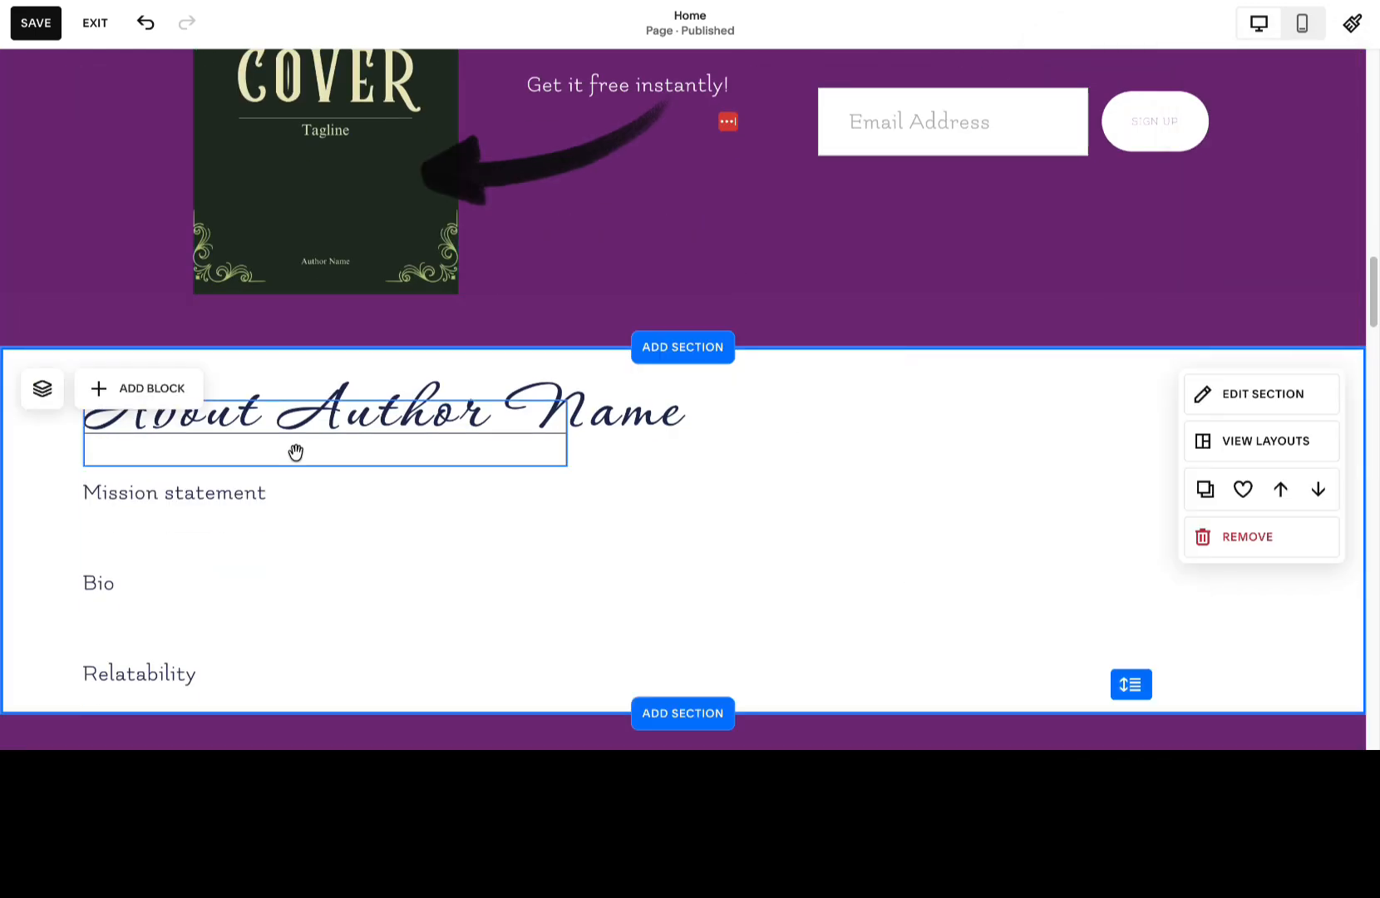
{"action": "left_click", "coordinate": [296, 453]}
{"action": "double_click", "coordinate": [684, 410]}
{"action": "key", "text": "BackSpace"}
{"action": "key", "text": "BackSpace"}
{"action": "key", "text": "BackSpace"}
{"action": "key", "text": "BackSpace"}
{"action": "key", "text": "BackSpace"}
{"action": "key", "text": "BackSpace"}
{"action": "key", "text": "BackSpace"}
{"action": "key", "text": "BackSpace"}
{"action": "key", "text": "BackSpace"}
{"action": "type", "text": "drey"}
{"action": "left_click", "coordinate": [394, 551]}
Replace the placeholder name in the "Books - Complete Guide" heading with the author's full name.
{"action": "scroll", "coordinate": [394, 551], "scroll_direction": "down", "scroll_amount": 2}
{"action": "left_click", "coordinate": [536, 642]}
{"action": "left_click_drag", "start_coordinate": [538, 642], "coordinate": [268, 646]}
{"action": "type", "text": "drey Howe"}
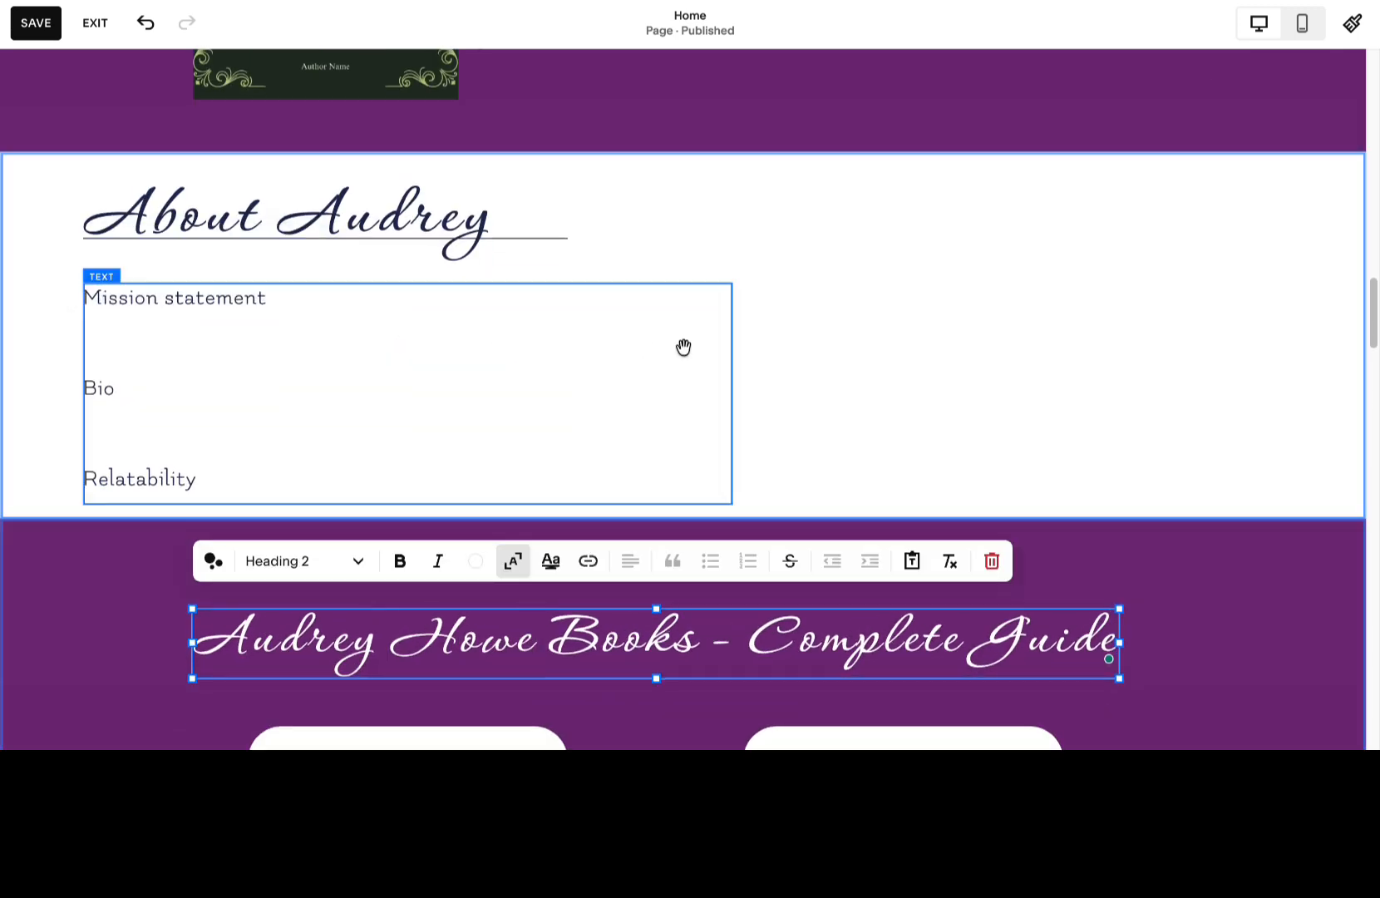
Set the primary button font weight to 400 in the site-wide button styles.
{"action": "scroll", "coordinate": [660, 369], "scroll_direction": "down", "scroll_amount": 5}
{"action": "left_click", "coordinate": [499, 385]}
{"action": "left_click", "coordinate": [363, 320]}
{"action": "left_click", "coordinate": [638, 442]}
{"action": "left_click", "coordinate": [465, 387]}
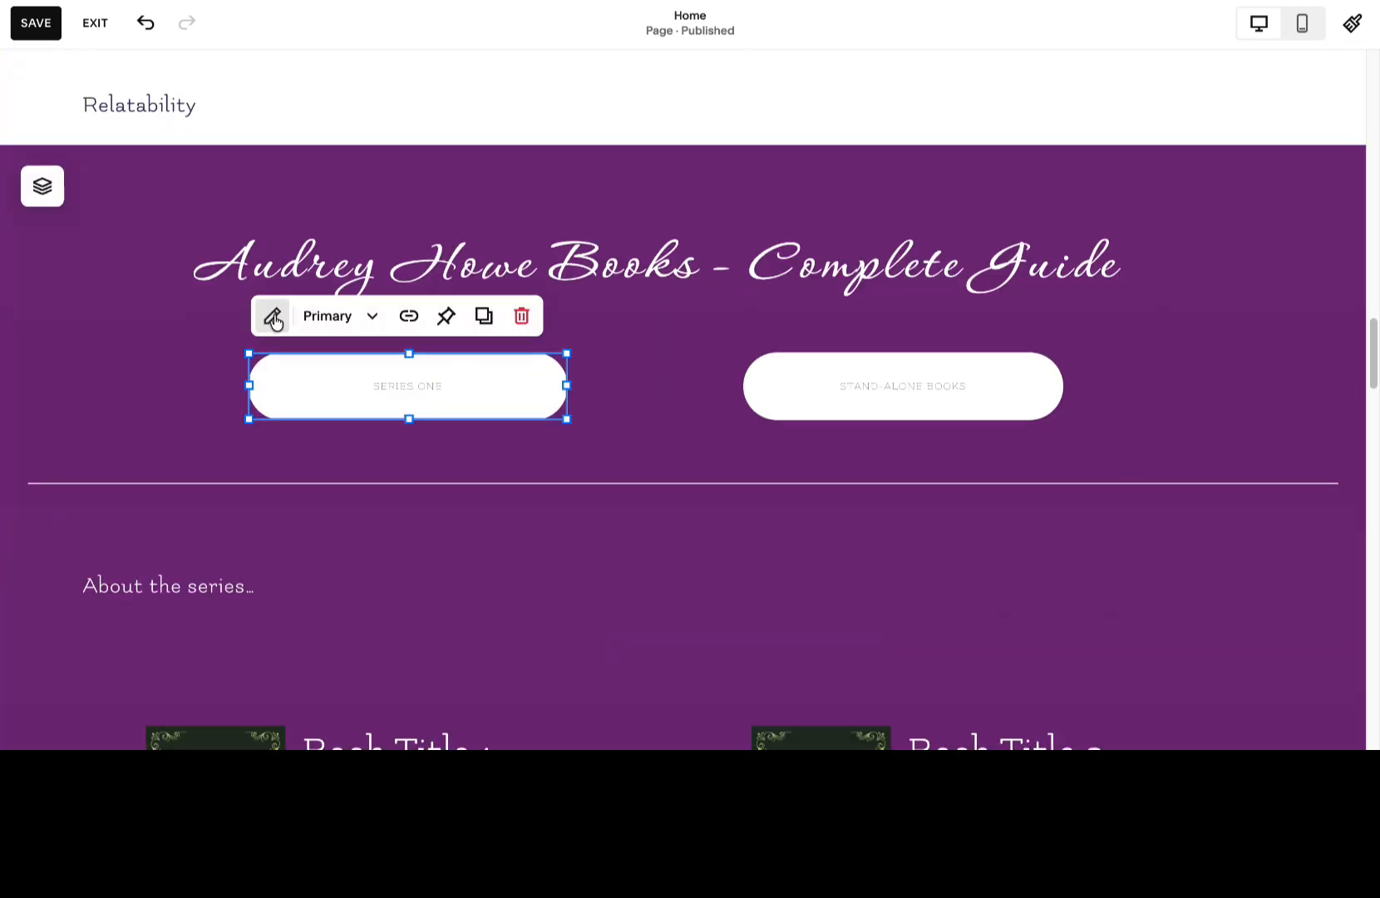
{"action": "left_click", "coordinate": [273, 317]}
{"action": "left_click", "coordinate": [696, 297]}
{"action": "left_click", "coordinate": [779, 399]}
{"action": "left_click", "coordinate": [773, 555]}
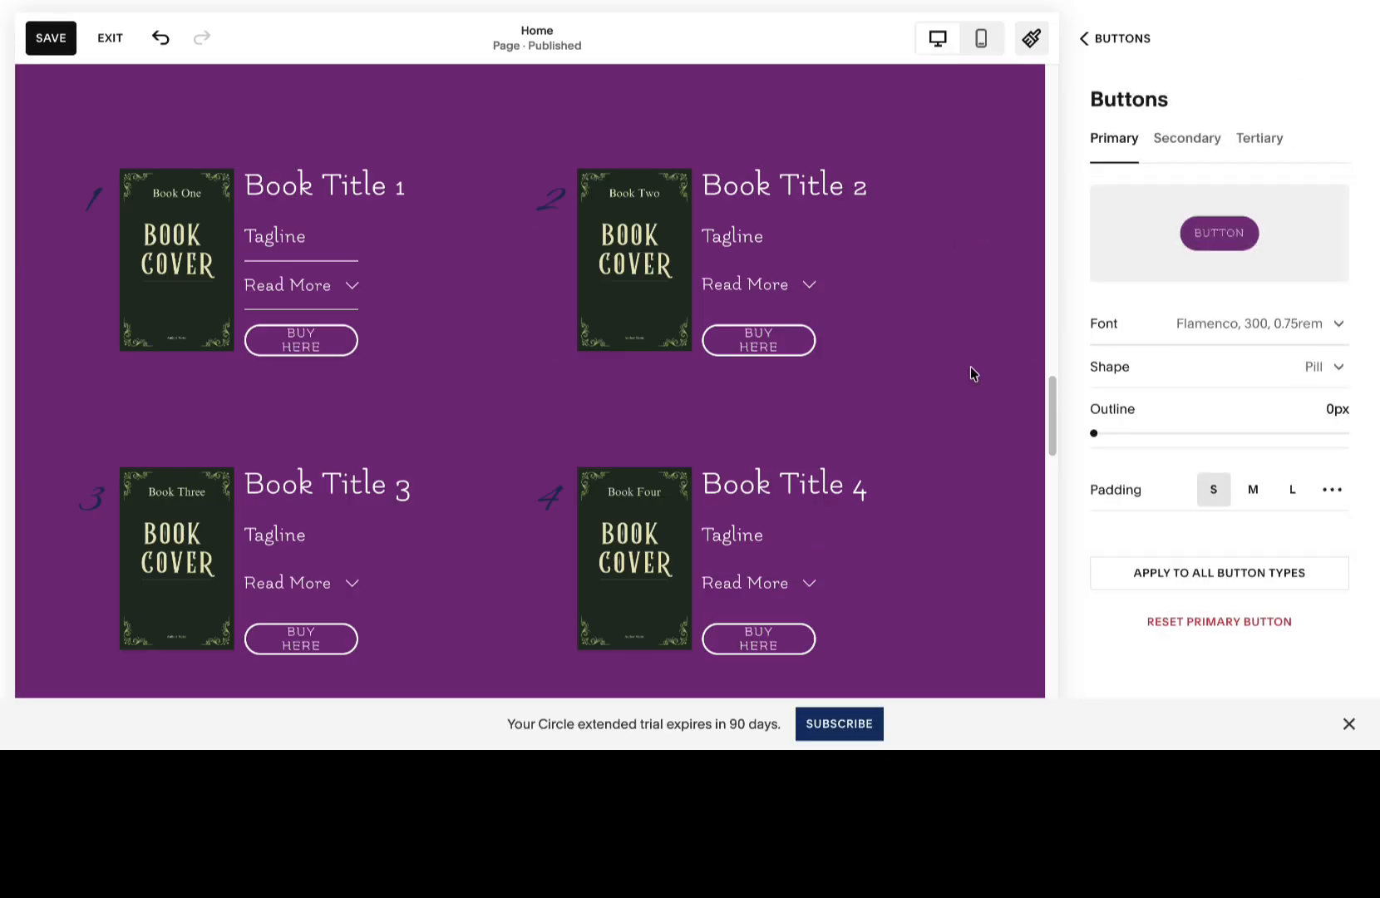
{"action": "left_click", "coordinate": [1180, 323]}
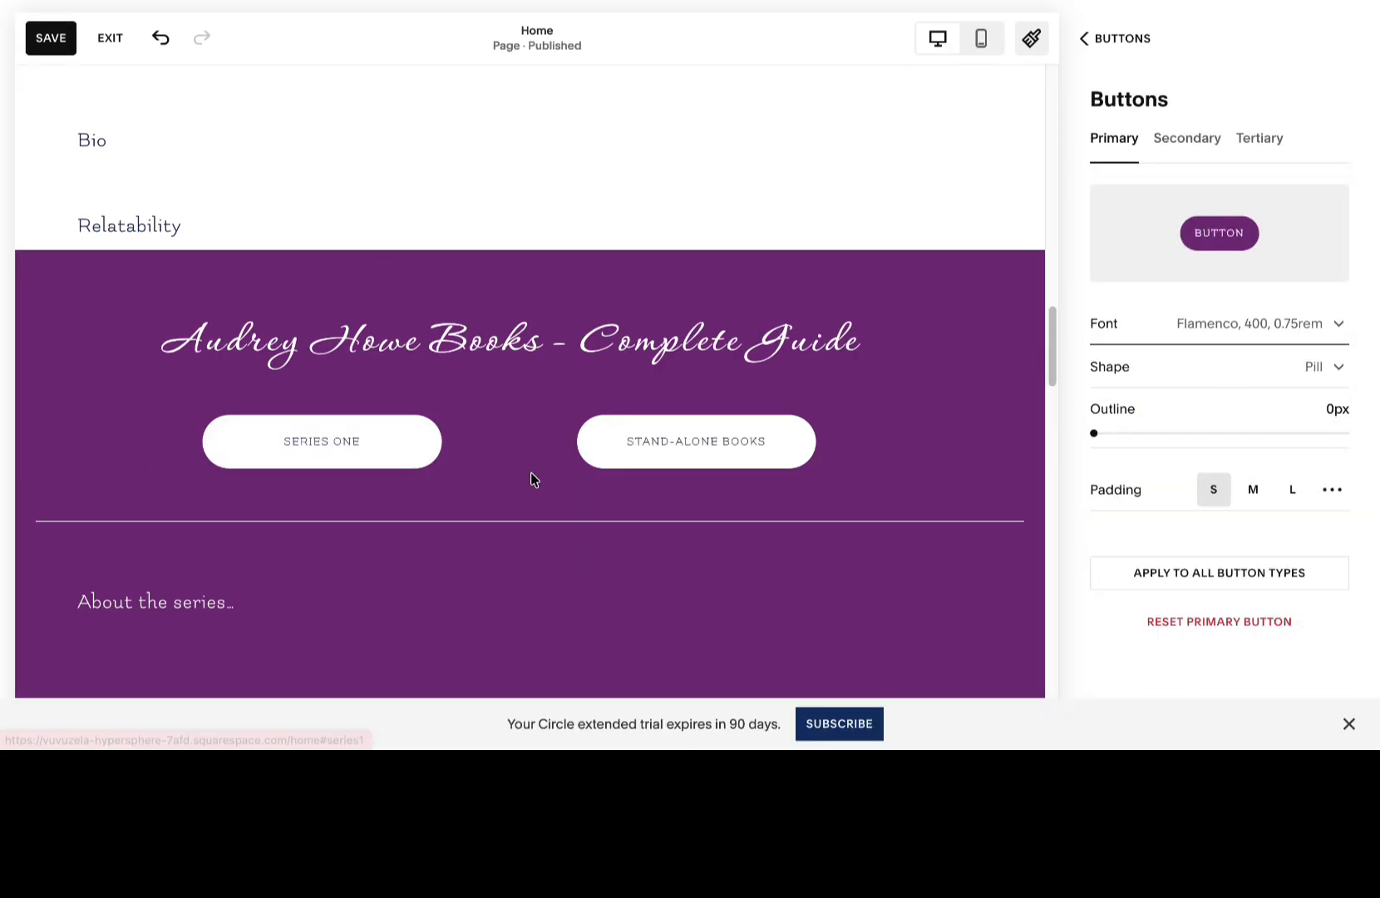
{"action": "scroll", "coordinate": [296, 437], "scroll_direction": "down", "scroll_amount": 4}
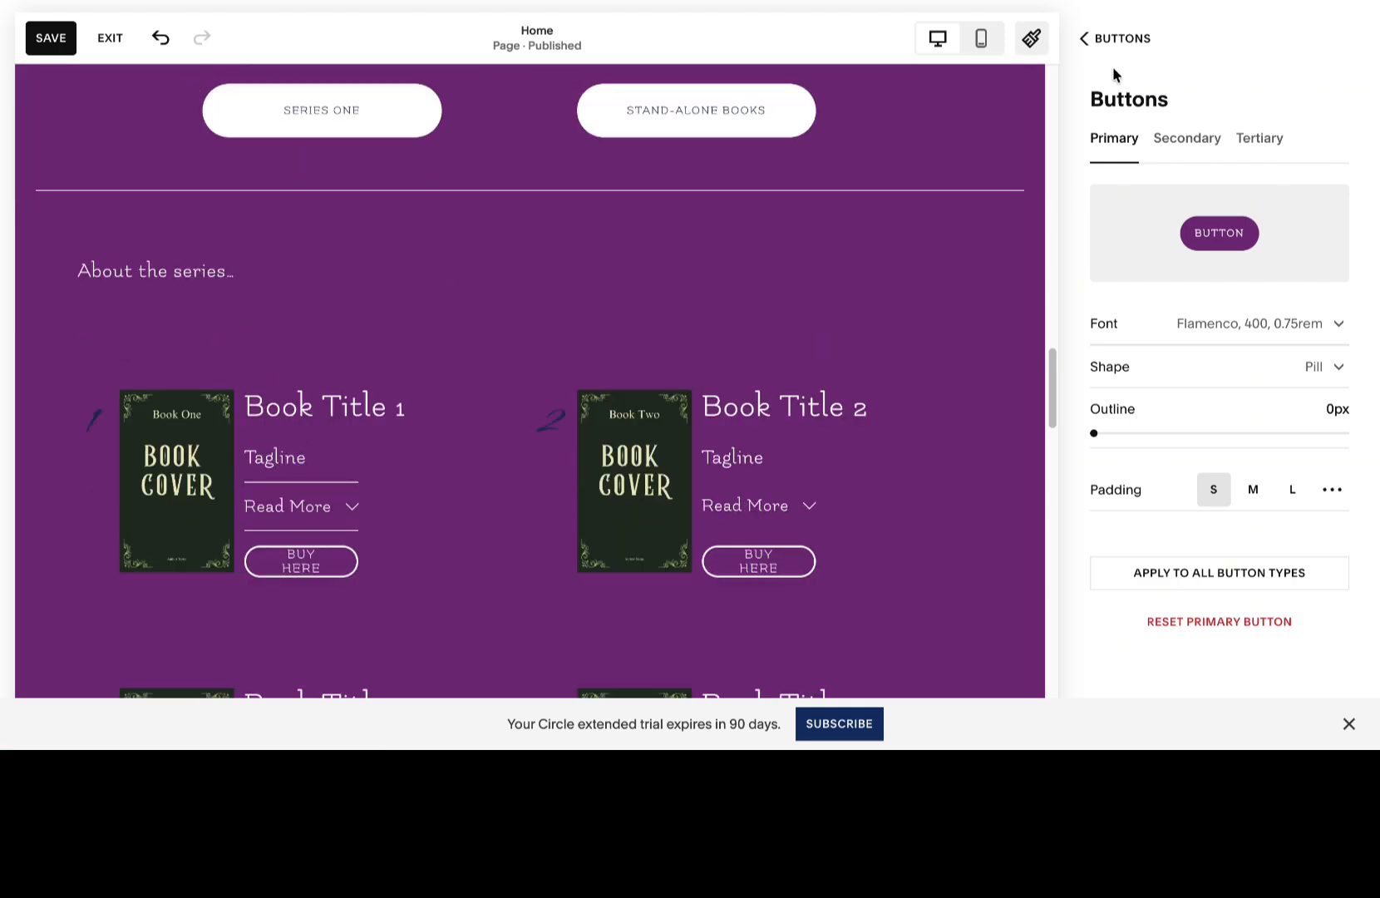
{"action": "left_click", "coordinate": [85, 310]}
Delete the "Series One" and "Stand-Alone Books" buttons under the book guide heading.
{"action": "scroll", "coordinate": [308, 299], "scroll_direction": "up", "scroll_amount": 4}
{"action": "left_click", "coordinate": [406, 453]}
{"action": "left_click", "coordinate": [530, 387]}
{"action": "left_click", "coordinate": [903, 453]}
{"action": "left_click", "coordinate": [1021, 388]}
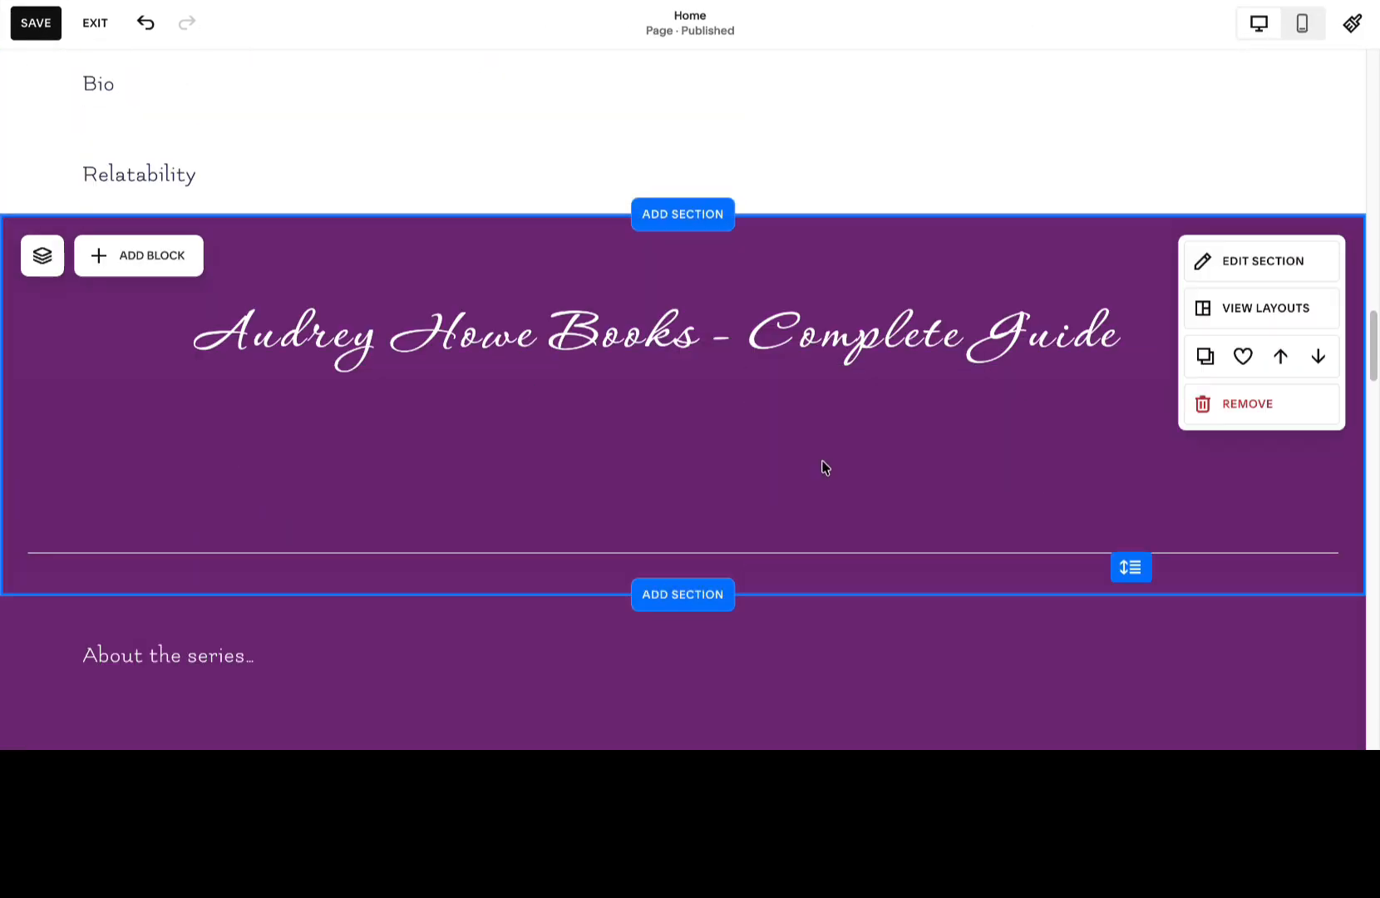
Move the divider line up beneath the book guide heading and shorten the section to fit.
{"action": "left_click_drag", "start_coordinate": [1072, 558], "coordinate": [1038, 406]}
{"action": "left_click_drag", "start_coordinate": [1132, 567], "coordinate": [1132, 420]}
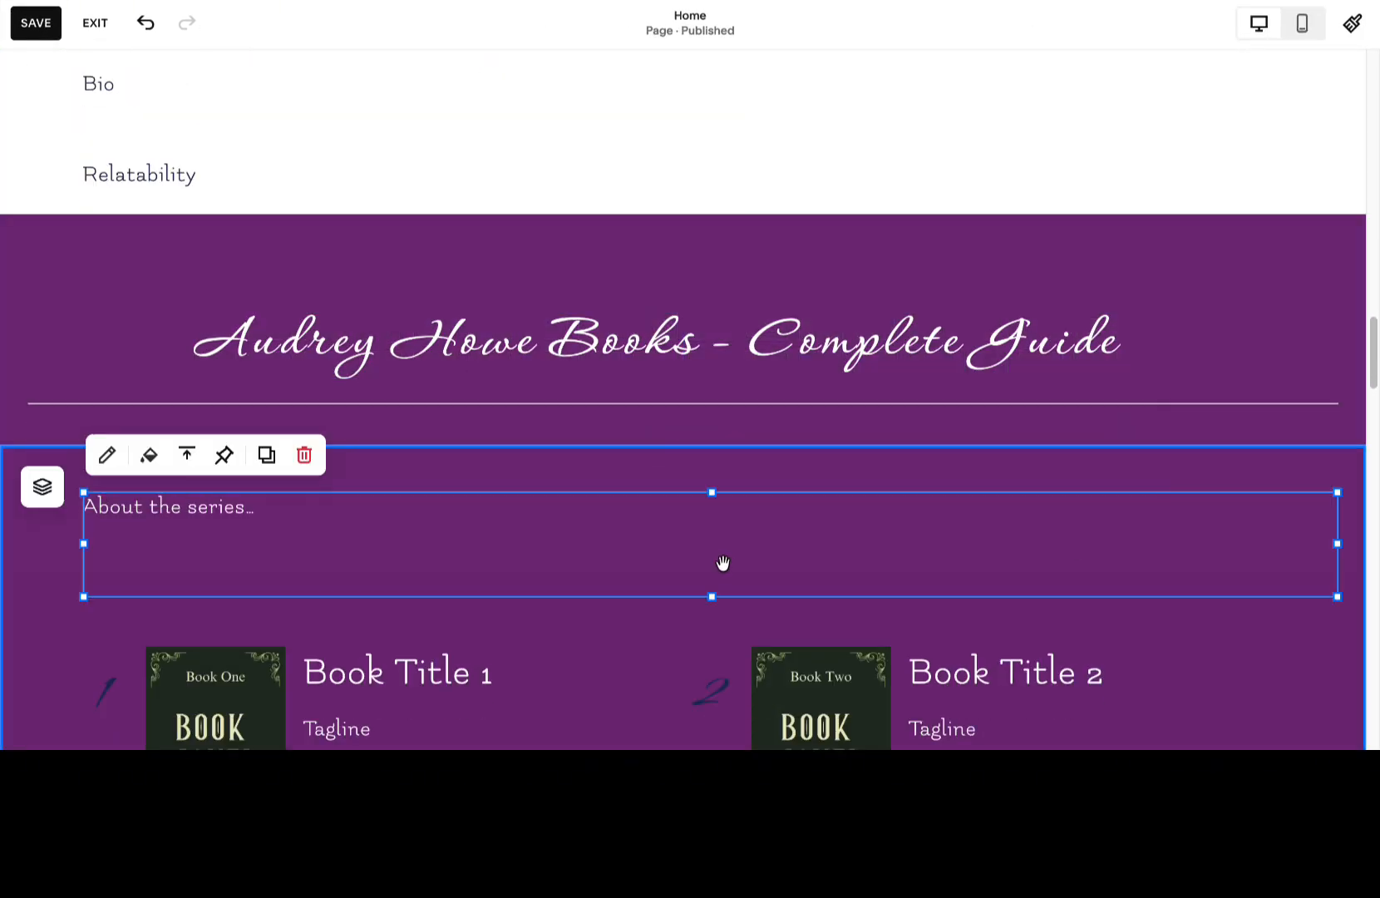
Replace the "About the series…" text with "The Meetcute Motel".
{"action": "double_click", "coordinate": [723, 563]}
{"action": "key", "text": "ctrl+a"}
{"action": "type", "text": "The Meetcute Motel"}
Change the number 1 beside the first book to the Paragraph 1 style with scaled text turned on.
{"action": "left_click", "coordinate": [105, 690]}
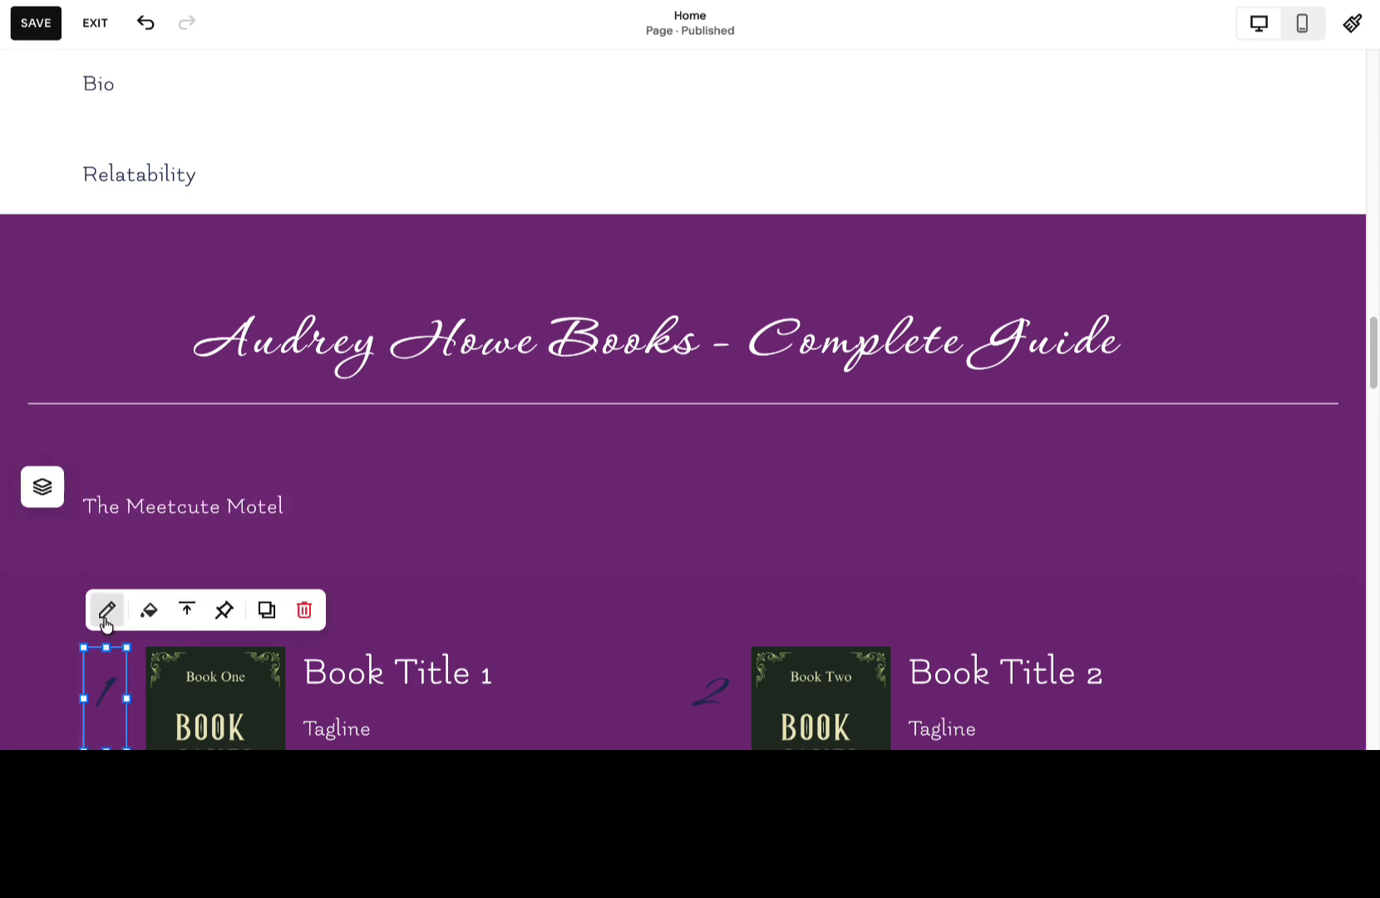
{"action": "left_click", "coordinate": [105, 627]}
{"action": "left_click", "coordinate": [191, 594]}
{"action": "left_click", "coordinate": [170, 258]}
{"action": "left_click", "coordinate": [185, 509]}
{"action": "left_click", "coordinate": [175, 333]}
{"action": "left_click", "coordinate": [200, 510]}
{"action": "left_click", "coordinate": [192, 425]}
{"action": "double_click", "coordinate": [105, 564]}
{"action": "left_click", "coordinate": [241, 500]}
{"action": "left_click", "coordinate": [176, 328]}
{"action": "left_click", "coordinate": [402, 501]}
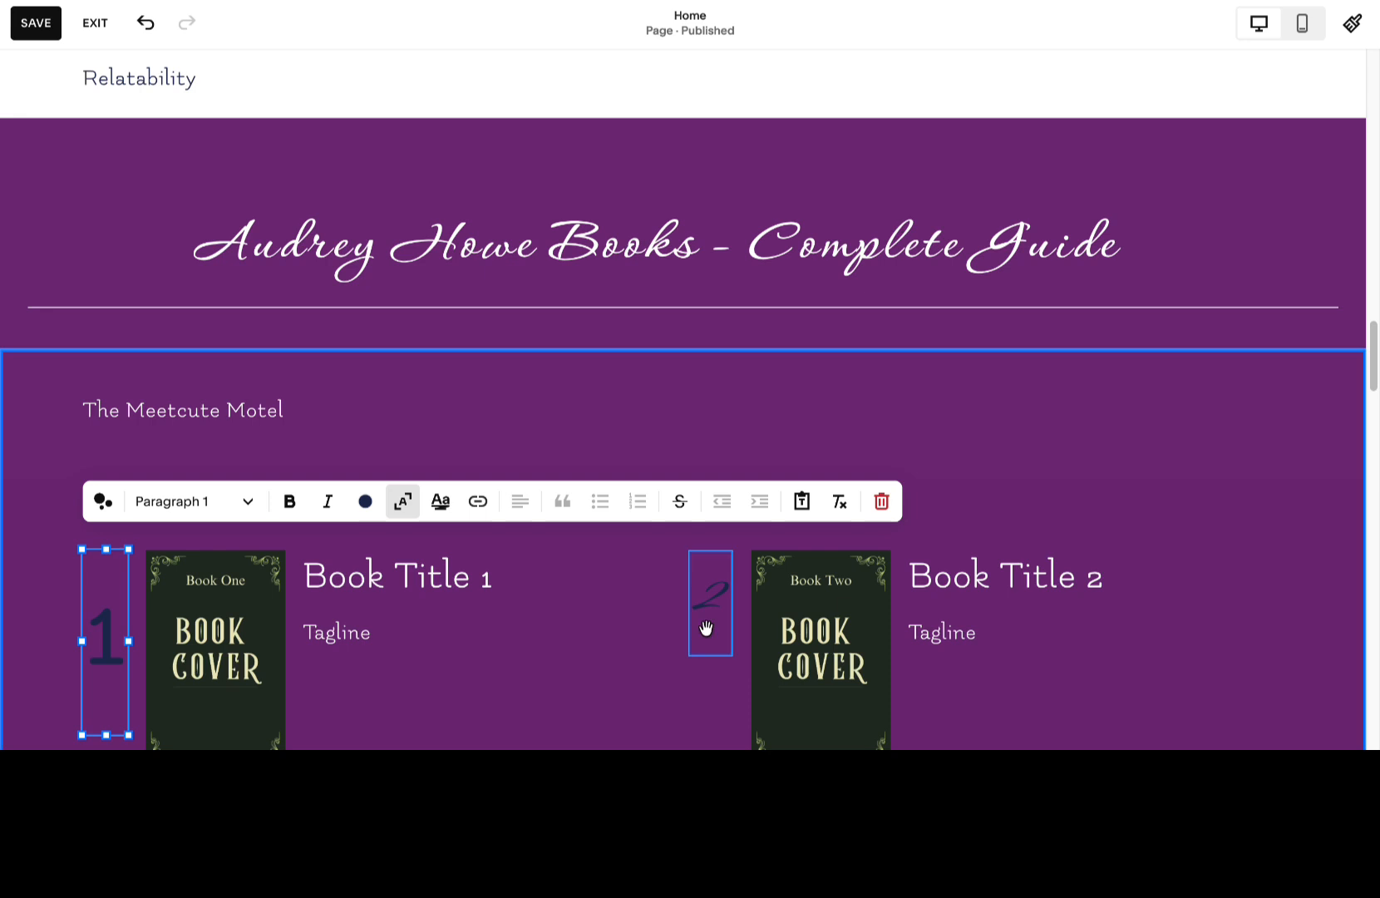
Restyle the number 2 beside the second book to match the font of the number 1.
{"action": "double_click", "coordinate": [709, 615]}
{"action": "left_click", "coordinate": [669, 502]}
{"action": "left_click", "coordinate": [646, 324]}
{"action": "left_click", "coordinate": [598, 456]}
{"action": "scroll", "coordinate": [463, 479], "scroll_direction": "down", "scroll_amount": 4}
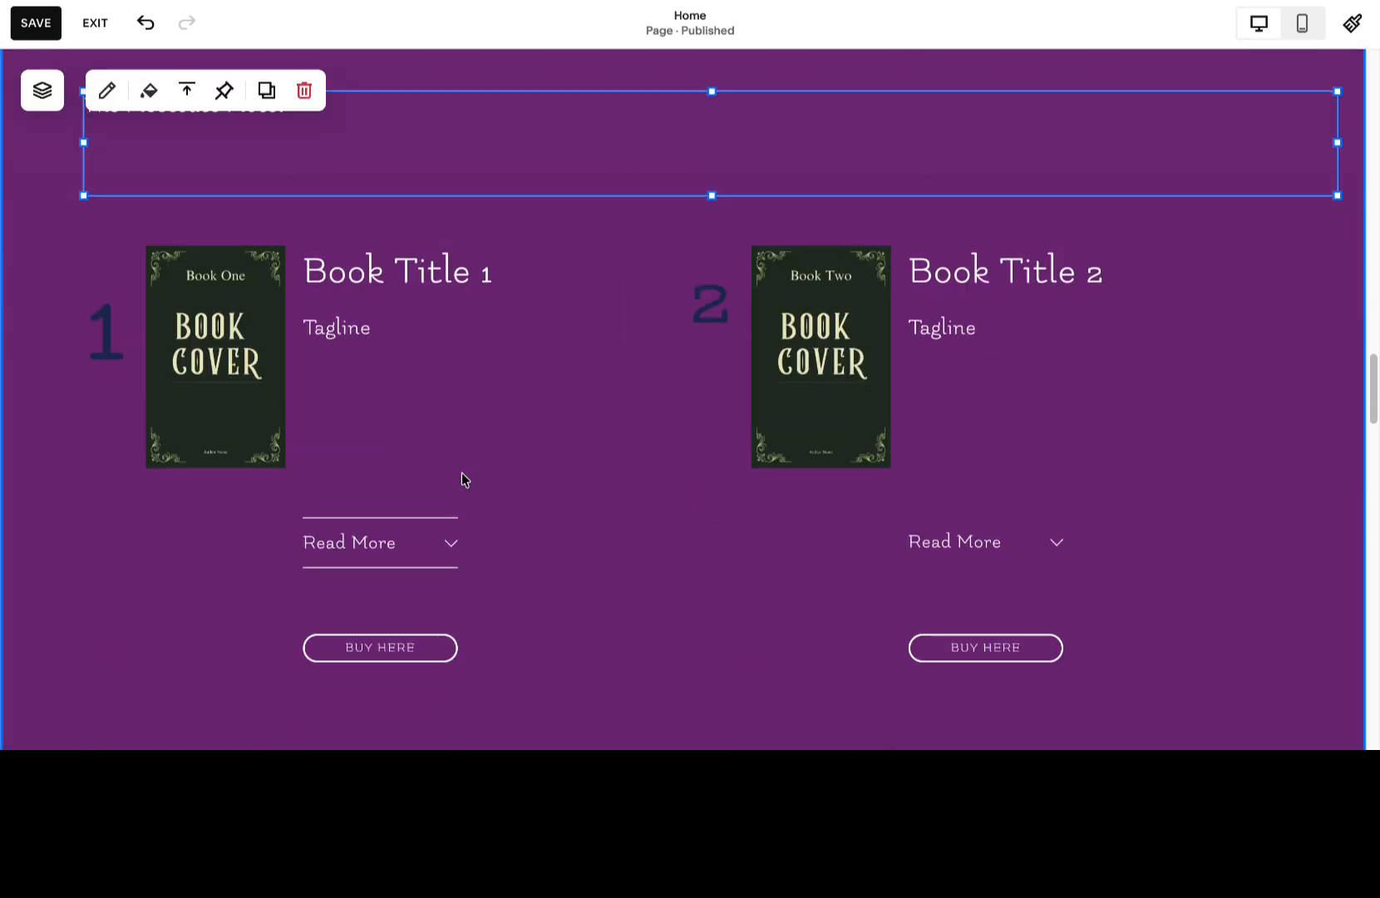
Turn off the dividers on the first book's Read More accordion.
{"action": "left_click", "coordinate": [372, 542]}
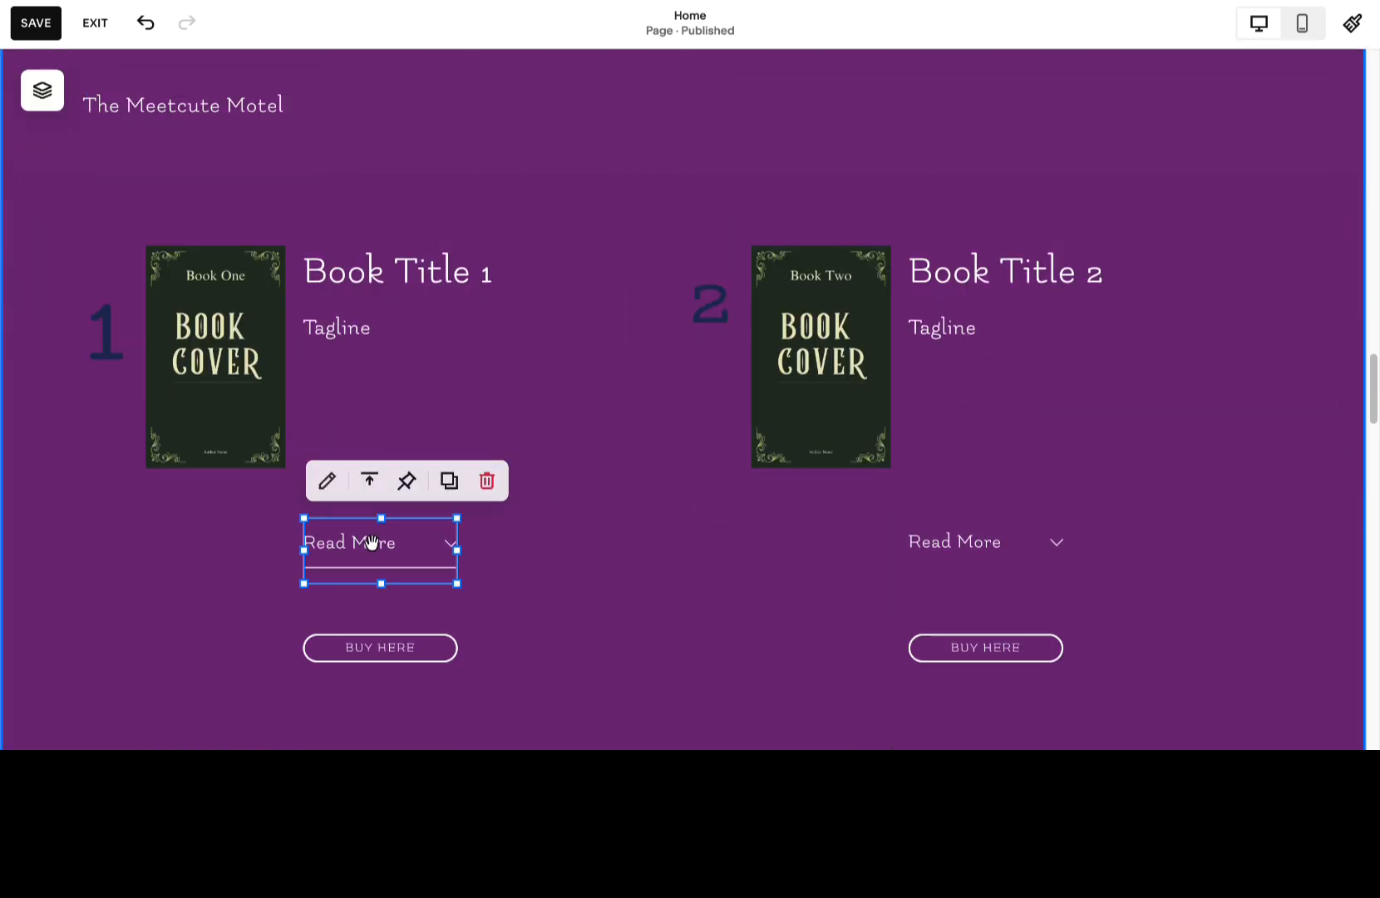
{"action": "left_click", "coordinate": [327, 481]}
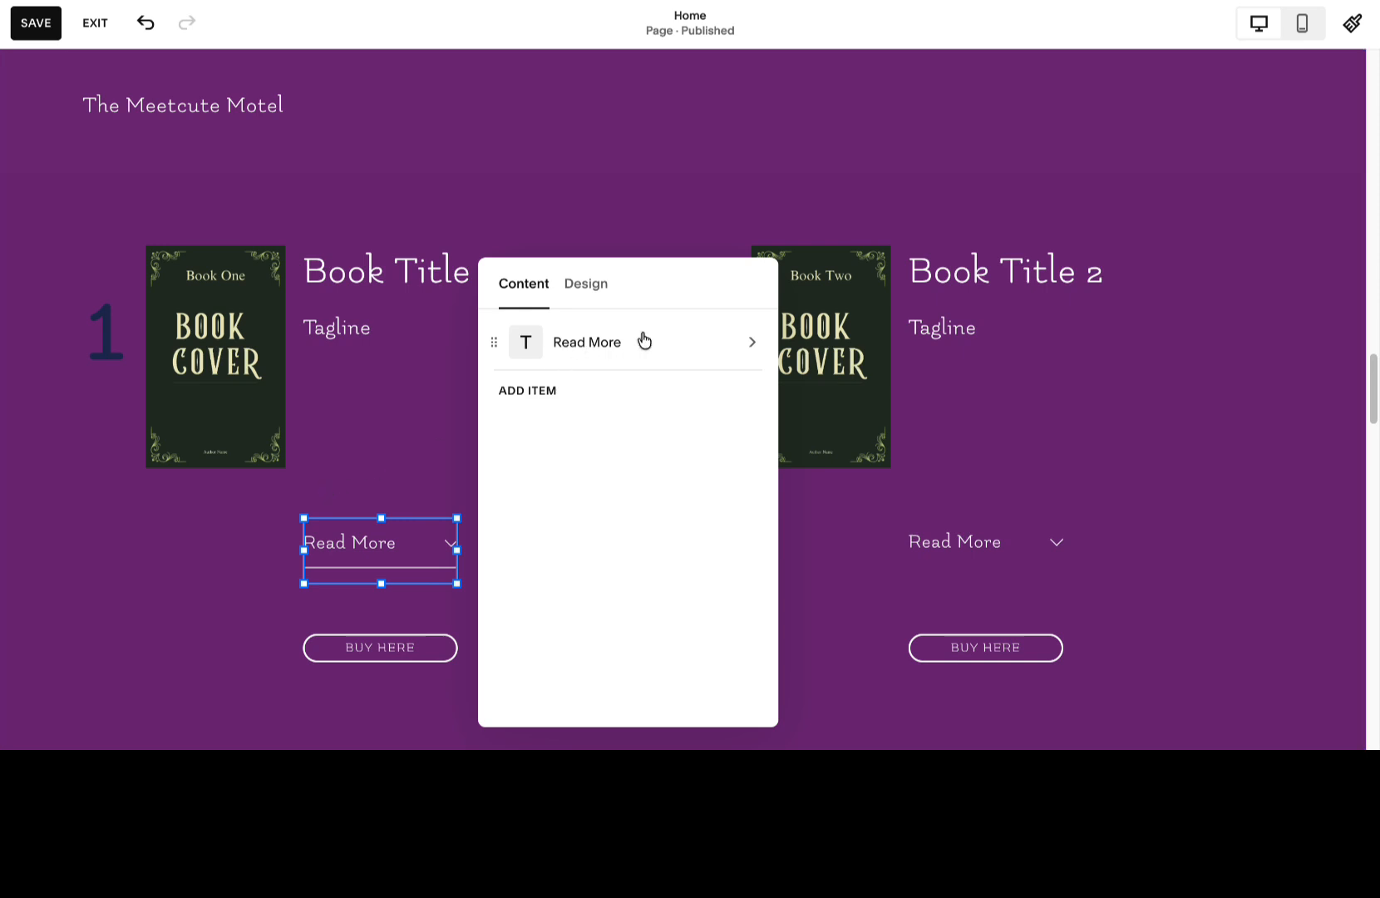
{"action": "left_click", "coordinate": [587, 285]}
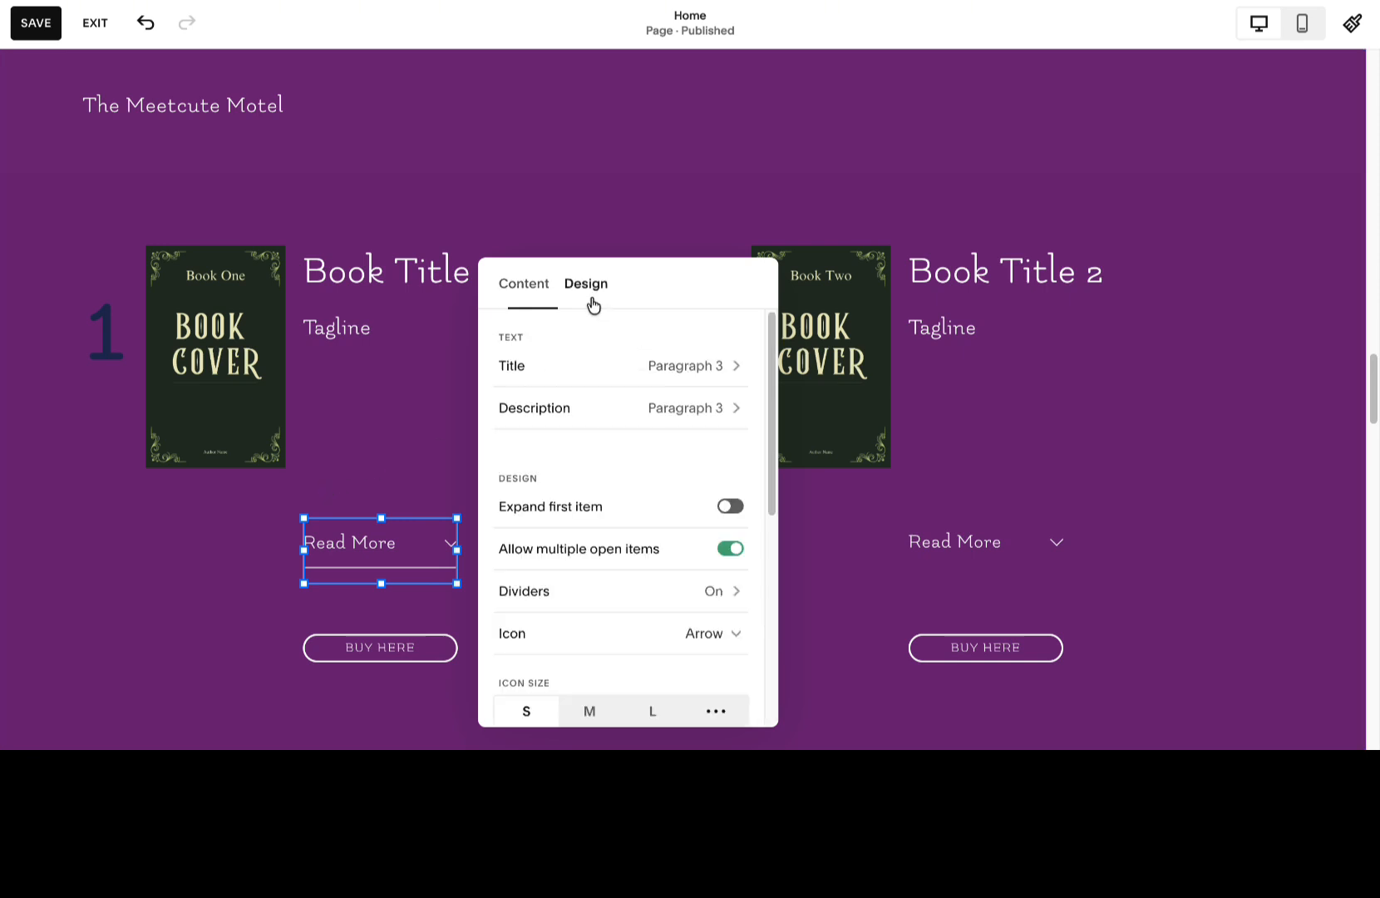
{"action": "left_click", "coordinate": [713, 593]}
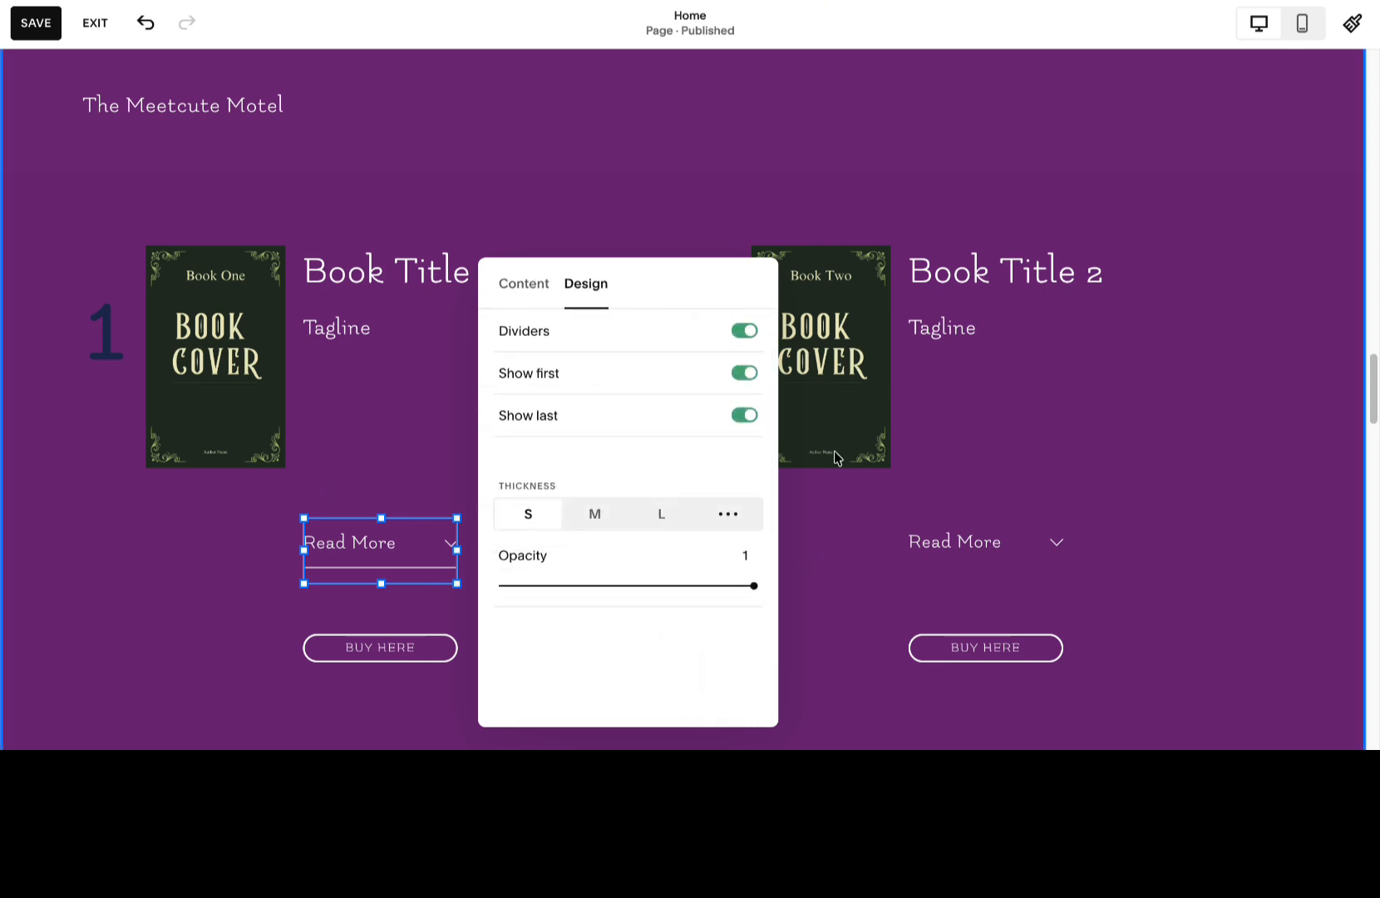
{"action": "left_click", "coordinate": [745, 329]}
{"action": "left_click", "coordinate": [357, 413]}
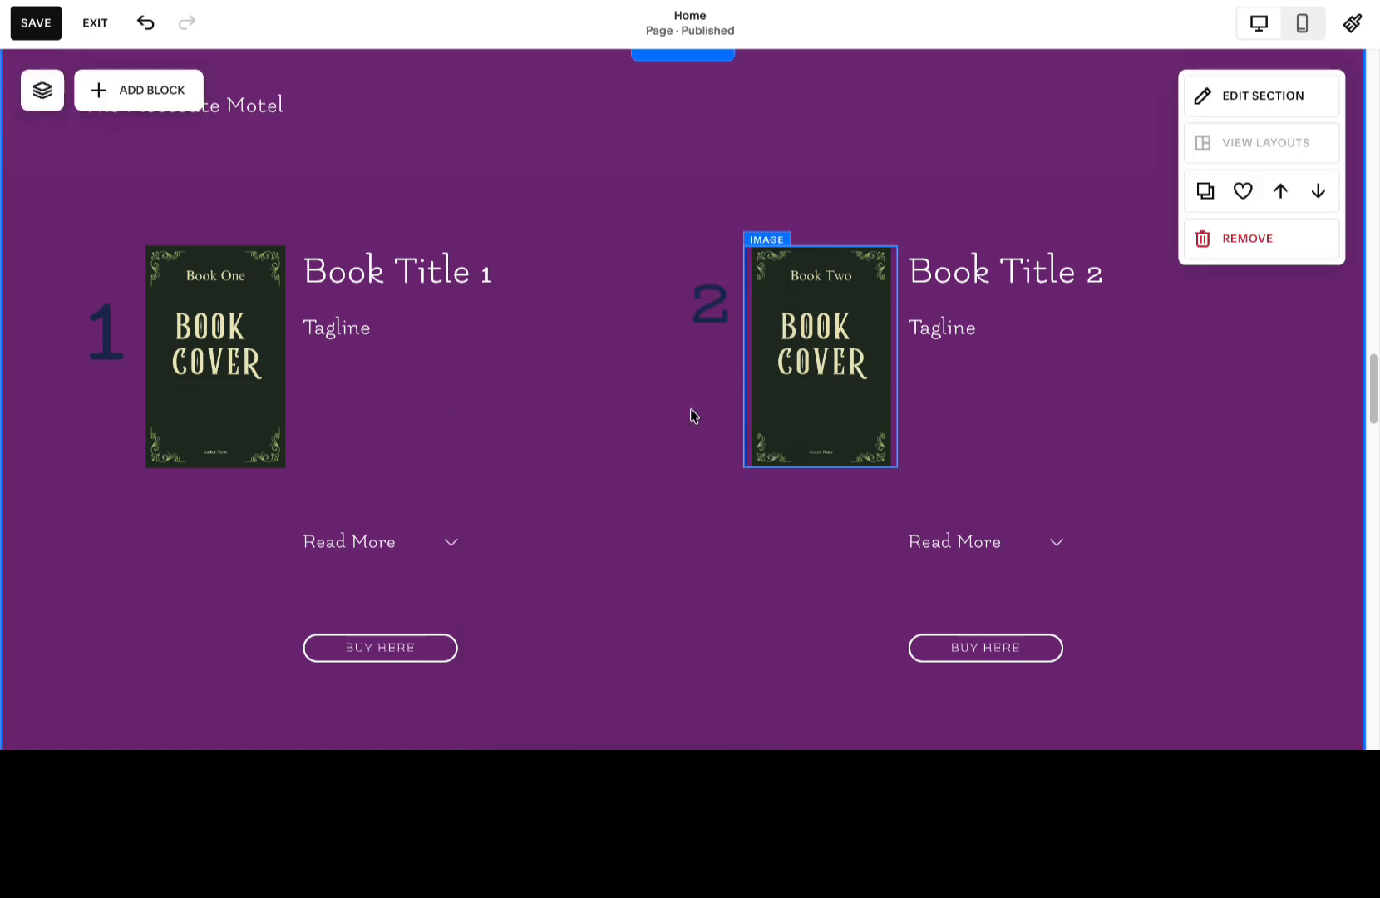
Move the Read More accordions and Buy Here buttons of books 1 and 2 up beneath their taglines.
{"action": "left_click_drag", "start_coordinate": [370, 550], "coordinate": [369, 389]}
{"action": "left_click_drag", "start_coordinate": [387, 651], "coordinate": [387, 458]}
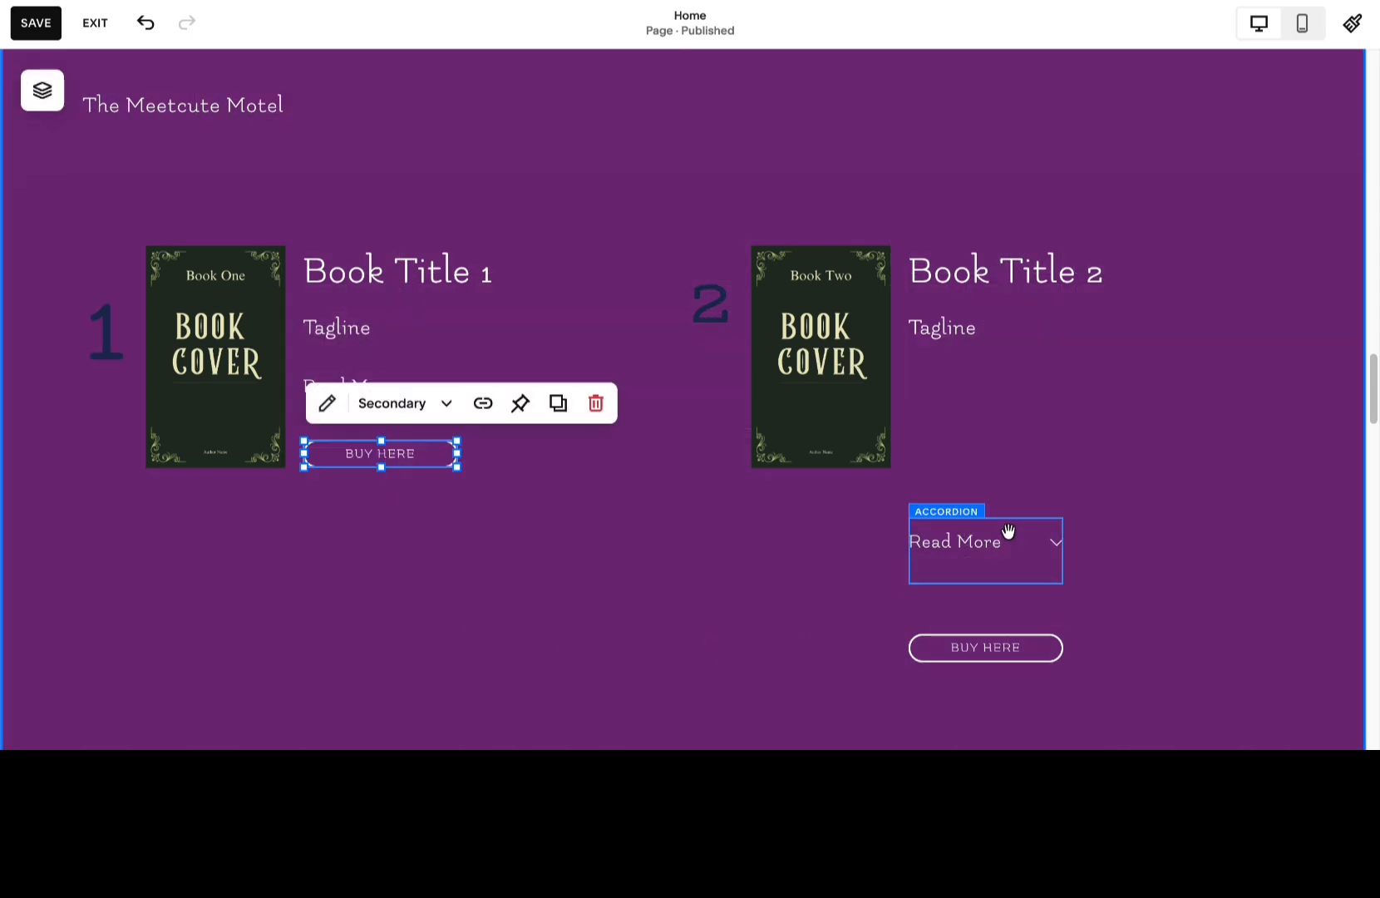
{"action": "left_click_drag", "start_coordinate": [982, 545], "coordinate": [980, 386]}
{"action": "left_click_drag", "start_coordinate": [1017, 647], "coordinate": [1026, 449]}
{"action": "left_click", "coordinate": [678, 546]}
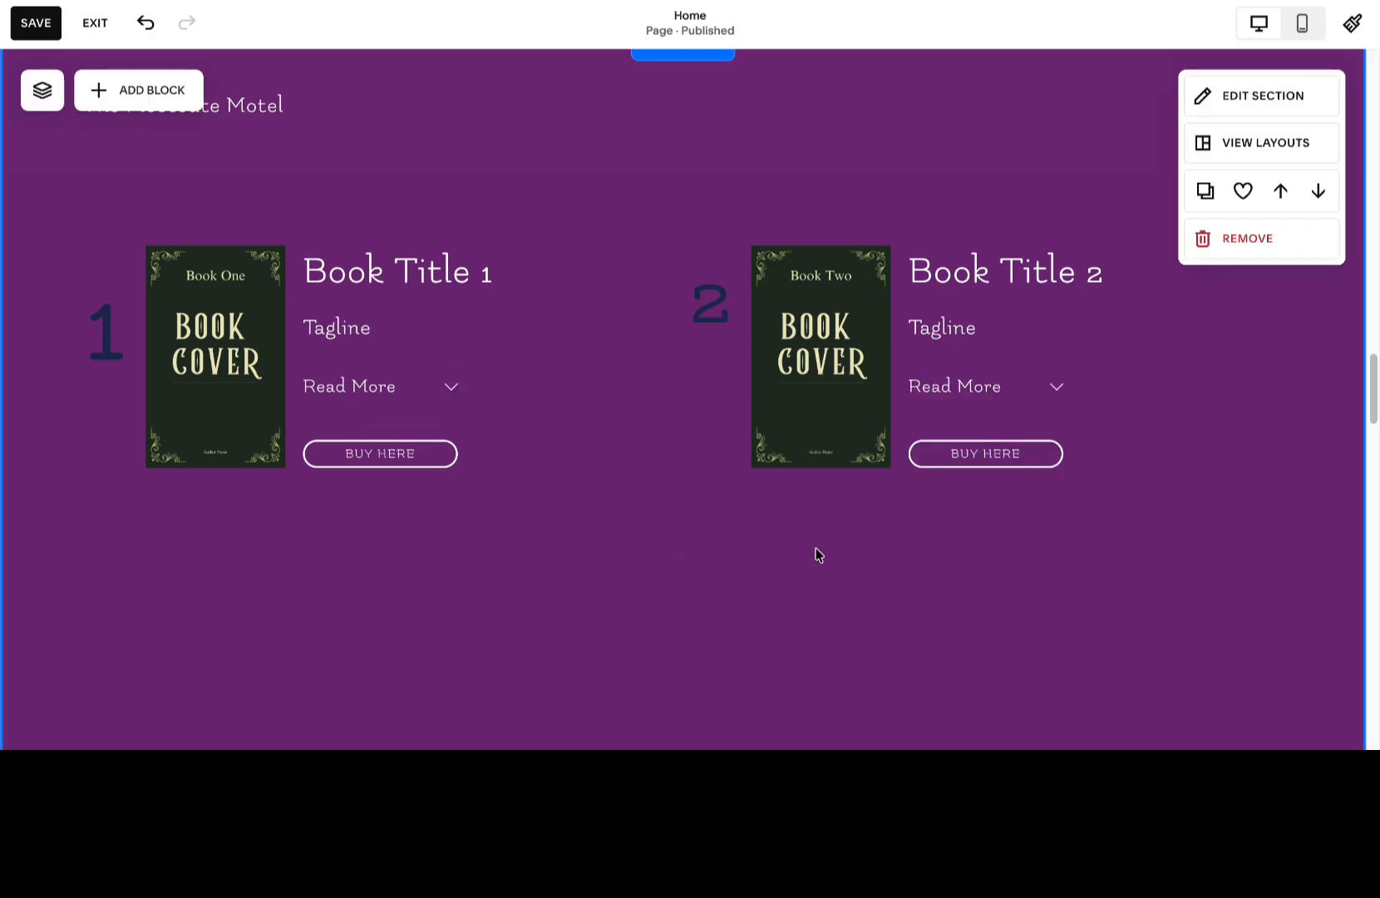
Change the number 3 beside the third book to the Paragraph 1 style with scaled text turned on.
{"action": "scroll", "coordinate": [527, 603], "scroll_direction": "up", "scroll_amount": 5}
{"action": "scroll", "coordinate": [527, 607], "scroll_direction": "down", "scroll_amount": 4}
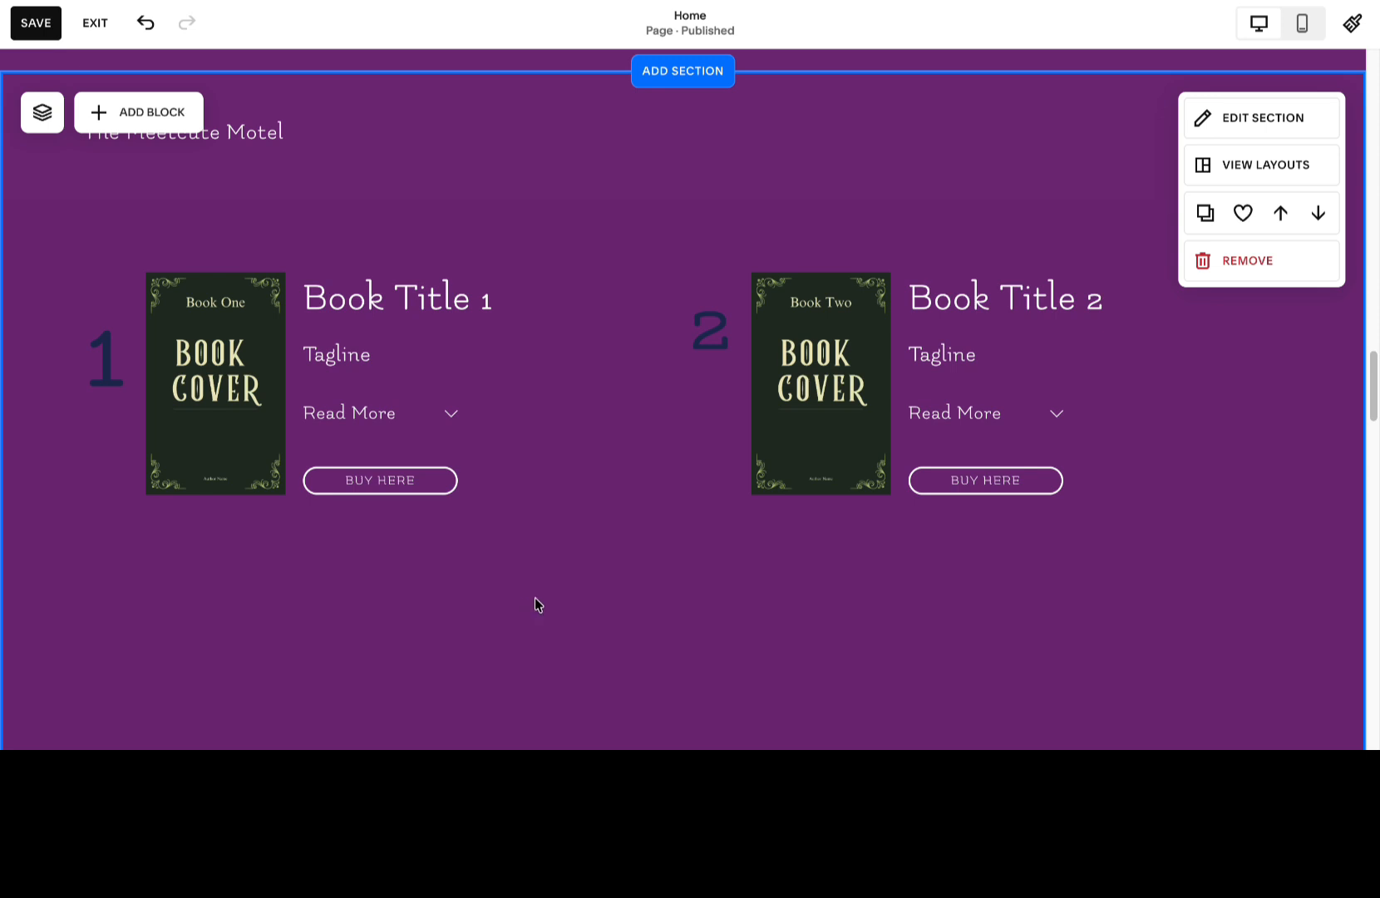
{"action": "scroll", "coordinate": [529, 603], "scroll_direction": "down", "scroll_amount": 4}
{"action": "left_click", "coordinate": [100, 497]}
{"action": "left_click", "coordinate": [109, 409]}
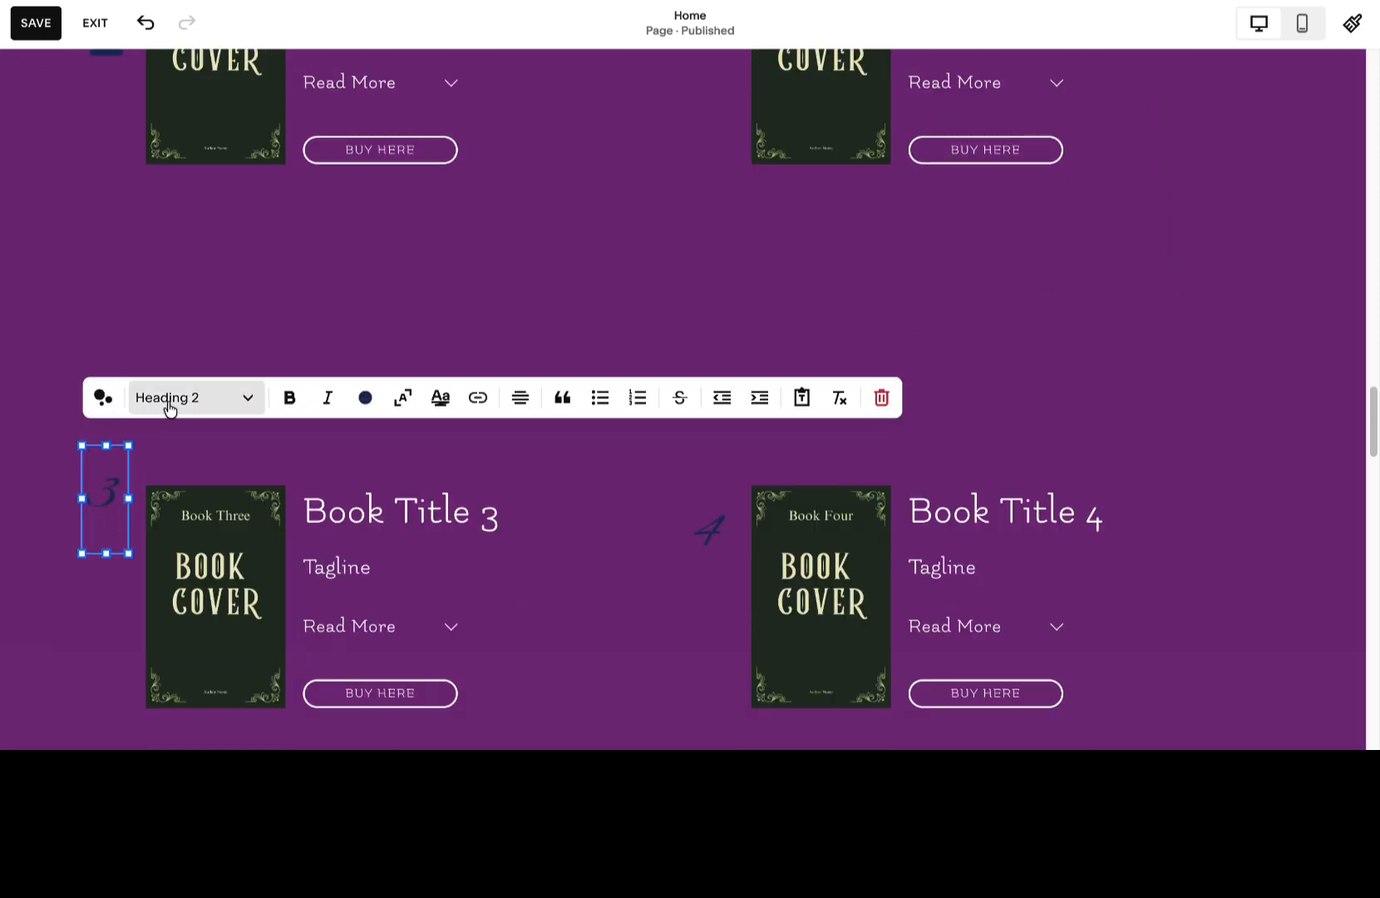
{"action": "left_click", "coordinate": [148, 399]}
{"action": "left_click", "coordinate": [195, 612]}
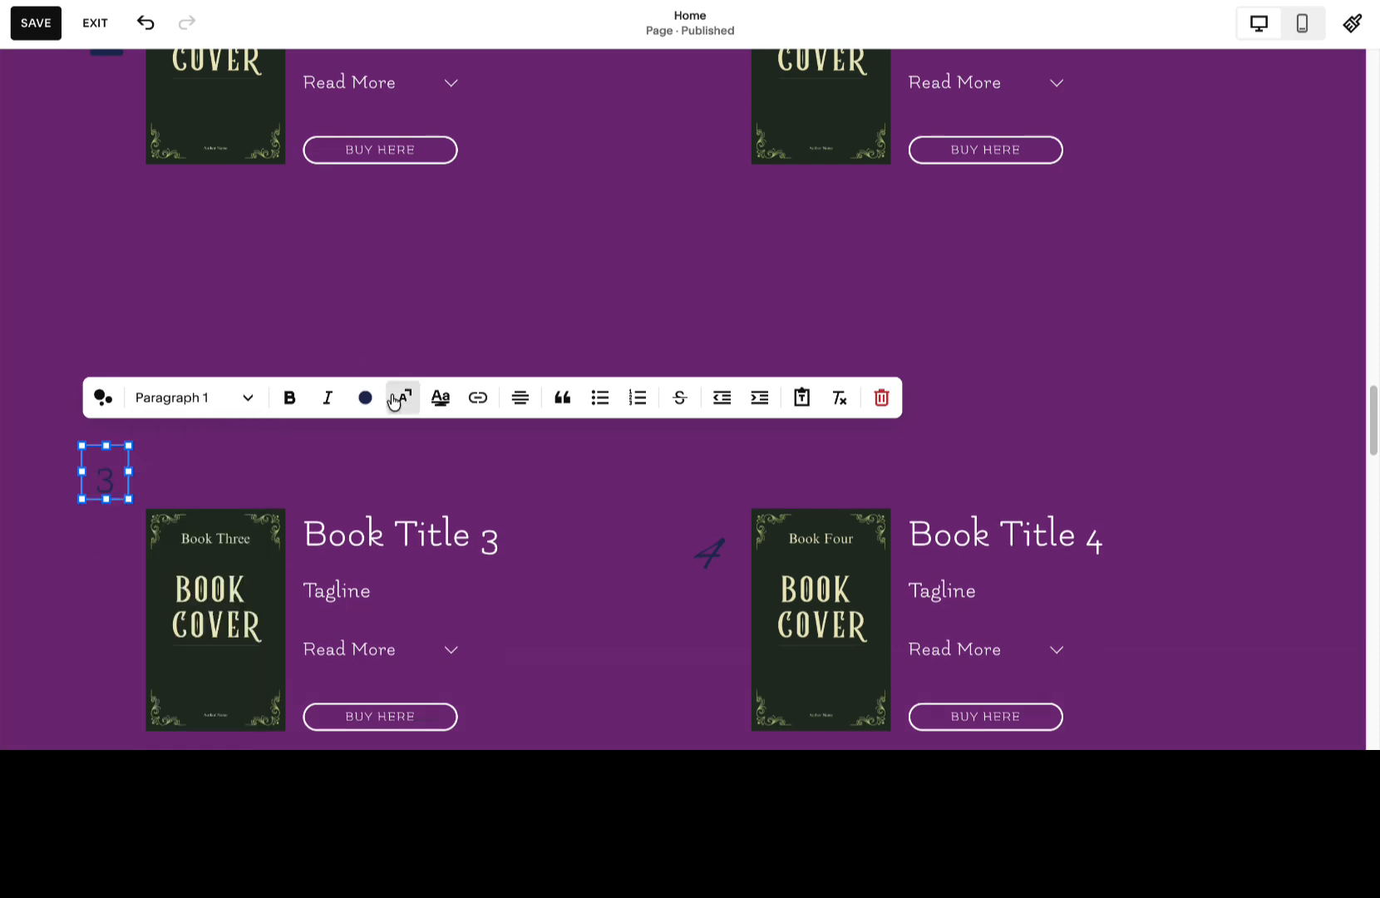
{"action": "left_click", "coordinate": [400, 399]}
Restyle the number 4 beside the fourth book to match the number 3, with scaled text.
{"action": "left_click", "coordinate": [710, 530]}
{"action": "left_click", "coordinate": [712, 449]}
{"action": "left_click", "coordinate": [652, 437]}
{"action": "left_click", "coordinate": [662, 268]}
{"action": "left_click", "coordinate": [870, 436]}
Move the third book's number, cover, title, Read More accordion and Buy Here button up to close the gap under book 1.
{"action": "left_click", "coordinate": [105, 509]}
{"action": "left_click", "coordinate": [76, 366]}
{"action": "left_click_drag", "start_coordinate": [105, 509], "coordinate": [105, 316]}
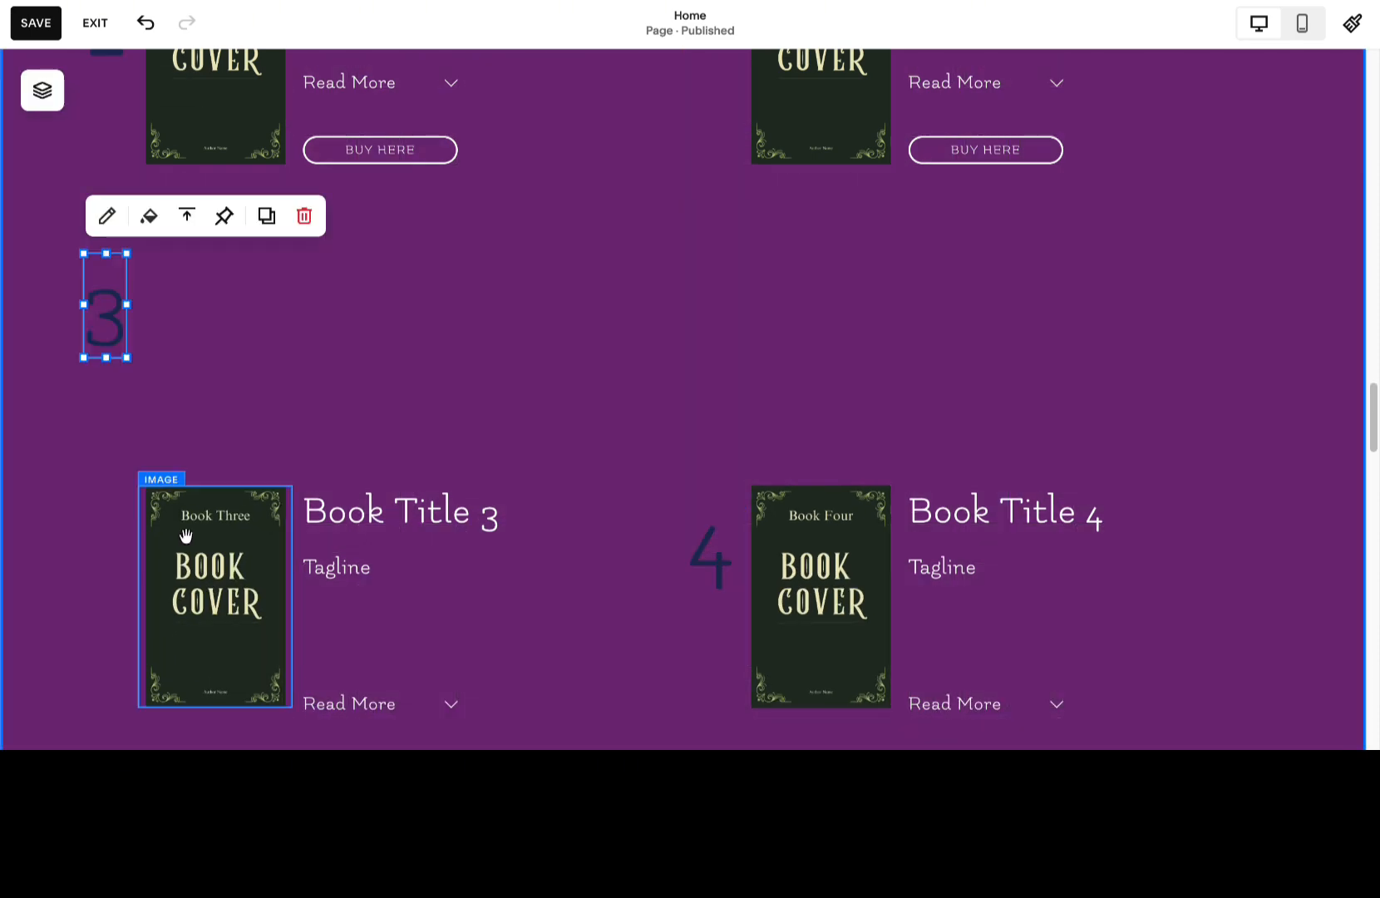
{"action": "left_click_drag", "start_coordinate": [231, 624], "coordinate": [231, 390]}
{"action": "scroll", "coordinate": [231, 391], "scroll_direction": "up", "scroll_amount": 3}
{"action": "scroll", "coordinate": [231, 391], "scroll_direction": "down", "scroll_amount": 2}
{"action": "left_click", "coordinate": [104, 175]}
{"action": "left_click", "coordinate": [105, 480]}
{"action": "left_click_drag", "start_coordinate": [395, 654], "coordinate": [395, 424]}
{"action": "scroll", "coordinate": [395, 424], "scroll_direction": "down", "scroll_amount": 2}
{"action": "left_click_drag", "start_coordinate": [391, 688], "coordinate": [390, 373]}
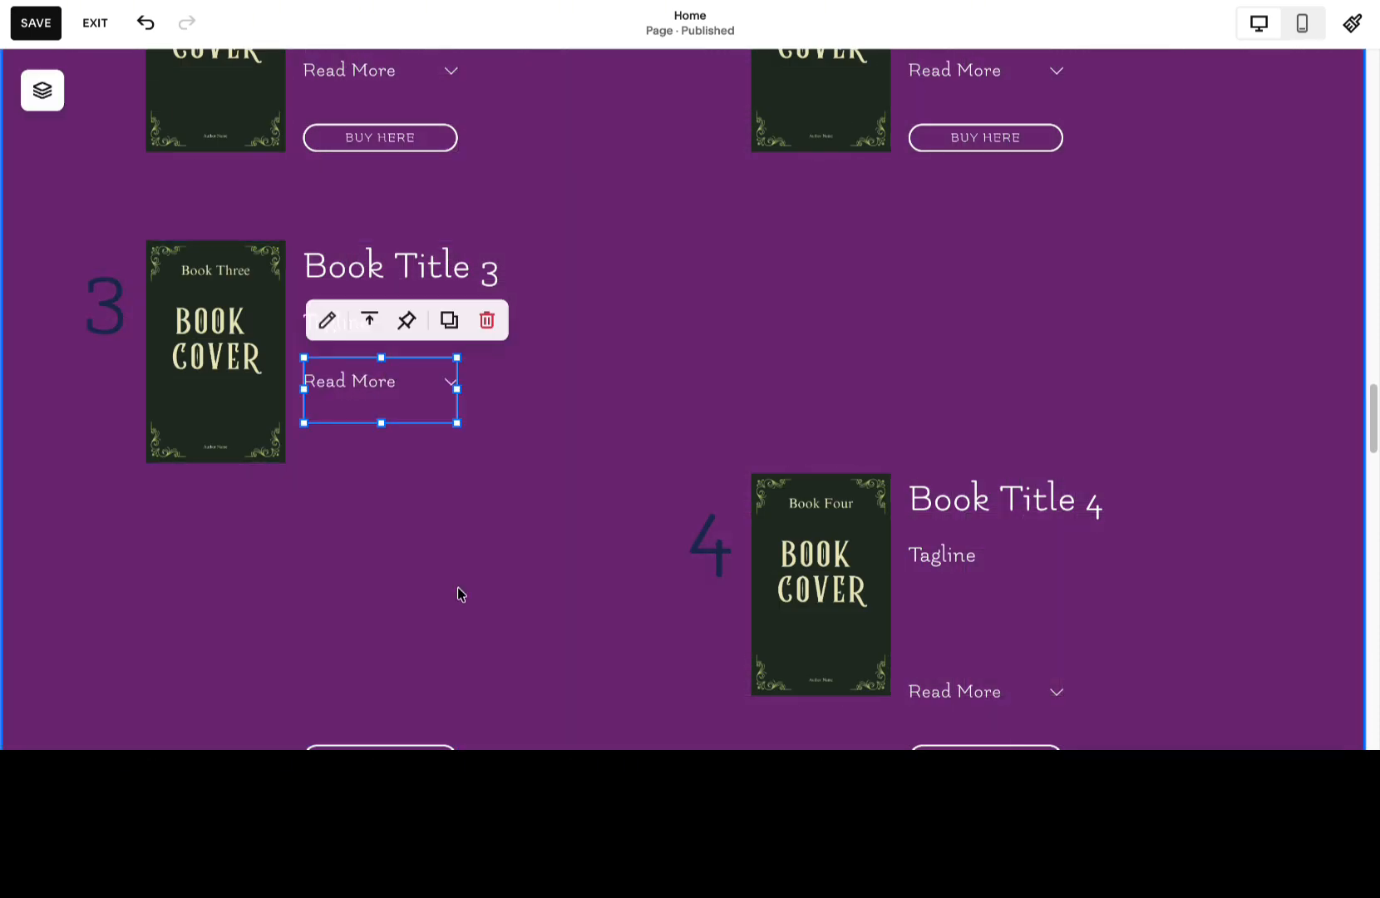
{"action": "left_click_drag", "start_coordinate": [379, 741], "coordinate": [379, 437]}
{"action": "left_click", "coordinate": [517, 514]}
{"action": "scroll", "coordinate": [517, 515], "scroll_direction": "up", "scroll_amount": 2}
{"action": "left_click_drag", "start_coordinate": [710, 683], "coordinate": [710, 488]}
{"action": "left_click_drag", "start_coordinate": [688, 414], "coordinate": [634, 258]}
{"action": "left_click", "coordinate": [598, 491]}
{"action": "key", "text": "super+z"}
Move the fourth book's cover, number, title, Read More accordion and Buy Here button up level with book 3.
{"action": "left_click_drag", "start_coordinate": [820, 707], "coordinate": [820, 474]}
{"action": "left_click_drag", "start_coordinate": [723, 681], "coordinate": [695, 414]}
{"action": "left_click", "coordinate": [722, 605]}
{"action": "left_click_drag", "start_coordinate": [1027, 665], "coordinate": [1031, 431]}
{"action": "scroll", "coordinate": [1057, 471], "scroll_direction": "down", "scroll_amount": 3}
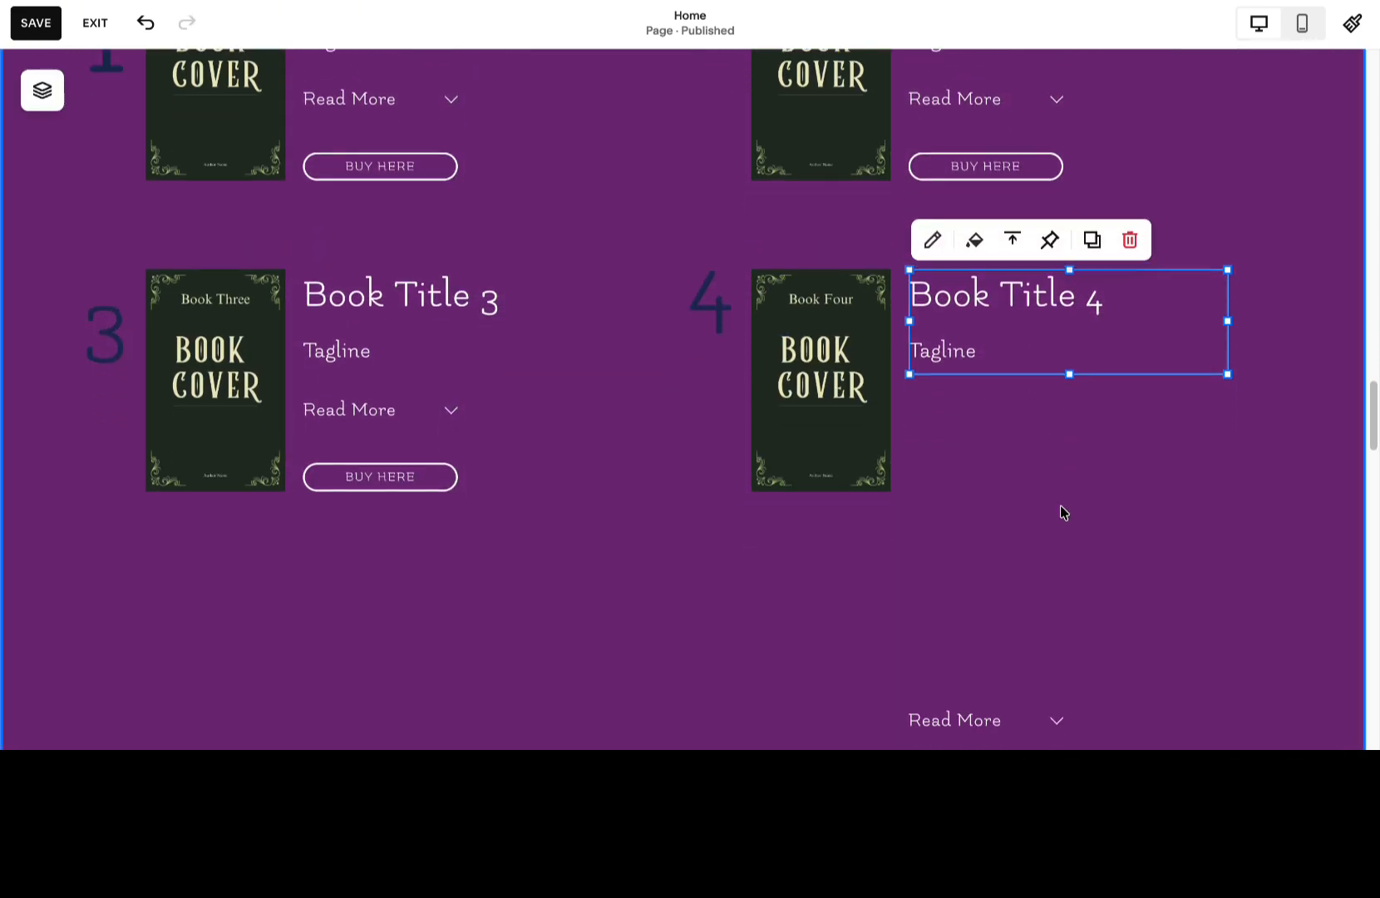
{"action": "left_click_drag", "start_coordinate": [1004, 683], "coordinate": [1012, 395]}
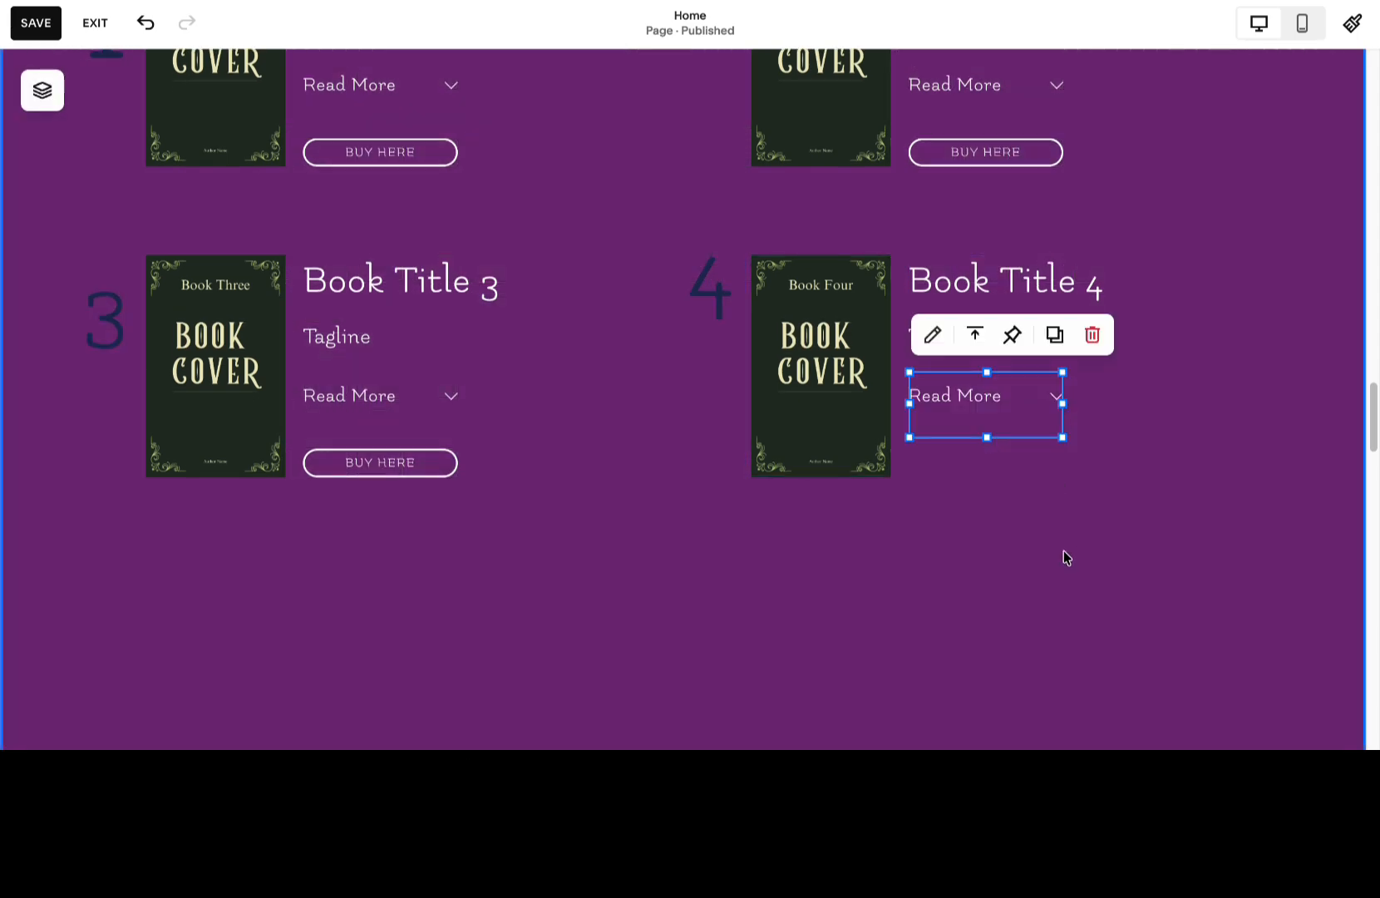
{"action": "scroll", "coordinate": [1065, 558], "scroll_direction": "down", "scroll_amount": 2}
{"action": "left_click_drag", "start_coordinate": [1035, 615], "coordinate": [1045, 299]}
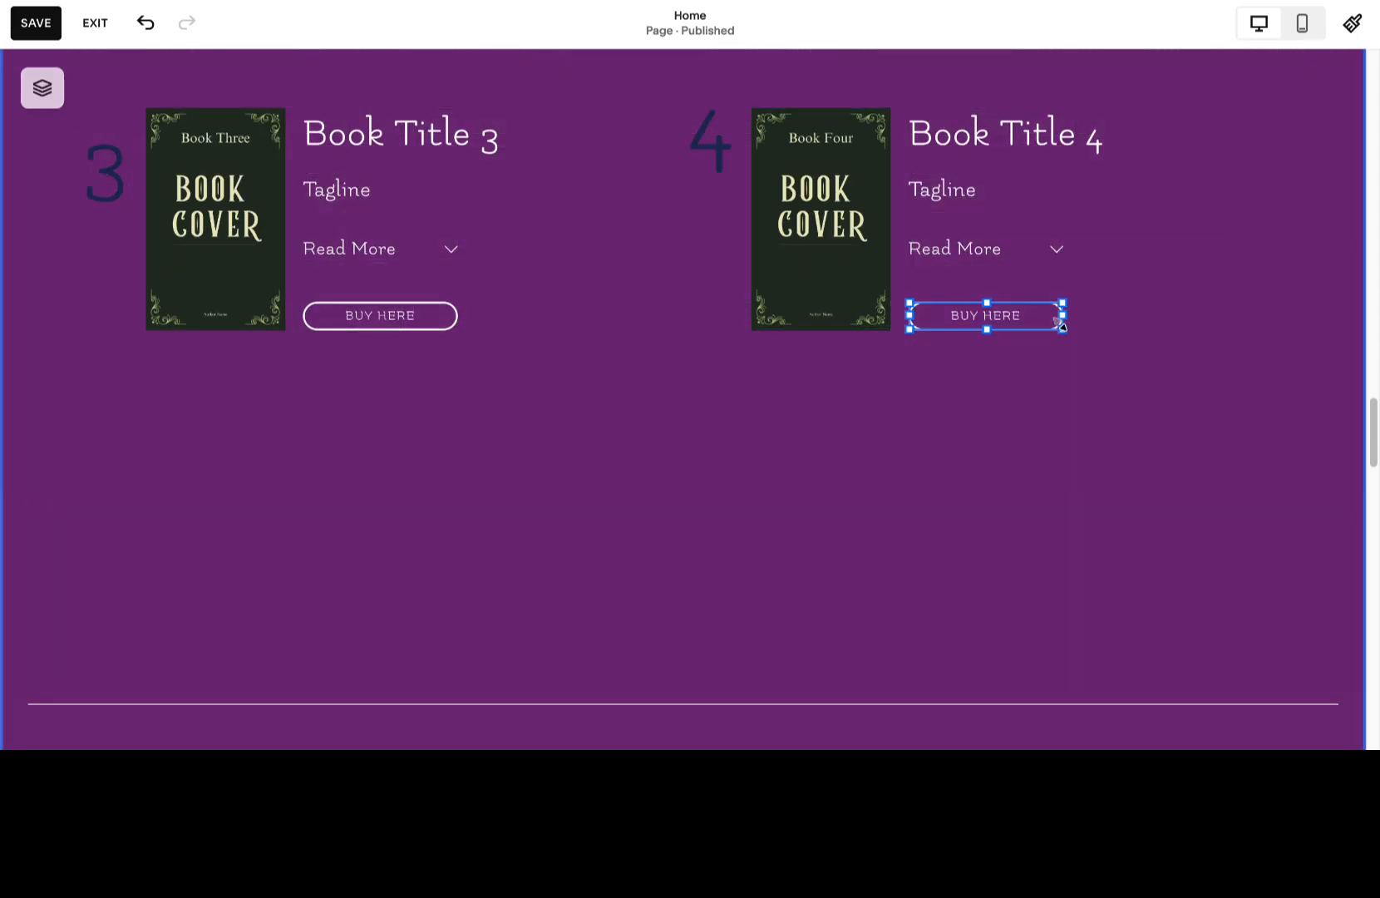
Raise the divider line to just below books 3 and 4 and shorten the series section to fit.
{"action": "left_click_drag", "start_coordinate": [835, 699], "coordinate": [833, 398]}
{"action": "left_click", "coordinate": [1106, 698]}
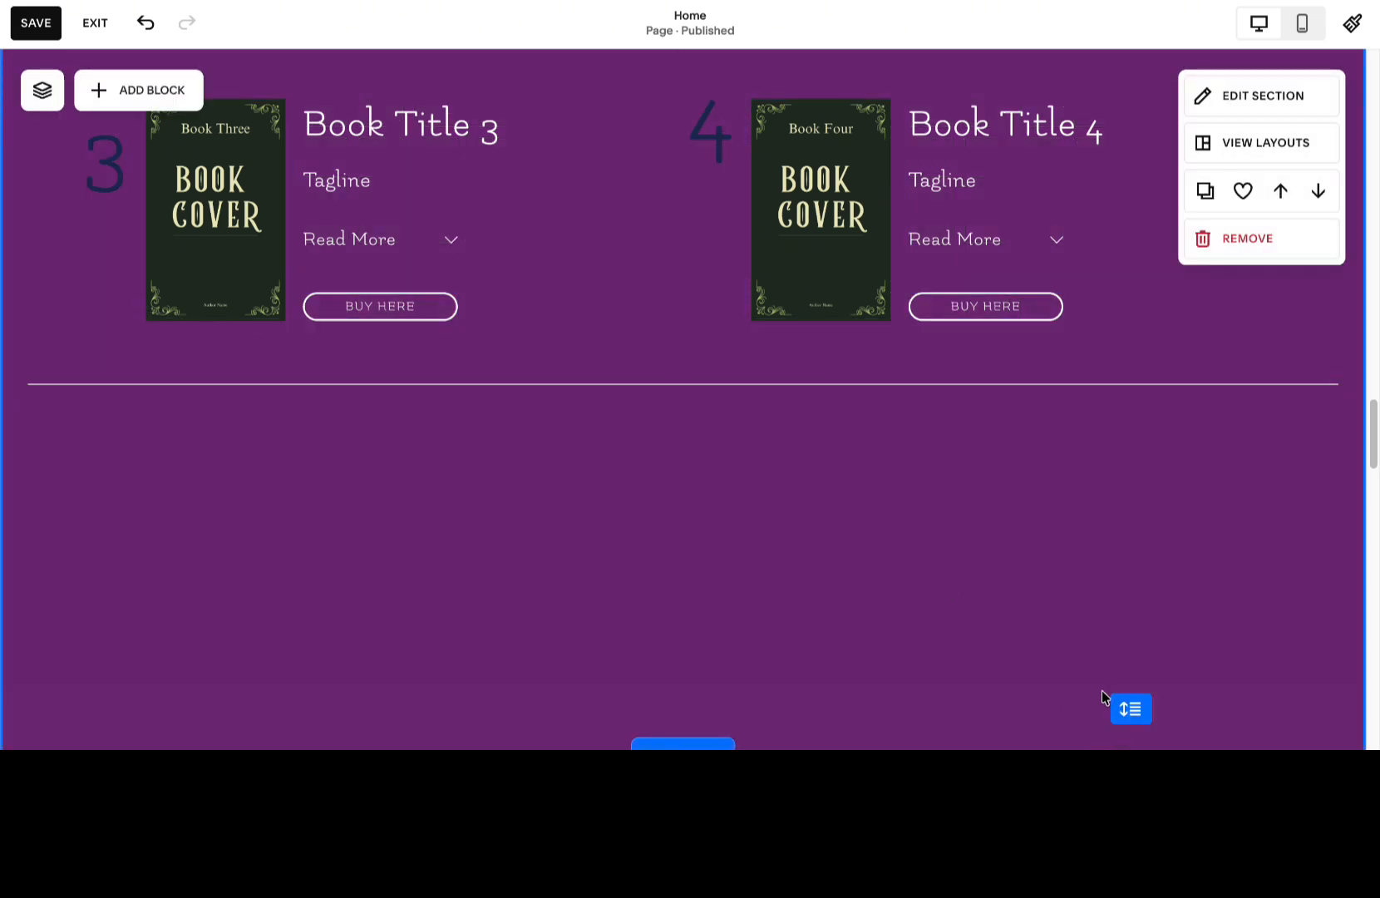
{"action": "left_click_drag", "start_coordinate": [1130, 706], "coordinate": [1130, 447]}
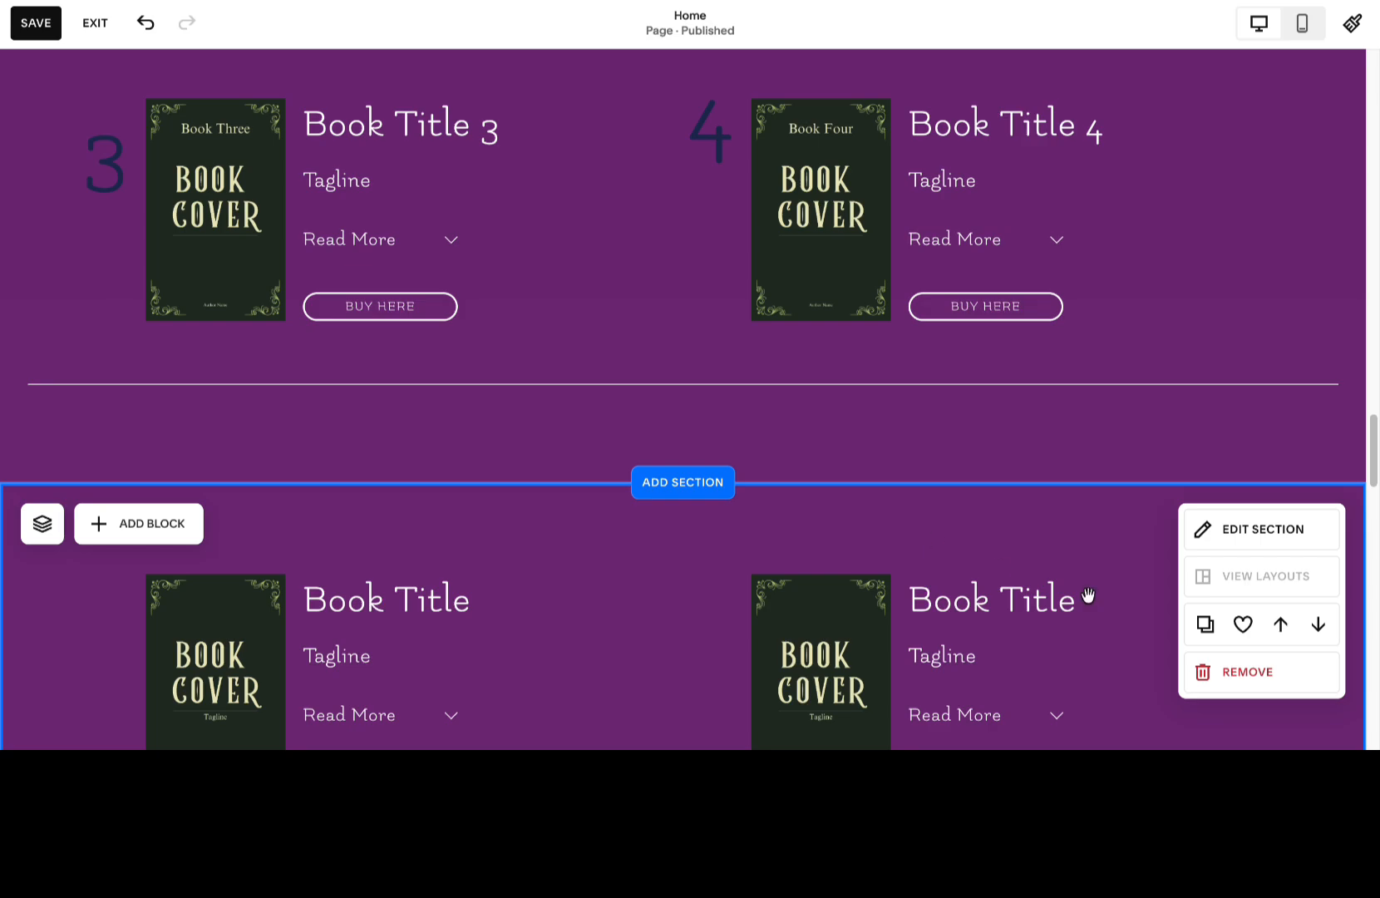
Remove the section of unnumbered book placeholders below the series and save the page.
{"action": "left_click", "coordinate": [1274, 678]}
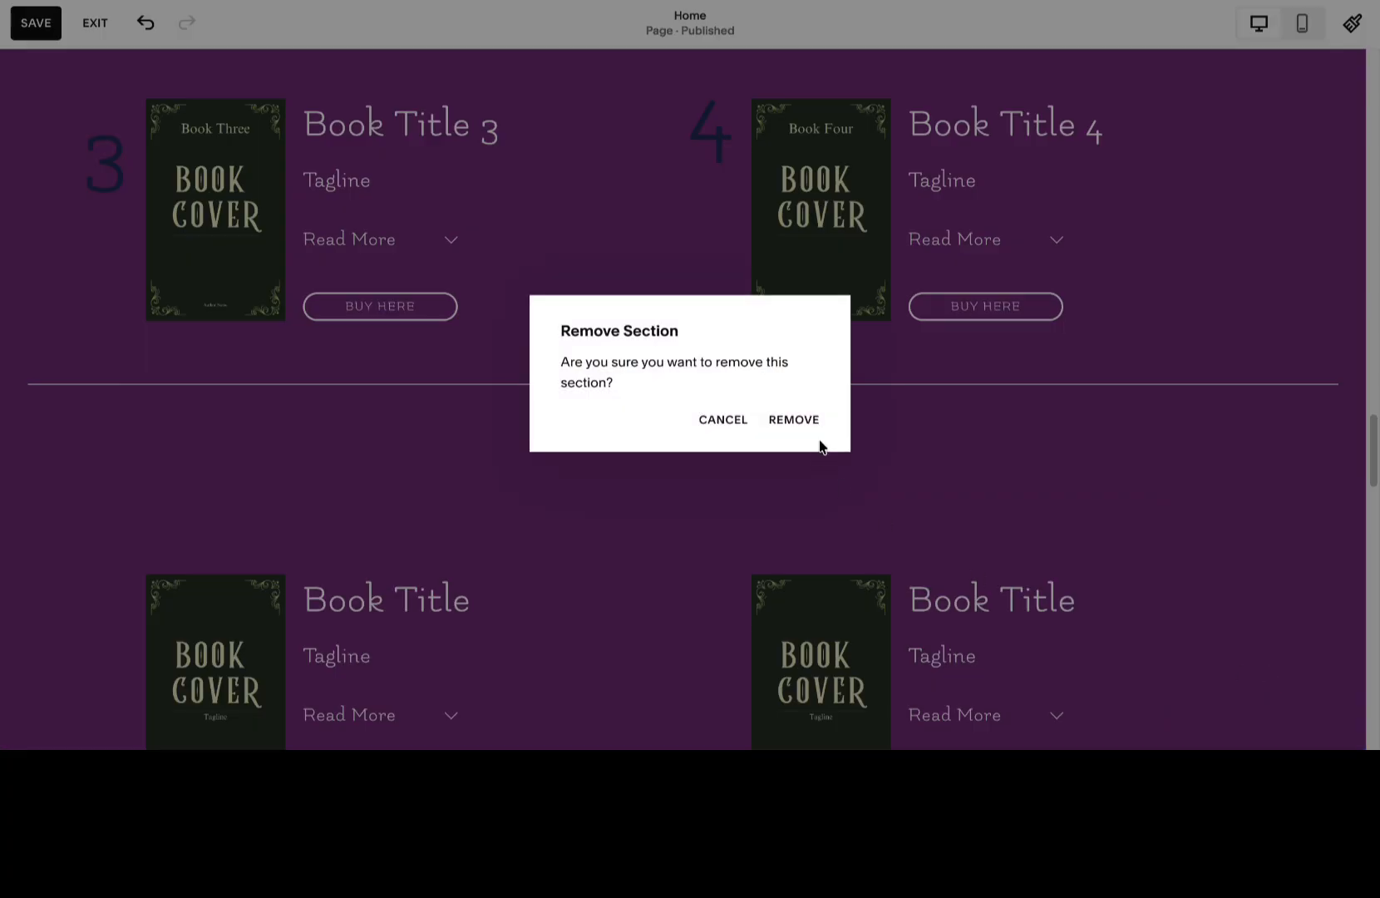
{"action": "left_click", "coordinate": [816, 428]}
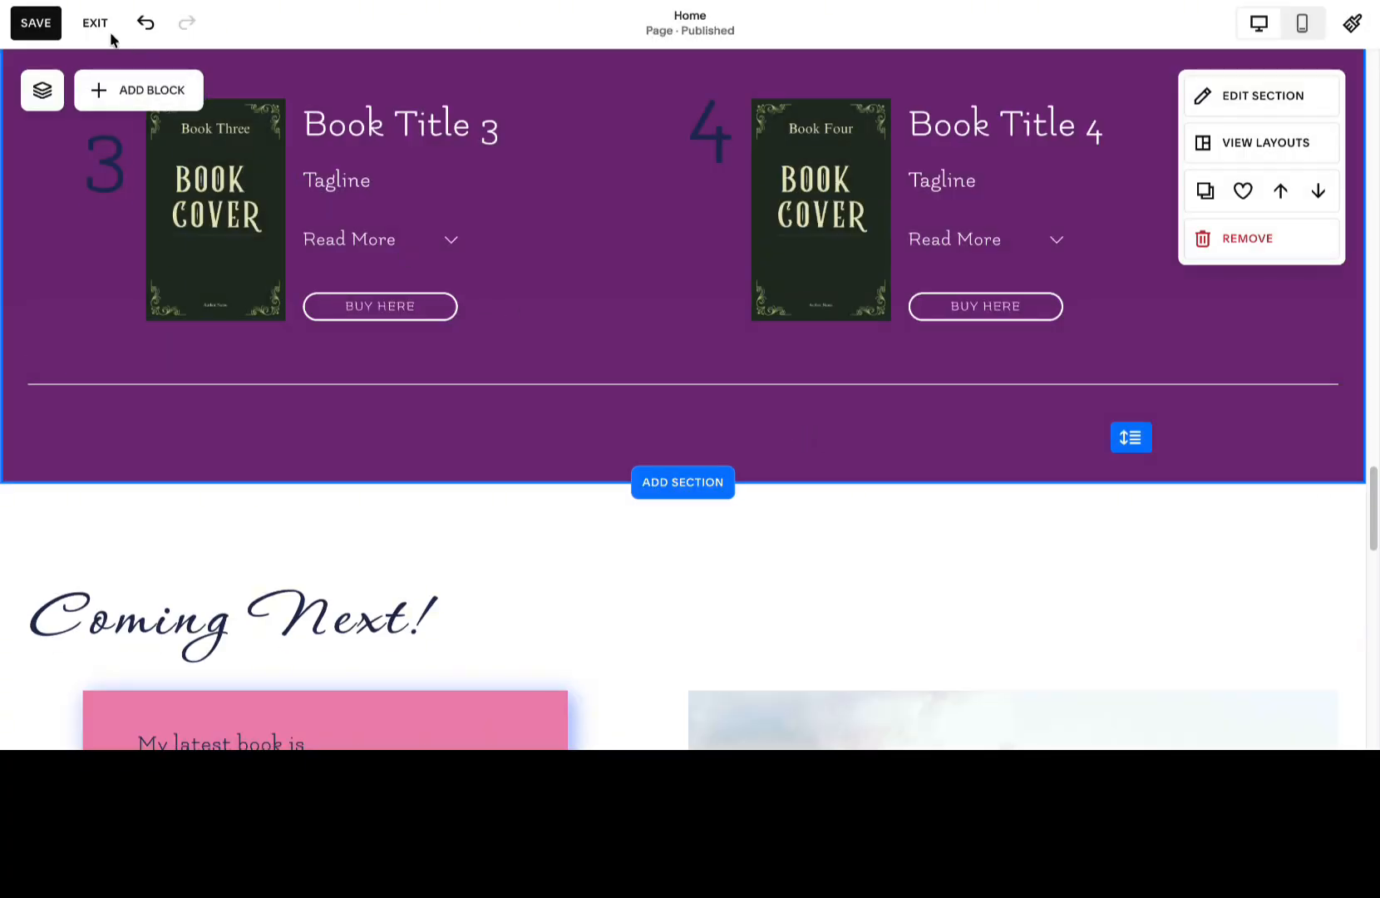
{"action": "left_click", "coordinate": [32, 26]}
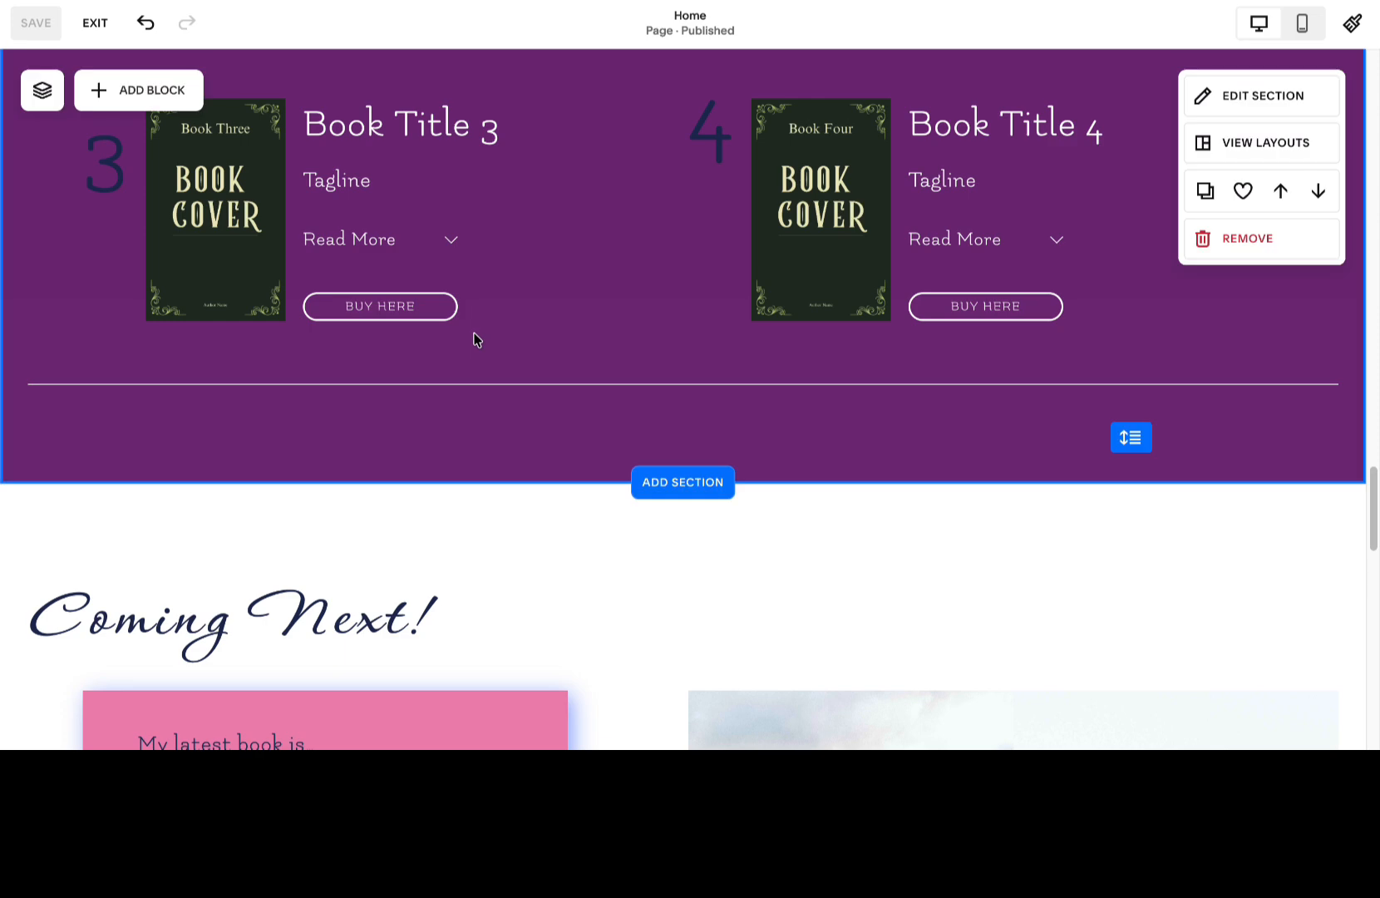
Delete the social links block and the contact form from the site footer.
{"action": "scroll", "coordinate": [471, 339], "scroll_direction": "down", "scroll_amount": 10}
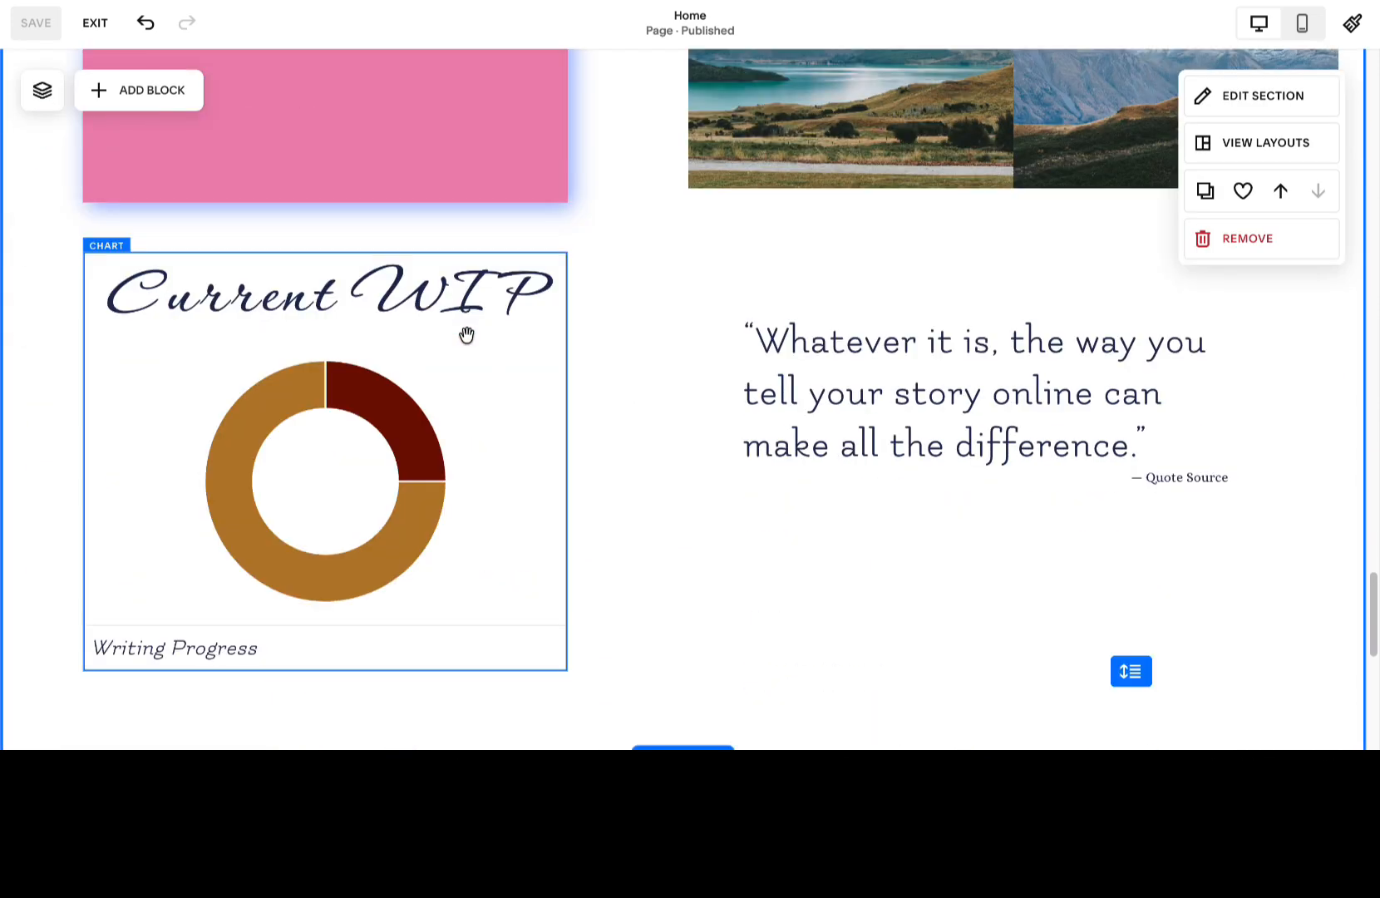
{"action": "scroll", "coordinate": [466, 334], "scroll_direction": "down", "scroll_amount": 4}
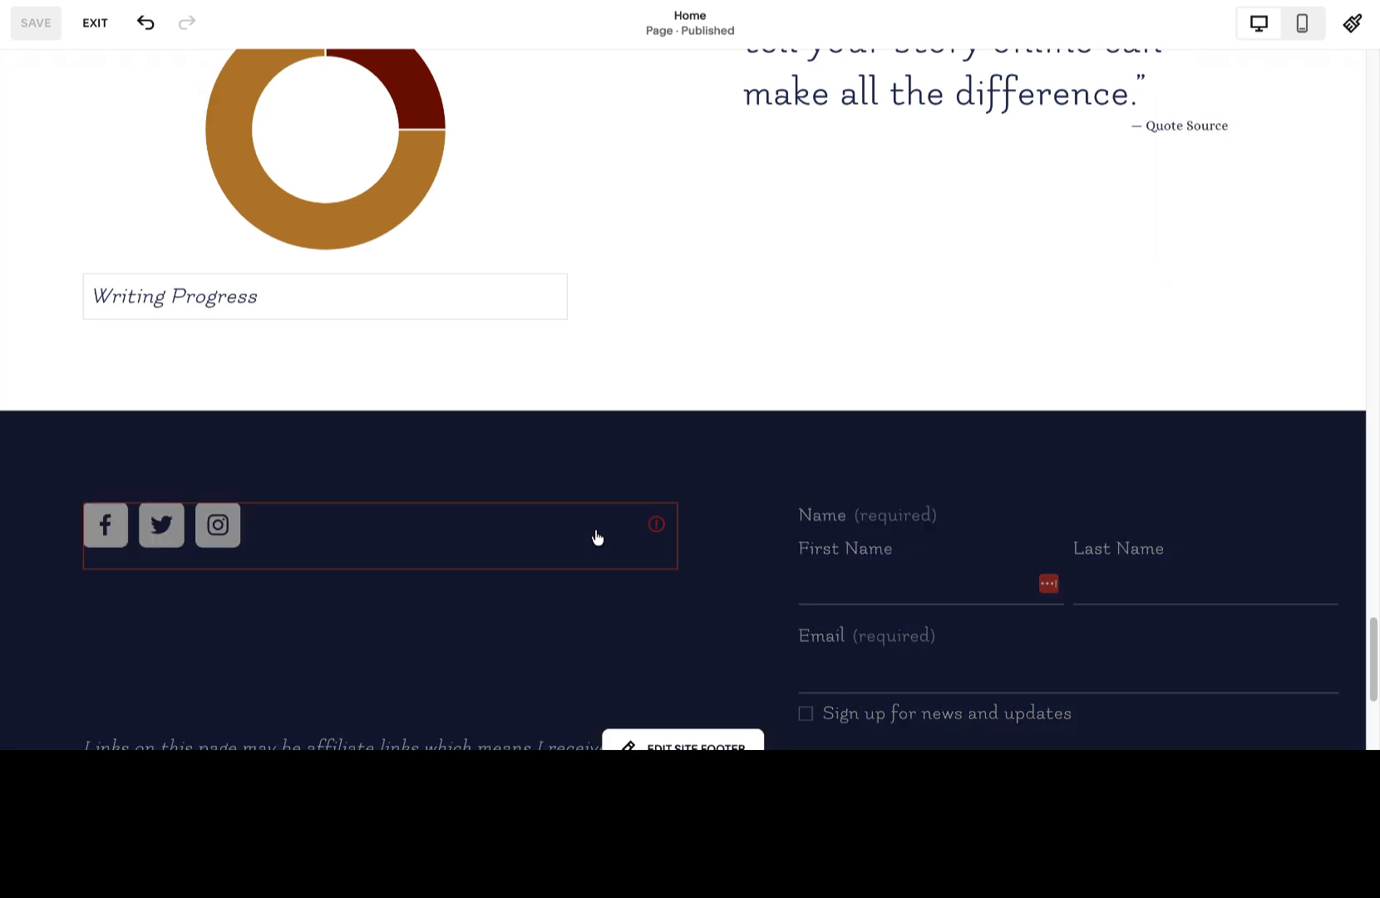
{"action": "left_click", "coordinate": [595, 532]}
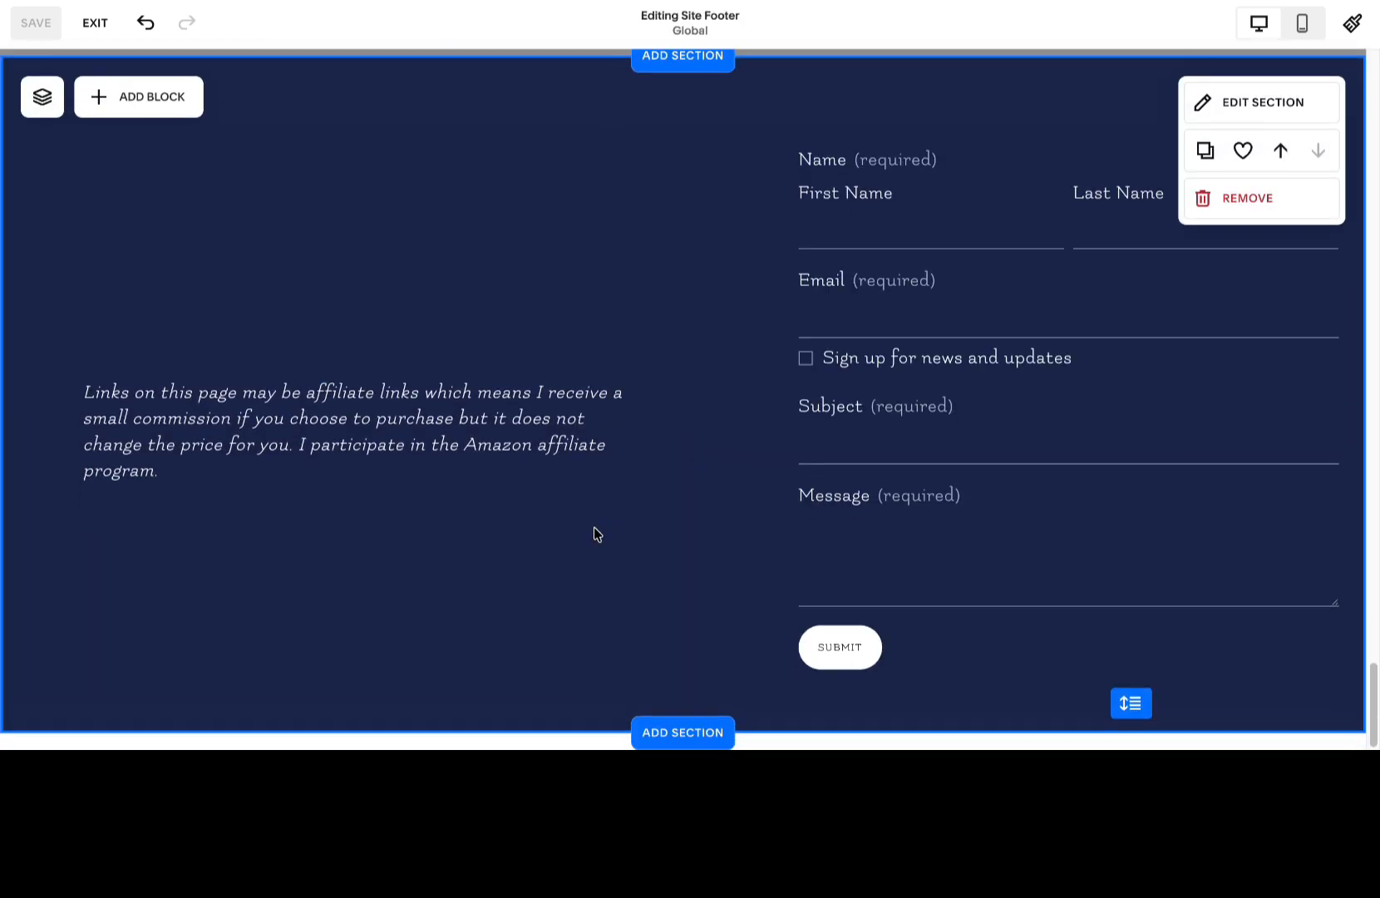
{"action": "left_click", "coordinate": [203, 172]}
{"action": "left_click", "coordinate": [264, 113]}
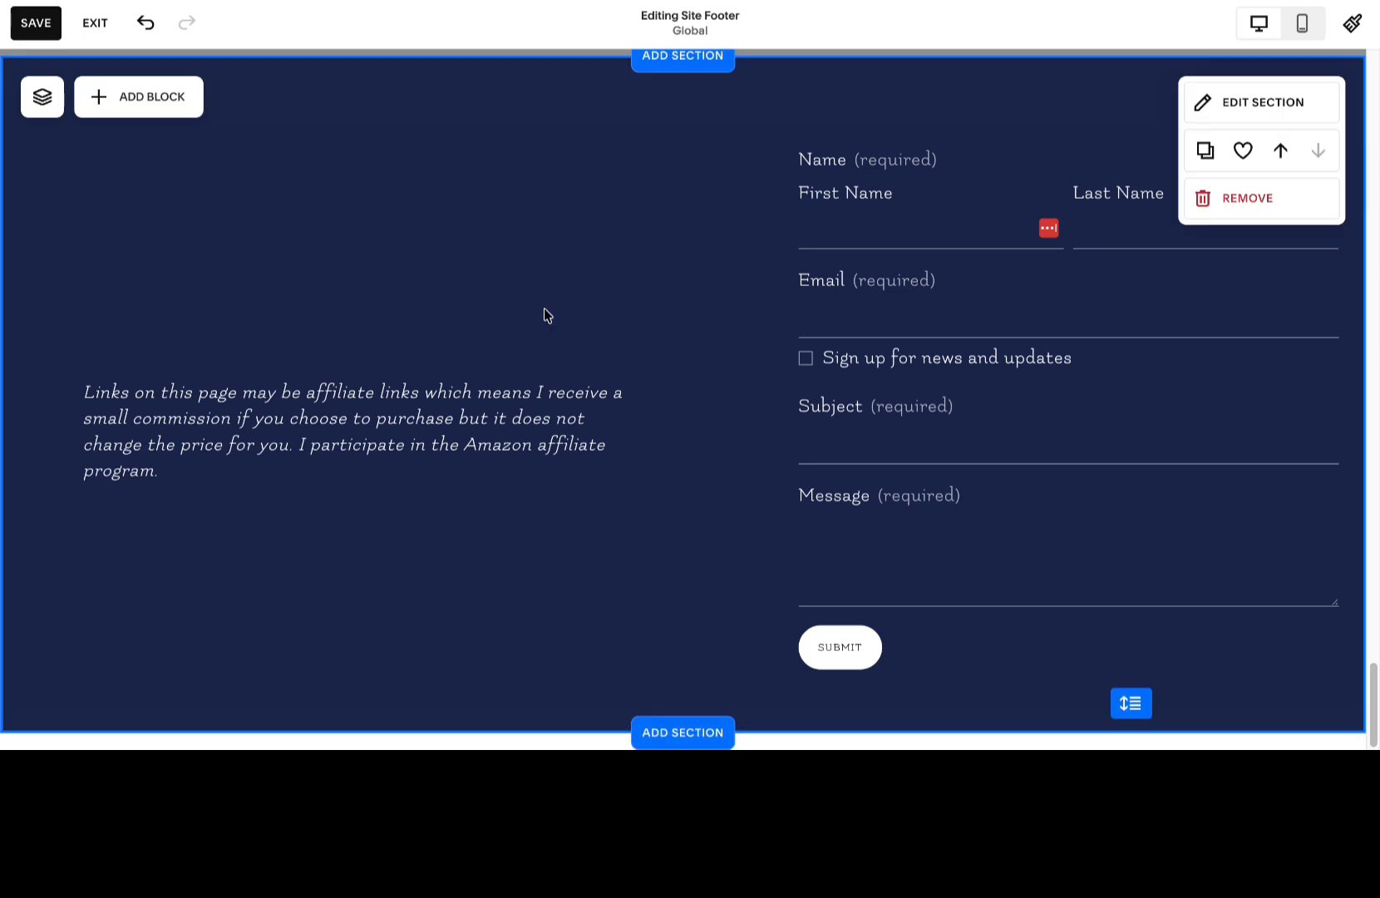
{"action": "left_click", "coordinate": [1074, 348]}
{"action": "left_click", "coordinate": [983, 113]}
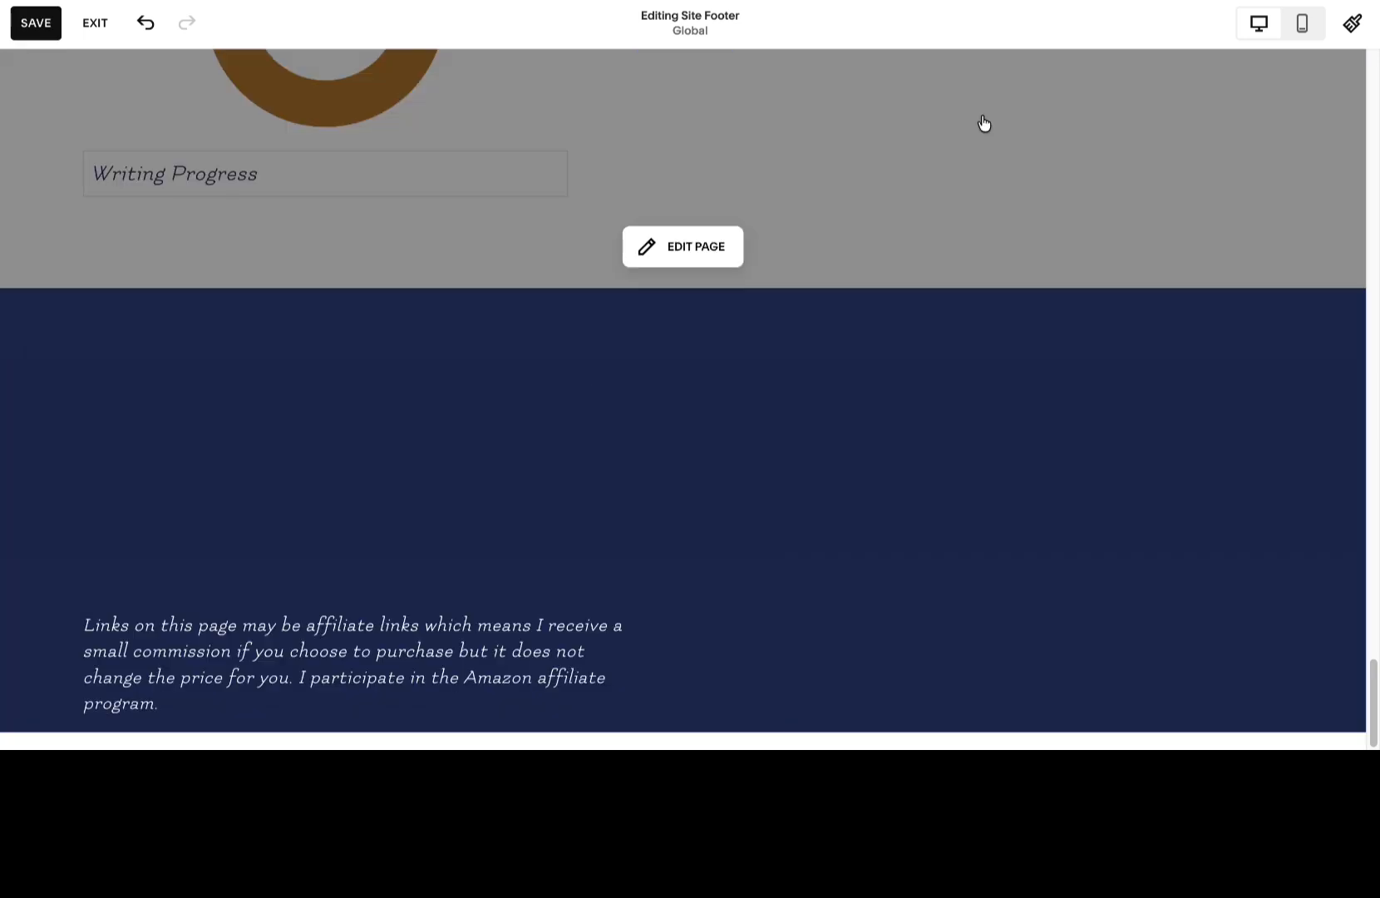
Move the affiliate disclaimer to the upper part of the footer and widen it across most of the section.
{"action": "left_click_drag", "start_coordinate": [542, 650], "coordinate": [582, 419]}
{"action": "left_click_drag", "start_coordinate": [677, 430], "coordinate": [1255, 401]}
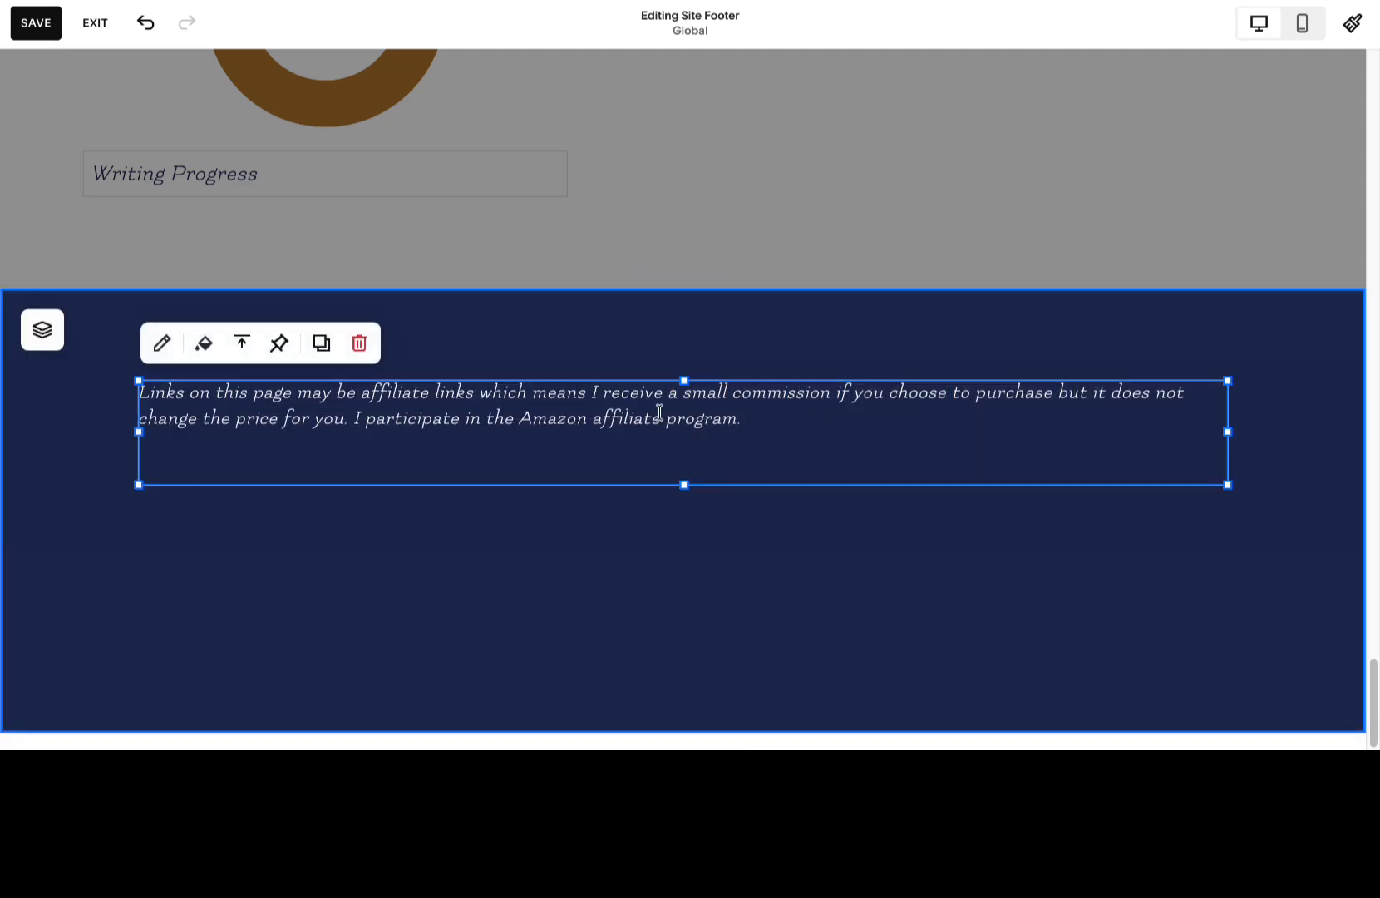
Center-align the text of the affiliate disclaimer in the site footer.
{"action": "left_click", "coordinate": [163, 347]}
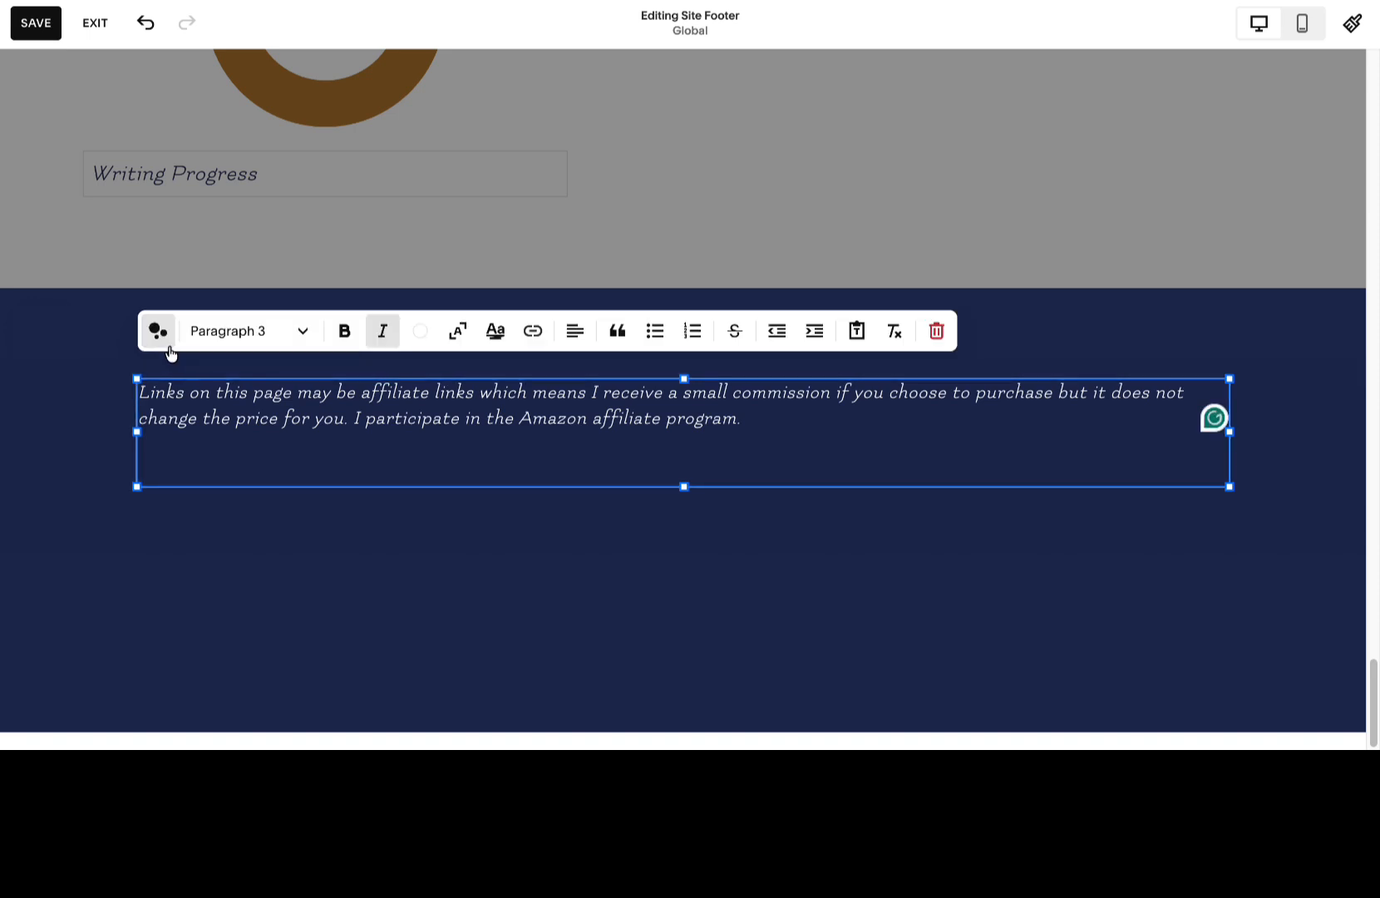
{"action": "left_click", "coordinate": [573, 331]}
{"action": "left_click", "coordinate": [555, 377]}
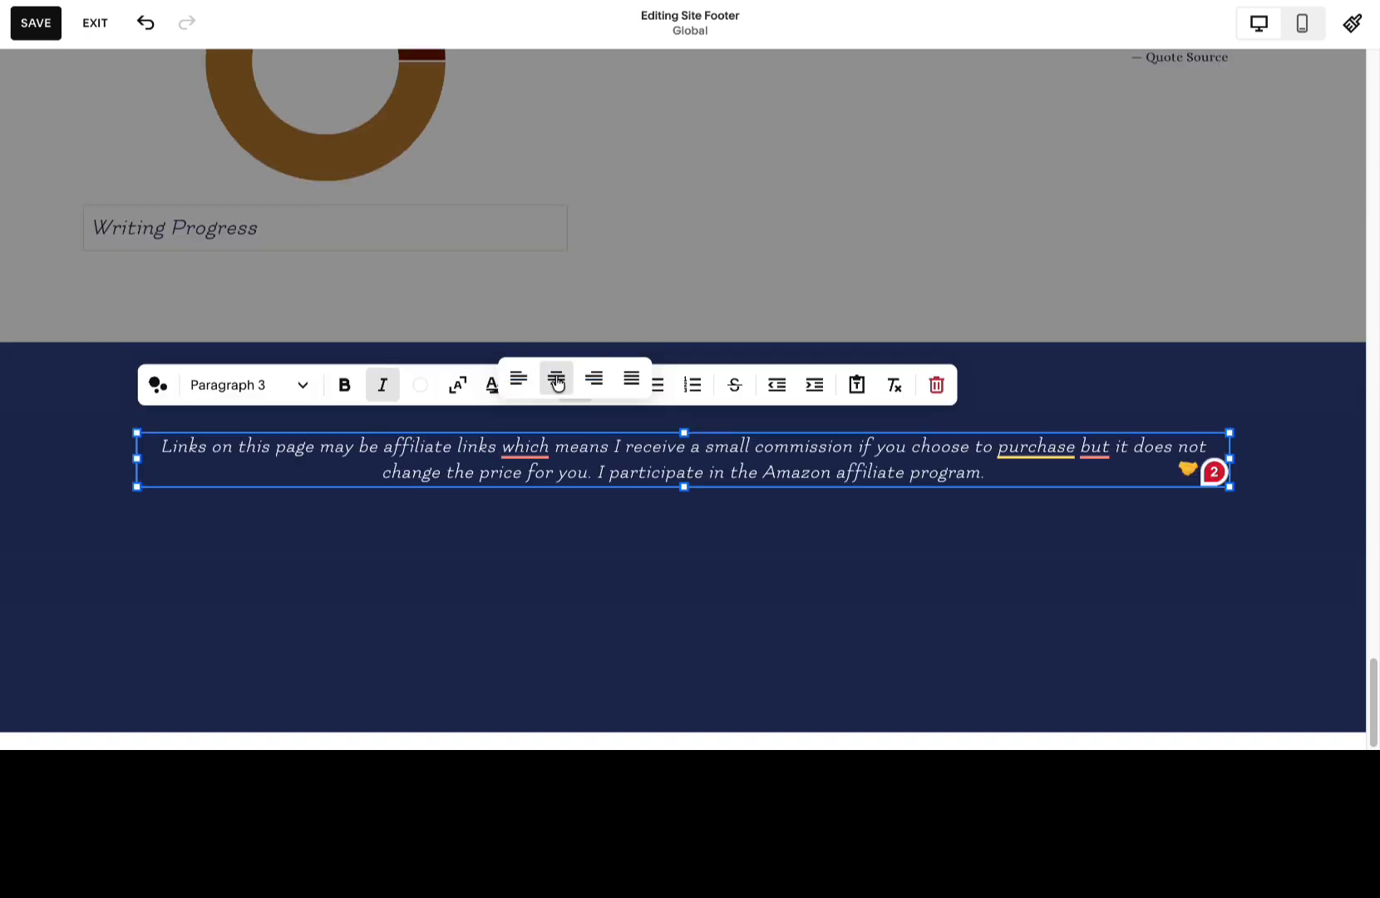
{"action": "left_click", "coordinate": [577, 522]}
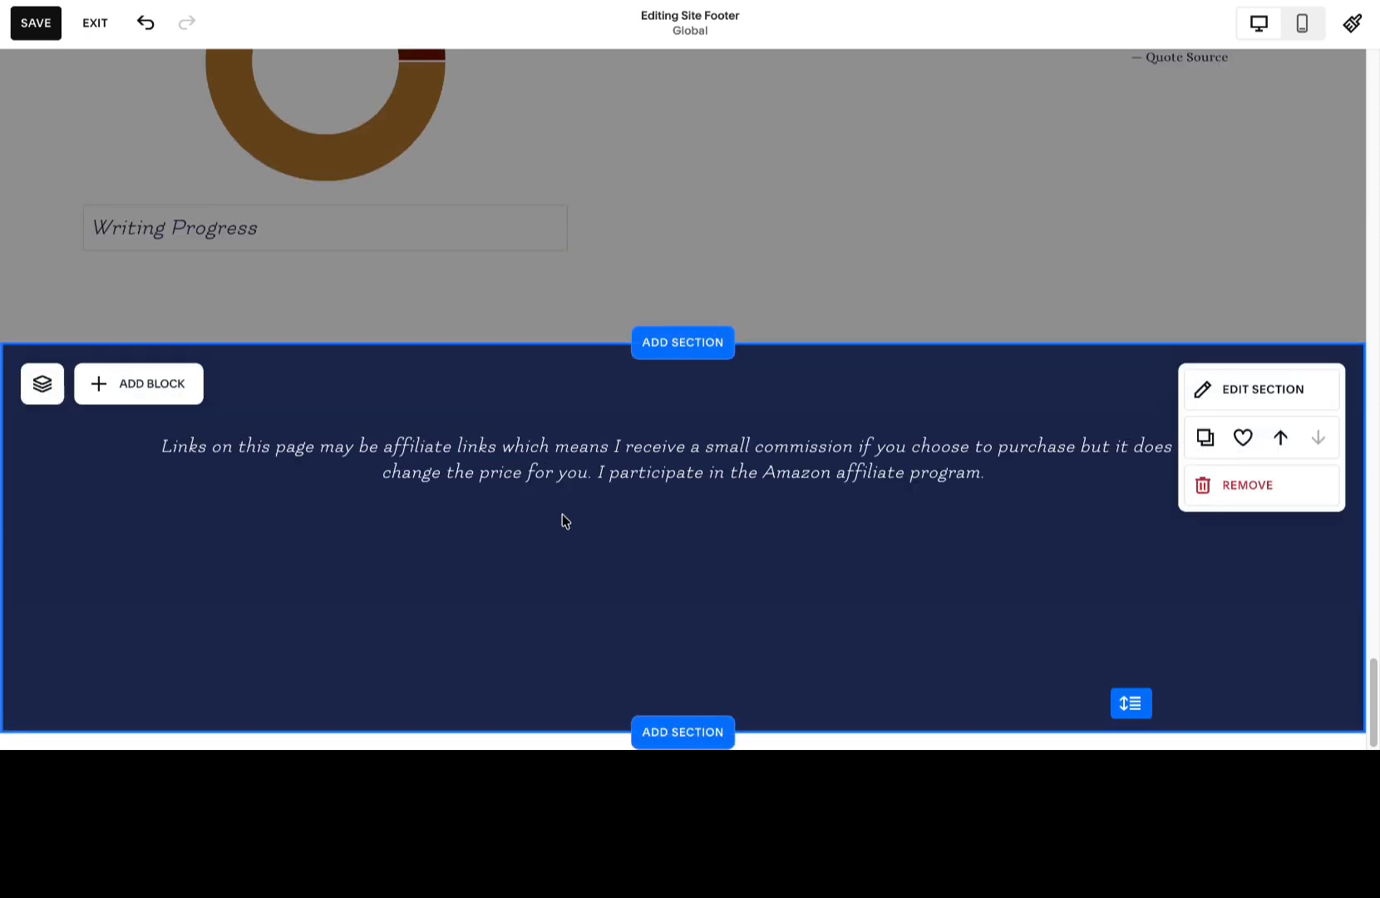
Narrow the affiliate disclaimer block and center it horizontally in the footer.
{"action": "left_click", "coordinate": [619, 456]}
{"action": "left_click_drag", "start_coordinate": [1232, 456], "coordinate": [1066, 460]}
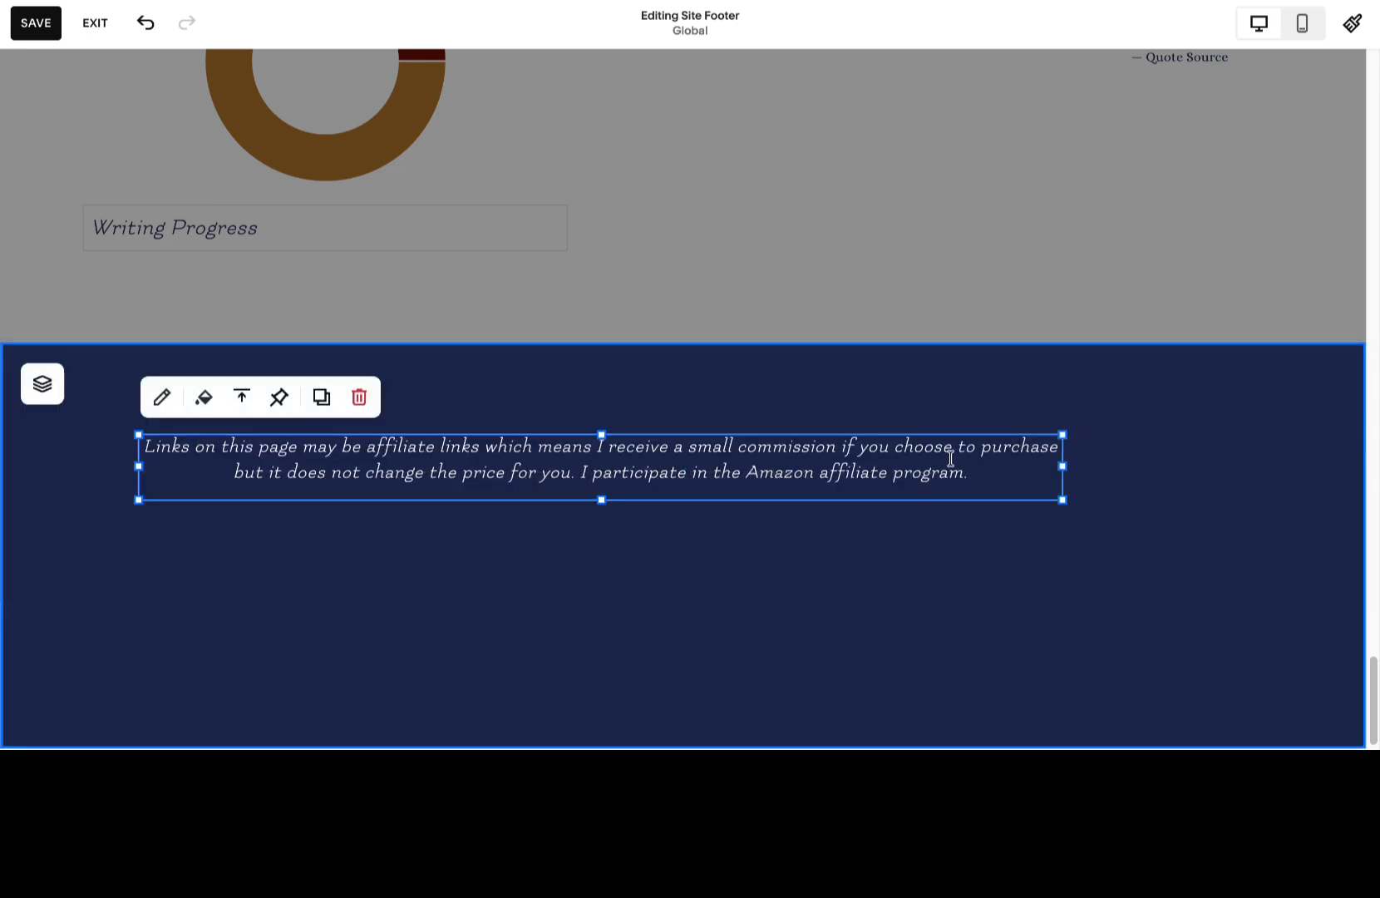
{"action": "left_click", "coordinate": [923, 412]}
{"action": "left_click_drag", "start_coordinate": [810, 462], "coordinate": [906, 456]}
{"action": "left_click", "coordinate": [910, 399]}
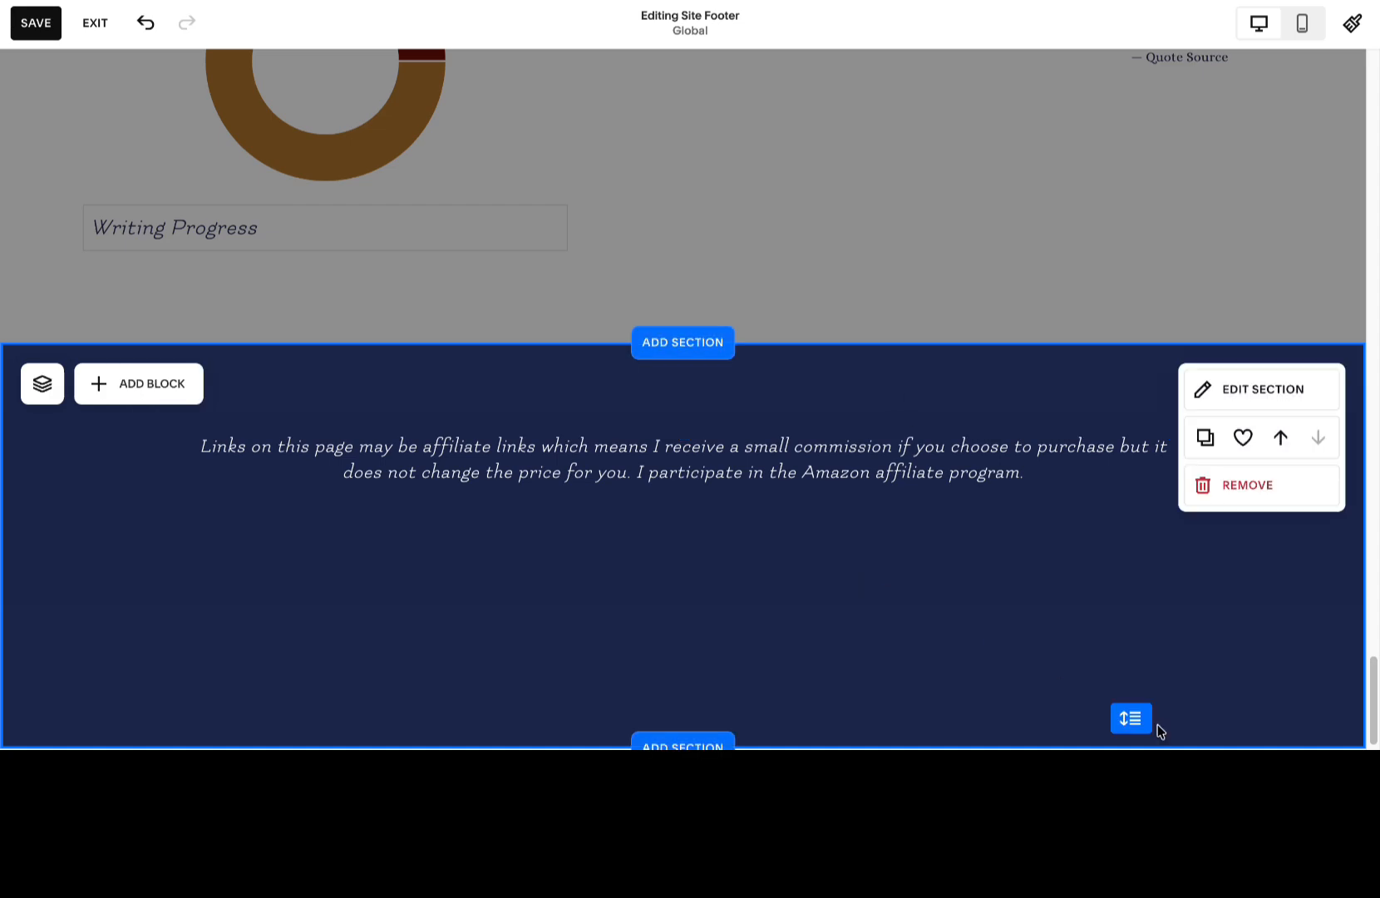
Shorten the footer section to fit closely around the slightly raised disclaimer and save the page.
{"action": "left_click_drag", "start_coordinate": [1131, 718], "coordinate": [1128, 549]}
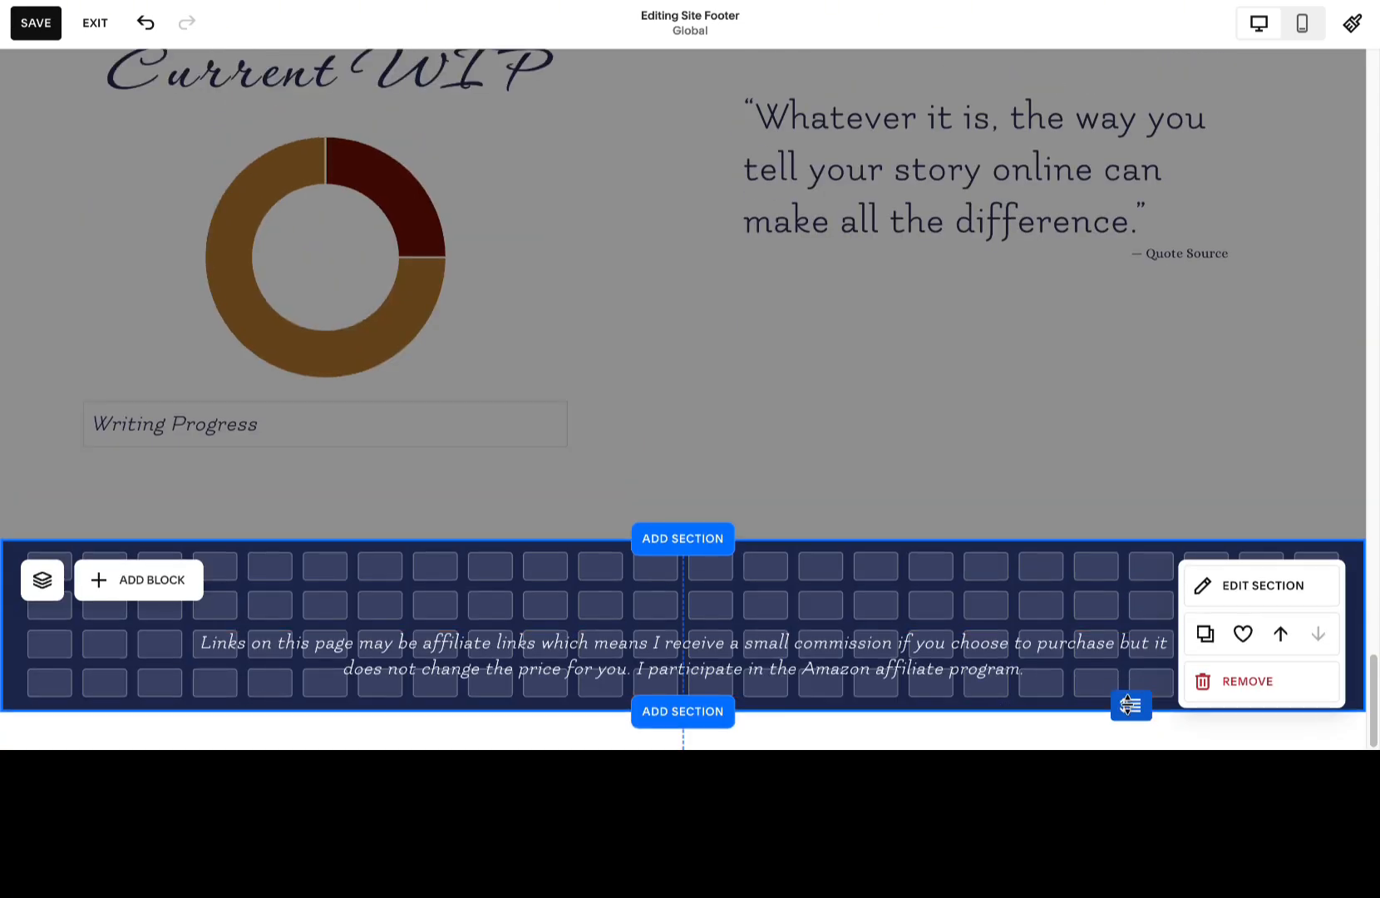
{"action": "left_click_drag", "start_coordinate": [970, 663], "coordinate": [967, 627]}
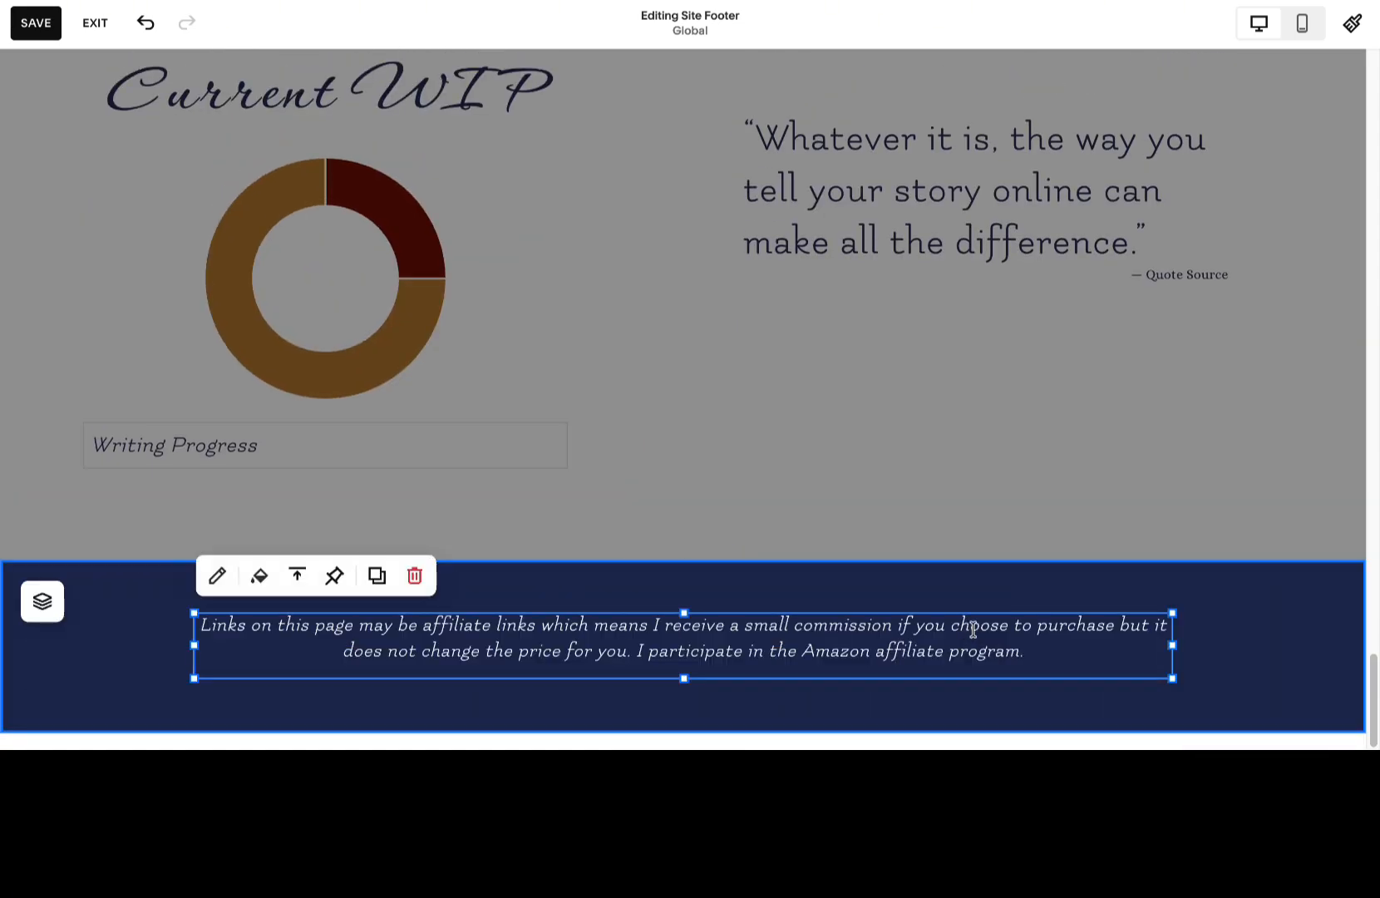
{"action": "left_click", "coordinate": [1046, 446]}
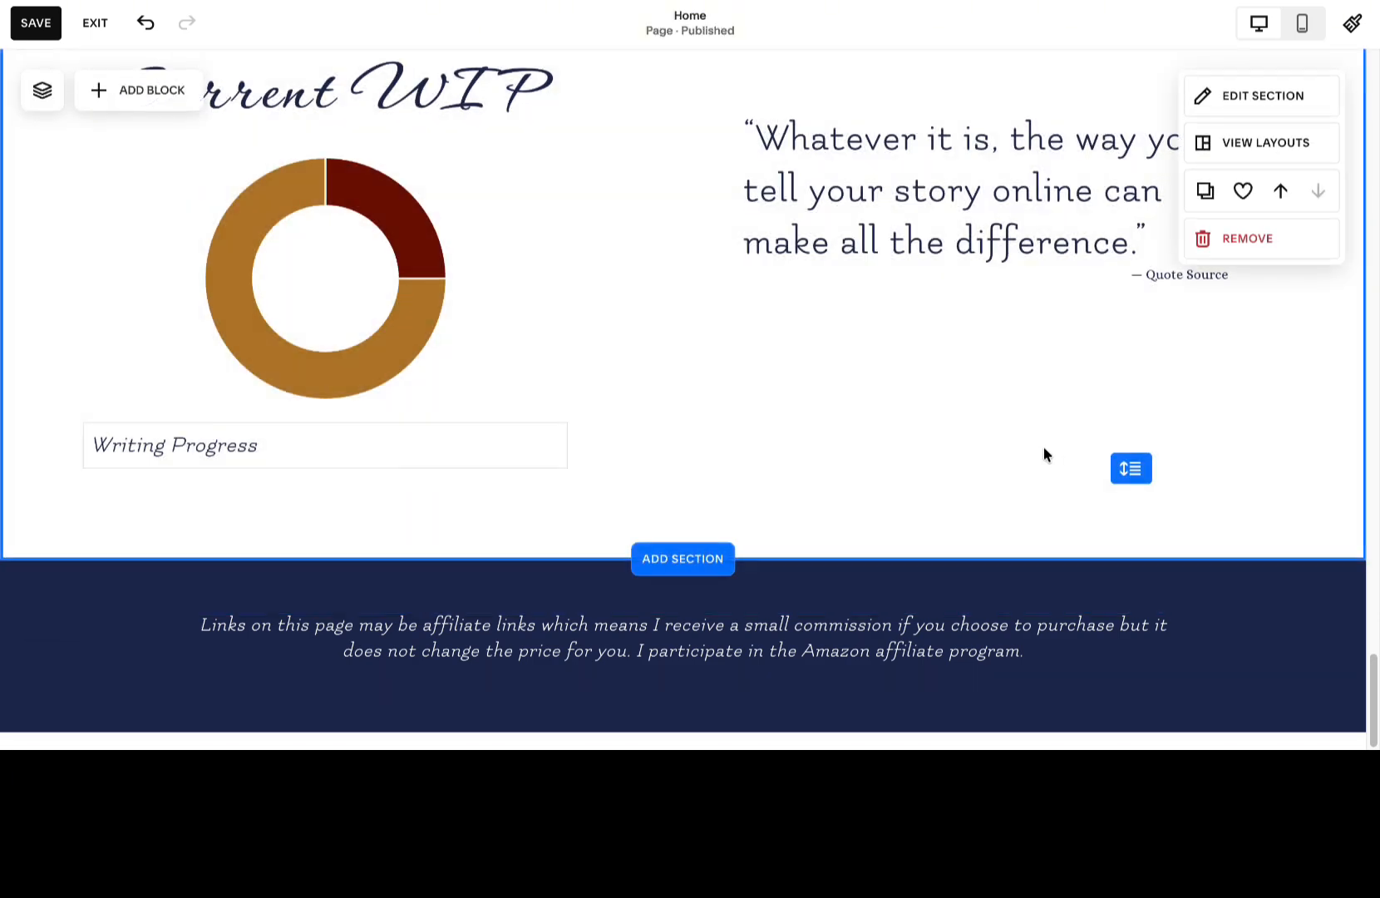
{"action": "scroll", "coordinate": [1041, 445], "scroll_direction": "up", "scroll_amount": 5}
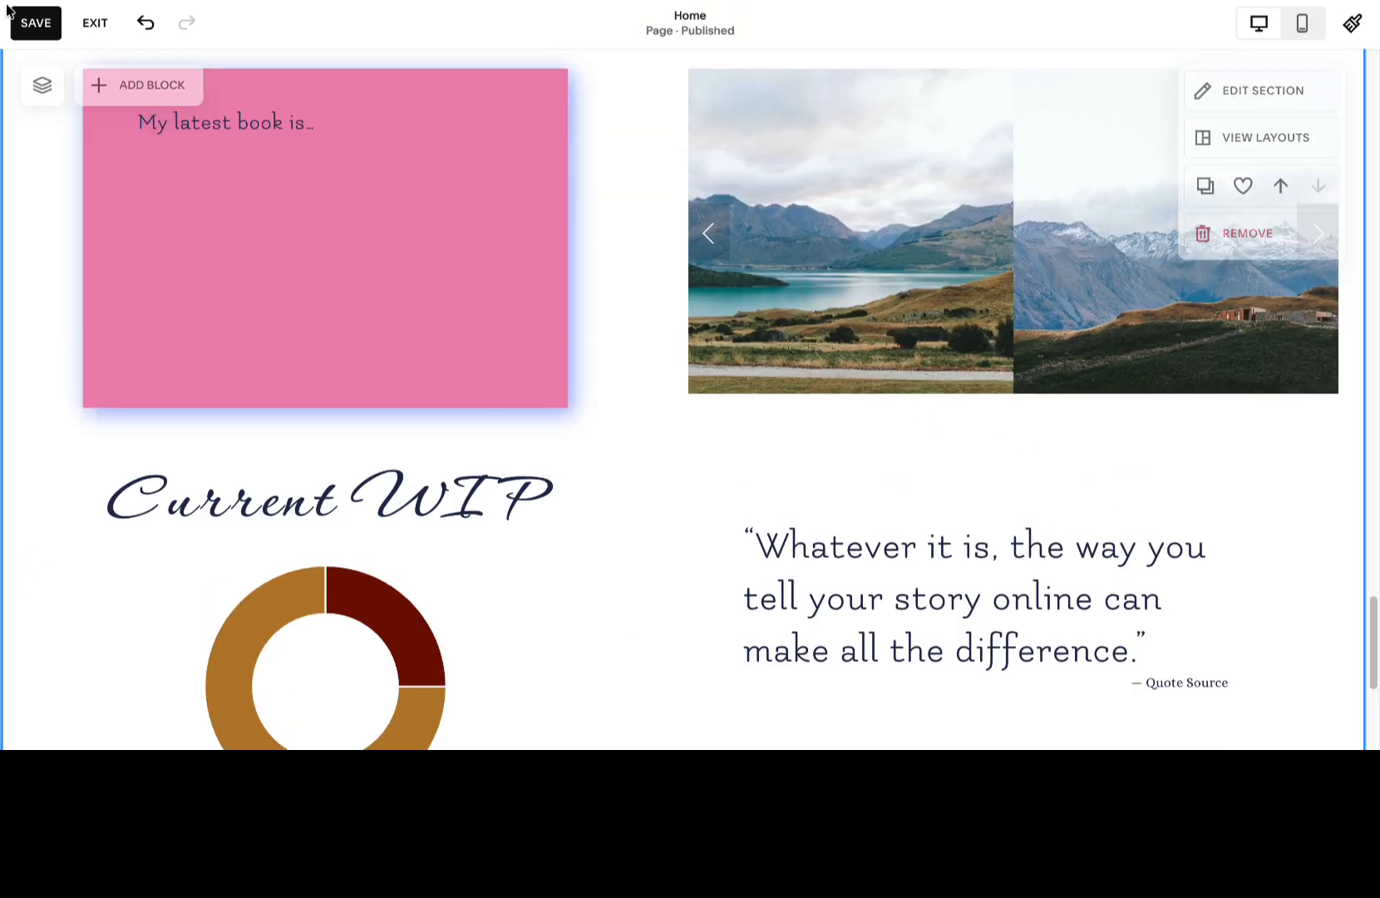
{"action": "left_click", "coordinate": [33, 24]}
Replace the Book One cover in the series section with 3.jpg from the image library.
{"action": "scroll", "coordinate": [355, 218], "scroll_direction": "up", "scroll_amount": 1}
{"action": "scroll", "coordinate": [355, 217], "scroll_direction": "up", "scroll_amount": 6}
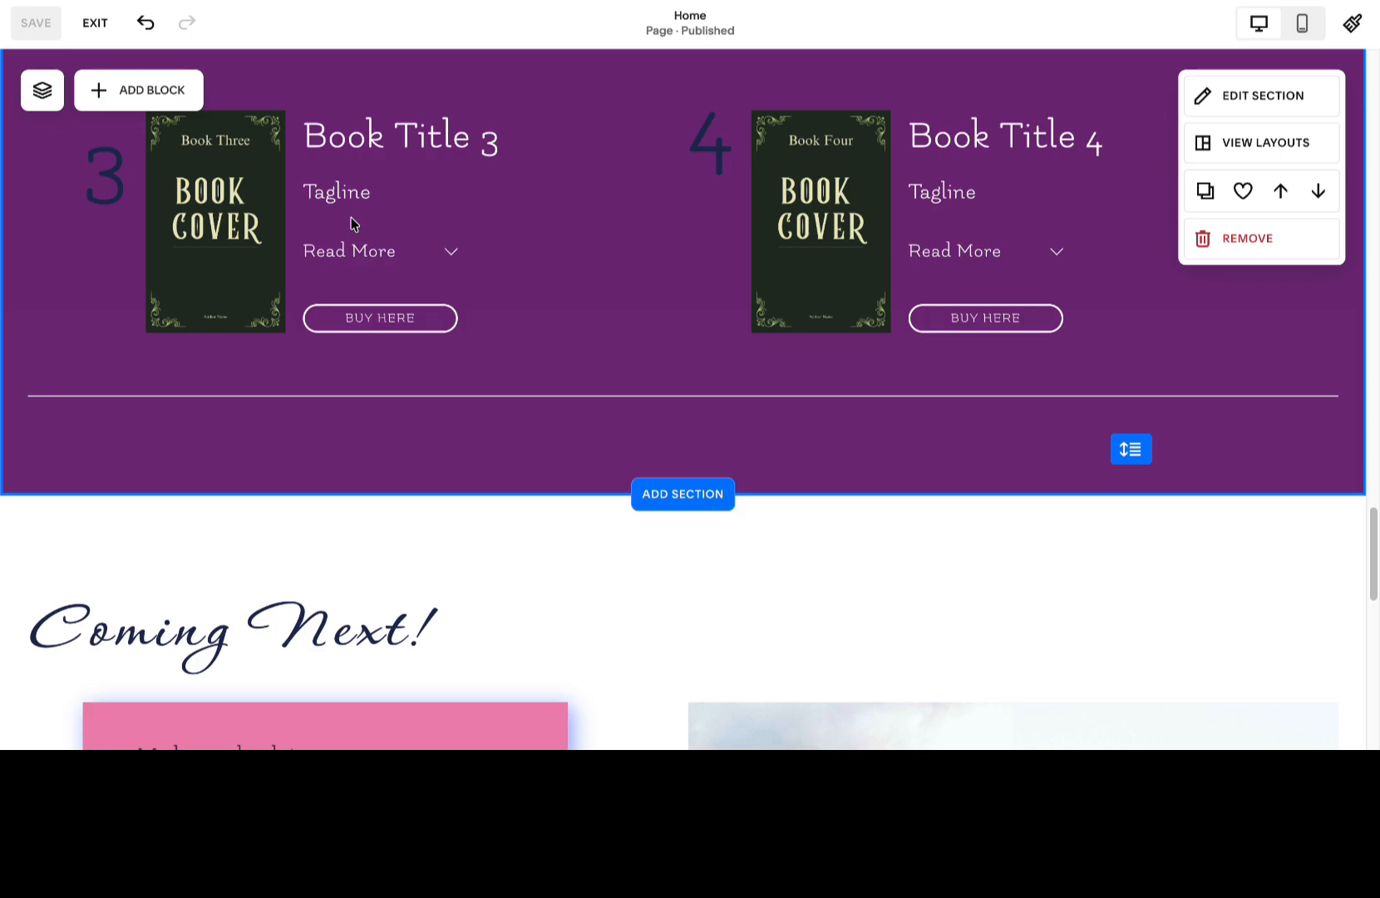
{"action": "scroll", "coordinate": [351, 221], "scroll_direction": "up", "scroll_amount": 4}
{"action": "double_click", "coordinate": [216, 220]}
{"action": "left_click", "coordinate": [371, 366]}
{"action": "left_click", "coordinate": [470, 464]}
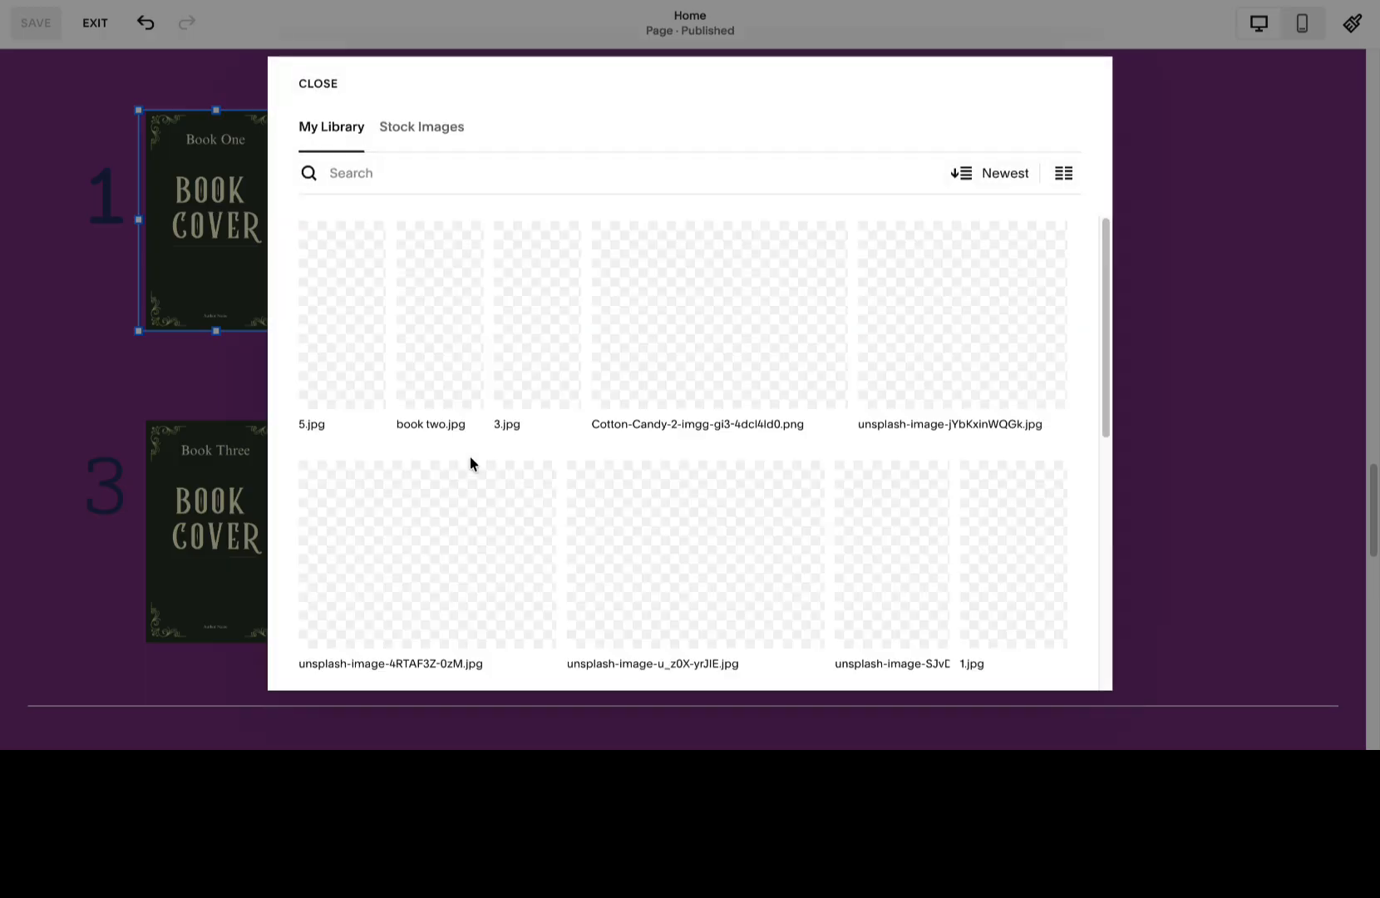
{"action": "left_click", "coordinate": [534, 332]}
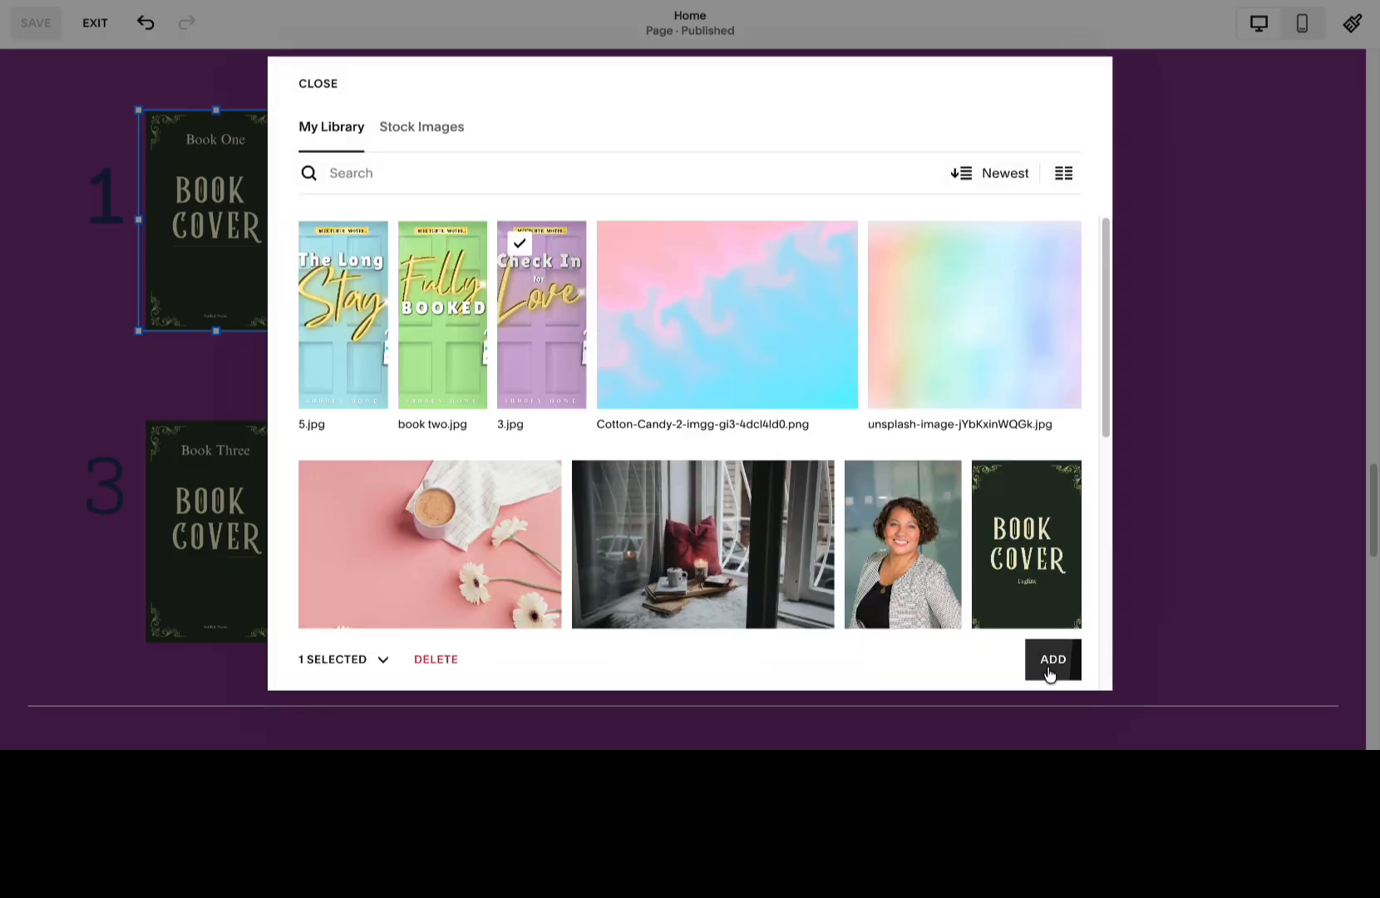
{"action": "left_click", "coordinate": [1051, 667]}
Replace the Book Two cover in the series section with book two.jpg from the image library.
{"action": "left_click", "coordinate": [819, 253]}
{"action": "double_click", "coordinate": [818, 253]}
{"action": "left_click", "coordinate": [976, 367]}
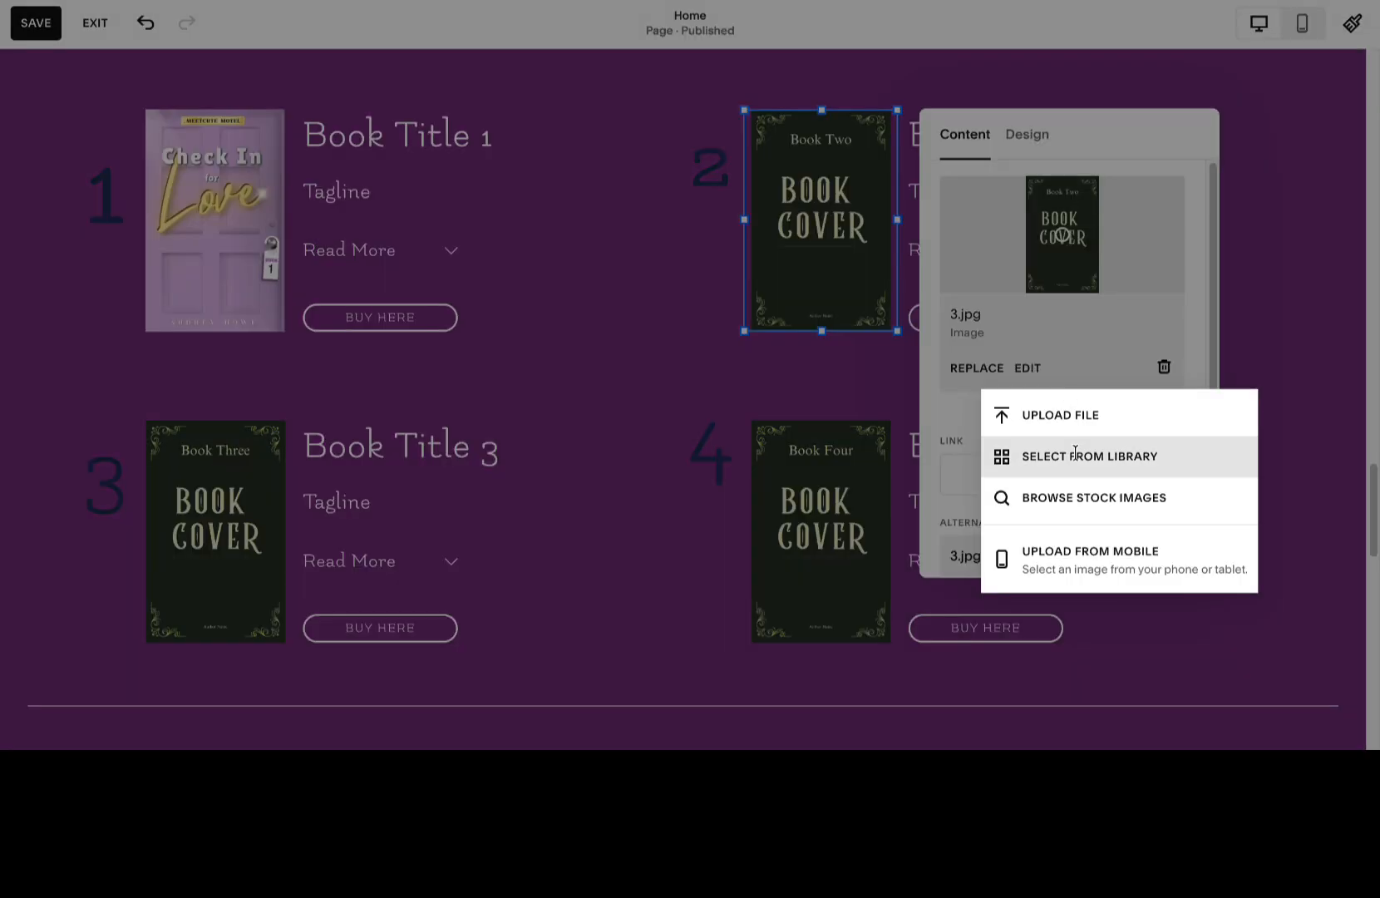
{"action": "left_click", "coordinate": [1072, 453]}
{"action": "left_click", "coordinate": [445, 316]}
{"action": "left_click", "coordinate": [1050, 658]}
Replace the Book Three cover in the series section with 5.jpg from the image library.
{"action": "double_click", "coordinate": [212, 507]}
{"action": "left_click", "coordinate": [431, 449]}
{"action": "left_click", "coordinate": [341, 316]}
{"action": "left_click", "coordinate": [1054, 665]}
Try the Lightest 2 color theme on the Meetcute Motel series section.
{"action": "scroll", "coordinate": [1194, 497], "scroll_direction": "down", "scroll_amount": 5}
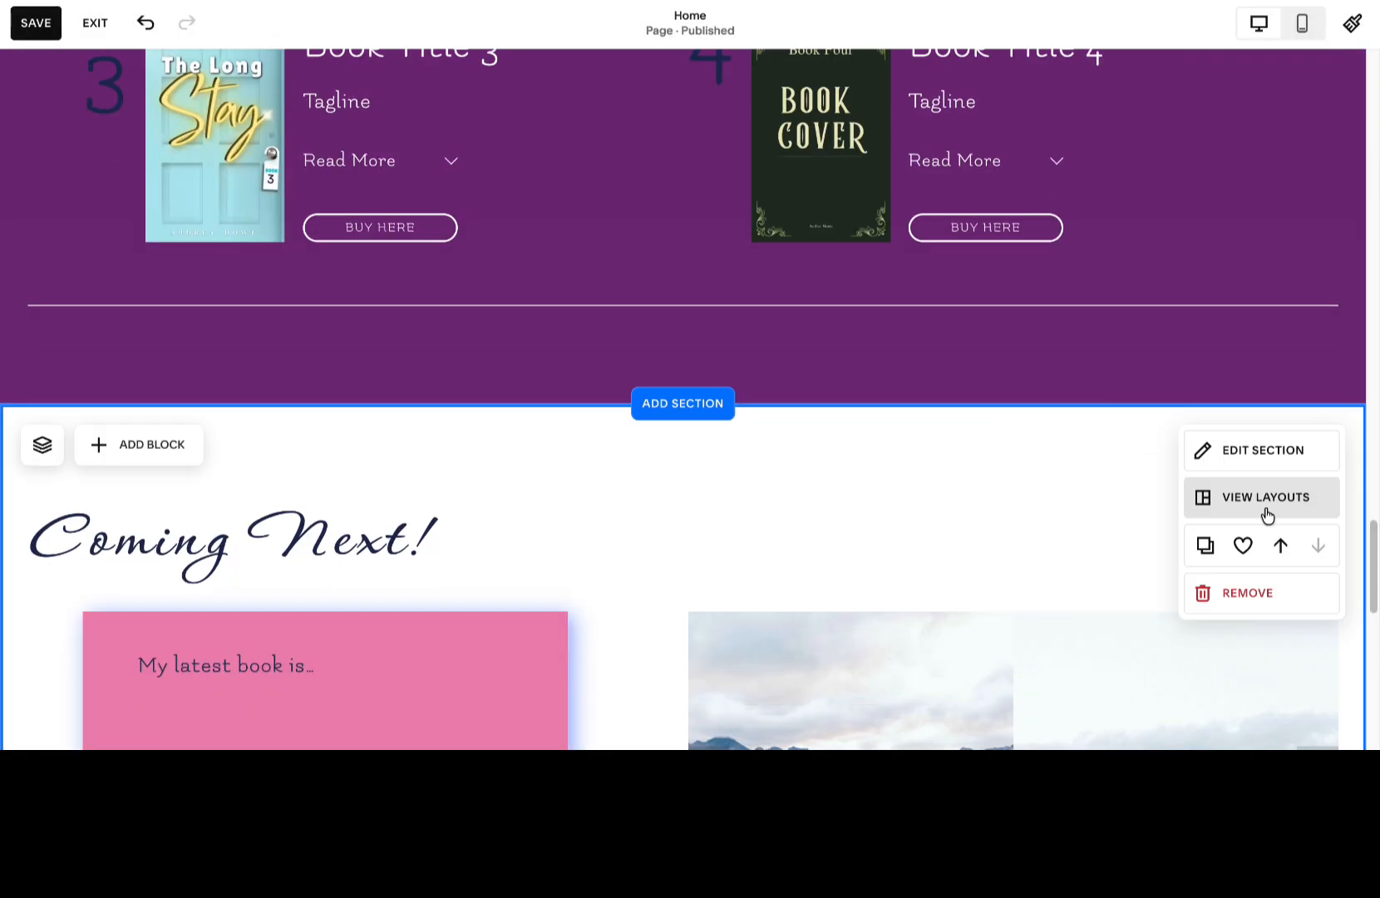
{"action": "scroll", "coordinate": [1081, 415], "scroll_direction": "up", "scroll_amount": 12}
{"action": "scroll", "coordinate": [867, 249], "scroll_direction": "down", "scroll_amount": 3}
{"action": "scroll", "coordinate": [867, 250], "scroll_direction": "up", "scroll_amount": 1}
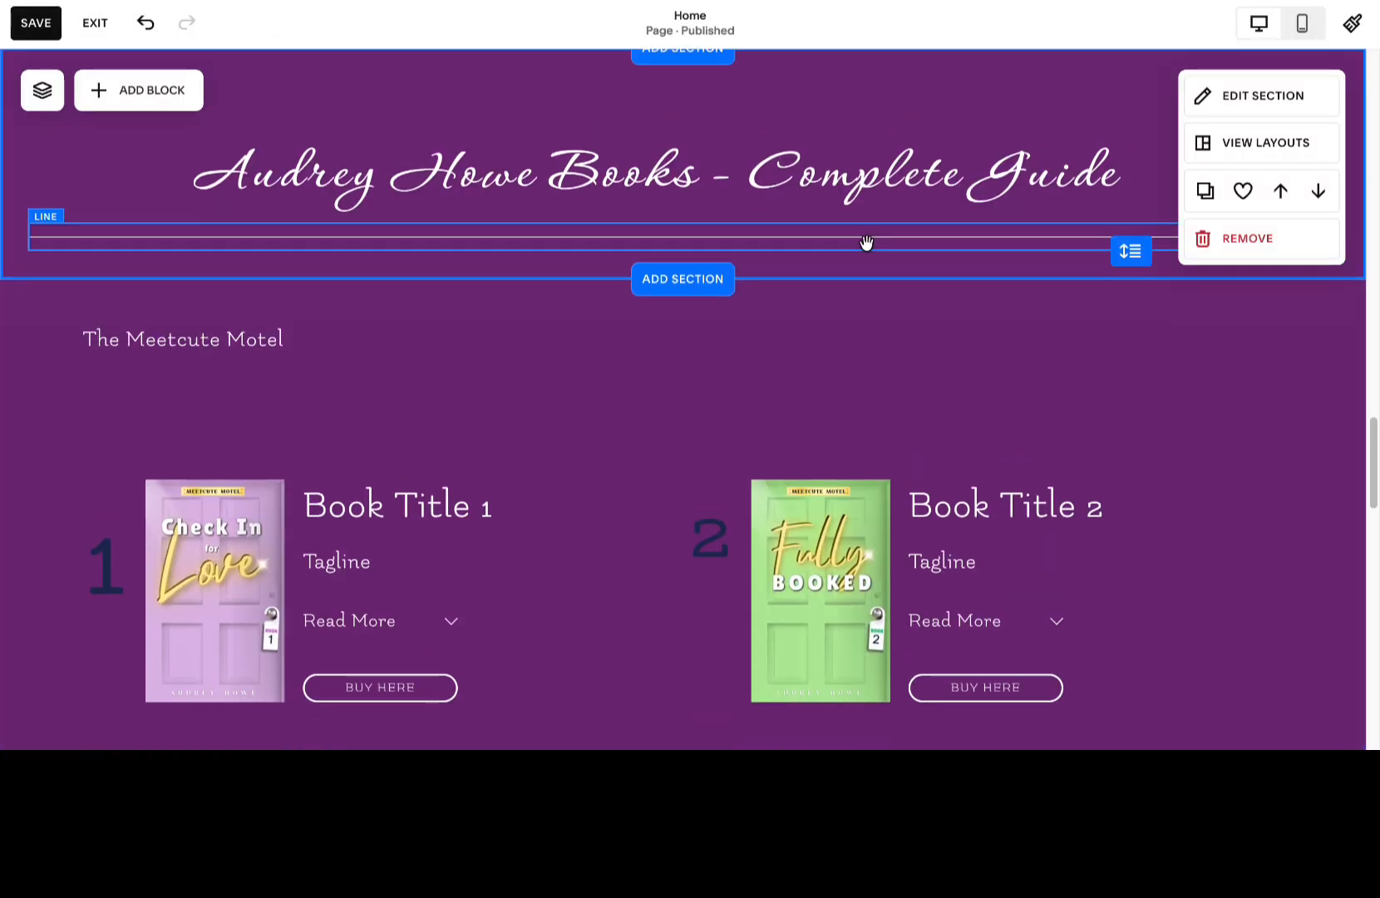
{"action": "left_click", "coordinate": [956, 333]}
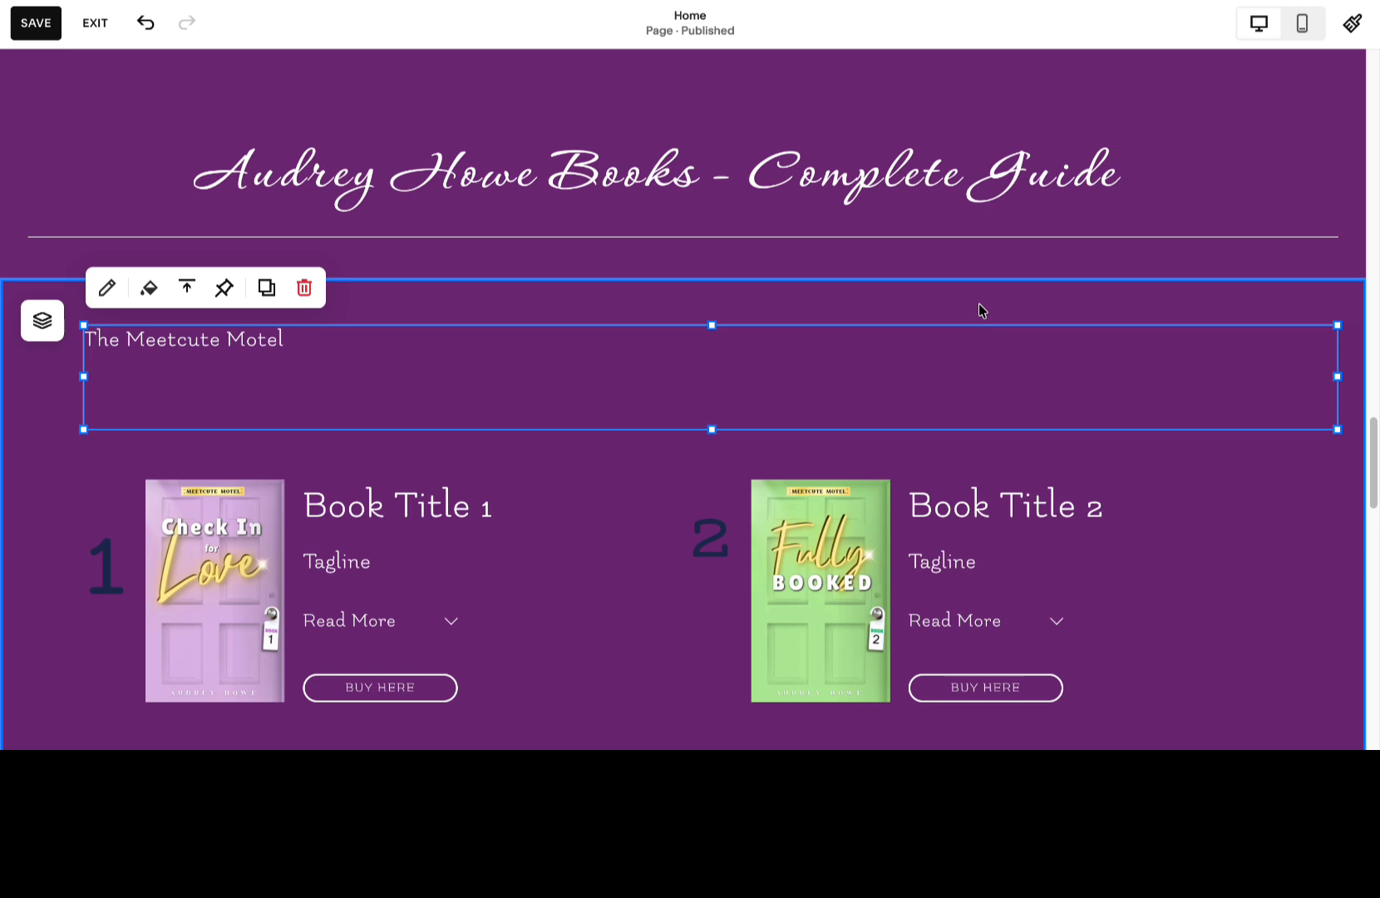
{"action": "left_click", "coordinate": [979, 309]}
{"action": "left_click", "coordinate": [1224, 323]}
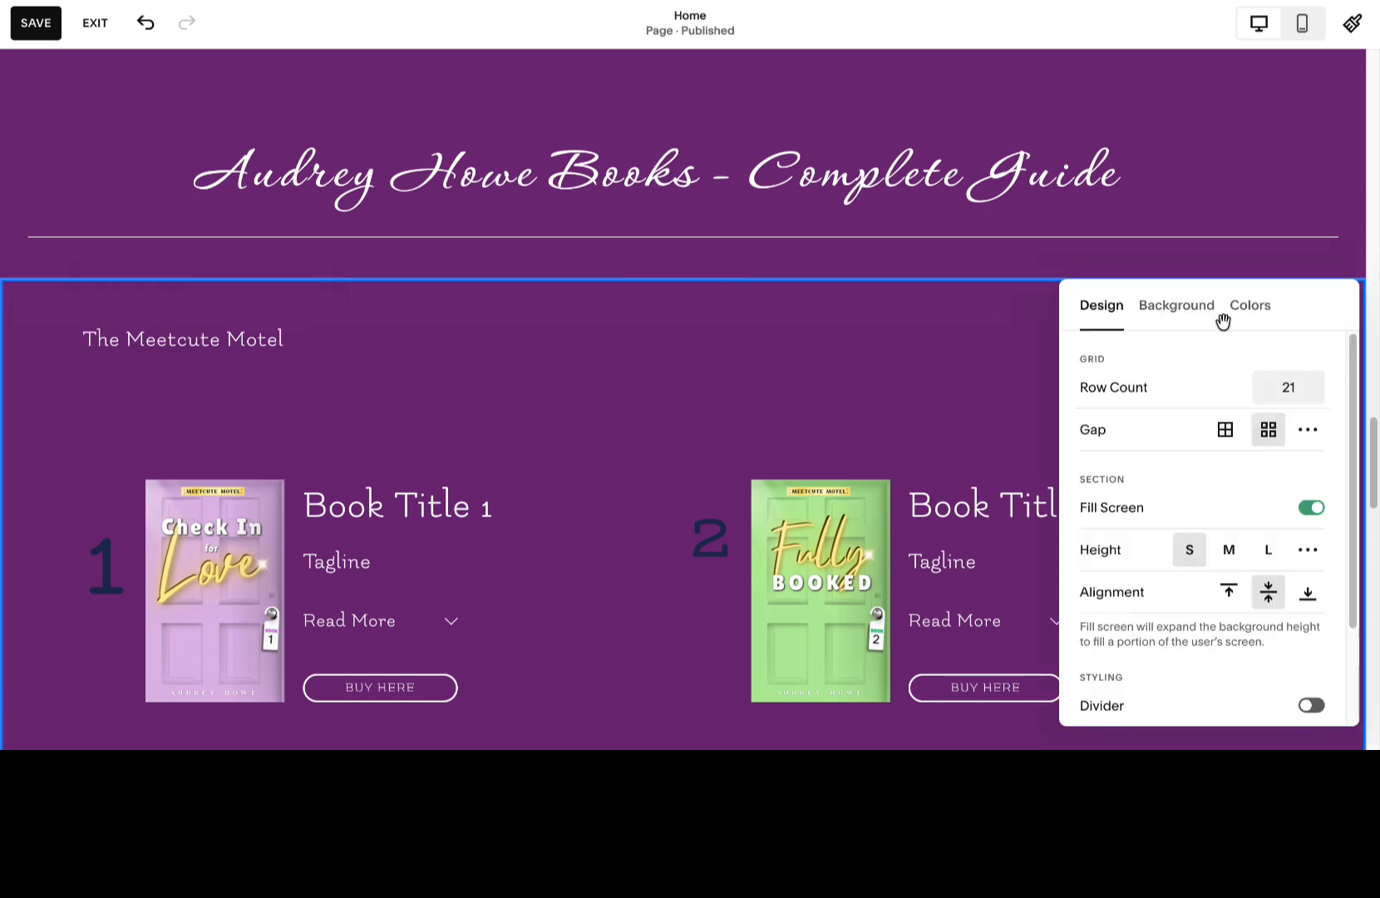
{"action": "left_click", "coordinate": [1192, 321]}
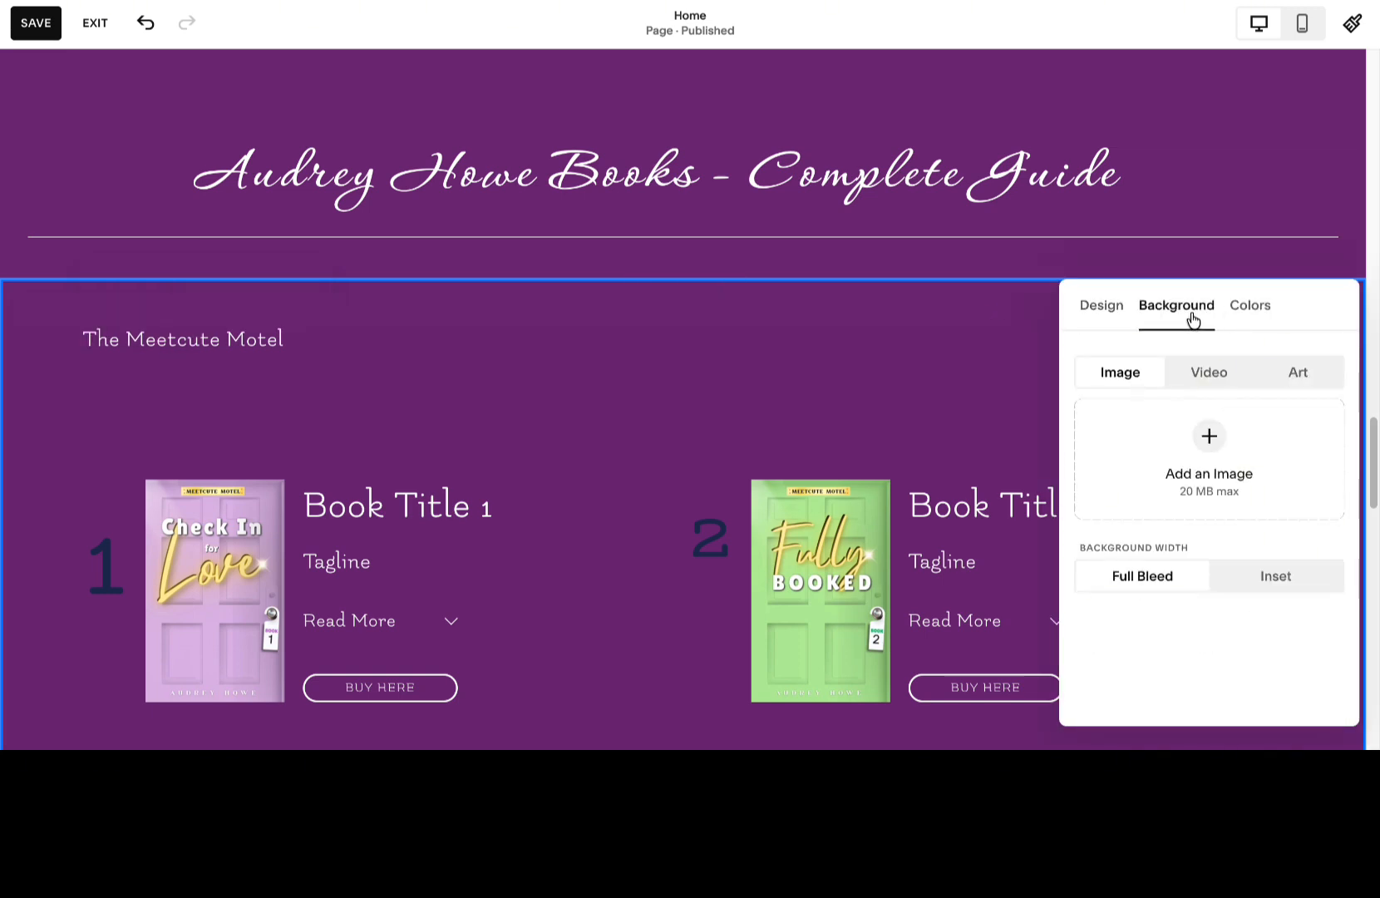
{"action": "left_click", "coordinate": [1238, 315]}
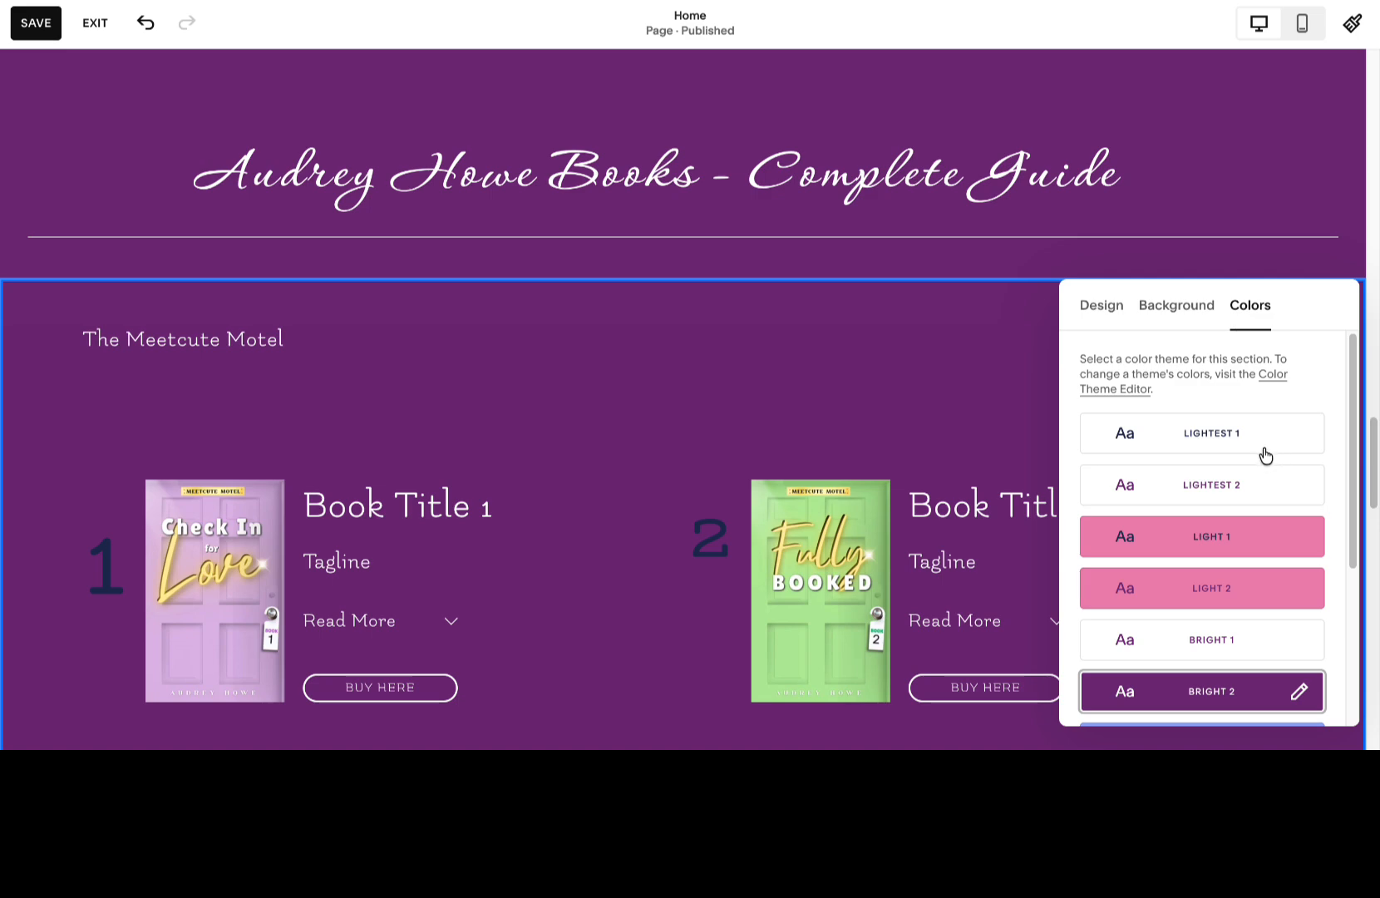
{"action": "left_click", "coordinate": [1263, 477]}
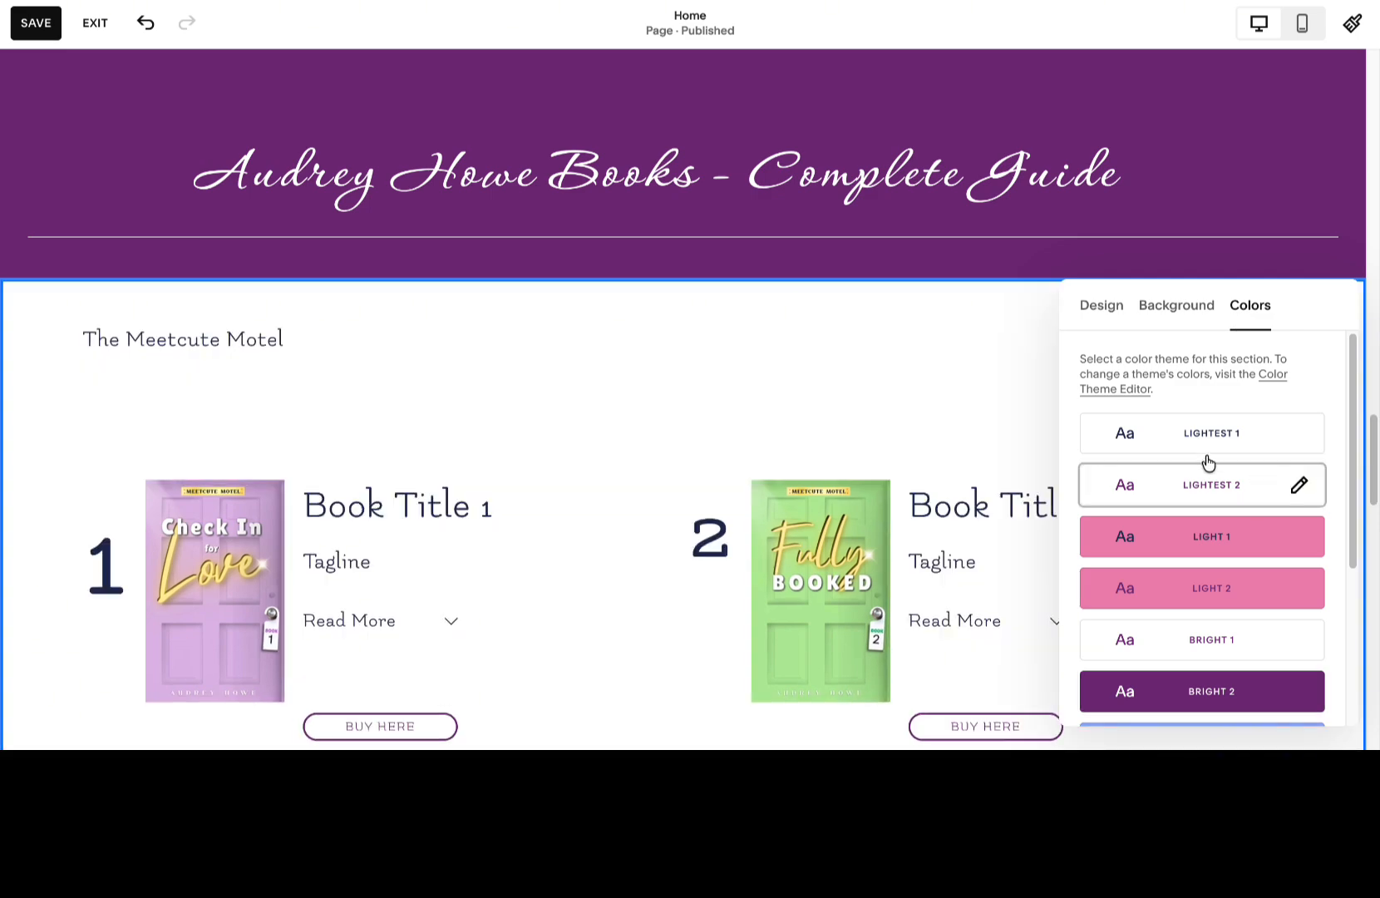
{"action": "scroll", "coordinate": [902, 382], "scroll_direction": "down", "scroll_amount": 10}
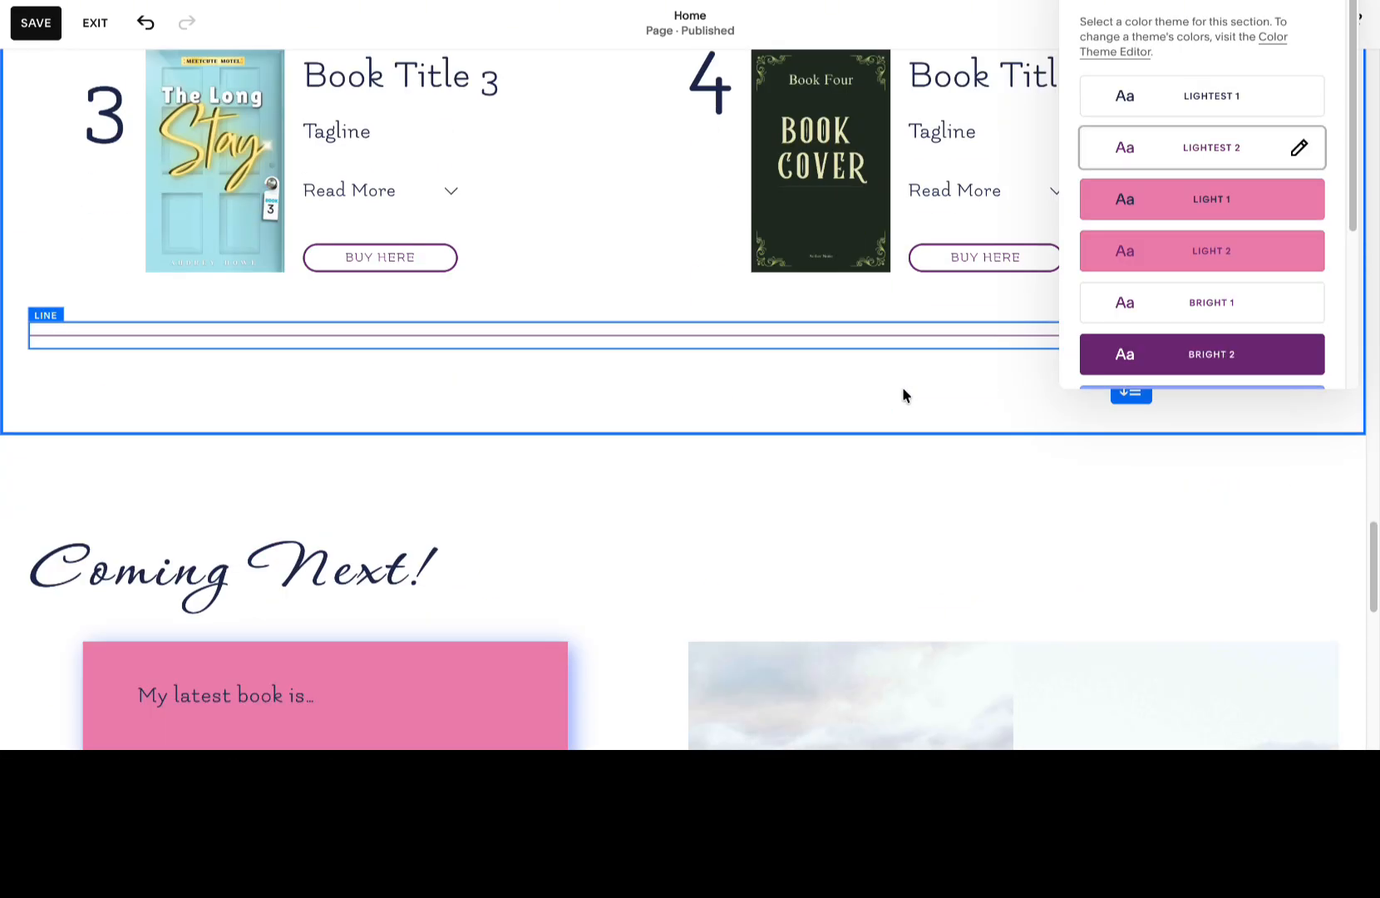
{"action": "scroll", "coordinate": [902, 386], "scroll_direction": "up", "scroll_amount": 5}
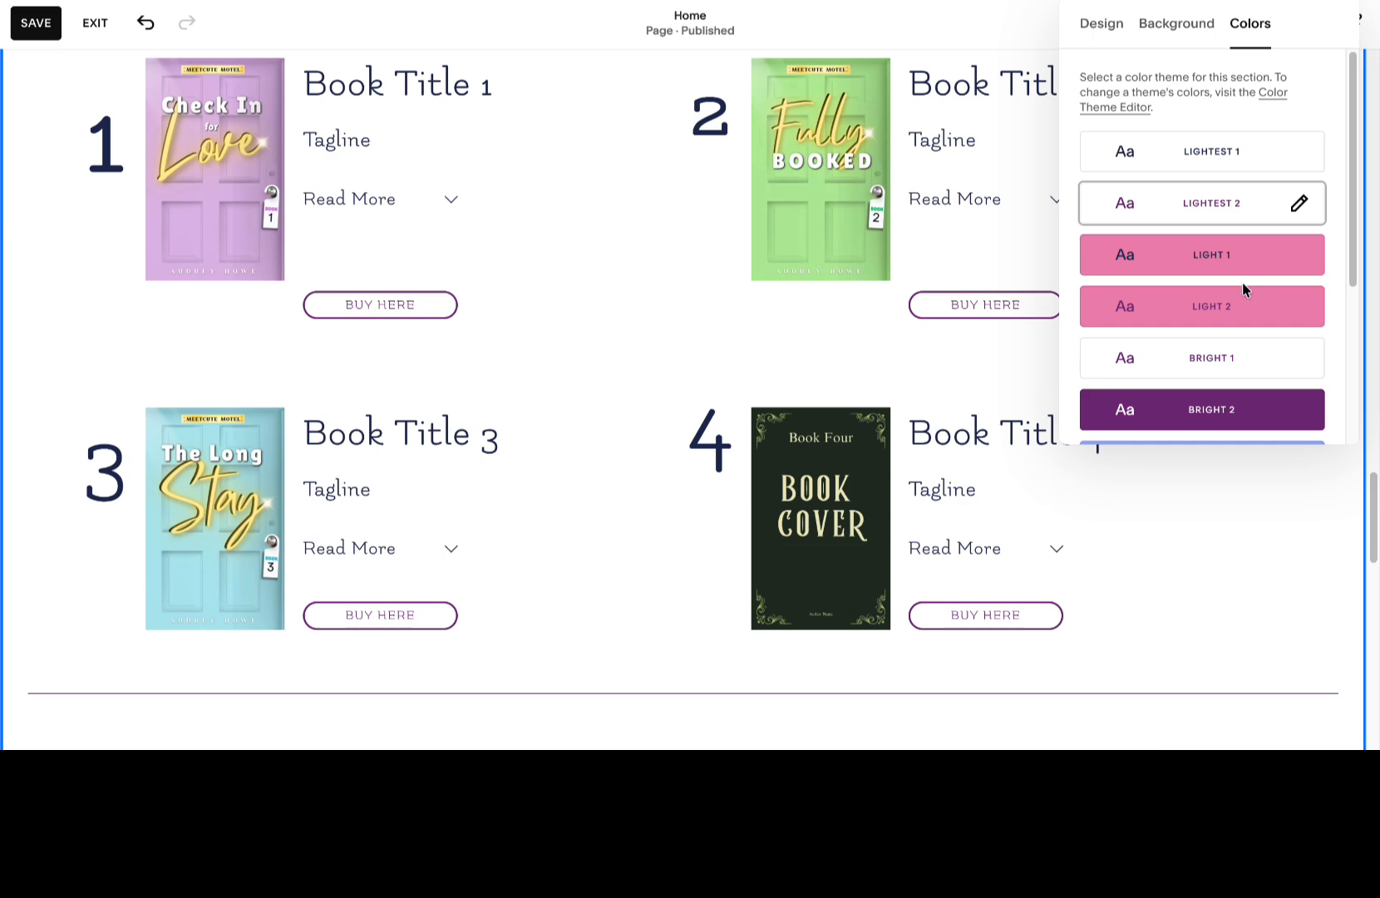
Try the Light 2, Light 1 and Bright 1 color themes on the Meetcute Motel series section.
{"action": "left_click", "coordinate": [1243, 310]}
{"action": "left_click", "coordinate": [1222, 263]}
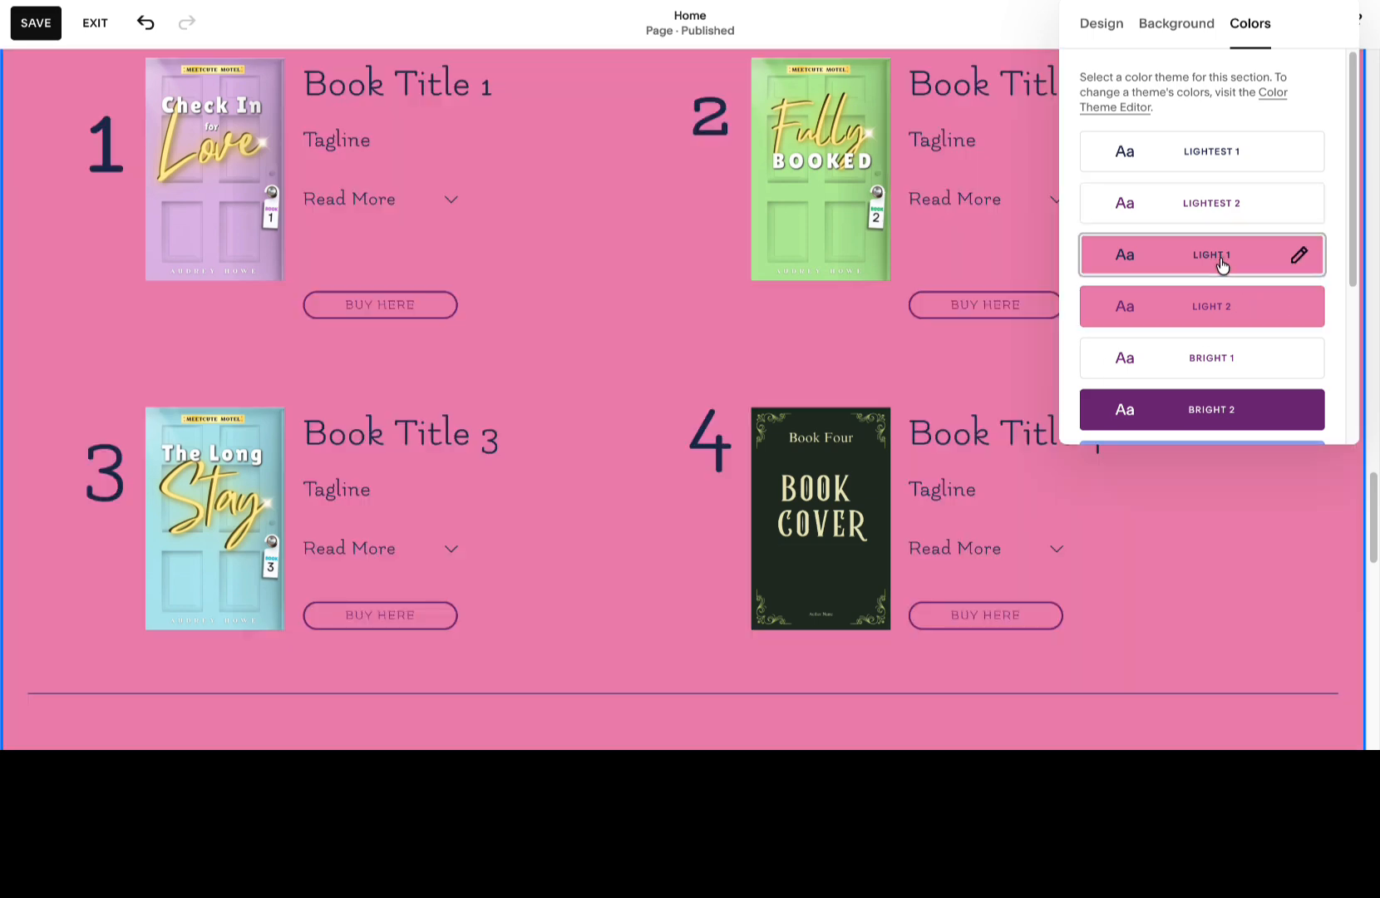
{"action": "left_click", "coordinate": [1241, 364]}
{"action": "scroll", "coordinate": [790, 303], "scroll_direction": "up", "scroll_amount": 8}
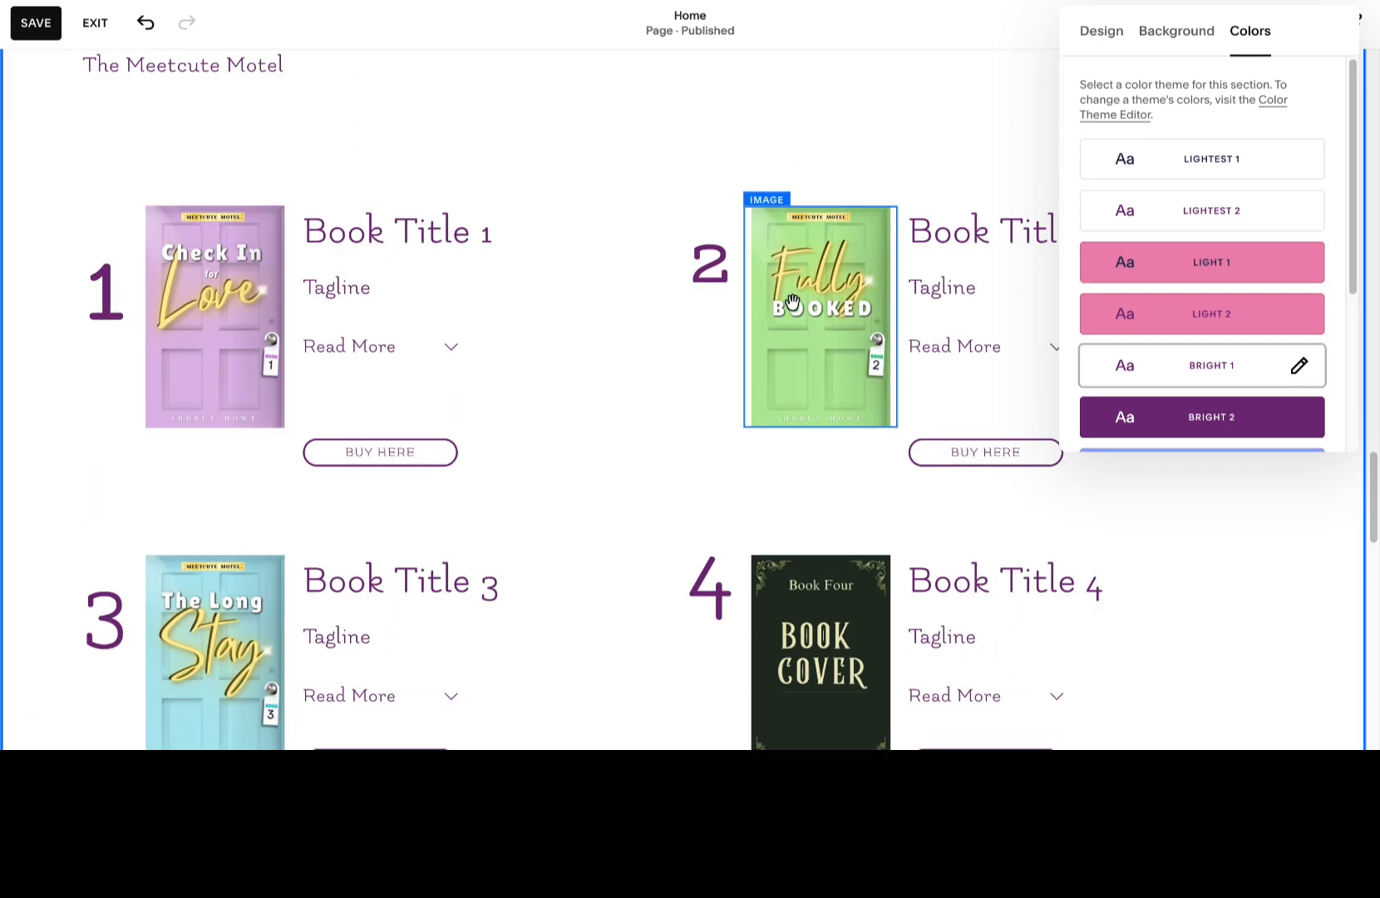
{"action": "scroll", "coordinate": [795, 307], "scroll_direction": "down", "scroll_amount": 2}
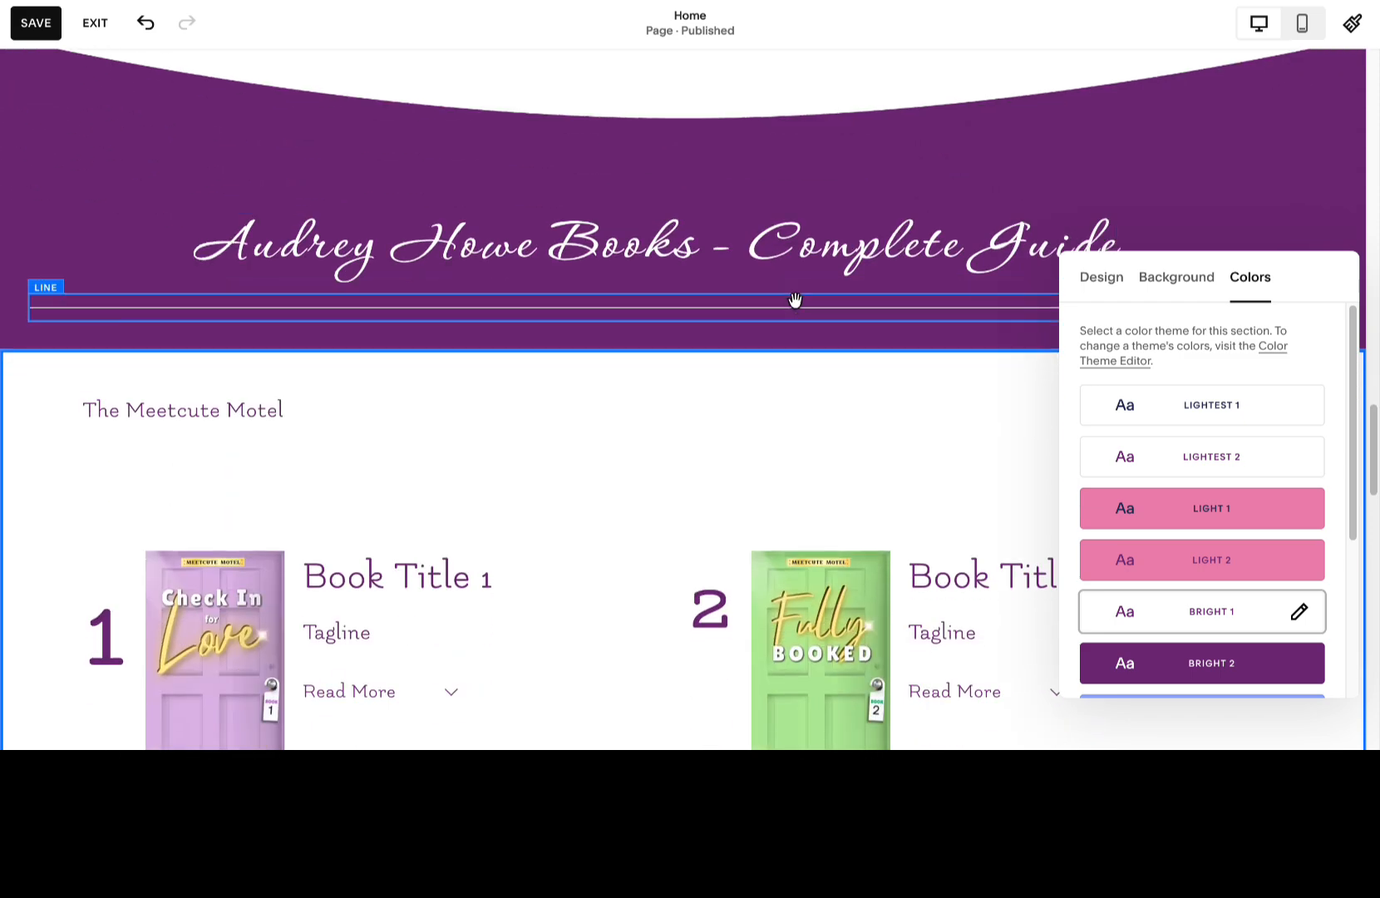
Apply the Dark 1 color theme to the Meetcute Motel series section.
{"action": "scroll", "coordinate": [1231, 446], "scroll_direction": "down", "scroll_amount": 2}
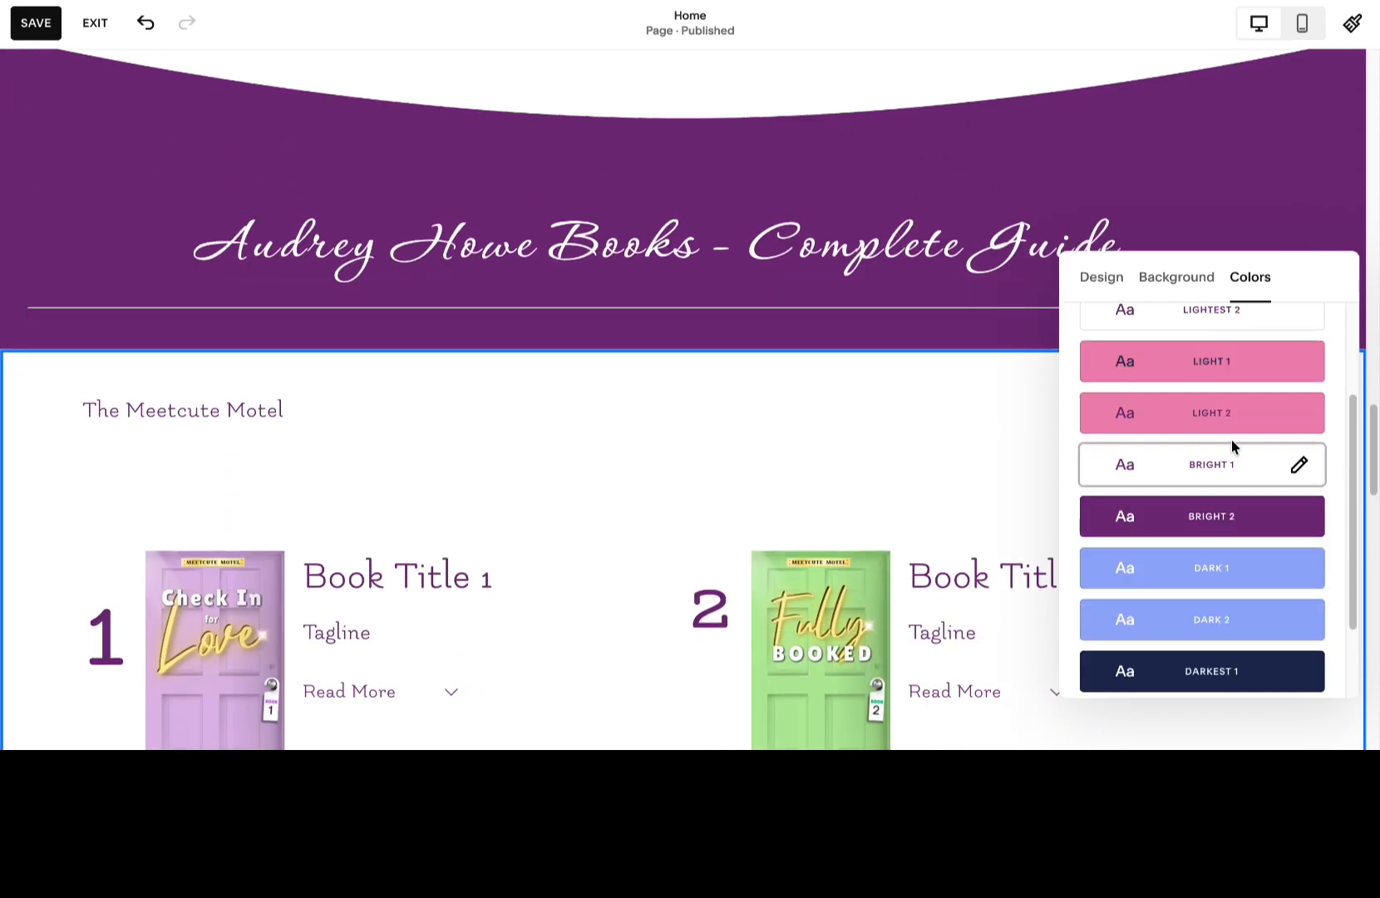
{"action": "left_click", "coordinate": [1239, 565]}
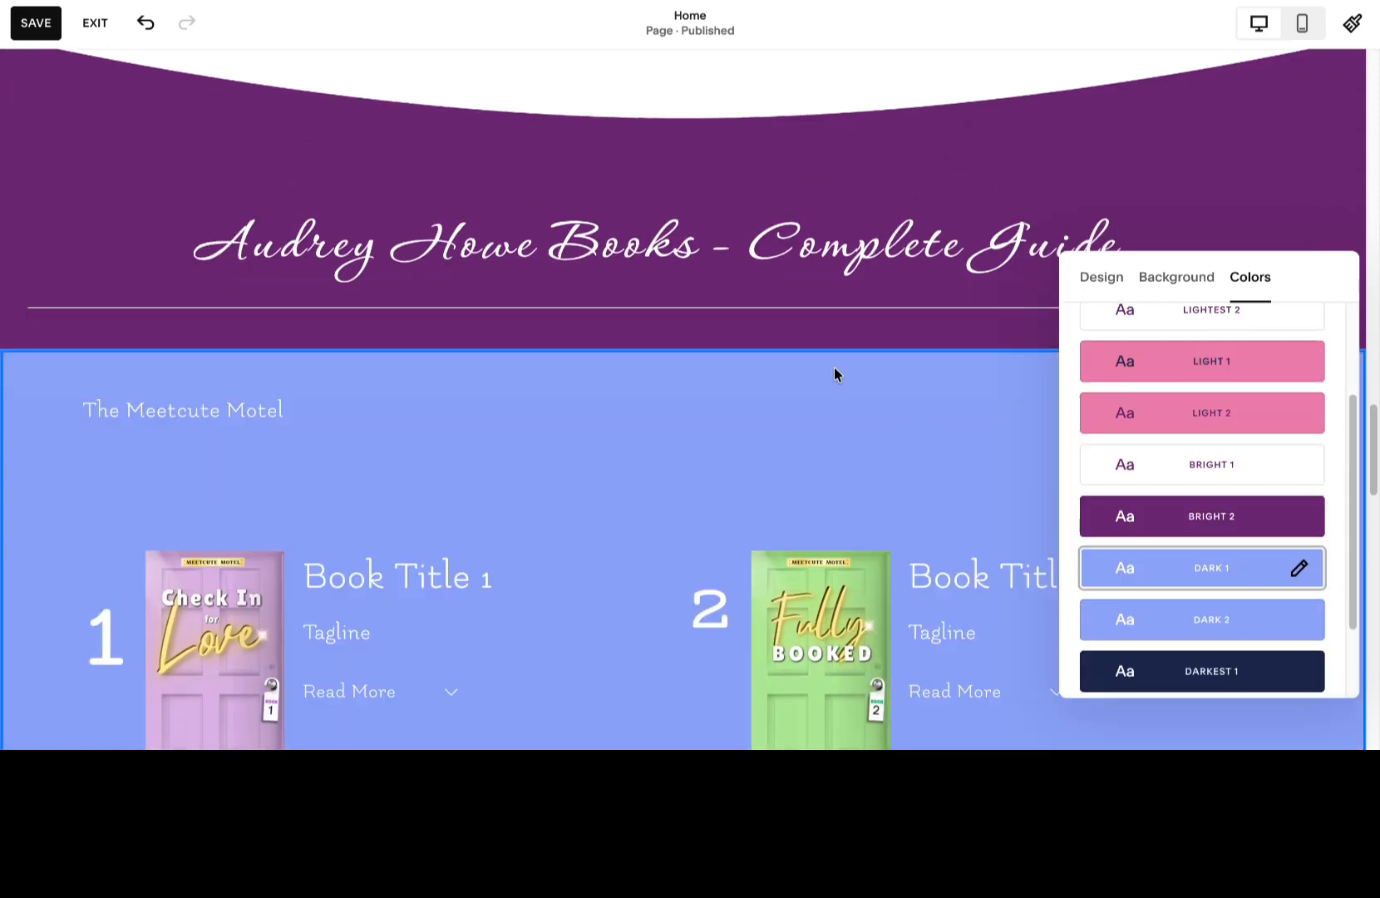
{"action": "scroll", "coordinate": [834, 373], "scroll_direction": "down", "scroll_amount": 4}
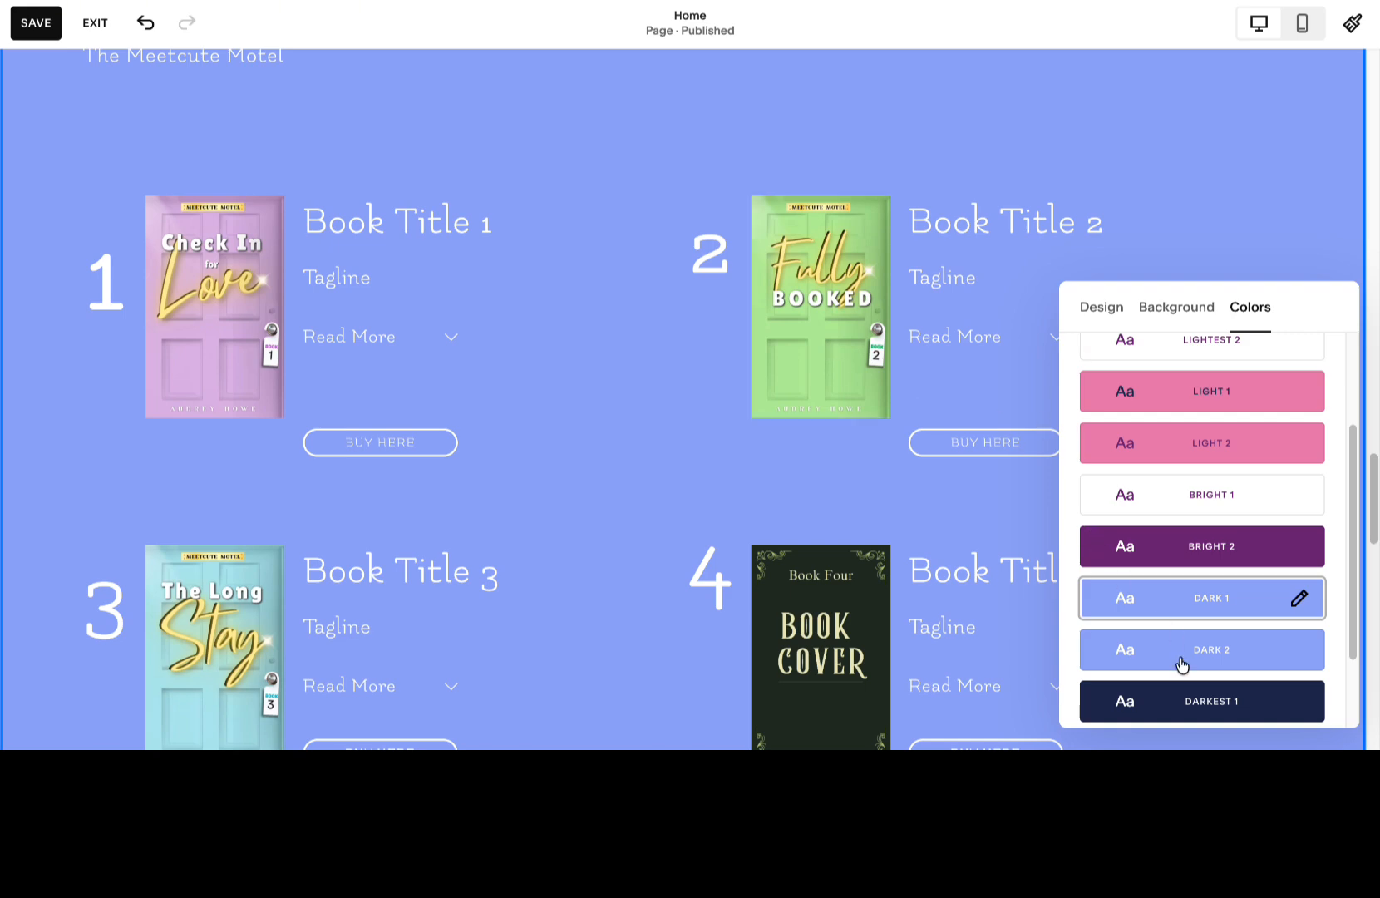
Try the Darkest 1 and Dark 2 color themes on the series section and return it to Dark 1.
{"action": "left_click", "coordinate": [1183, 707]}
{"action": "scroll", "coordinate": [658, 446], "scroll_direction": "down", "scroll_amount": 4}
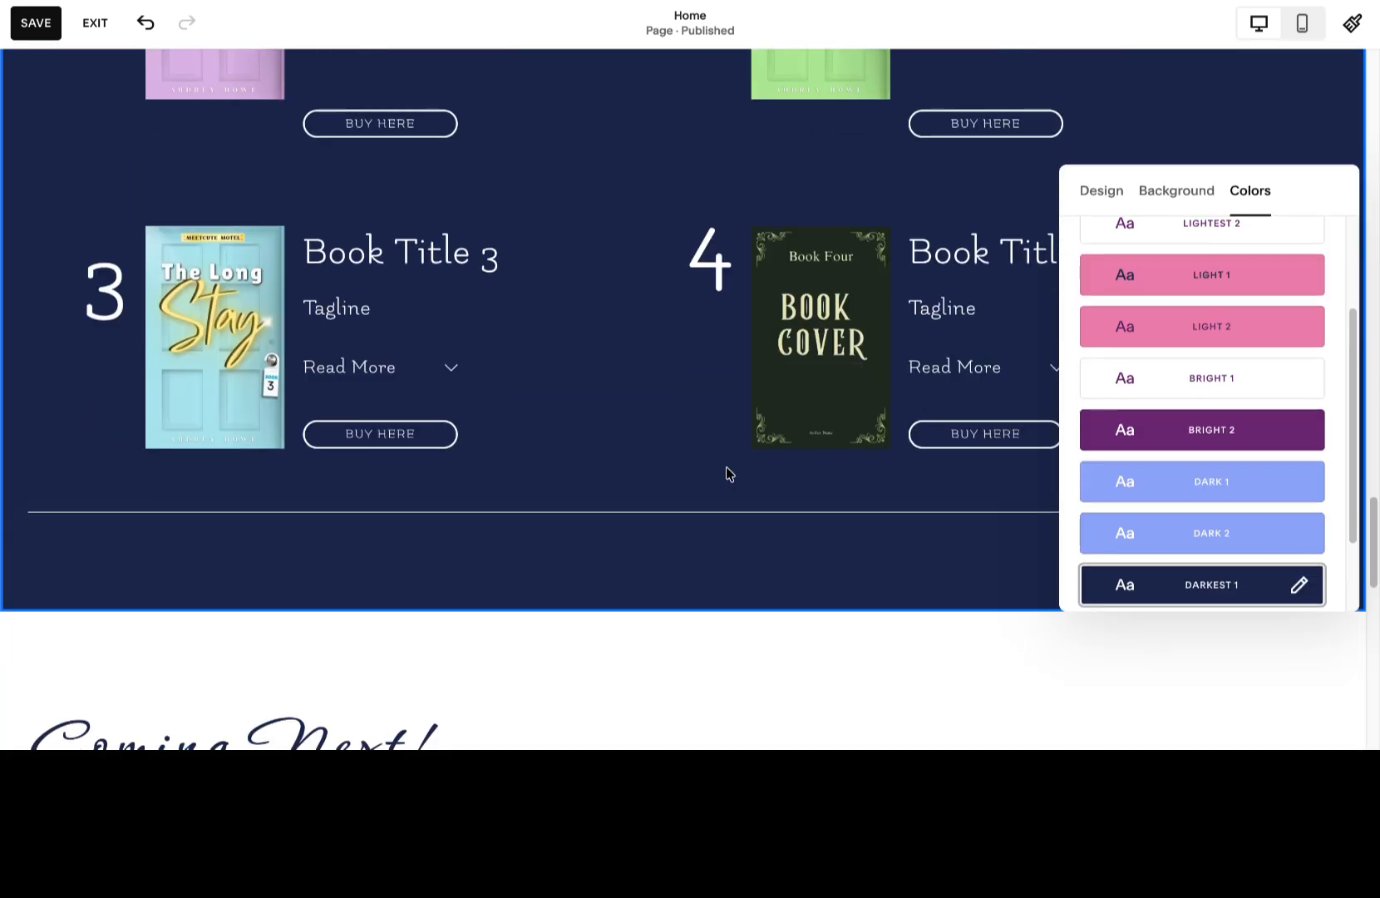
{"action": "left_click", "coordinate": [1194, 490]}
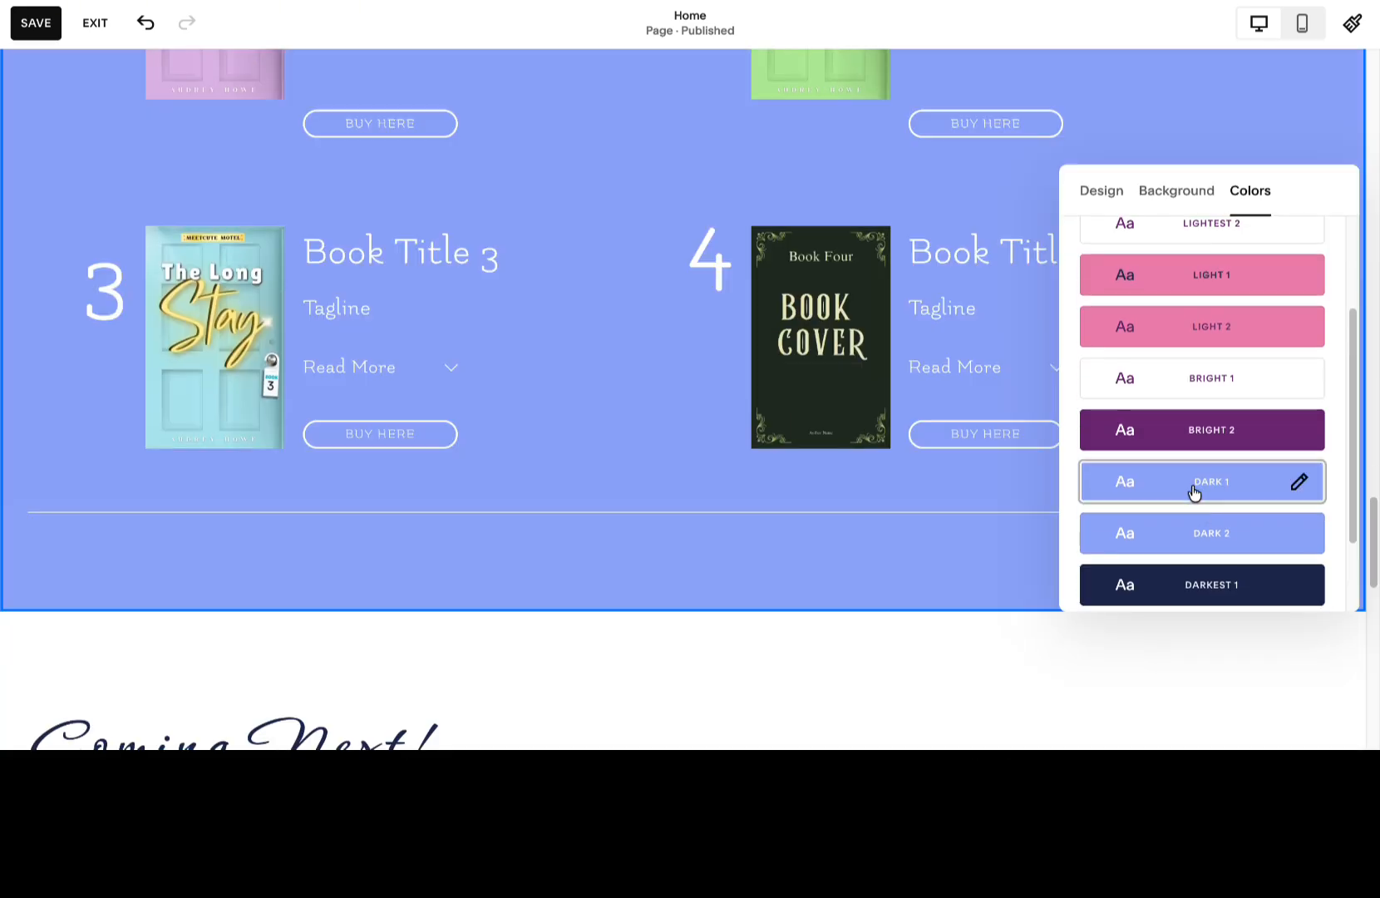
{"action": "left_click", "coordinate": [1197, 539]}
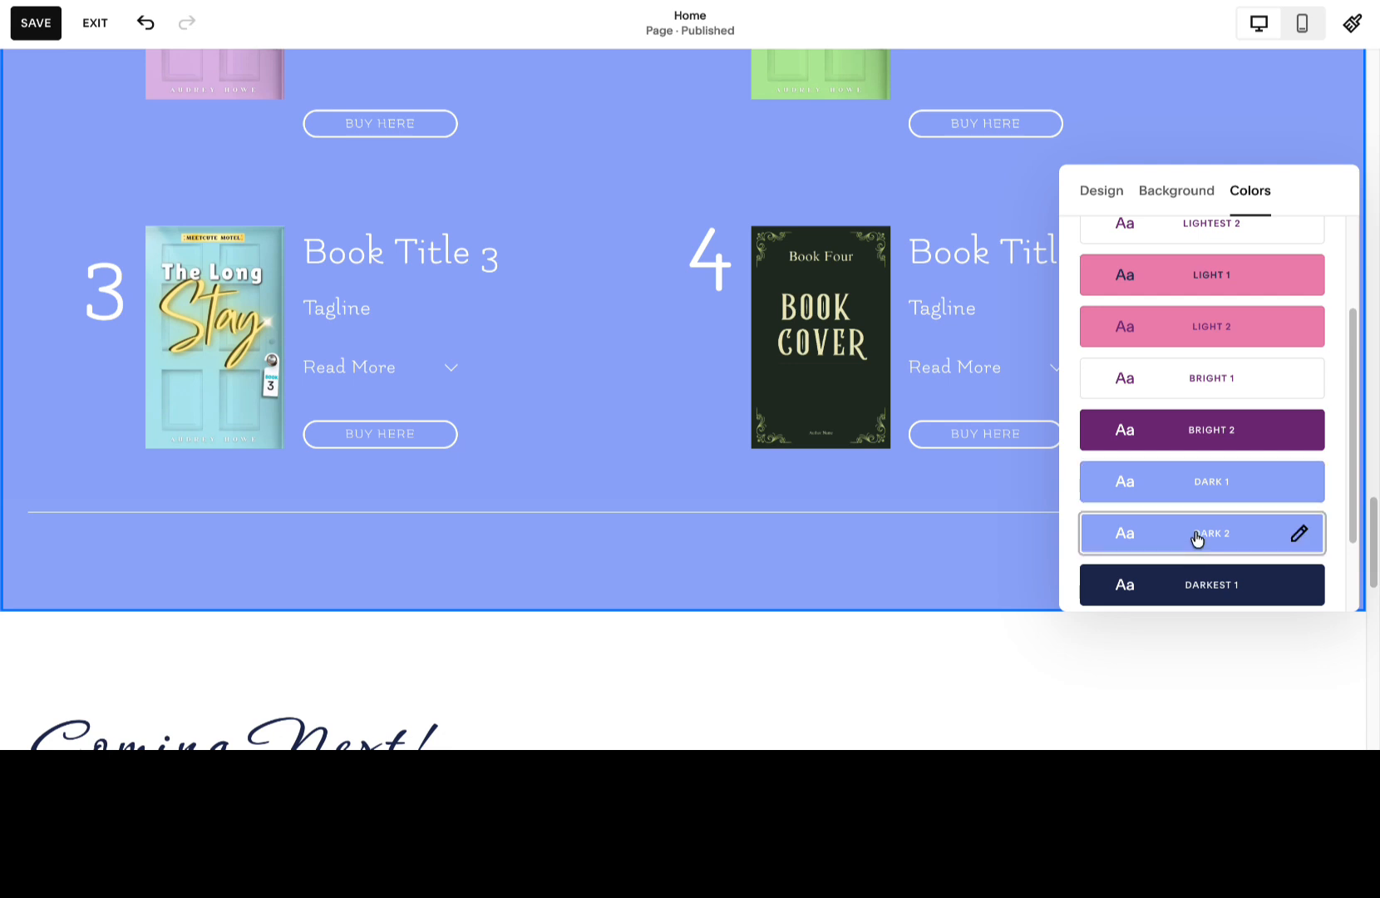
{"action": "left_click", "coordinate": [1176, 481]}
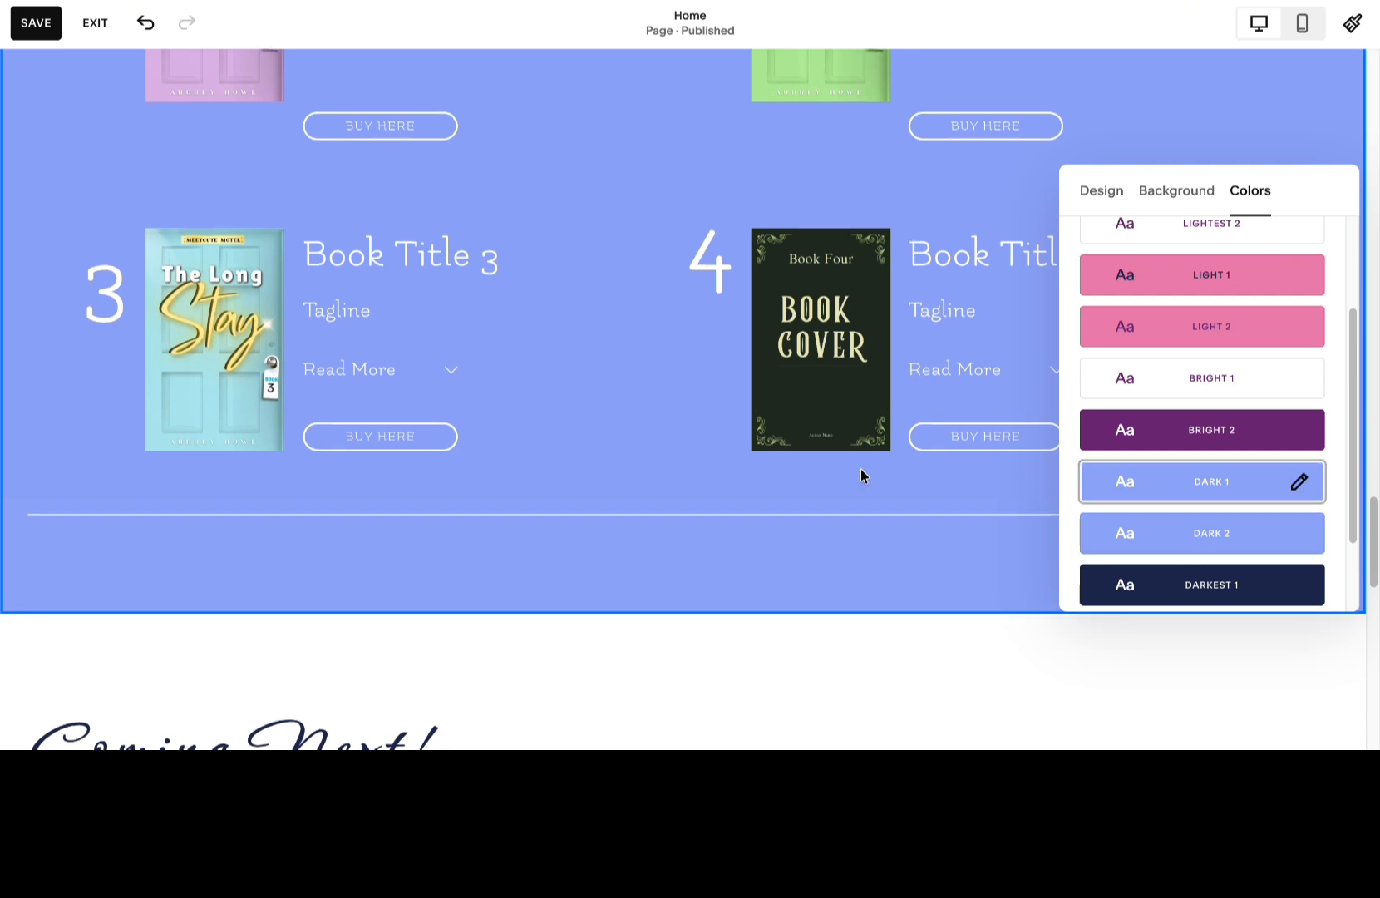
Close the section settings and examine how the series section's color theme fits with the sections above it.
{"action": "scroll", "coordinate": [861, 470], "scroll_direction": "up", "scroll_amount": 4}
{"action": "scroll", "coordinate": [592, 388], "scroll_direction": "up", "scroll_amount": 2}
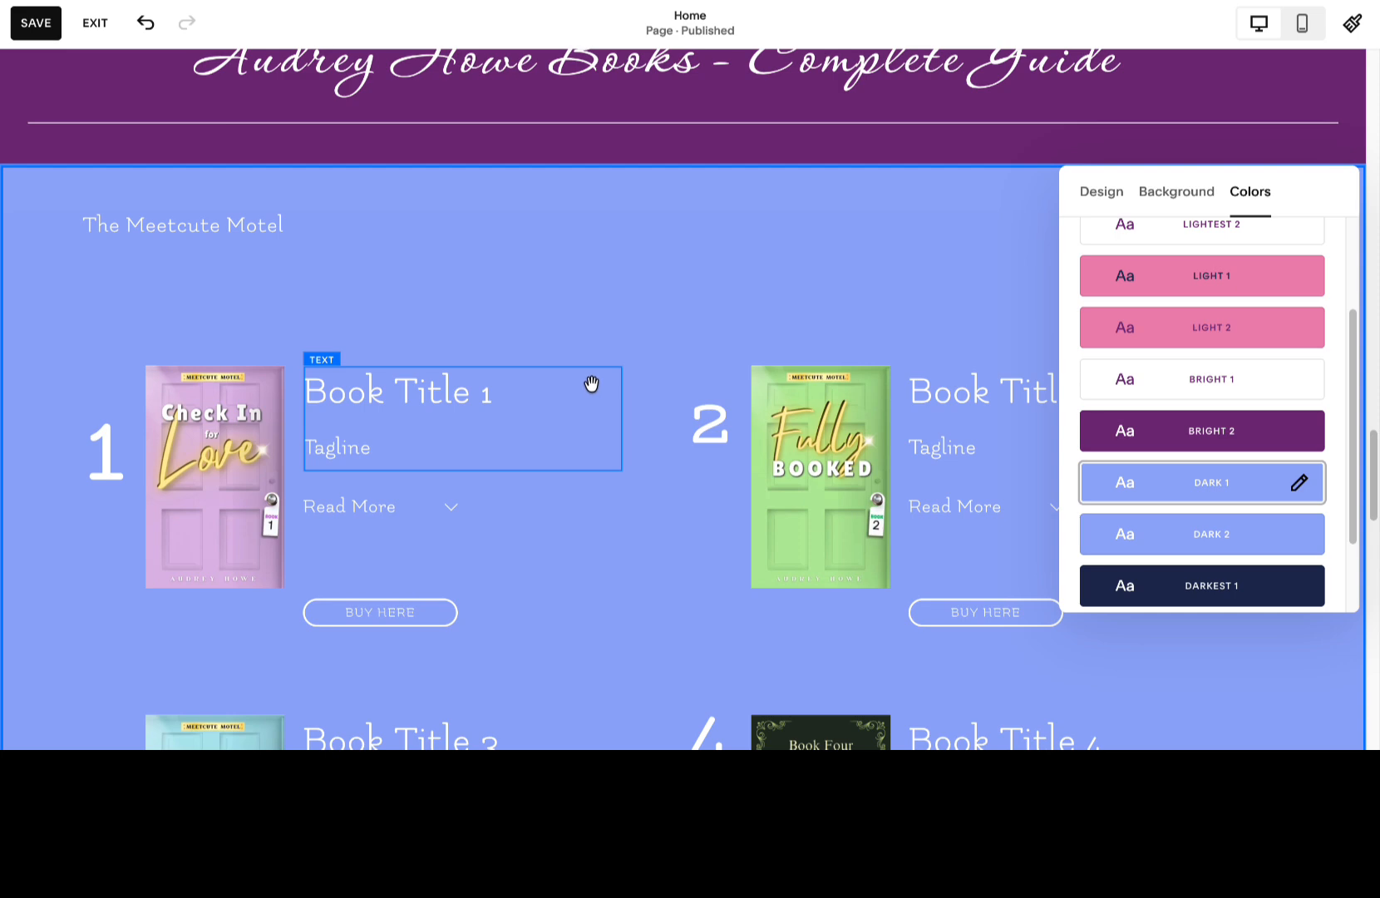
{"action": "scroll", "coordinate": [591, 383], "scroll_direction": "up", "scroll_amount": 11}
{"action": "left_click", "coordinate": [590, 382]}
{"action": "scroll", "coordinate": [589, 381], "scroll_direction": "up", "scroll_amount": 18}
{"action": "scroll", "coordinate": [590, 381], "scroll_direction": "up", "scroll_amount": 5}
{"action": "scroll", "coordinate": [589, 385], "scroll_direction": "down", "scroll_amount": 20}
{"action": "scroll", "coordinate": [588, 384], "scroll_direction": "down", "scroll_amount": 3}
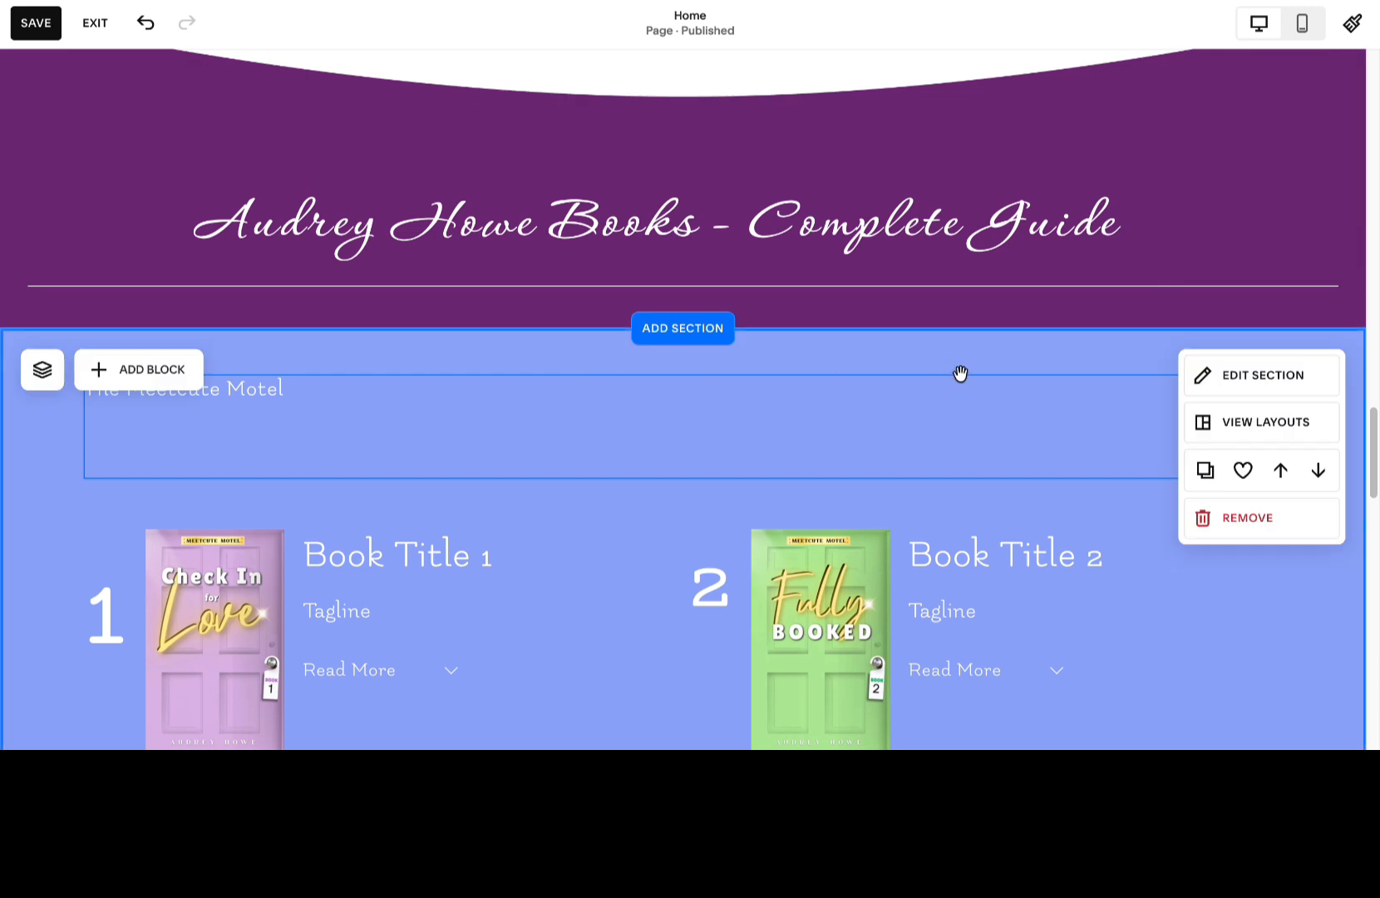
Reopen the Home page for editing from the website overview.
{"action": "left_click", "coordinate": [1235, 374]}
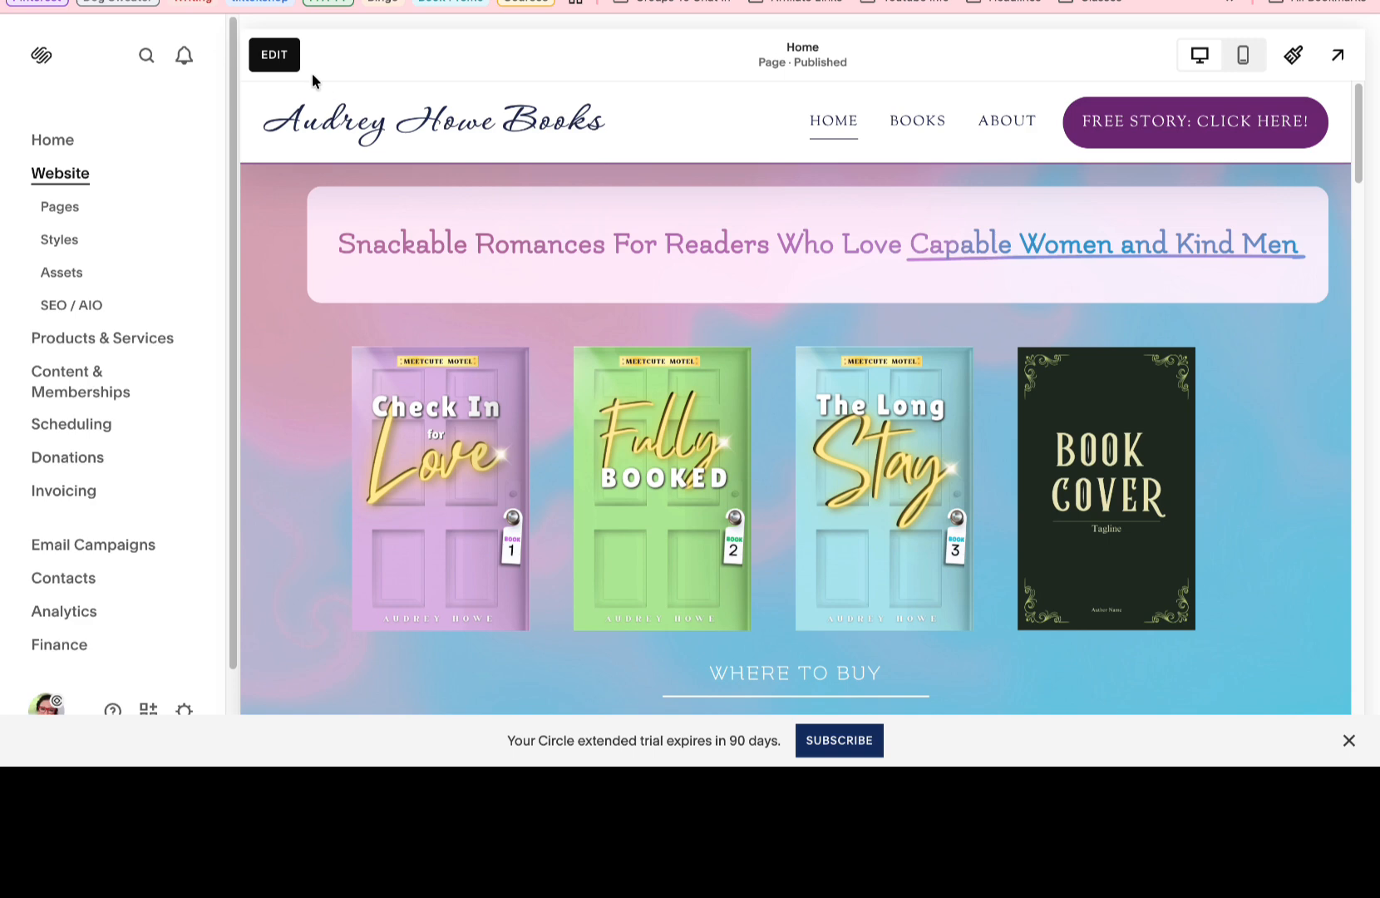
{"action": "left_click", "coordinate": [301, 55]}
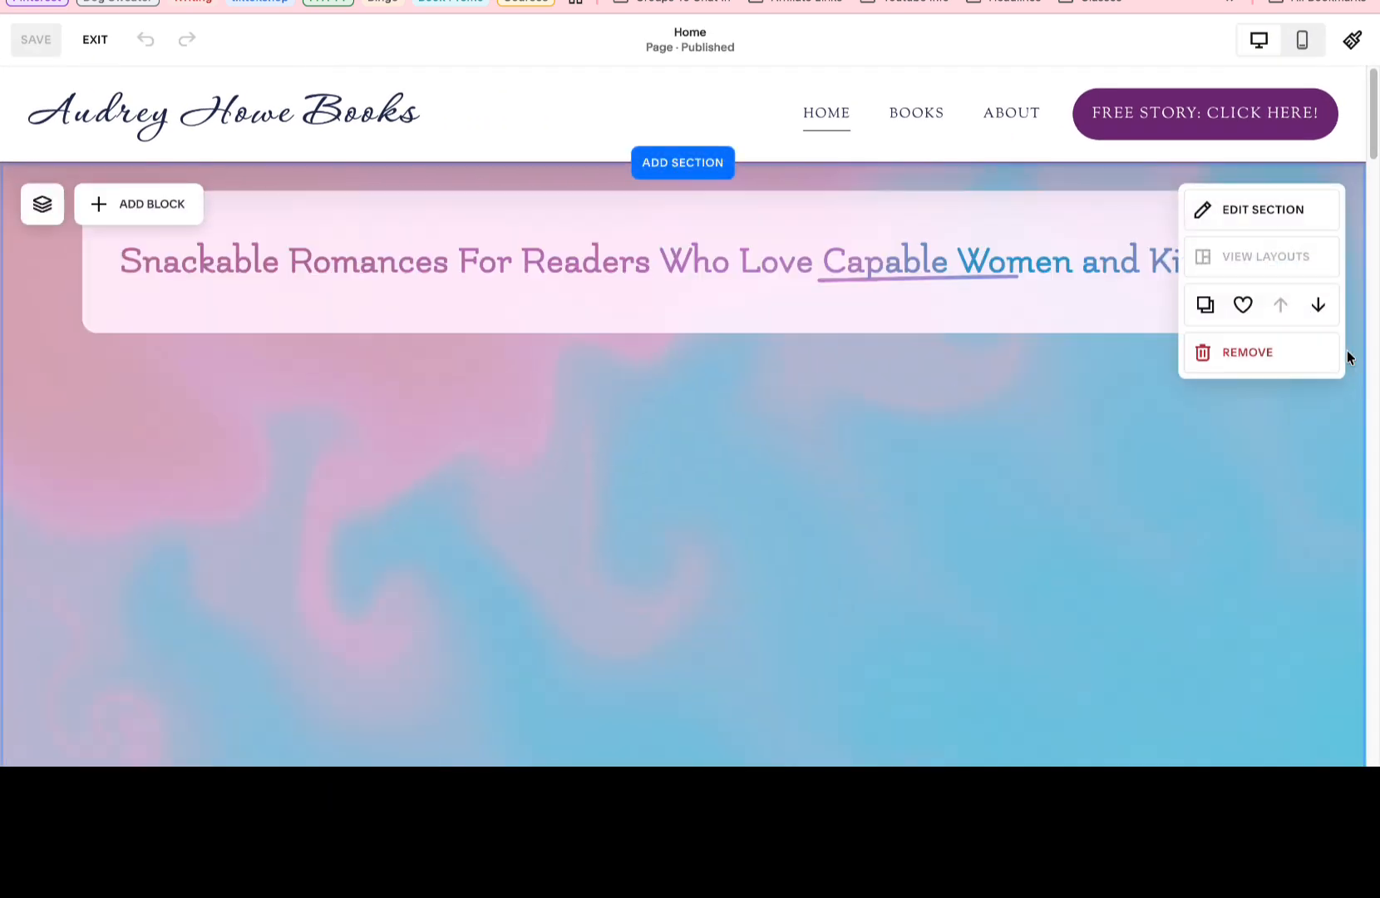
Delete the placeholder fourth book cover from the row of covers in the home page's opening section.
{"action": "left_click", "coordinate": [1011, 495]}
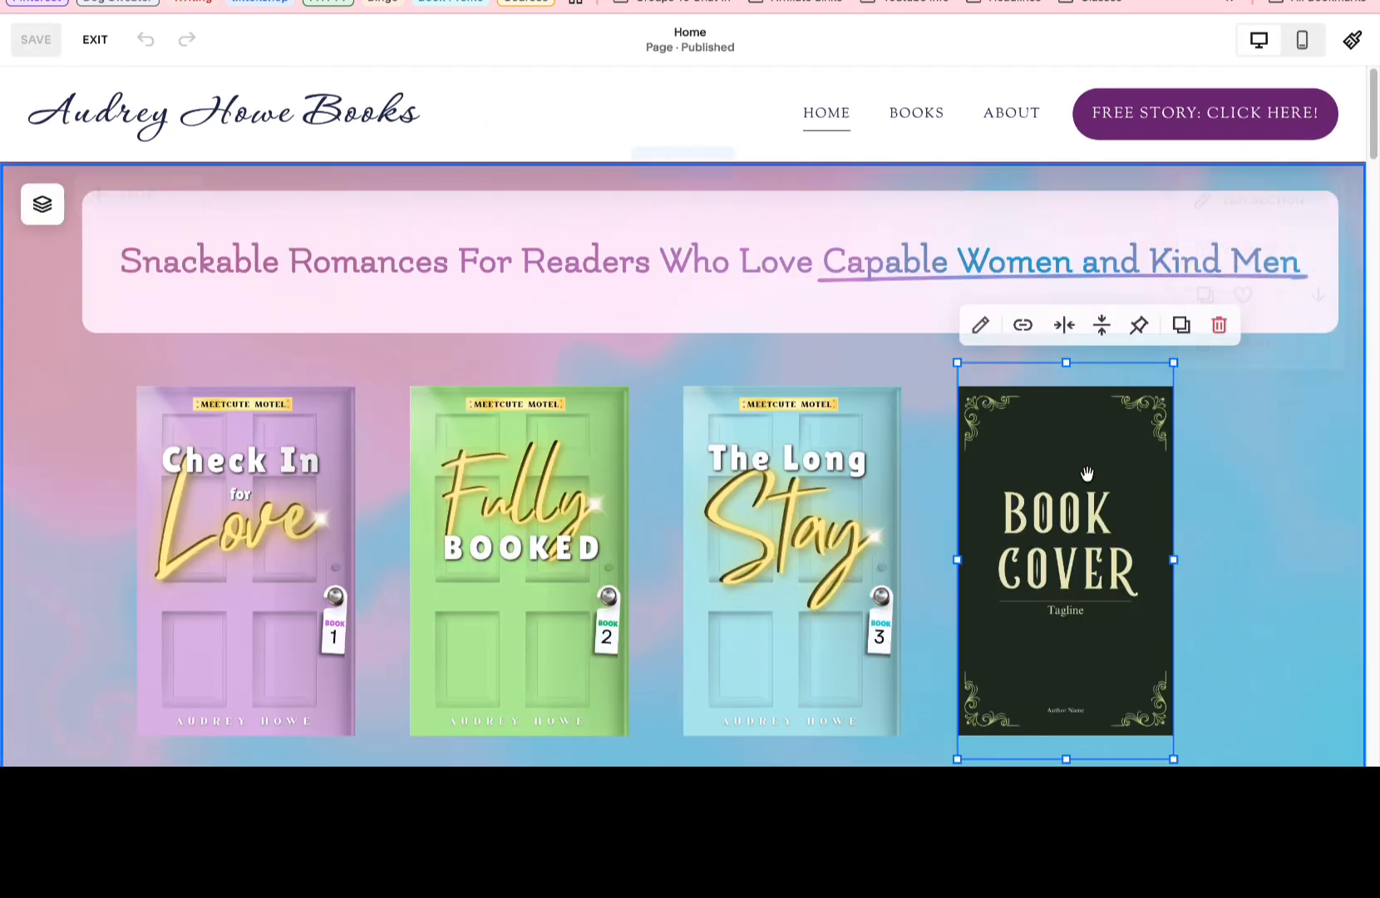
{"action": "left_click", "coordinate": [1228, 320]}
Replace the placeholder book cover in the purple newsletter section with one night at the meetcute motel.jpg from the Downloads folder.
{"action": "scroll", "coordinate": [1173, 453], "scroll_direction": "down", "scroll_amount": 6}
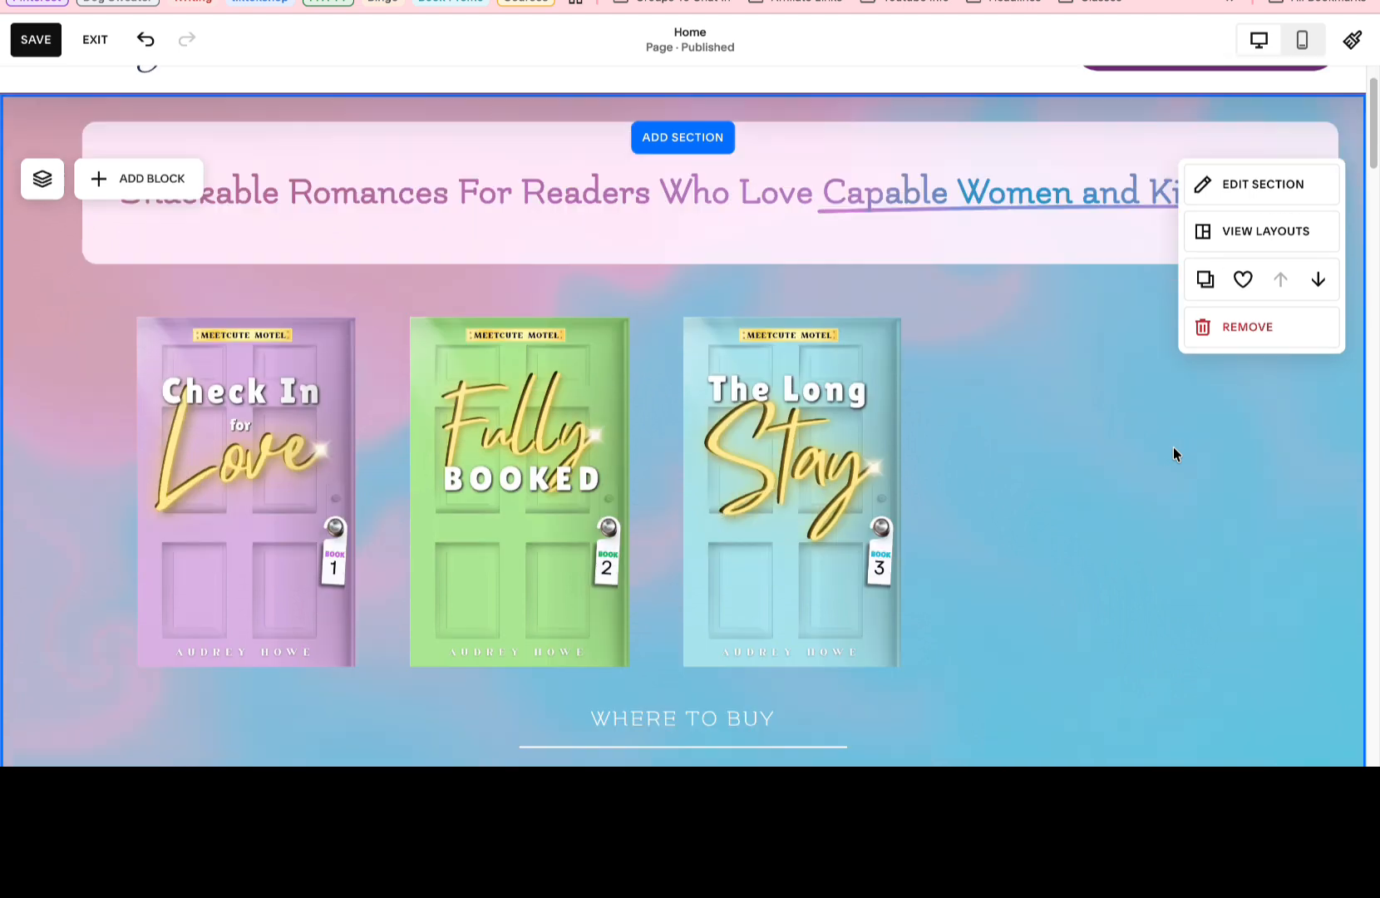
{"action": "scroll", "coordinate": [897, 330], "scroll_direction": "down", "scroll_amount": 14}
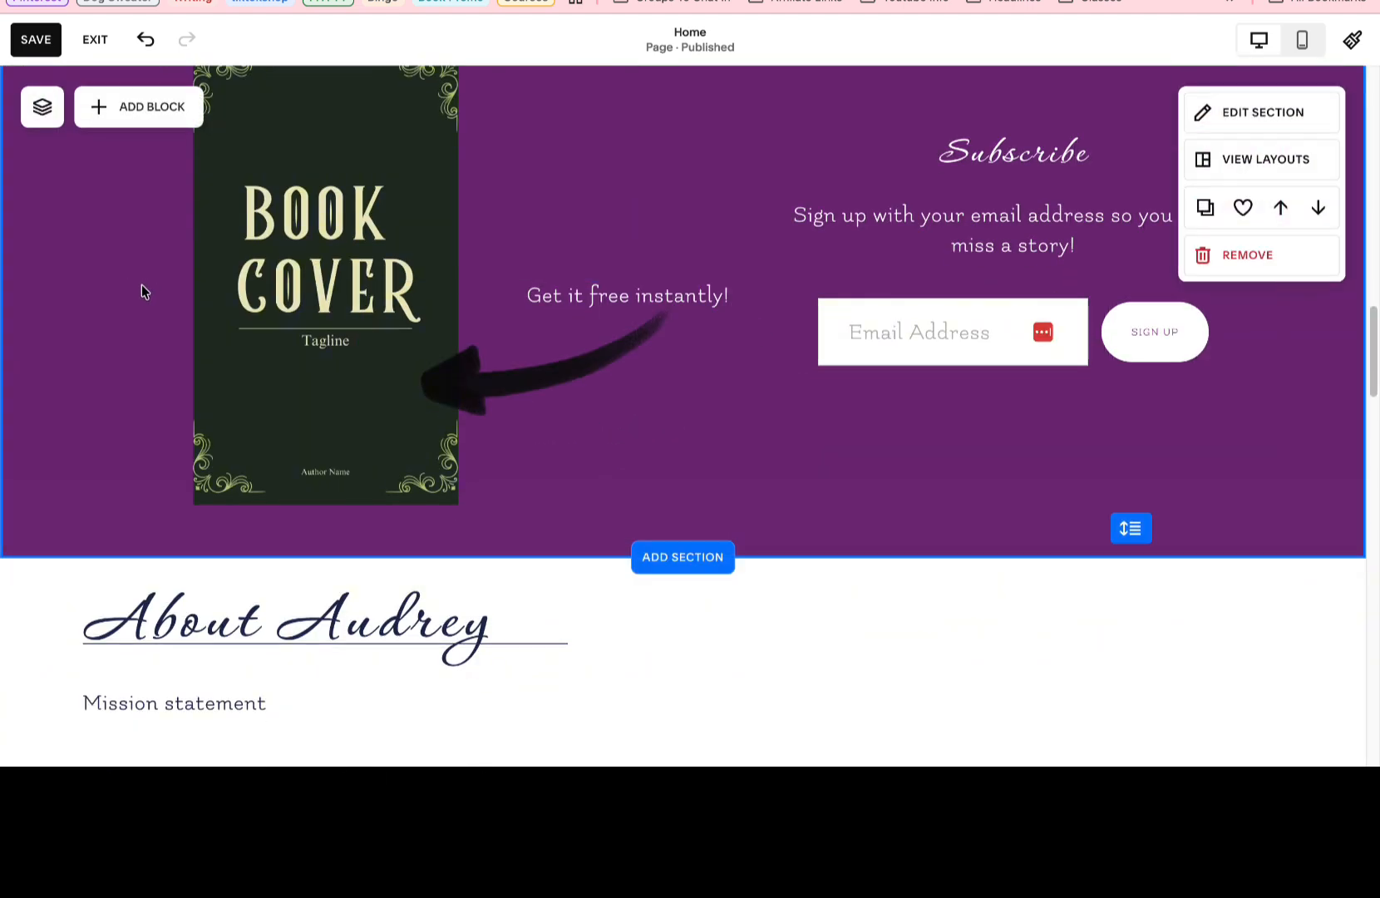
{"action": "left_click", "coordinate": [279, 291]}
{"action": "double_click", "coordinate": [259, 125]}
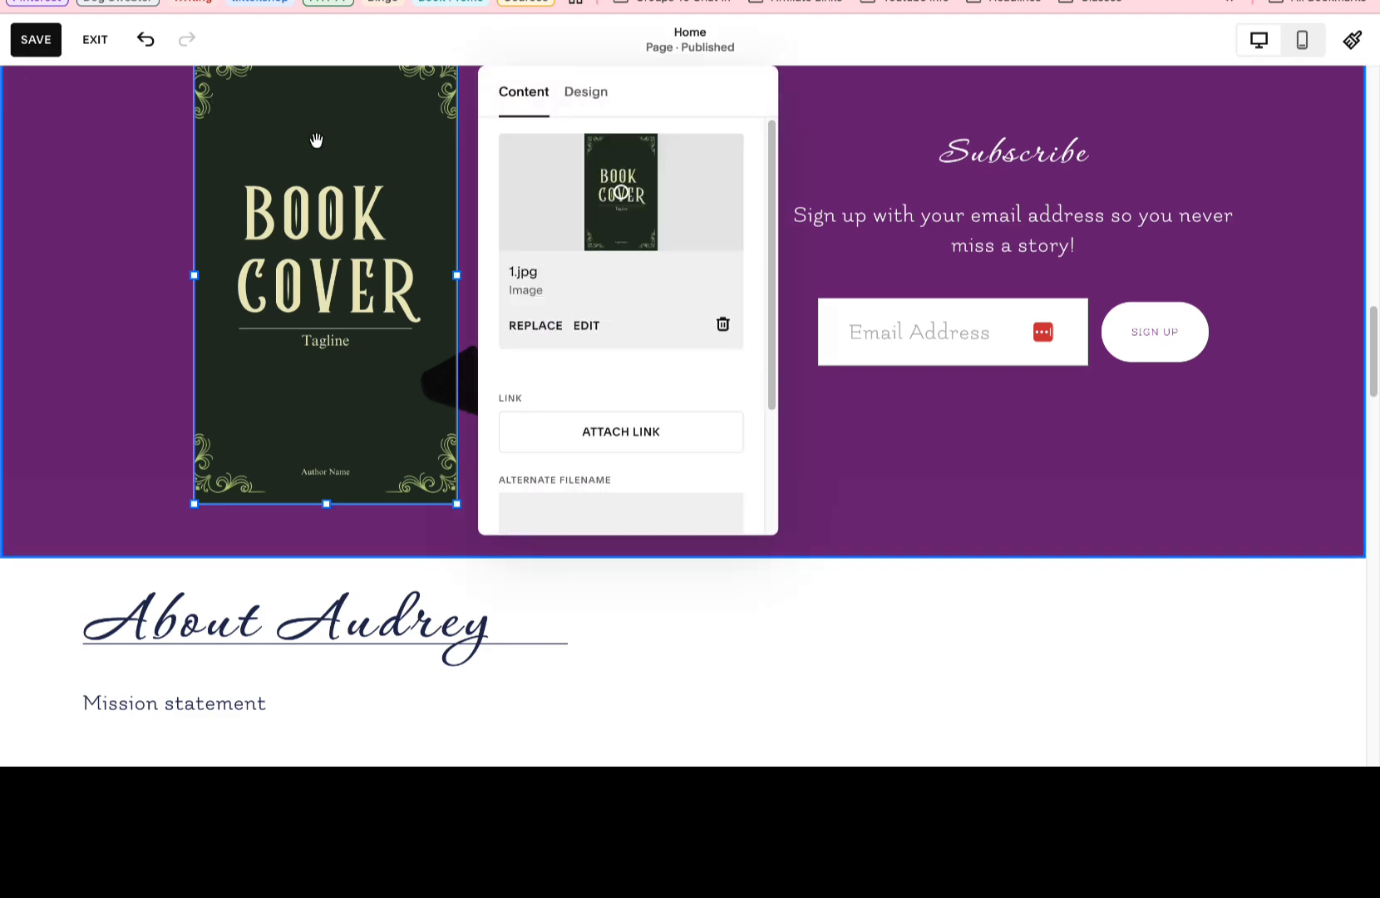
{"action": "left_click", "coordinate": [536, 326]}
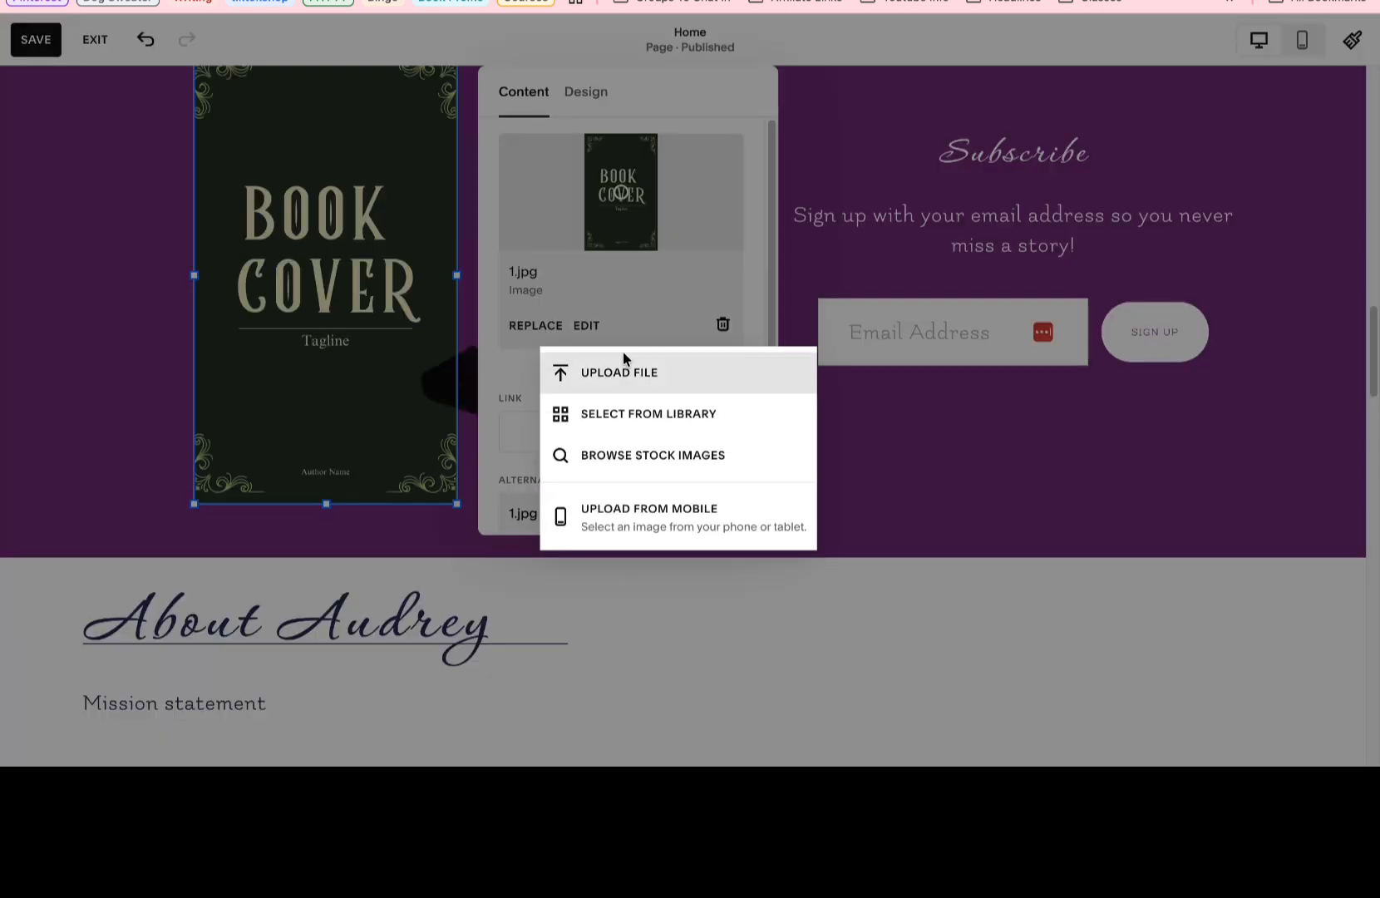
{"action": "left_click", "coordinate": [625, 371]}
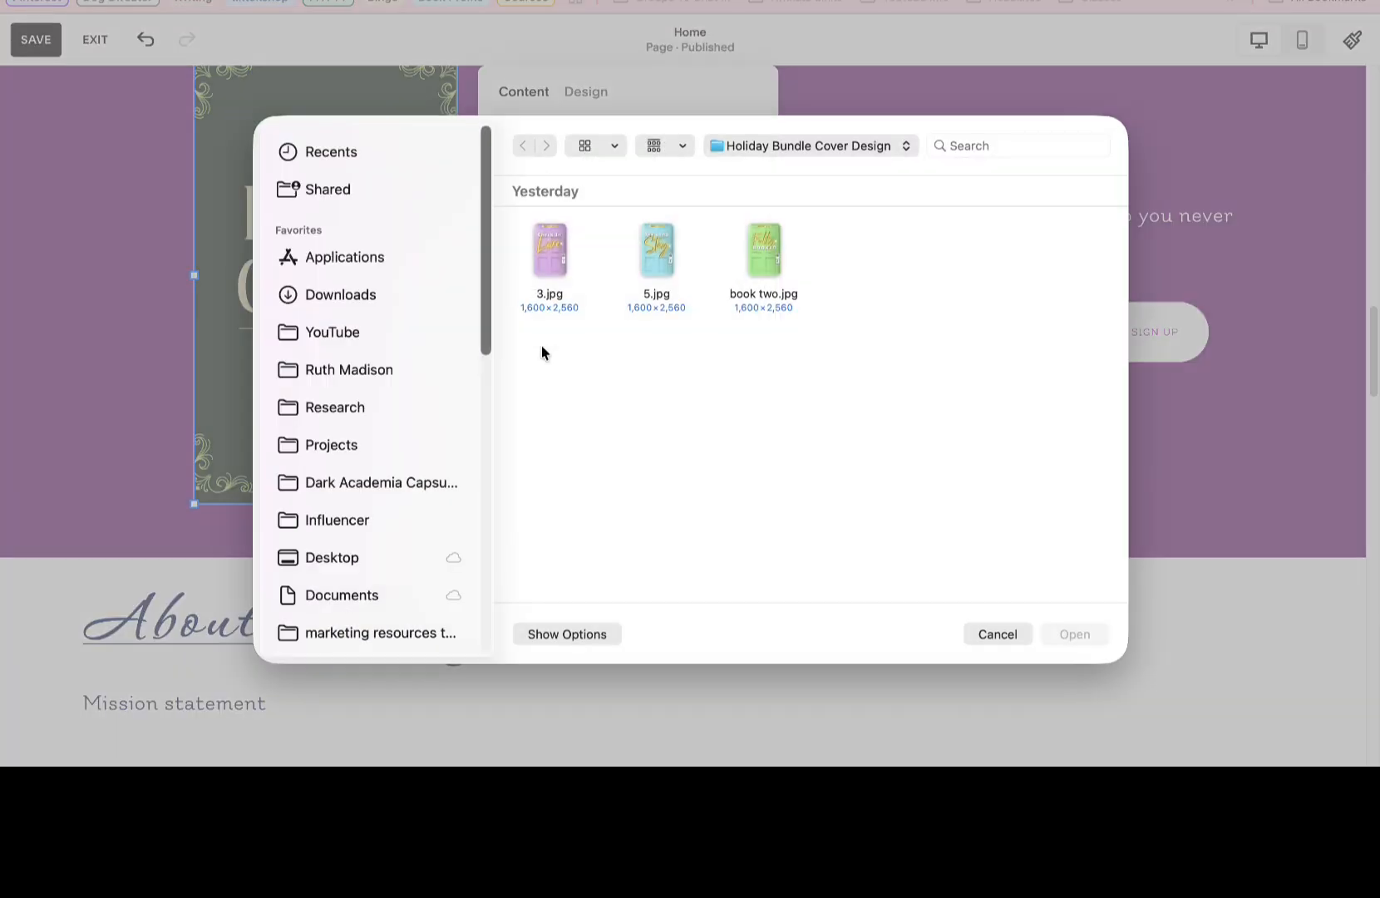
{"action": "left_click", "coordinate": [332, 297]}
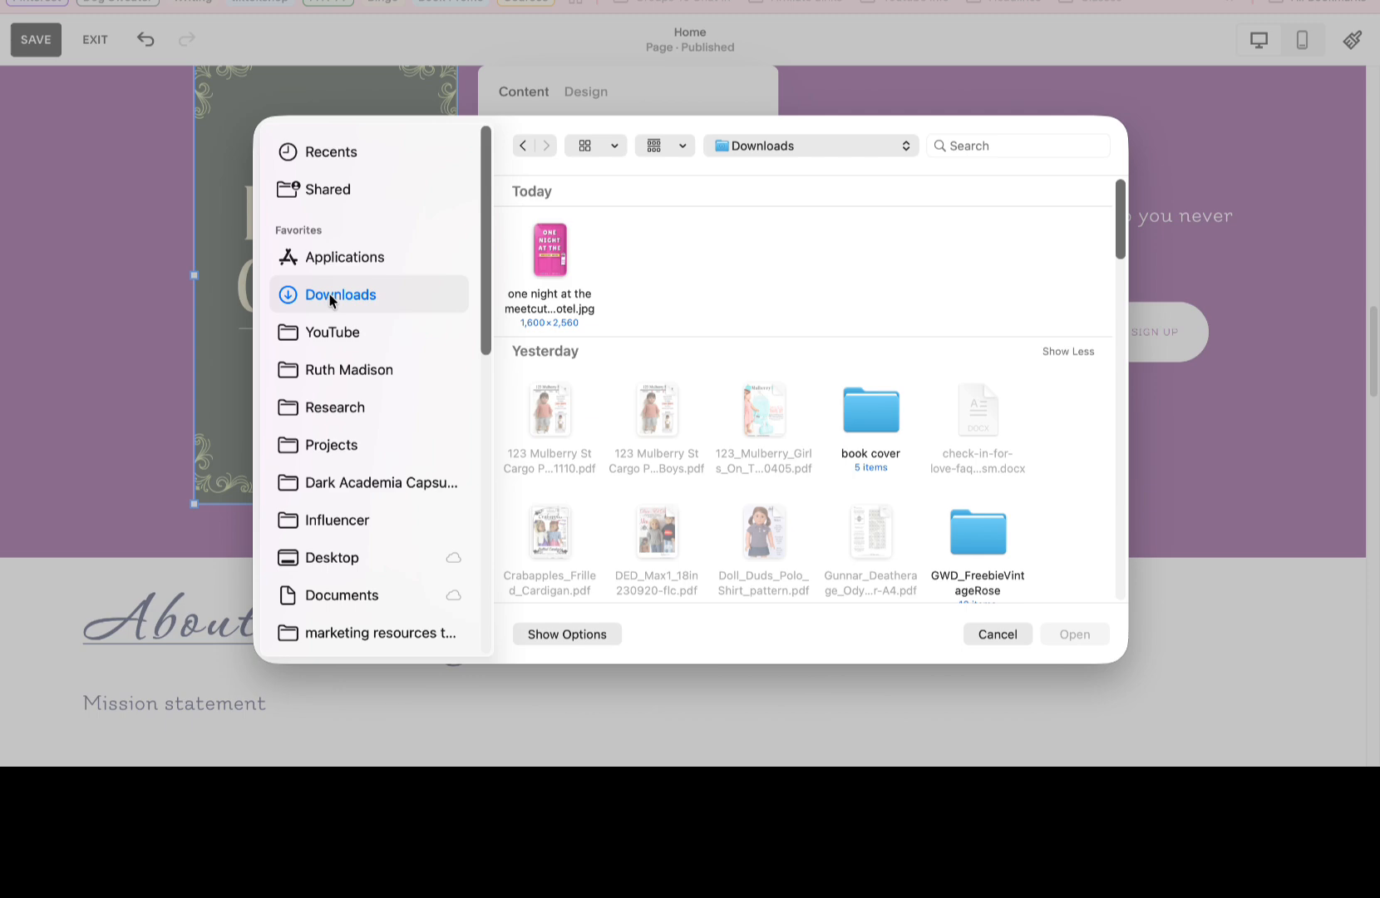
{"action": "double_click", "coordinate": [540, 239]}
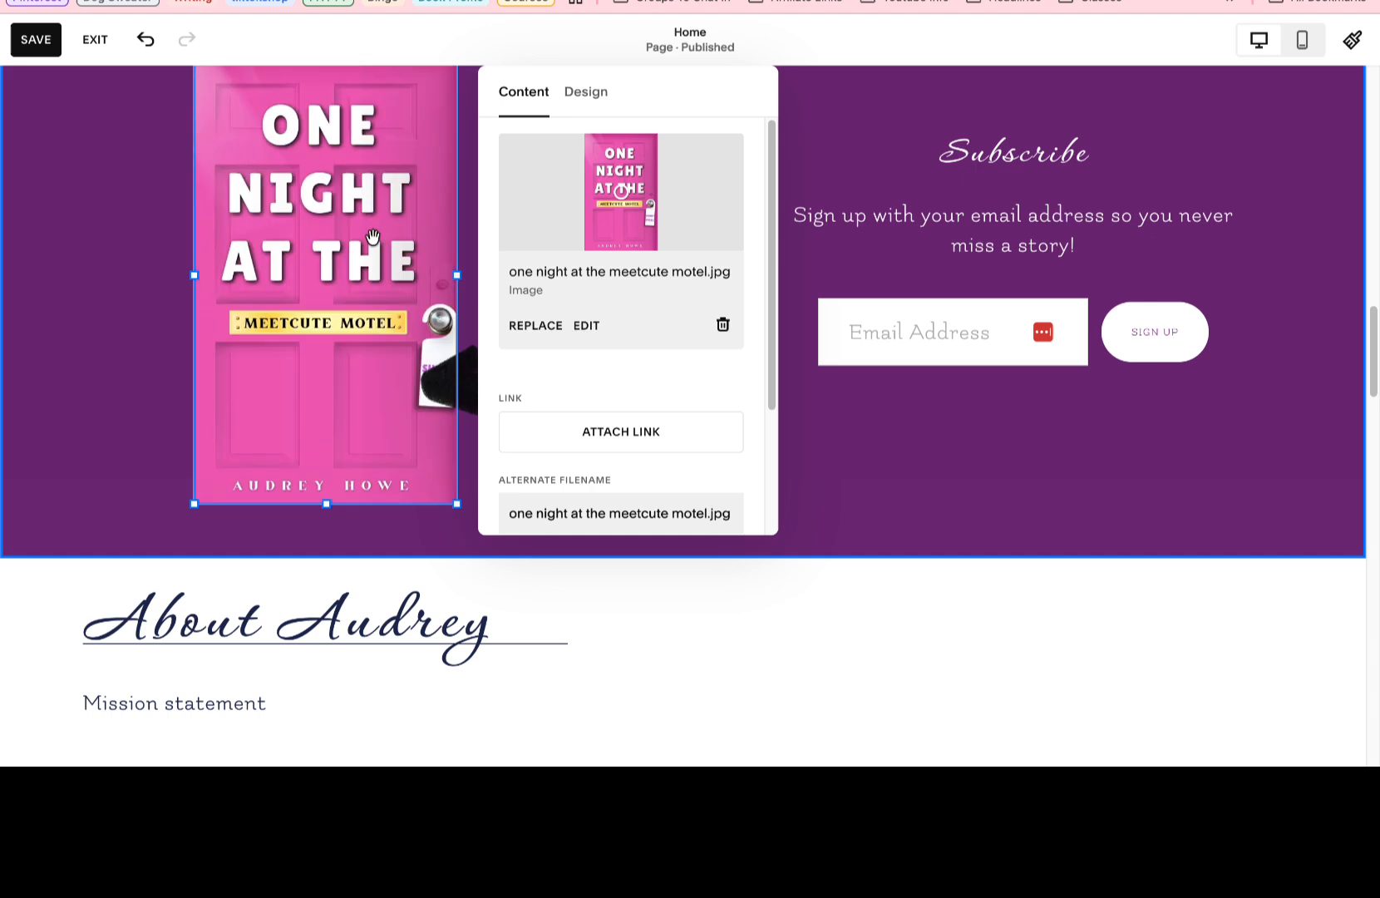
{"action": "left_click", "coordinate": [58, 224]}
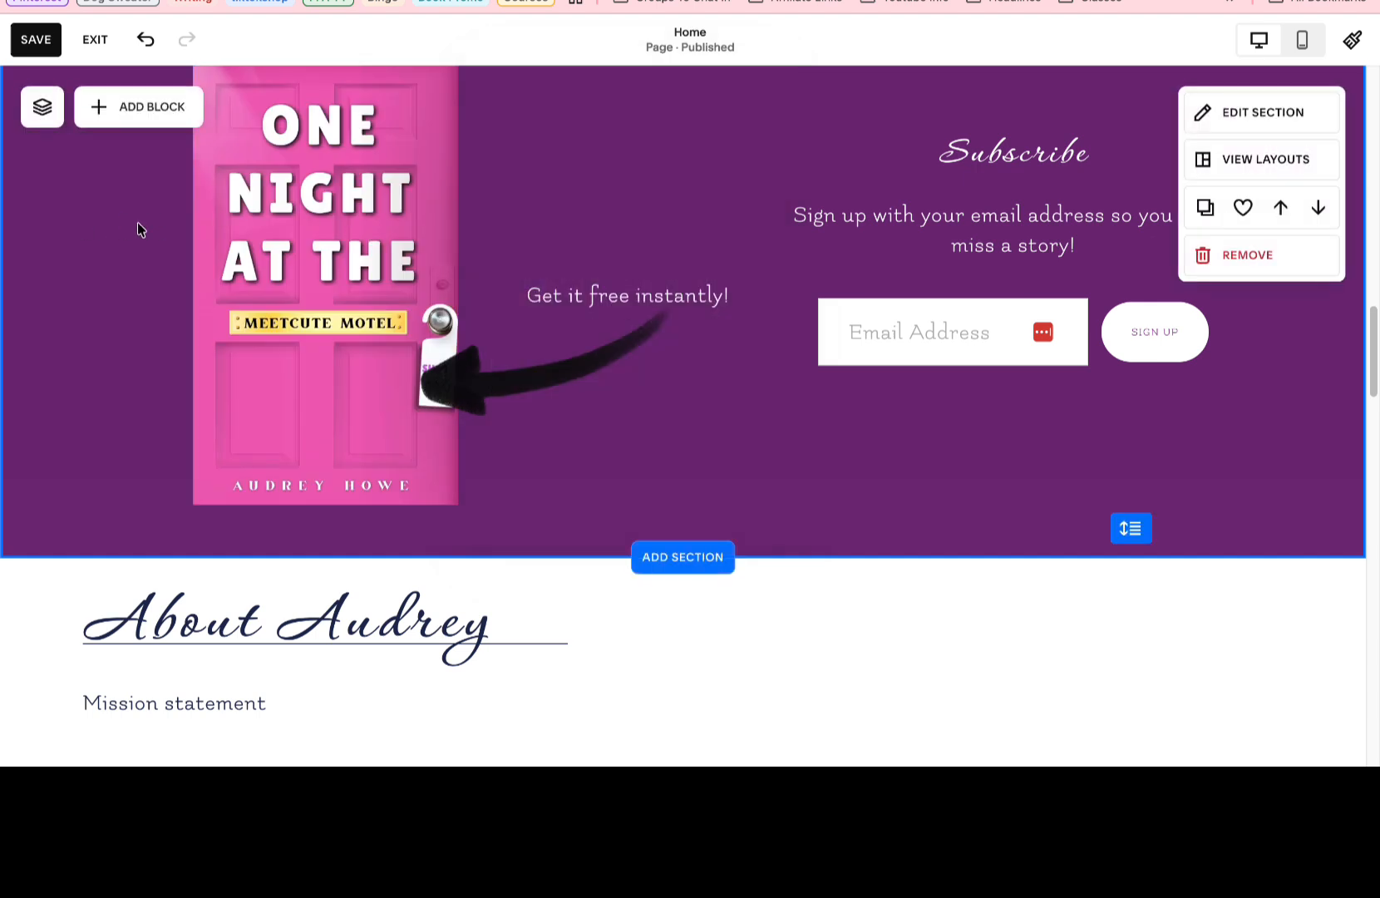
Move the "Get it free instantly!" text up beside the cover, then shrink the black arrow and place it beneath the text.
{"action": "scroll", "coordinate": [158, 229], "scroll_direction": "up", "scroll_amount": 2}
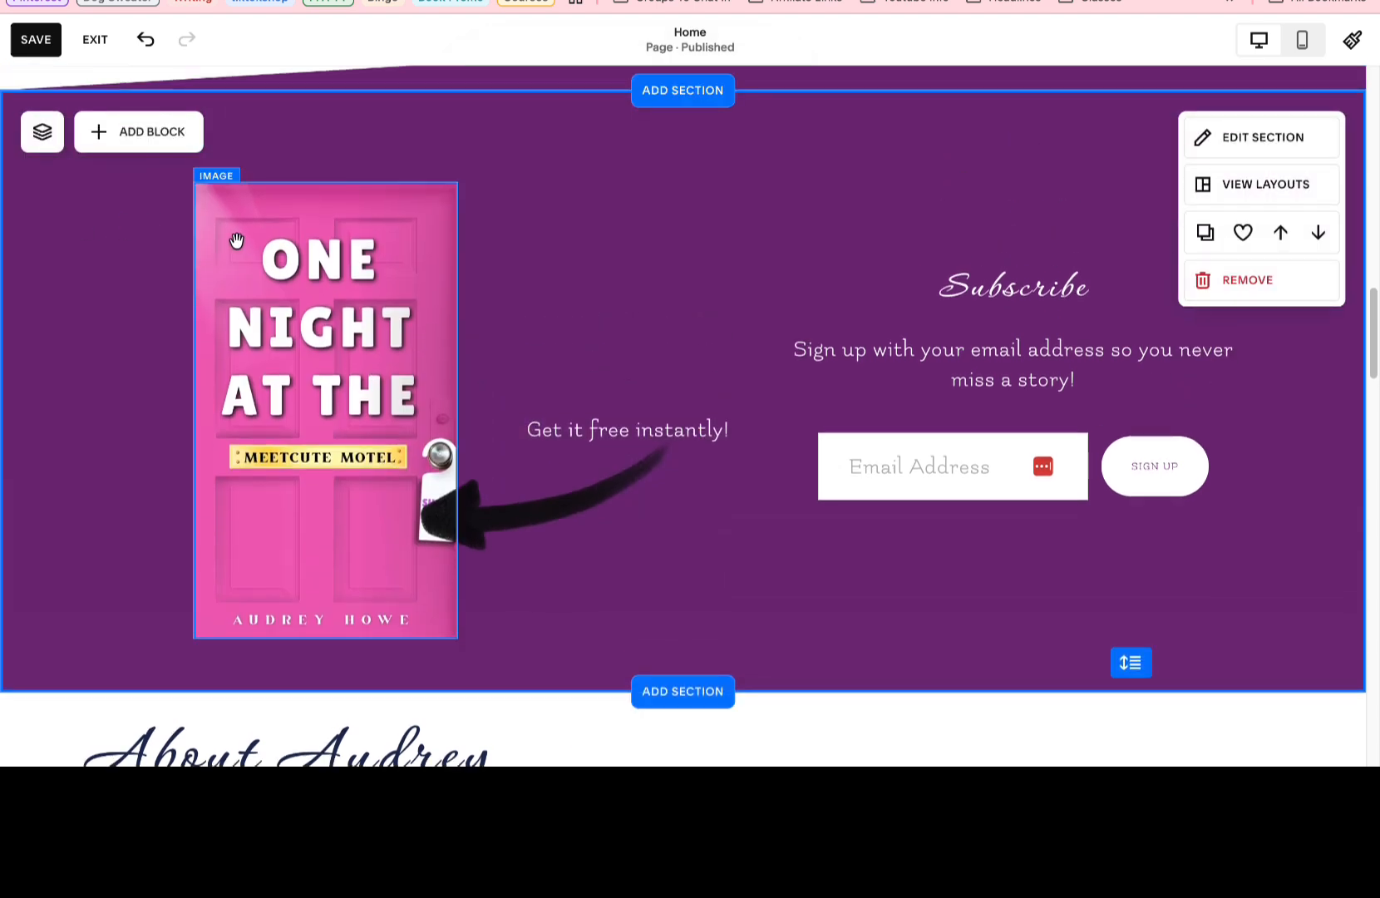
{"action": "left_click", "coordinate": [607, 484]}
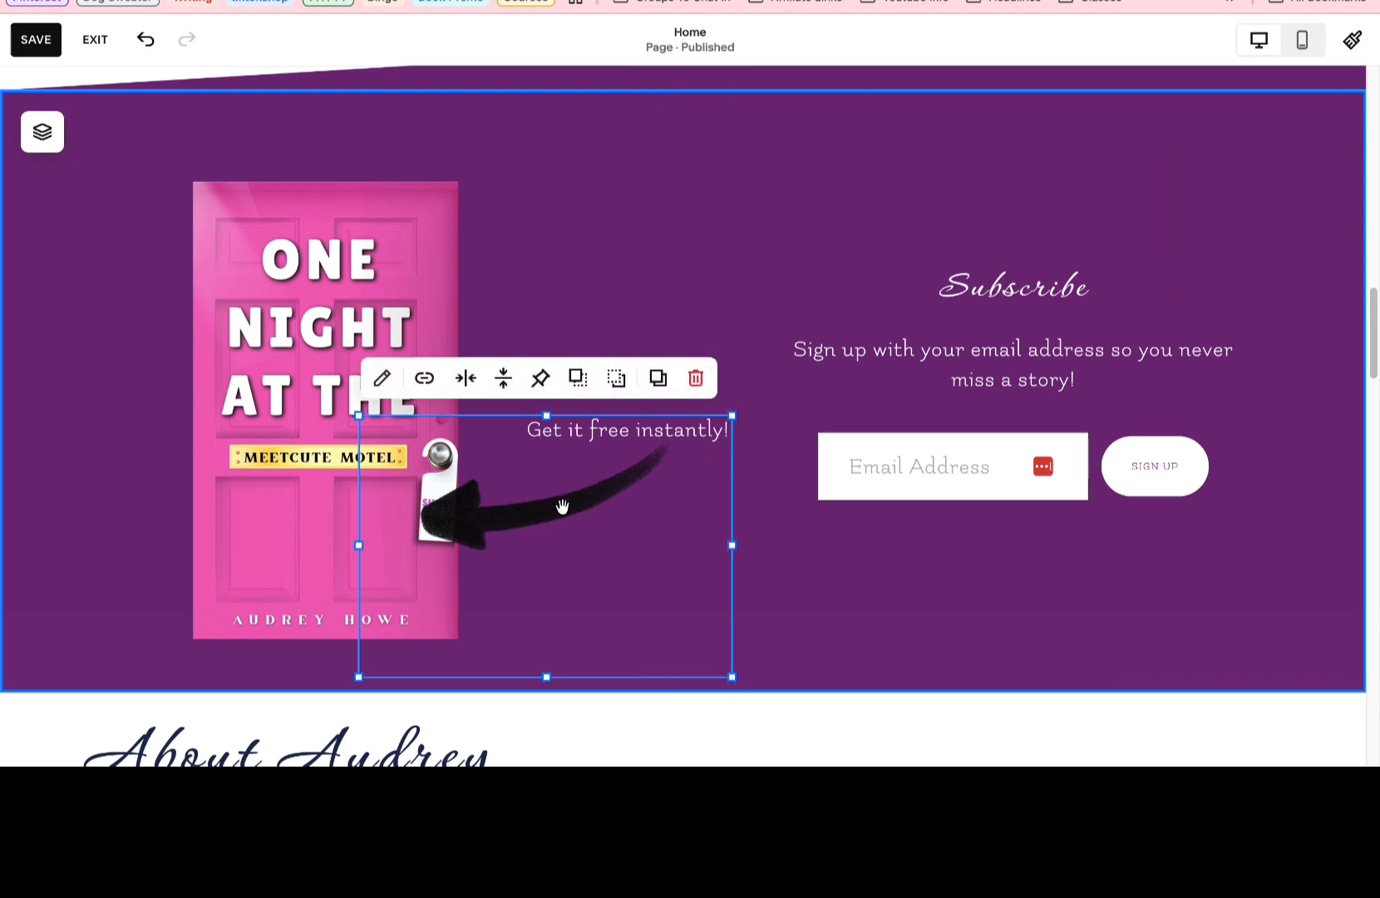
{"action": "left_click_drag", "start_coordinate": [619, 424], "coordinate": [570, 313]}
{"action": "left_click", "coordinate": [387, 705]}
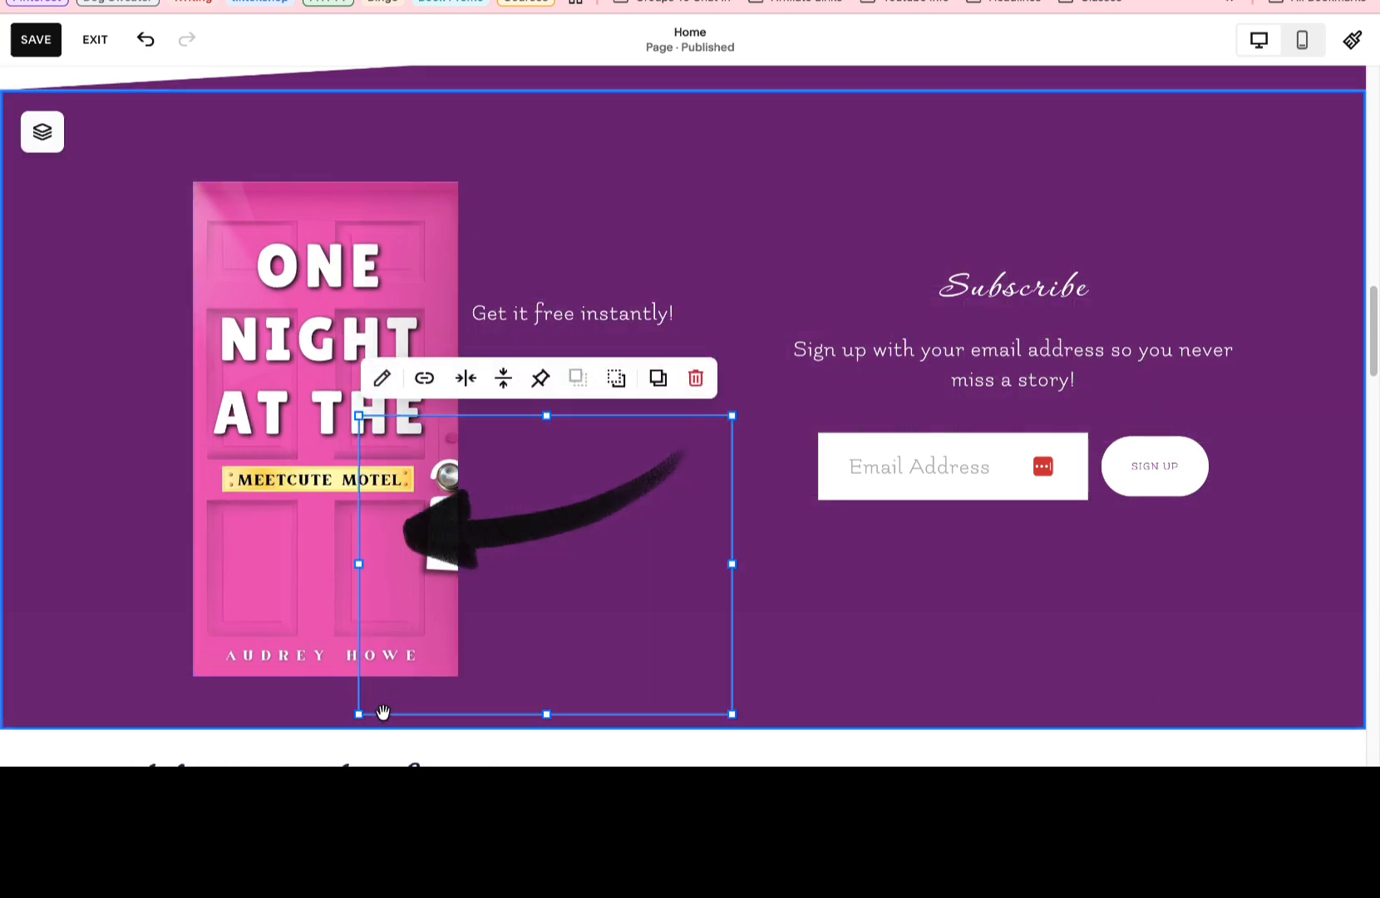
{"action": "left_click_drag", "start_coordinate": [353, 713], "coordinate": [471, 594]}
{"action": "left_click_drag", "start_coordinate": [587, 499], "coordinate": [527, 403]}
{"action": "left_click", "coordinate": [691, 588]}
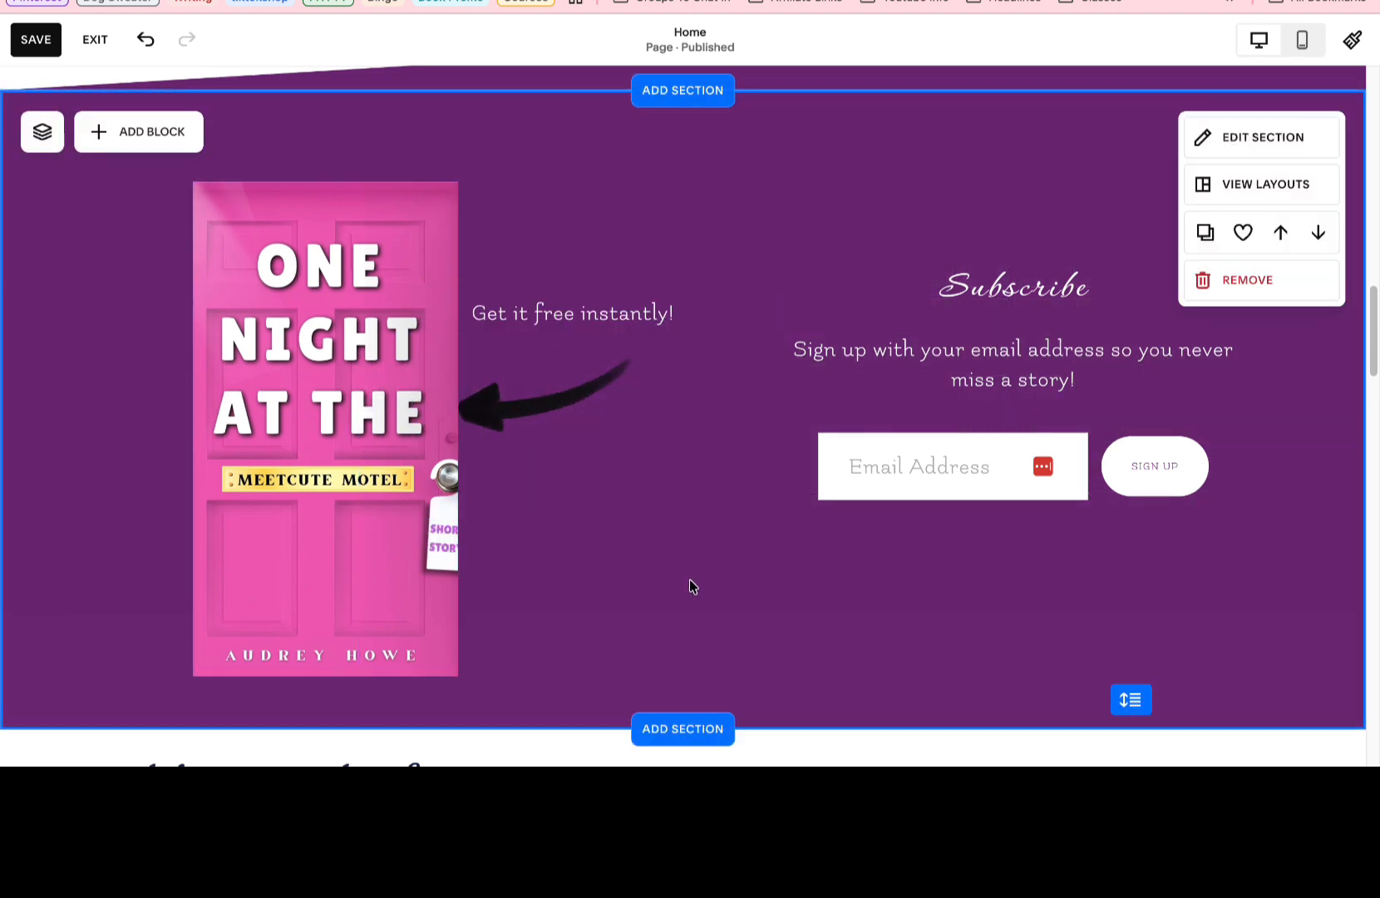
Widen the pink cover image toward the left so the short story door tag shows in full.
{"action": "left_click", "coordinate": [391, 422]}
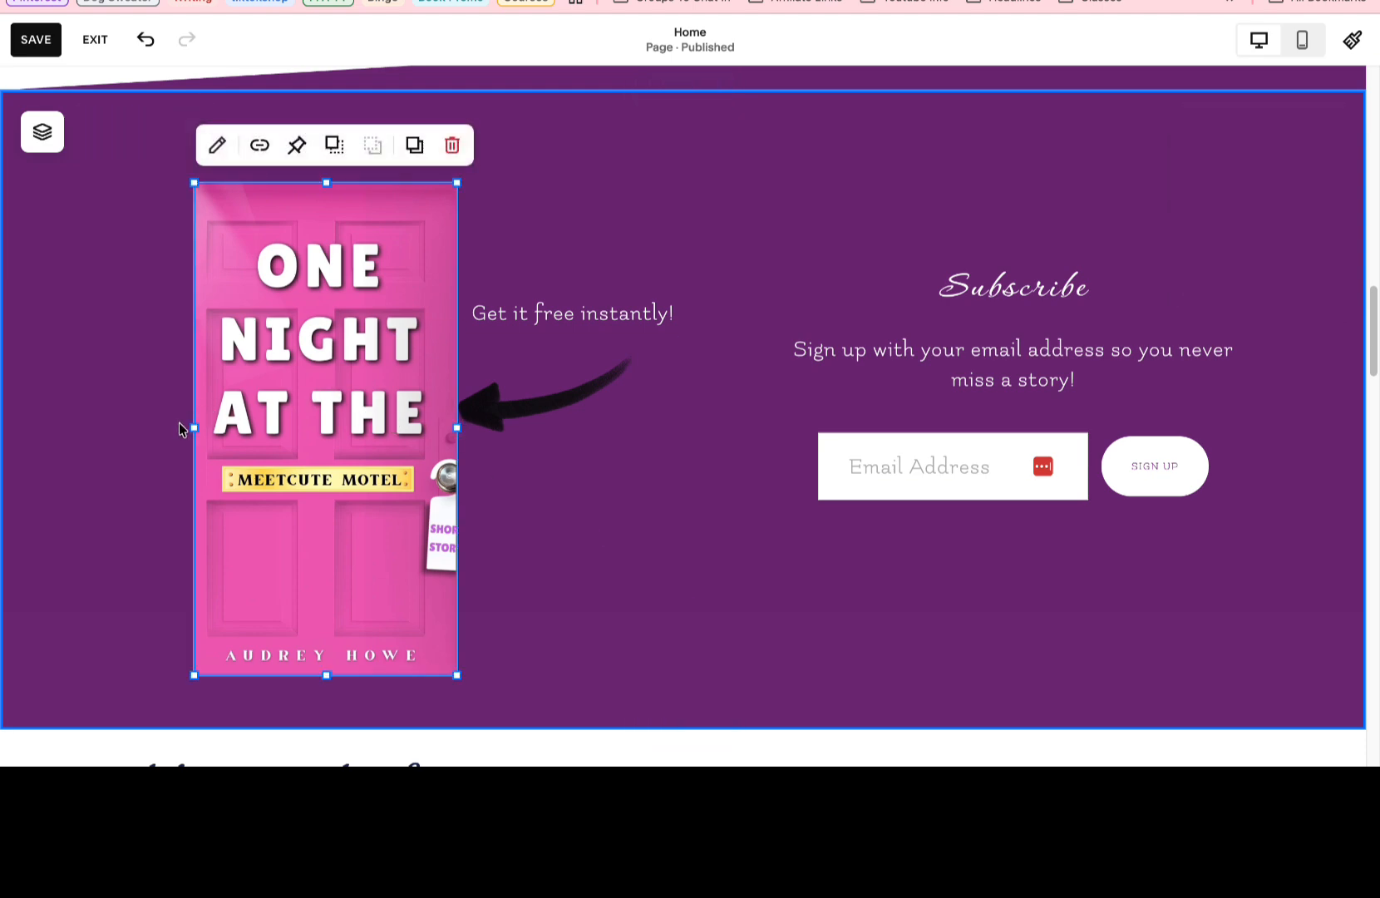
{"action": "left_click_drag", "start_coordinate": [200, 428], "coordinate": [165, 416]}
{"action": "left_click", "coordinate": [105, 413]}
{"action": "left_click", "coordinate": [192, 411]}
{"action": "left_click", "coordinate": [180, 409]}
{"action": "left_click", "coordinate": [193, 427]}
{"action": "left_click_drag", "start_coordinate": [194, 427], "coordinate": [147, 430]}
{"action": "left_click", "coordinate": [616, 549]}
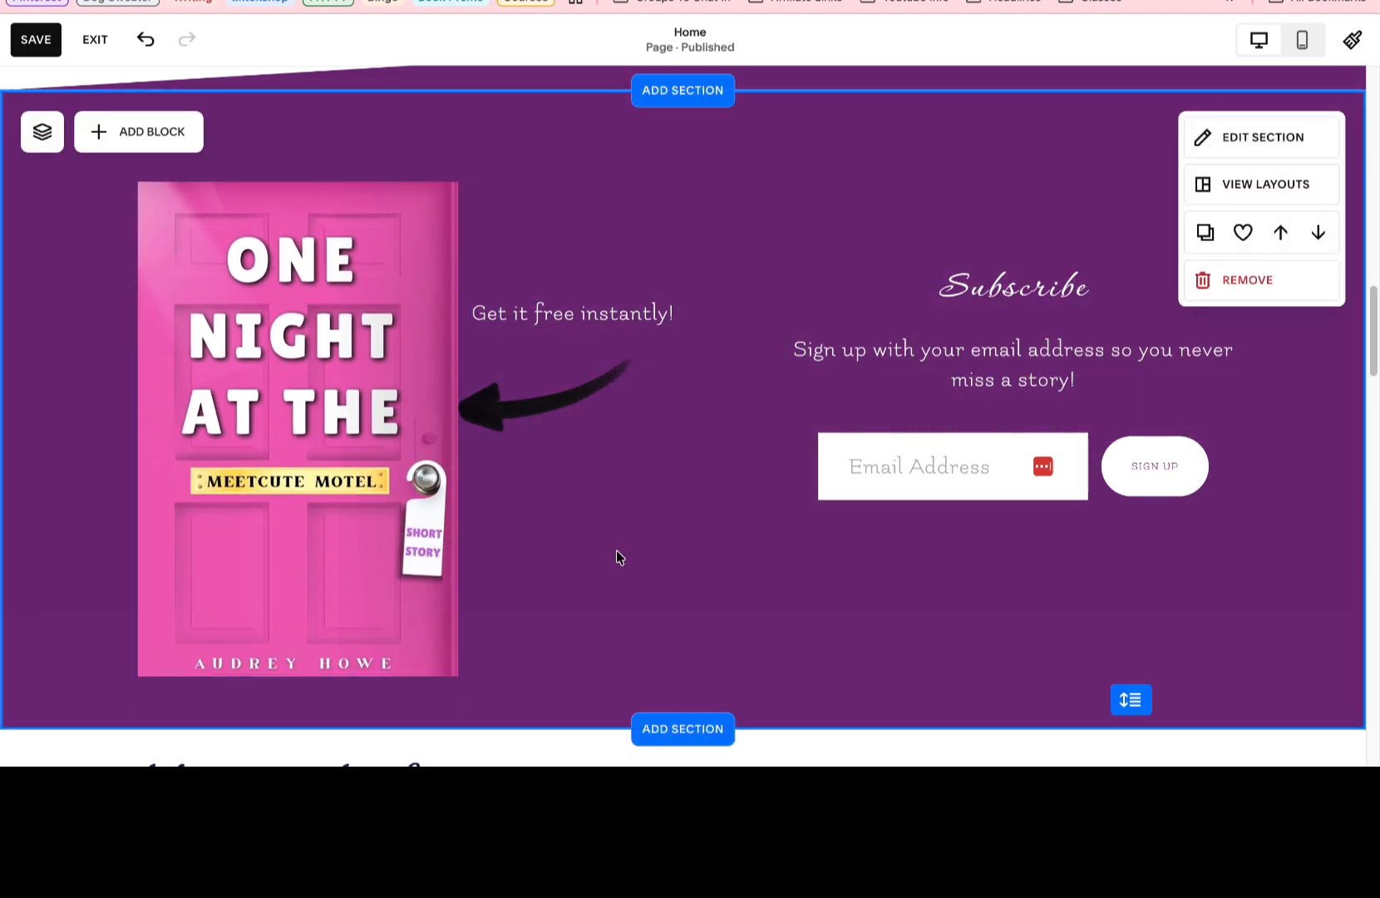
Place the arrow image first in the section's layer order and extend its frame left so the arrow overlaps the cover's edge.
{"action": "left_click", "coordinate": [559, 413]}
{"action": "left_click", "coordinate": [43, 133]}
{"action": "left_click_drag", "start_coordinate": [128, 285], "coordinate": [129, 238]}
{"action": "left_click", "coordinate": [533, 391]}
{"action": "left_click_drag", "start_coordinate": [503, 417], "coordinate": [530, 410]}
{"action": "left_click", "coordinate": [729, 446]}
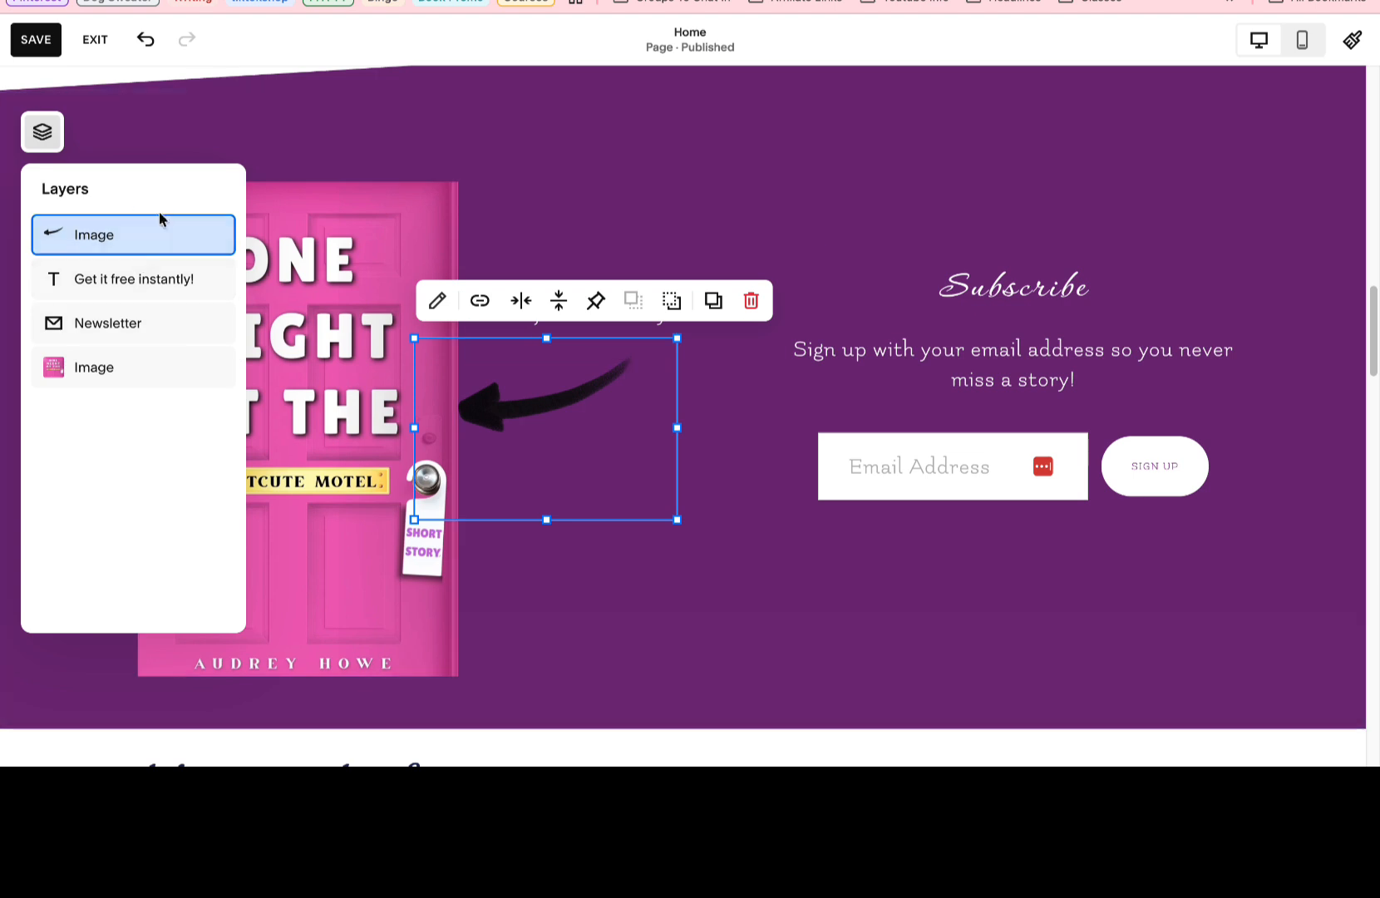
{"action": "left_click_drag", "start_coordinate": [414, 426], "coordinate": [358, 427]}
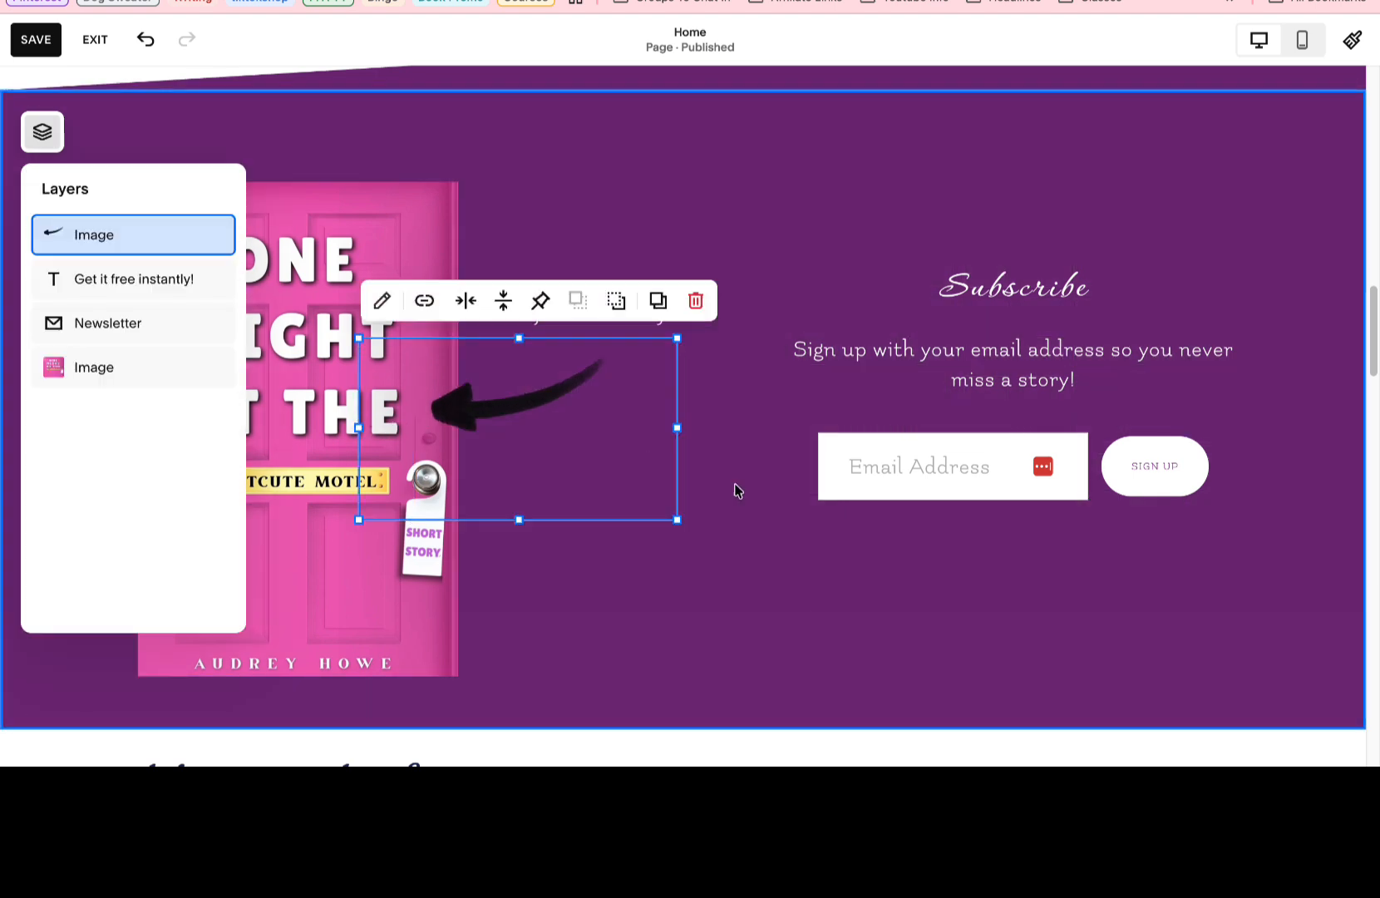
{"action": "left_click", "coordinate": [768, 485]}
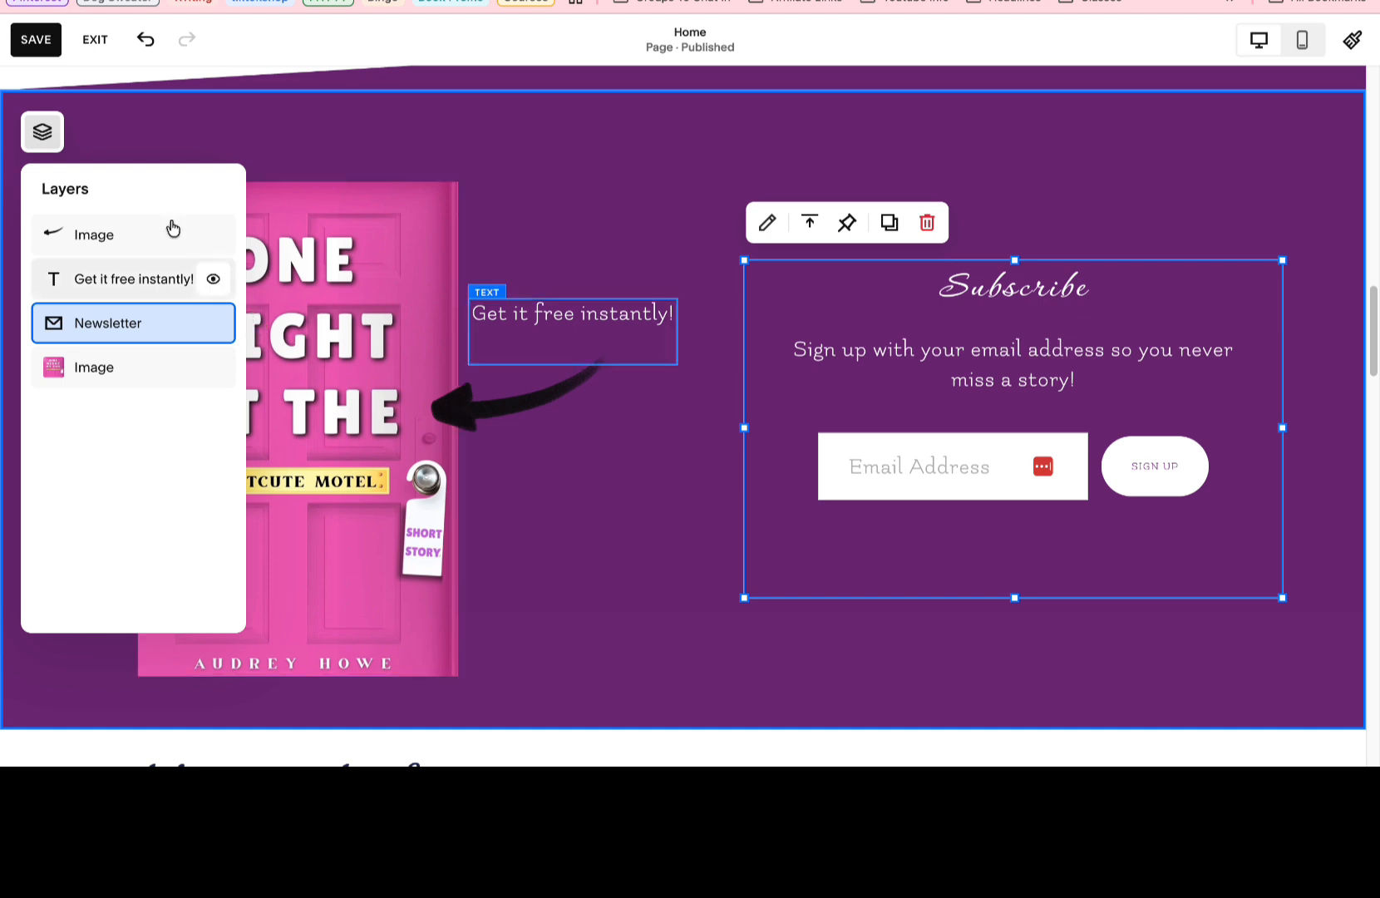
{"action": "left_click", "coordinate": [42, 131]}
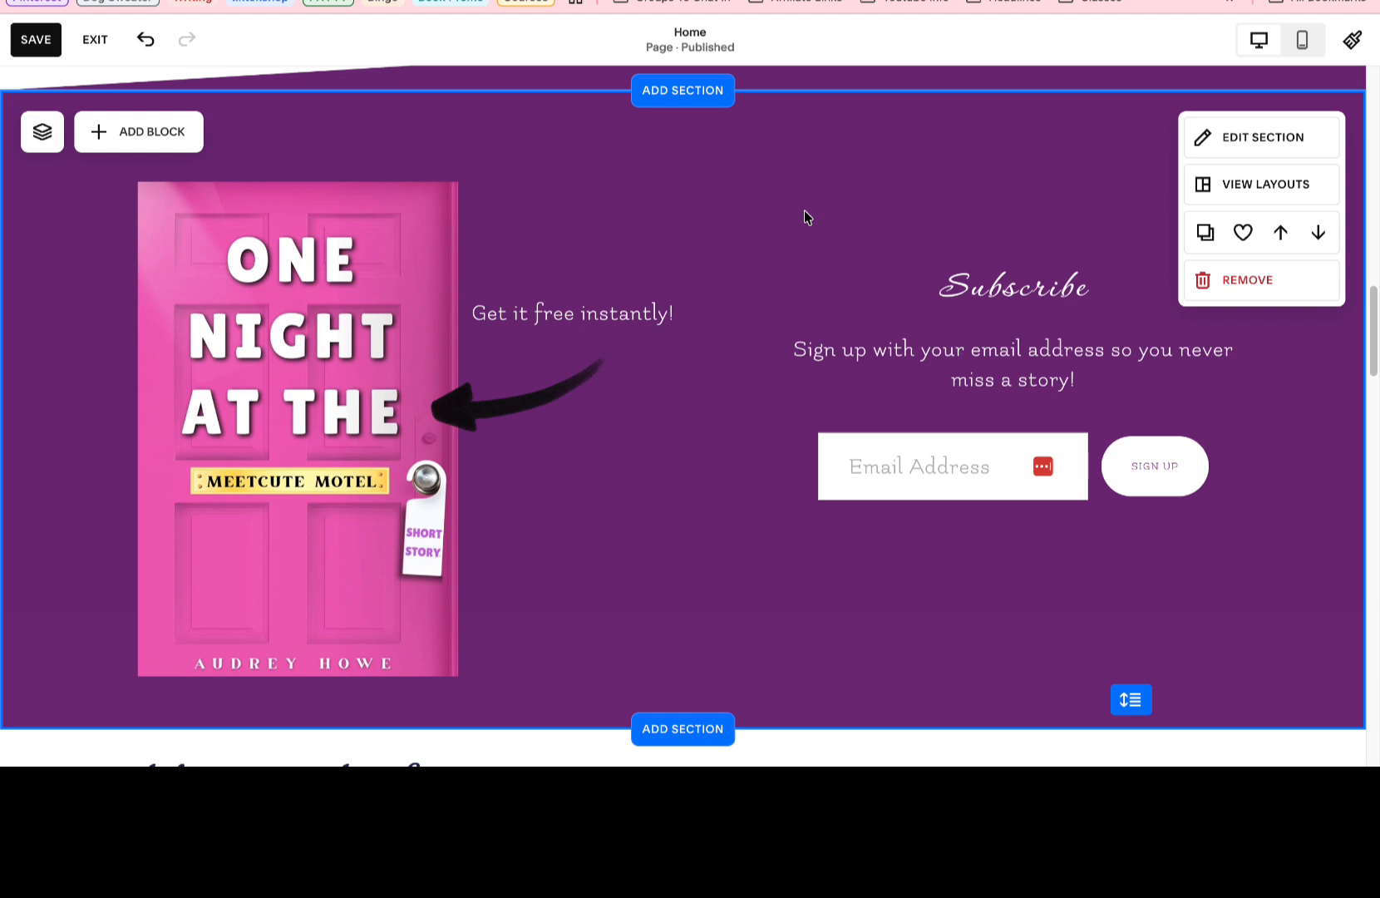
{"action": "left_click", "coordinate": [663, 312]}
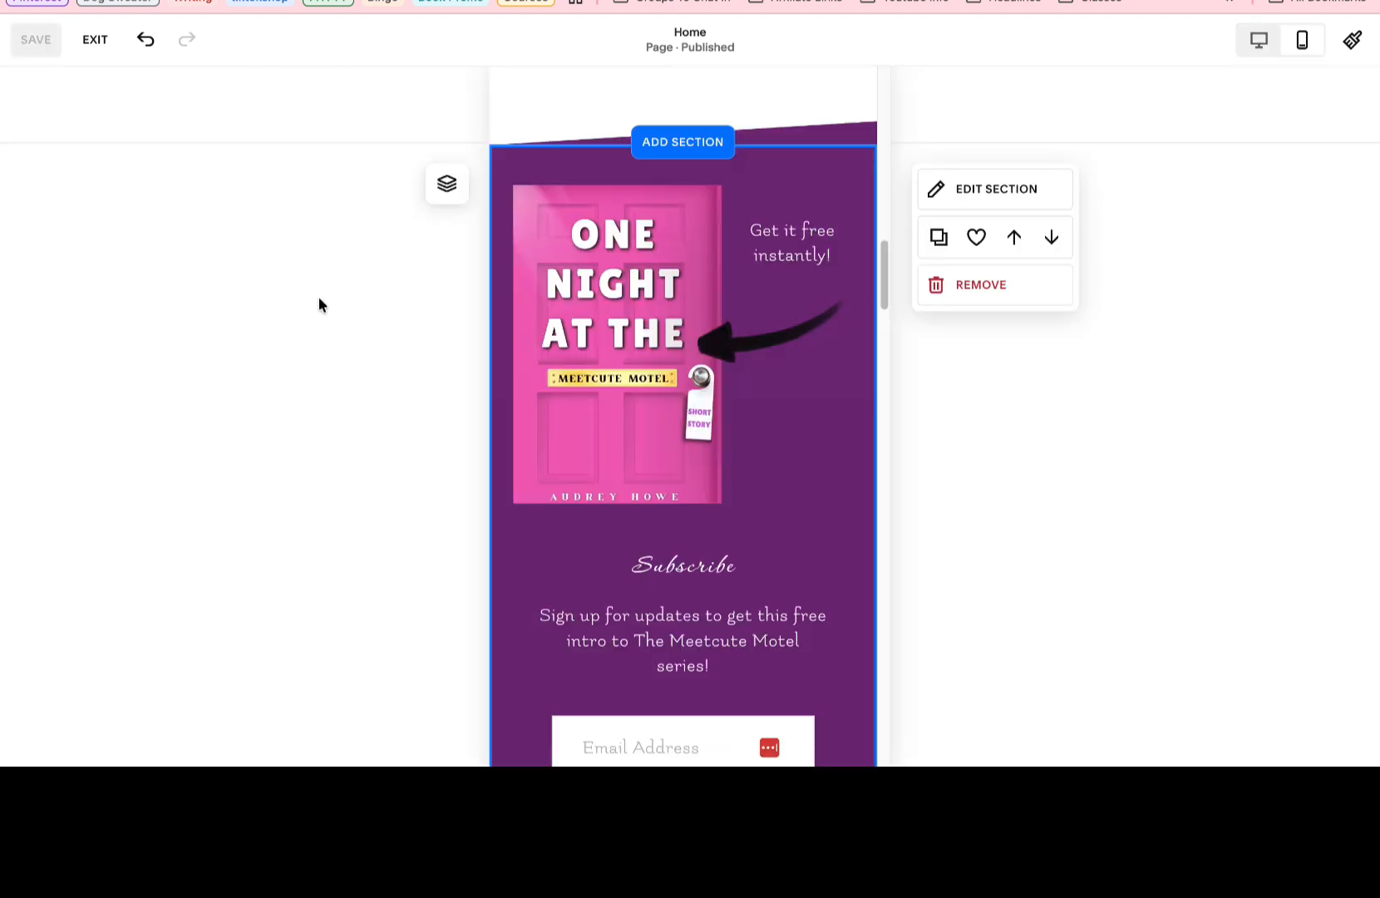
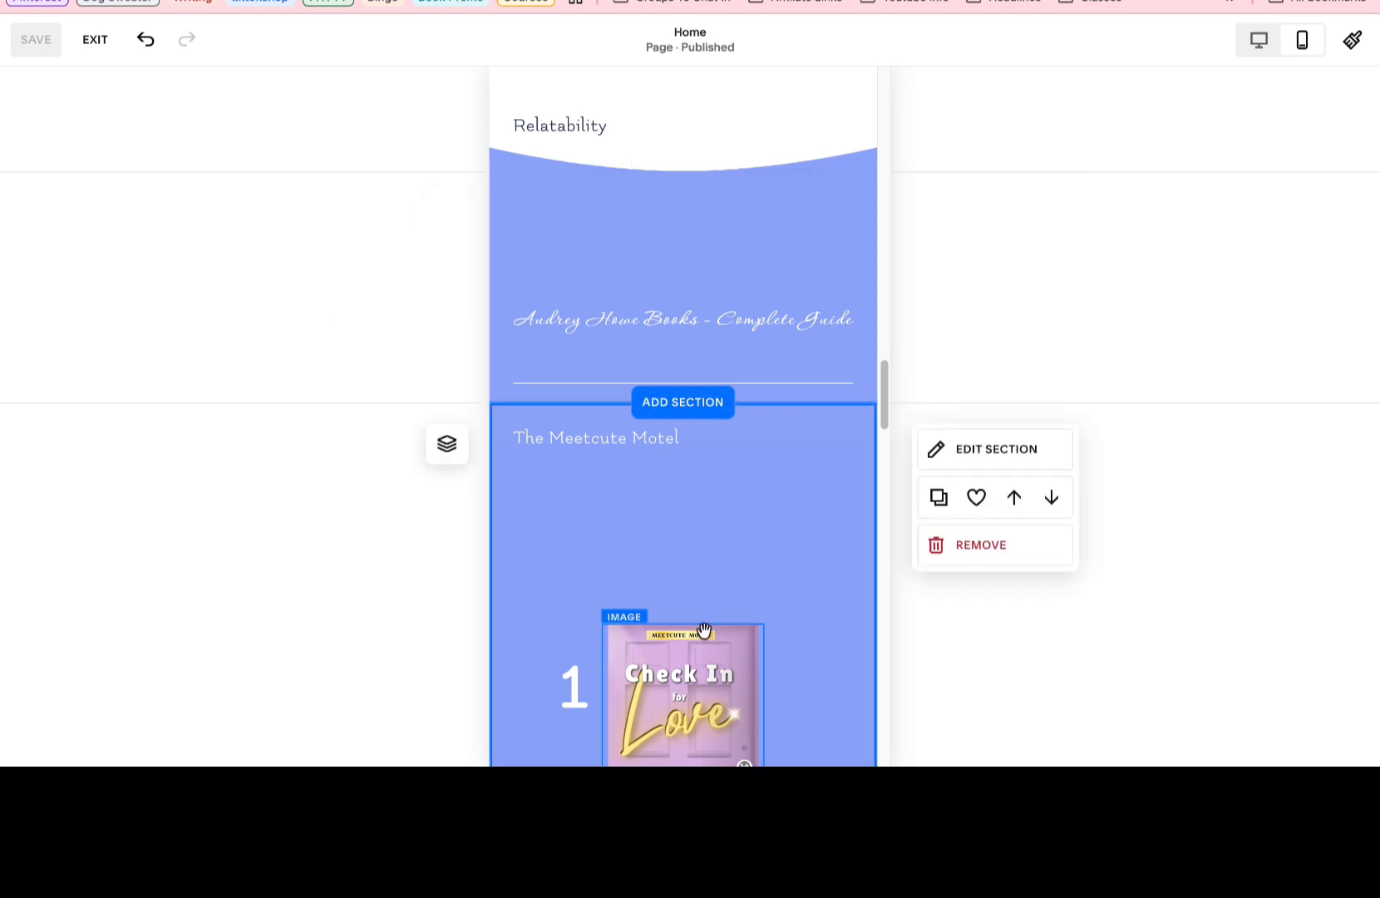
Return the page preview to desktop view, exit the page editor, and start a Form Submission automation in Email Campaigns.
{"action": "left_click", "coordinate": [1258, 39]}
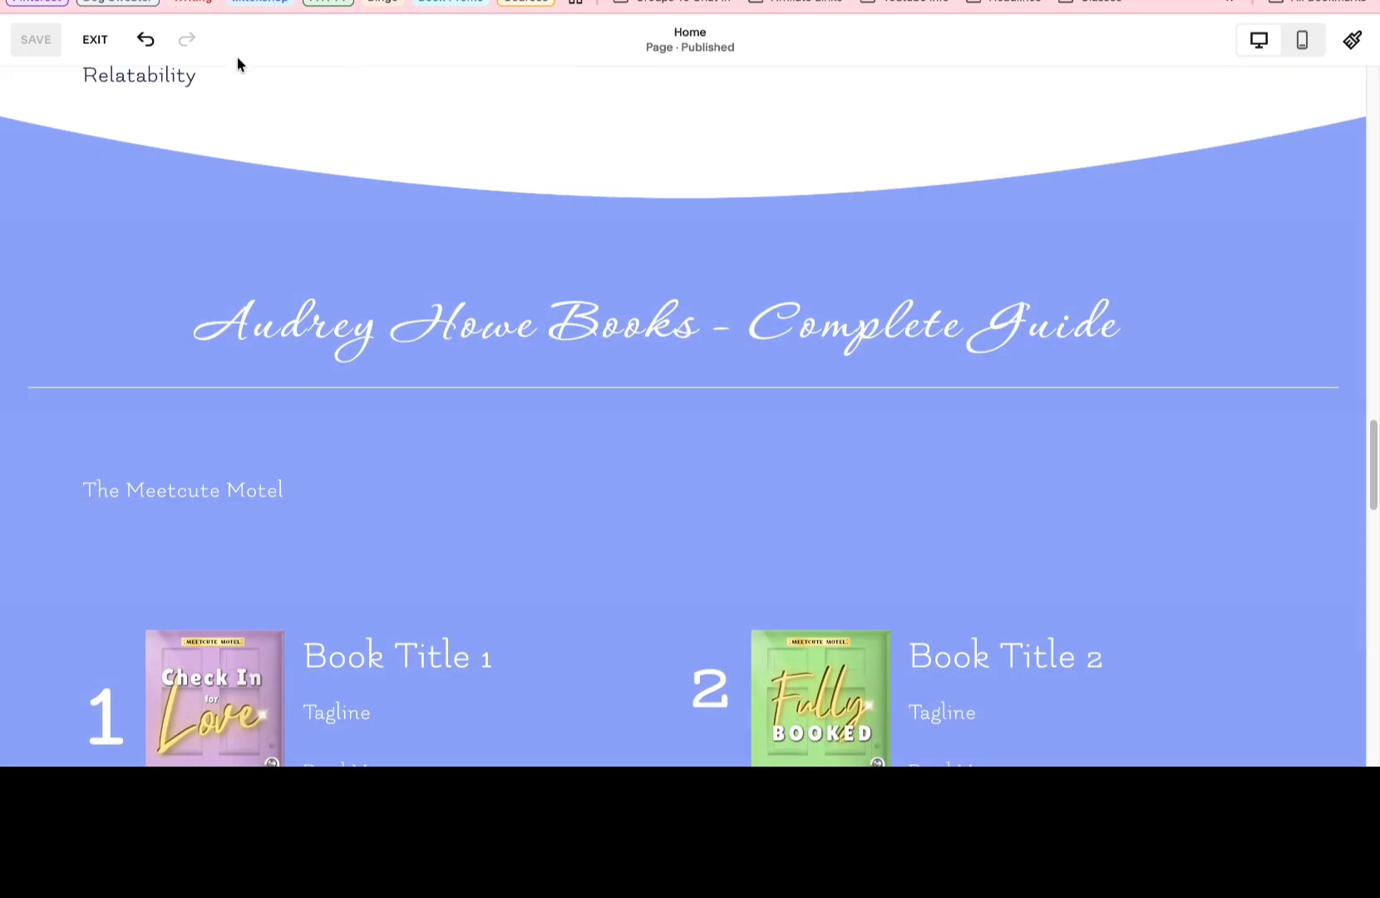
{"action": "left_click", "coordinate": [86, 41]}
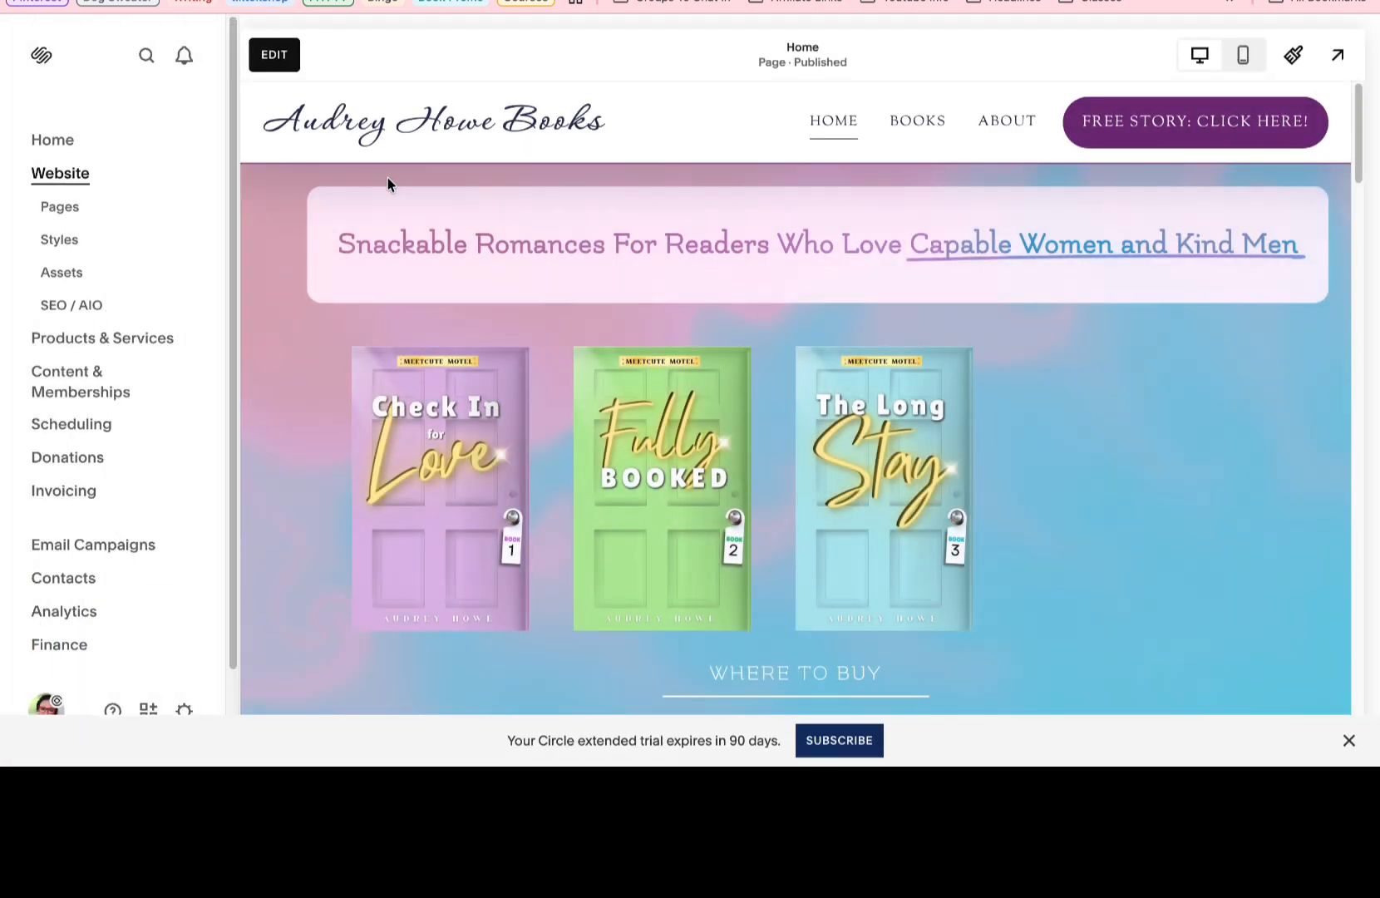
{"action": "left_click", "coordinate": [125, 552]}
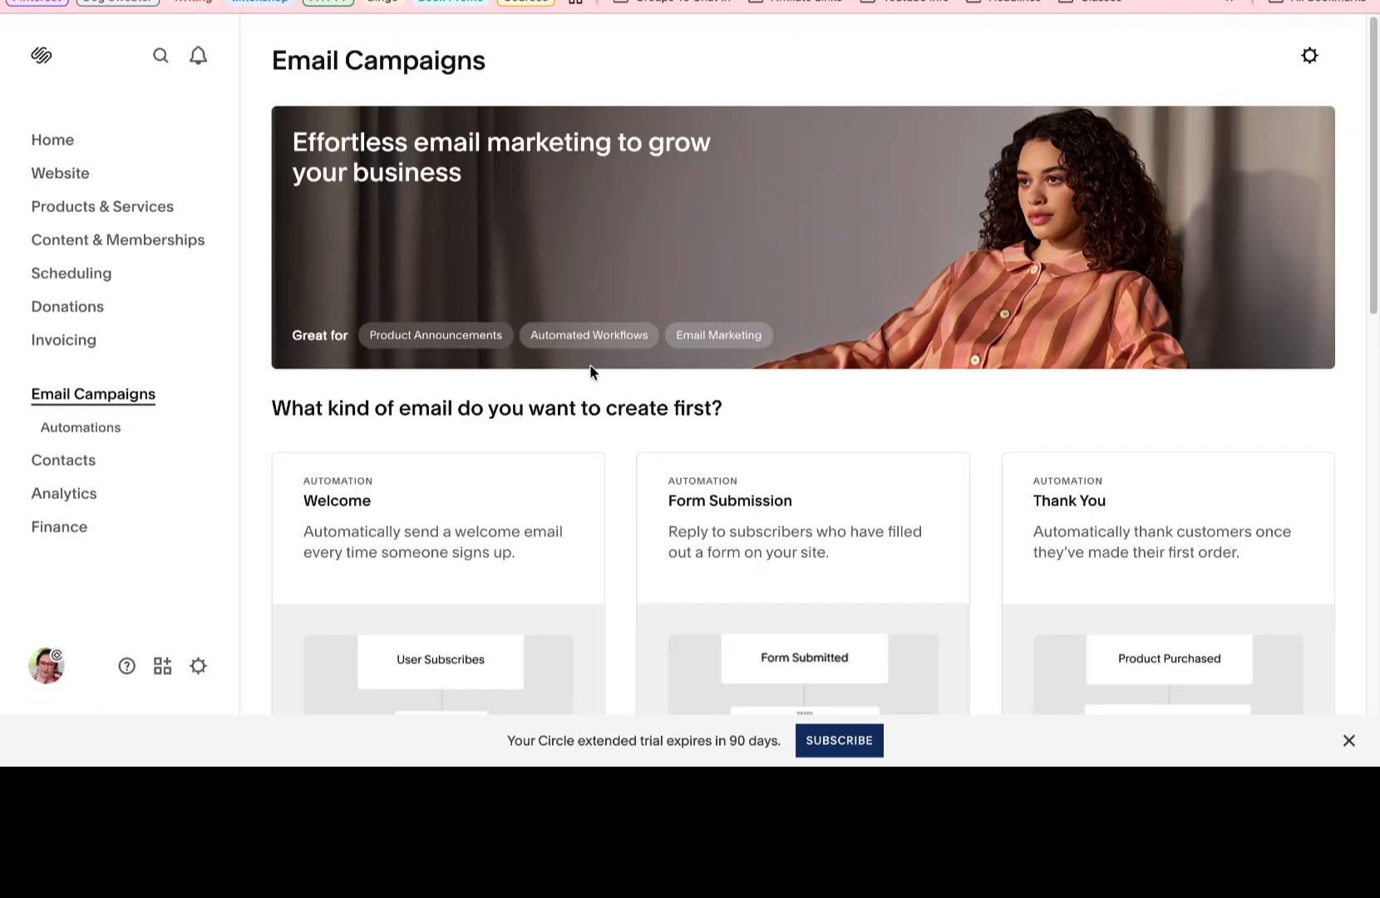
{"action": "scroll", "coordinate": [589, 371], "scroll_direction": "down", "scroll_amount": 2}
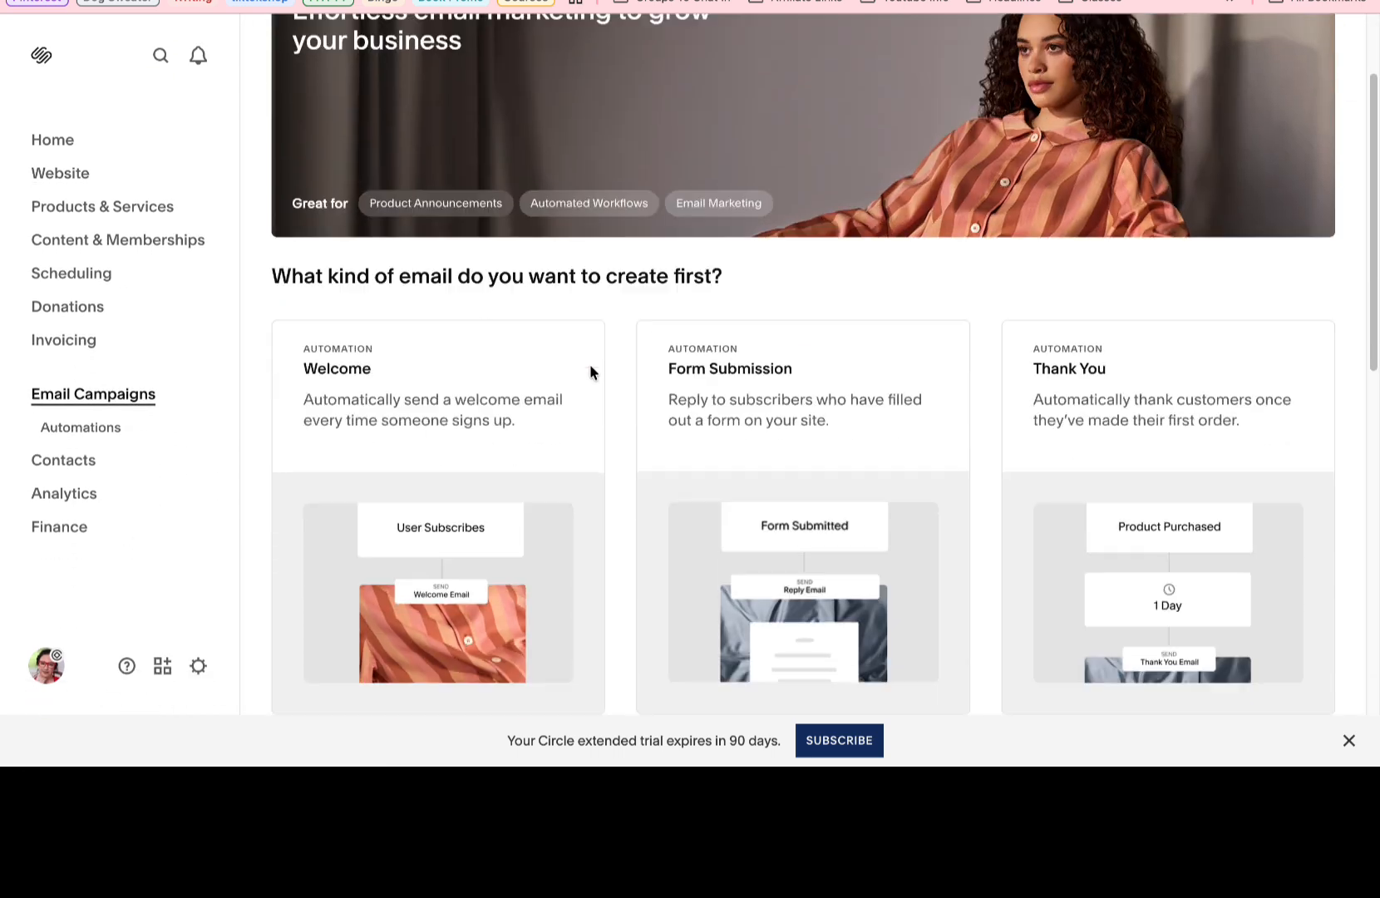
{"action": "scroll", "coordinate": [827, 401], "scroll_direction": "down", "scroll_amount": 2}
{"action": "left_click", "coordinate": [825, 352]}
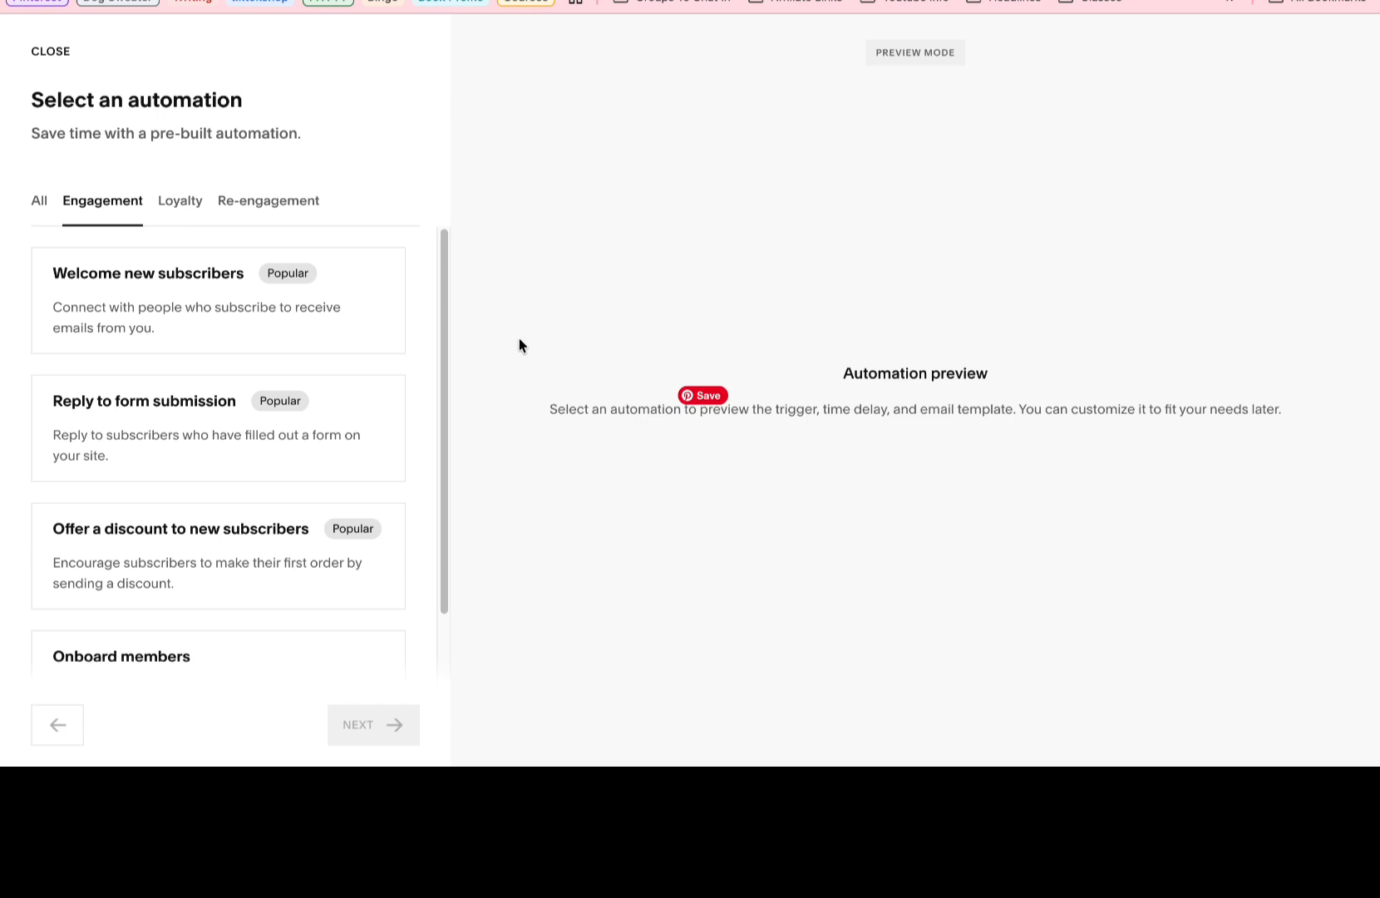
Create a Reply to form submission automation using the Playful email template.
{"action": "left_click", "coordinate": [180, 450]}
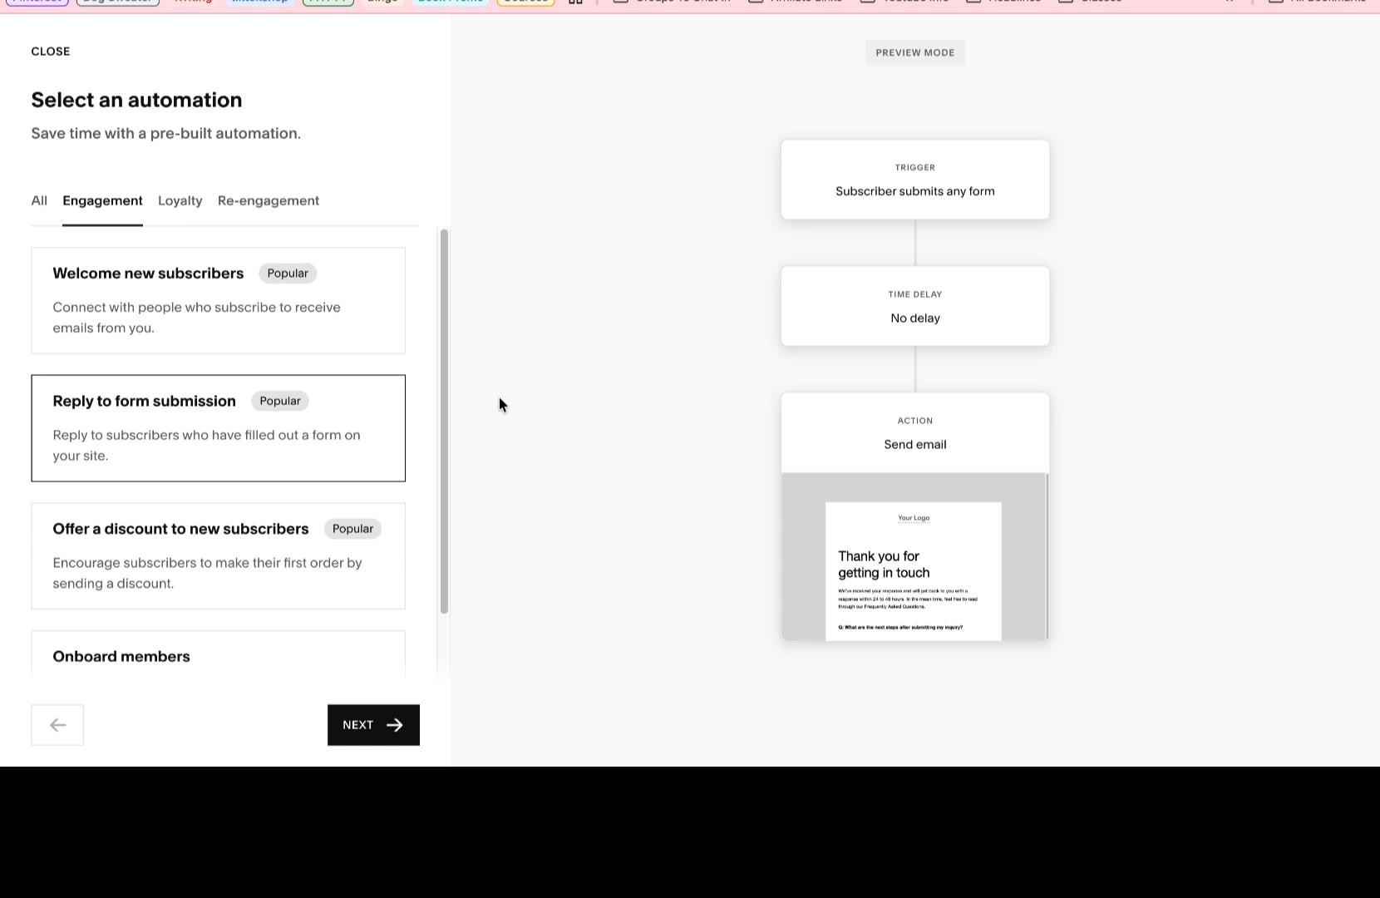
{"action": "left_click", "coordinate": [358, 726]}
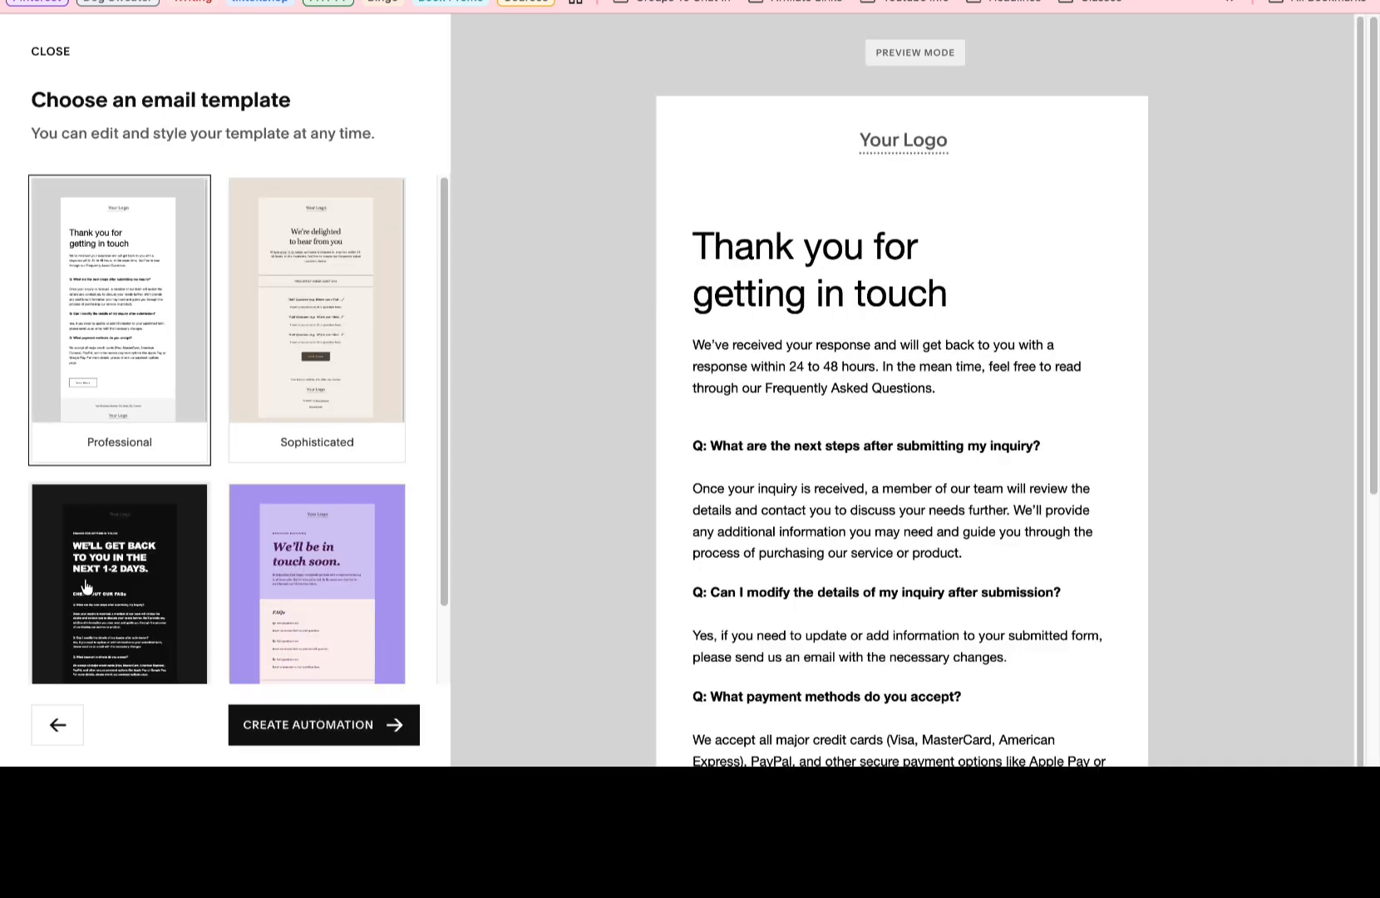
{"action": "scroll", "coordinate": [257, 536], "scroll_direction": "down", "scroll_amount": 1}
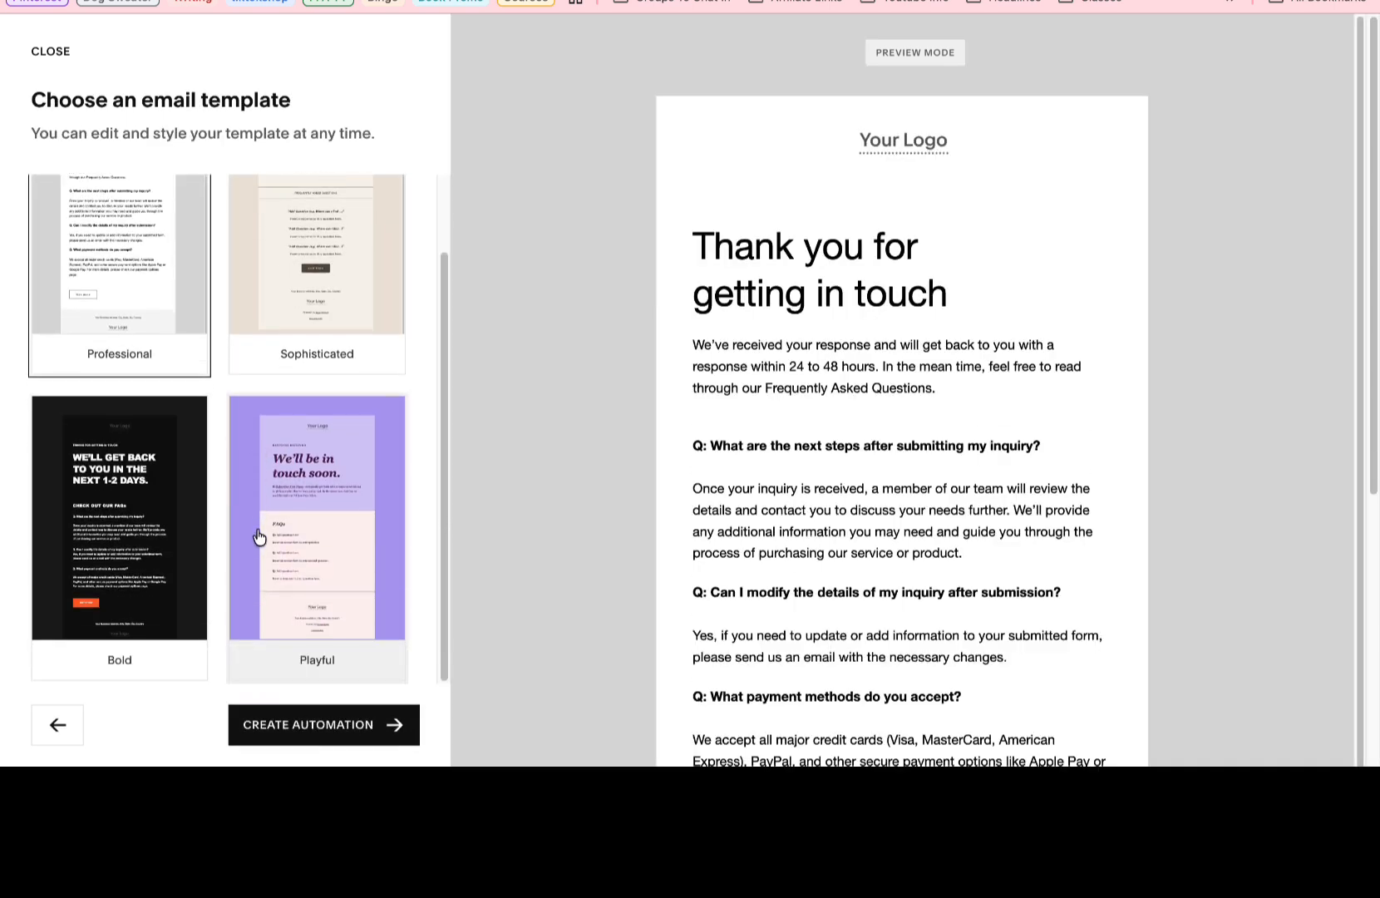
{"action": "left_click", "coordinate": [257, 537]}
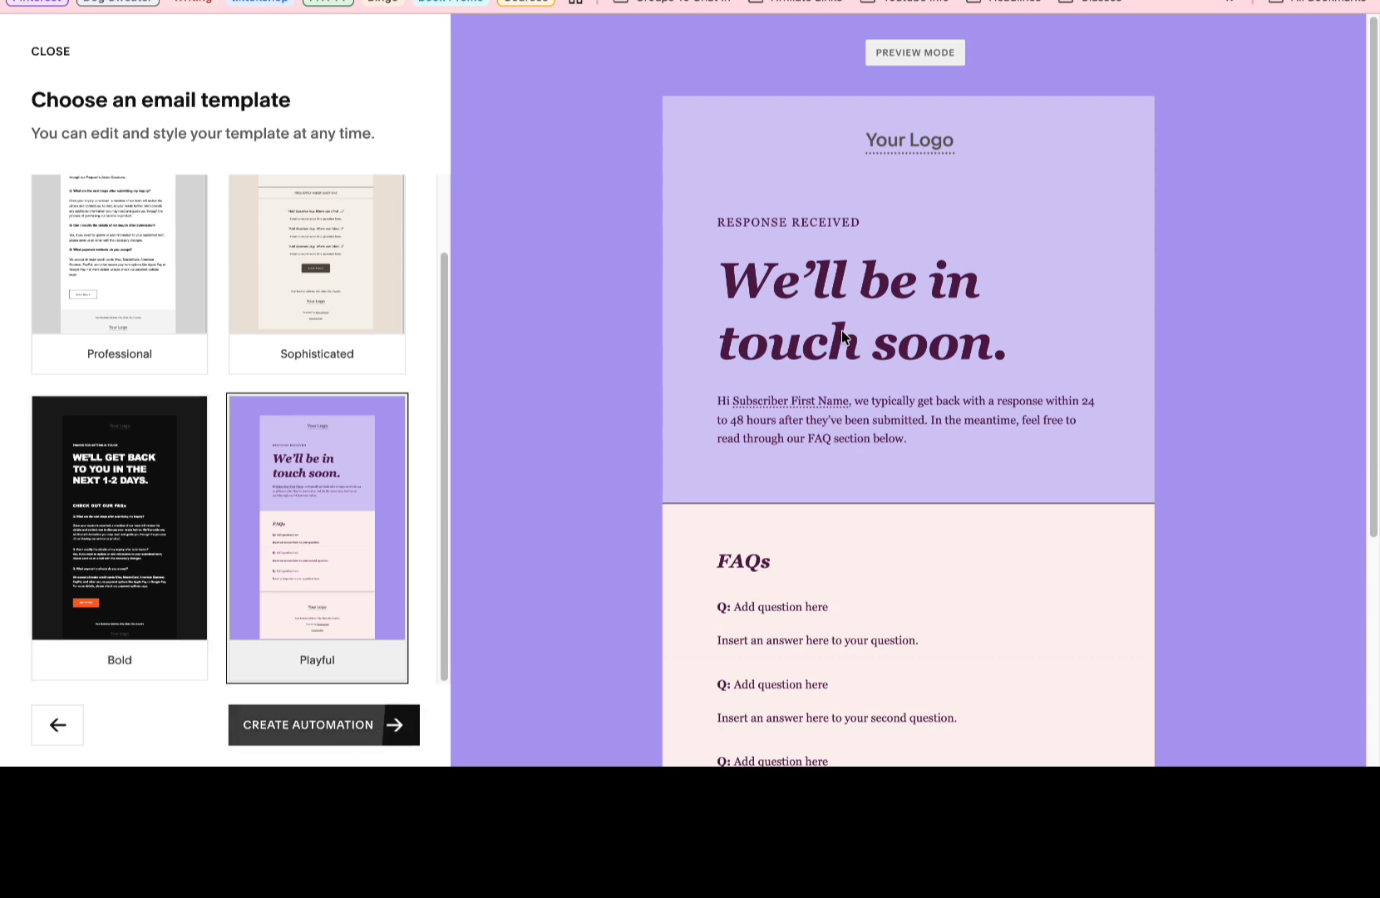
{"action": "left_click", "coordinate": [317, 738]}
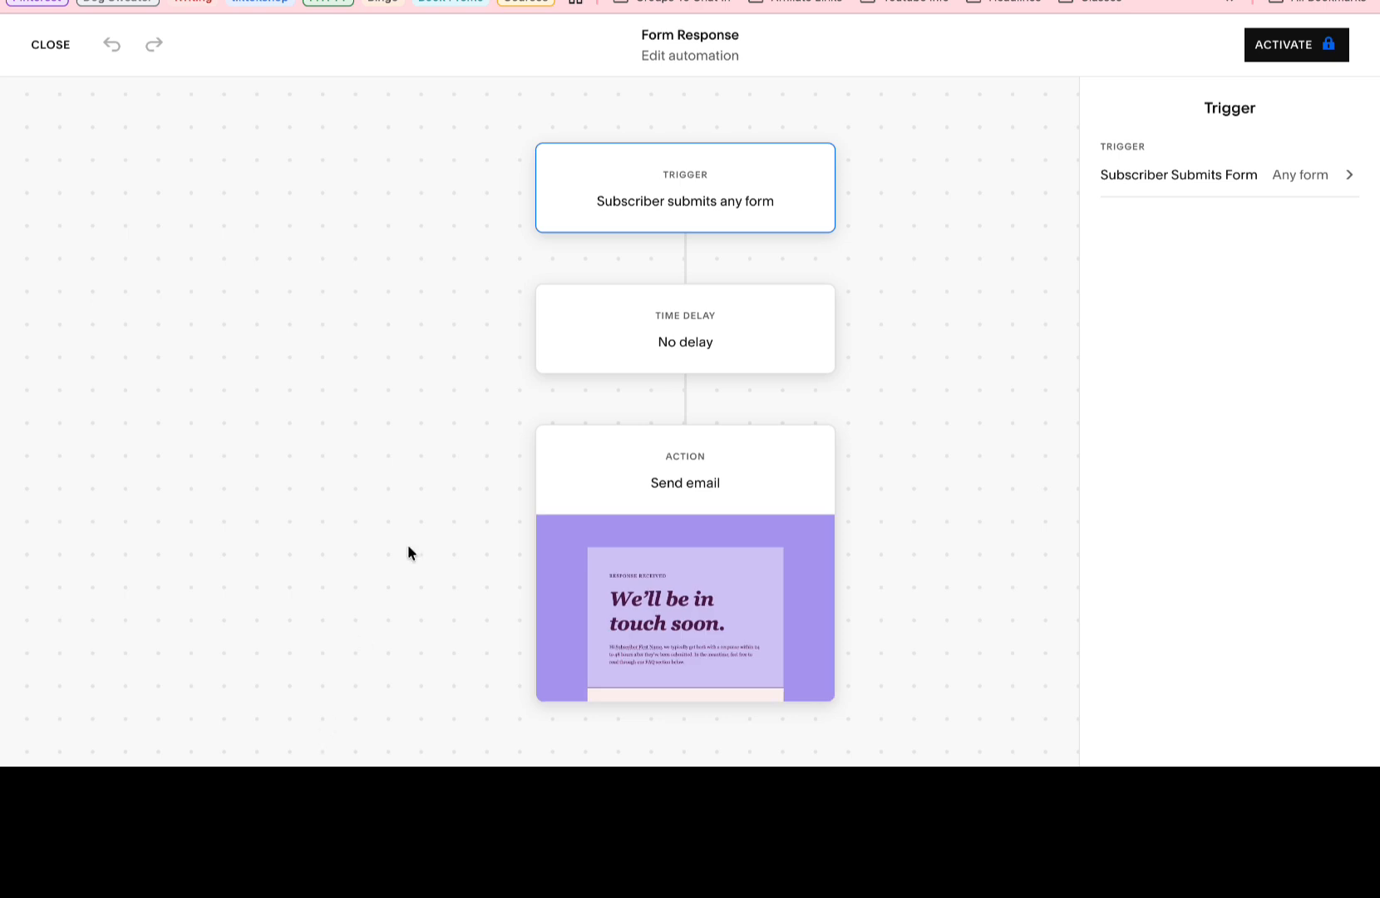
Examine the trigger's form options, leaving all forms selected, and open the Send email action's email in the email editor.
{"action": "left_click", "coordinate": [1327, 179]}
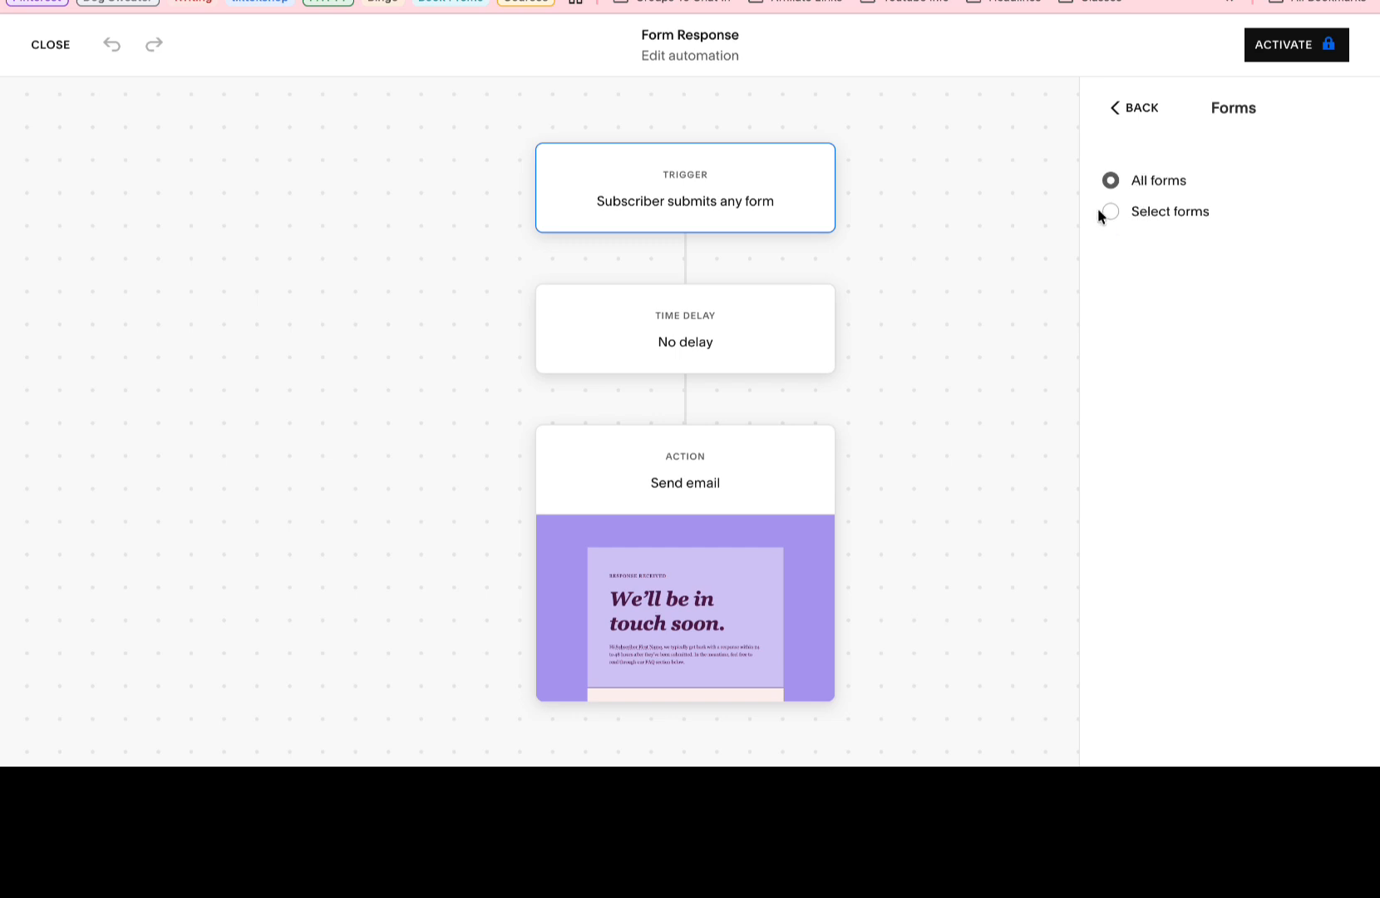
{"action": "left_click", "coordinate": [1122, 109]}
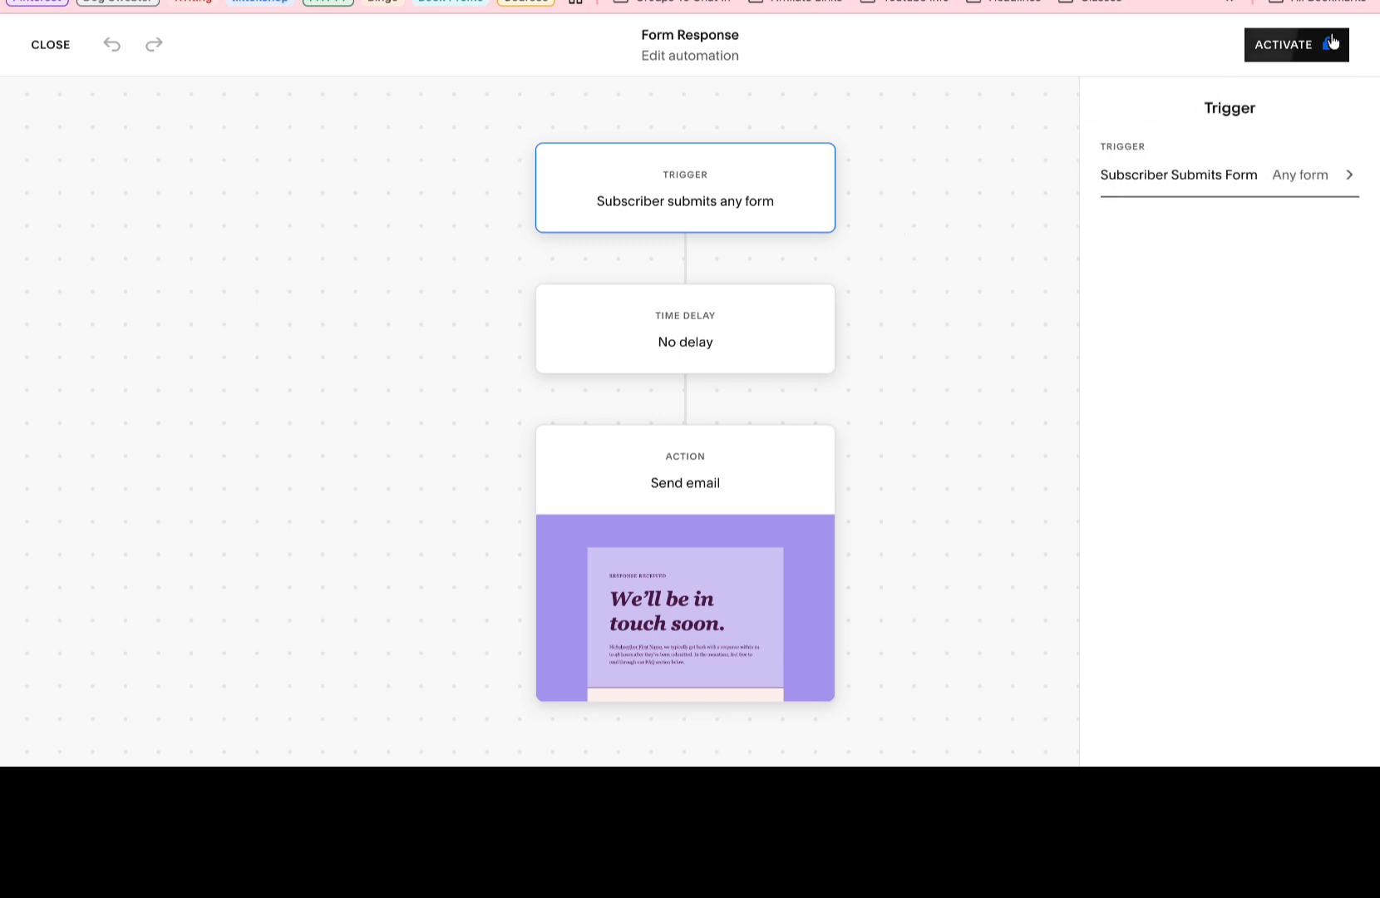
{"action": "left_click", "coordinate": [686, 489]}
{"action": "left_click", "coordinate": [1277, 209]}
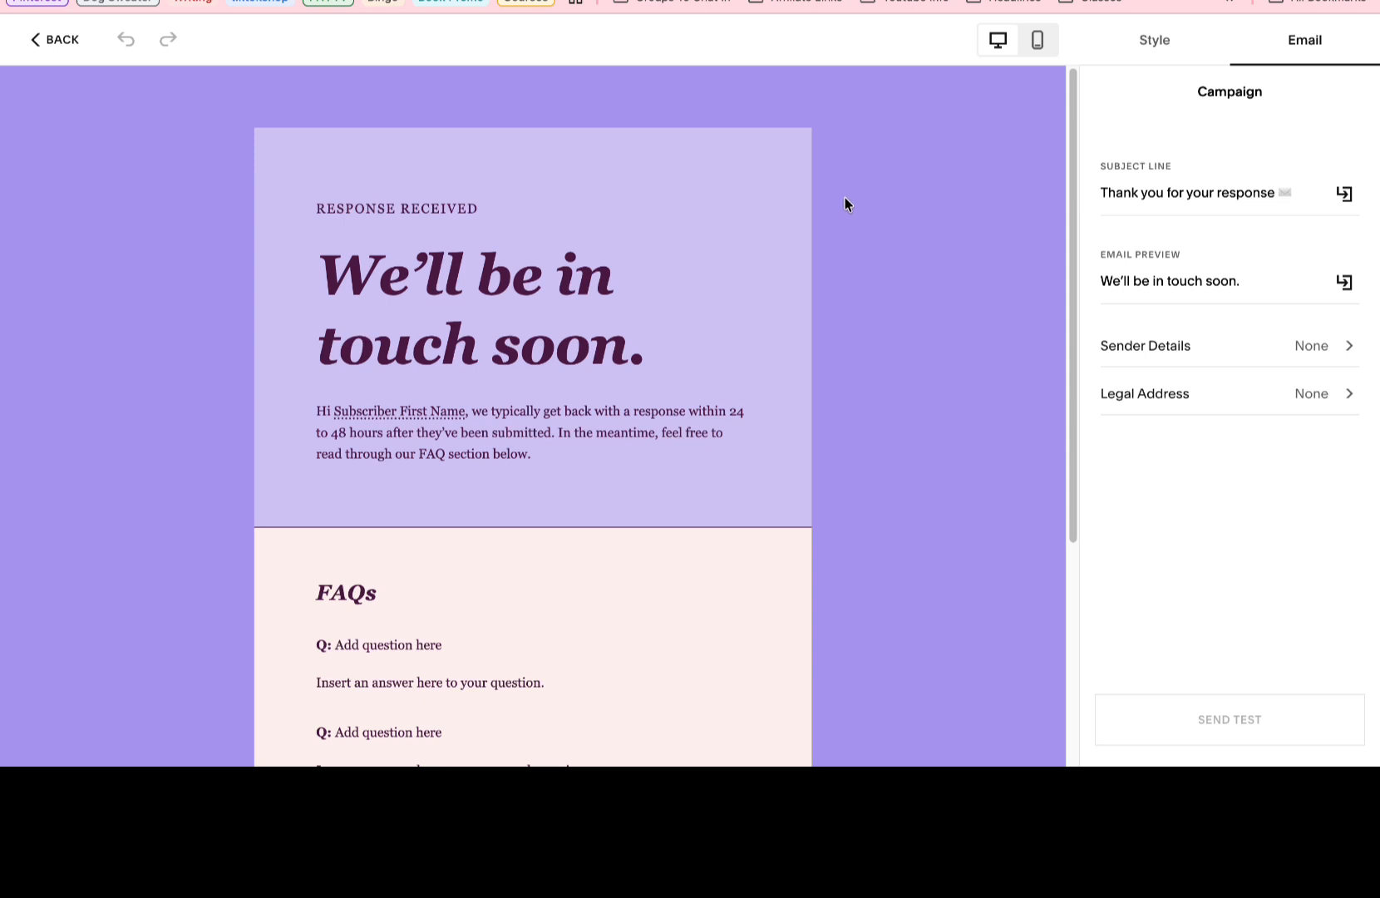
{"action": "key", "text": "super+shift+5"}
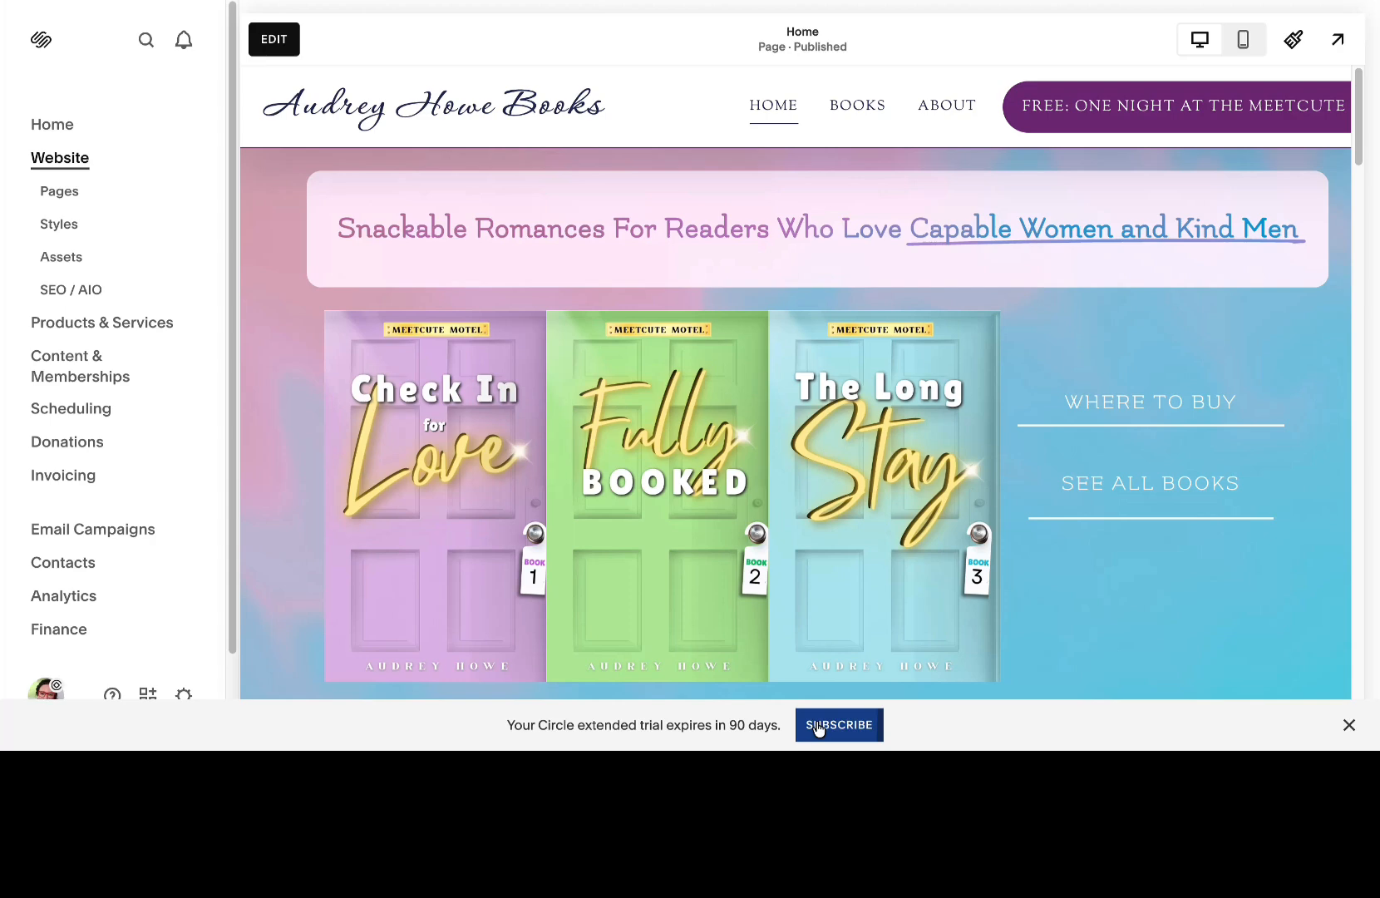
Open the Home page for editing and set the header button's text to "Free: One Night At The Meetcute Motel".
{"action": "scroll", "coordinate": [551, 540], "scroll_direction": "down", "scroll_amount": 5}
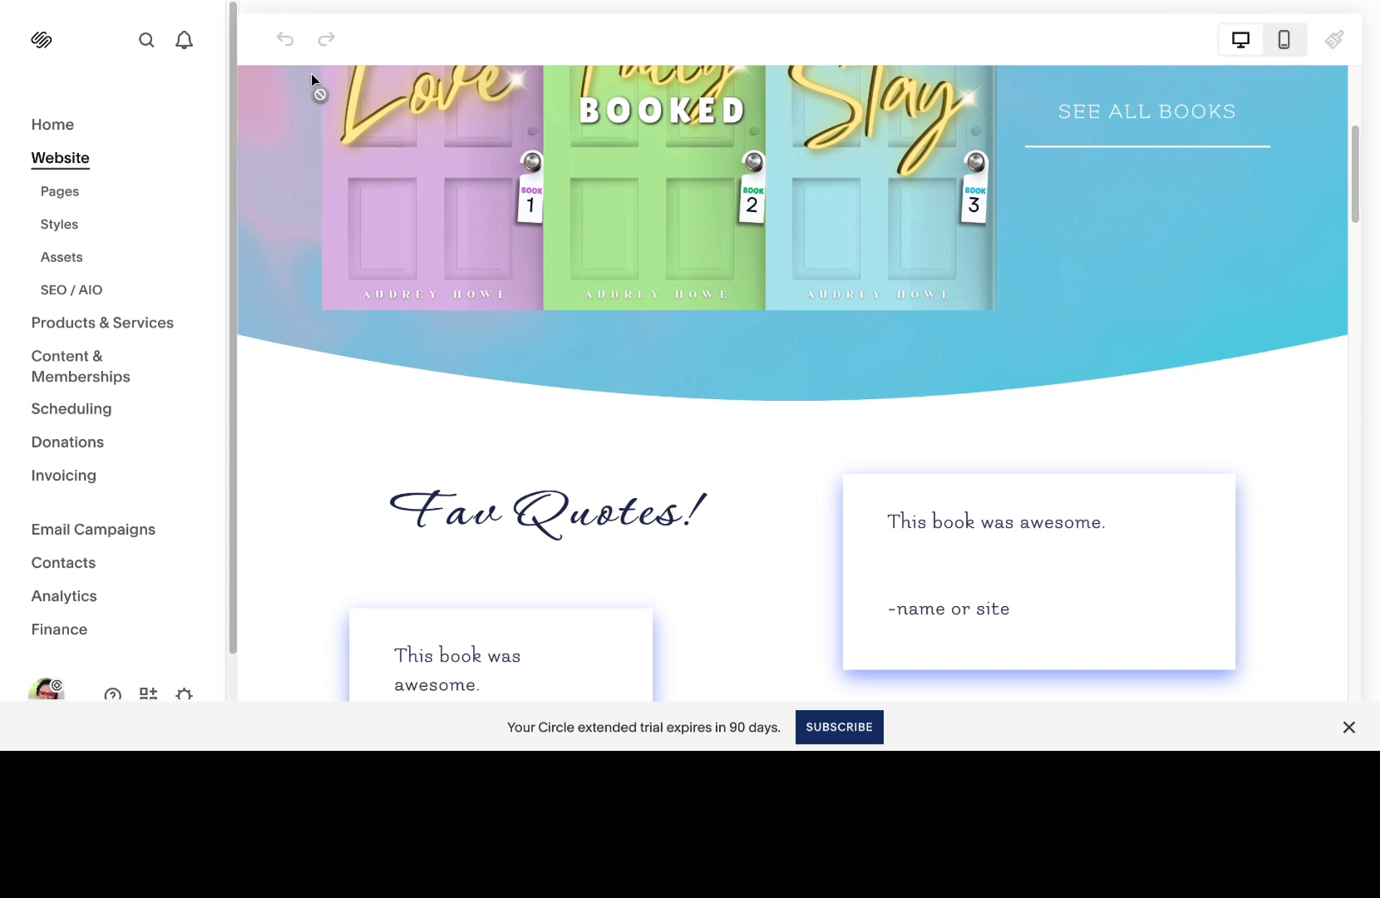
{"action": "left_click", "coordinate": [276, 41]}
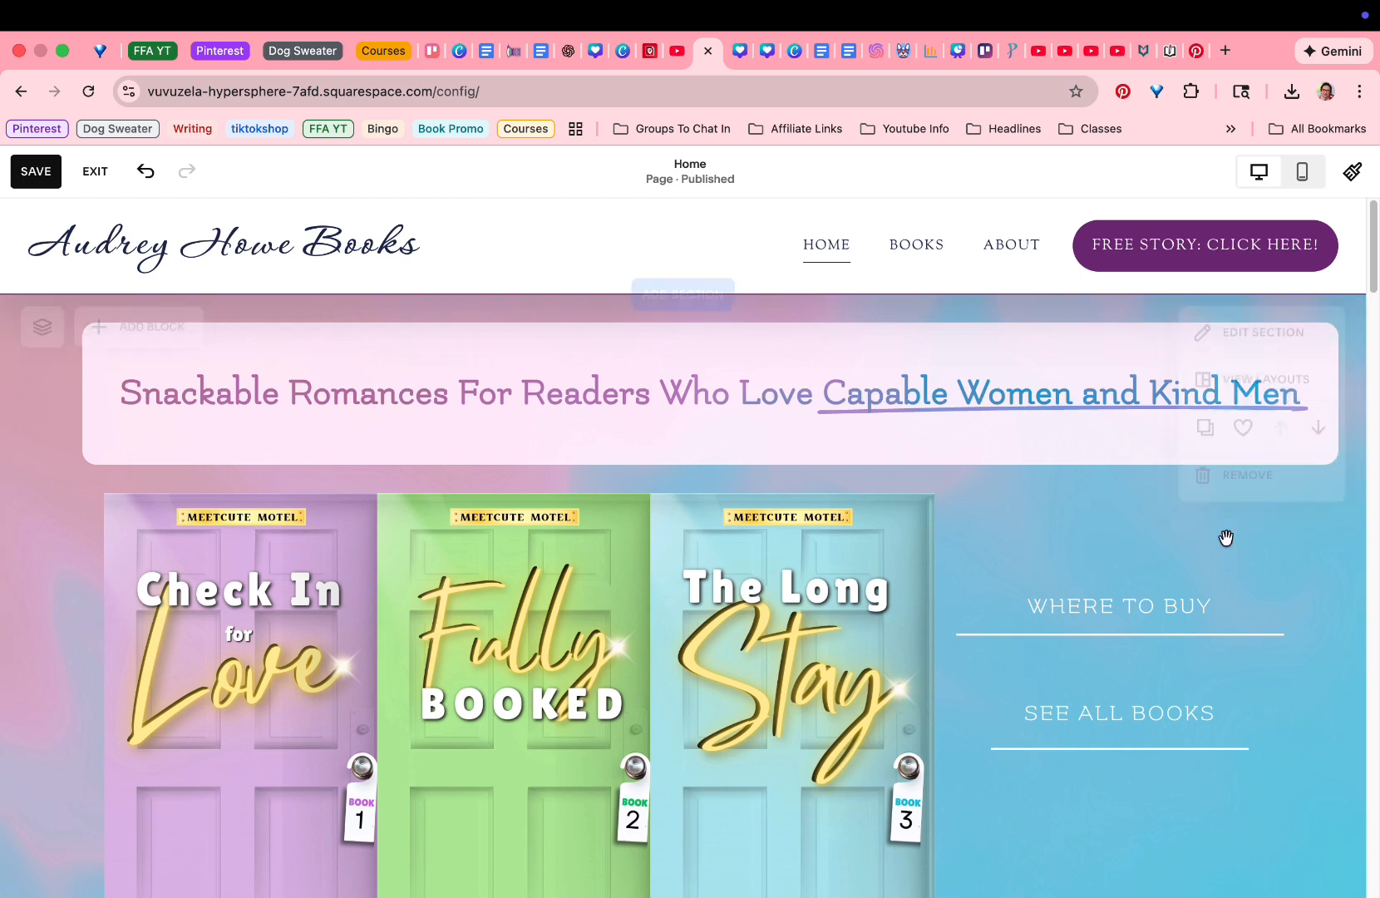
{"action": "left_click", "coordinate": [1176, 236]}
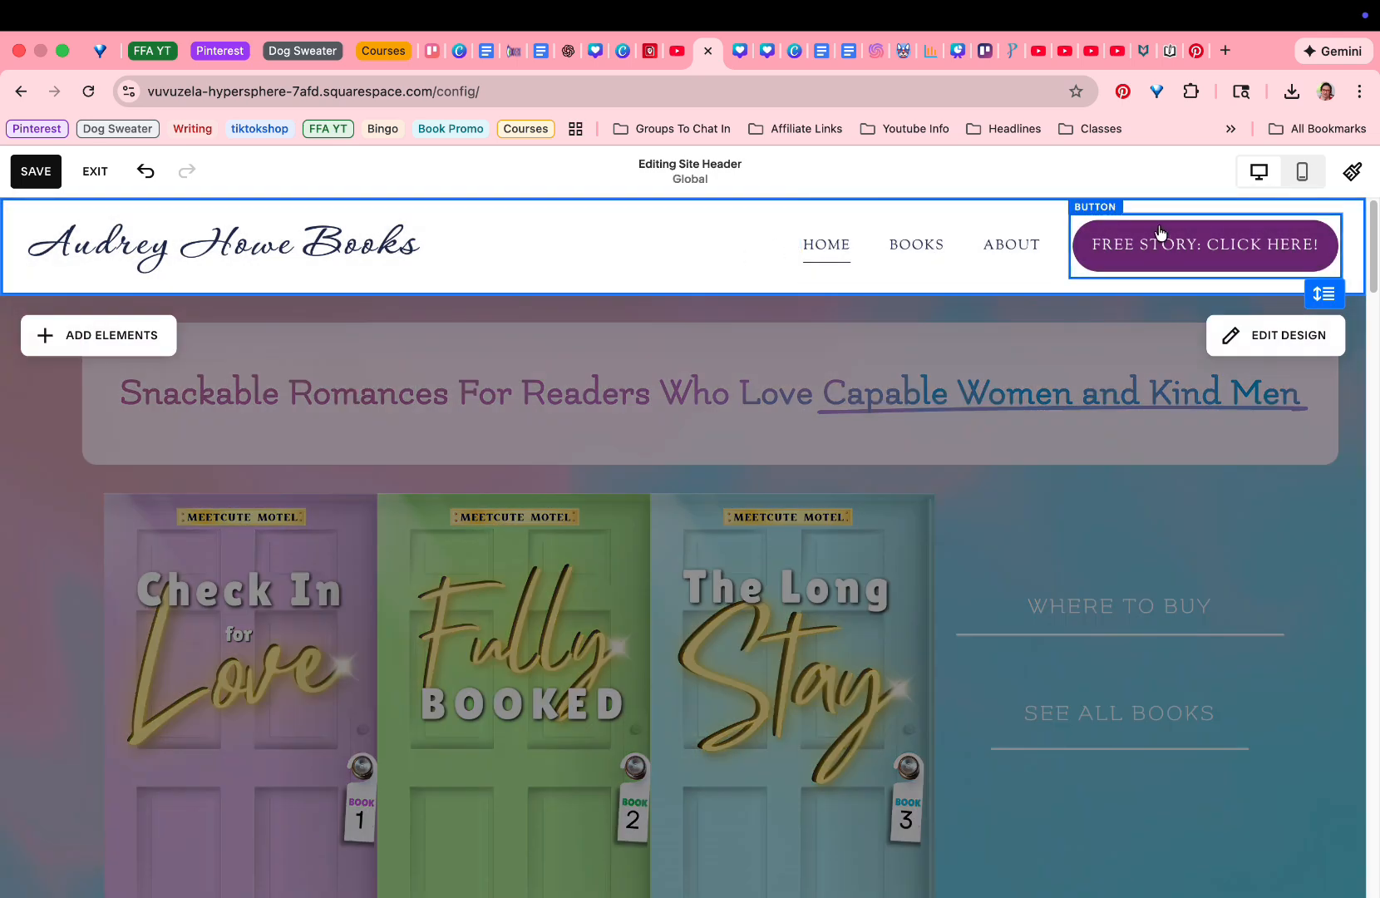
{"action": "left_click", "coordinate": [953, 233]}
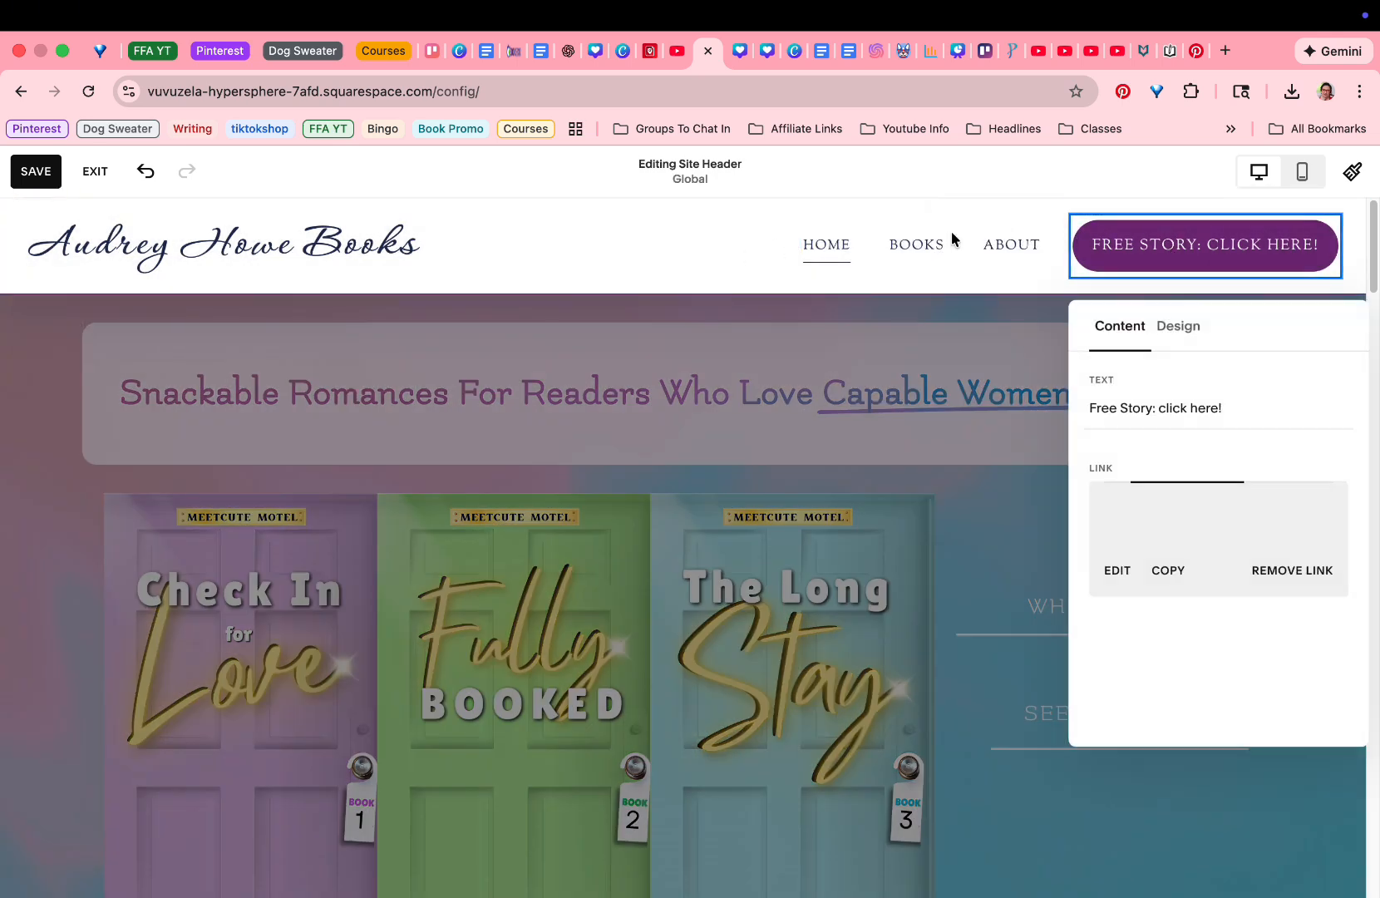
{"action": "left_click", "coordinate": [1261, 401]}
{"action": "left_click_drag", "start_coordinate": [1246, 408], "coordinate": [1118, 408]}
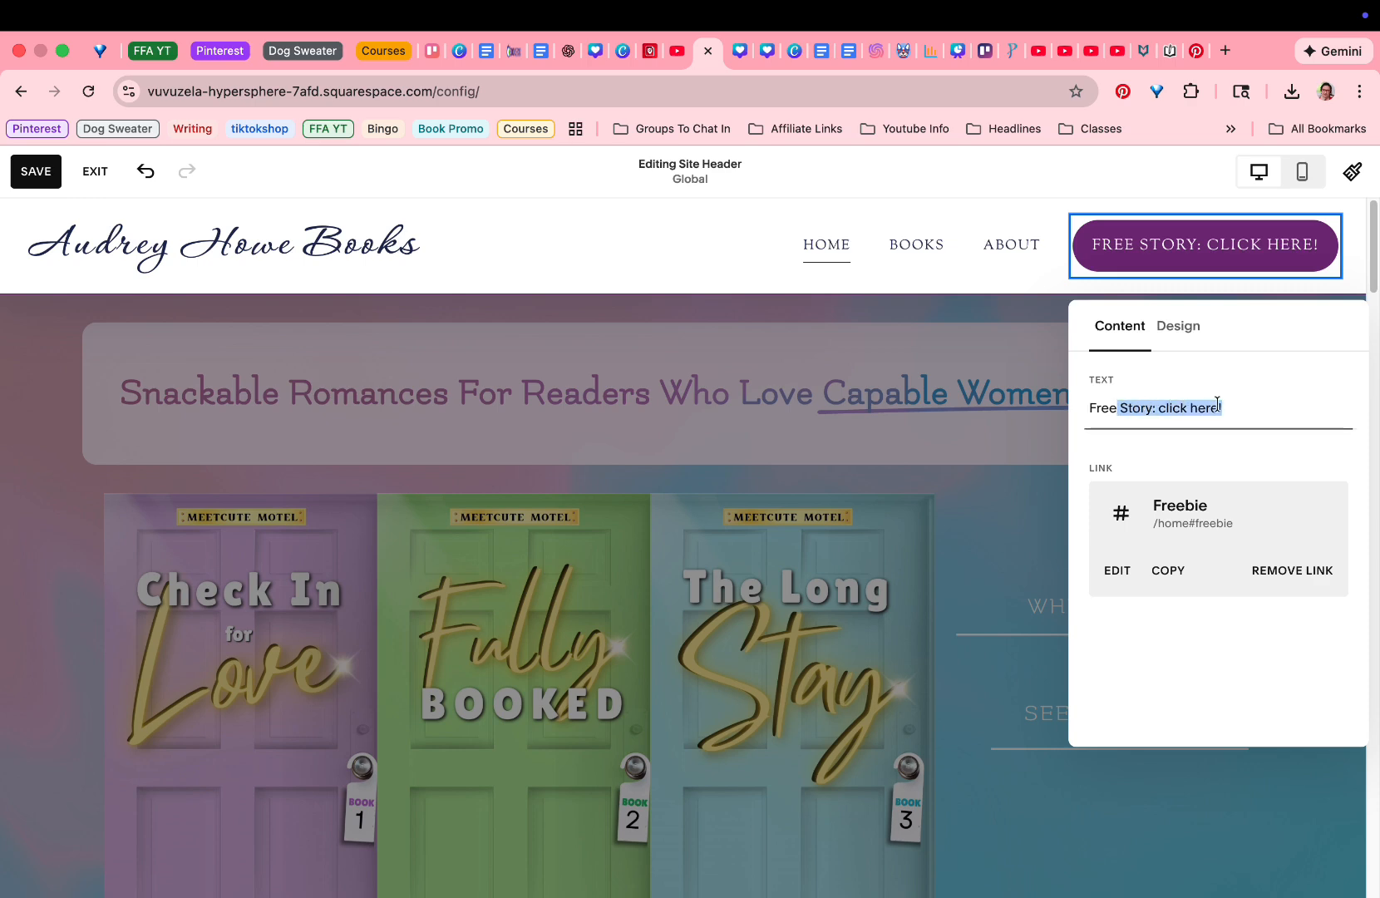
{"action": "type", "text": ": One Night At The Meetcute Motel"}
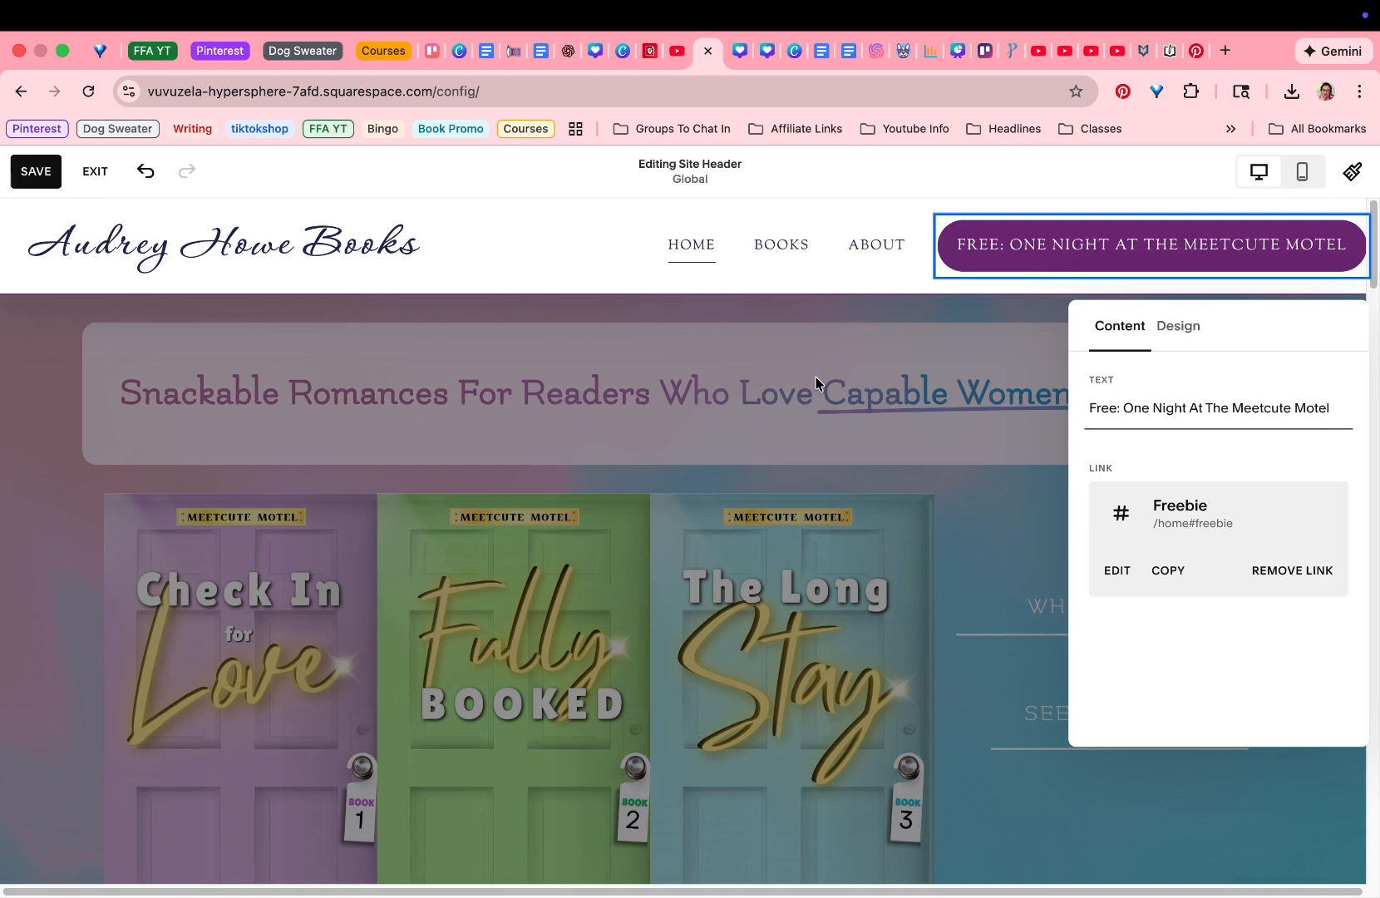
{"action": "left_click", "coordinate": [1176, 330]}
{"action": "left_click", "coordinate": [1119, 325]}
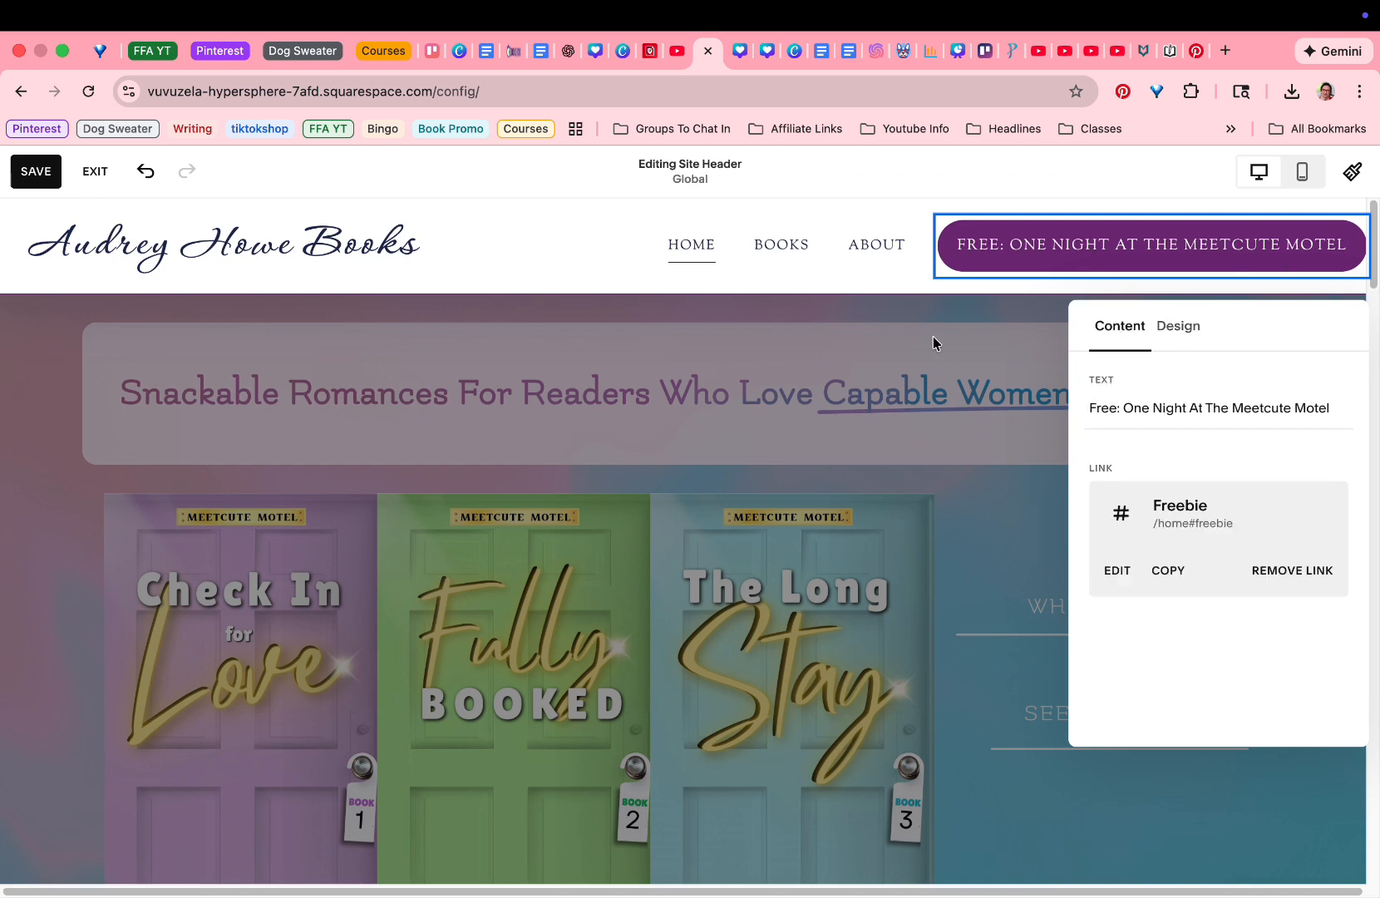
Finish editing the site header, save the Home page changes, and exit the page editor.
{"action": "left_click", "coordinate": [797, 326]}
{"action": "left_click", "coordinate": [804, 305]}
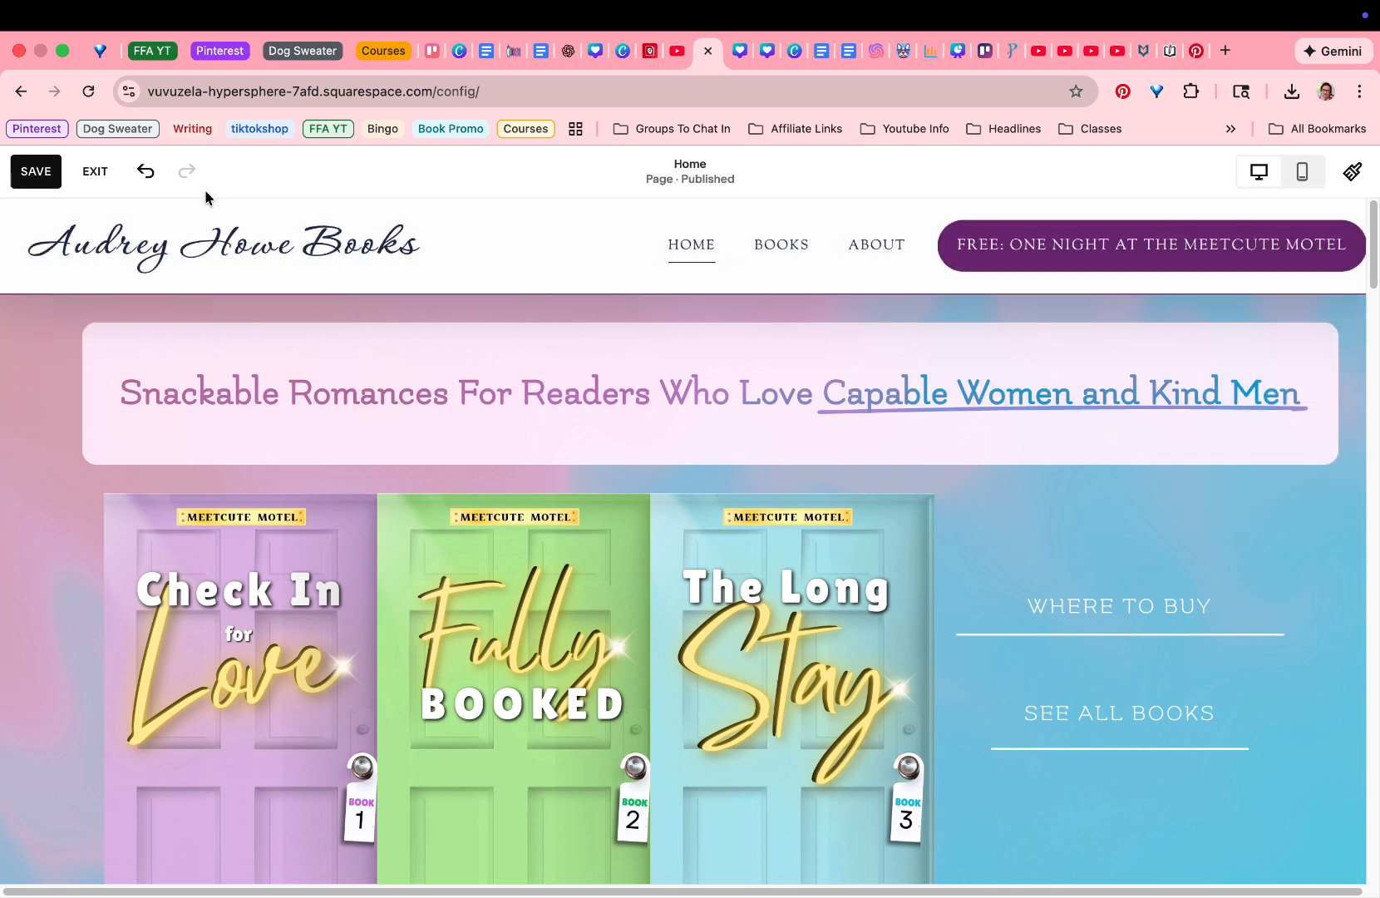
{"action": "left_click", "coordinate": [36, 171]}
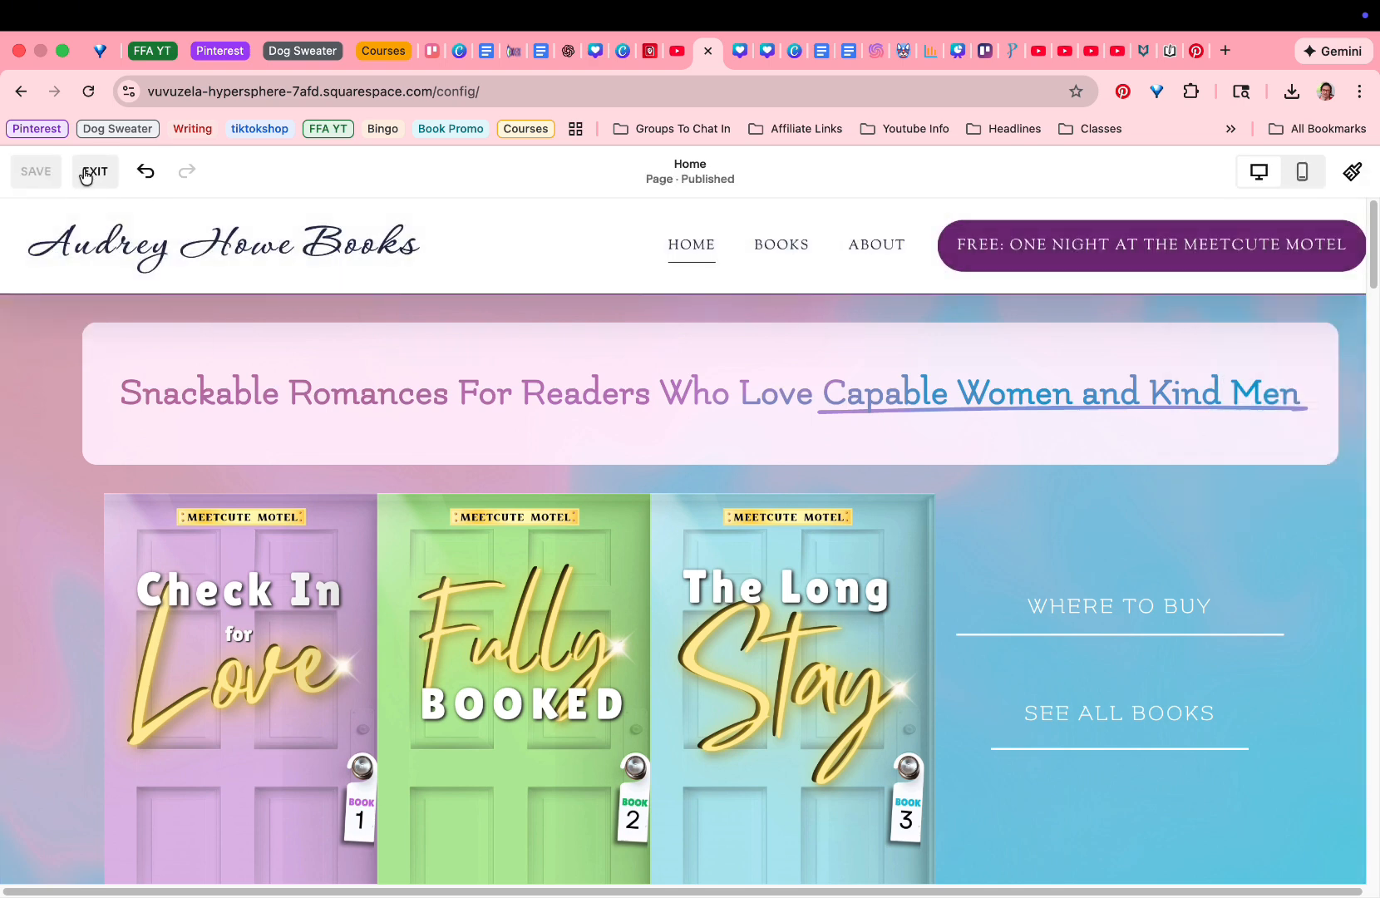
{"action": "left_click", "coordinate": [93, 172]}
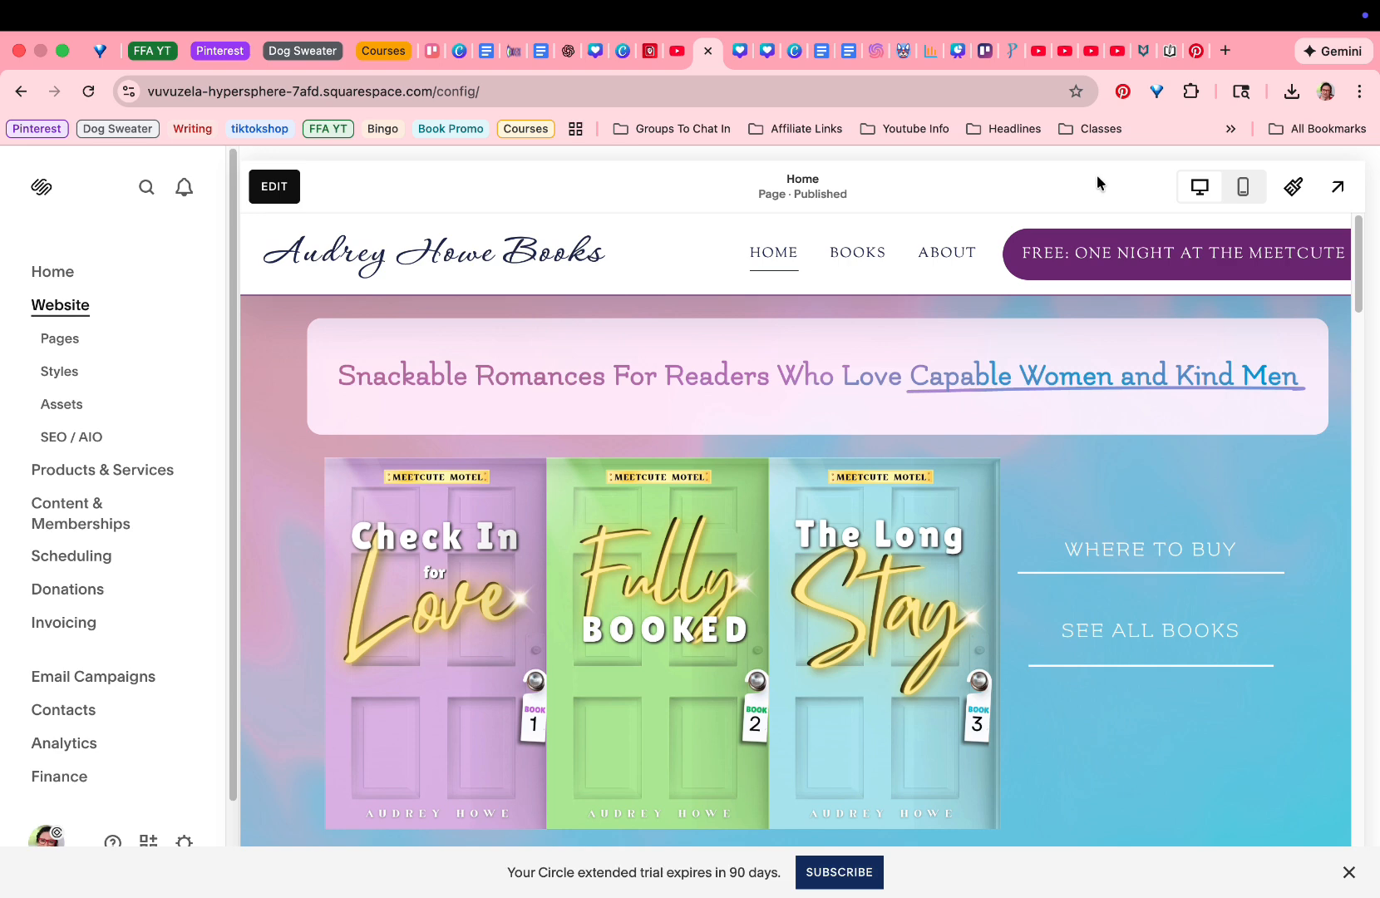
{"action": "key", "text": "super+shift+5"}
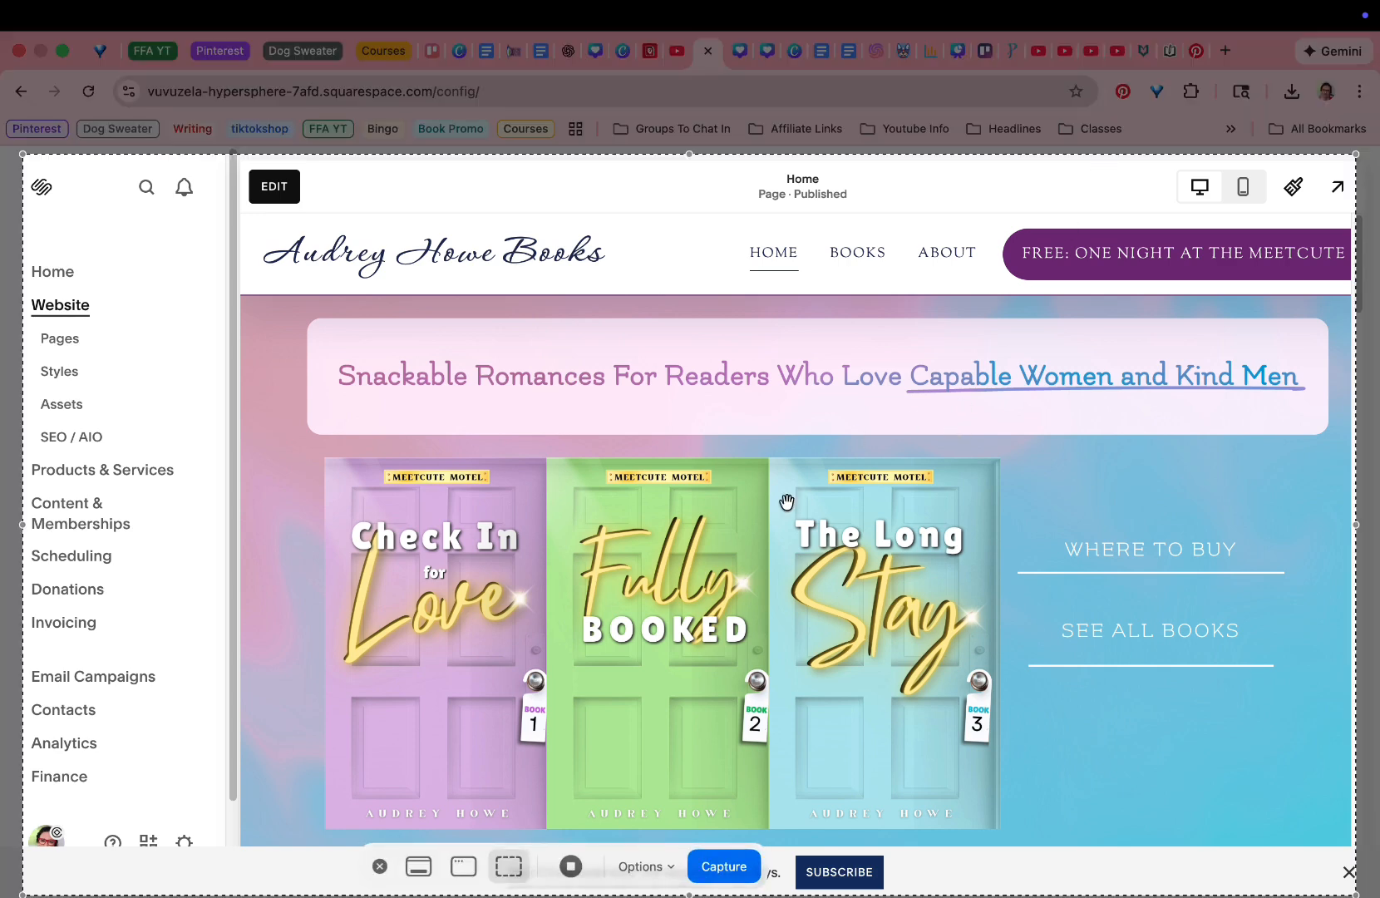